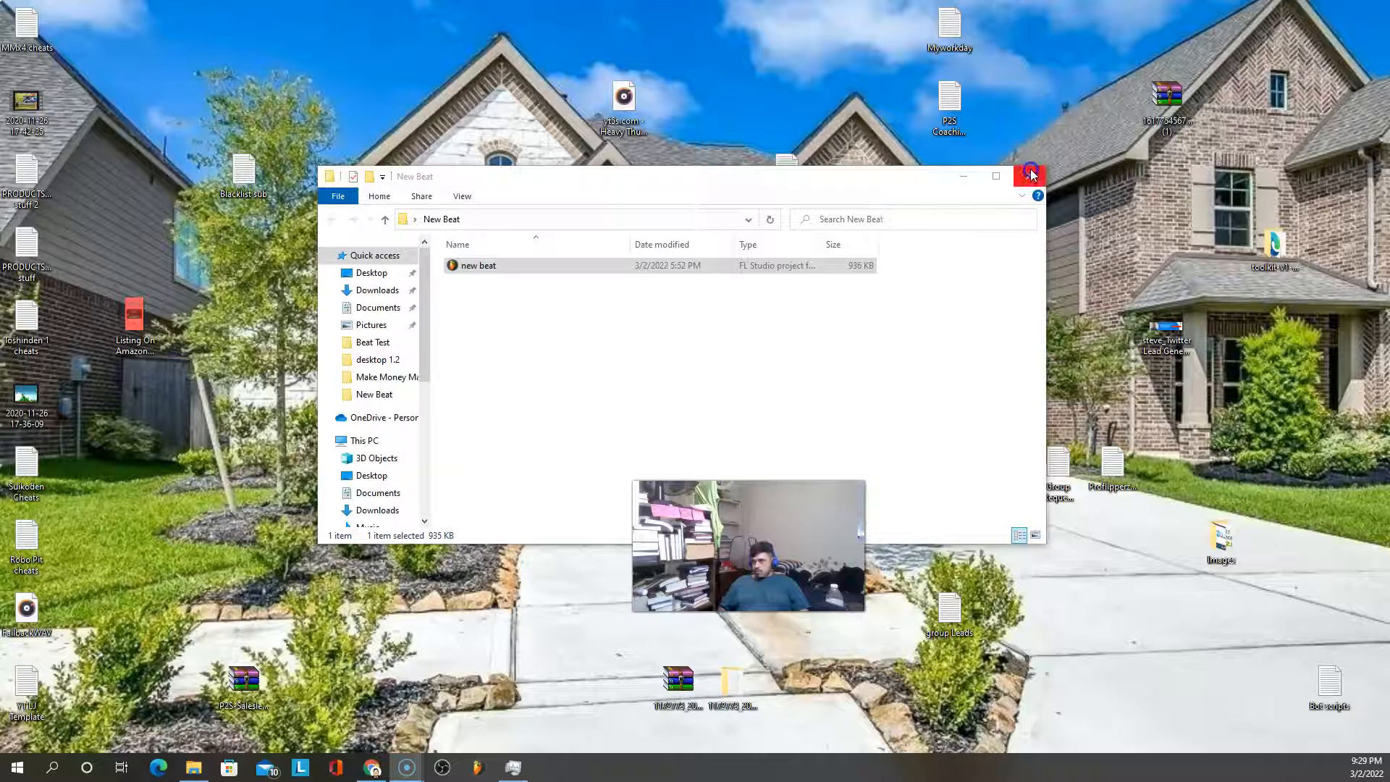
# Close the New Beat folder window, then create a desktop folder named New Beat 2 and open it
pyautogui.click(1030, 171)
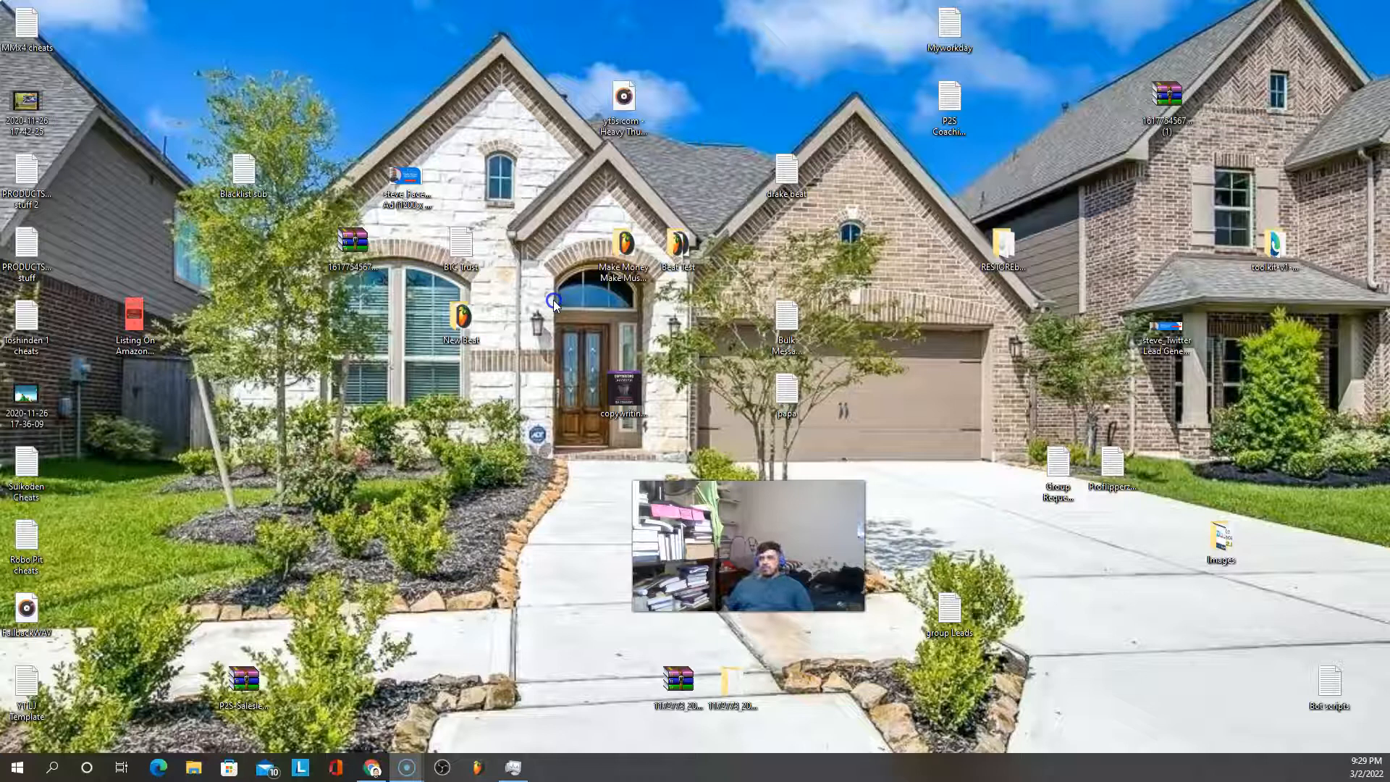
pyautogui.rightClick(581, 378)
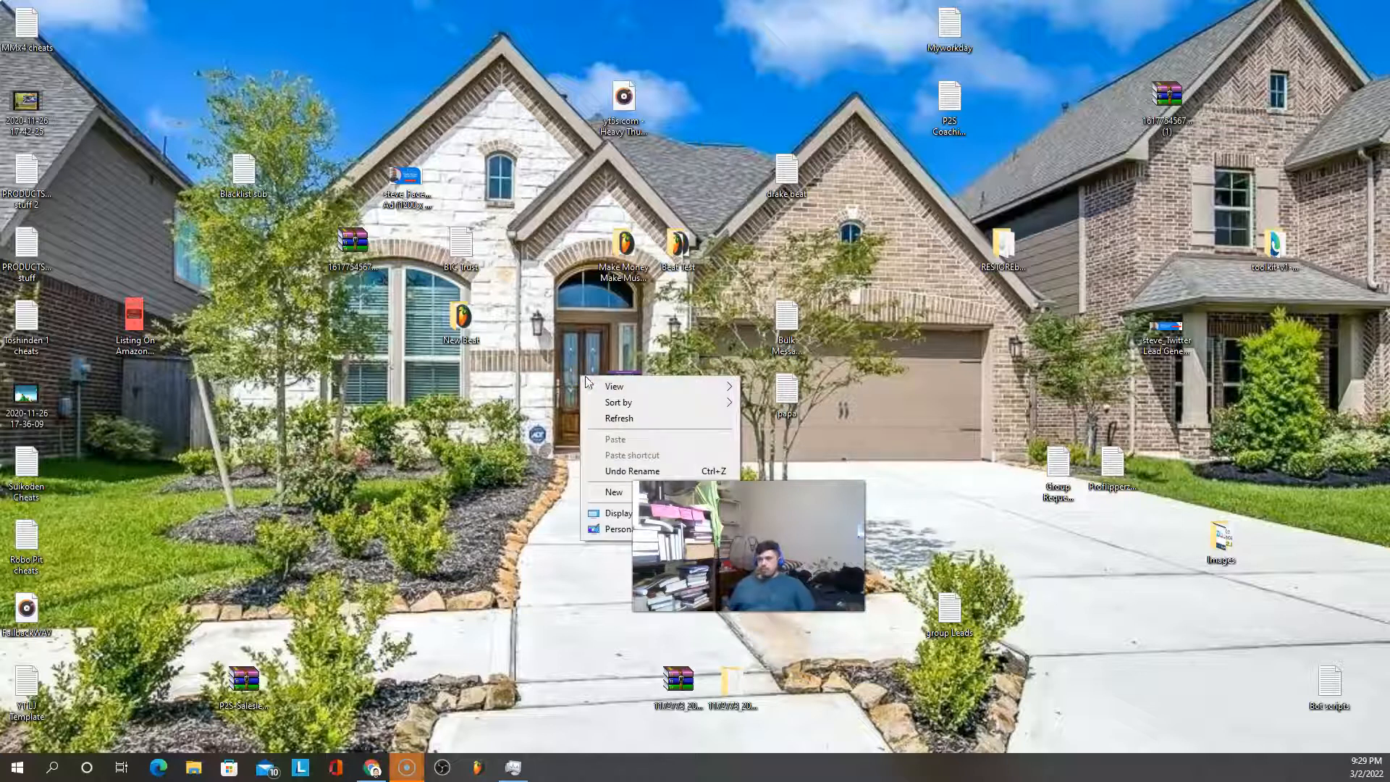
pyautogui.moveTo(602, 391)
pyautogui.moveTo(749, 545); pyautogui.dragTo(1101, 590)
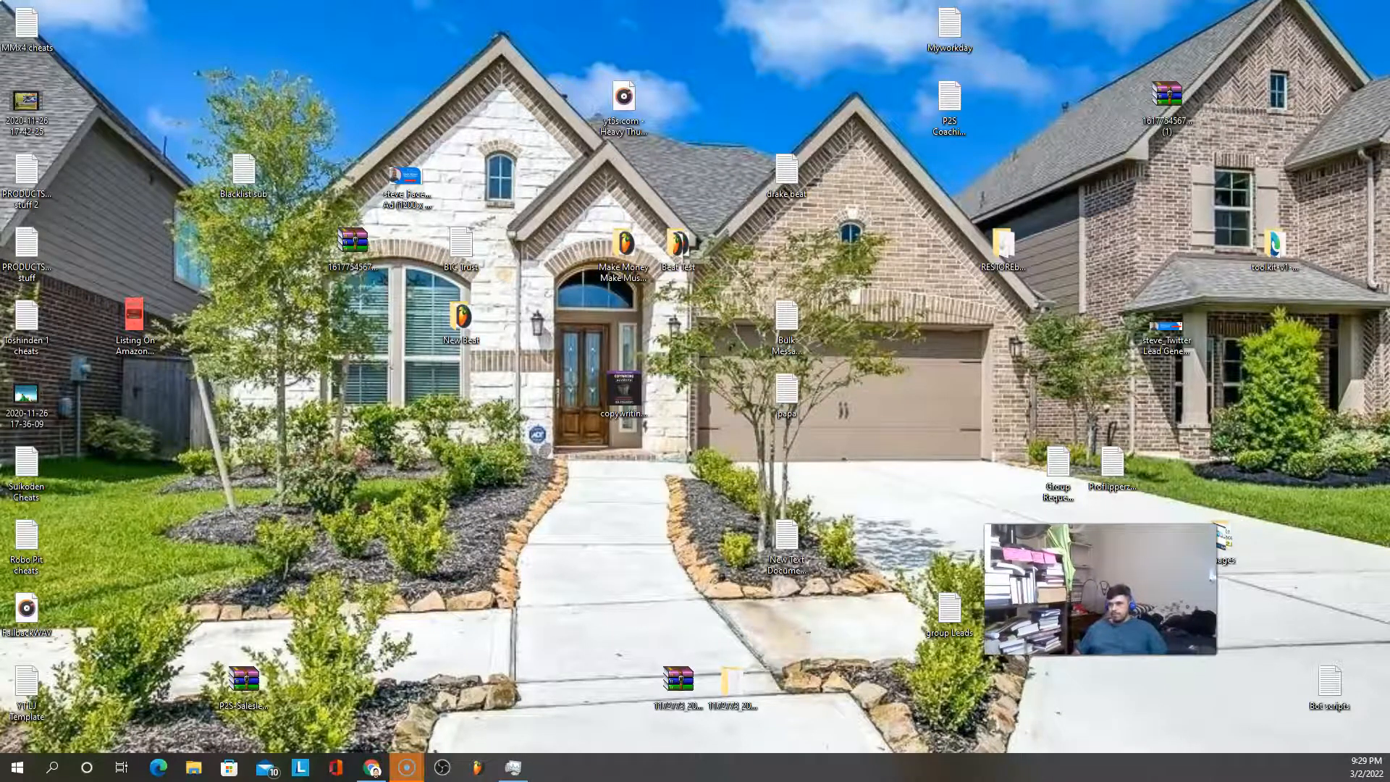
pyautogui.rightClick(518, 340)
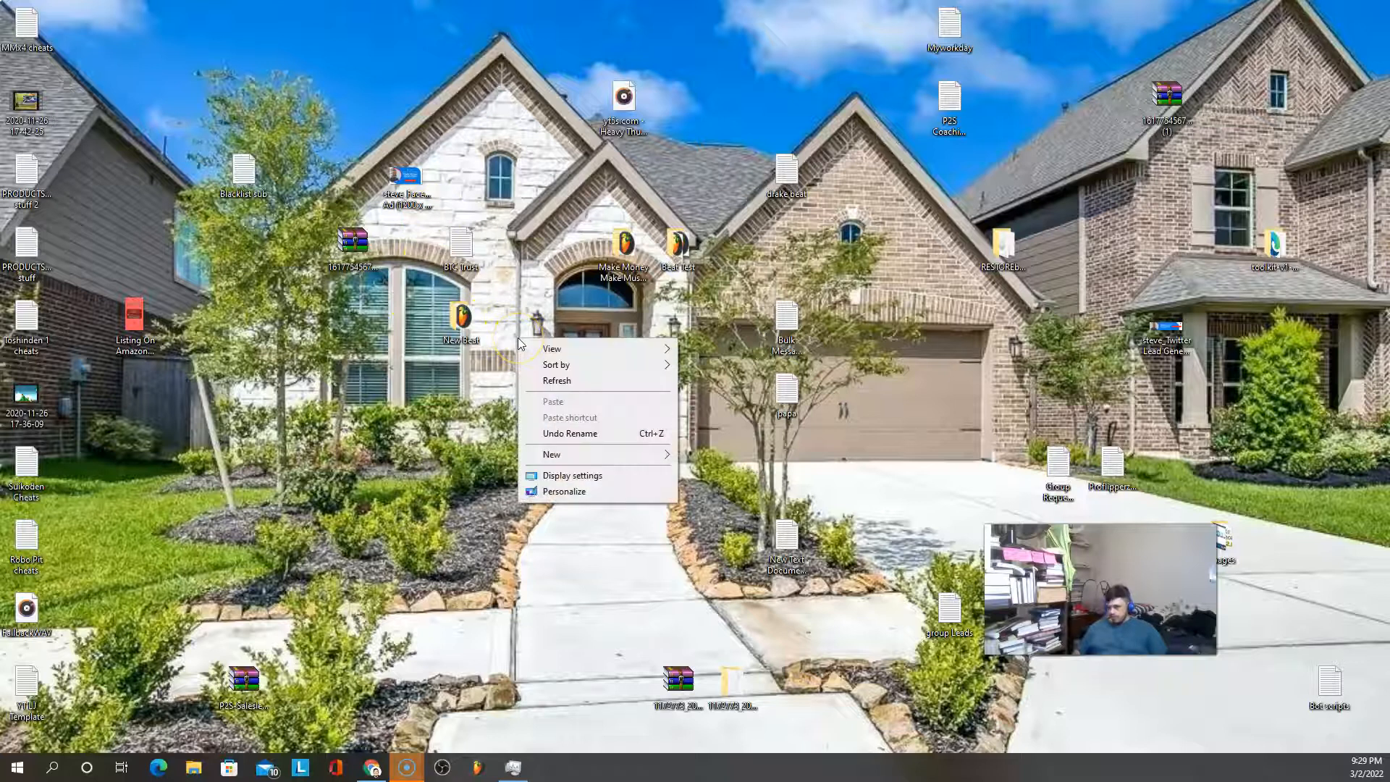
pyautogui.moveTo(601, 459)
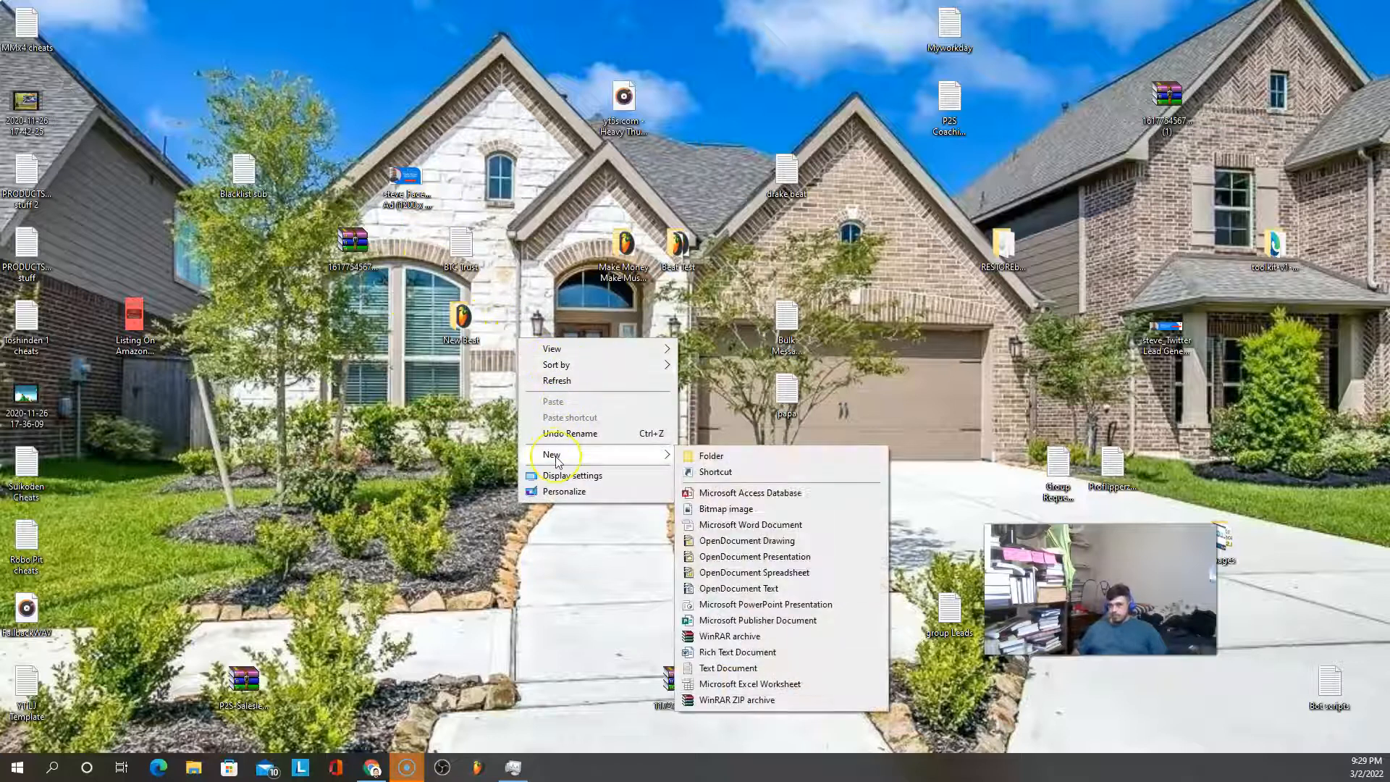
pyautogui.click(708, 456)
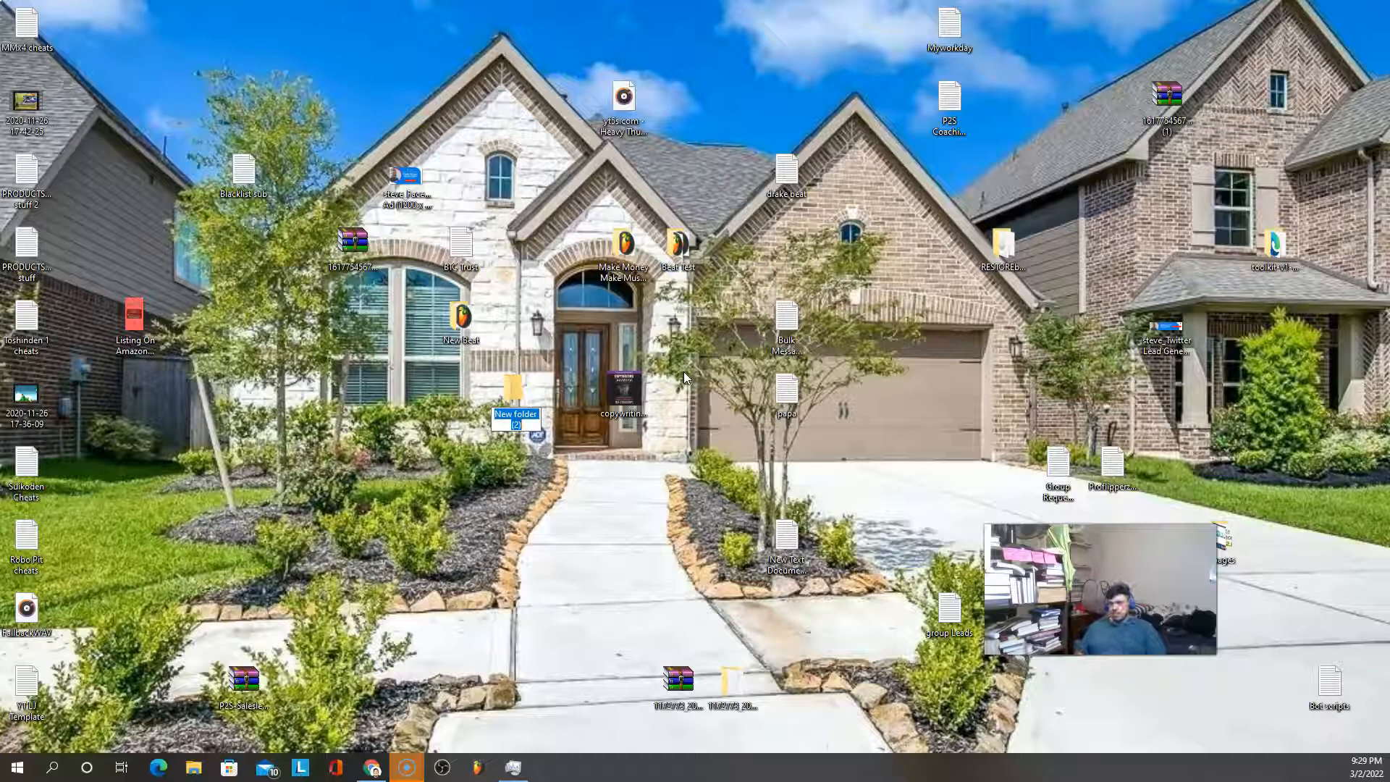
pyautogui.write('New Beat 2')
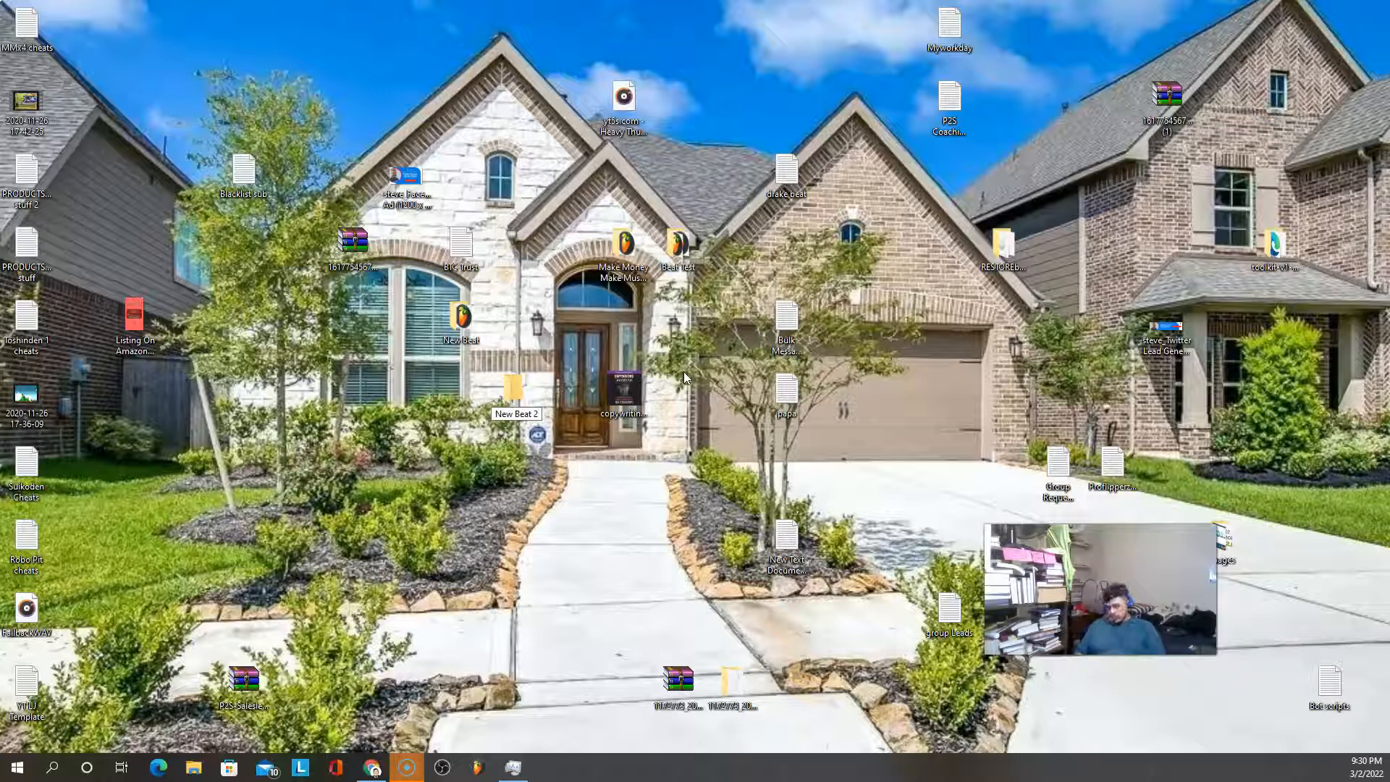
pyautogui.click(684, 372)
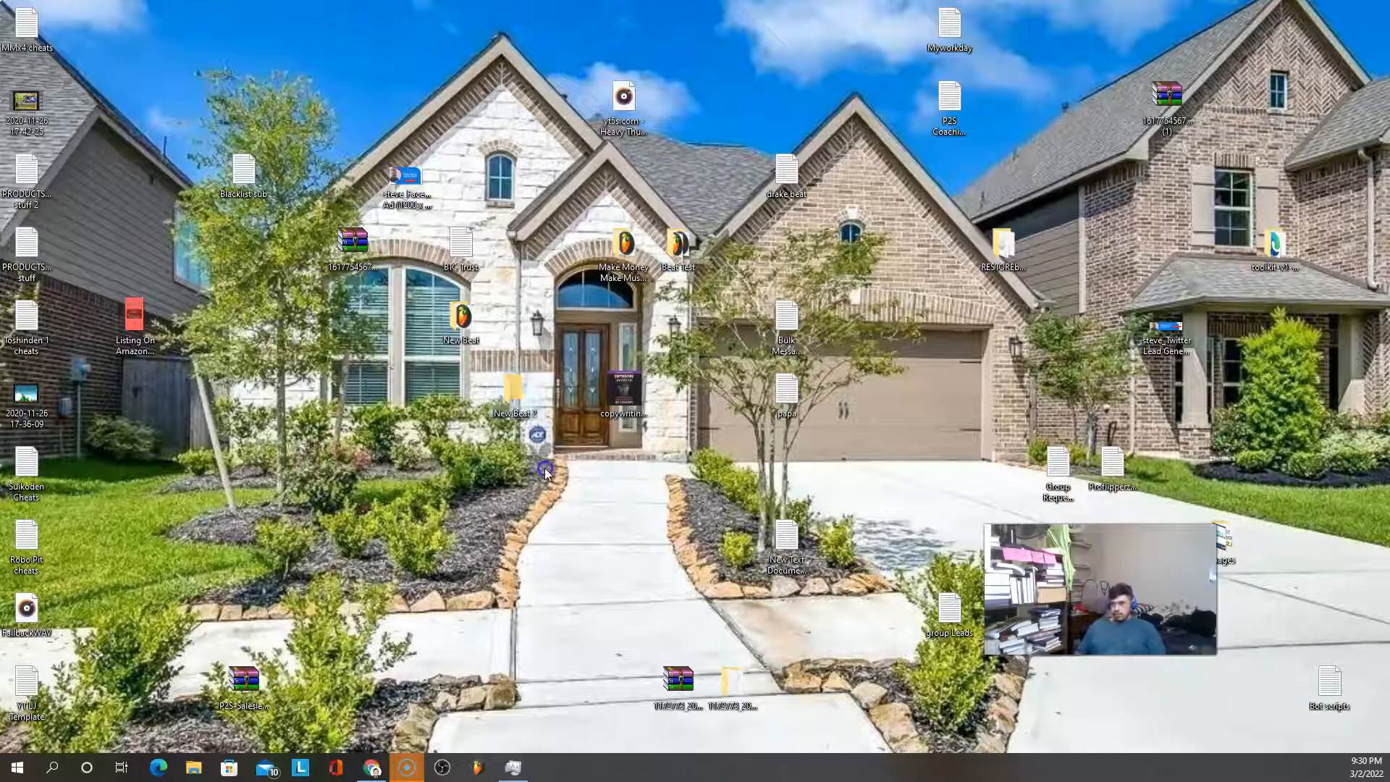
pyautogui.doubleClick(518, 386)
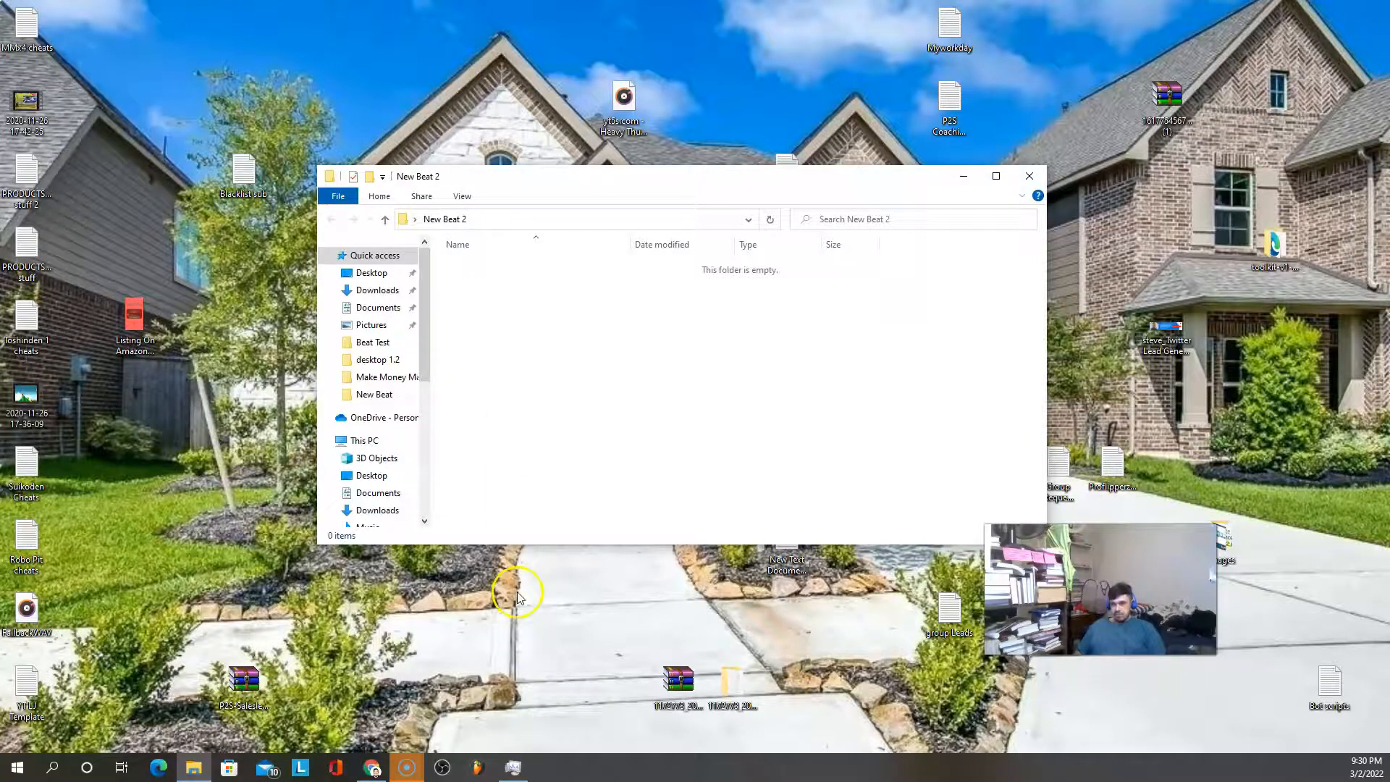
# Switch to FL Studio, set playback to song mode and show the channel rack
pyautogui.click(480, 767)
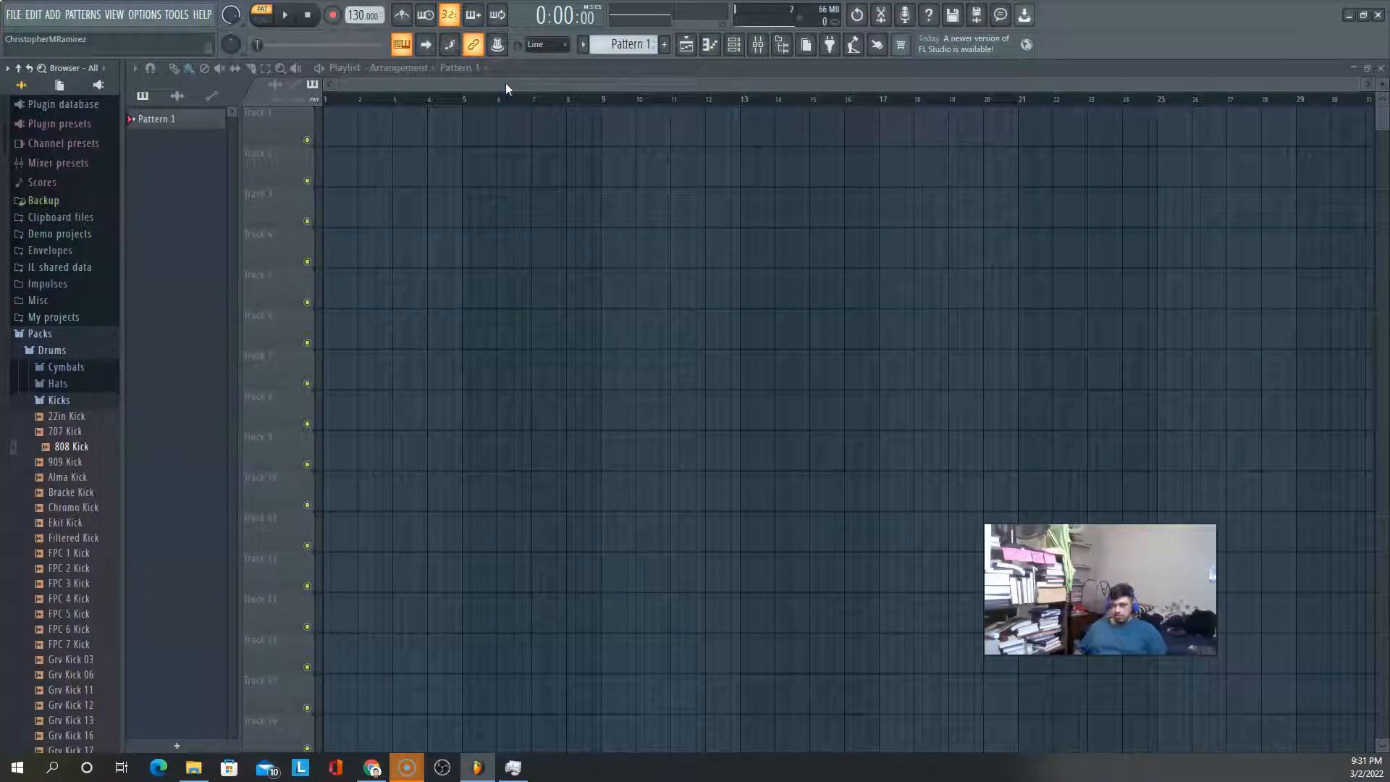
pyautogui.click(262, 26)
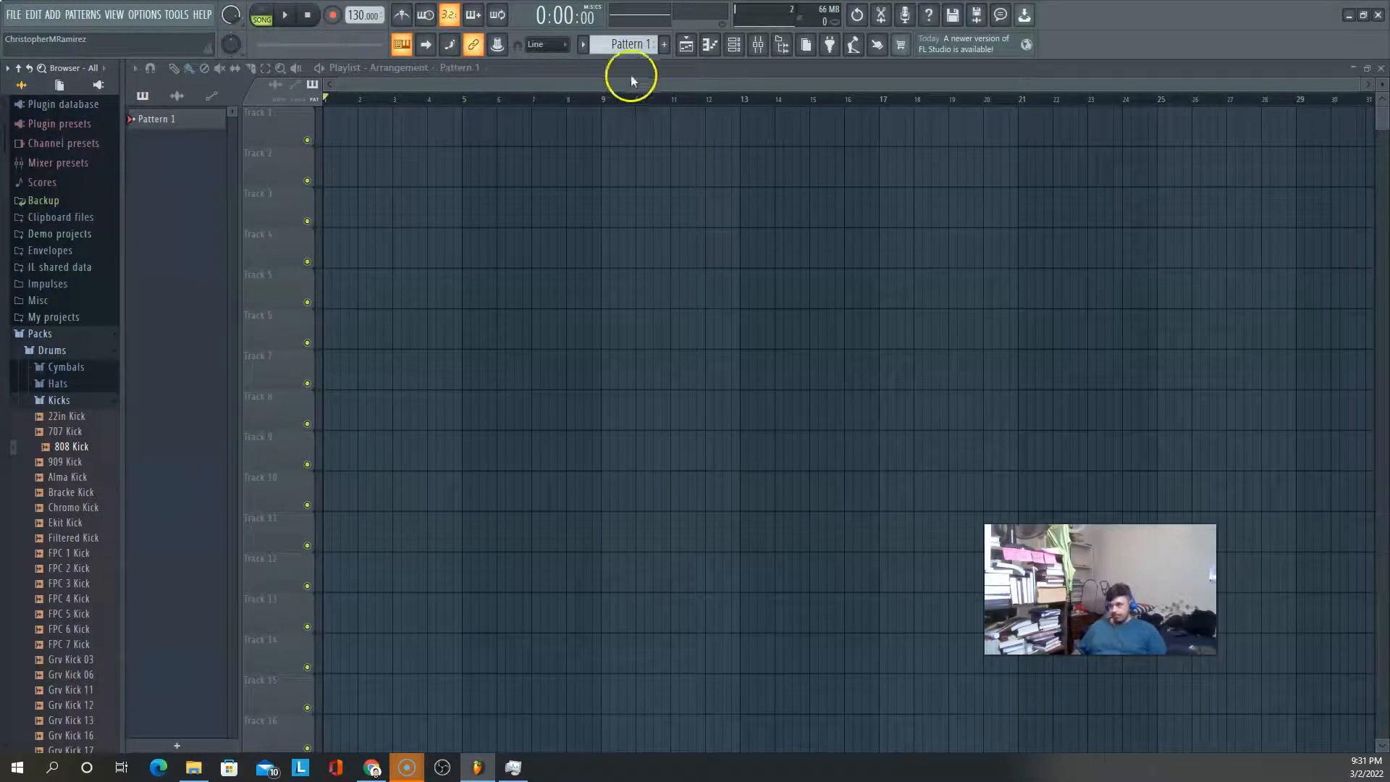
pyautogui.click(734, 46)
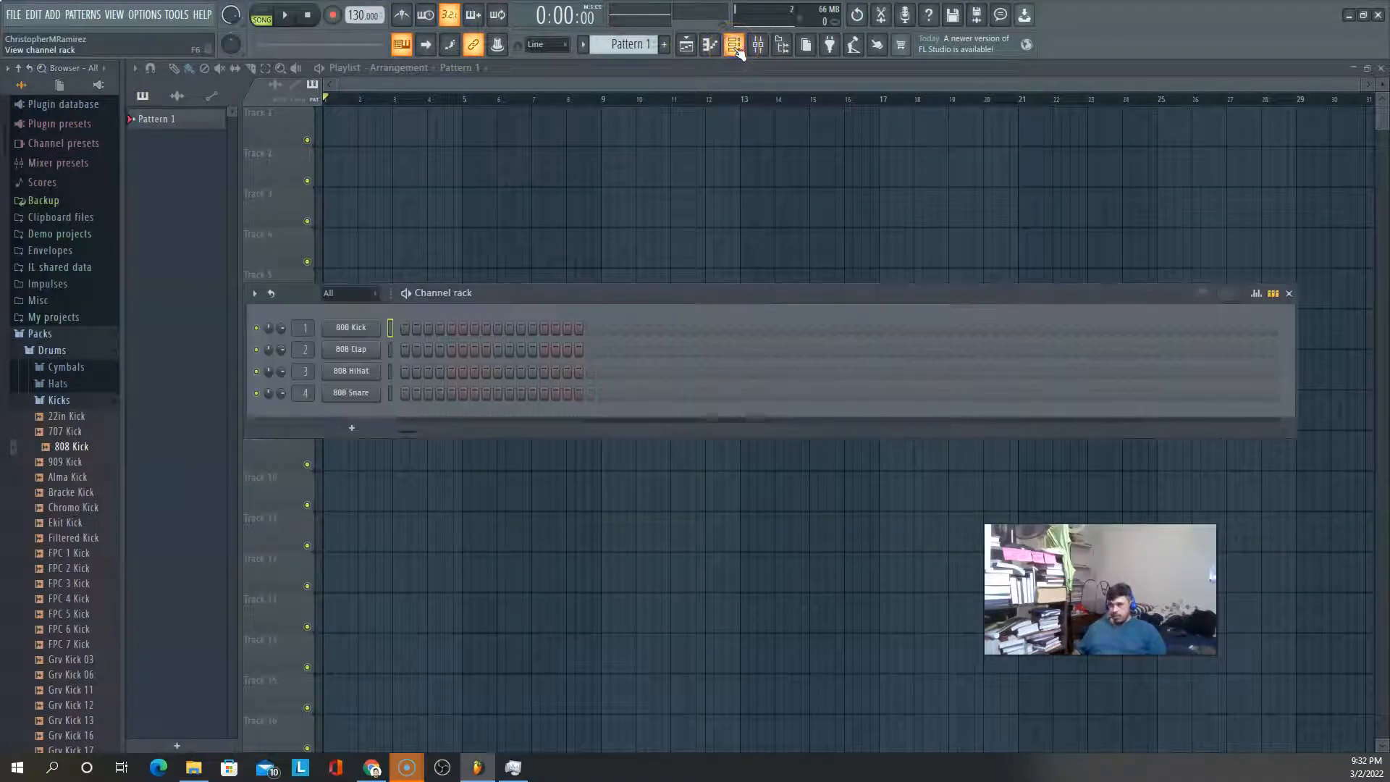
# Open the 808 Kick channel's sampler, play a few notes to audition the sound, and close it
pyautogui.click(359, 329)
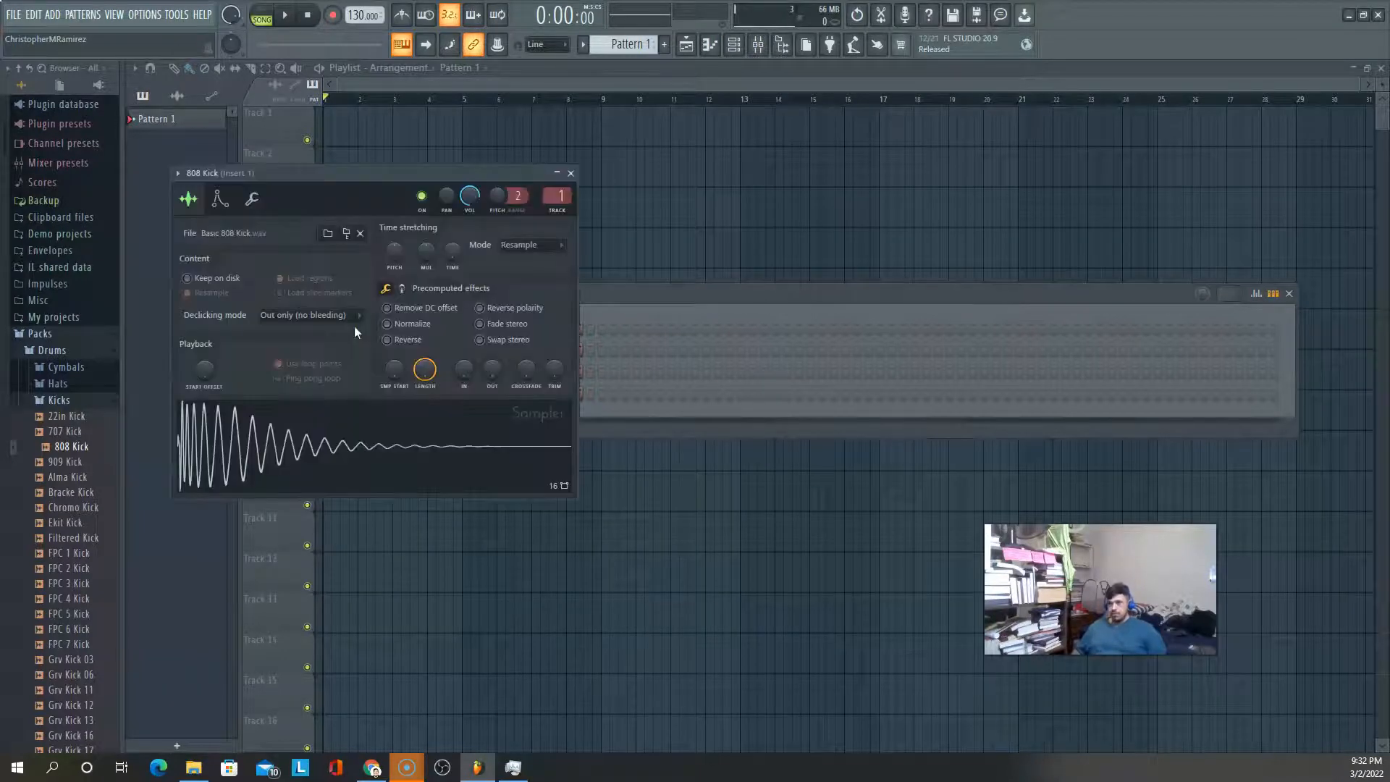
pyautogui.press('q')
pyautogui.press('w')
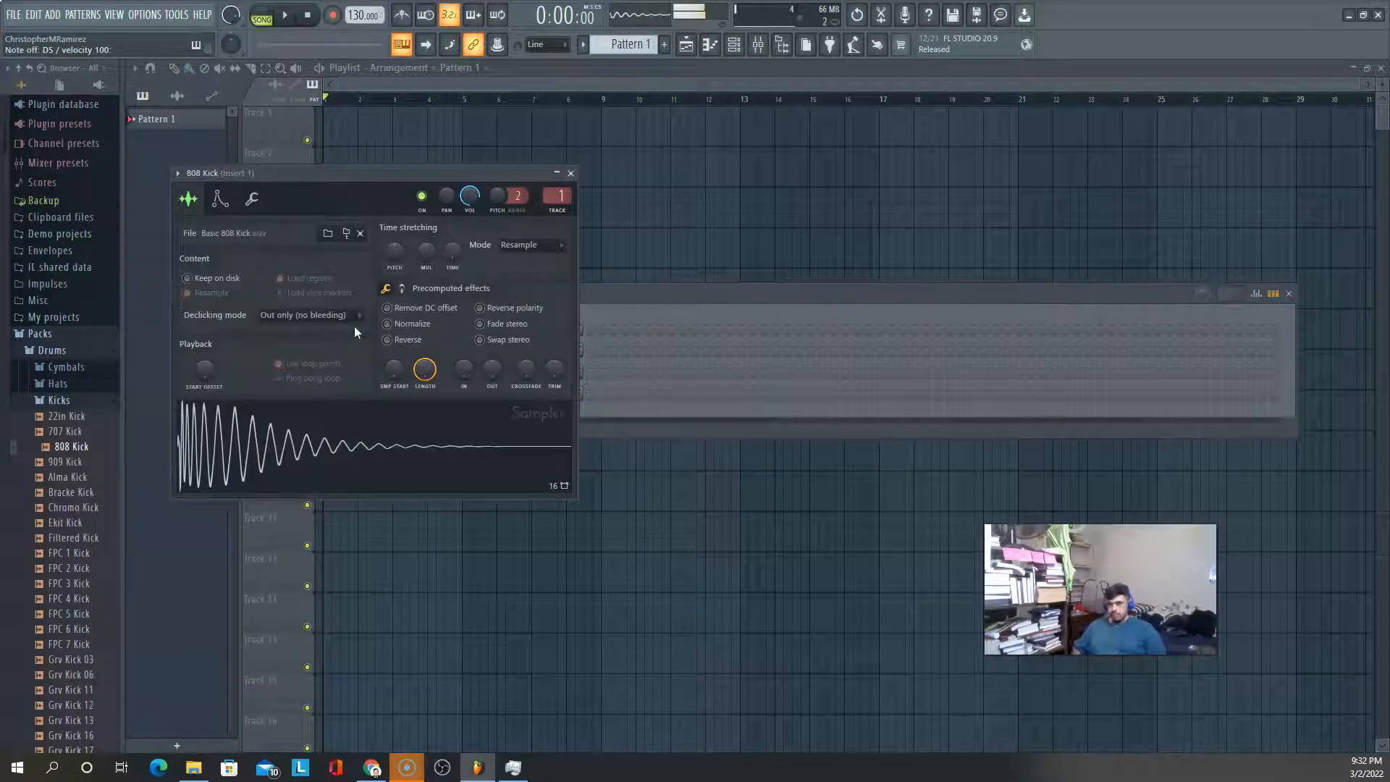
pyautogui.click(527, 244)
pyautogui.click(570, 173)
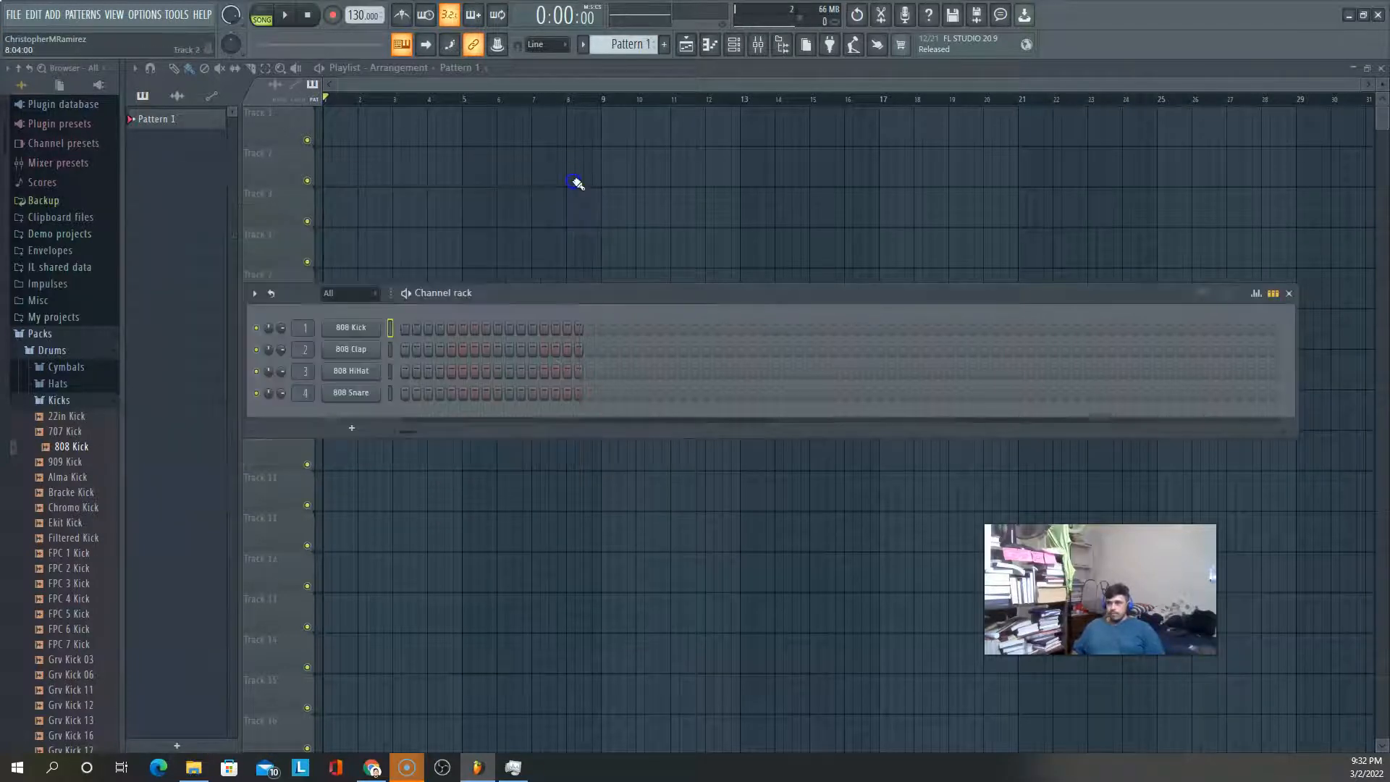
# Open the 808 Clap channel's sampler, audition it with repeated alternating notes, and close it
pyautogui.click(352, 349)
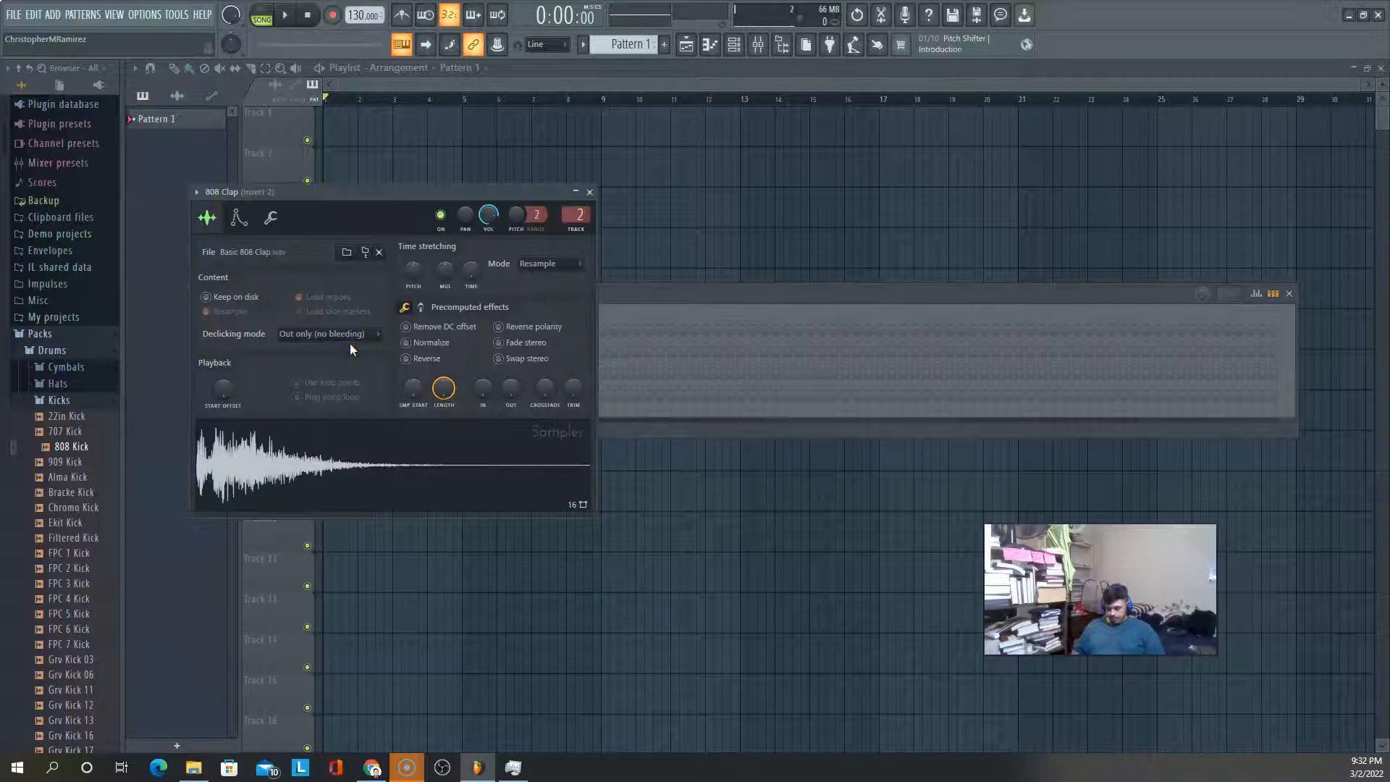
pyautogui.press('w')
pyautogui.press('q')
pyautogui.press('w')
pyautogui.press('q')
pyautogui.press('w')
pyautogui.press('q')
pyautogui.press('w')
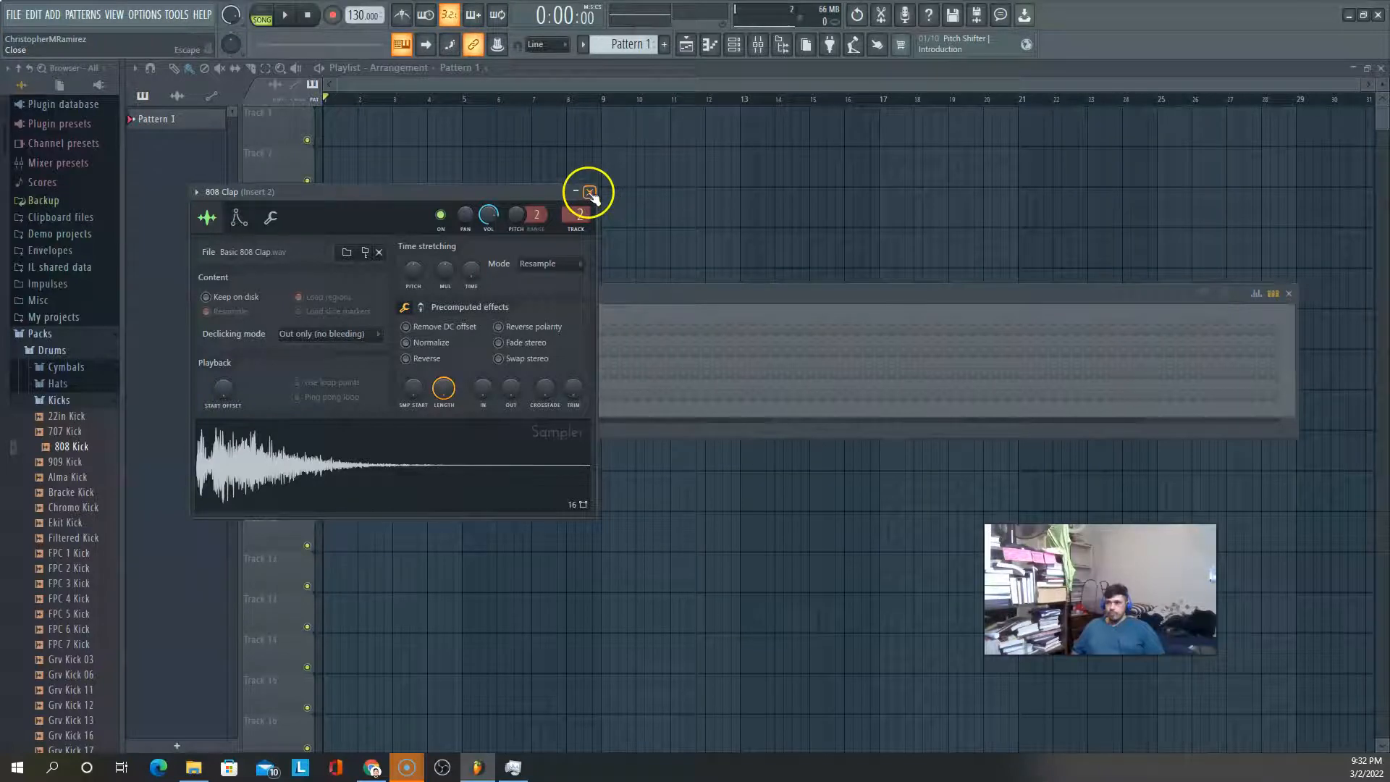
pyautogui.click(590, 193)
# Open and close the samplers of the 808 HiHat and 808 Snare channels to check their sounds
pyautogui.click(349, 373)
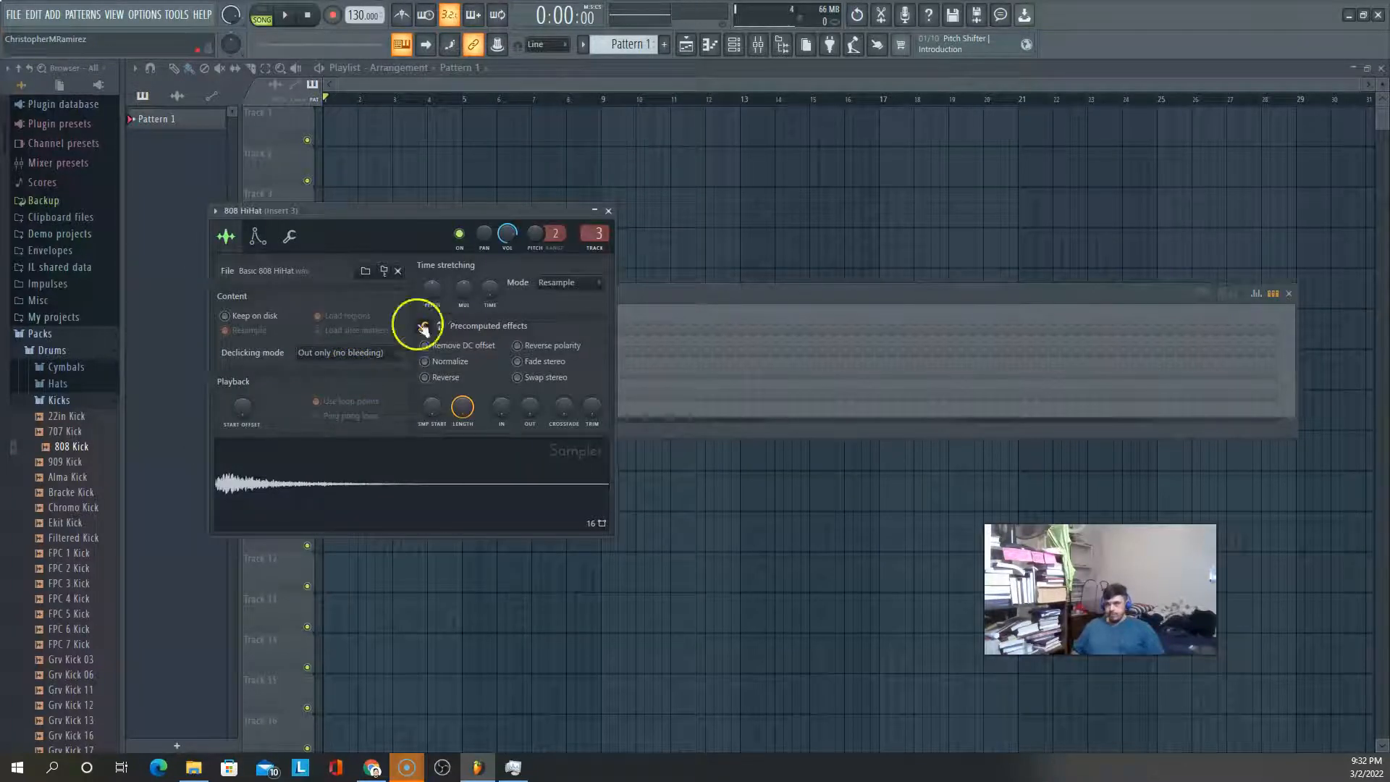
pyautogui.click(608, 210)
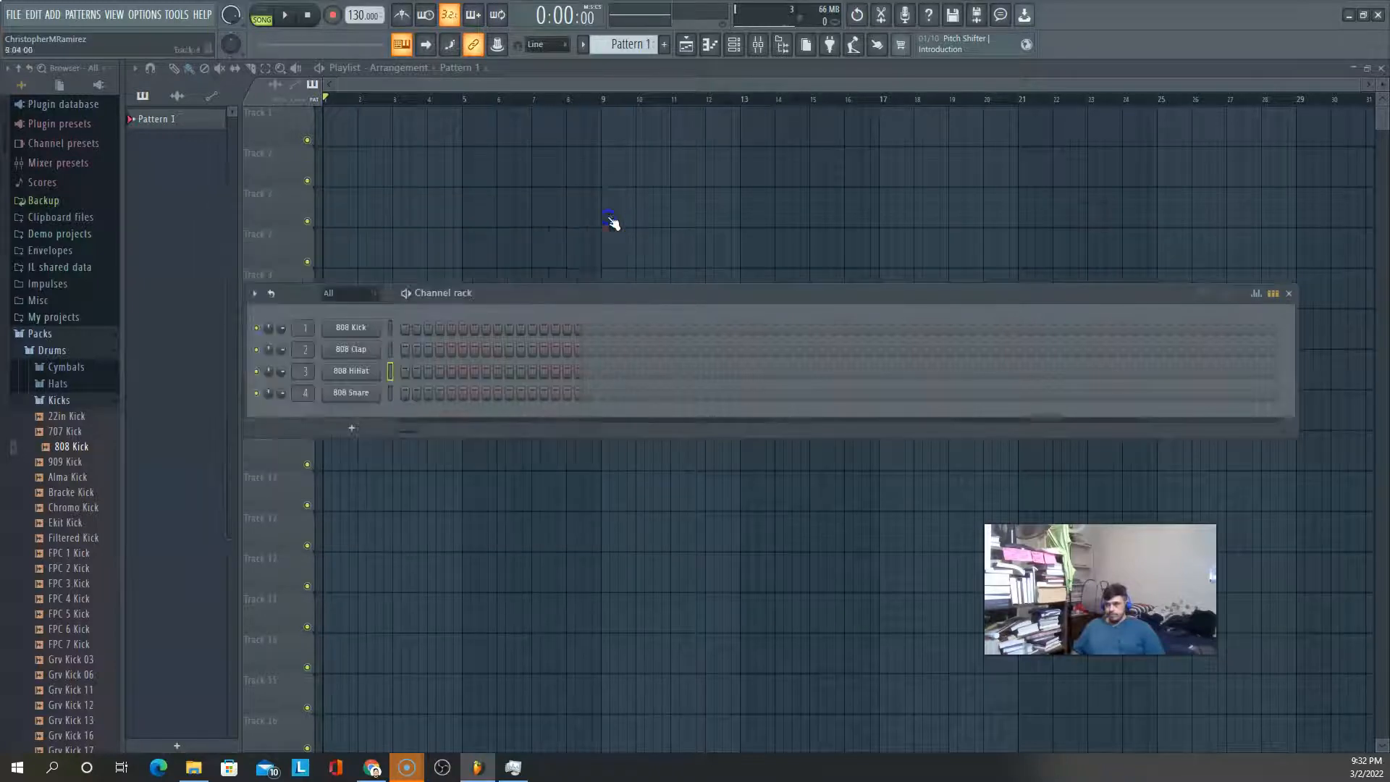
pyautogui.click(350, 392)
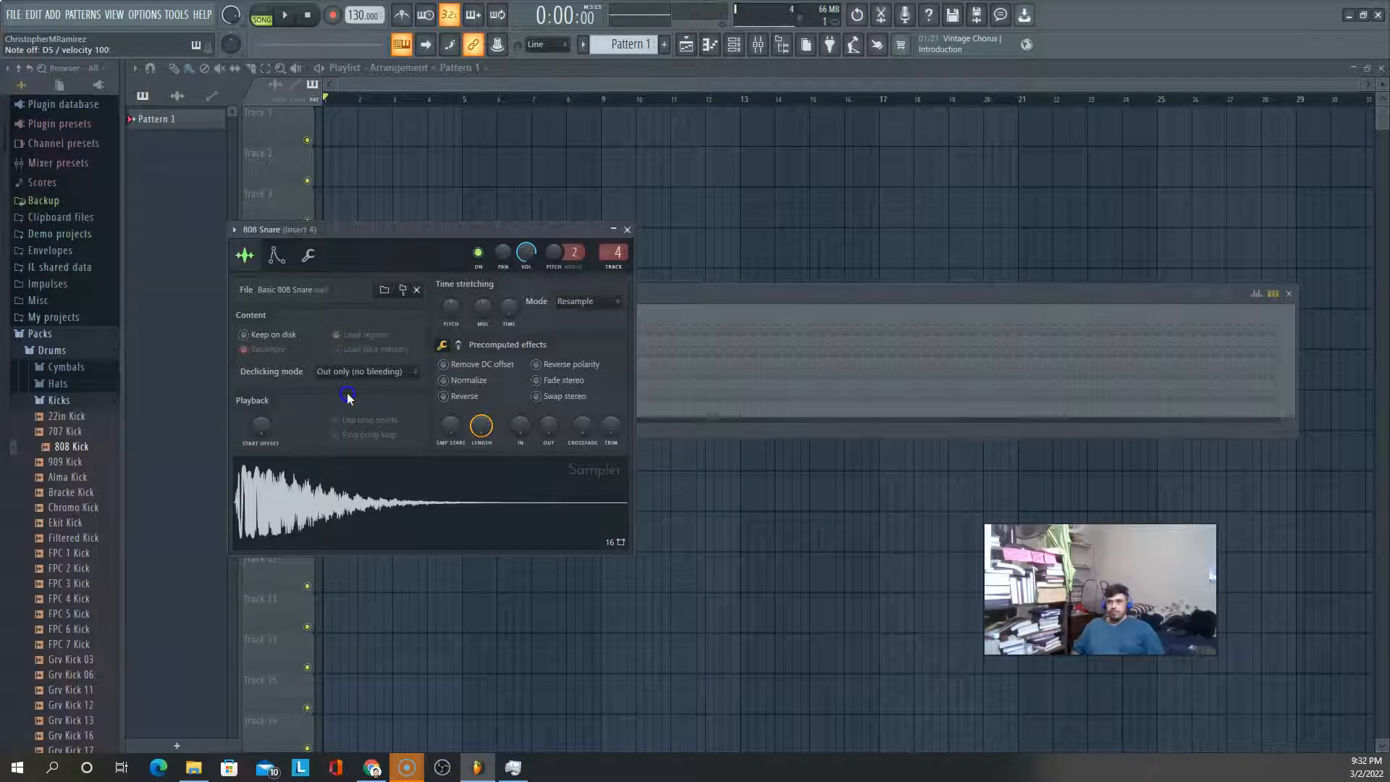
pyautogui.click(627, 231)
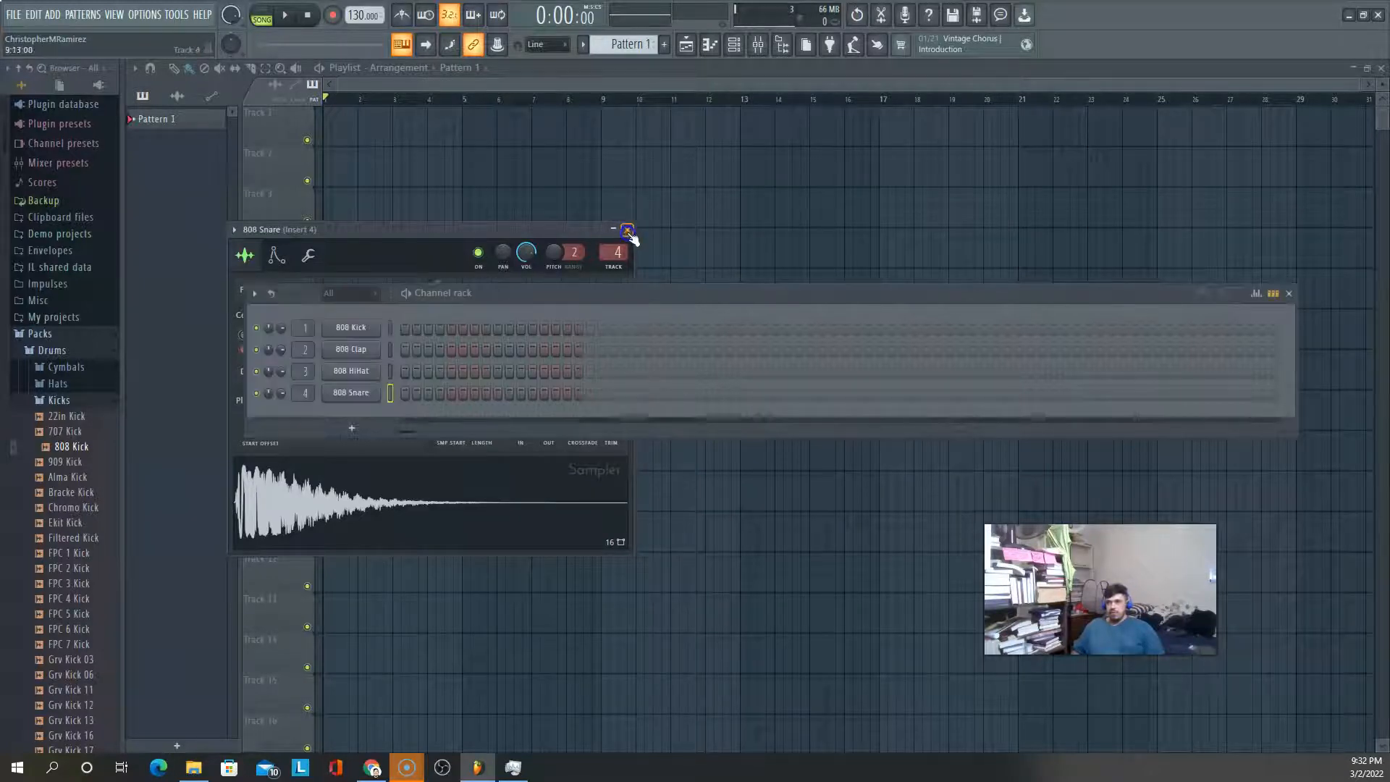
# Collapse the sample browser completely and widen it again
pyautogui.click(60, 448)
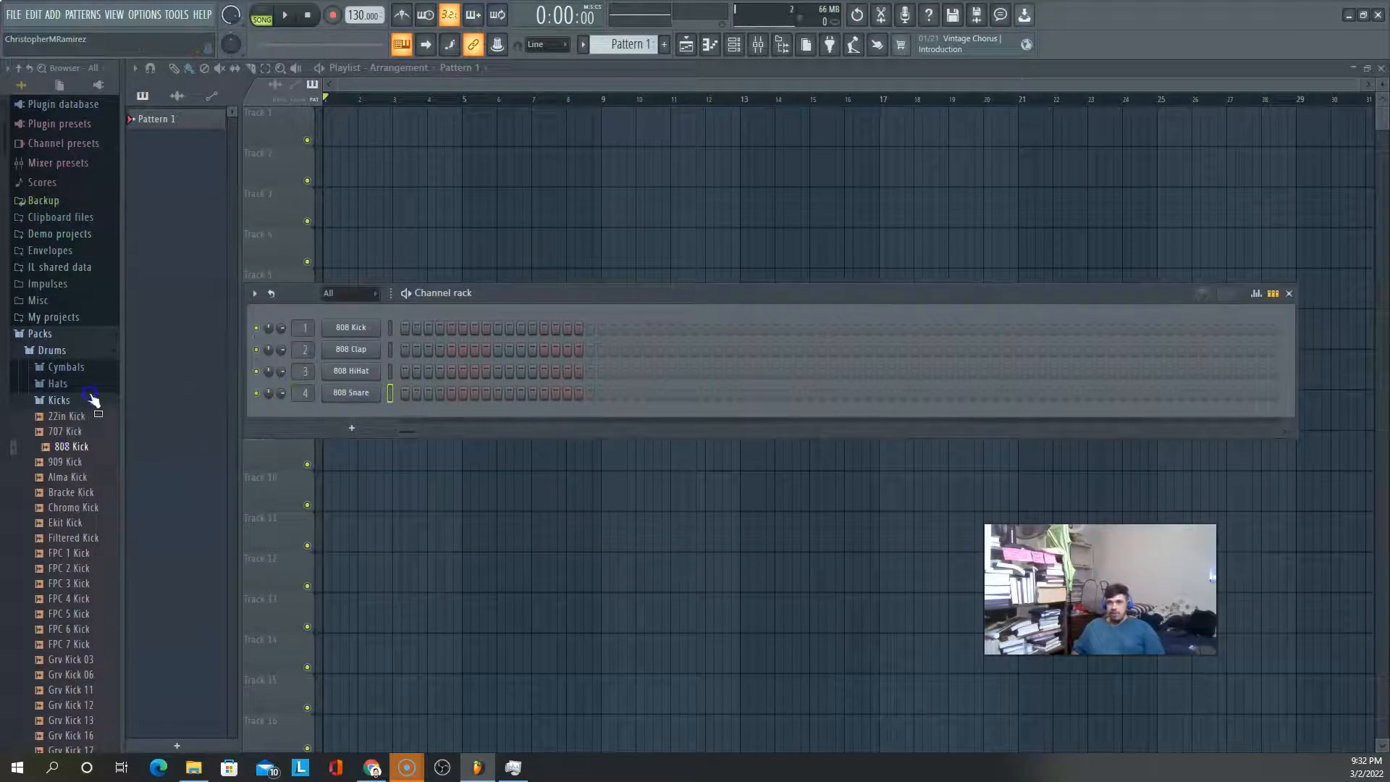
pyautogui.moveTo(125, 371); pyautogui.dragTo(15, 379)
pyautogui.click(101, 423)
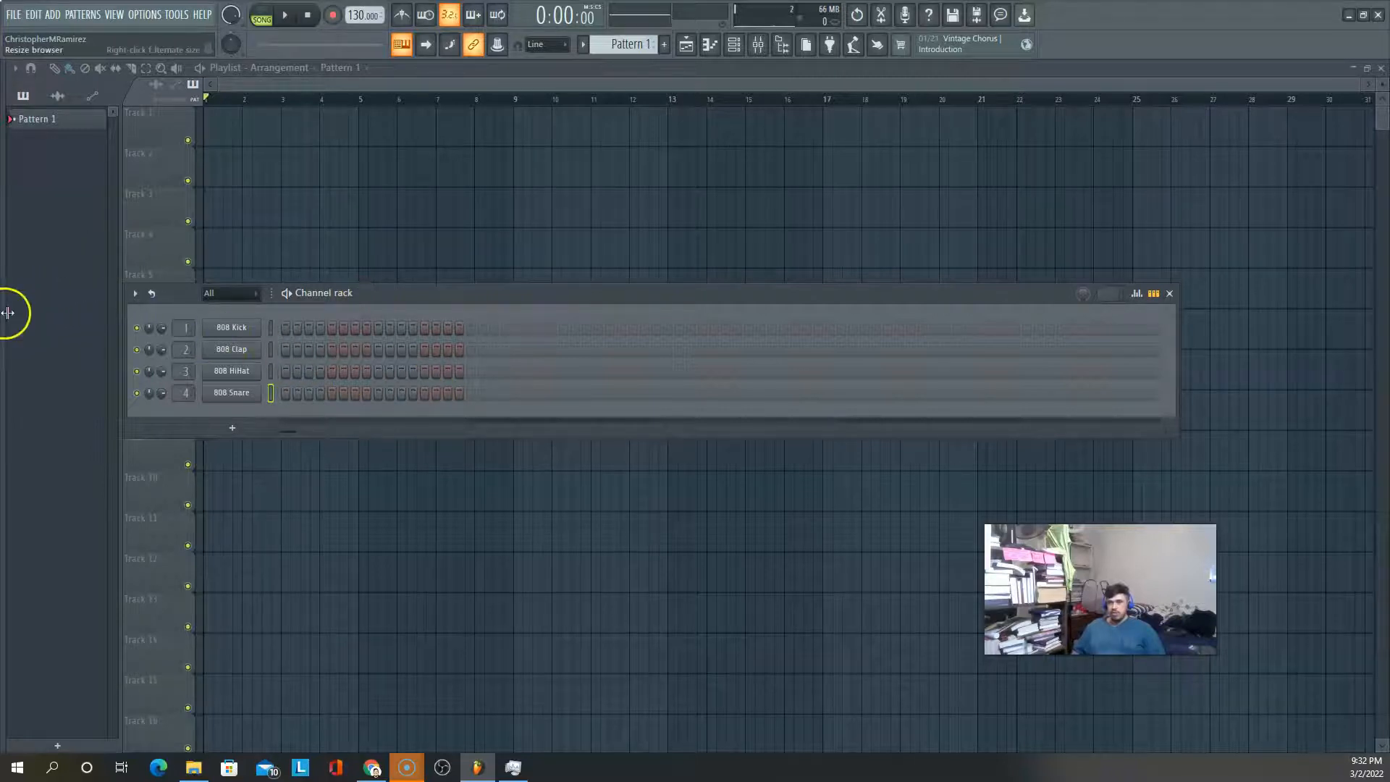
pyautogui.moveTo(7, 313); pyautogui.dragTo(138, 331)
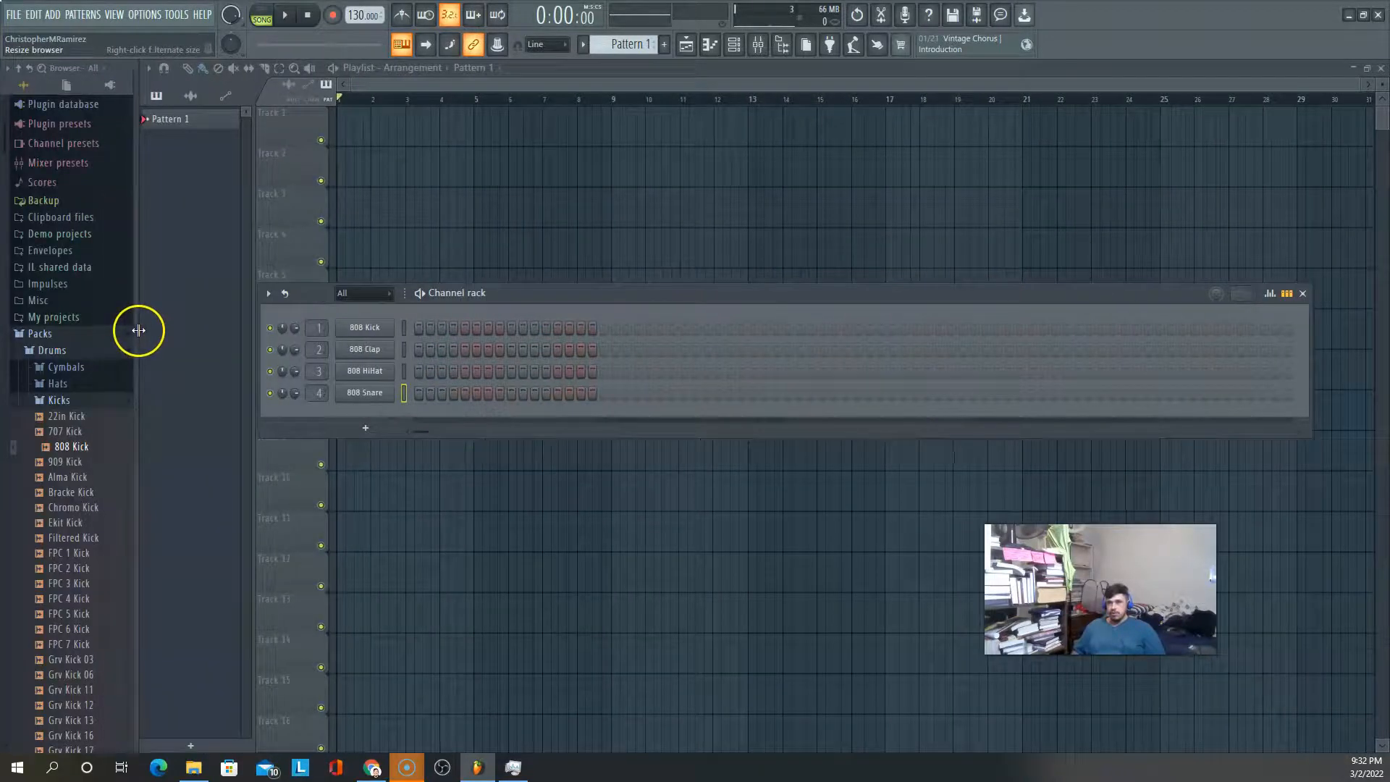
# Collapse the open drum sample folders in the browser and reopen Packs > Drums > Kicks
pyautogui.click(50, 403)
pyautogui.click(39, 351)
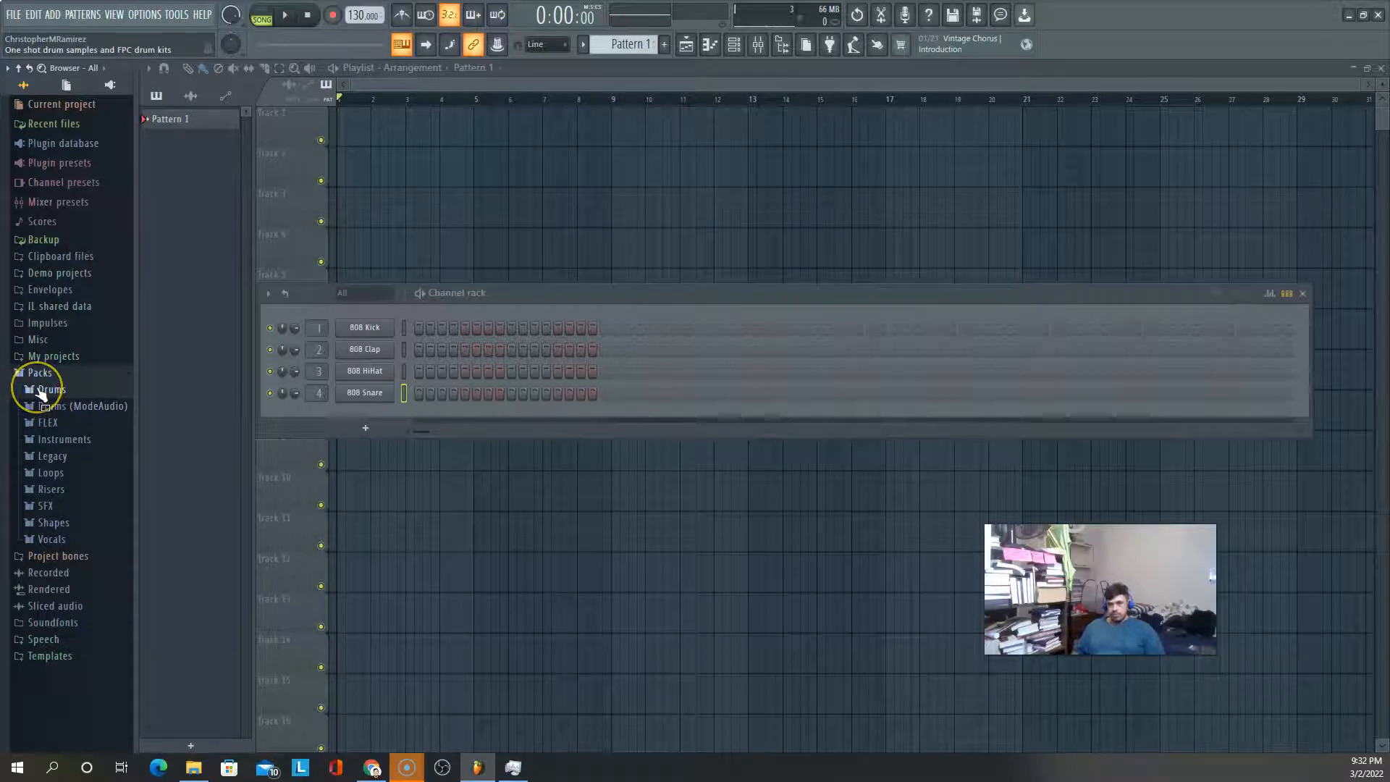
pyautogui.click(40, 395)
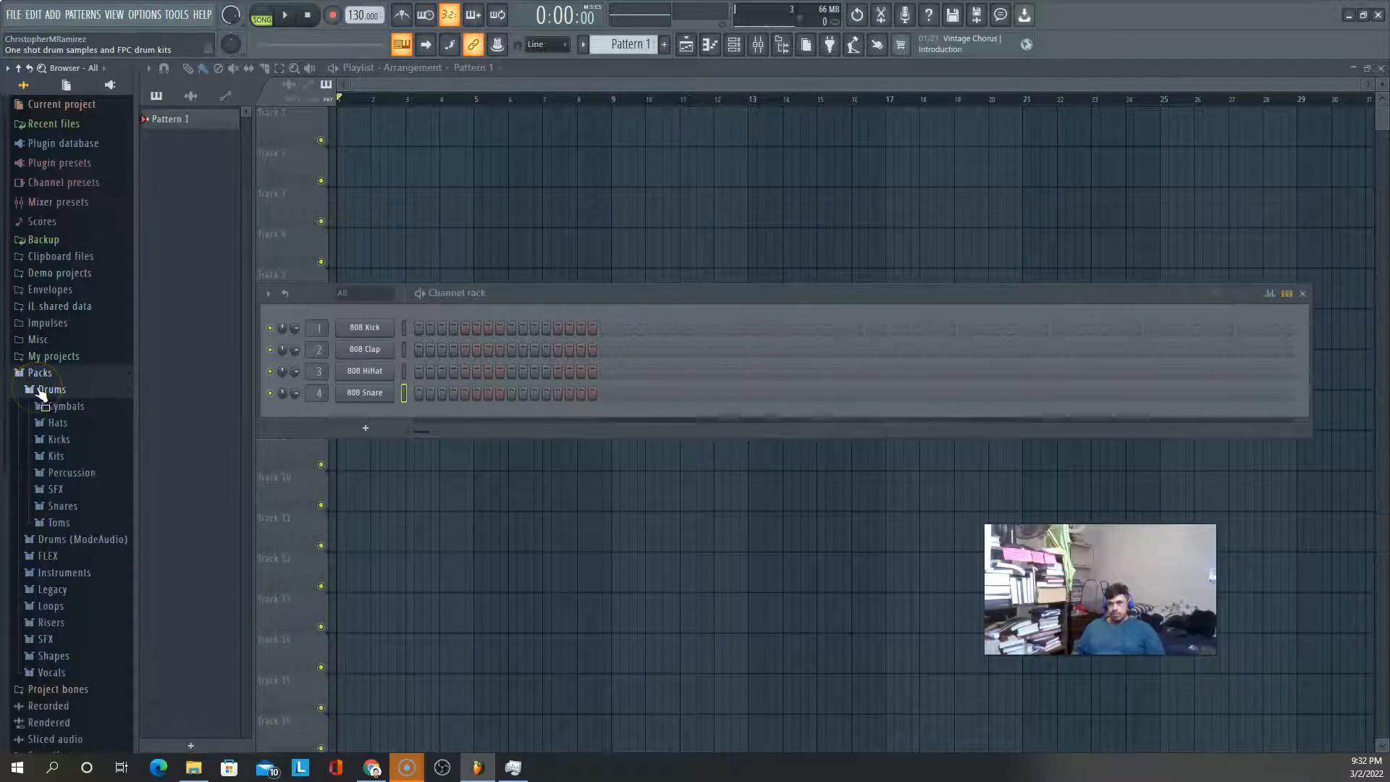
pyautogui.click(61, 438)
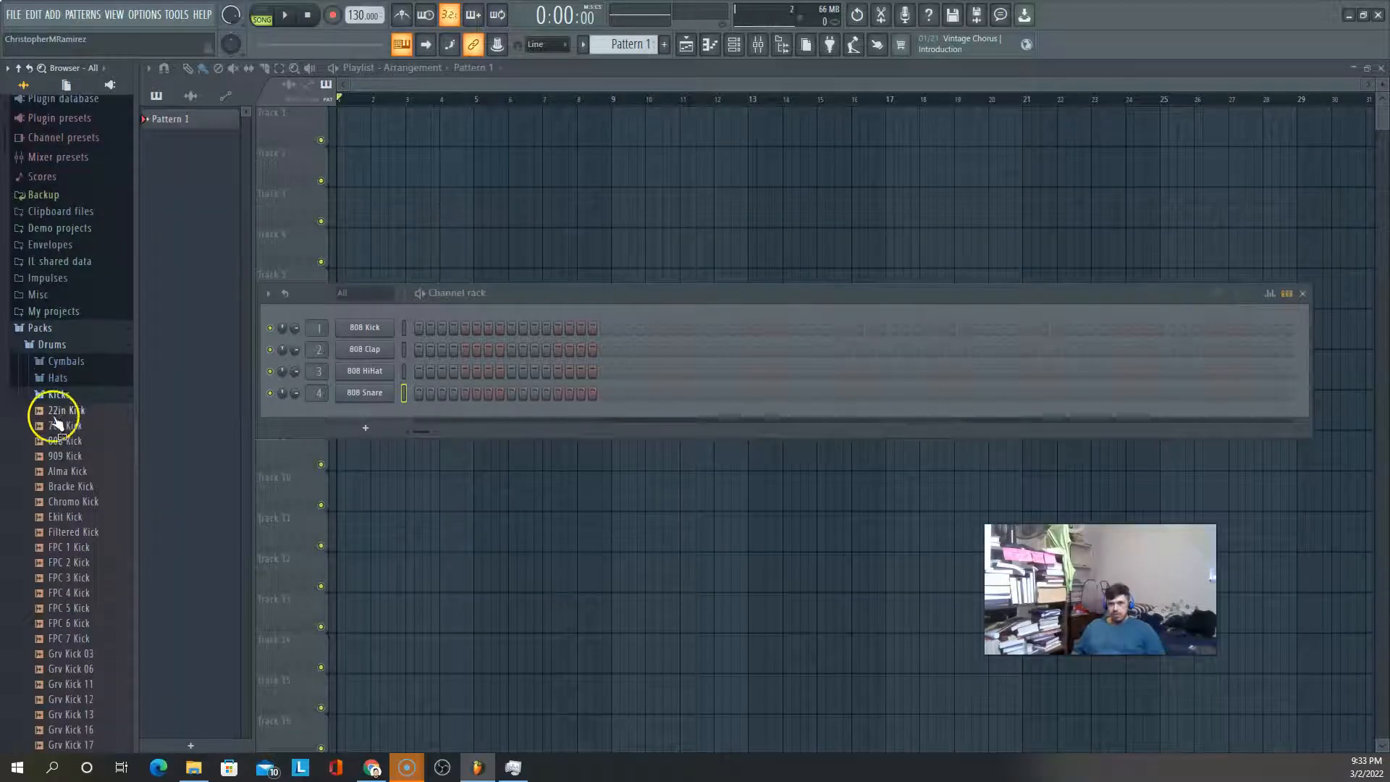
# Audition the first kick samples in the Kicks folder and load 808 Kick onto the first channel
pyautogui.click(58, 413)
pyautogui.press('Down')
pyautogui.press('Down')
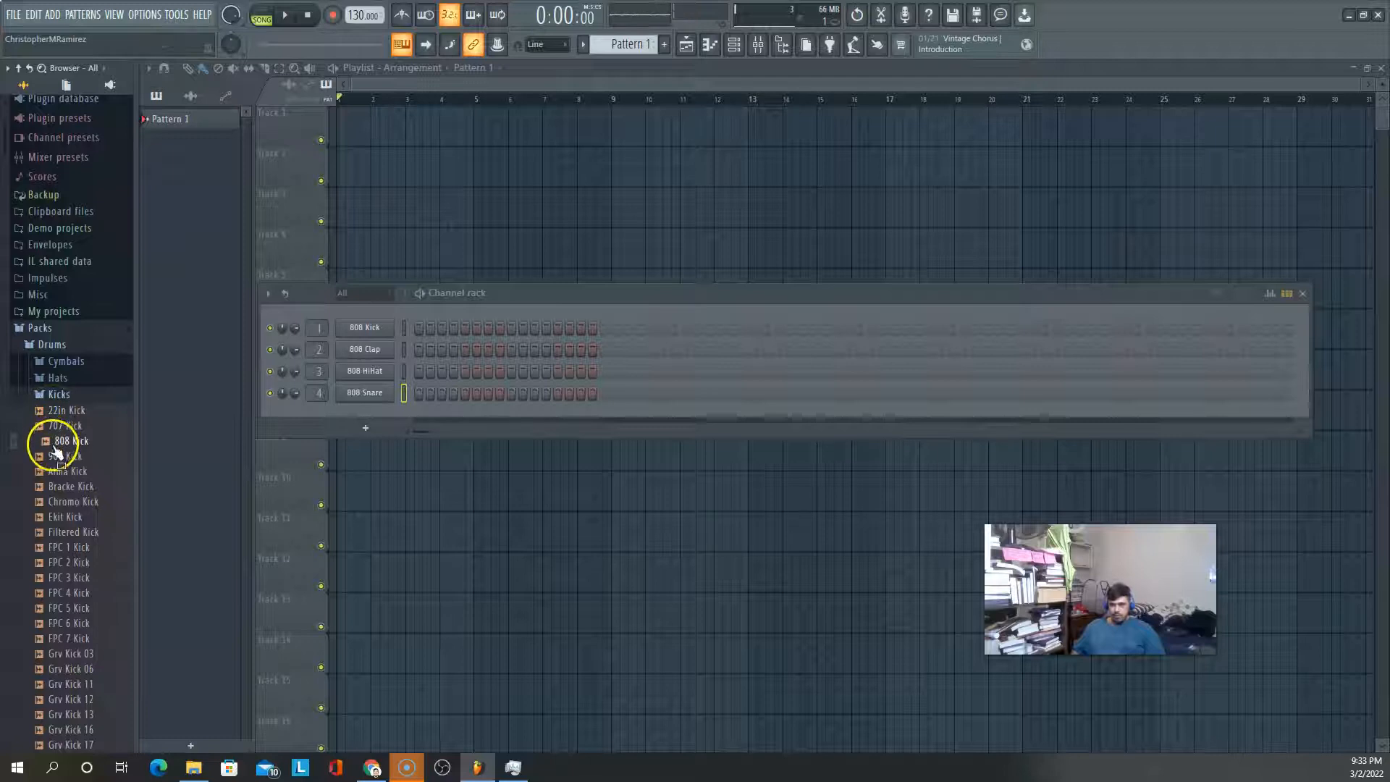
pyautogui.click(54, 444)
pyautogui.moveTo(55, 448); pyautogui.dragTo(362, 329)
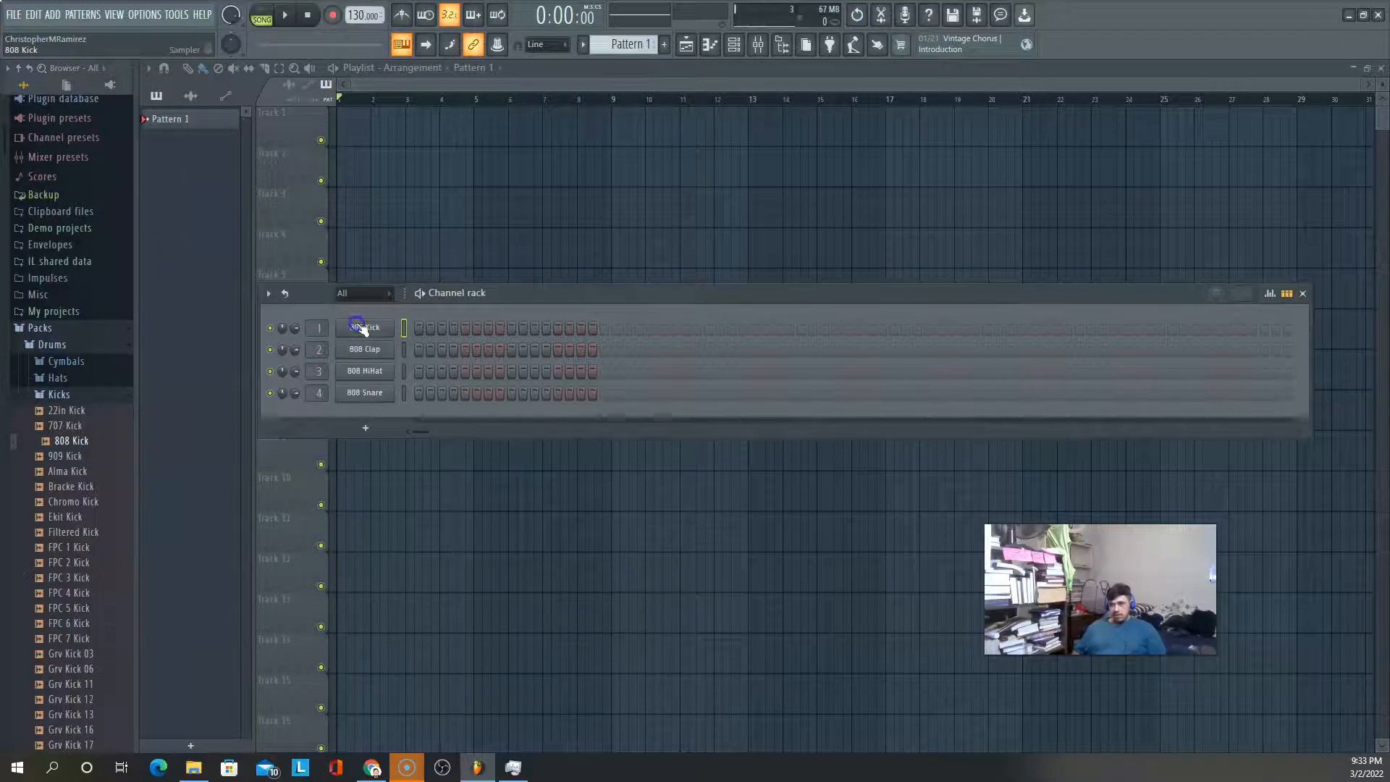
# Audition the newly loaded 808 Kick in the first channel's sampler with repeated notes and close it
pyautogui.click(362, 329)
pyautogui.press('w')
pyautogui.press('w')
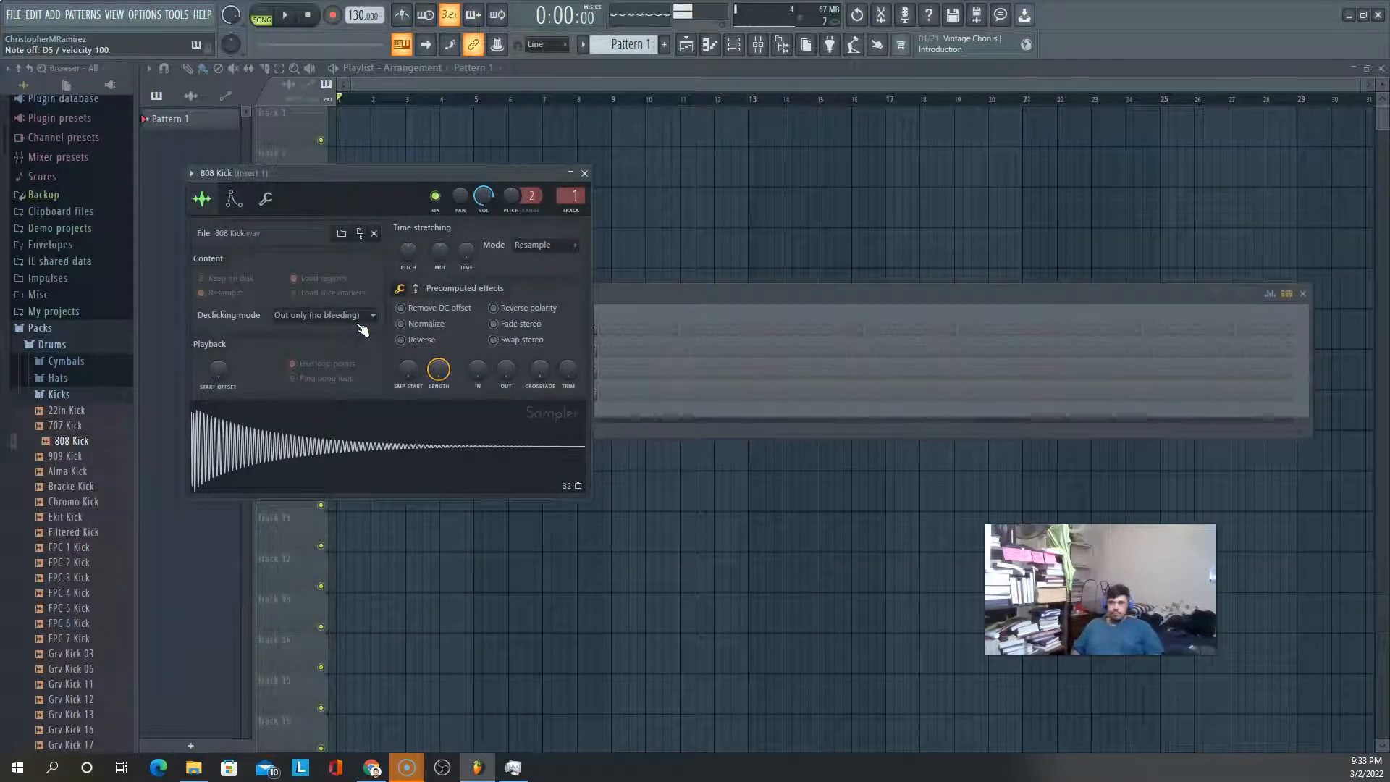
pyautogui.press('w')
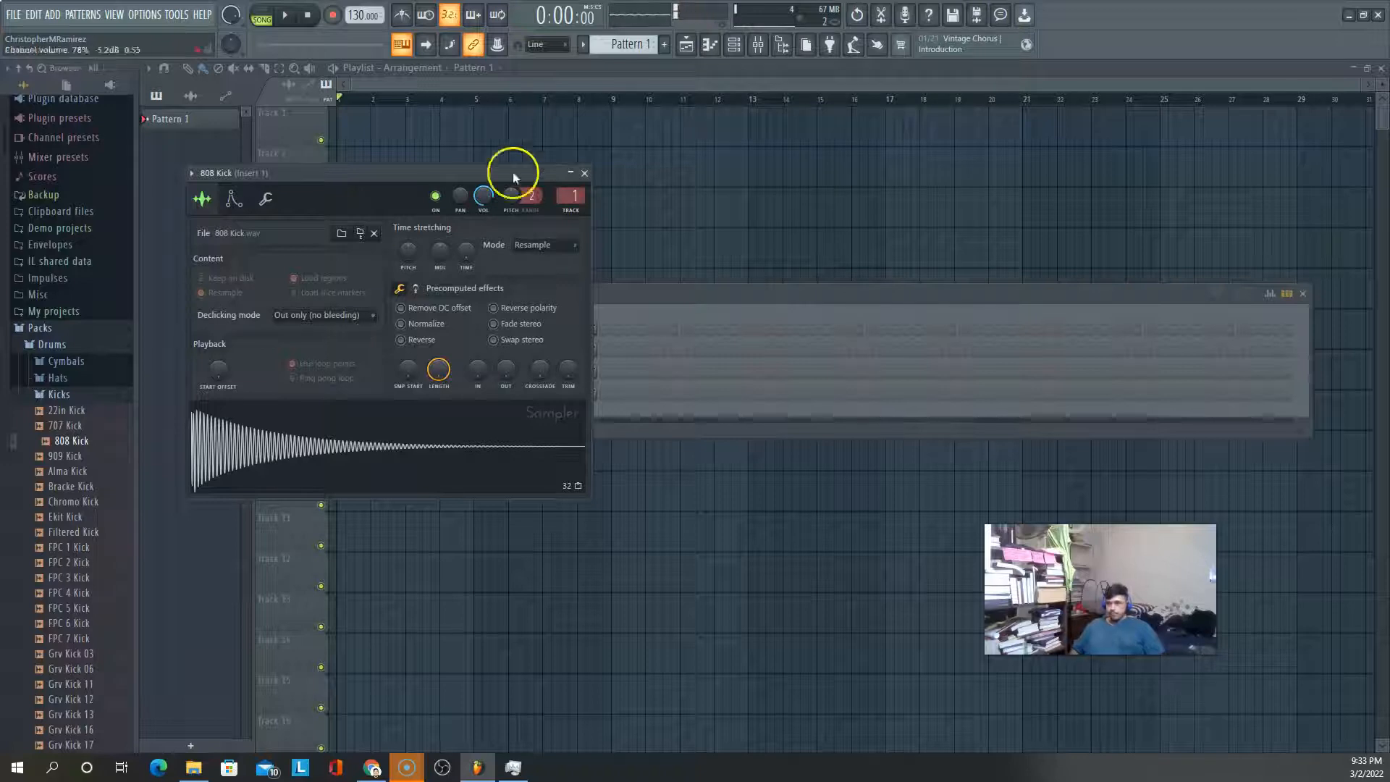
pyautogui.click(584, 173)
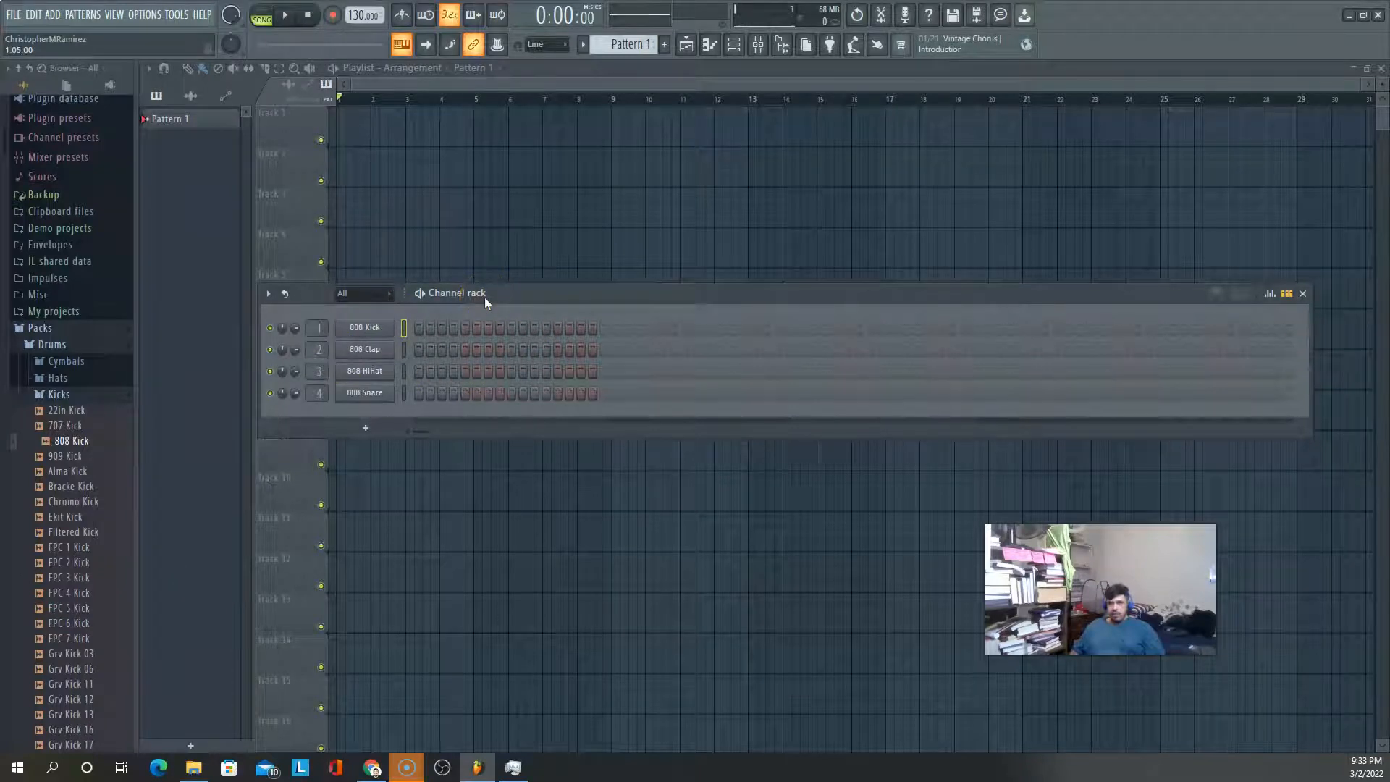
# Toggle playback to pattern mode and back to song mode
pyautogui.click(262, 13)
pyautogui.click(262, 14)
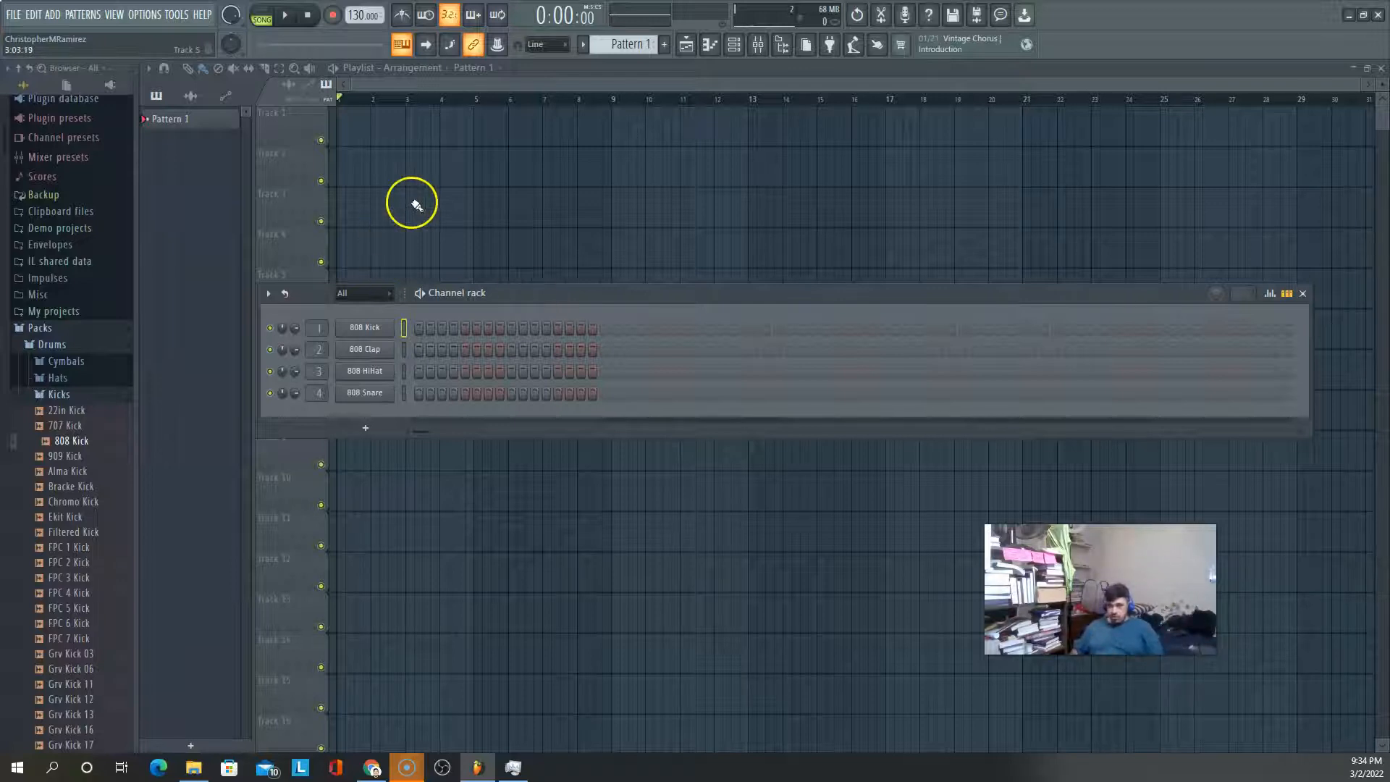
# Load the 808 Kick sample onto the first channel again and open its sampler to audition it
pyautogui.moveTo(58, 450); pyautogui.dragTo(375, 332)
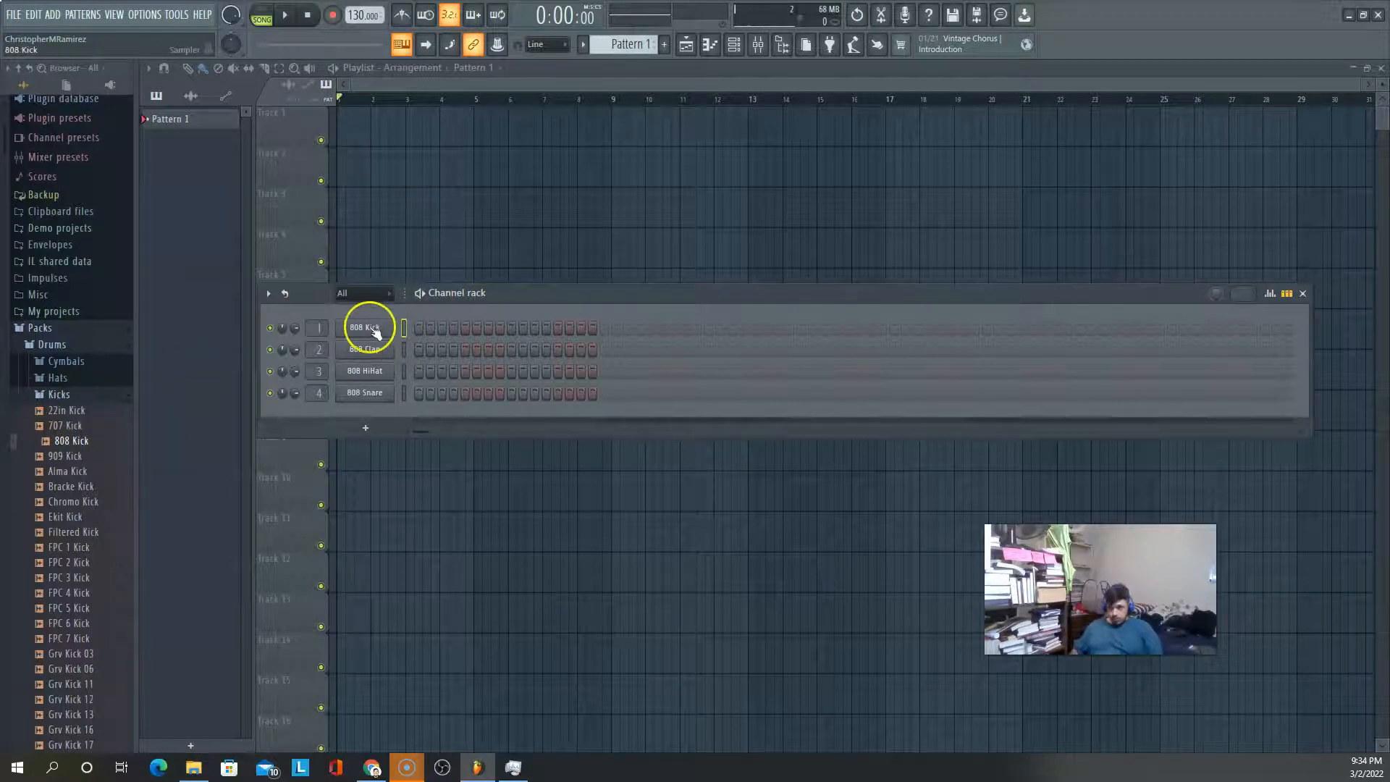
pyautogui.click(375, 332)
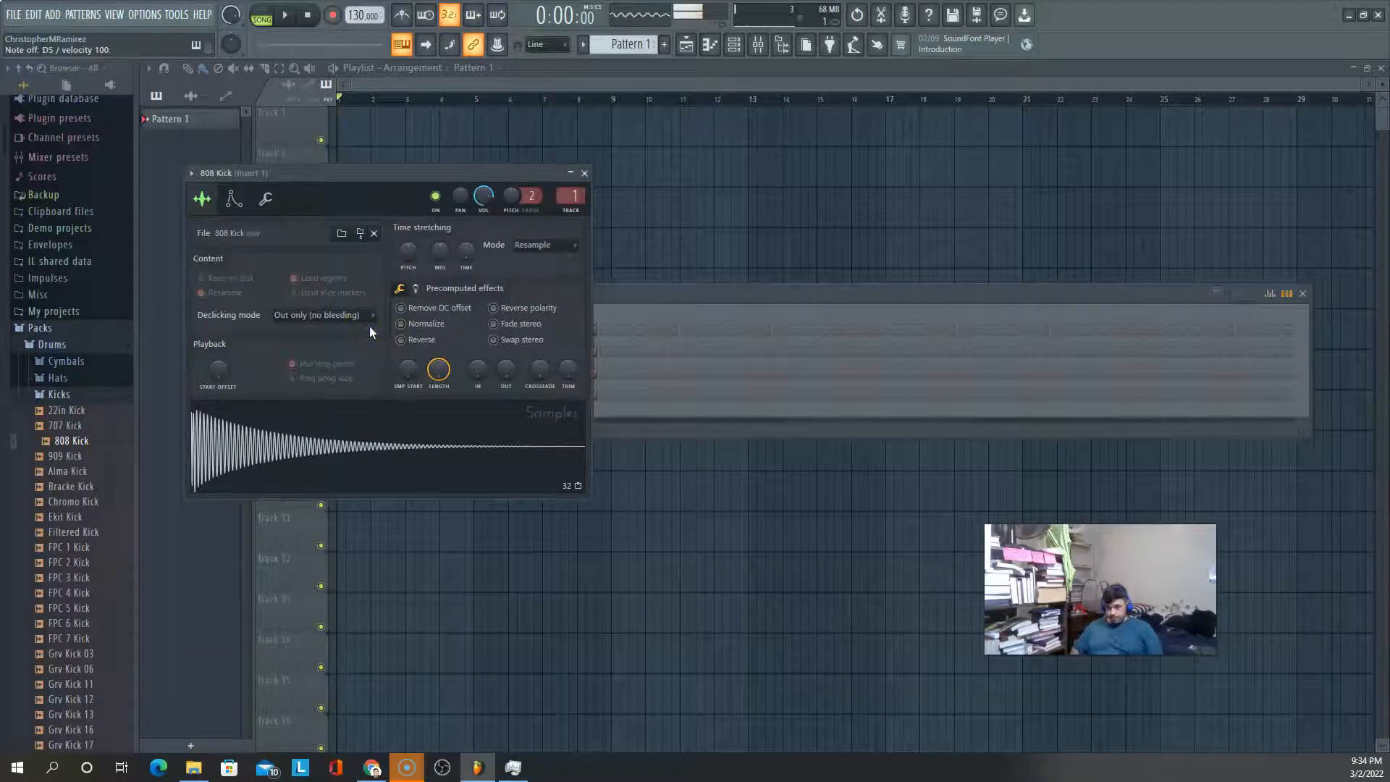
# Close the 808 Kick sampler and collapse the Drums folder, leaving only the top-level Packs folders listed in the browser
pyautogui.click(586, 174)
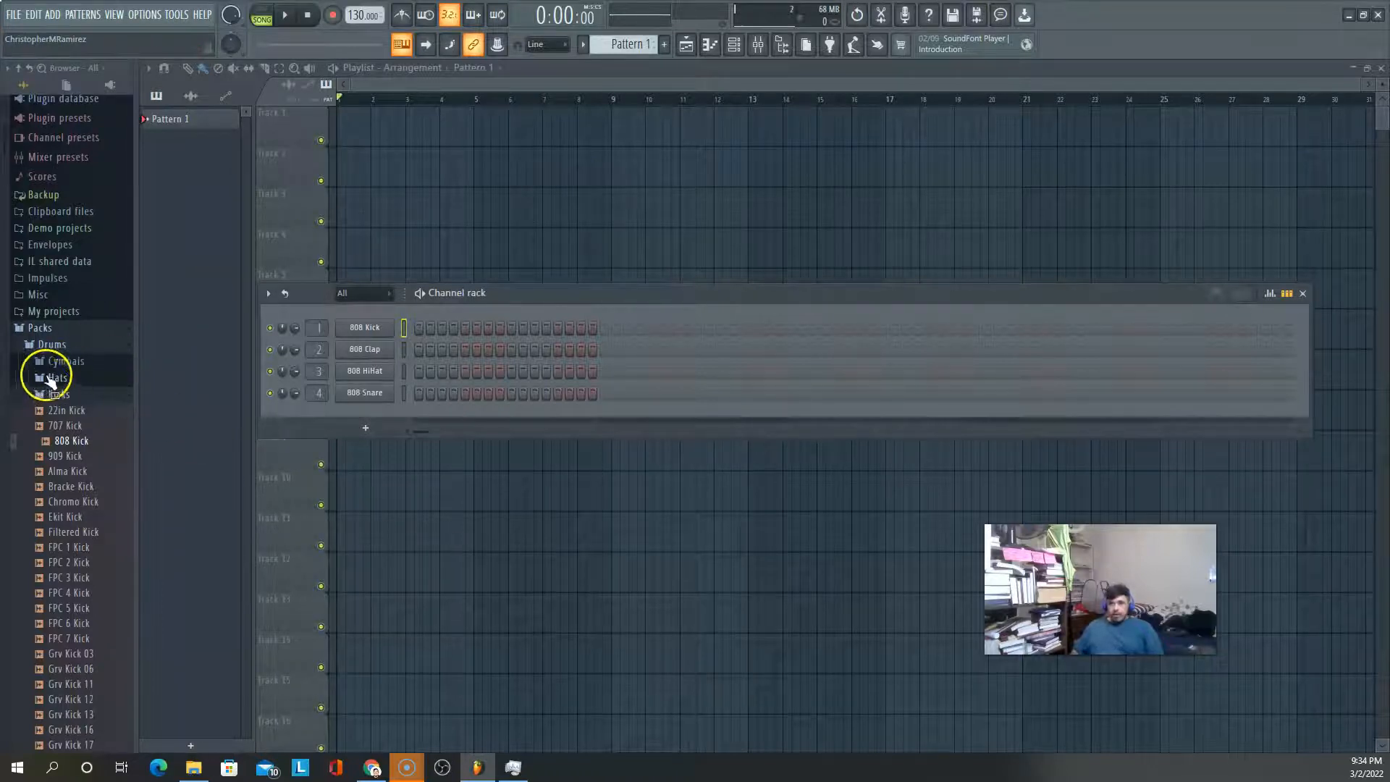
pyautogui.click(45, 346)
pyautogui.click(25, 374)
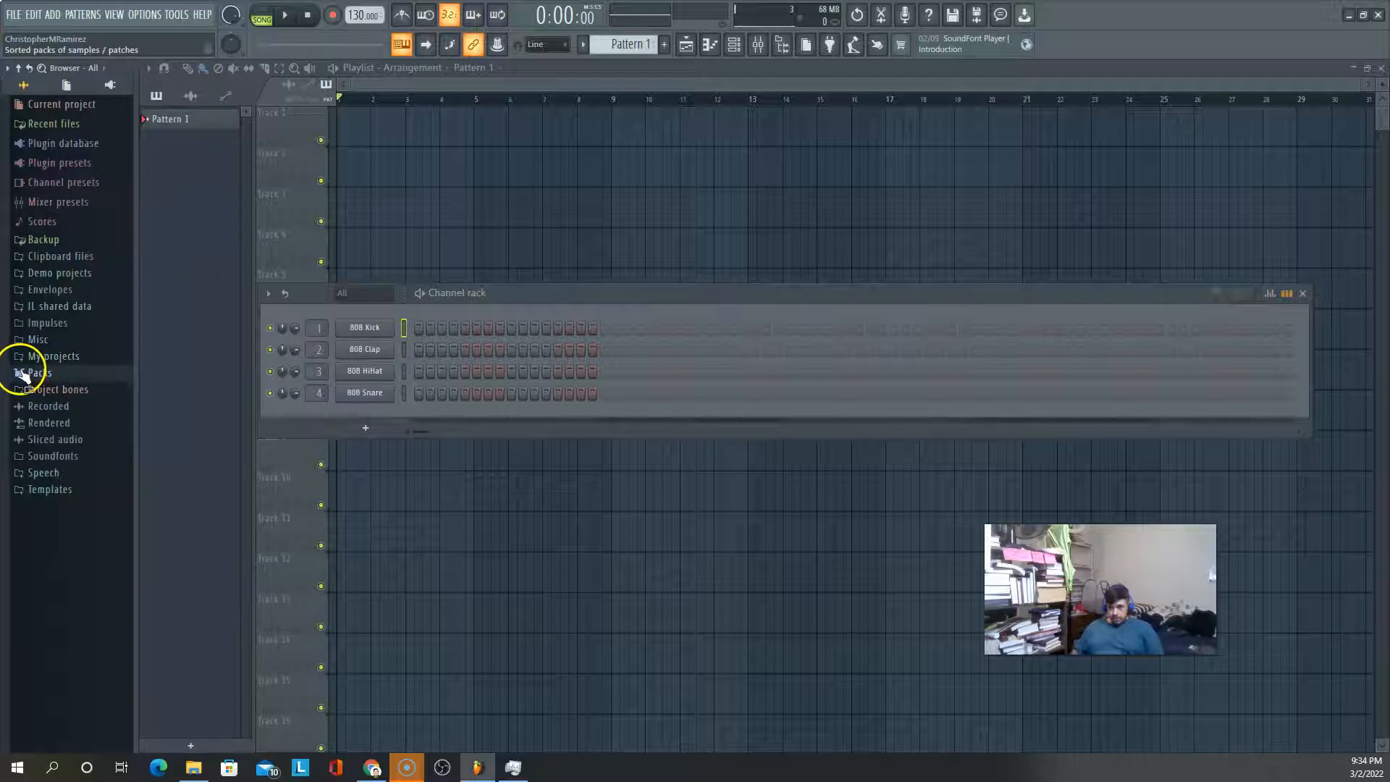
pyautogui.click(22, 374)
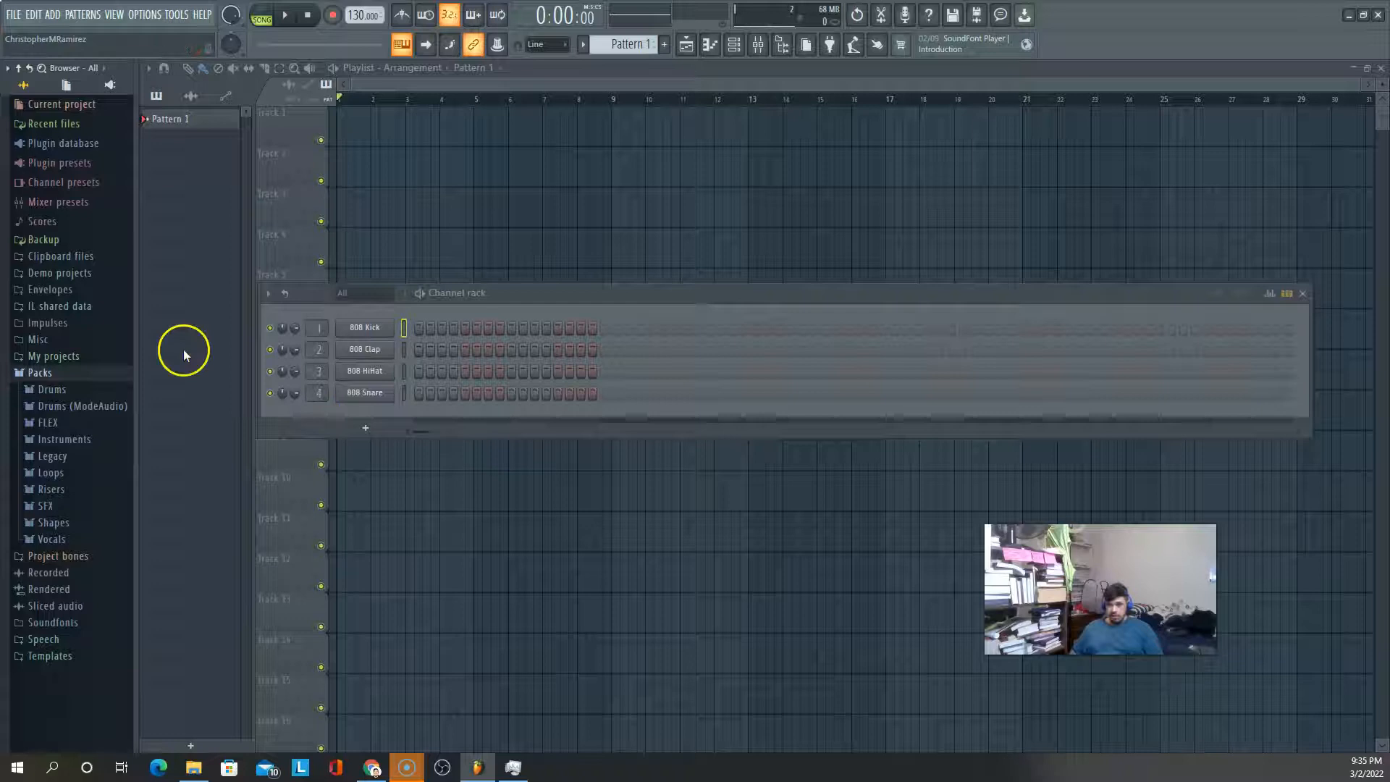
pyautogui.click(39, 374)
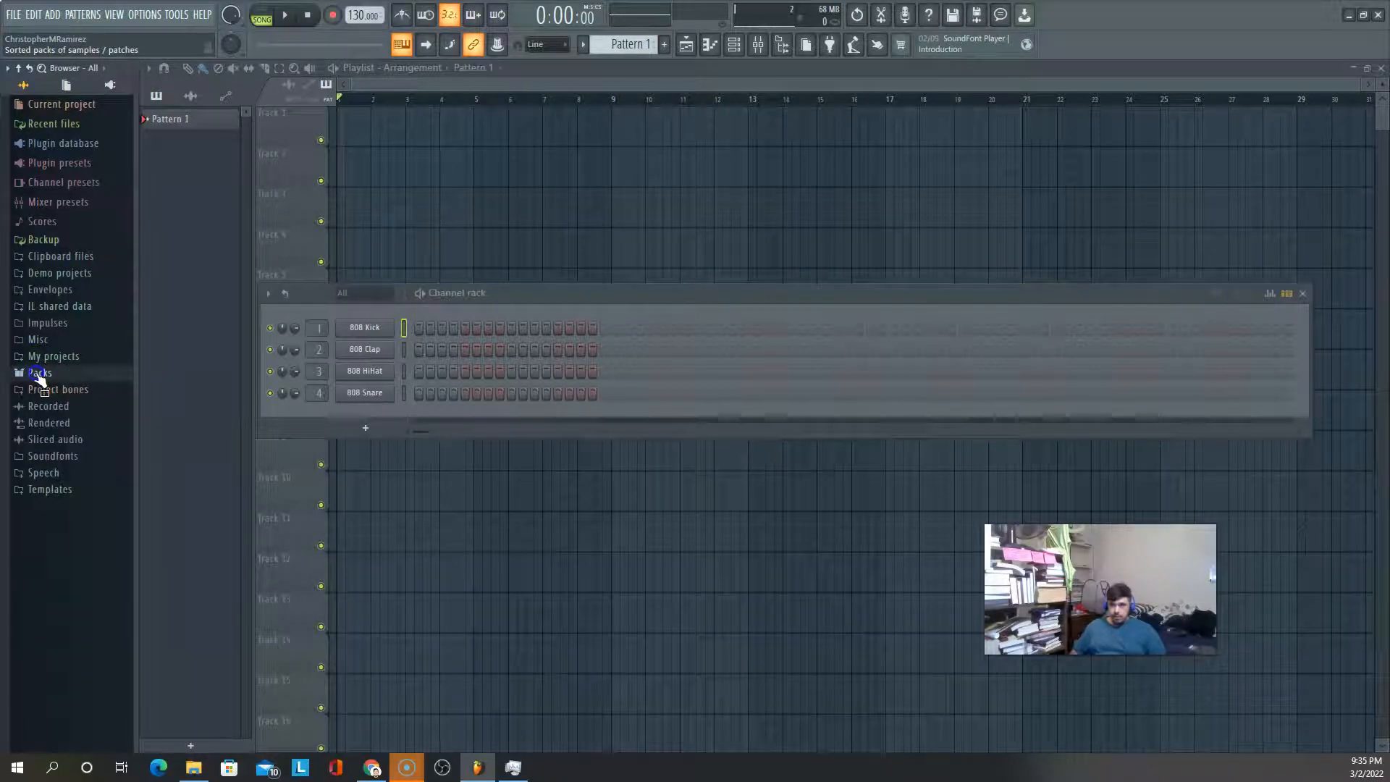
pyautogui.click(38, 374)
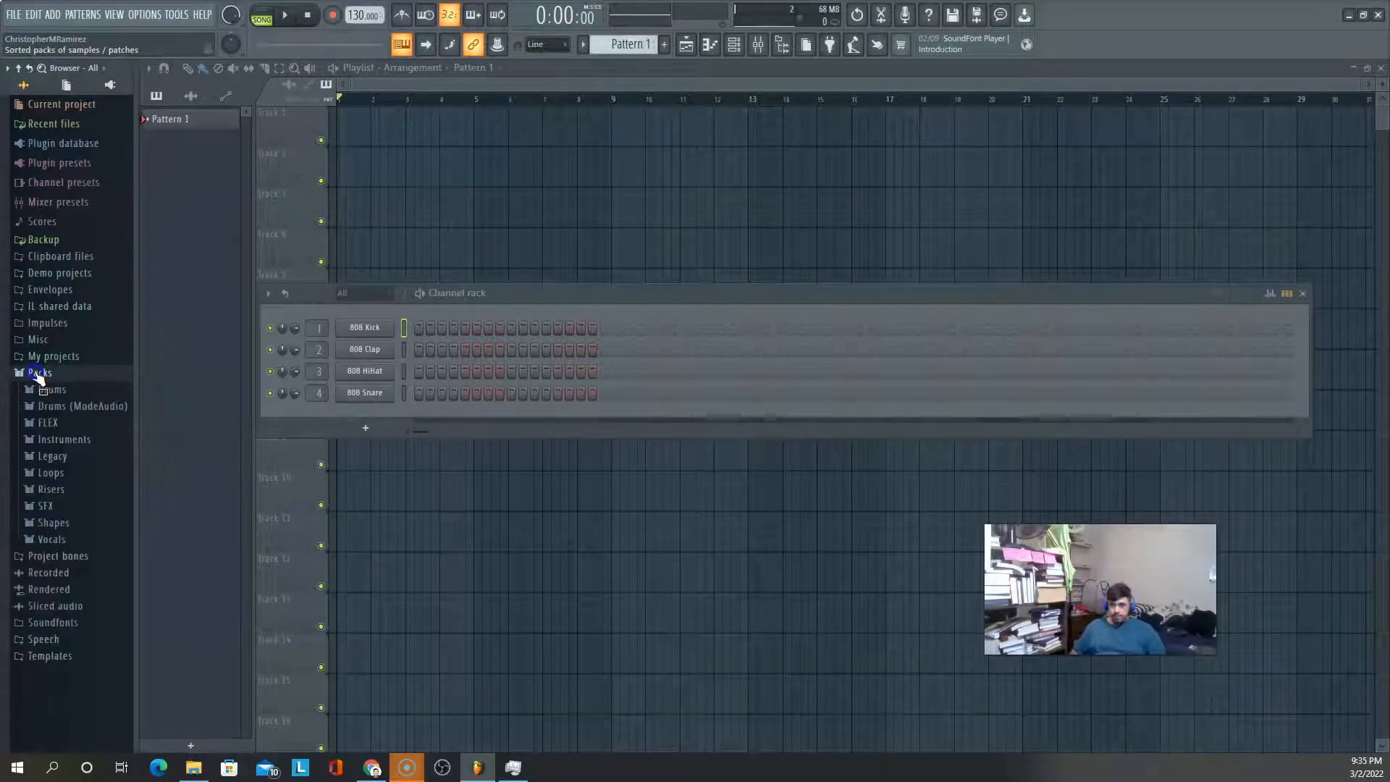
# Add the Grand Piano preset from the Packs Instruments Keyboard folder as a new channel below 808 Snare
pyautogui.click(42, 440)
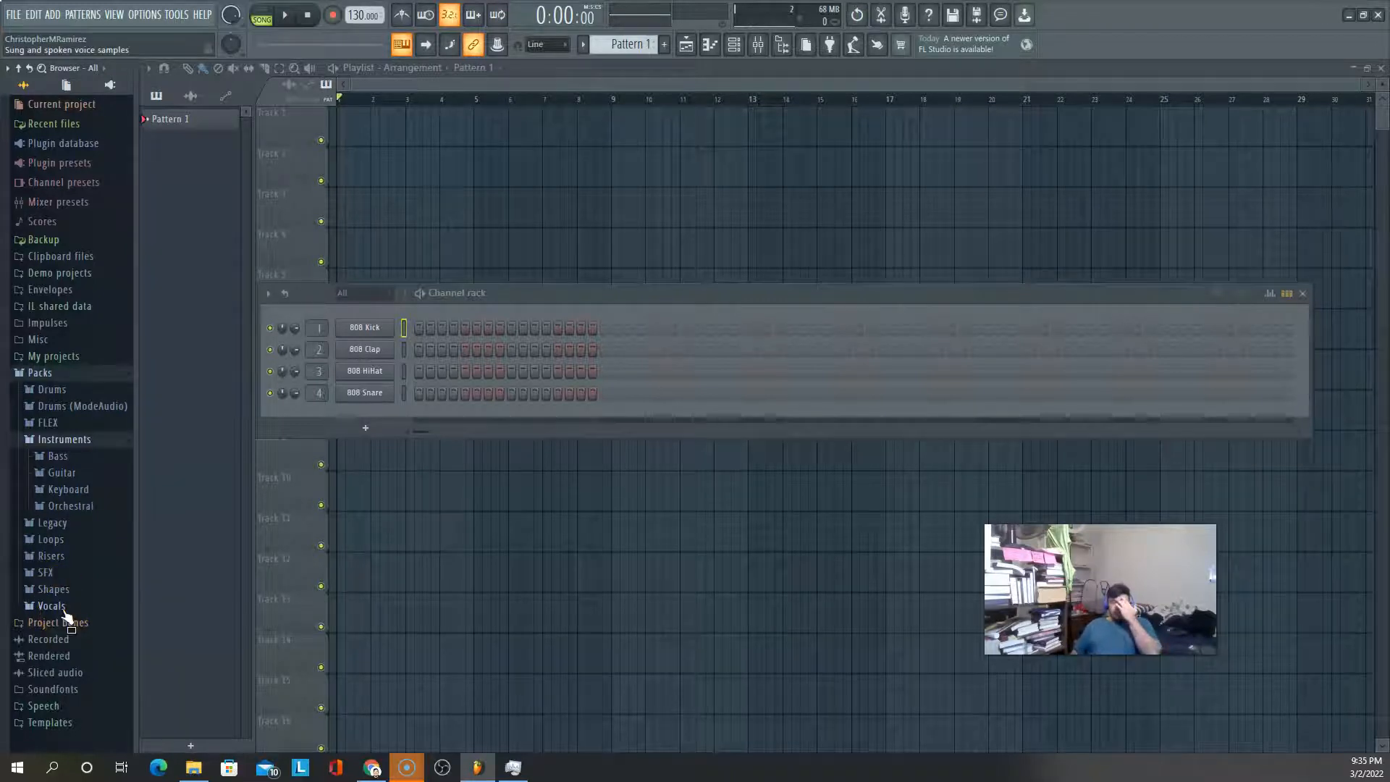
pyautogui.click(66, 507)
pyautogui.click(65, 491)
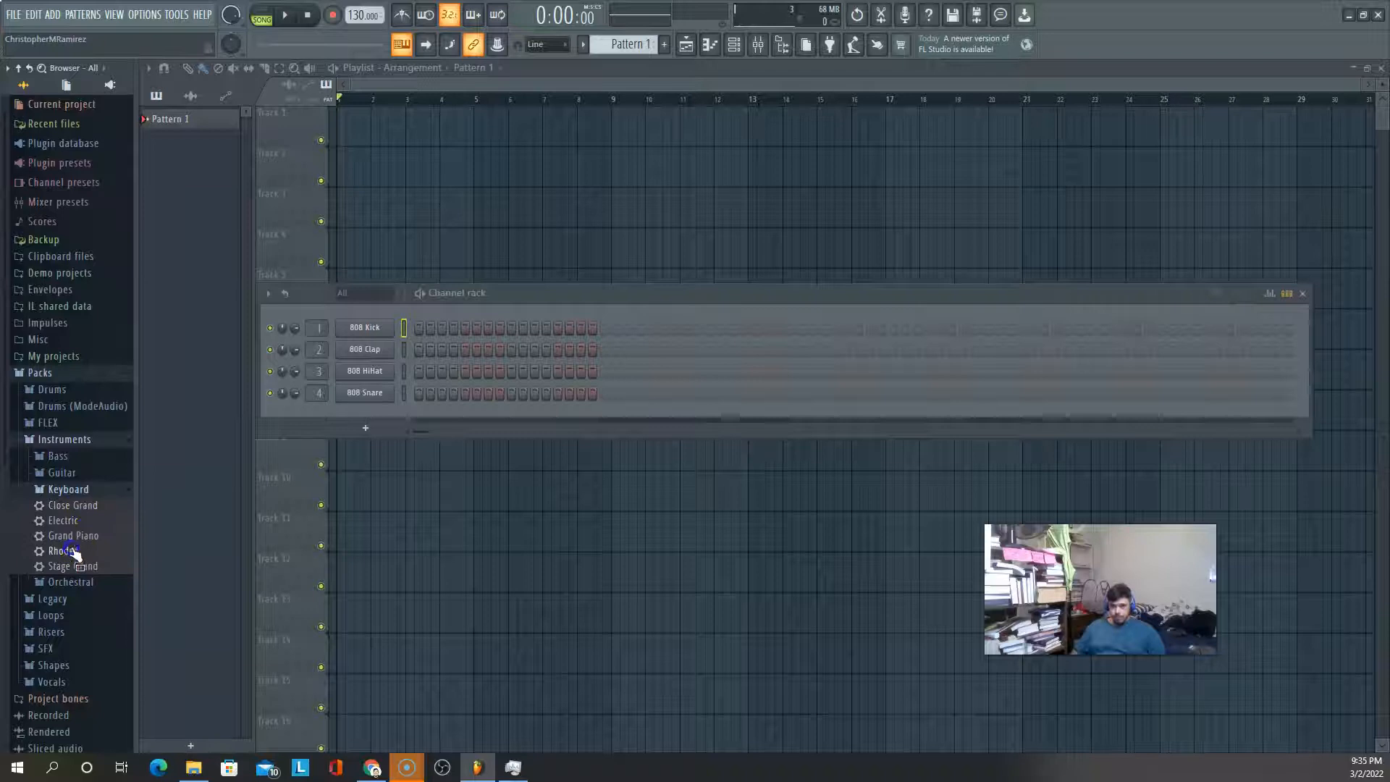
pyautogui.moveTo(72, 536); pyautogui.dragTo(366, 406)
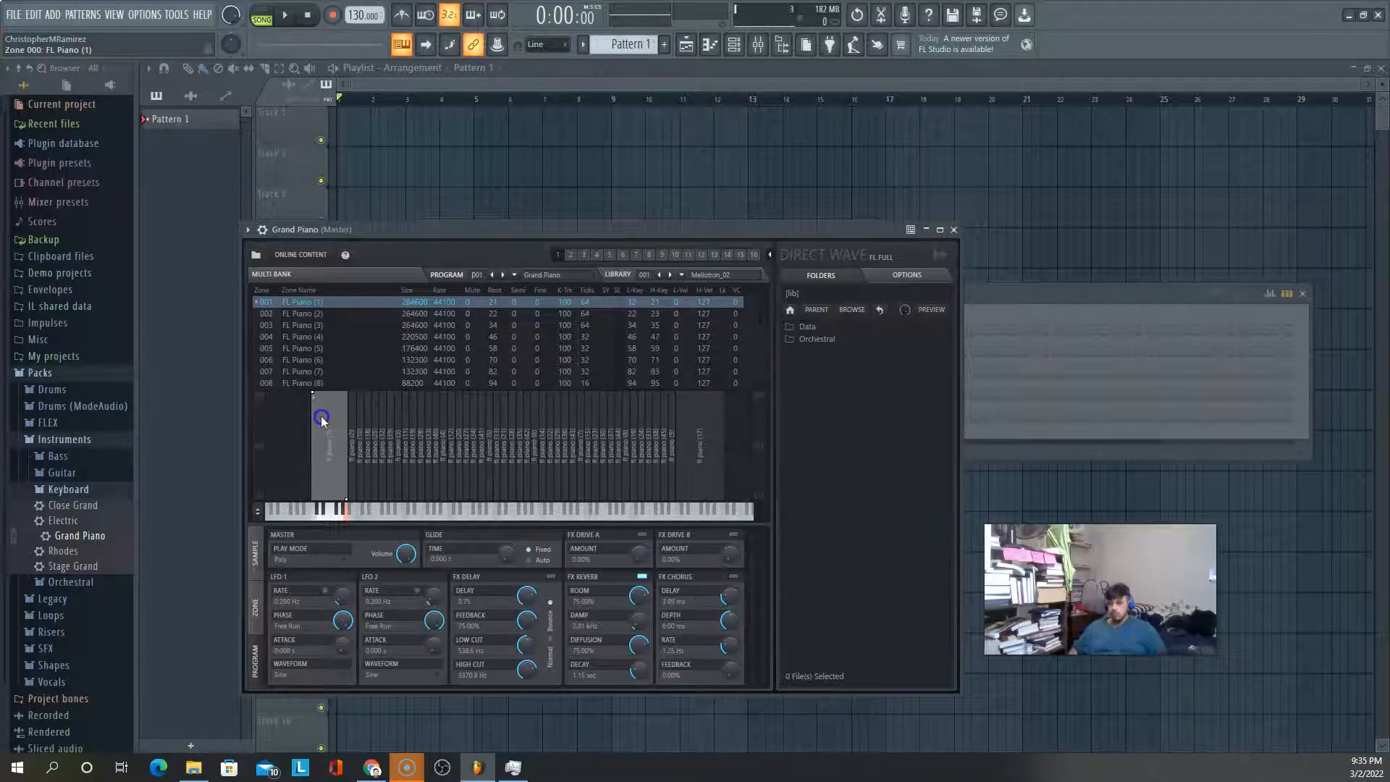
# Audition several Grand Piano zones in DirectWave, close it, and check the piano's signal on mixer Insert 5
pyautogui.click(417, 463)
pyautogui.click(414, 509)
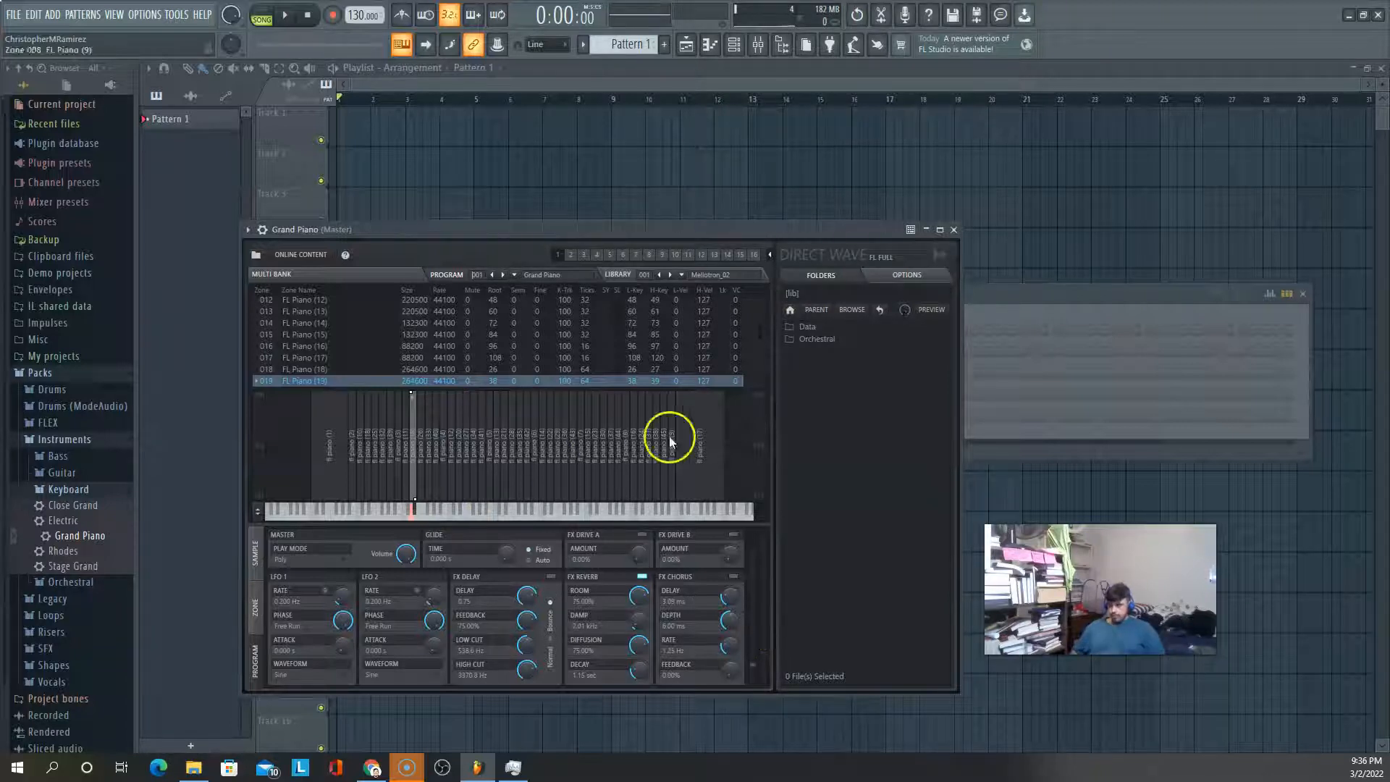
pyautogui.click(954, 230)
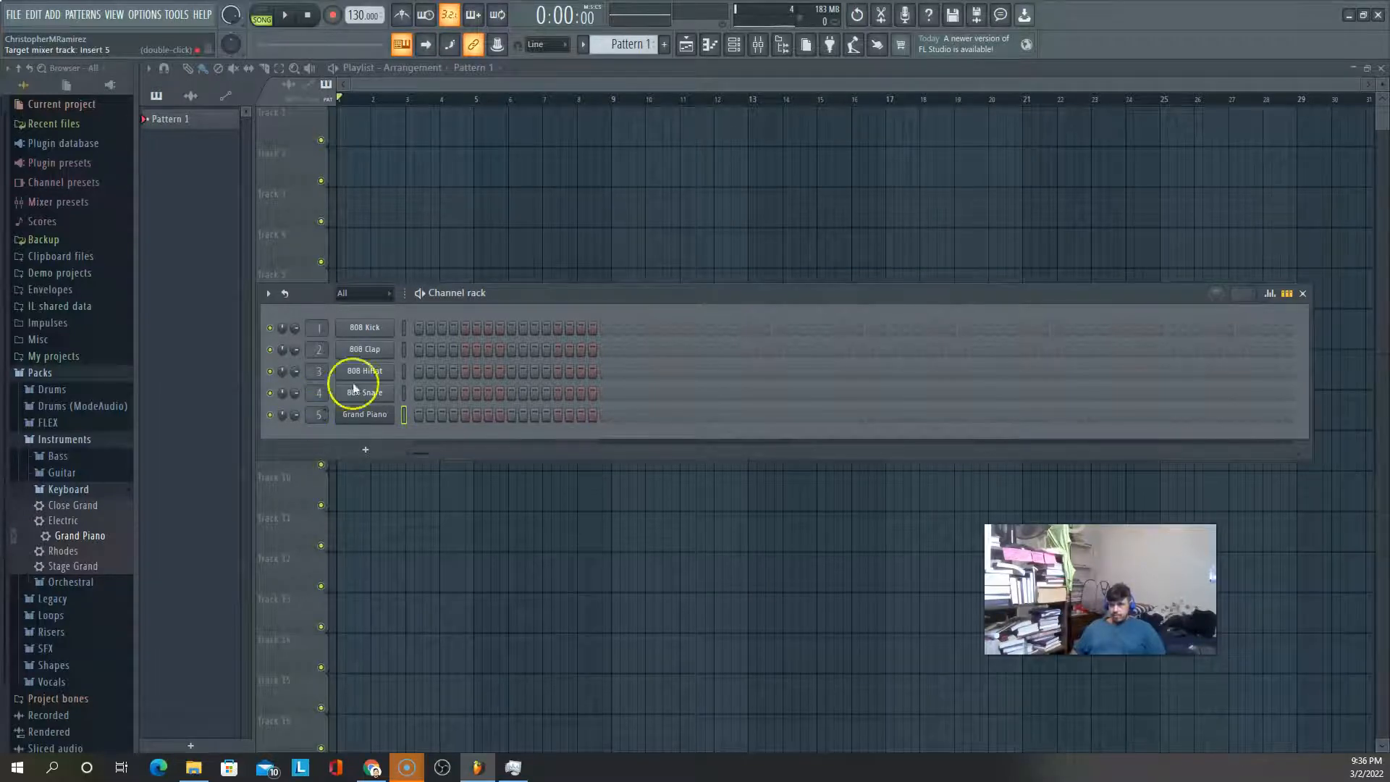
pyautogui.click(758, 45)
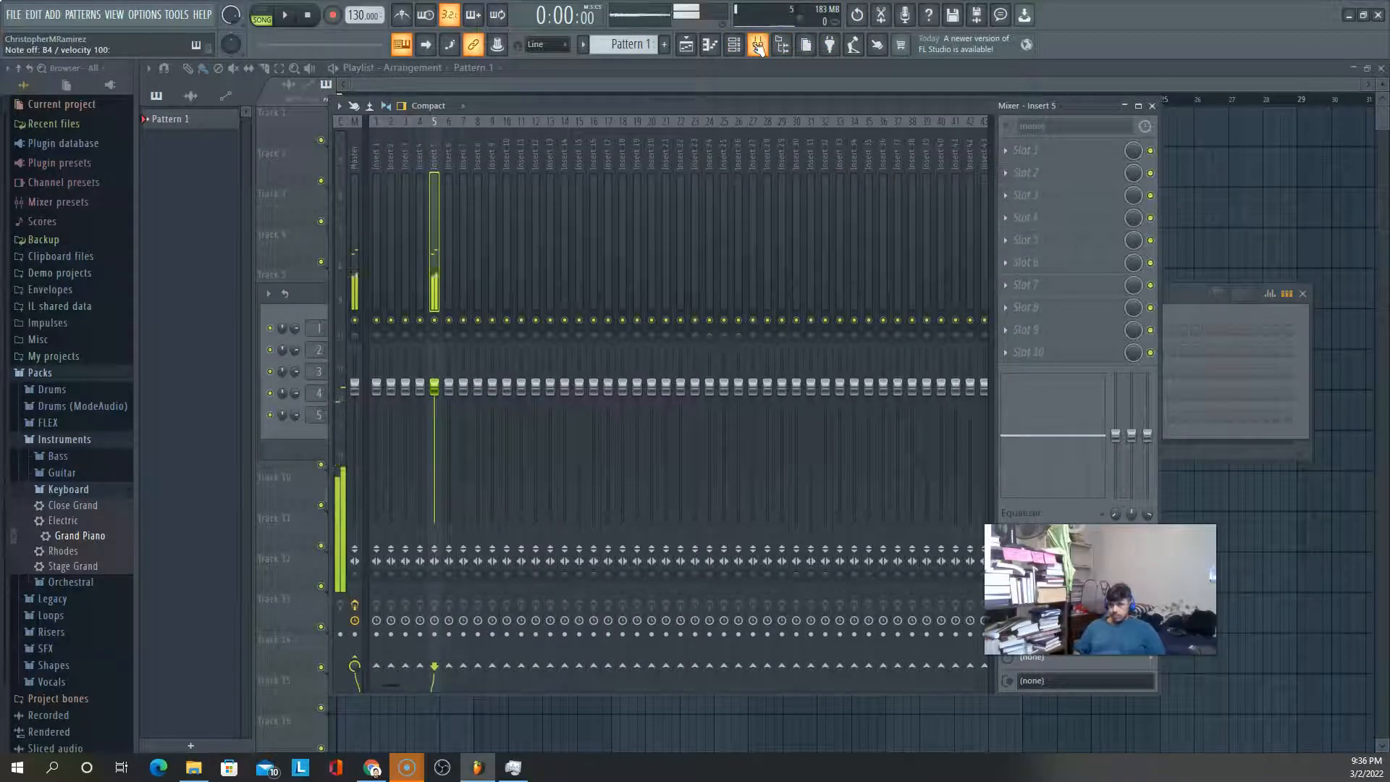
pyautogui.click(1149, 107)
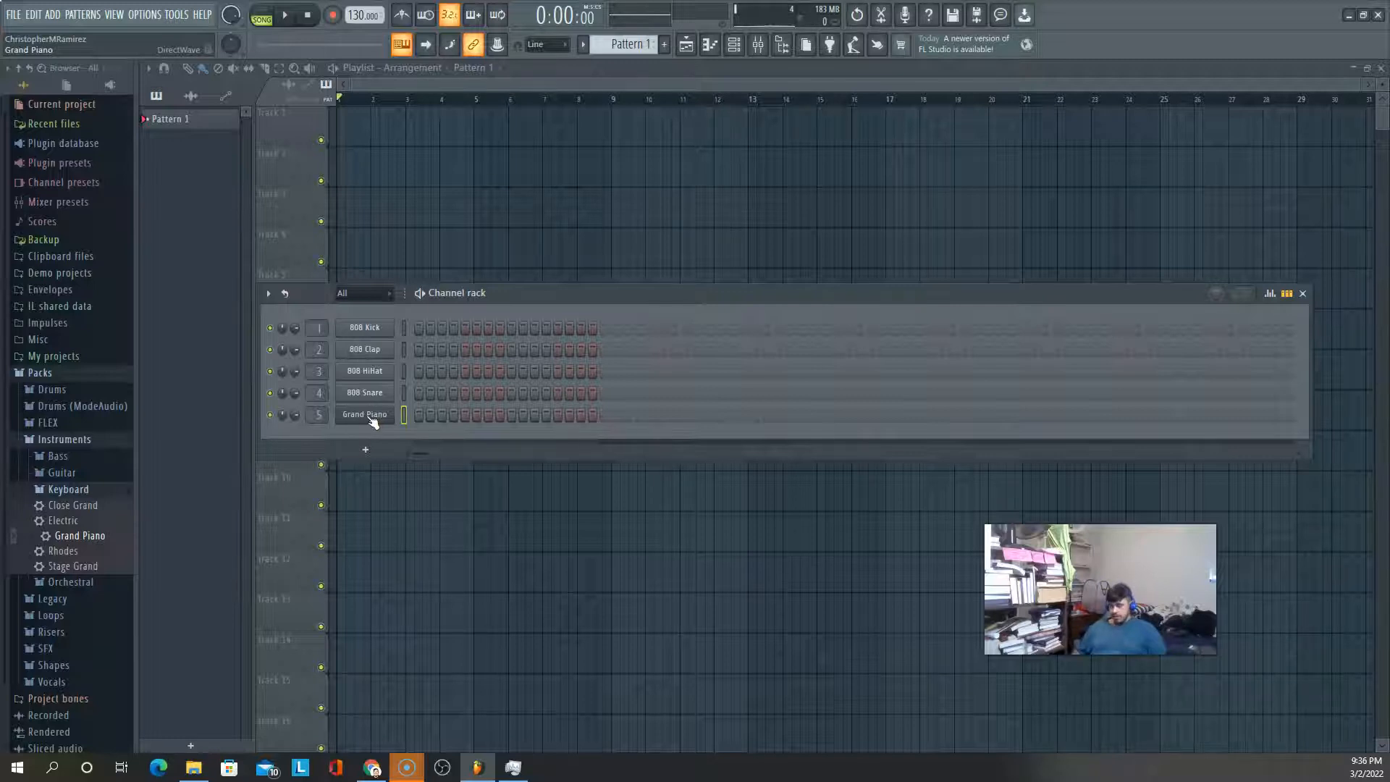
# Place a Pattern 1 clip at bar 1 of Track 1 in the playlist using the Draw tool
pyautogui.click(190, 69)
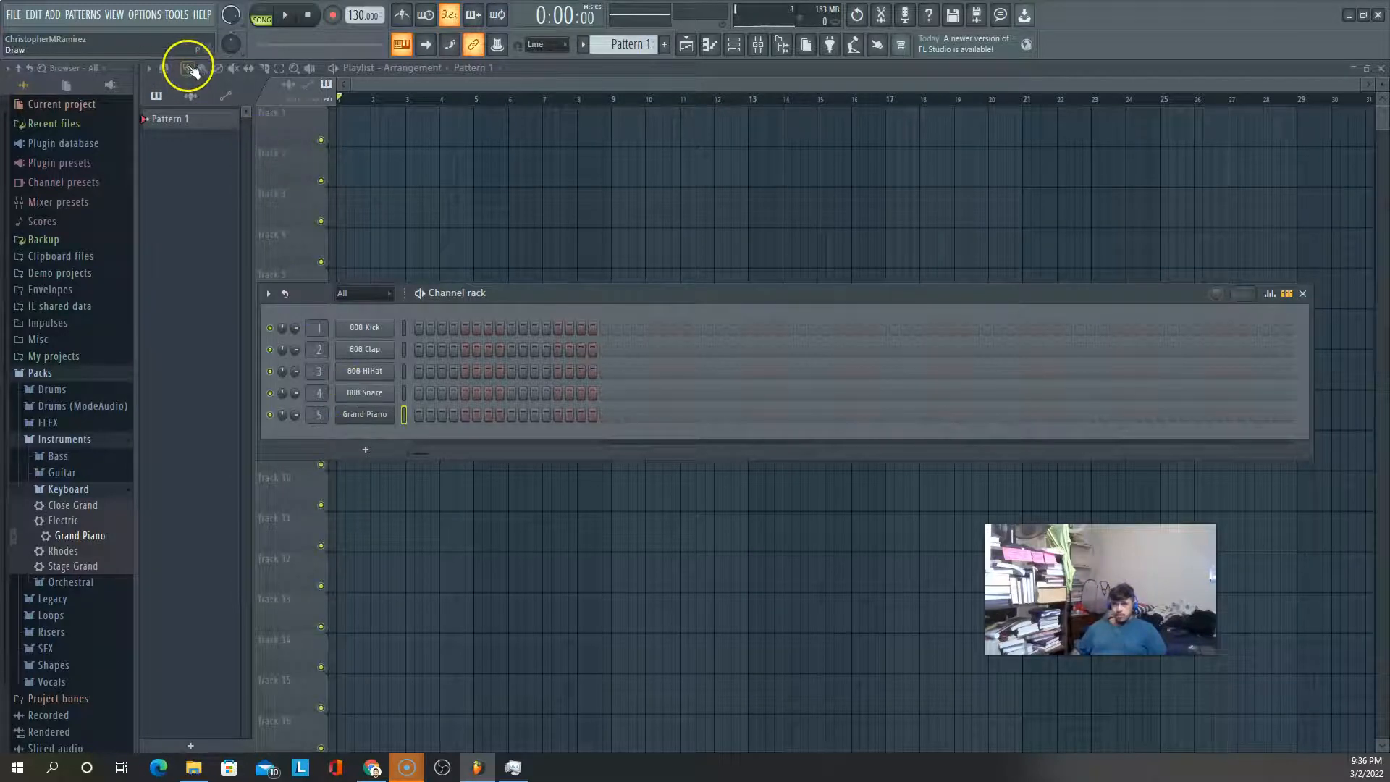
pyautogui.click(347, 126)
pyautogui.moveTo(357, 120); pyautogui.dragTo(345, 123)
pyautogui.click(262, 20)
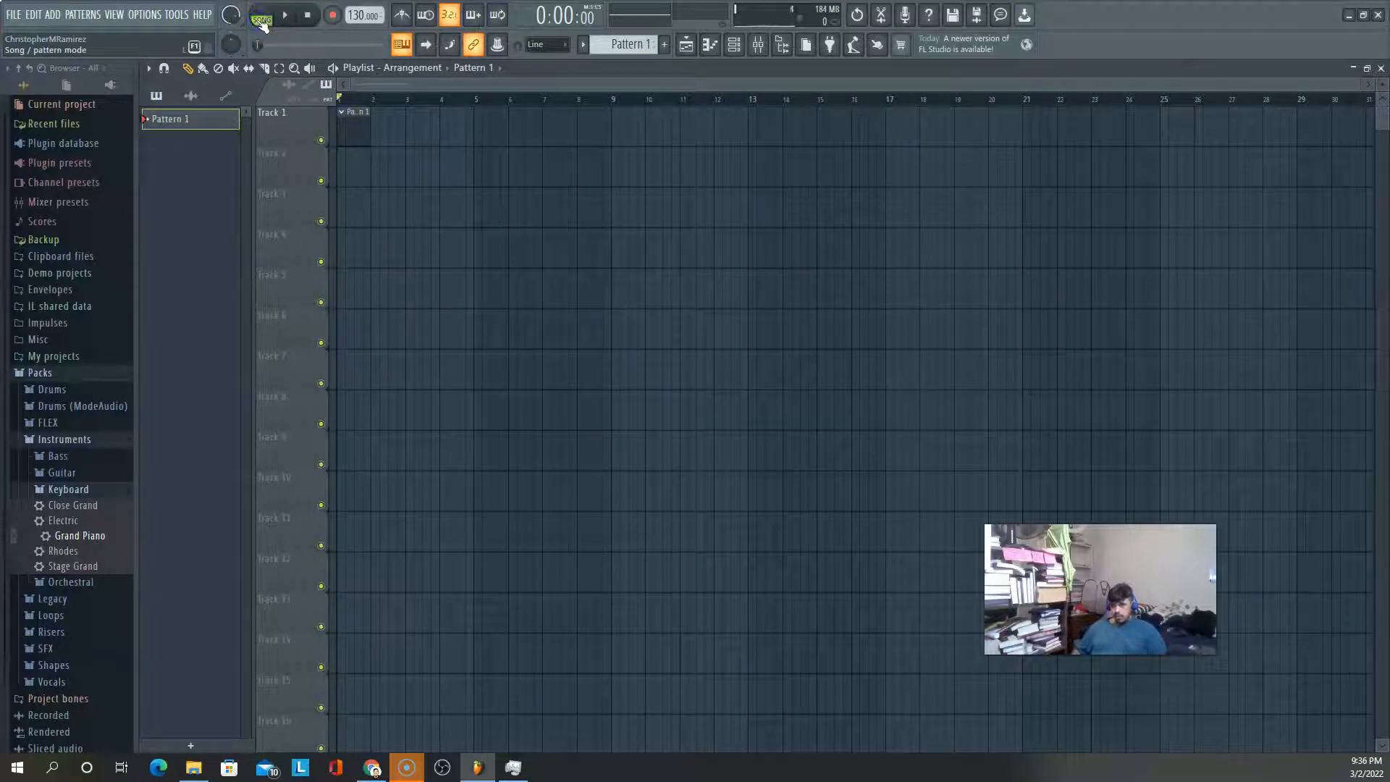
pyautogui.click(262, 16)
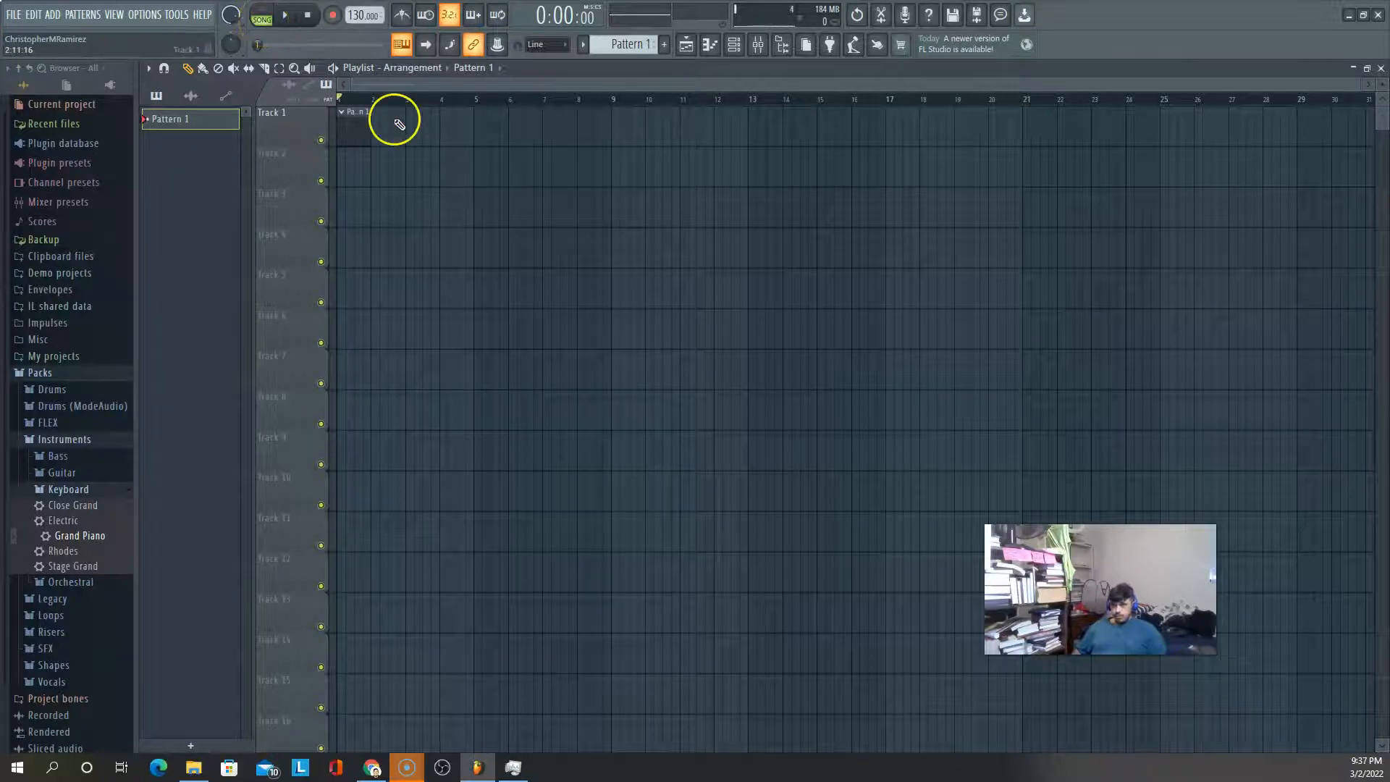
pyautogui.click(684, 45)
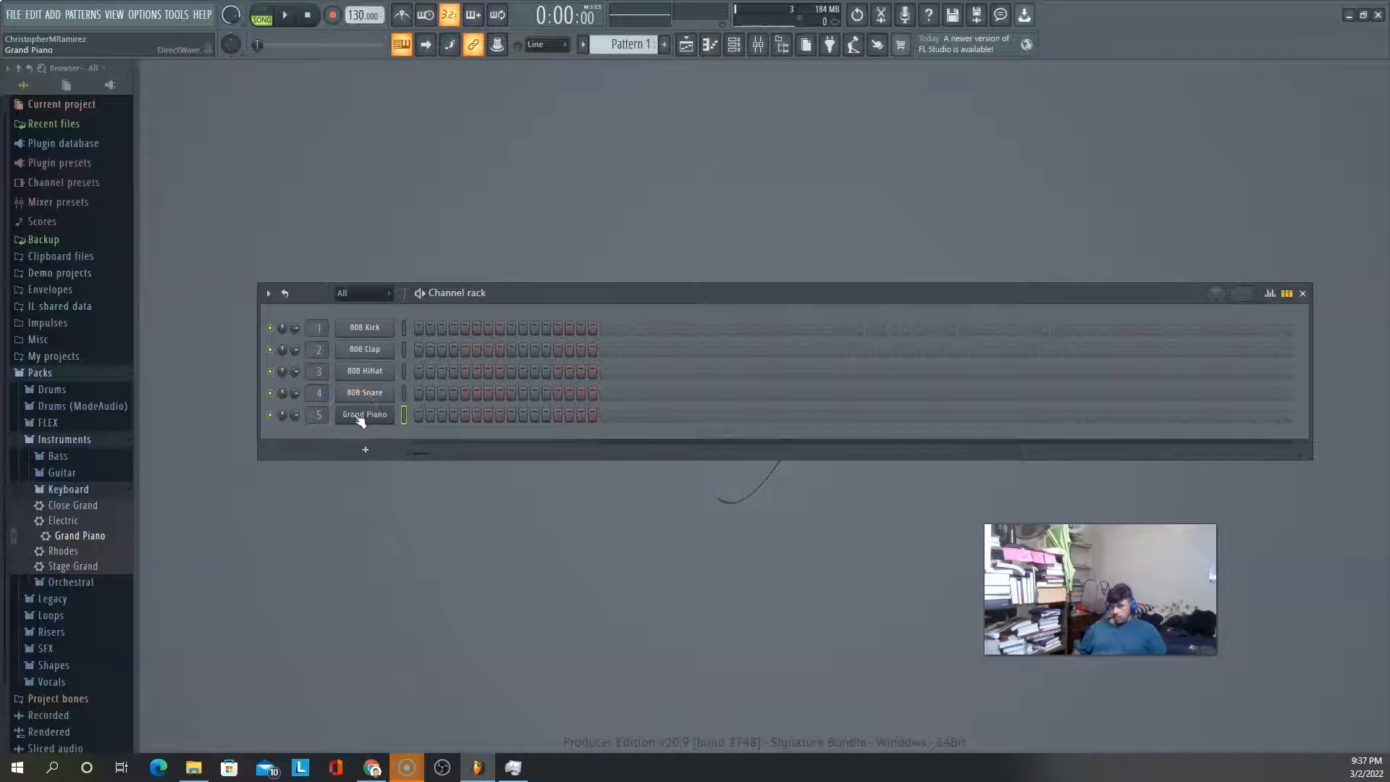
pyautogui.click(685, 45)
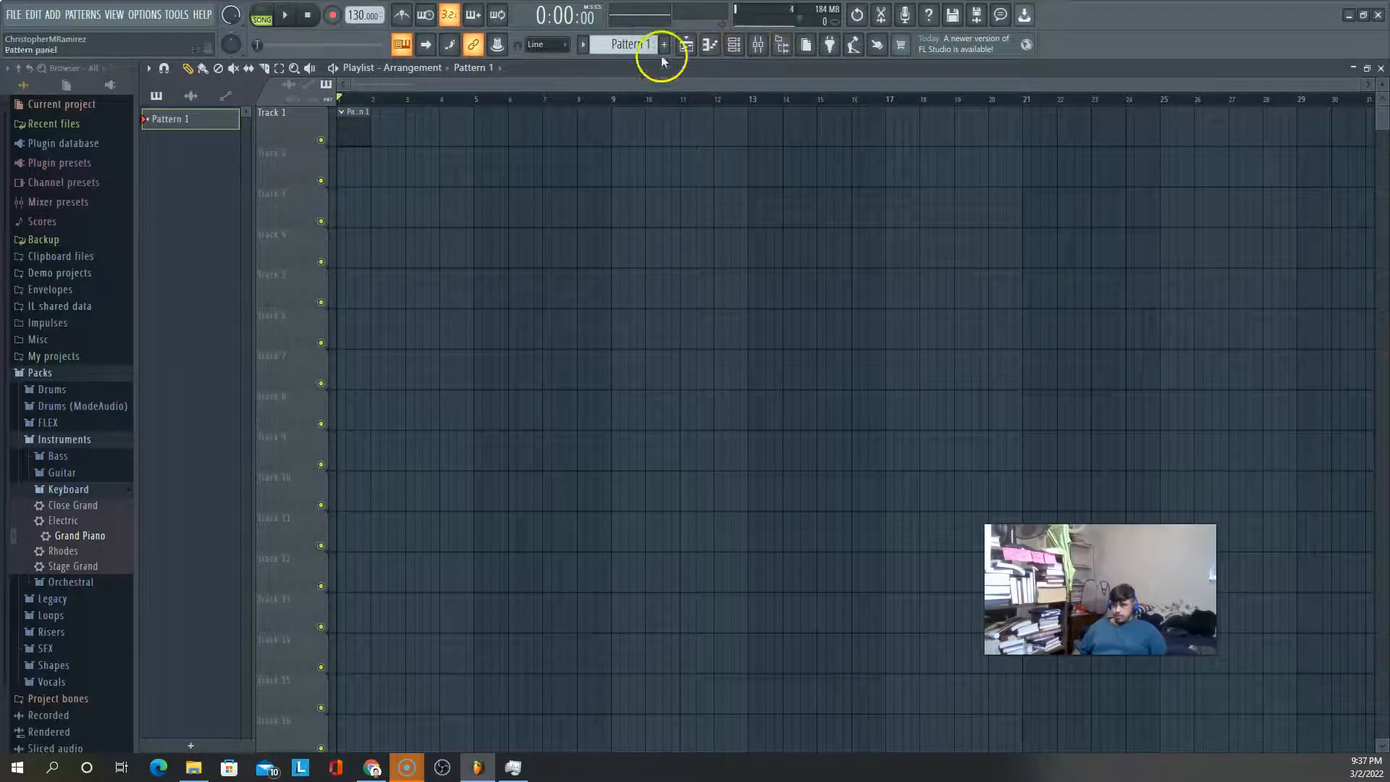
# Draw stacked C7, F#6 and G#5 notes at the start of bar 1 in the Grand Piano's piano roll
pyautogui.click(710, 47)
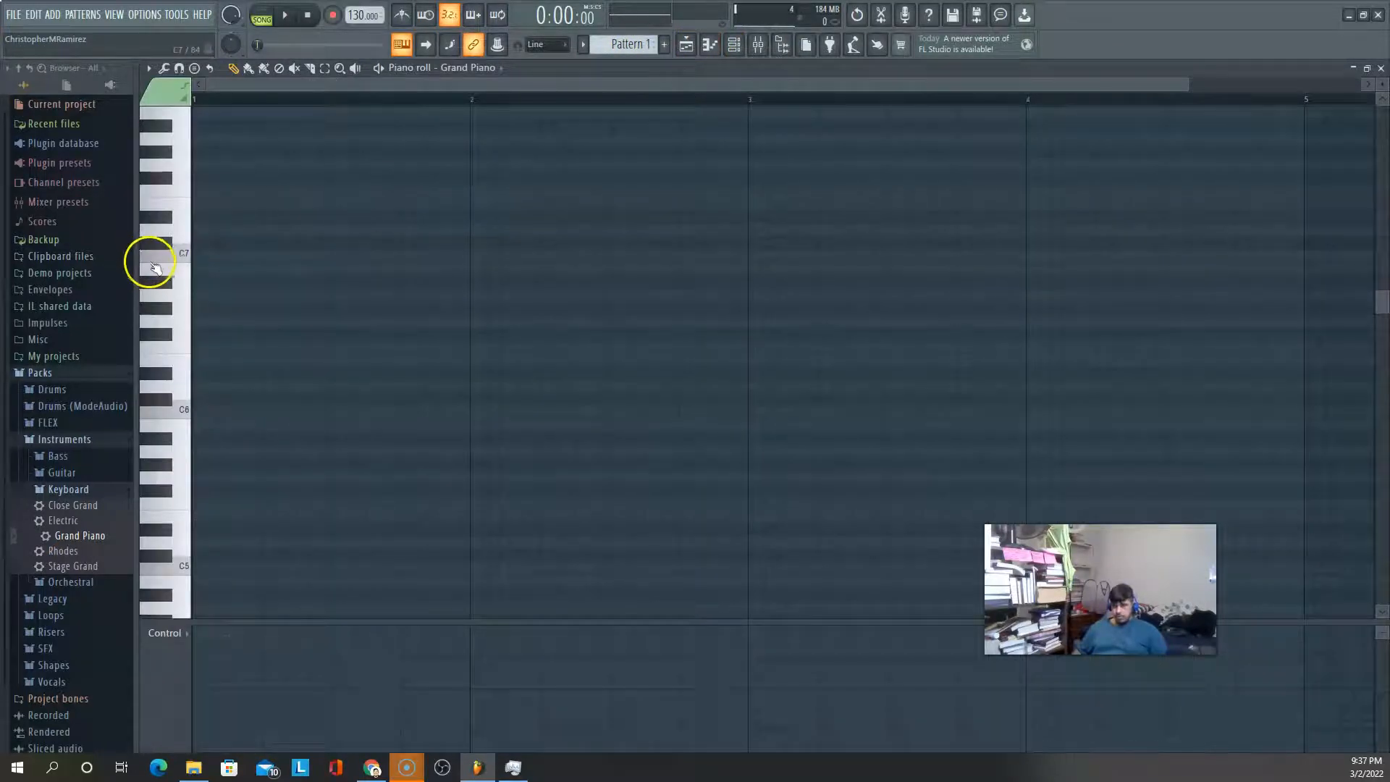
pyautogui.click(152, 262)
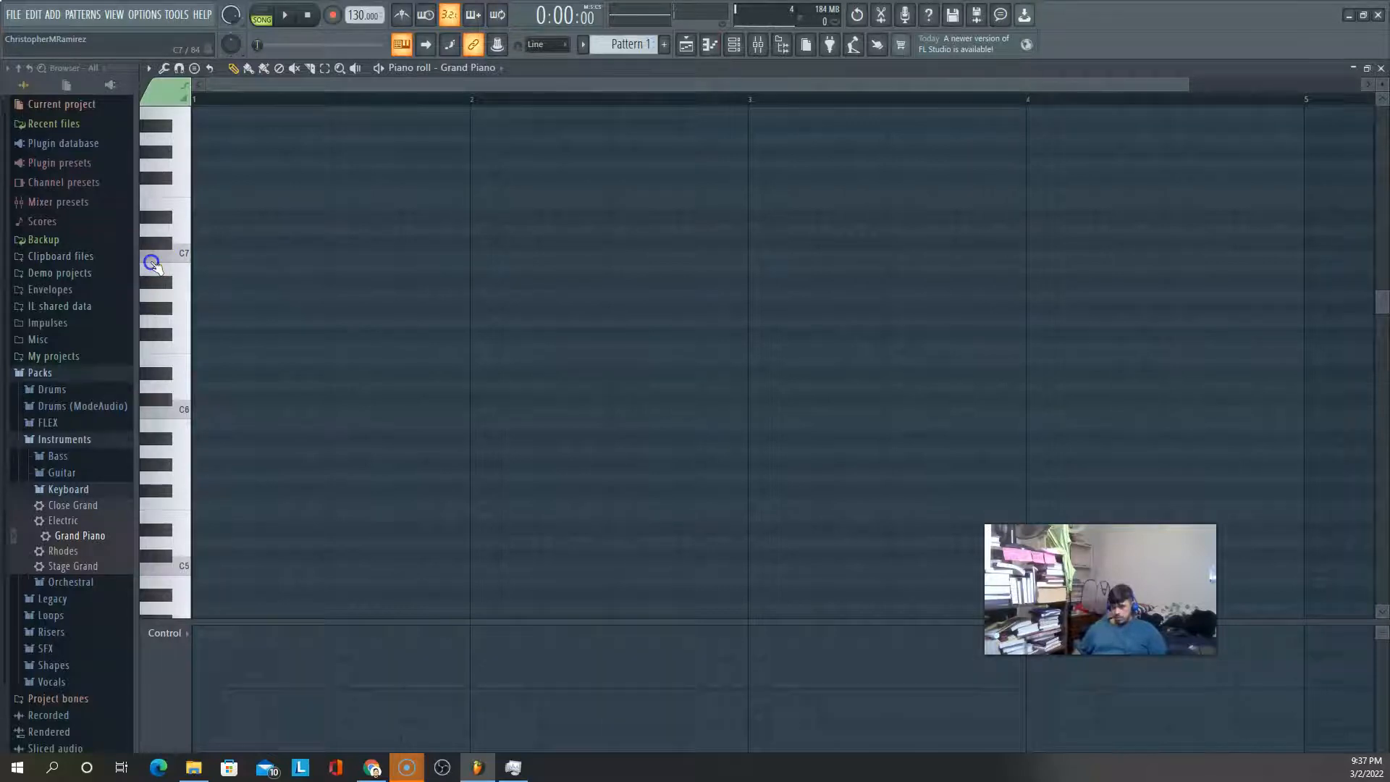
pyautogui.click(196, 254)
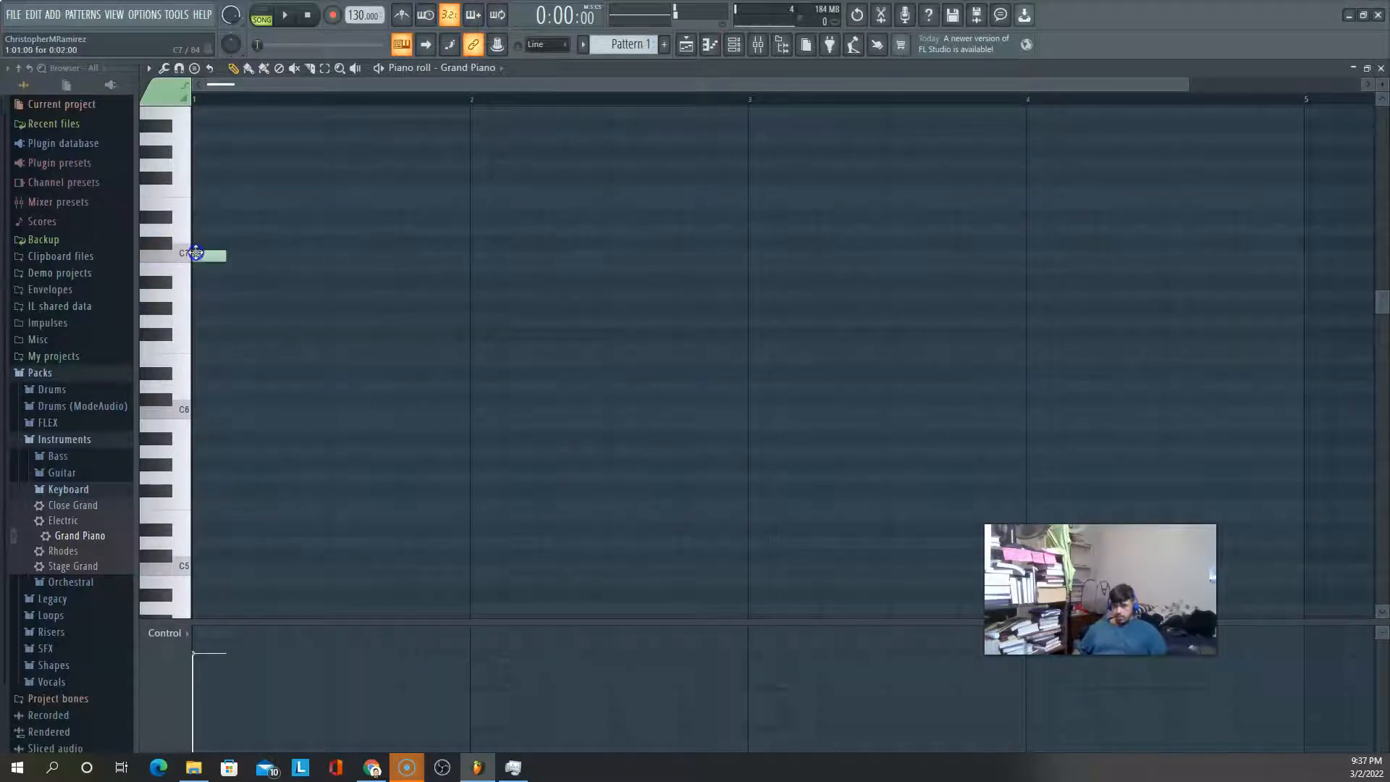
pyautogui.click(197, 332)
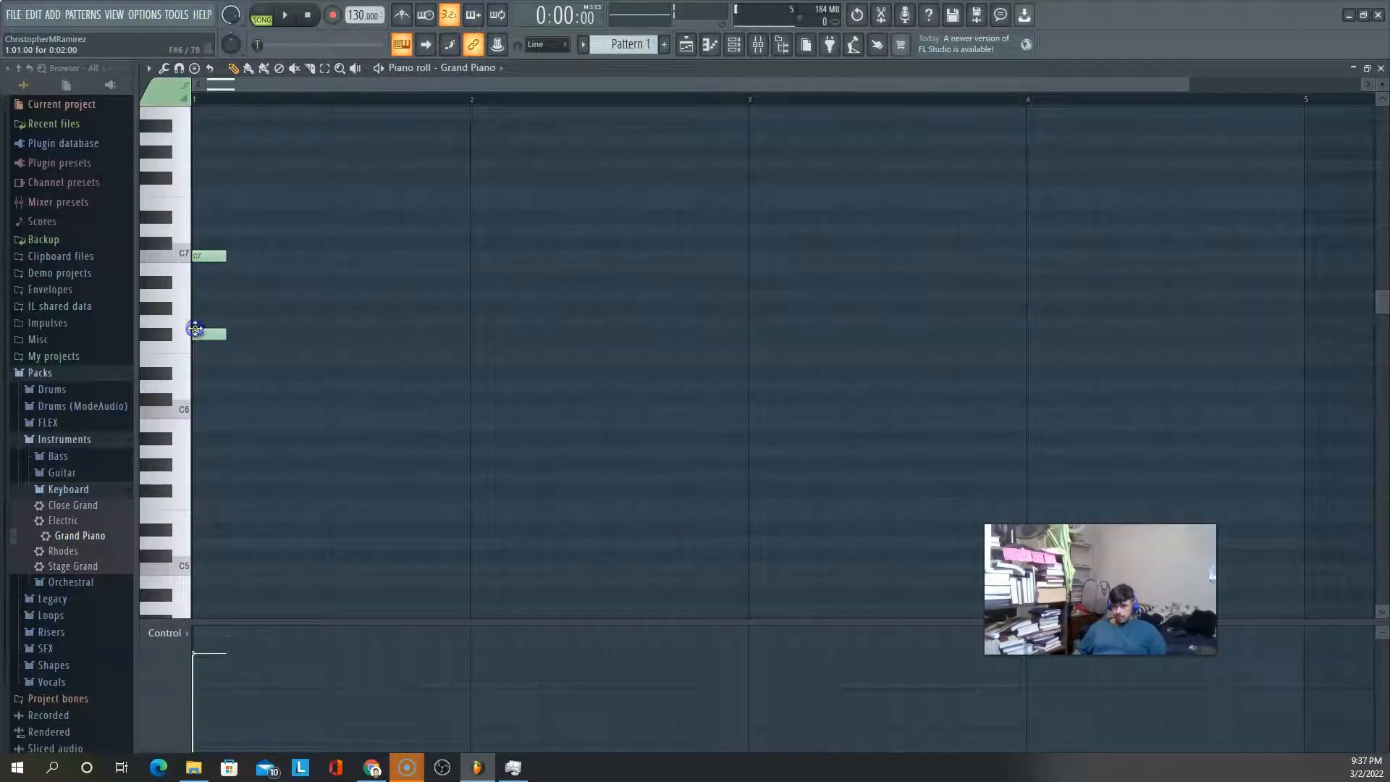
pyautogui.click(203, 464)
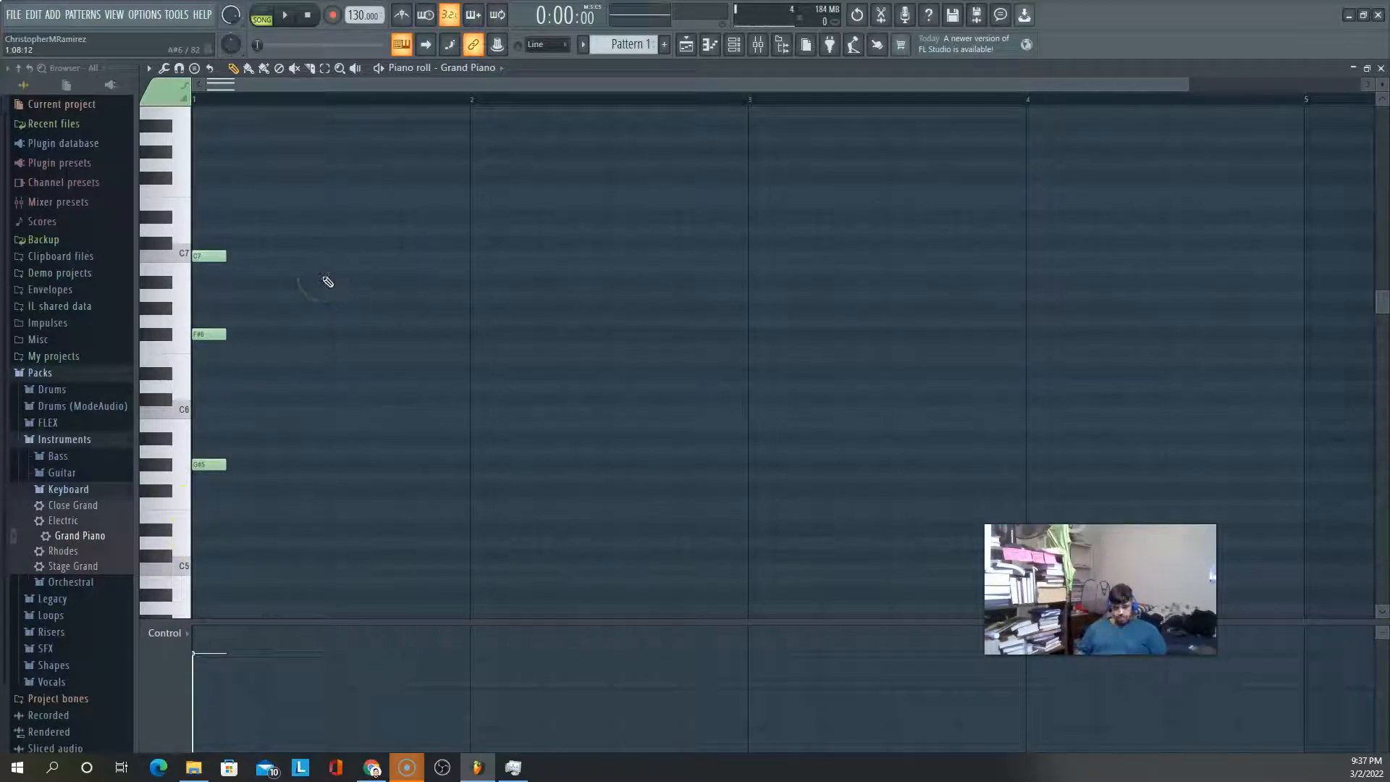
# Stretch all three chord notes together to fill the whole first bar and play the chord back
pyautogui.hotkey('ctrl', 'a')
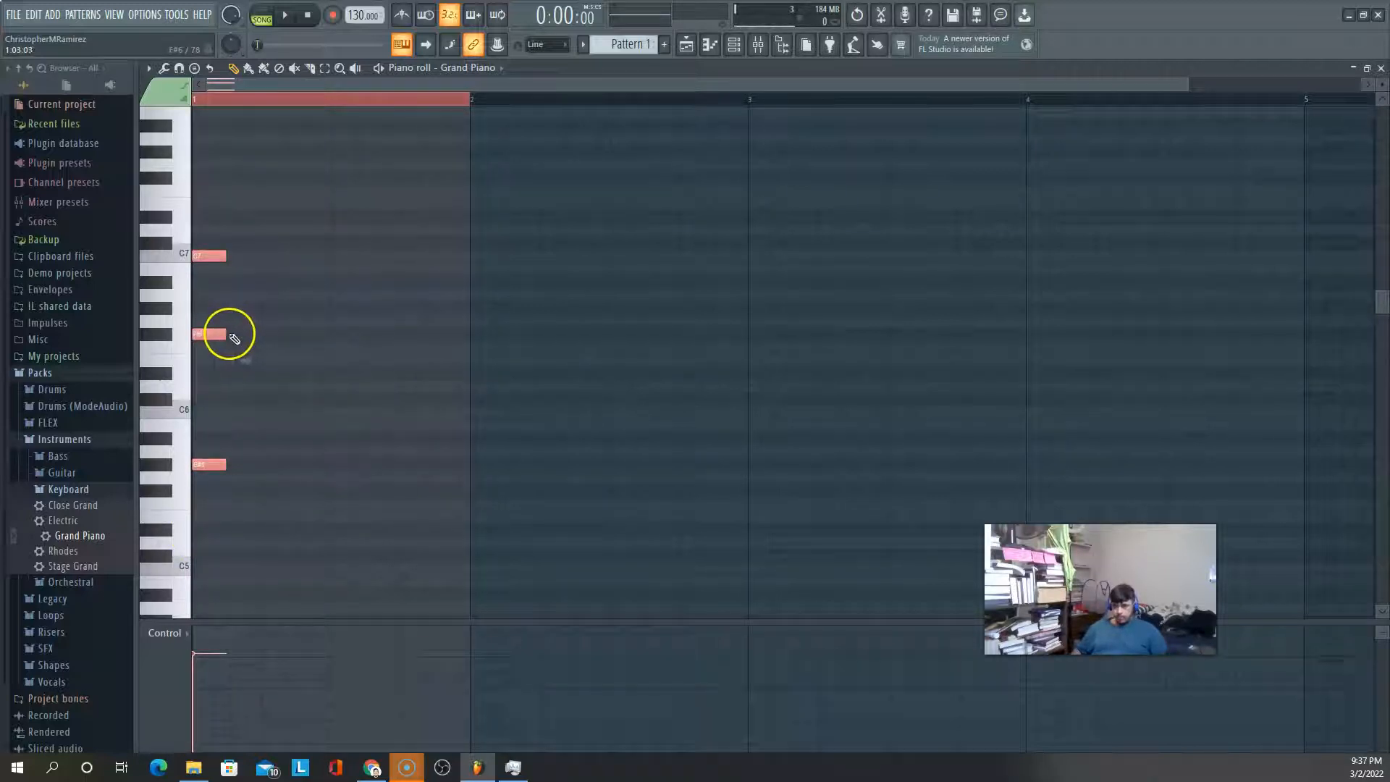
pyautogui.moveTo(227, 333); pyautogui.dragTo(463, 333)
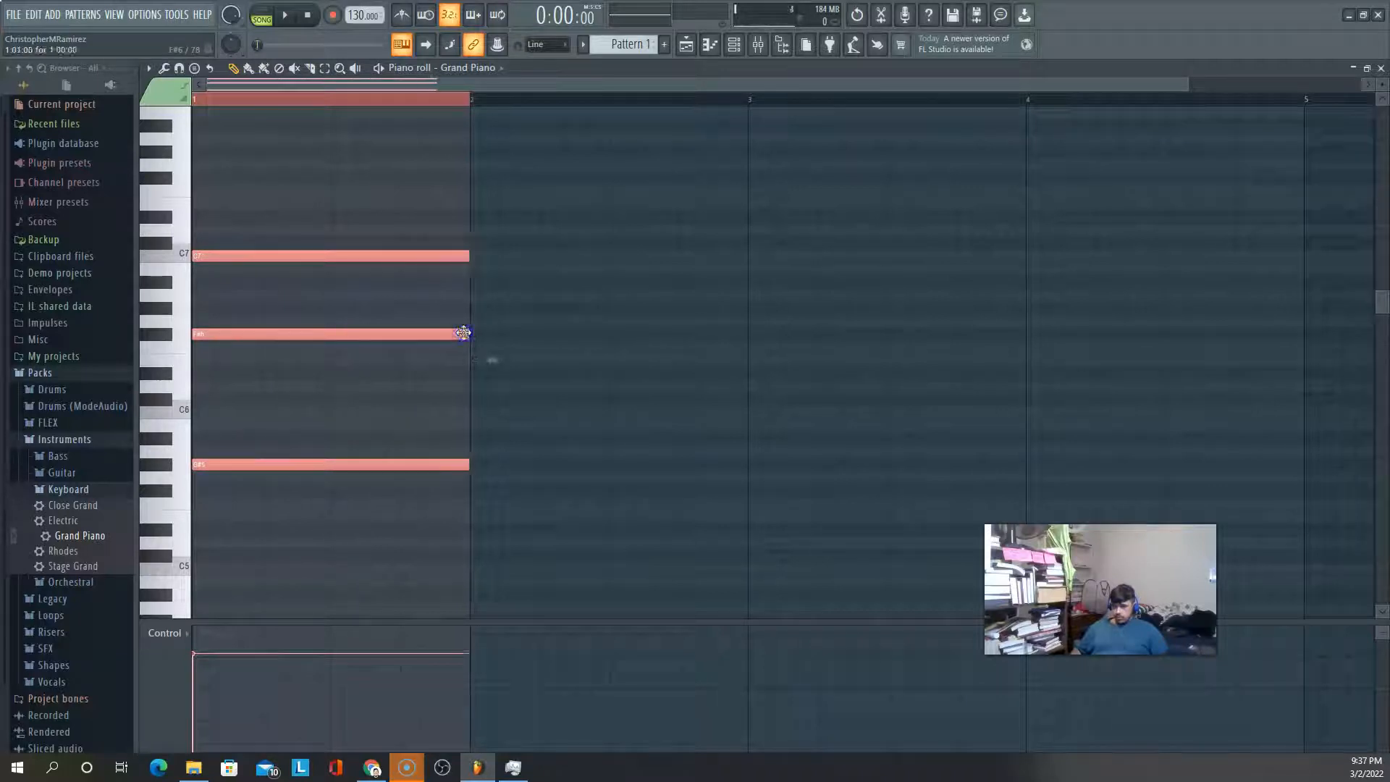
pyautogui.click(485, 297)
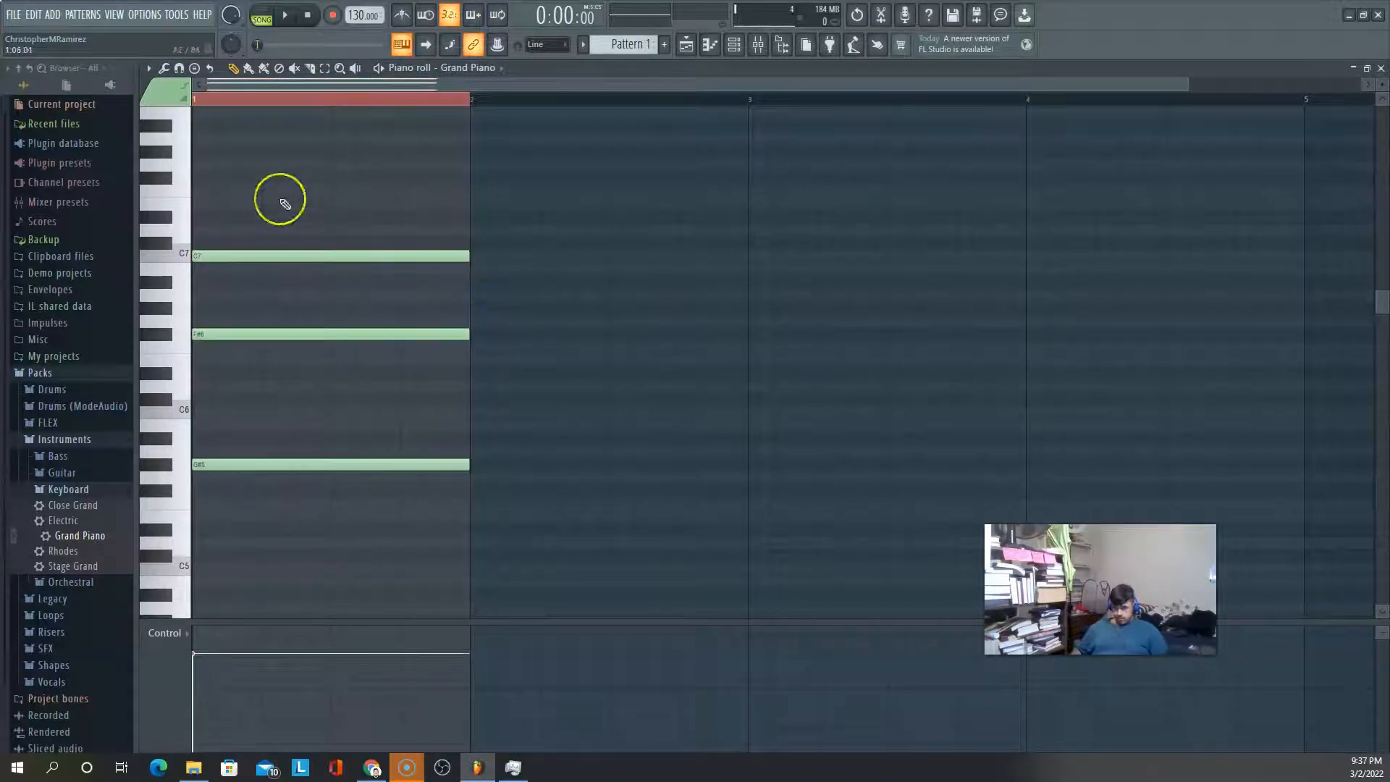
pyautogui.press('space')
pyautogui.press('space')
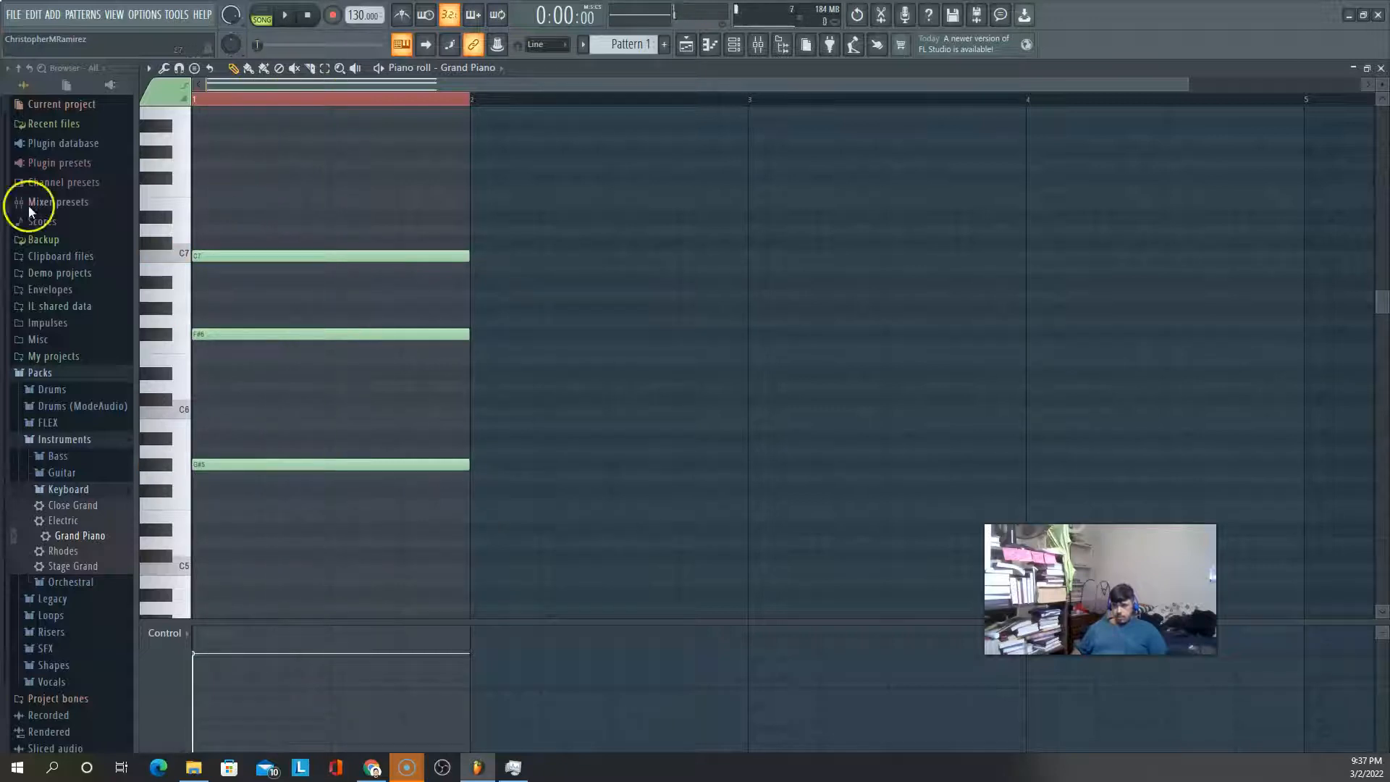
# Raise the lowest chord note from G#5 to B5, playing the chord back to check each move
pyautogui.moveTo(256, 467); pyautogui.dragTo(263, 431)
pyautogui.press('space')
pyautogui.press('space')
pyautogui.moveTo(263, 437); pyautogui.dragTo(263, 420)
pyautogui.press('space')
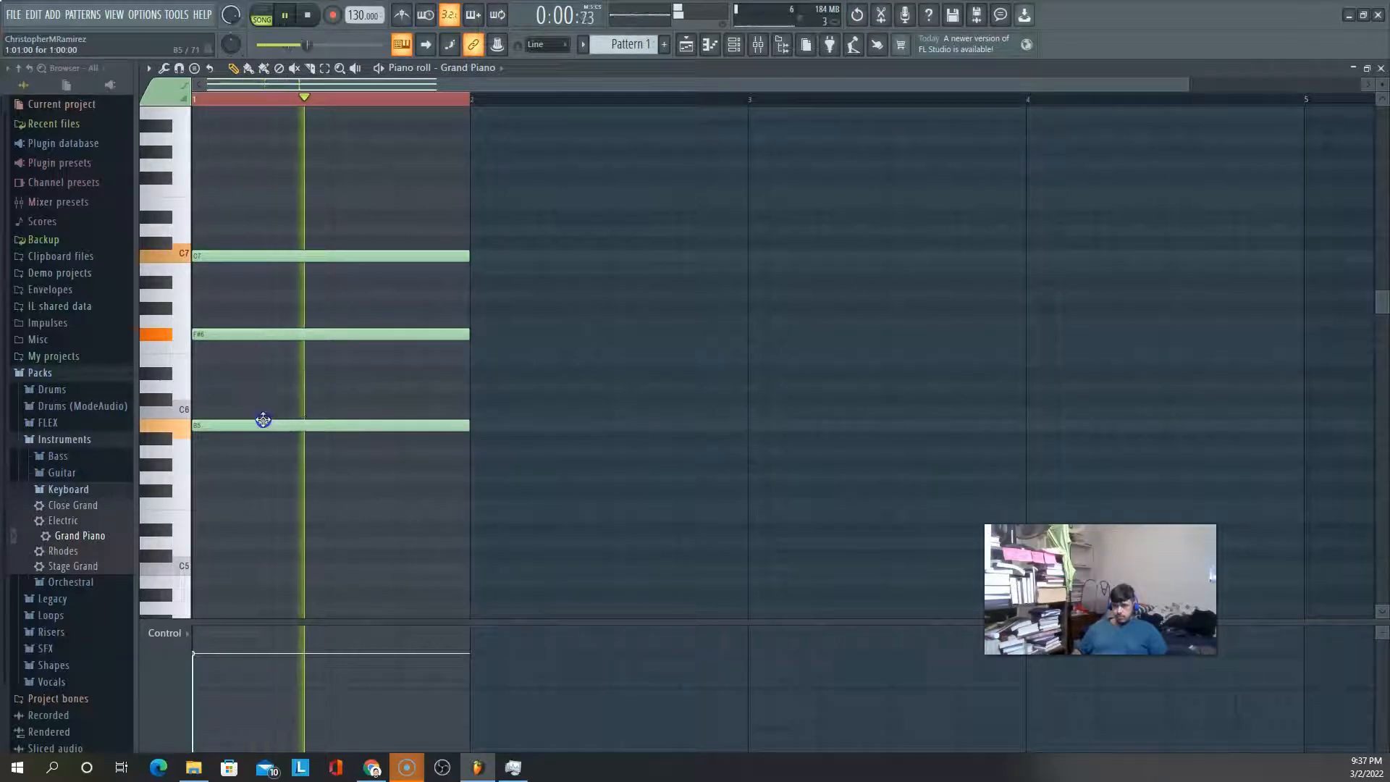
pyautogui.press('space')
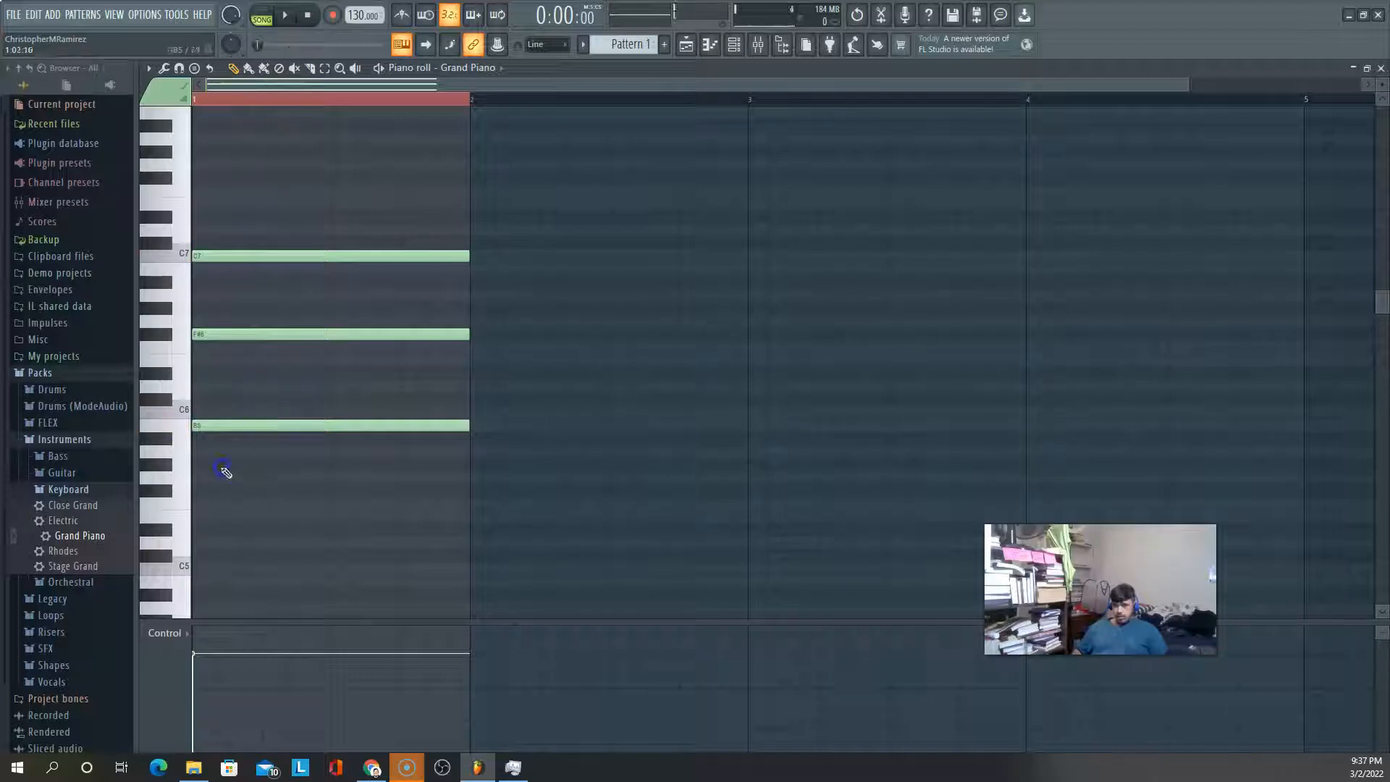
# Add a one-bar F#5 note beneath the chord and raise the F#6 note to G6, playing back each change
pyautogui.click(202, 493)
pyautogui.press('space')
pyautogui.press('space')
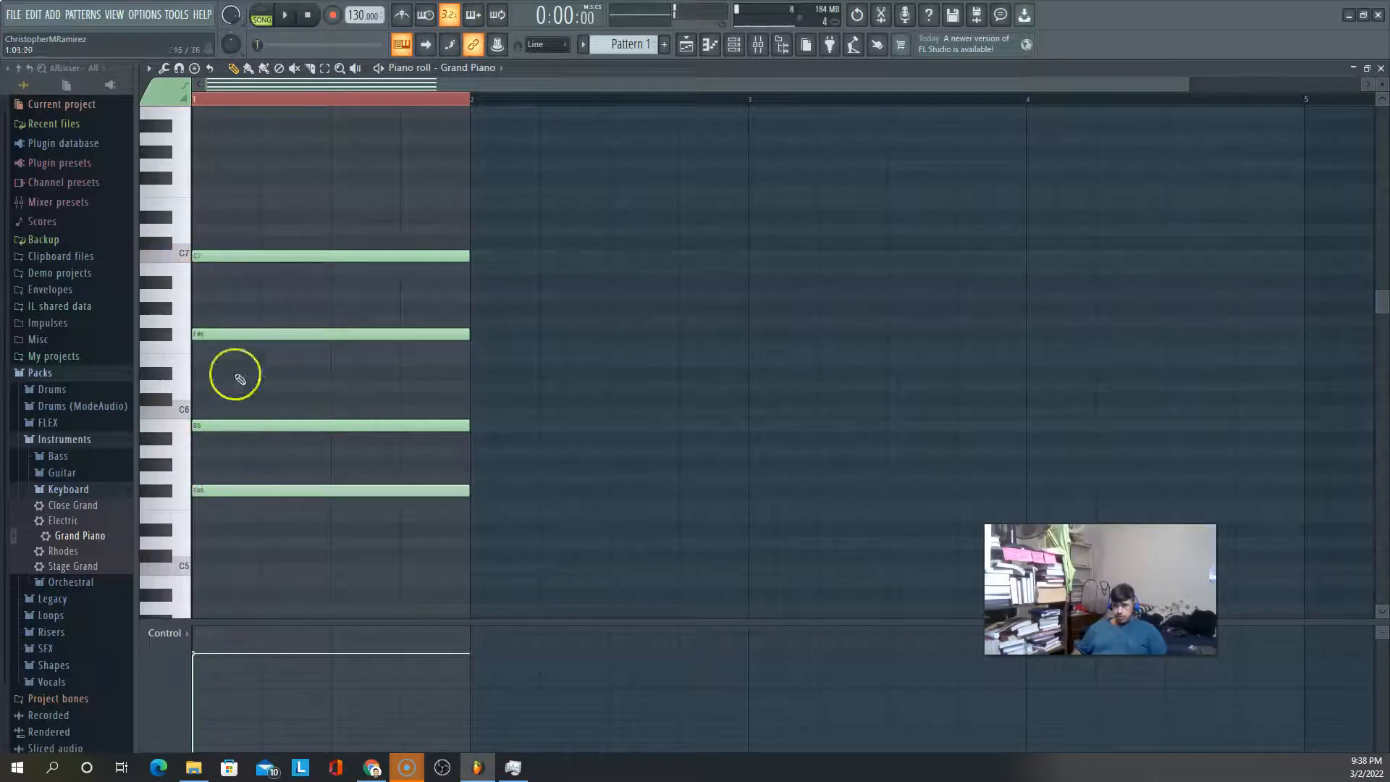
pyautogui.moveTo(250, 336); pyautogui.dragTo(246, 321)
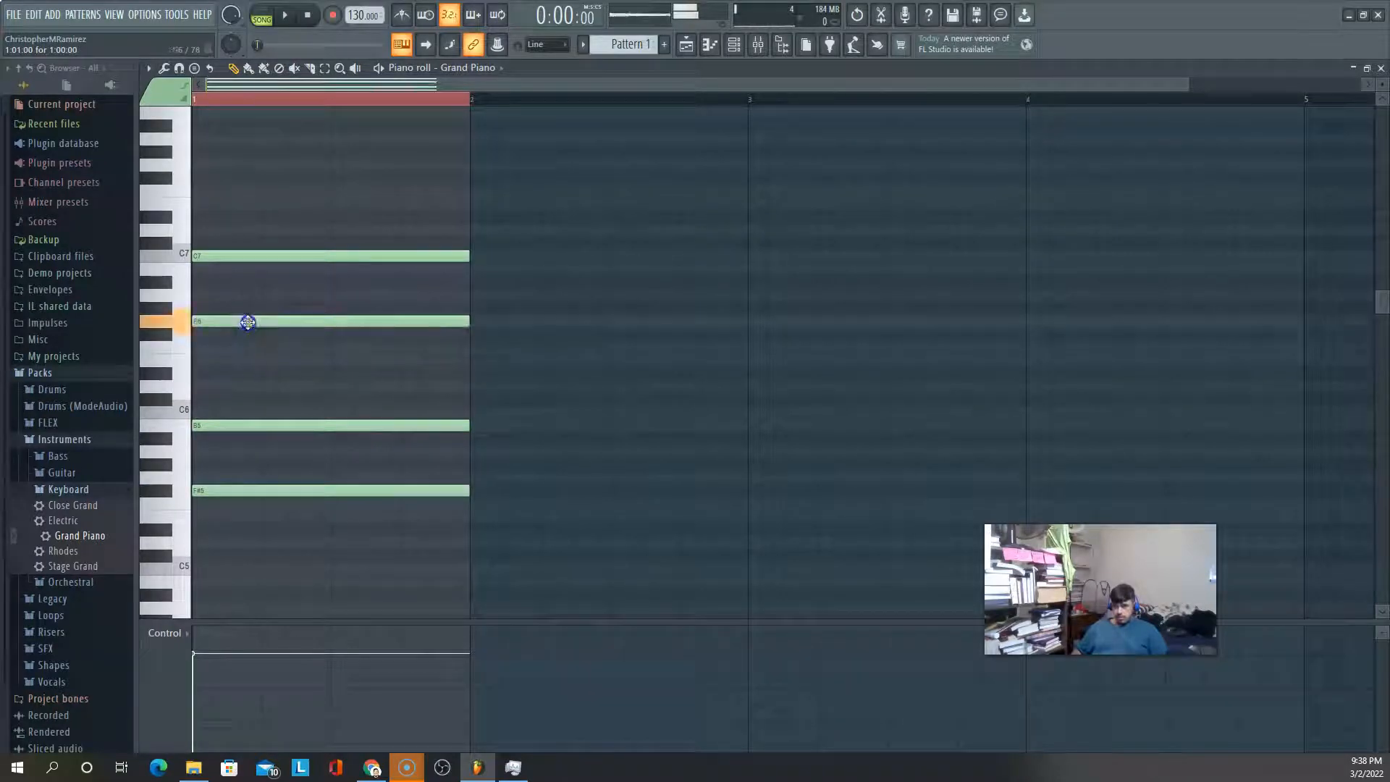
pyautogui.press('space')
pyautogui.press('space')
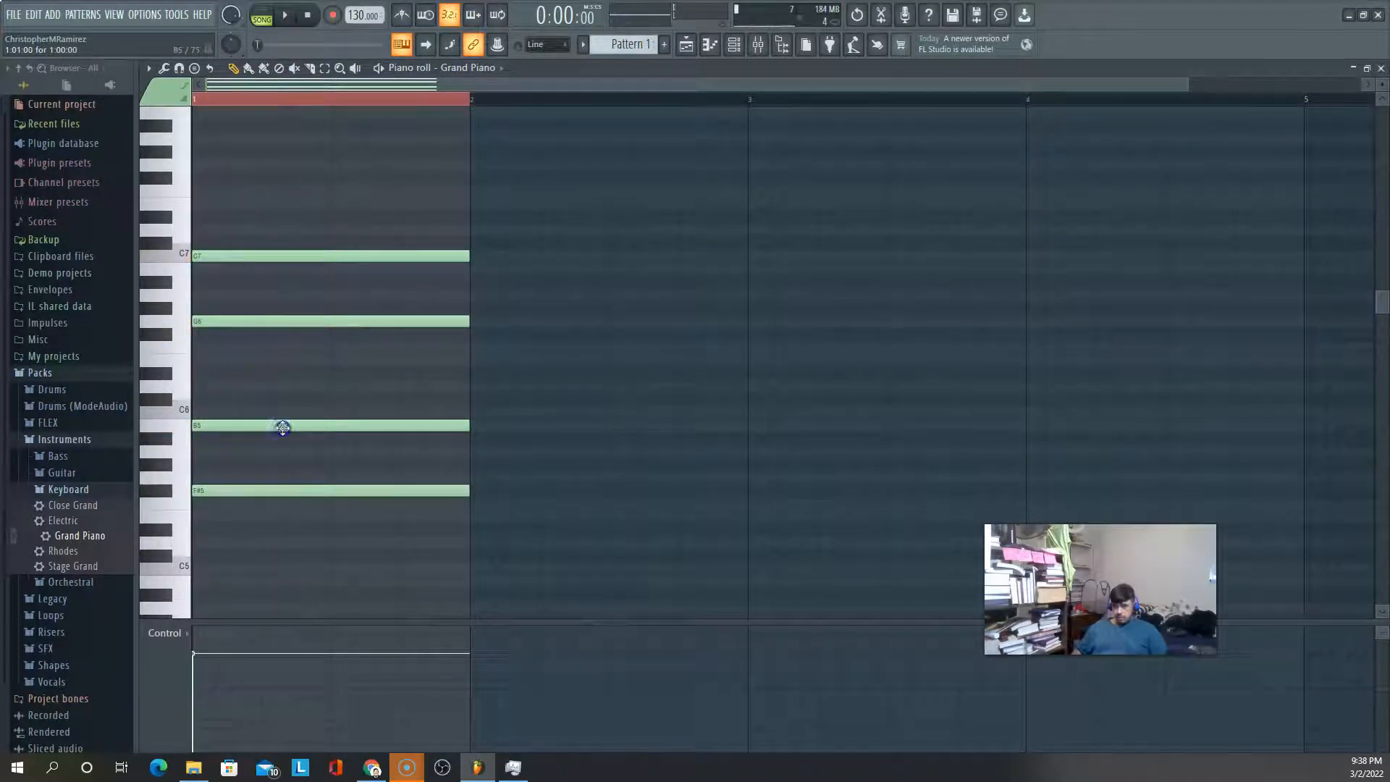
# Lower the F#5 note to F5 and the C7 note to B6, playing the chord back after each change
pyautogui.moveTo(287, 487); pyautogui.dragTo(286, 503)
pyautogui.press('space')
pyautogui.press('space')
pyautogui.press('space')
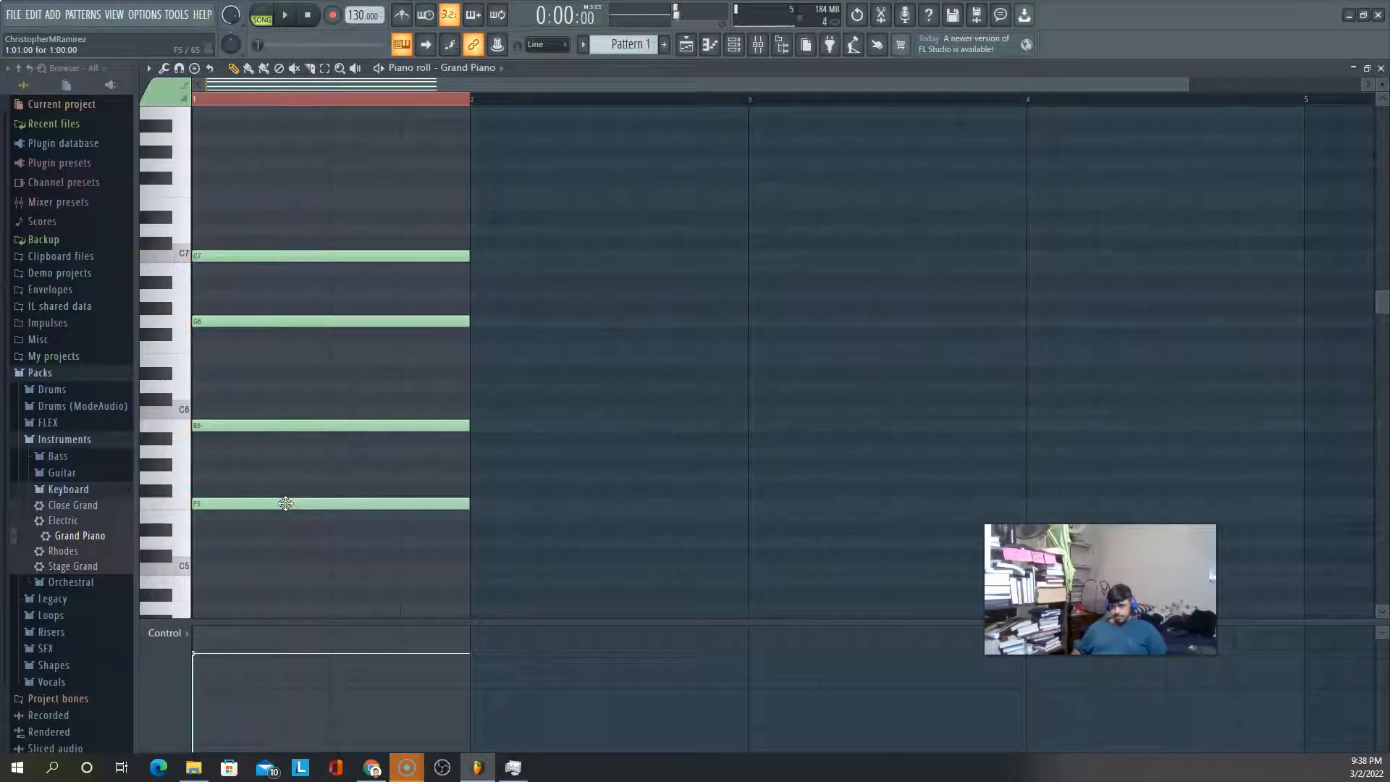
pyautogui.moveTo(290, 254); pyautogui.dragTo(288, 265)
pyautogui.press('space')
pyautogui.press('space')
# Lower the G6 note to D#6 and on to D6, playing the chord back repeatedly to compare the sound
pyautogui.moveTo(279, 320); pyautogui.dragTo(276, 380)
pyautogui.press('space')
pyautogui.press('space')
pyautogui.press('space')
pyautogui.press('space')
pyautogui.press('space')
pyautogui.press('space')
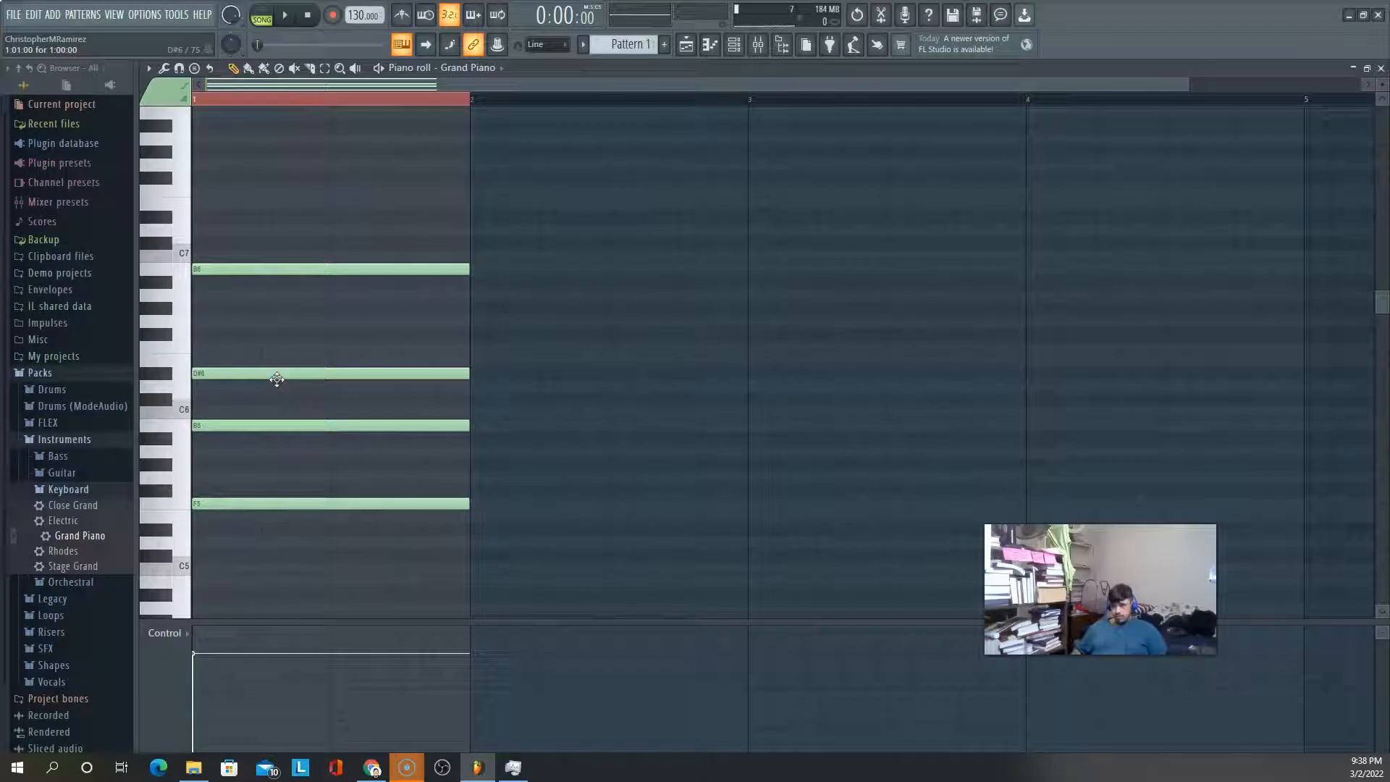
pyautogui.moveTo(278, 389); pyautogui.dragTo(278, 389)
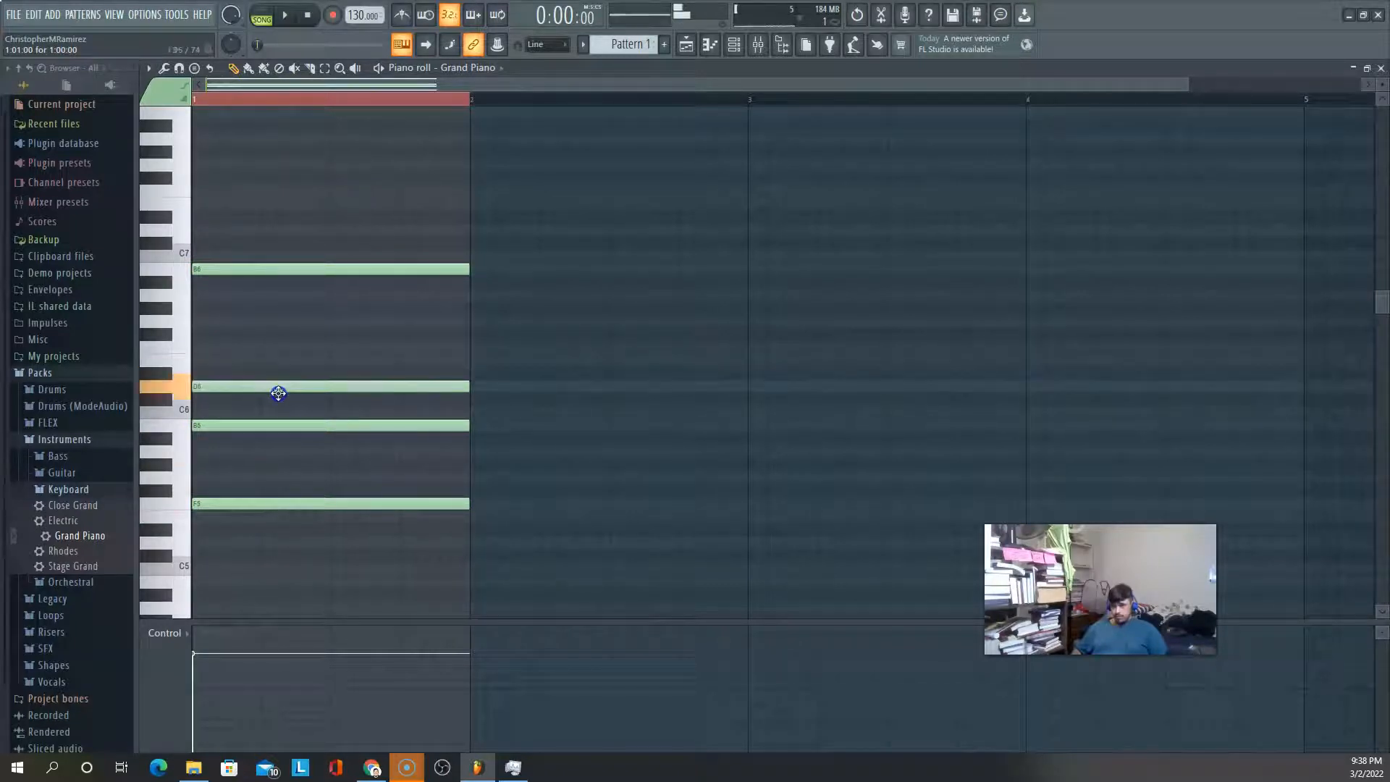
pyautogui.press('space')
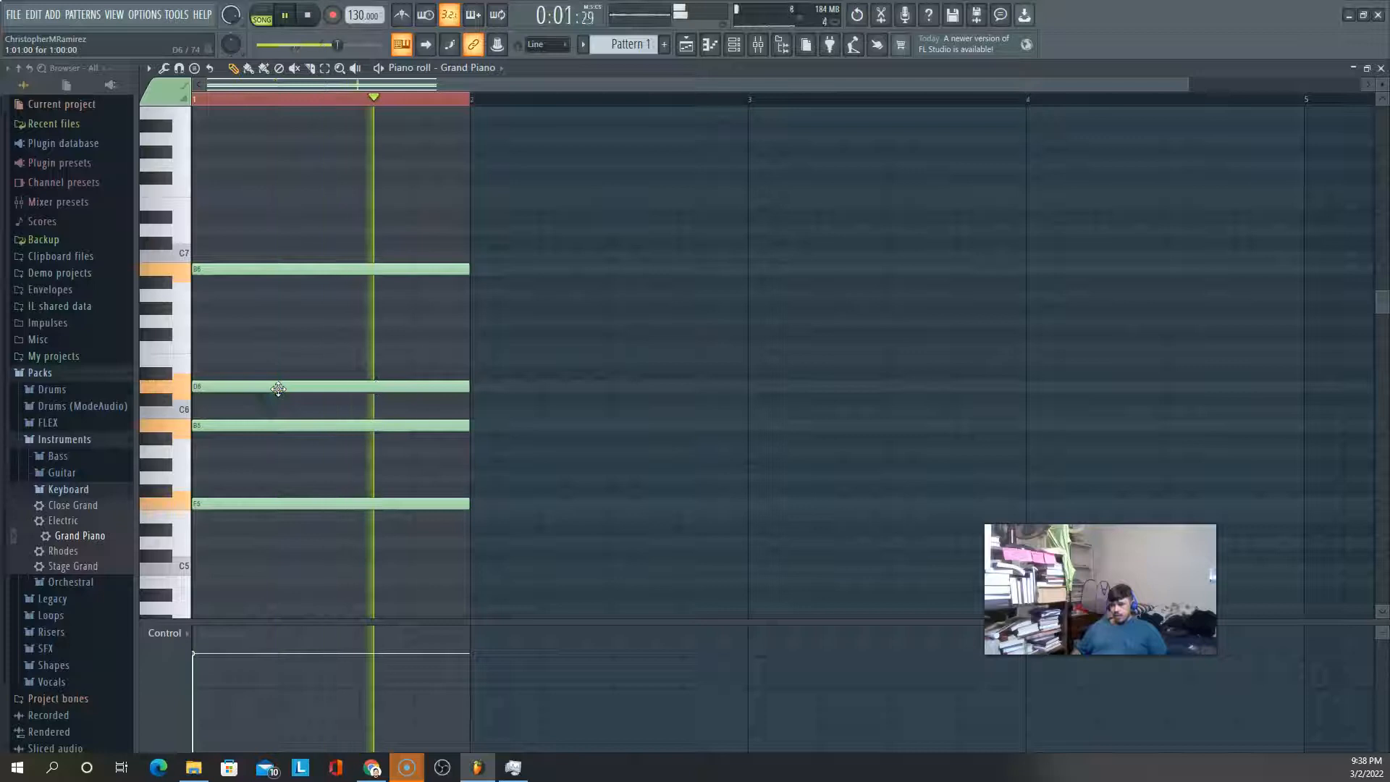
# Delete the lowest note, F5, from the one-bar chord, playing the chord back before and after the removal
pyautogui.press('space')
pyautogui.press('space')
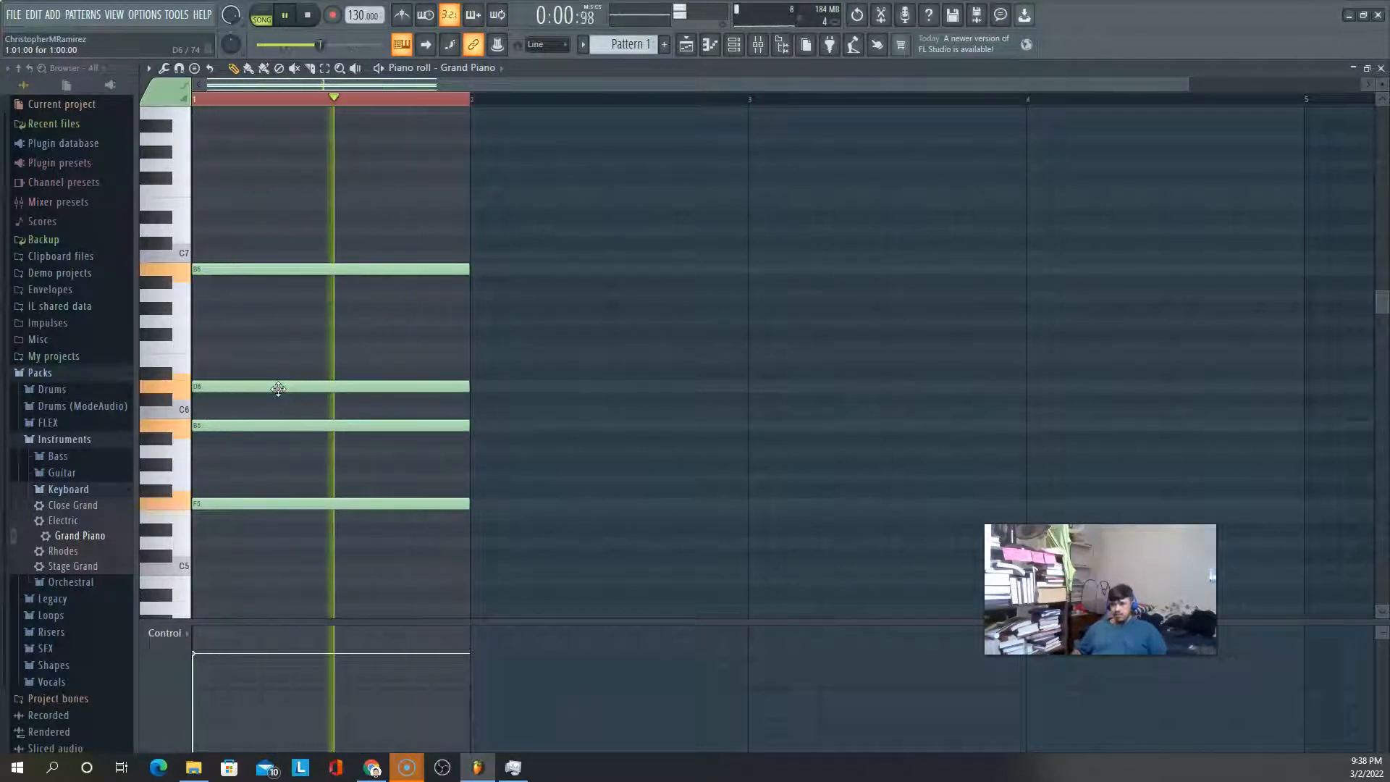
pyautogui.press('space')
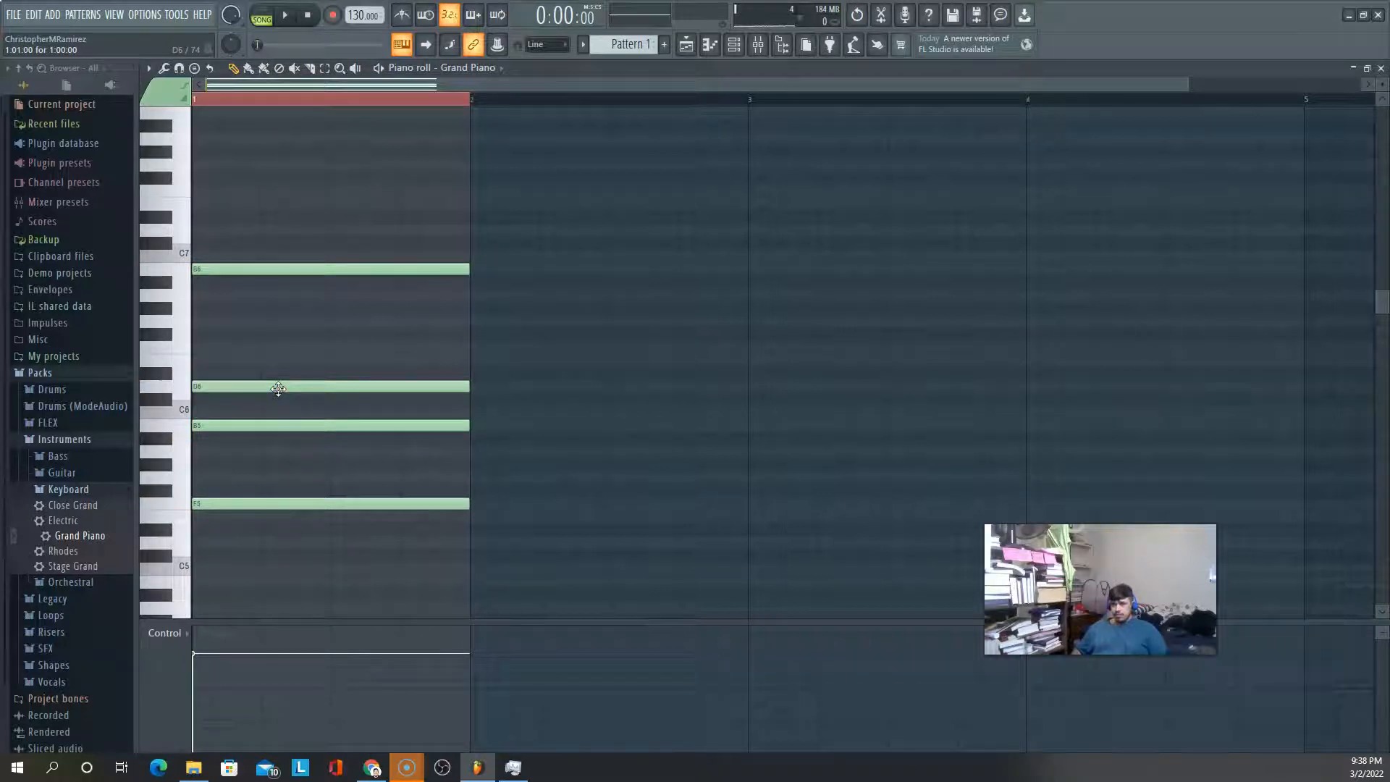
pyautogui.press('space')
pyautogui.press('space')
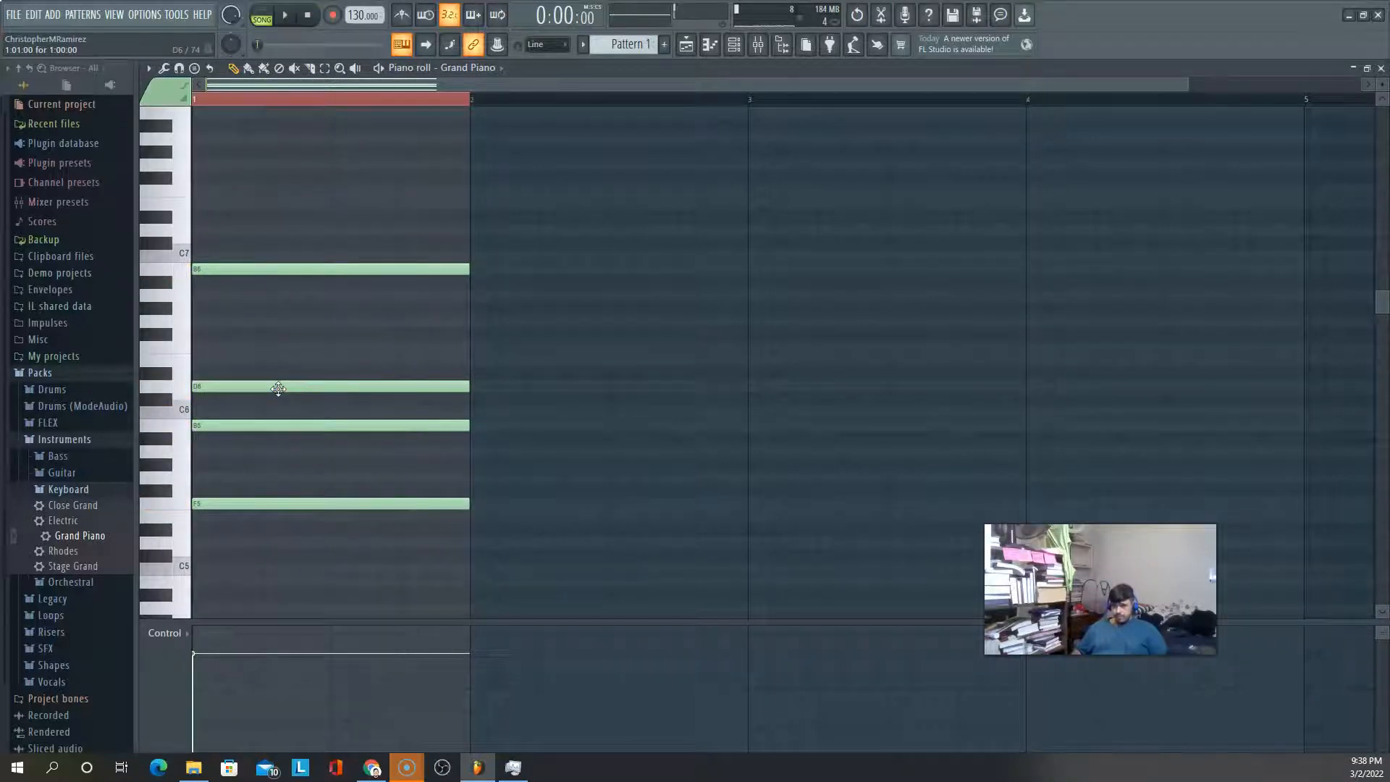
pyautogui.rightClick(318, 503)
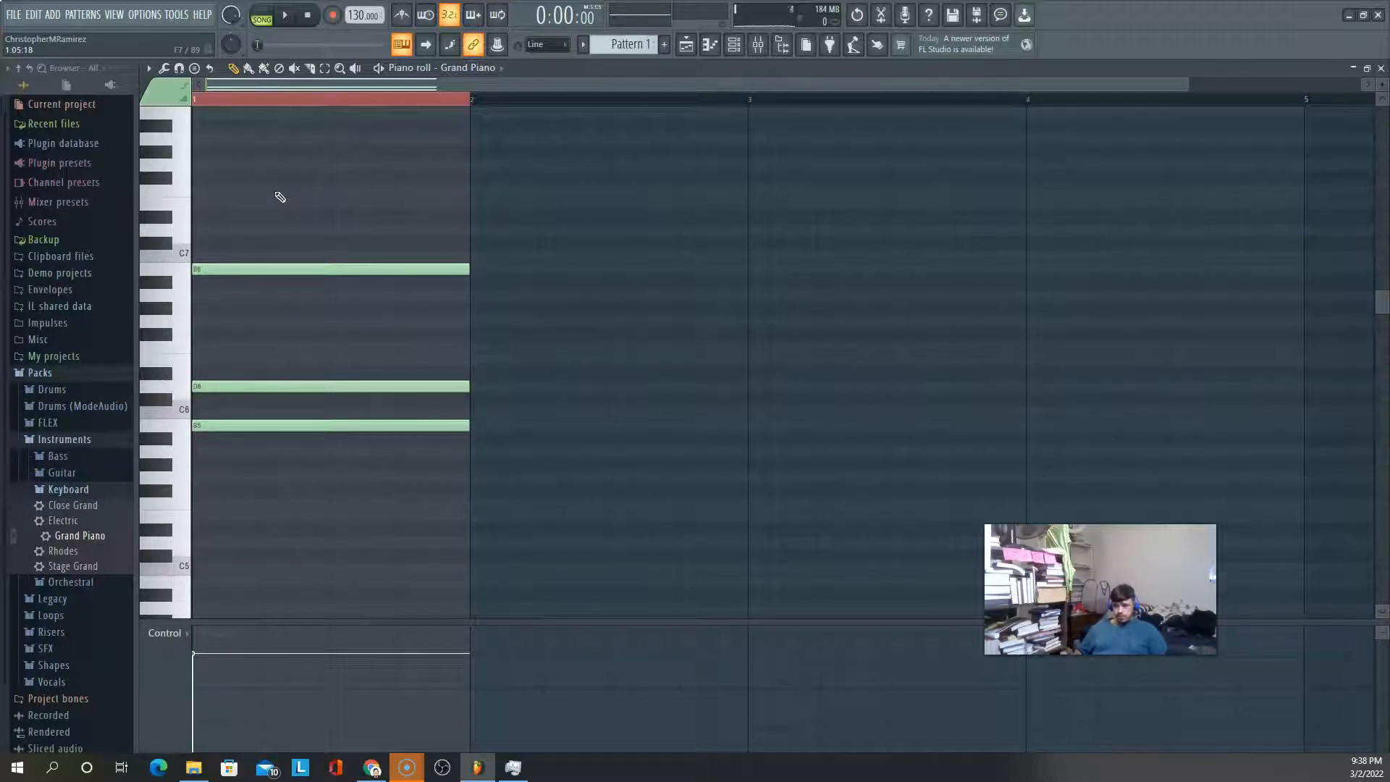
pyautogui.press('space')
pyautogui.press('space')
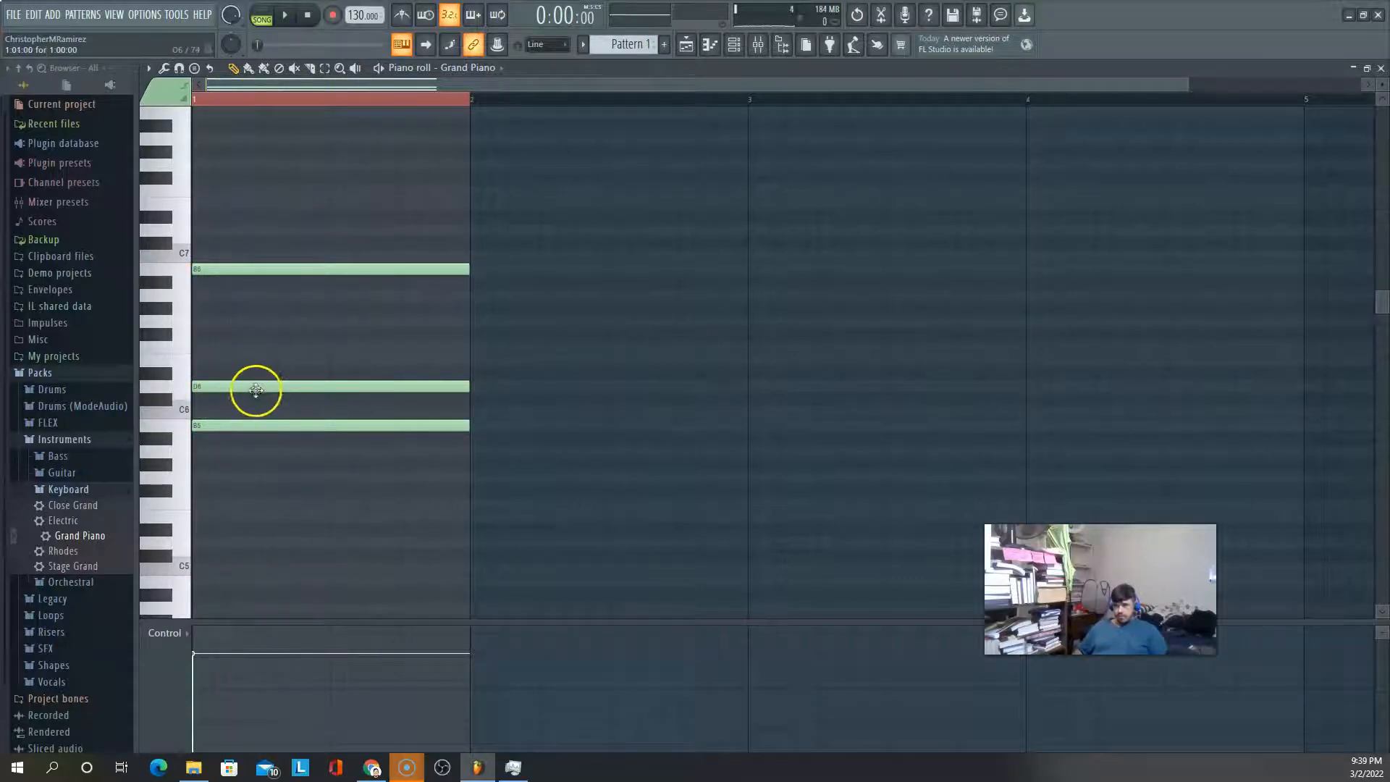
# Raise the chord's middle note from D6 to E6 and play the chord back
pyautogui.moveTo(257, 388); pyautogui.dragTo(248, 346)
pyautogui.press('space')
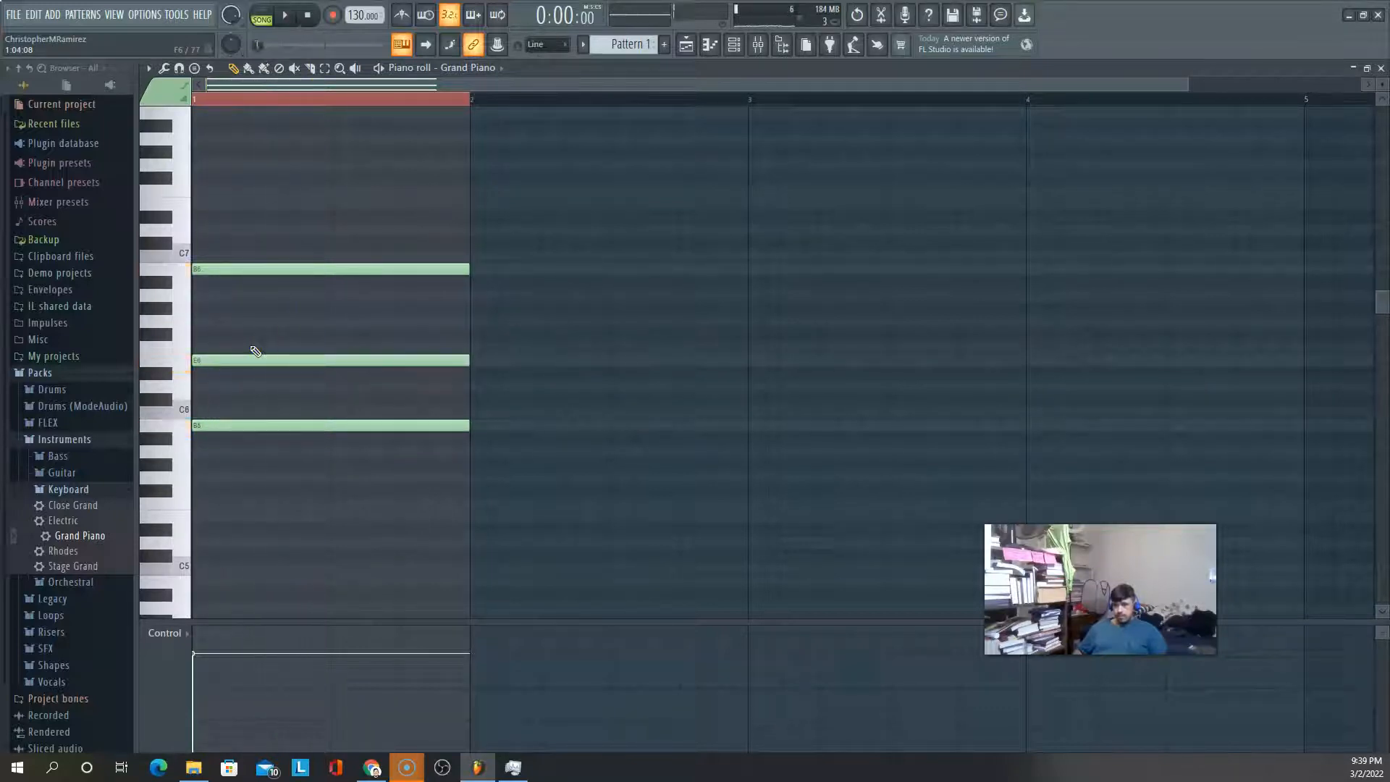
pyautogui.press('space')
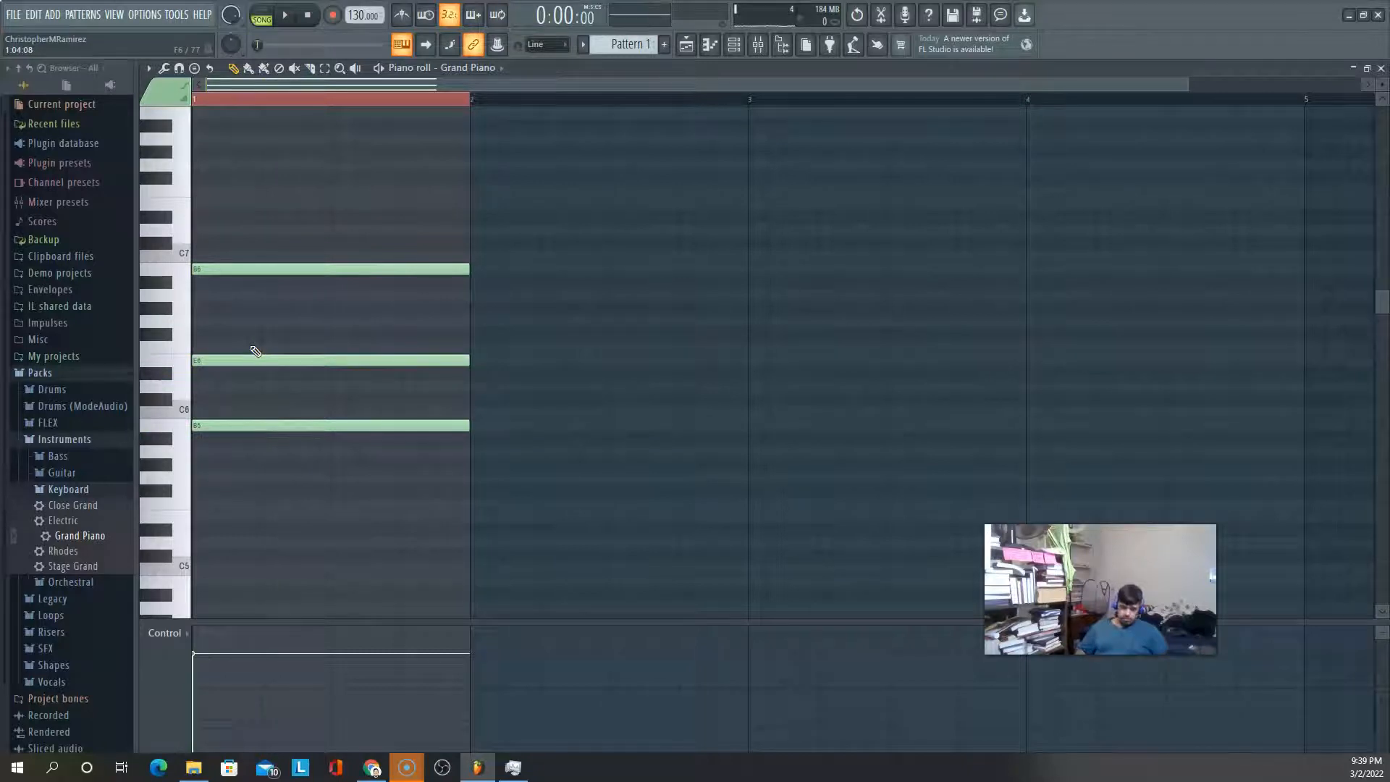
# Duplicate the whole three-note chord into bar 2 and deselect the copied notes
pyautogui.hotkey('ctrl', 'a')
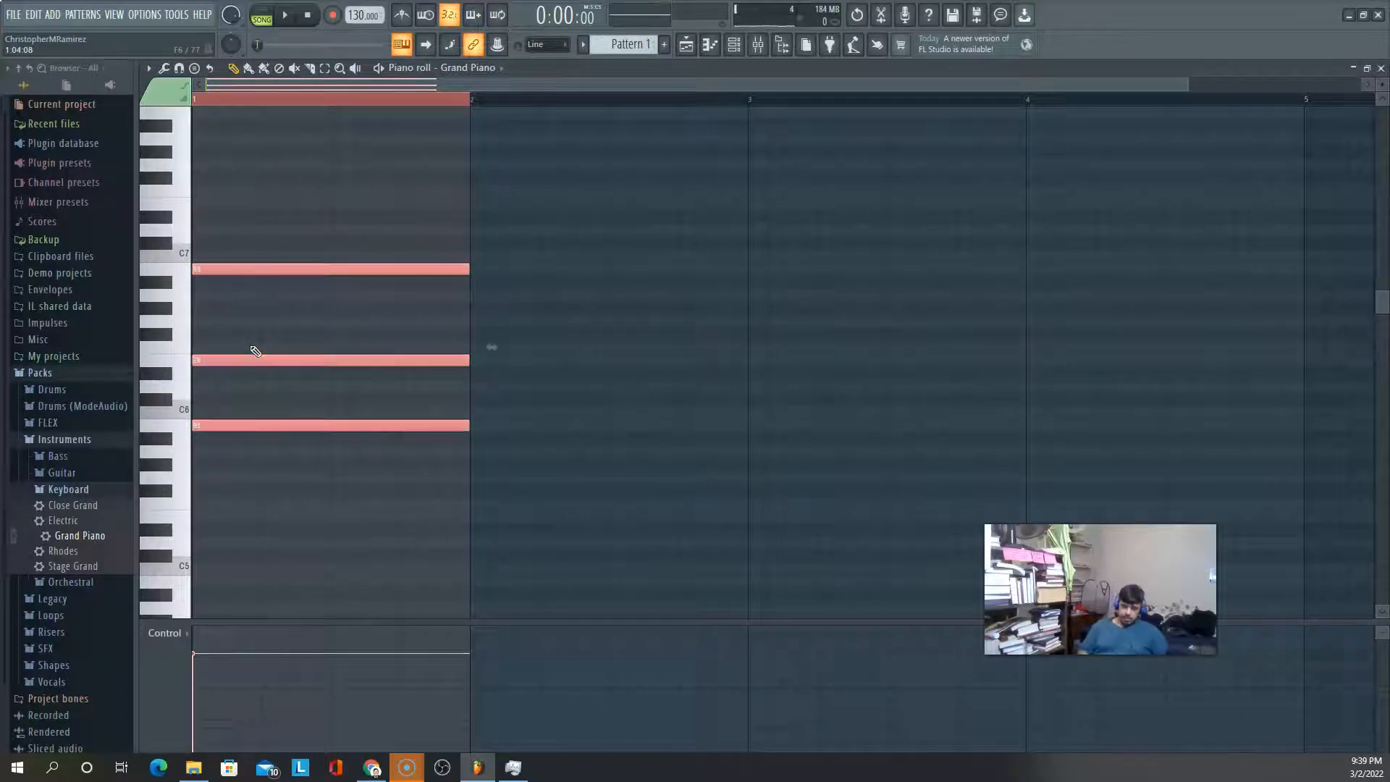
pyautogui.click(402, 360)
pyautogui.moveTo(433, 360); pyautogui.dragTo(703, 357)
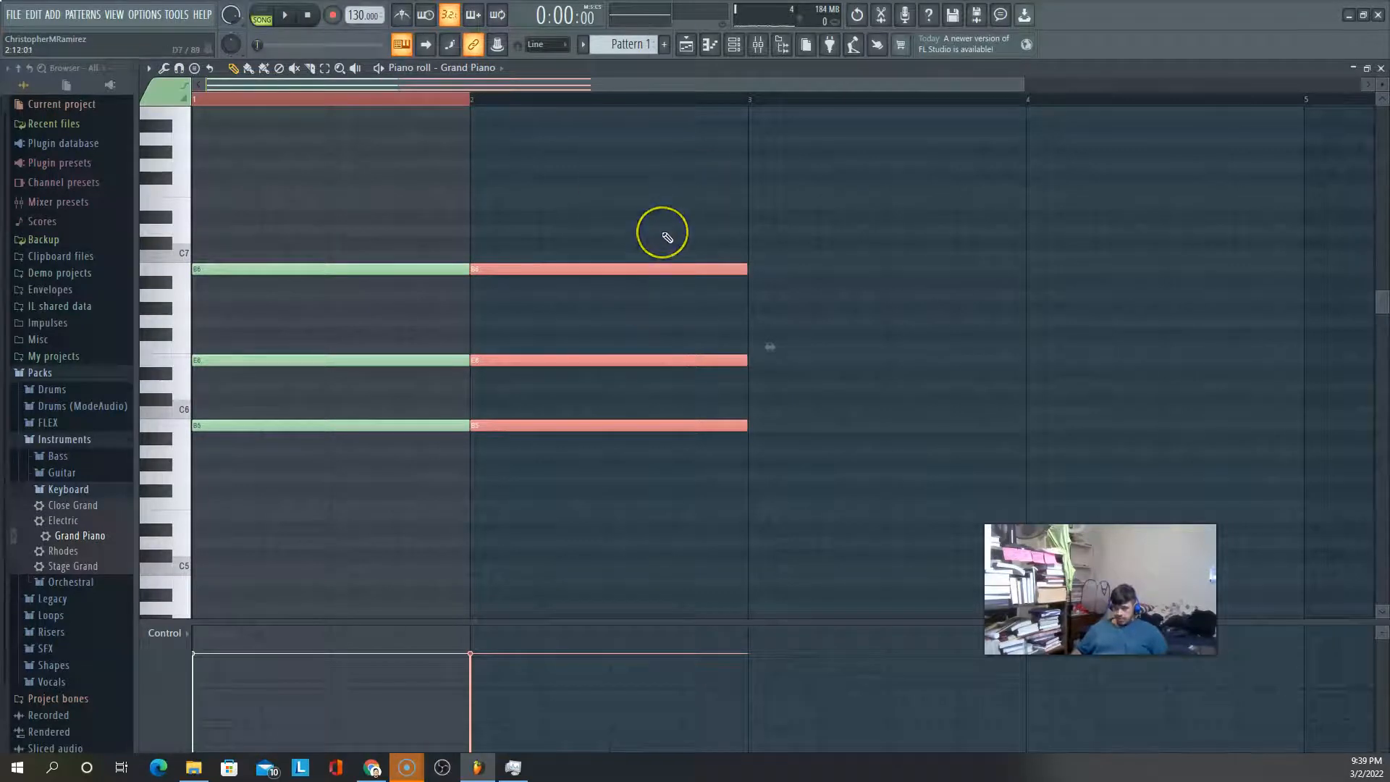
pyautogui.click(963, 189)
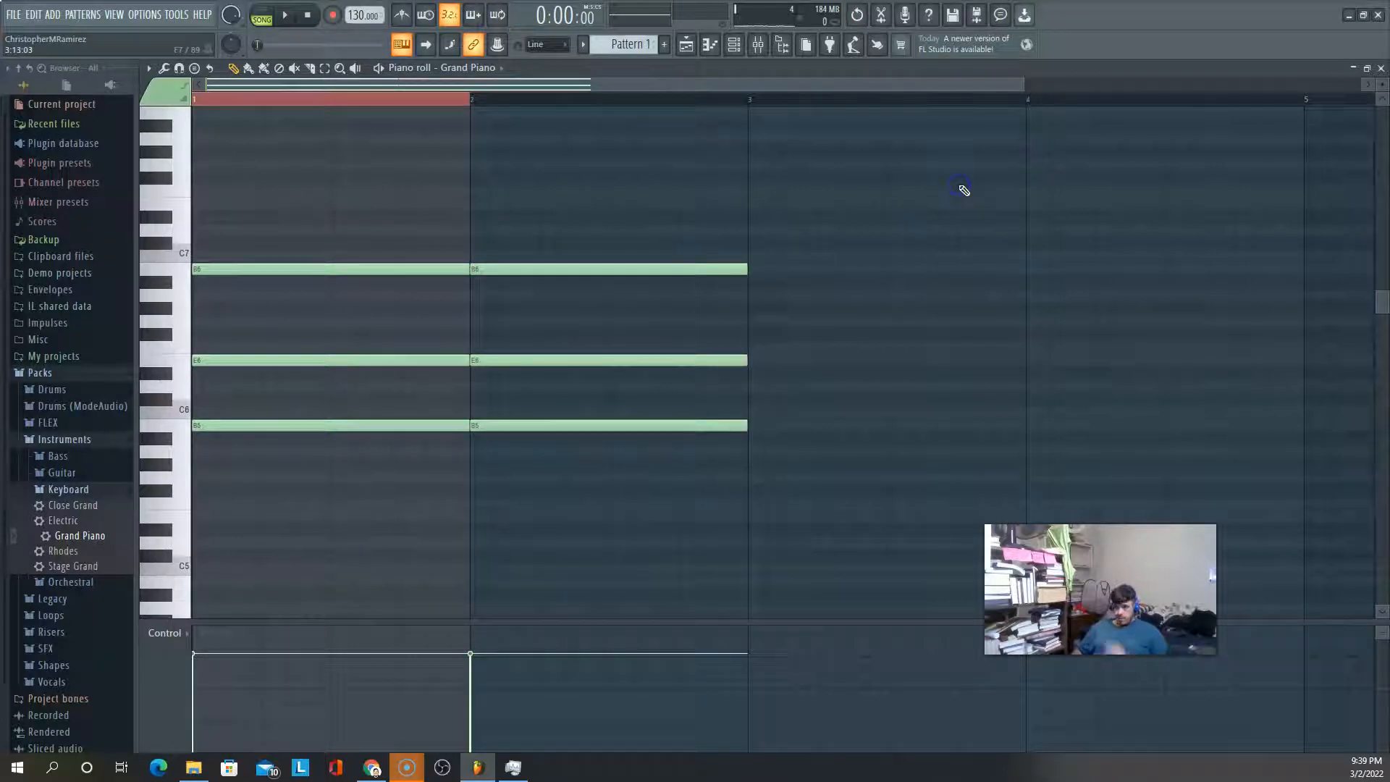
# Raise the second chord's top note to D7 and its middle note to F#6, playing back each change
pyautogui.moveTo(593, 264); pyautogui.dragTo(596, 221)
pyautogui.press('space')
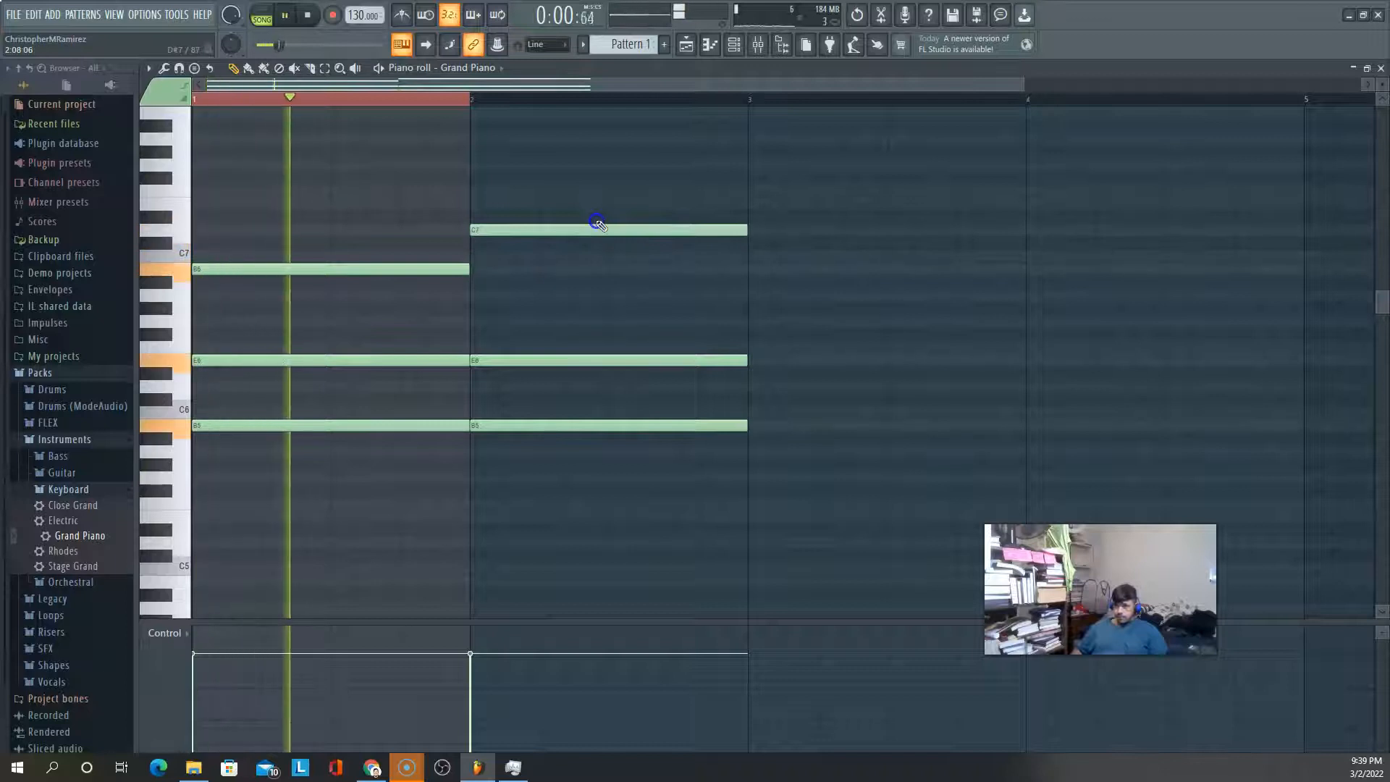
pyautogui.press('space')
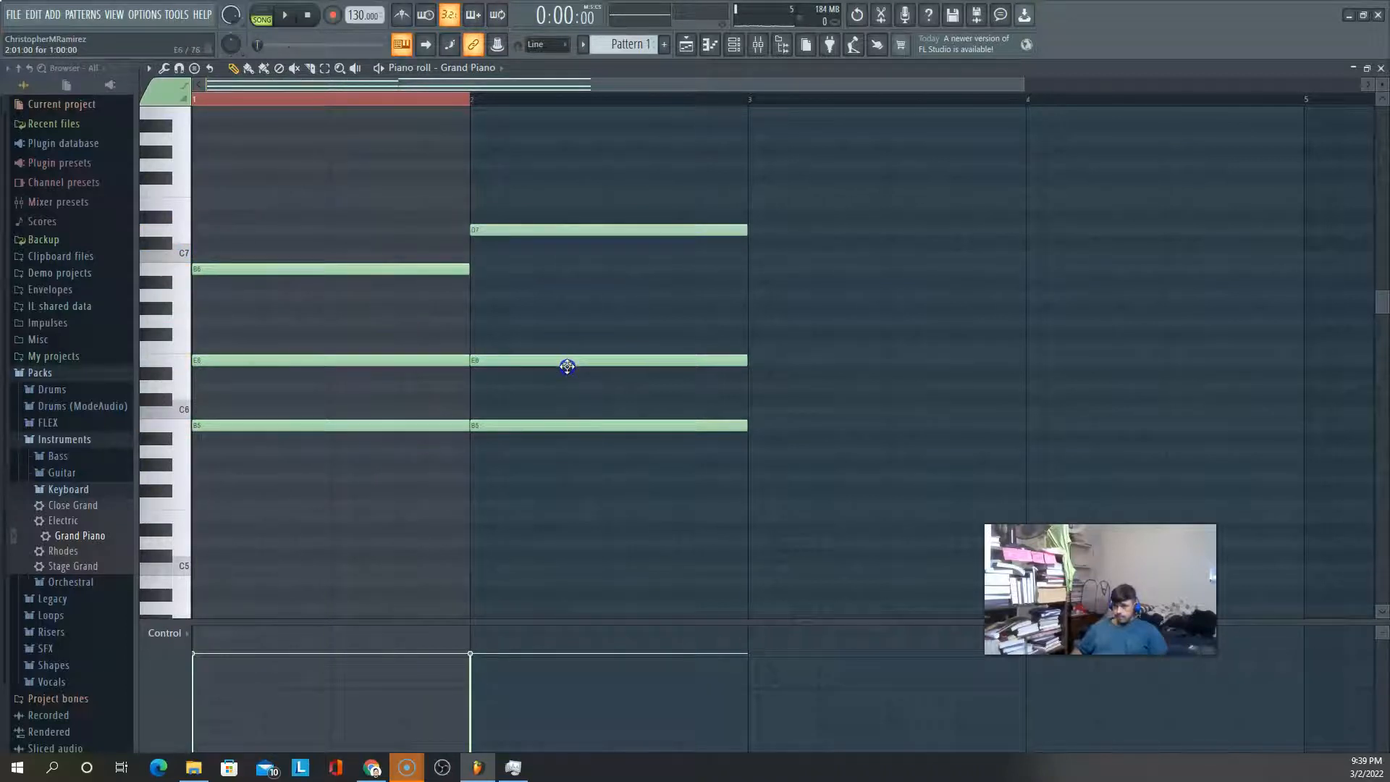
pyautogui.moveTo(567, 366); pyautogui.dragTo(564, 338)
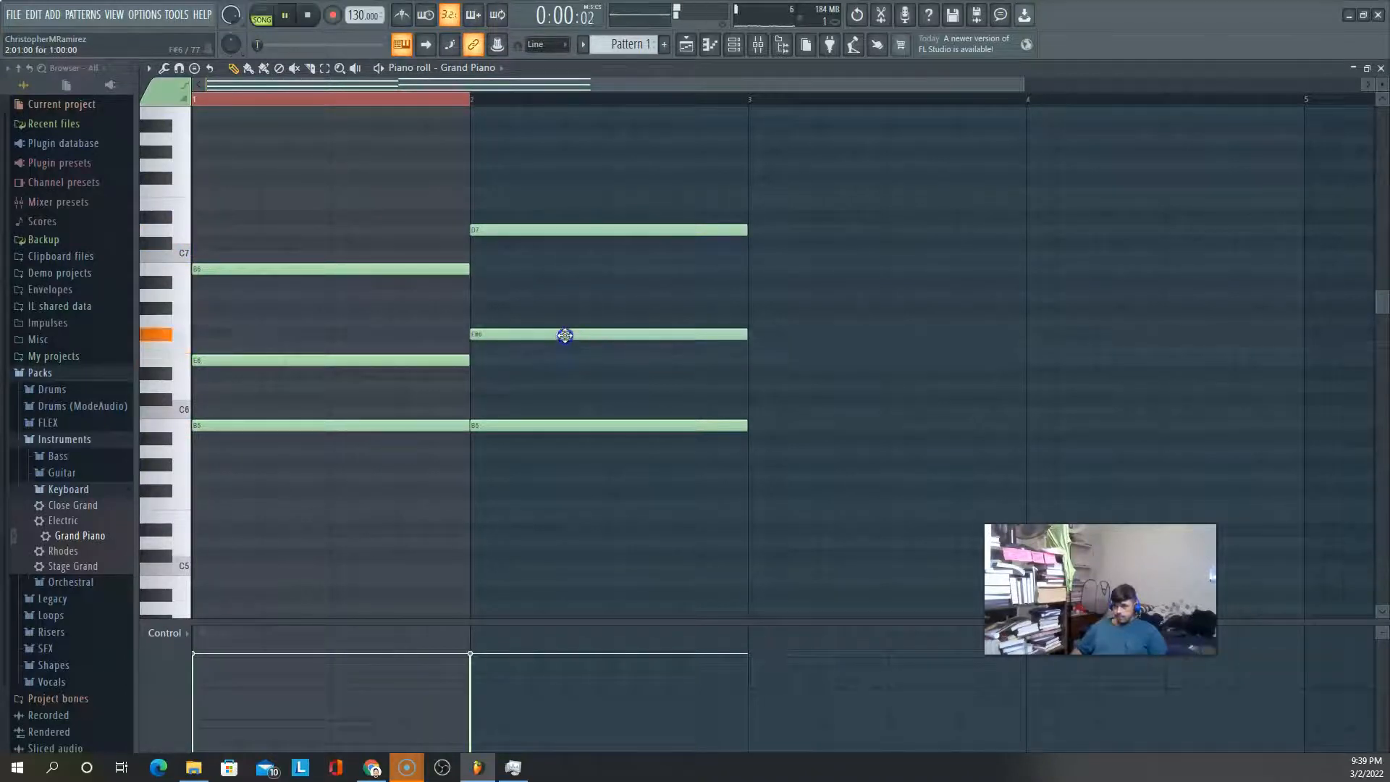
pyautogui.press('space')
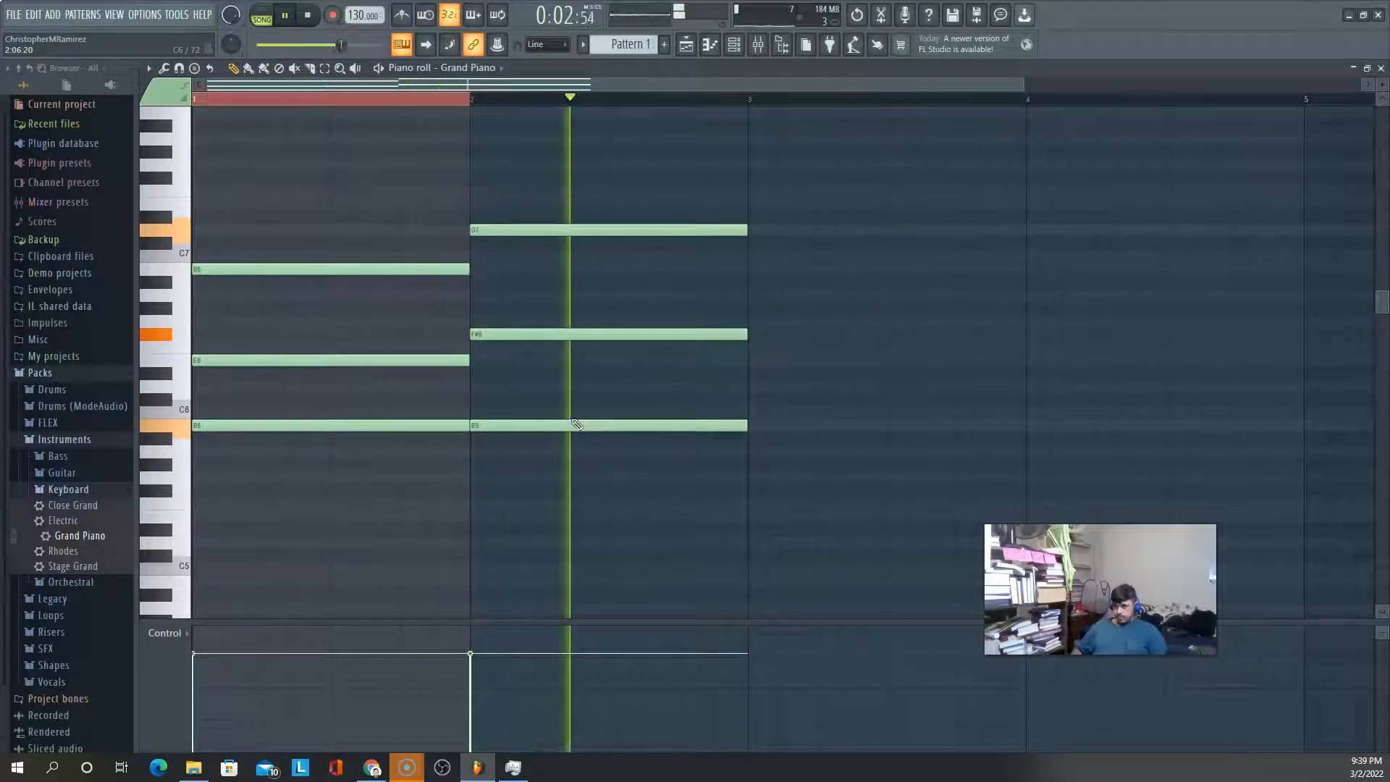
pyautogui.press('space')
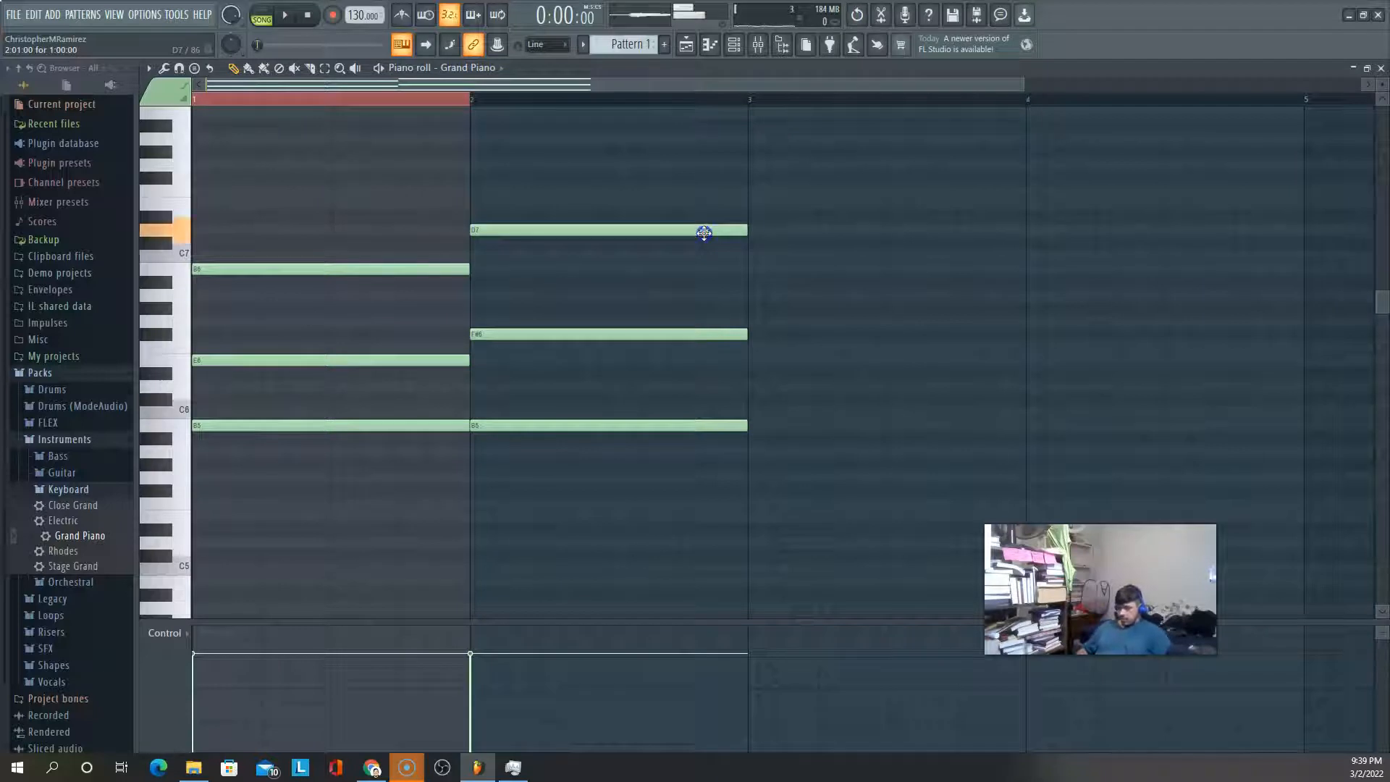
# Add a one-bar chord of C7, E6 and B5 in bar 3 and play the progression back
pyautogui.click(752, 256)
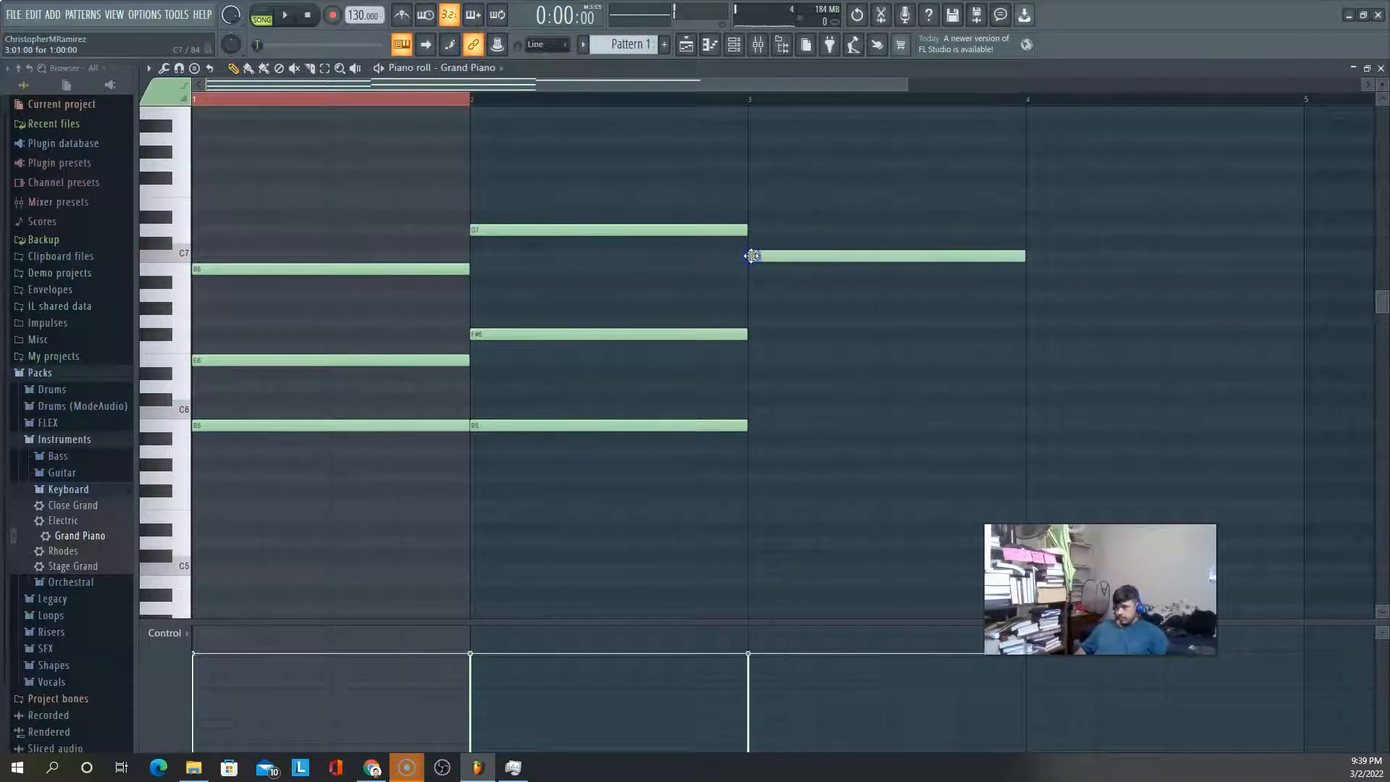
pyautogui.click(753, 361)
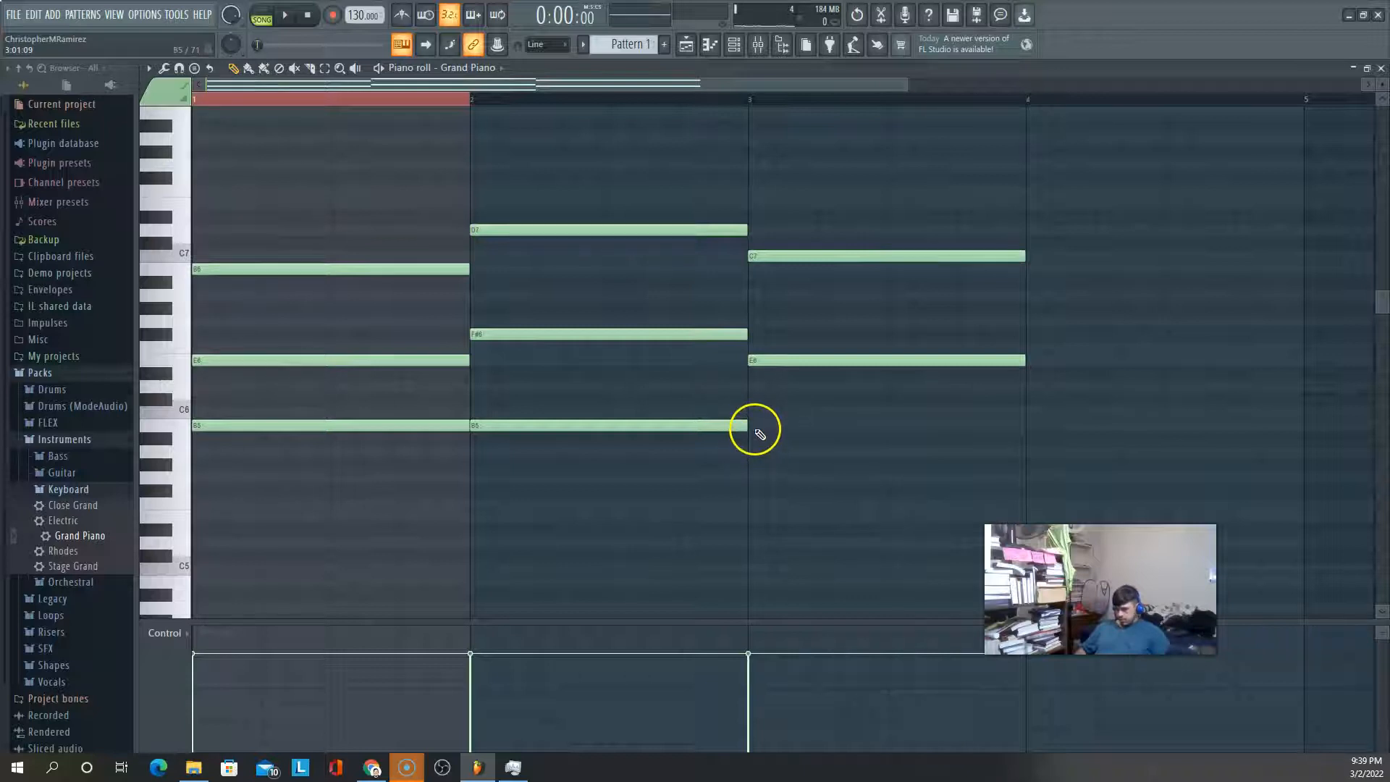
pyautogui.press('space')
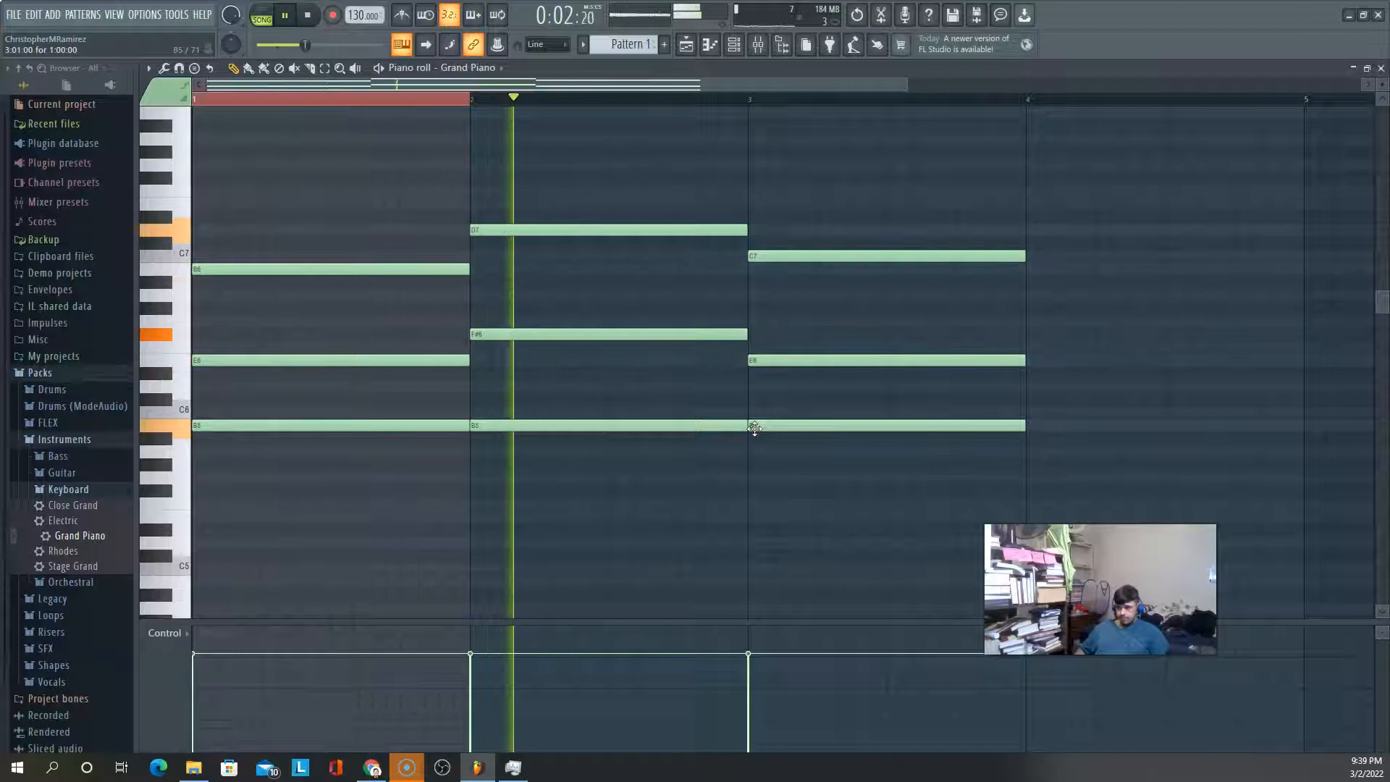
pyautogui.press('space')
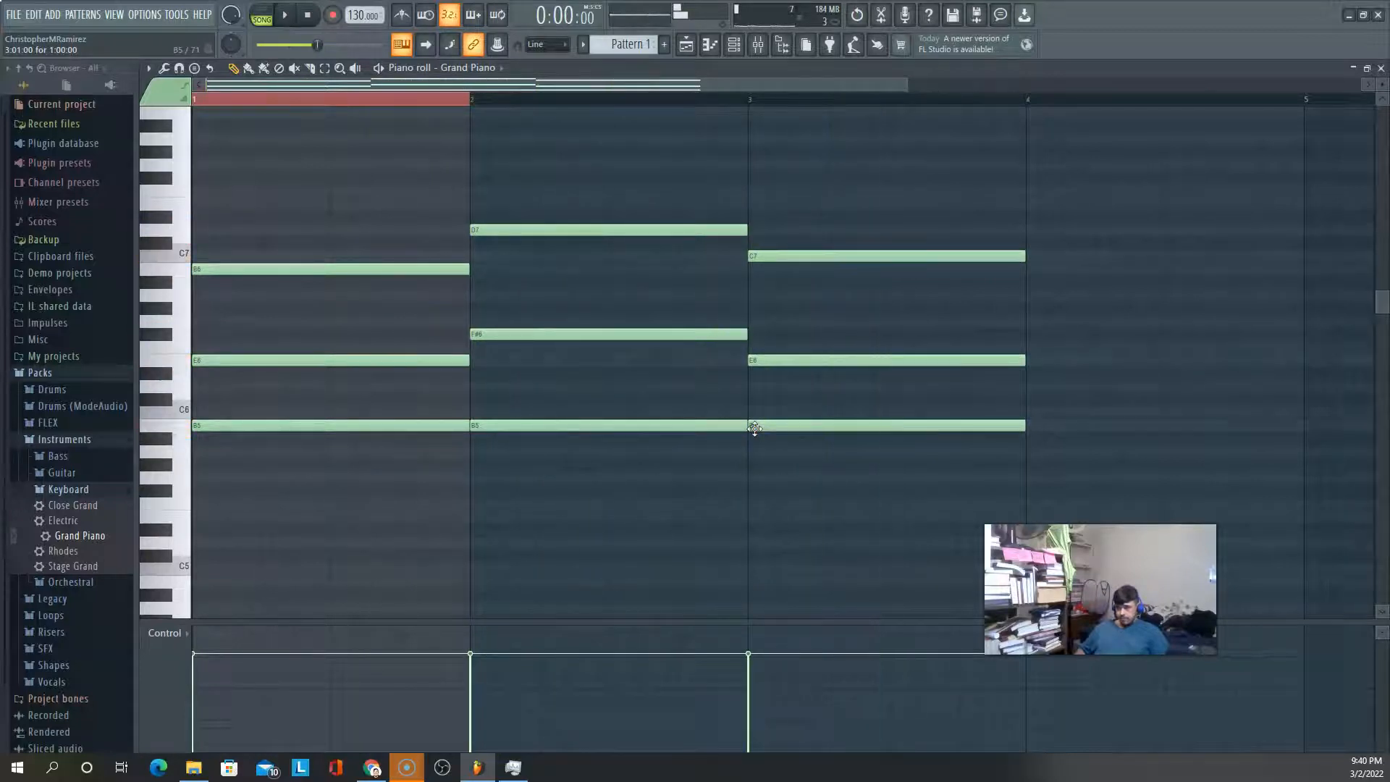
# Lower the third chord's bottom note to A#5 and raise its middle note to F6, playing back each change
pyautogui.click(826, 439)
pyautogui.press('space')
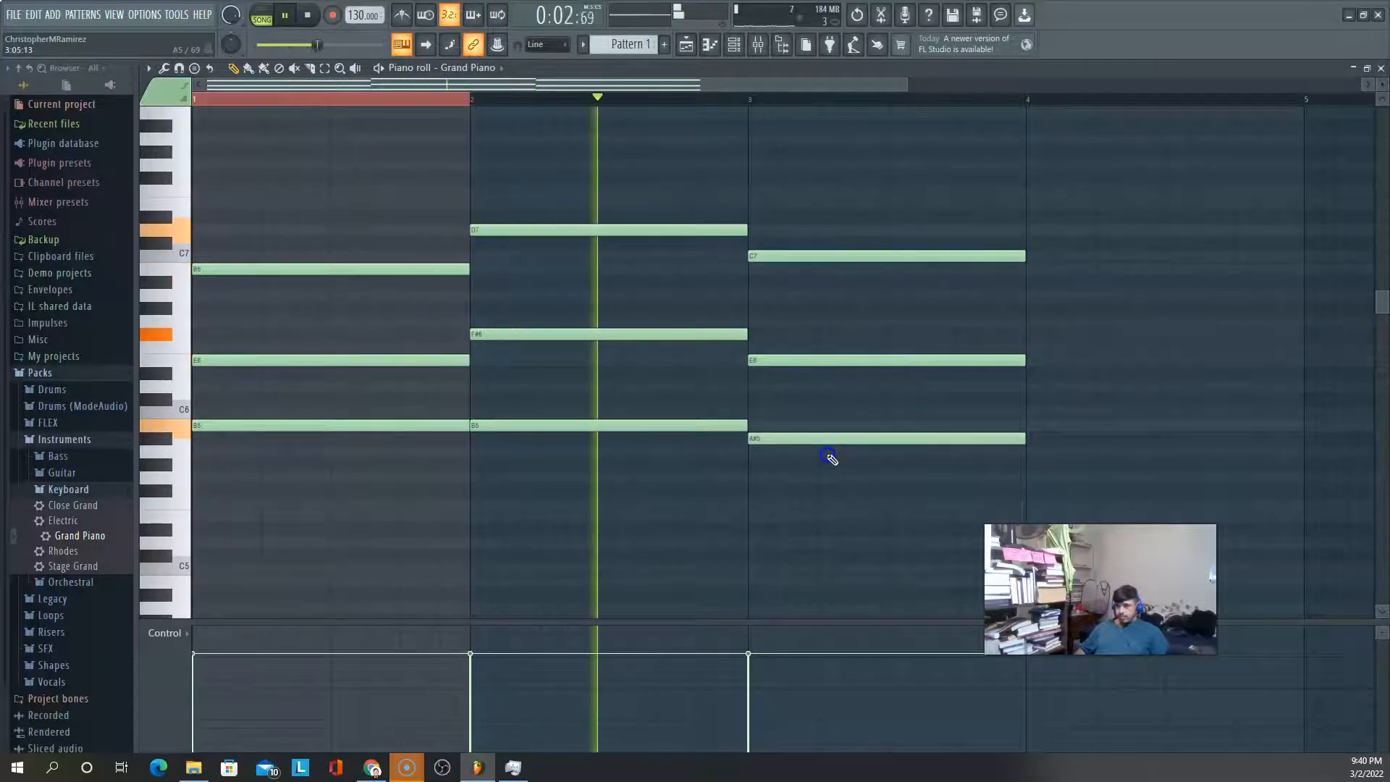
pyautogui.press('space')
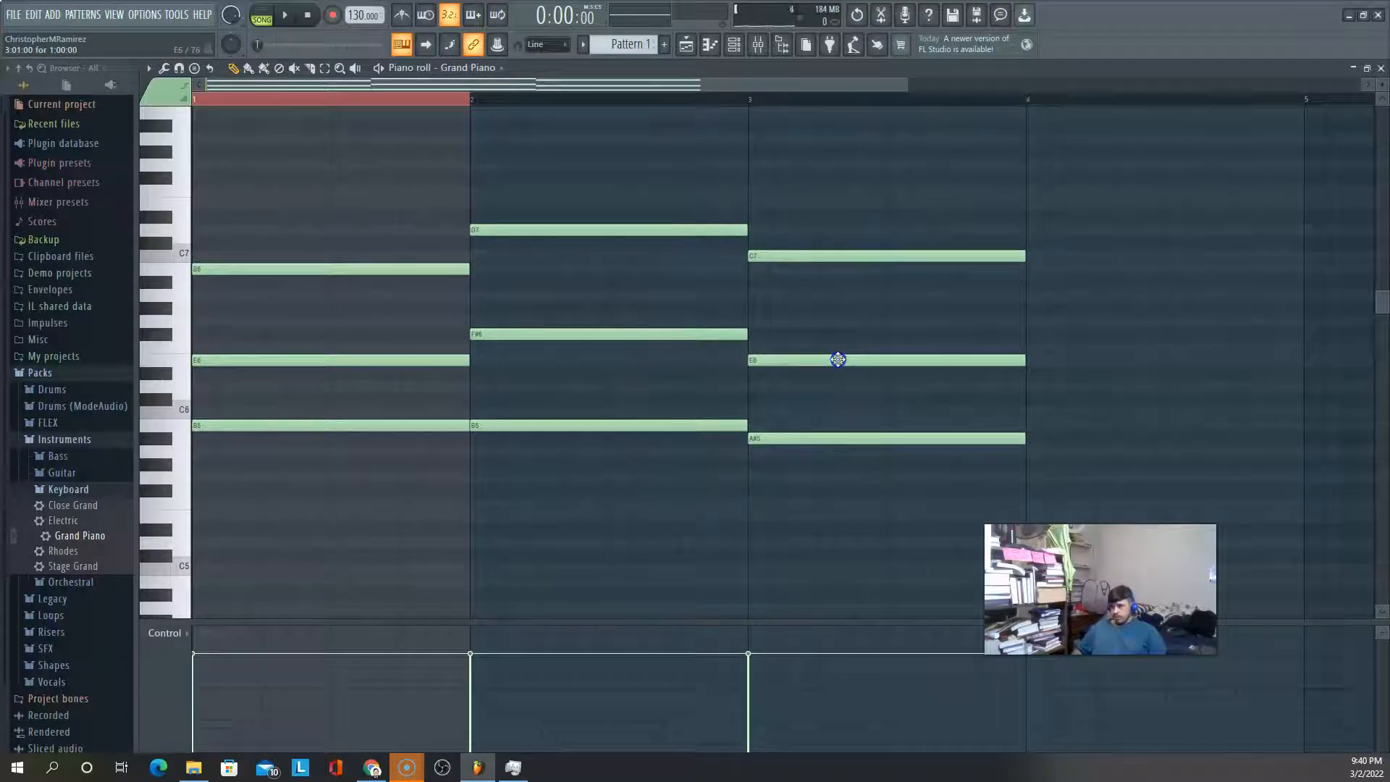
pyautogui.moveTo(835, 349); pyautogui.dragTo(834, 343)
pyautogui.press('space')
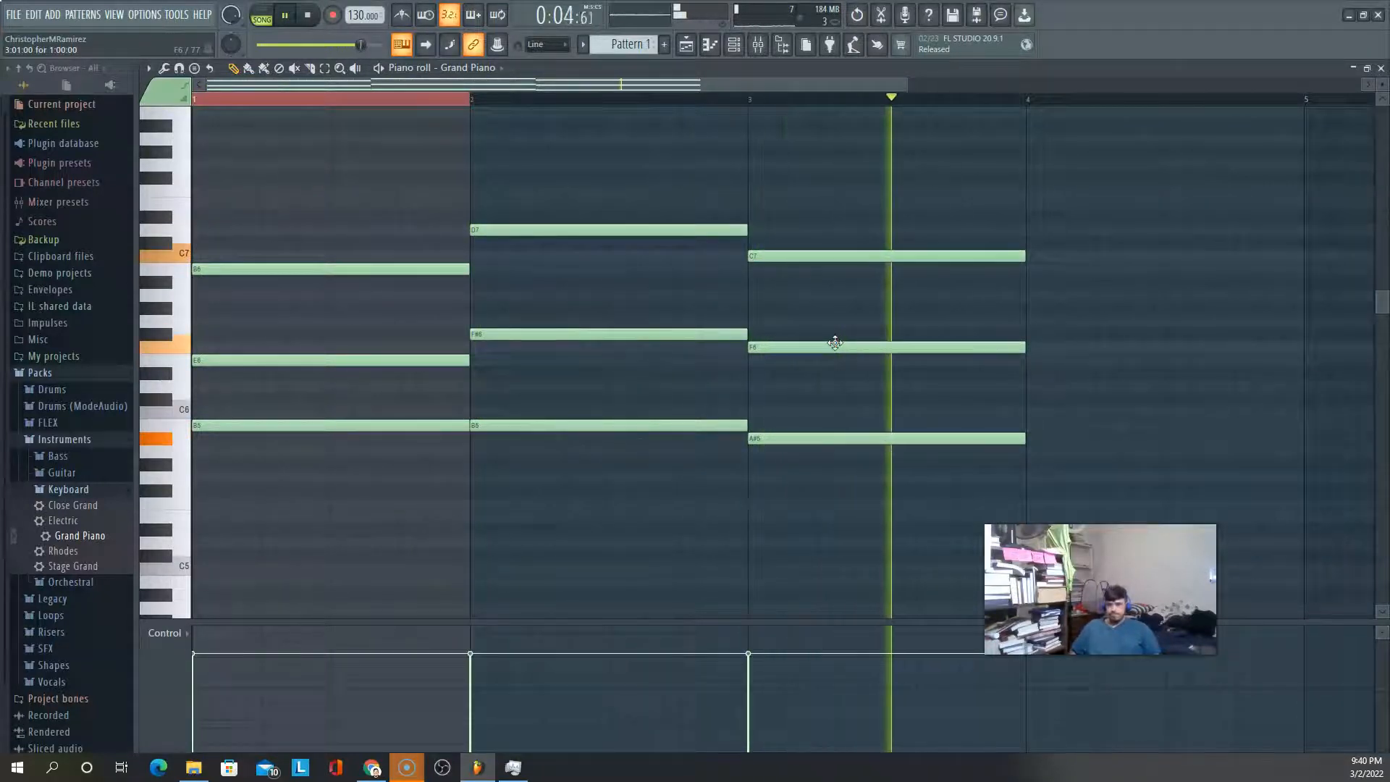
pyautogui.press('space')
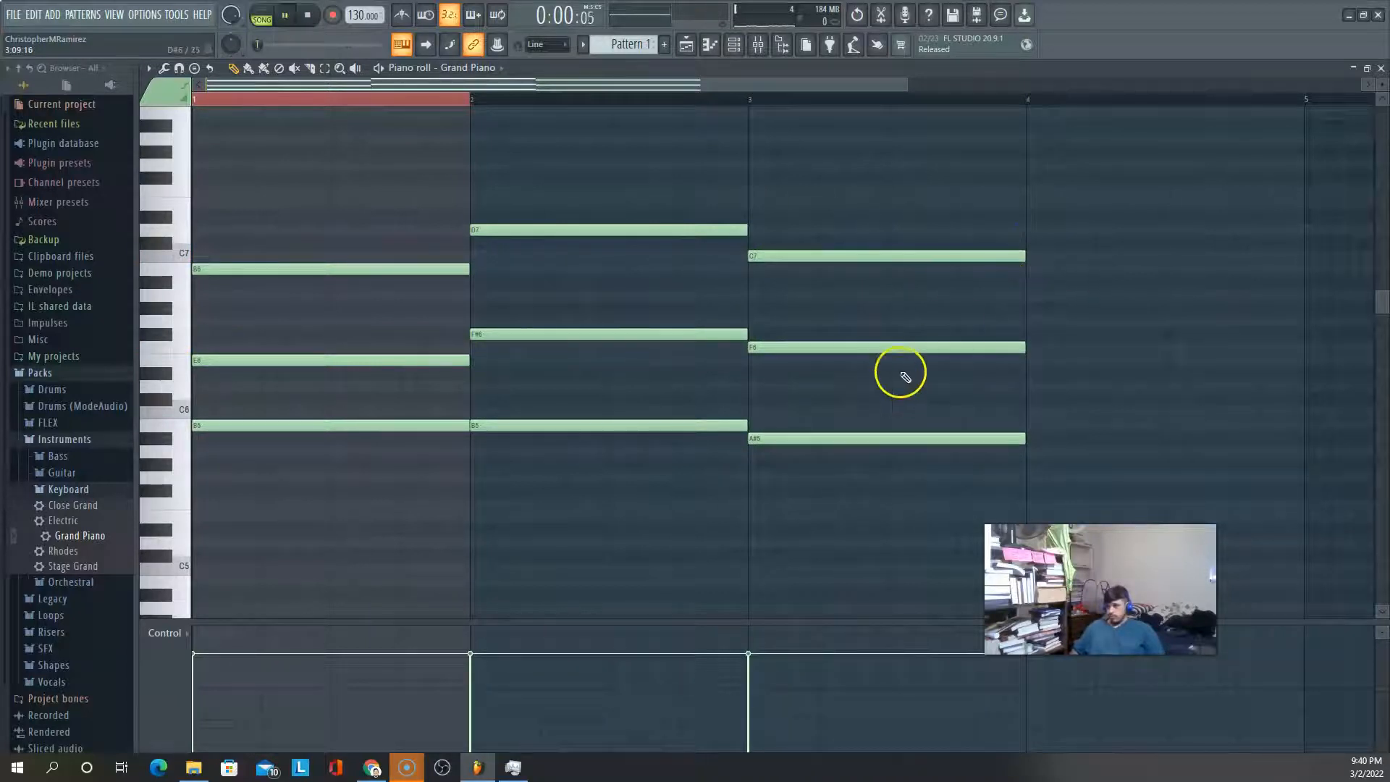
pyautogui.press('space')
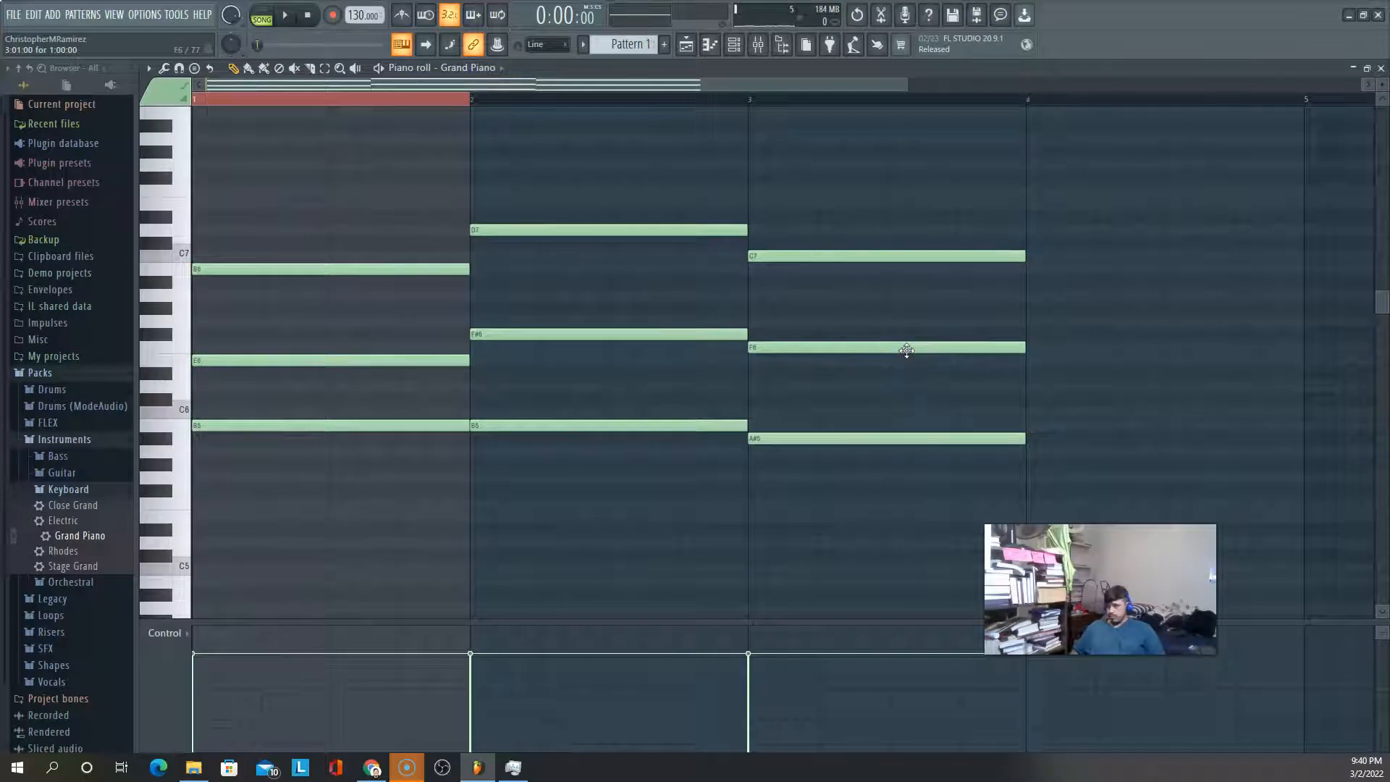
# Add a one-bar chord of D#7, G6 and B5 at the start of bar 4 and play it back
pyautogui.click(1034, 219)
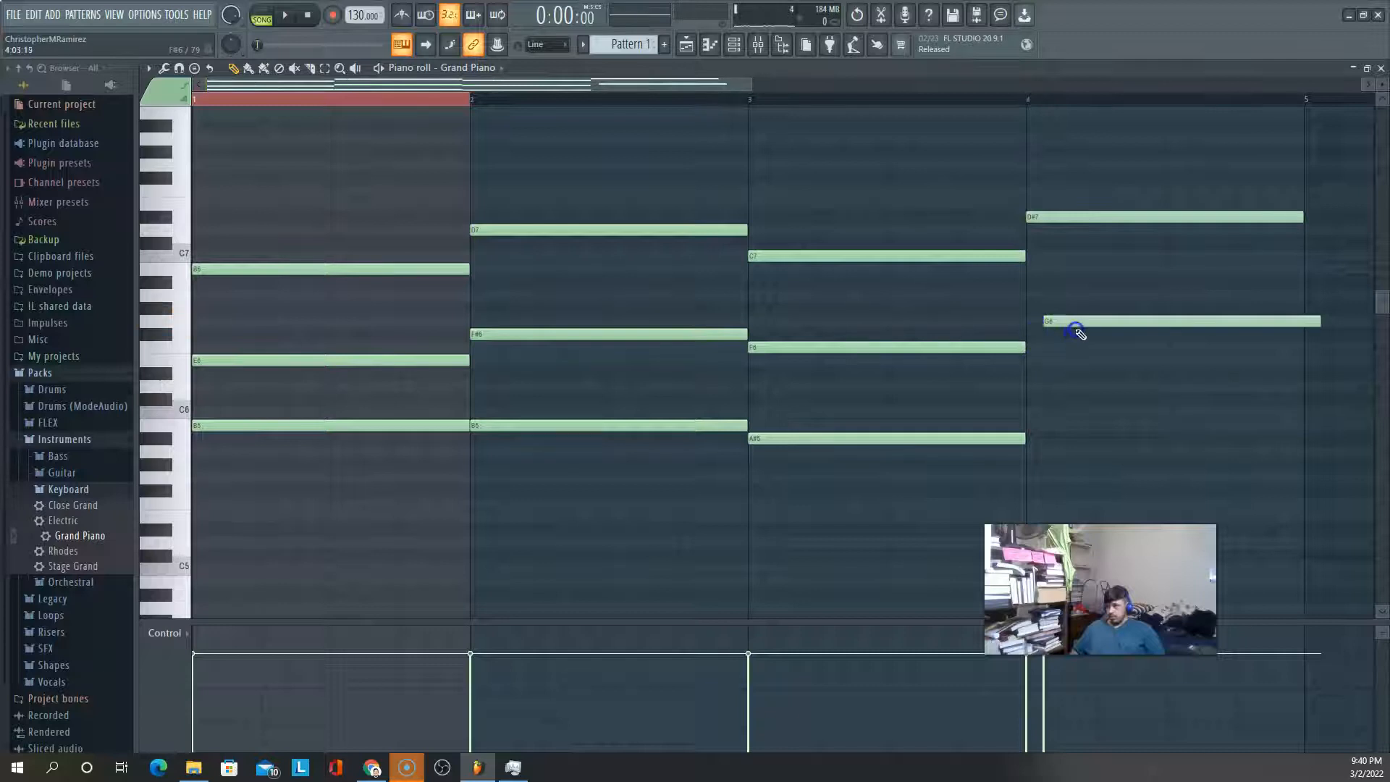
pyautogui.click(1051, 424)
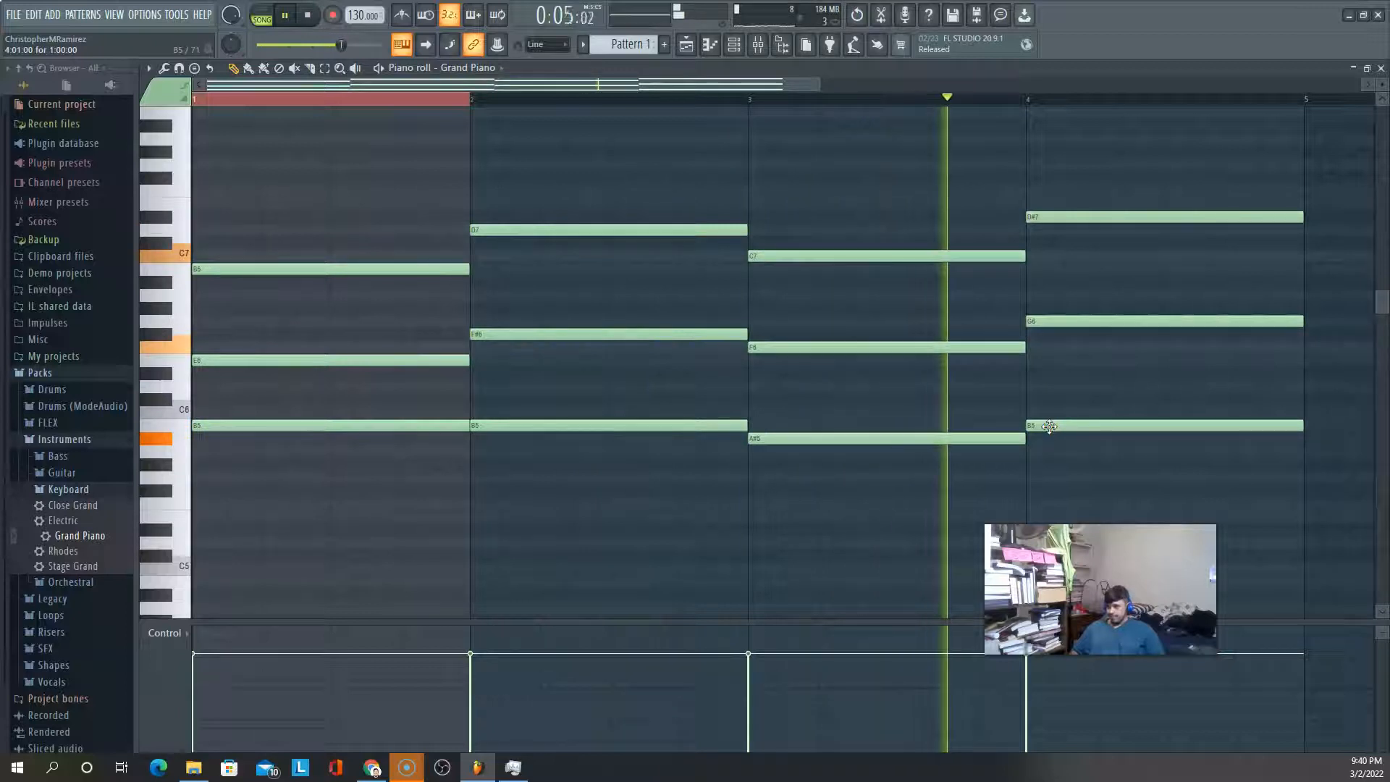
pyautogui.press('space')
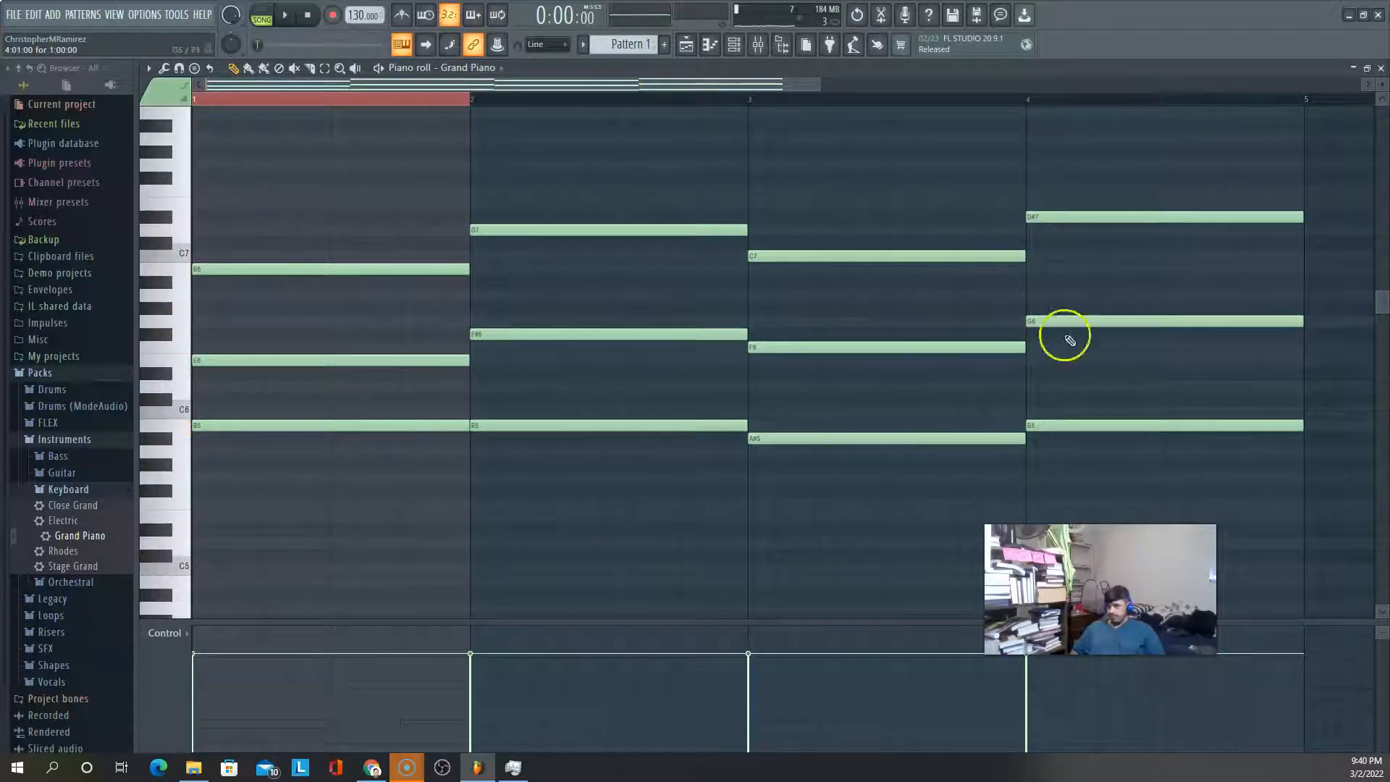
# Lower the fourth chord's top note to D7 and play the progression back
pyautogui.moveTo(1100, 221); pyautogui.dragTo(1100, 230)
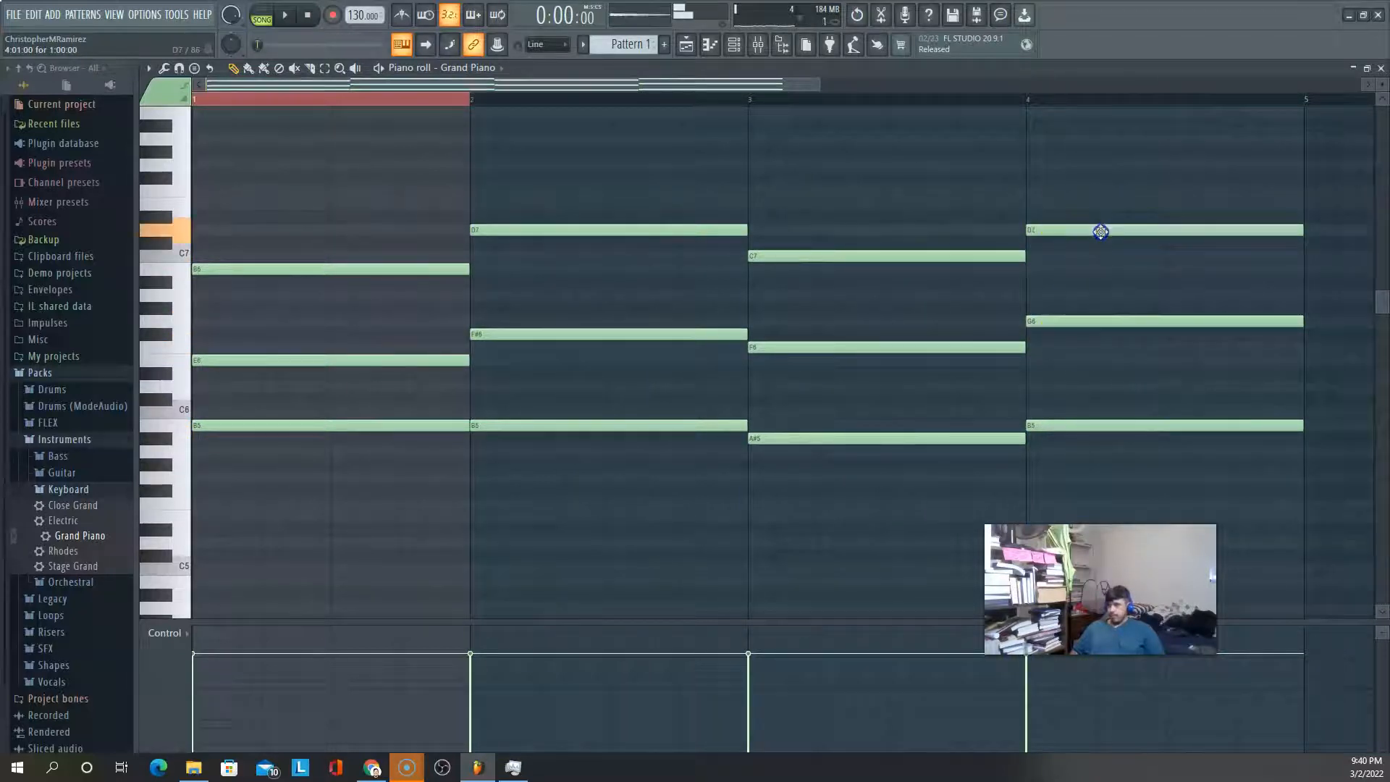
pyautogui.press('space')
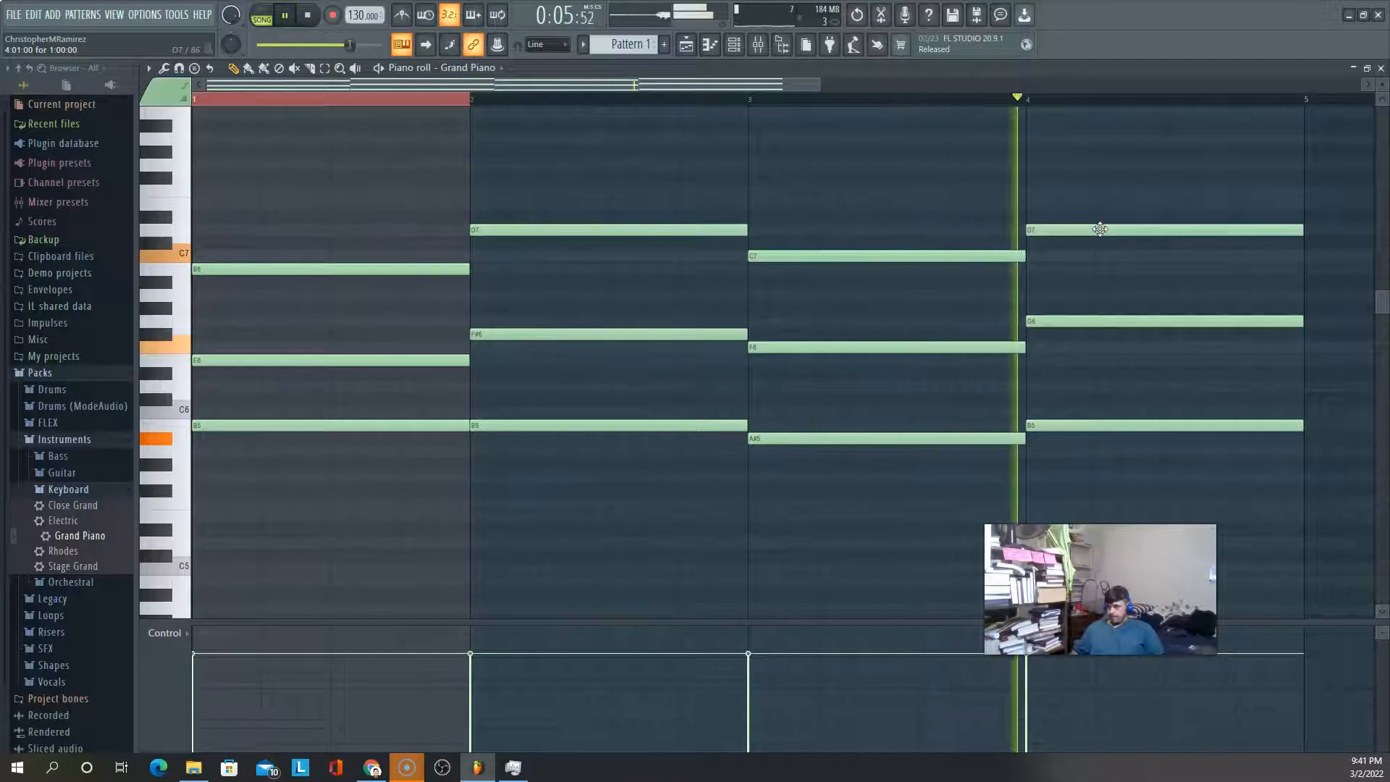
pyautogui.press('space')
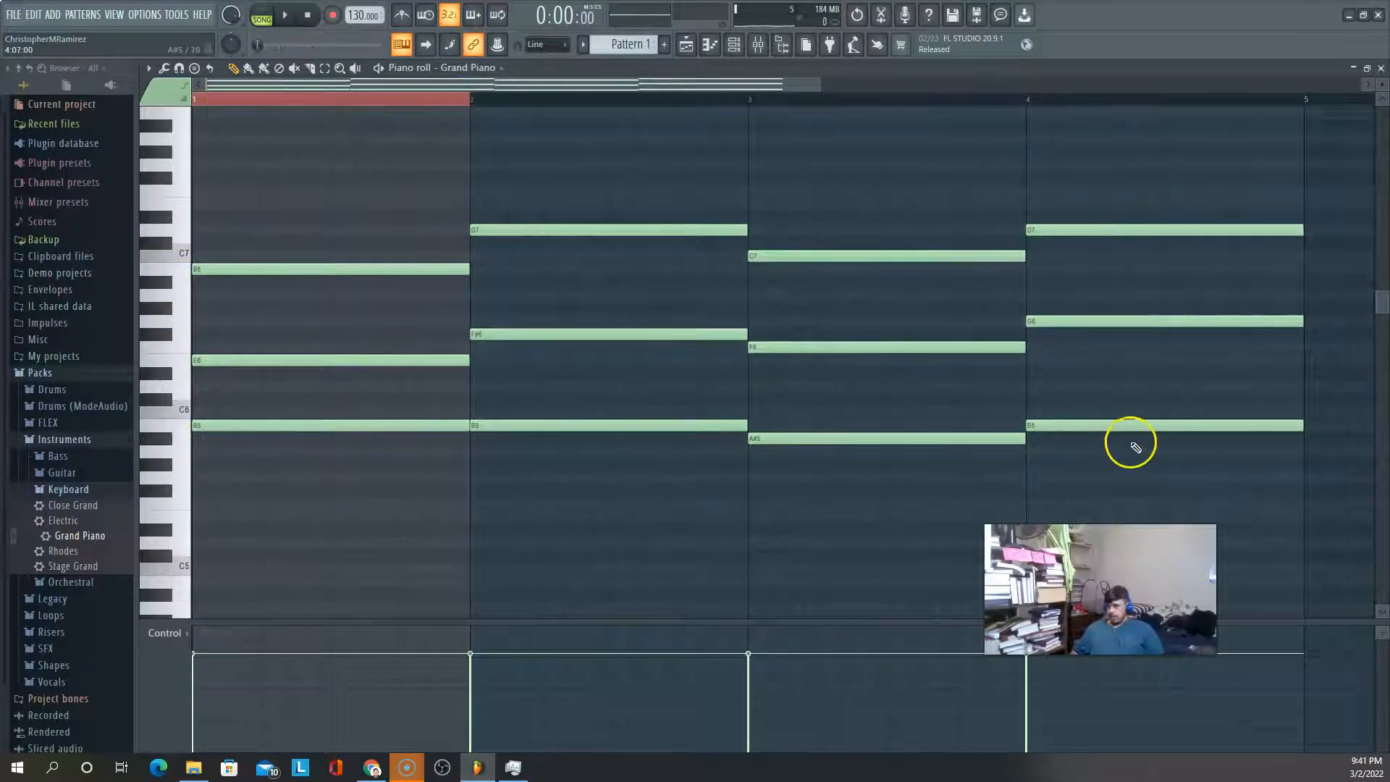
# Lower the fourth chord's bottom note to G#5 and its middle note to F#6, playing back each change
pyautogui.moveTo(1128, 431); pyautogui.dragTo(1127, 469)
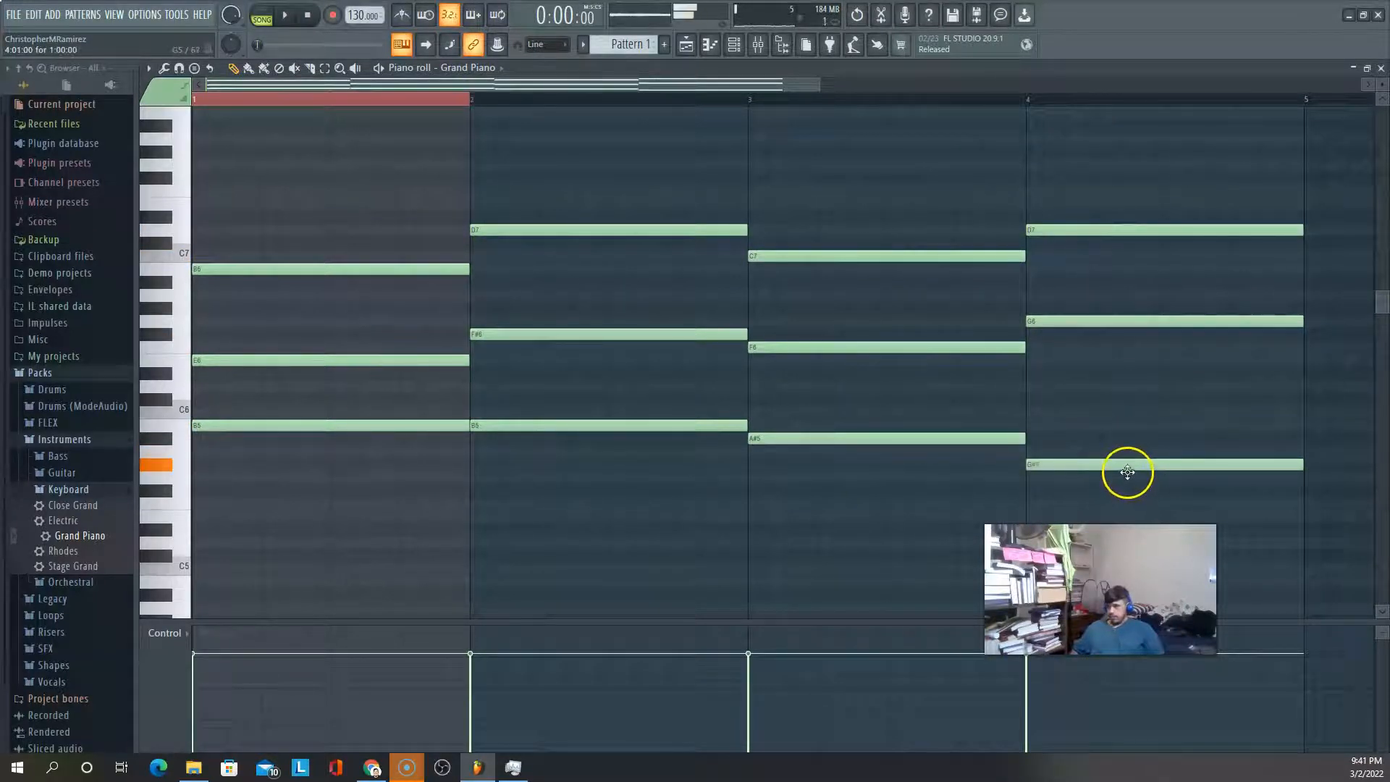
pyautogui.press('space')
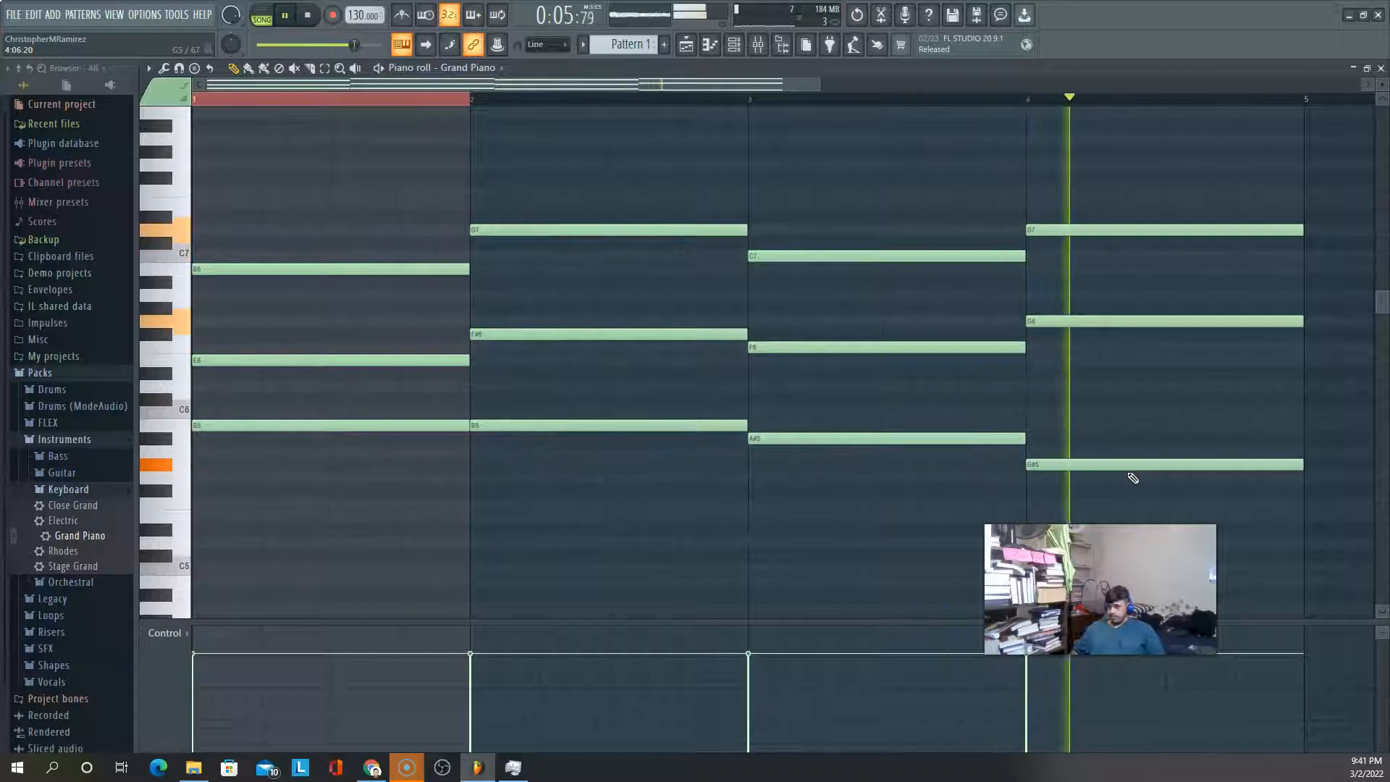
pyautogui.press('space')
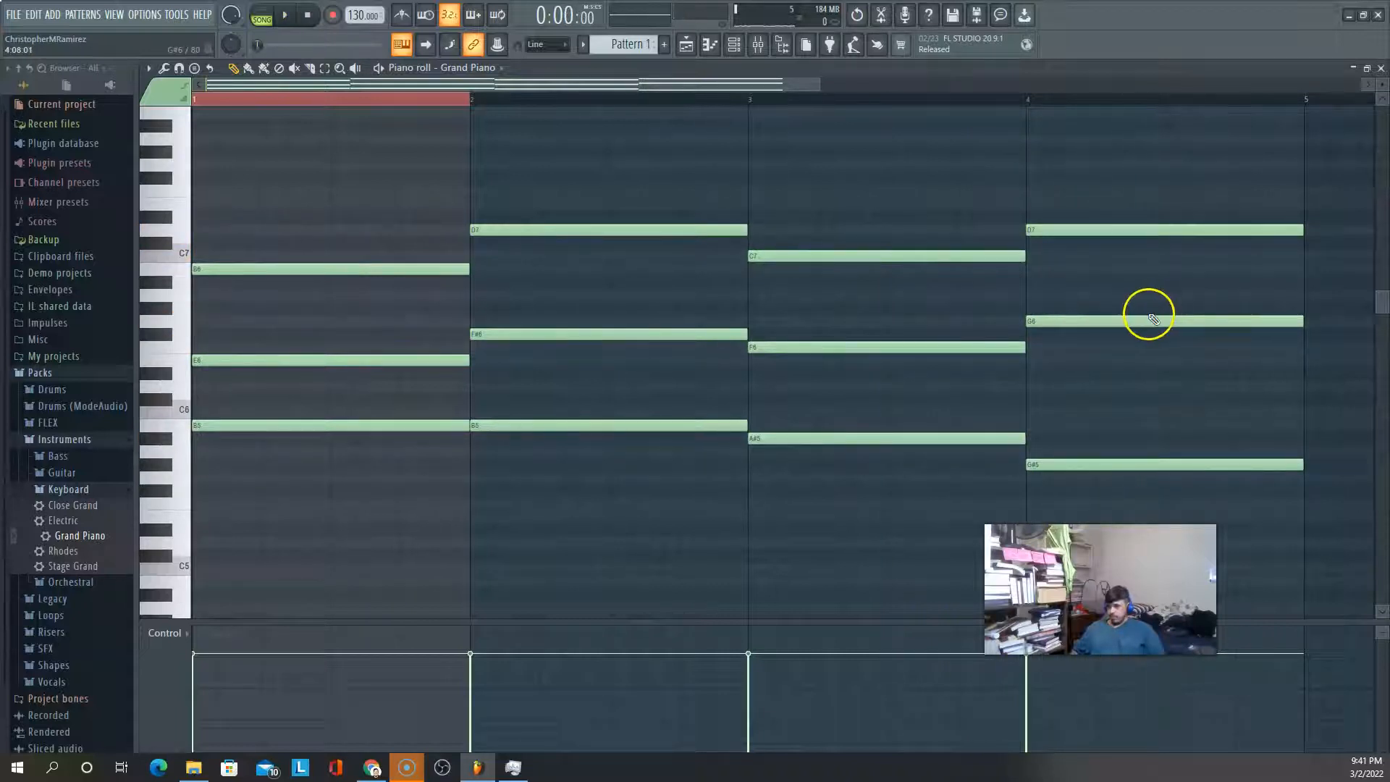
pyautogui.moveTo(1144, 318); pyautogui.dragTo(1146, 335)
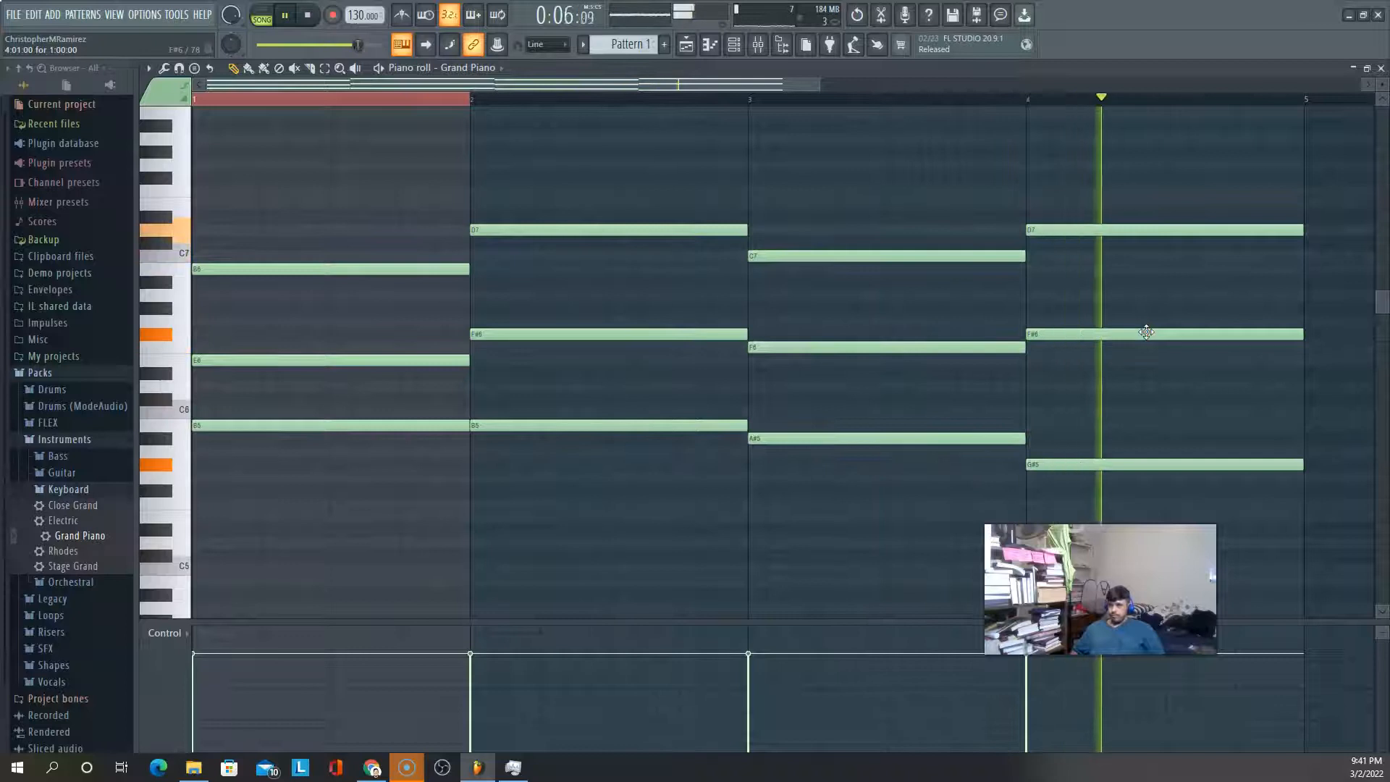
pyautogui.press('space')
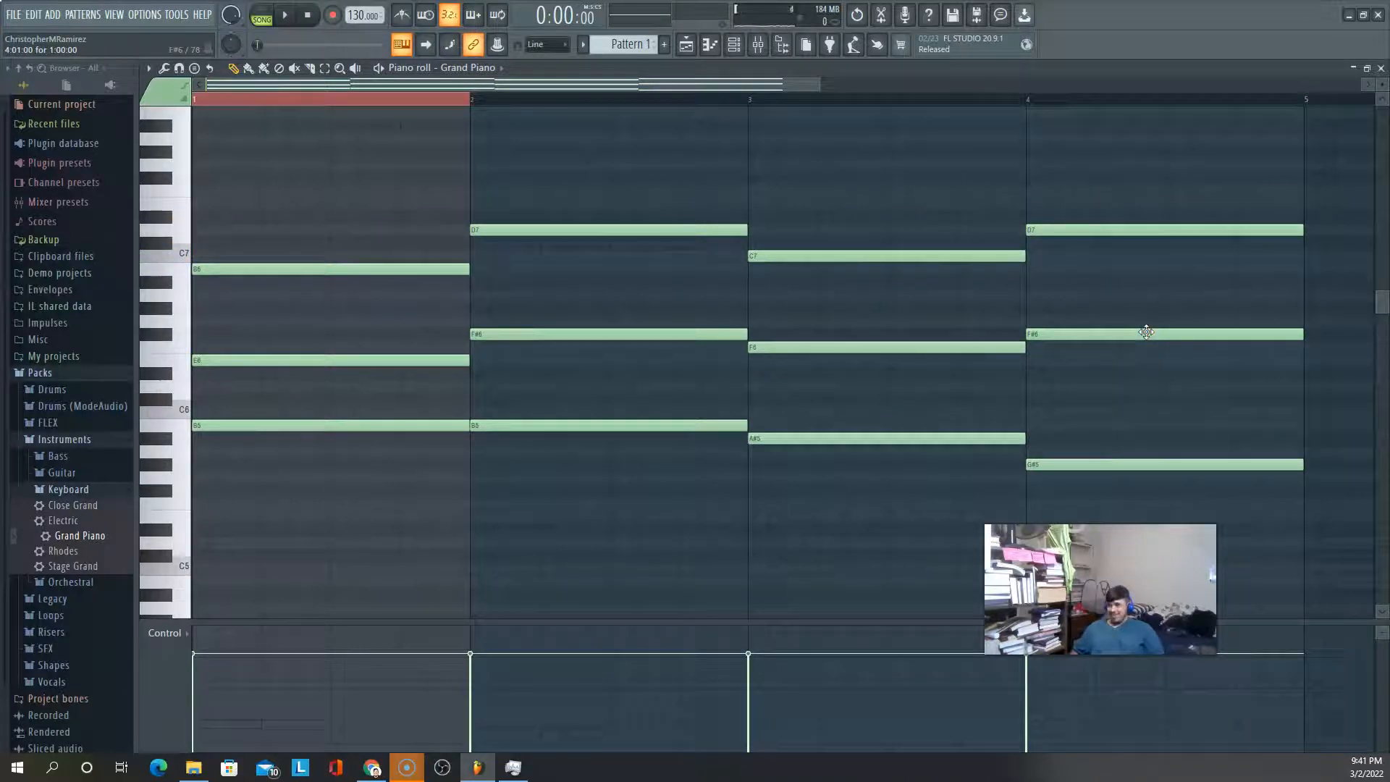
# Lower the fourth chord's middle note to F6 and play the progression back
pyautogui.moveTo(1146, 332); pyautogui.dragTo(1145, 346)
pyautogui.press('space')
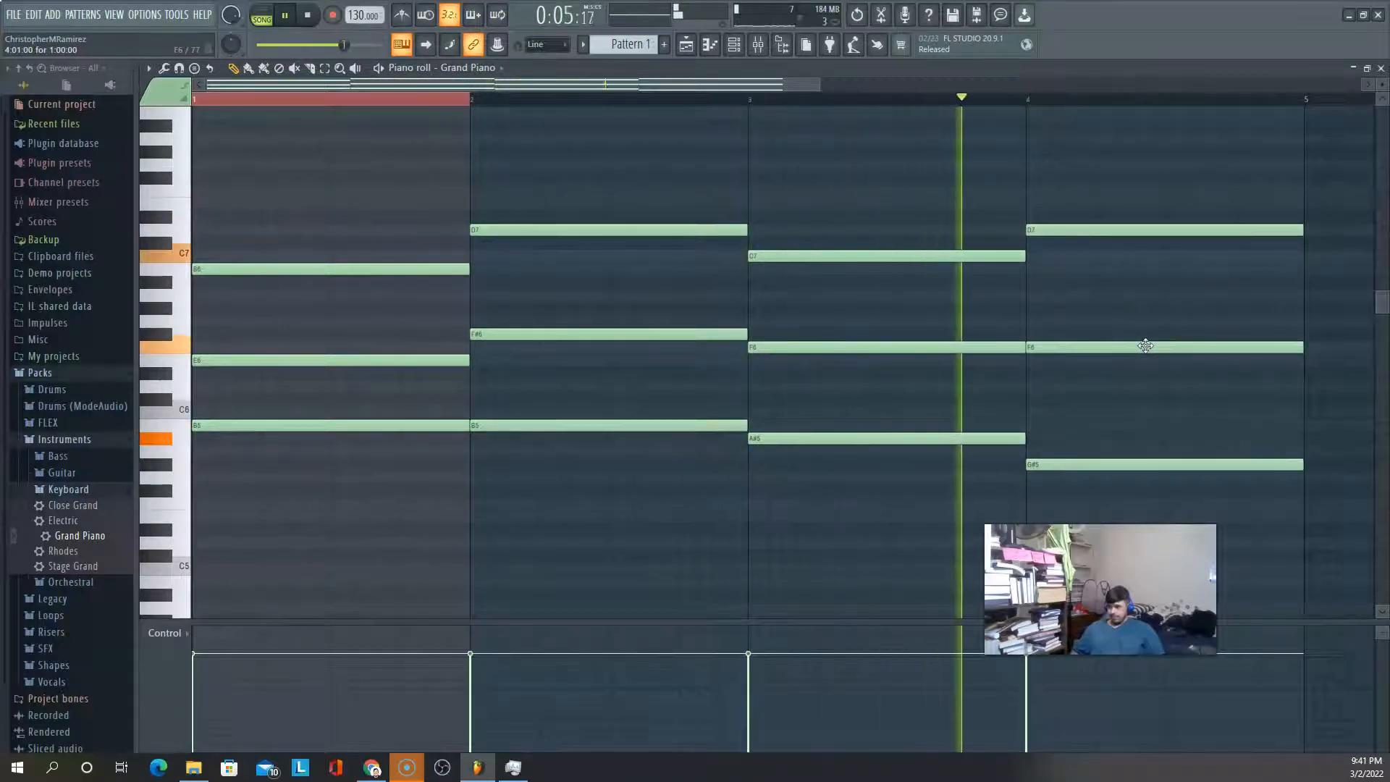
pyautogui.press('space')
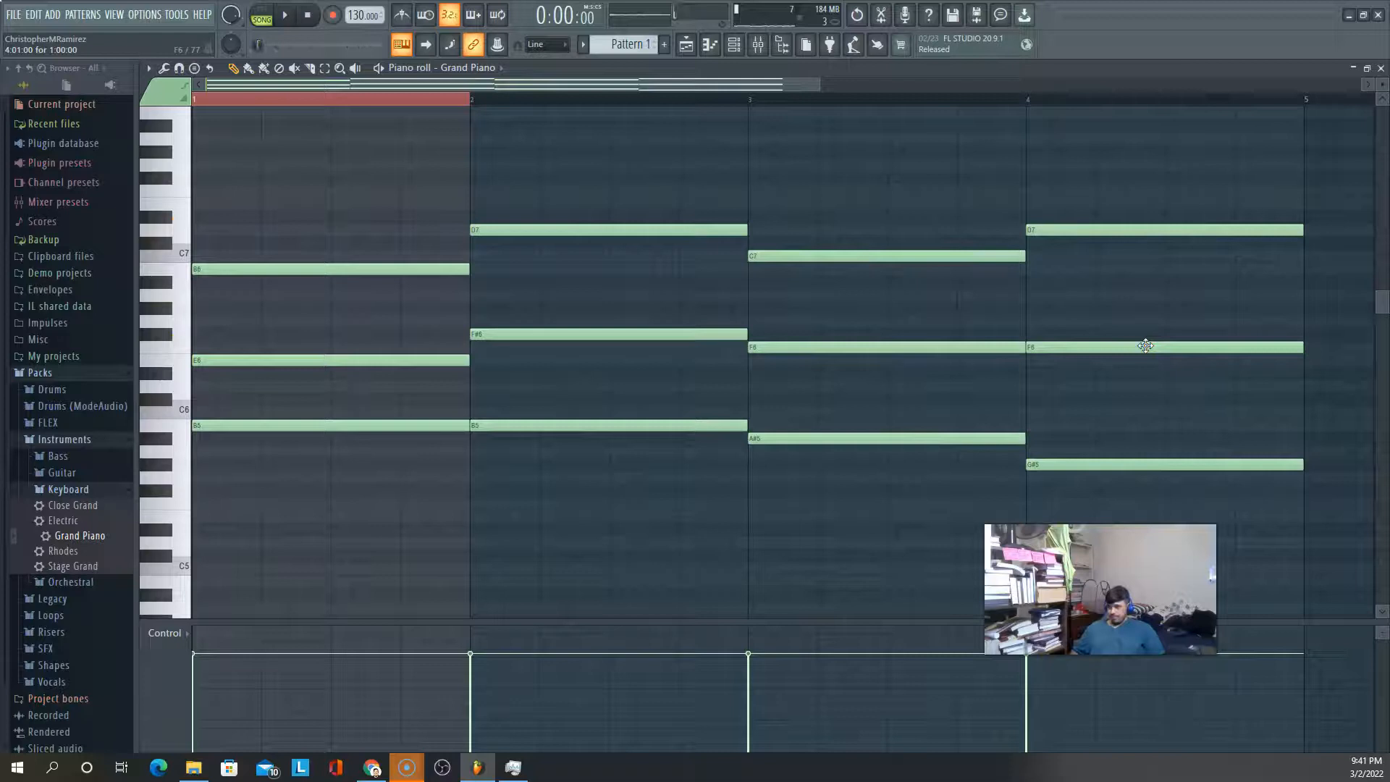
# Lower the fourth chord's bottom note to G5 and its top note to B6, playing the progression back
pyautogui.moveTo(1120, 473); pyautogui.dragTo(1120, 477)
pyautogui.press('space')
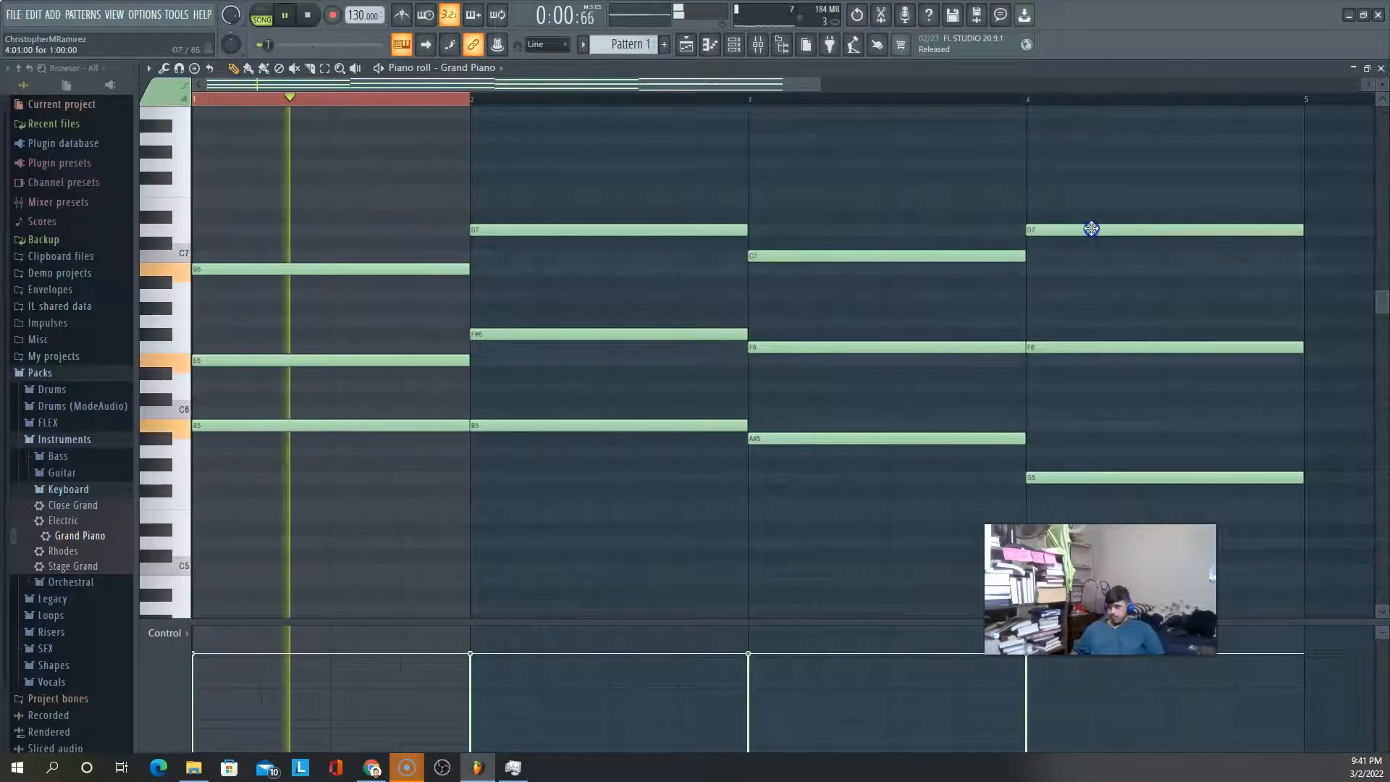
pyautogui.moveTo(1091, 229); pyautogui.dragTo(1084, 270)
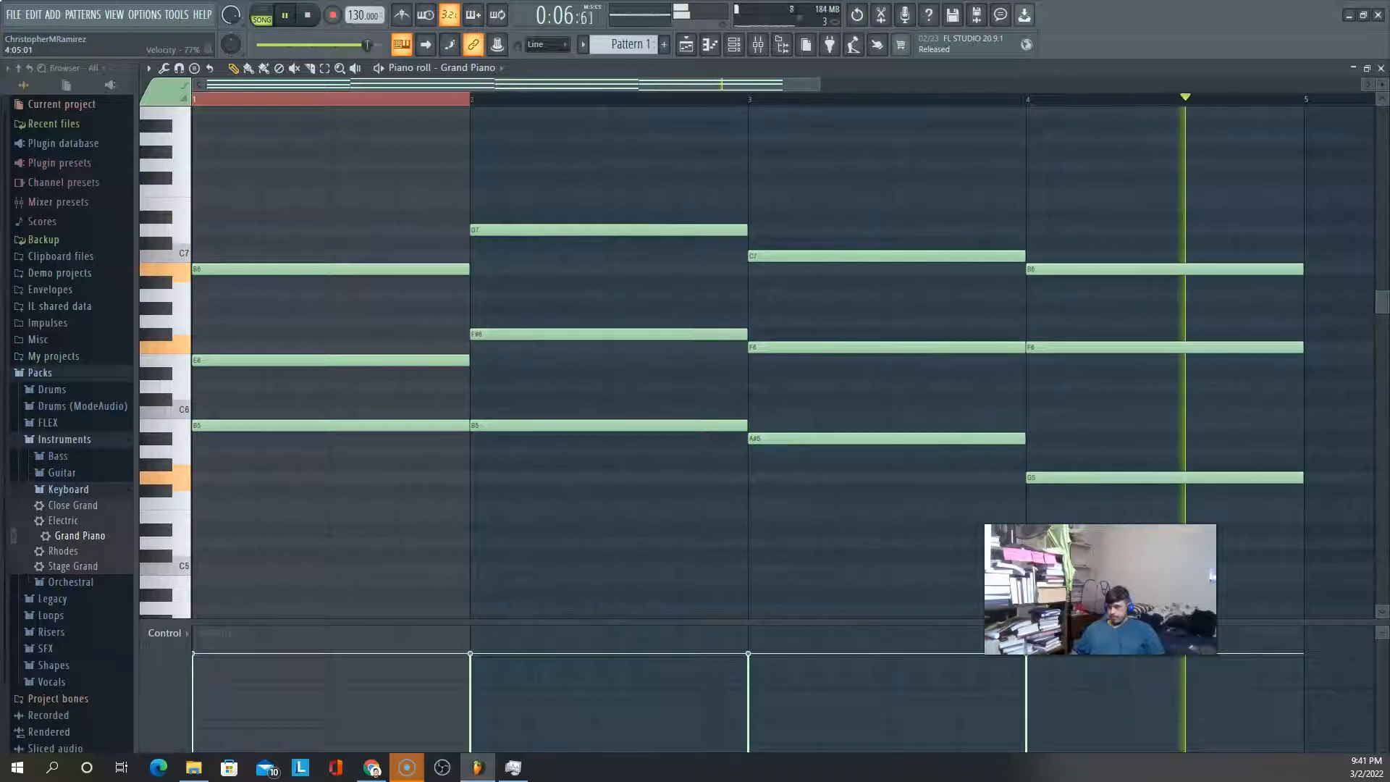
pyautogui.press('space')
# Lower the fourth chord's middle note to E6 and play the progression back twice
pyautogui.moveTo(1101, 345); pyautogui.dragTo(1101, 360)
pyautogui.press('space')
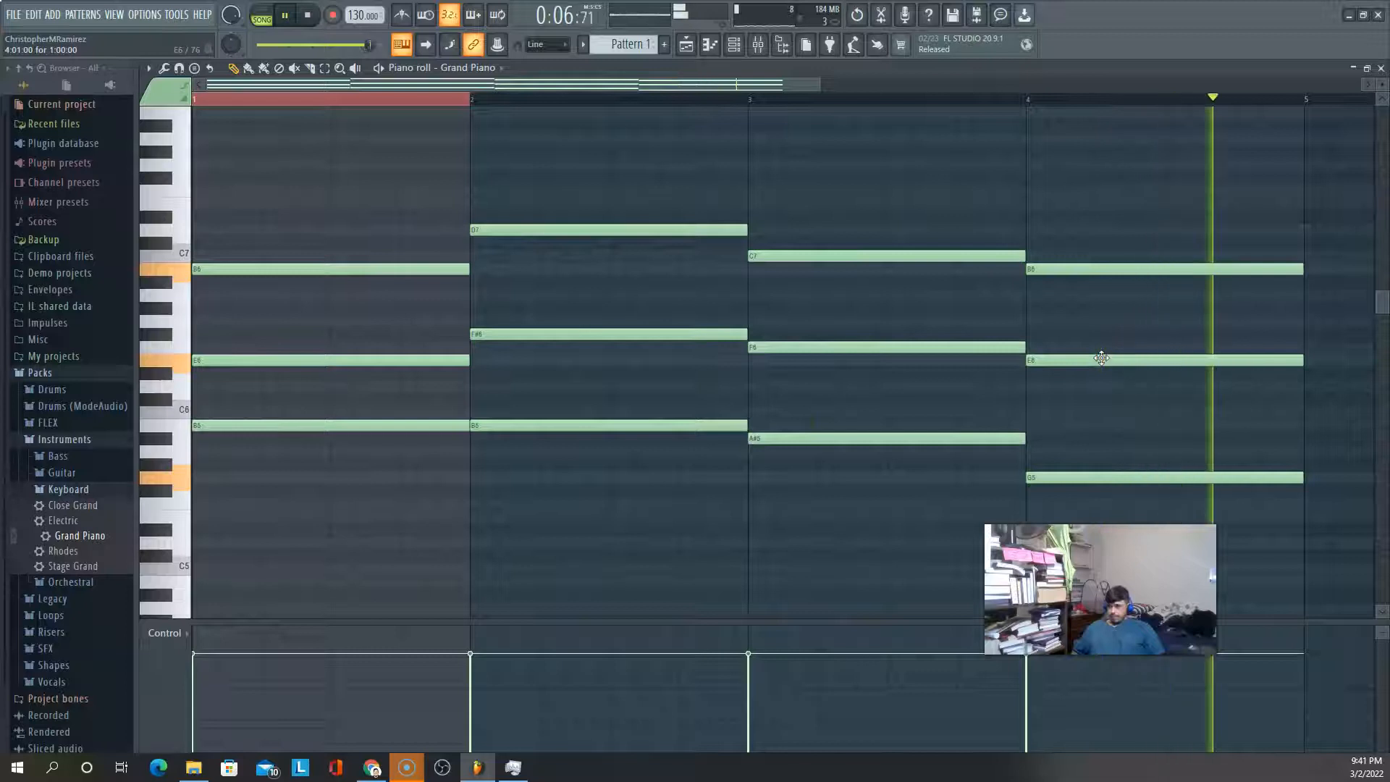
pyautogui.press('space')
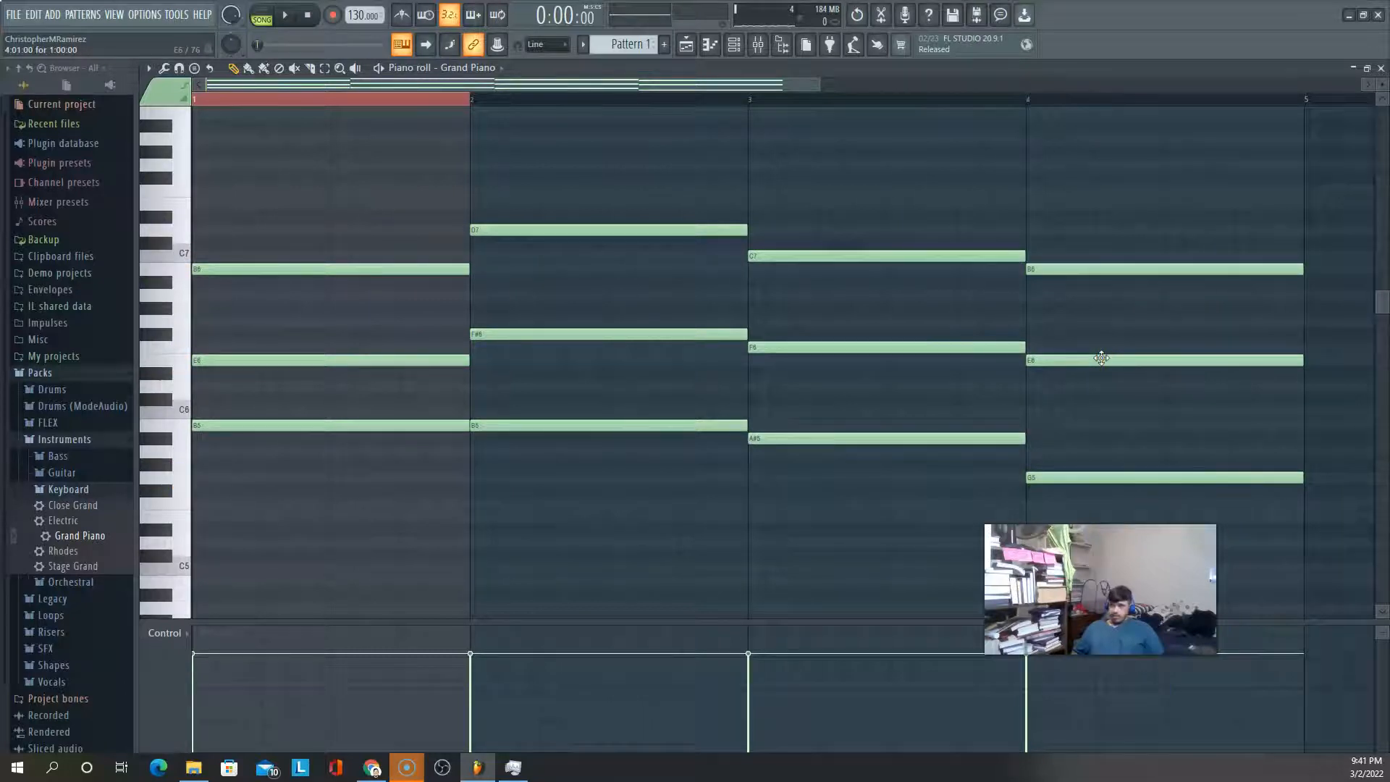
pyautogui.press('space')
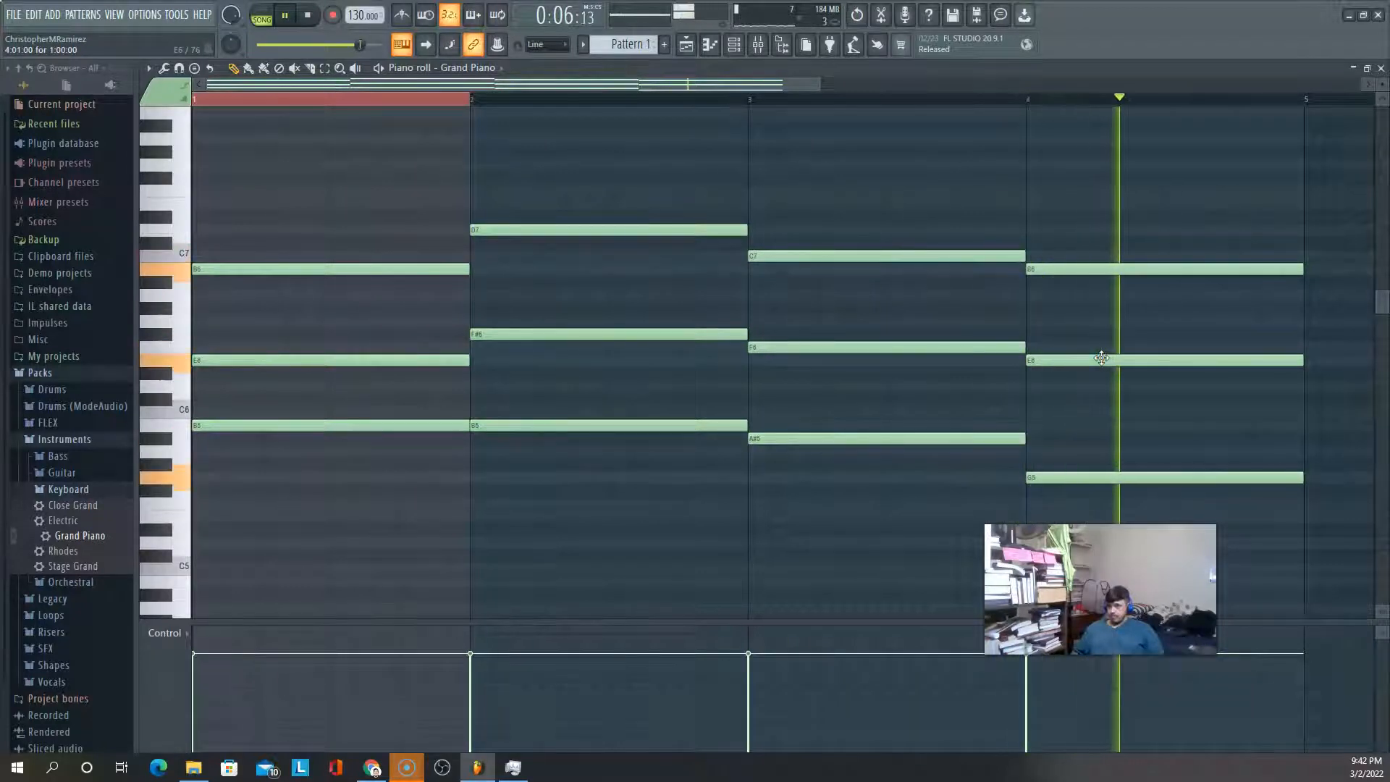
pyautogui.press('space')
# Lower the fourth chord's middle note to D6 and play the progression back twice
pyautogui.moveTo(1101, 357); pyautogui.dragTo(1102, 384)
pyautogui.press('space')
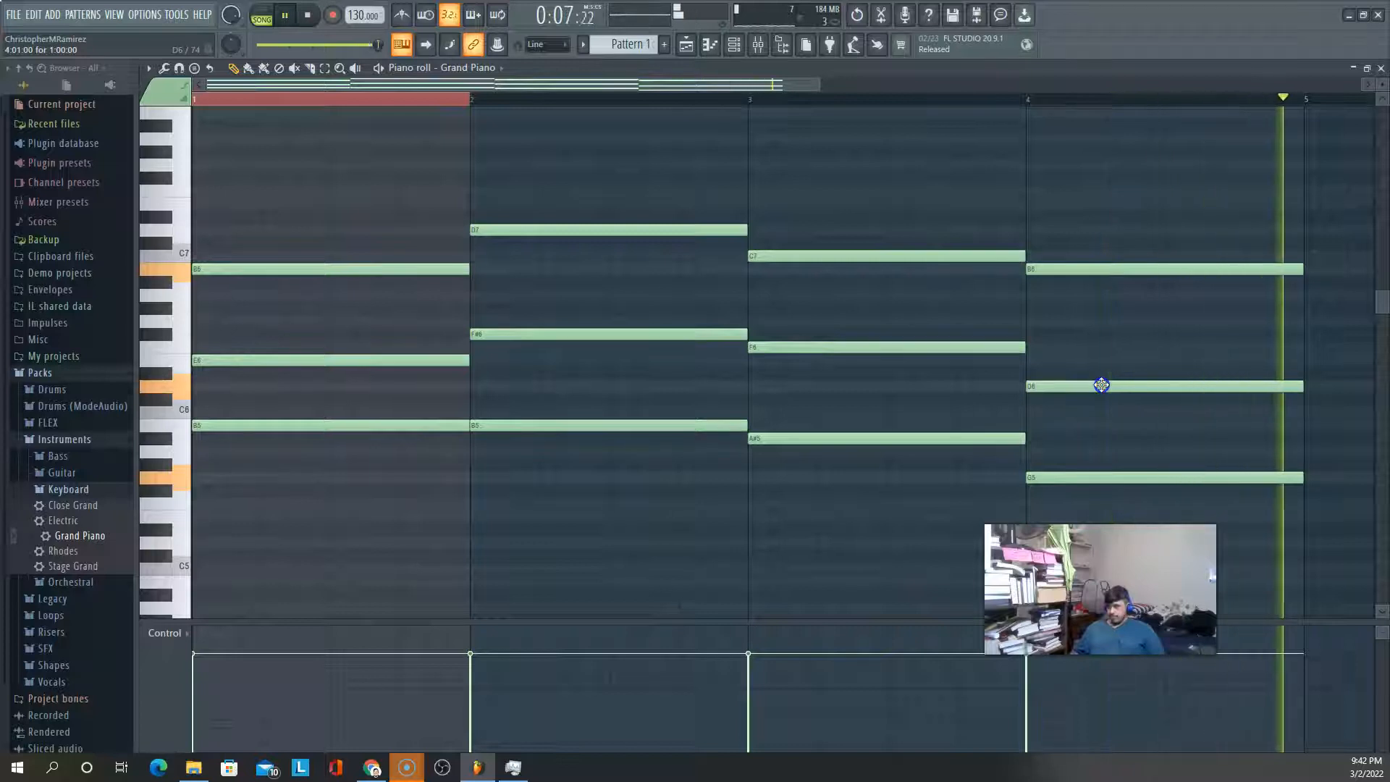
pyautogui.press('space')
pyautogui.press('space')
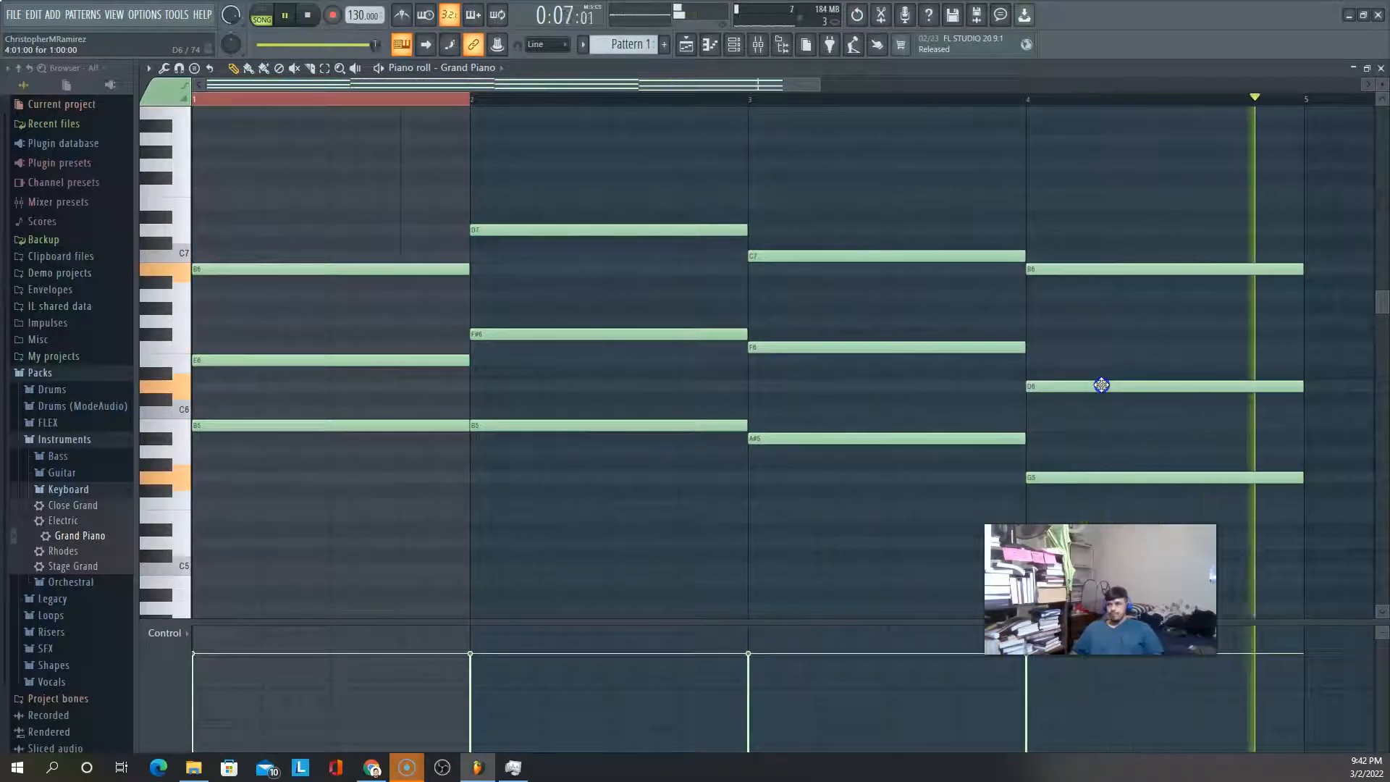
pyautogui.press('space')
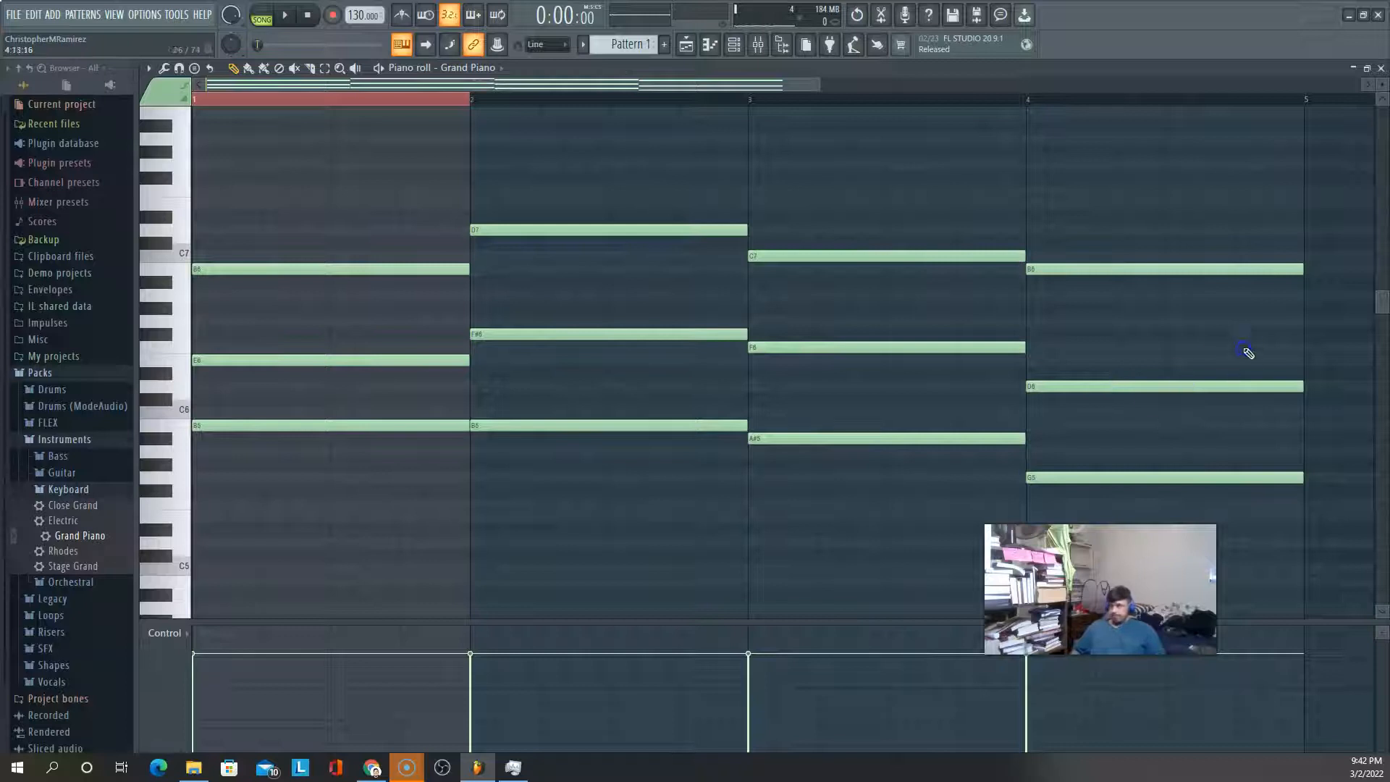
# Leave the piano roll and clone the Grand Piano channel in the channel rack, closing the clone's instrument window
pyautogui.click(1383, 68)
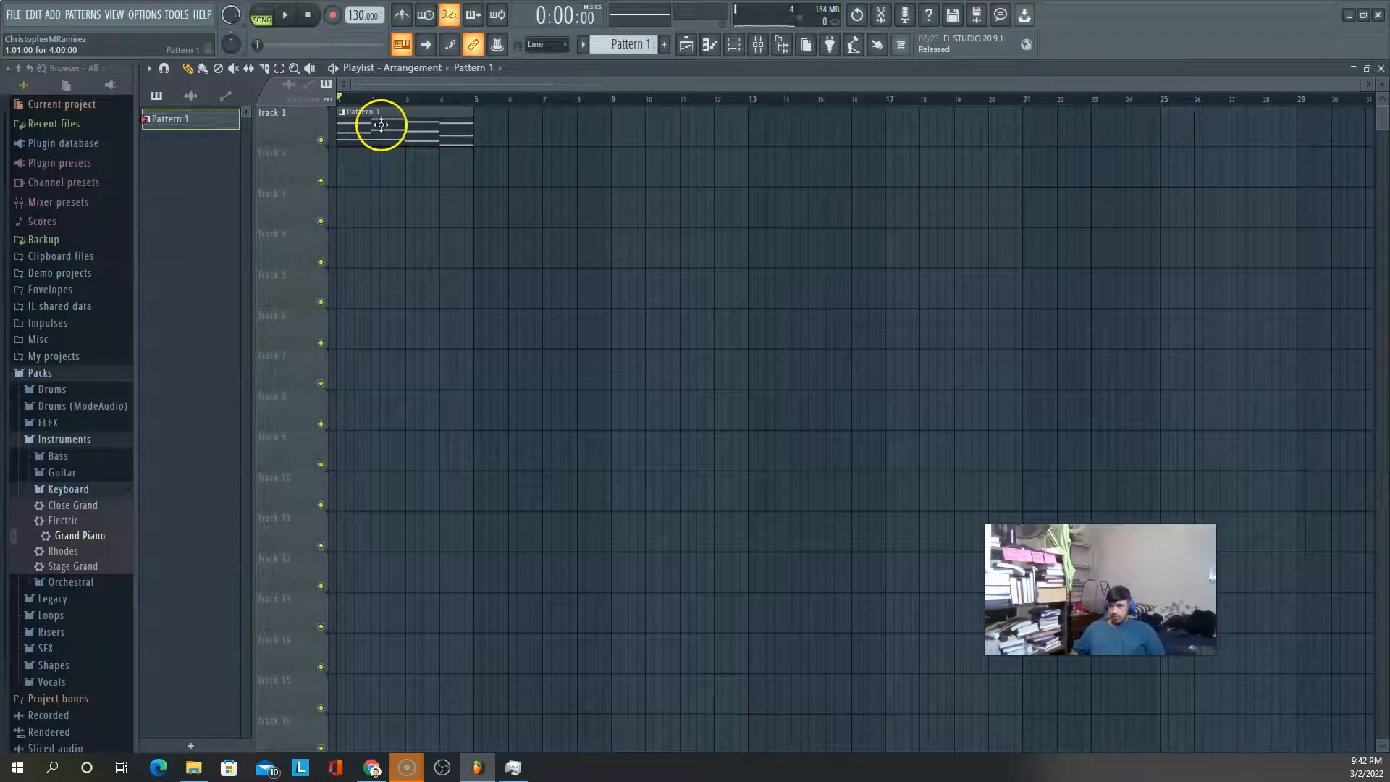
pyautogui.click(734, 45)
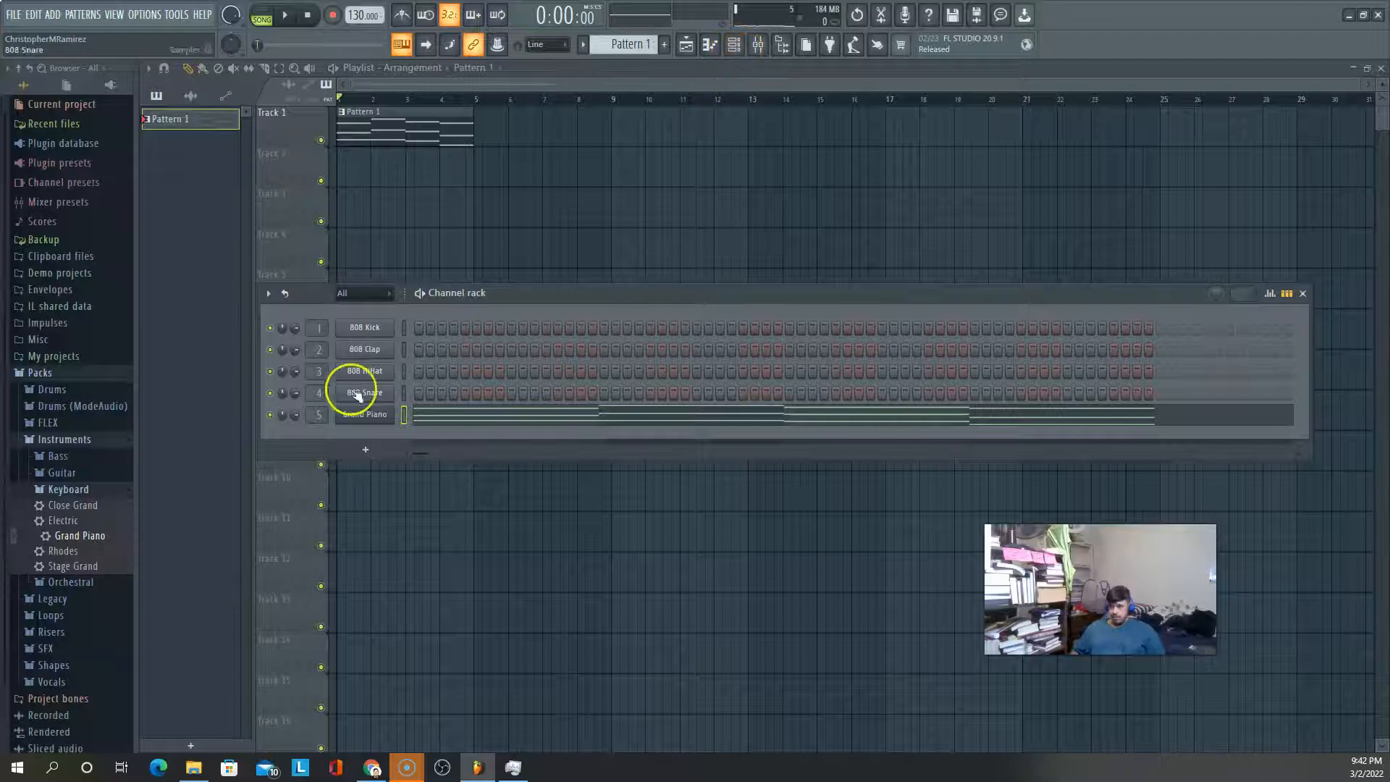
pyautogui.rightClick(359, 420)
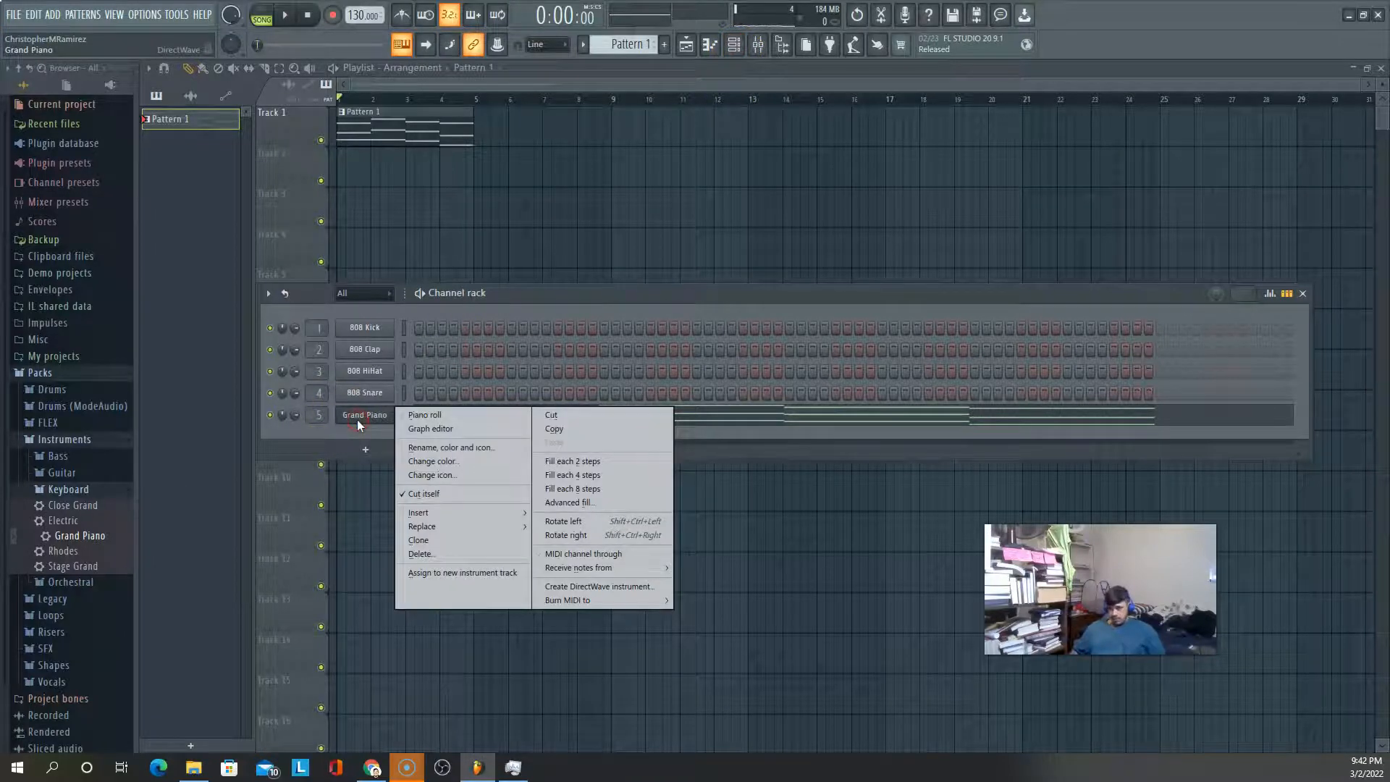
pyautogui.click(430, 542)
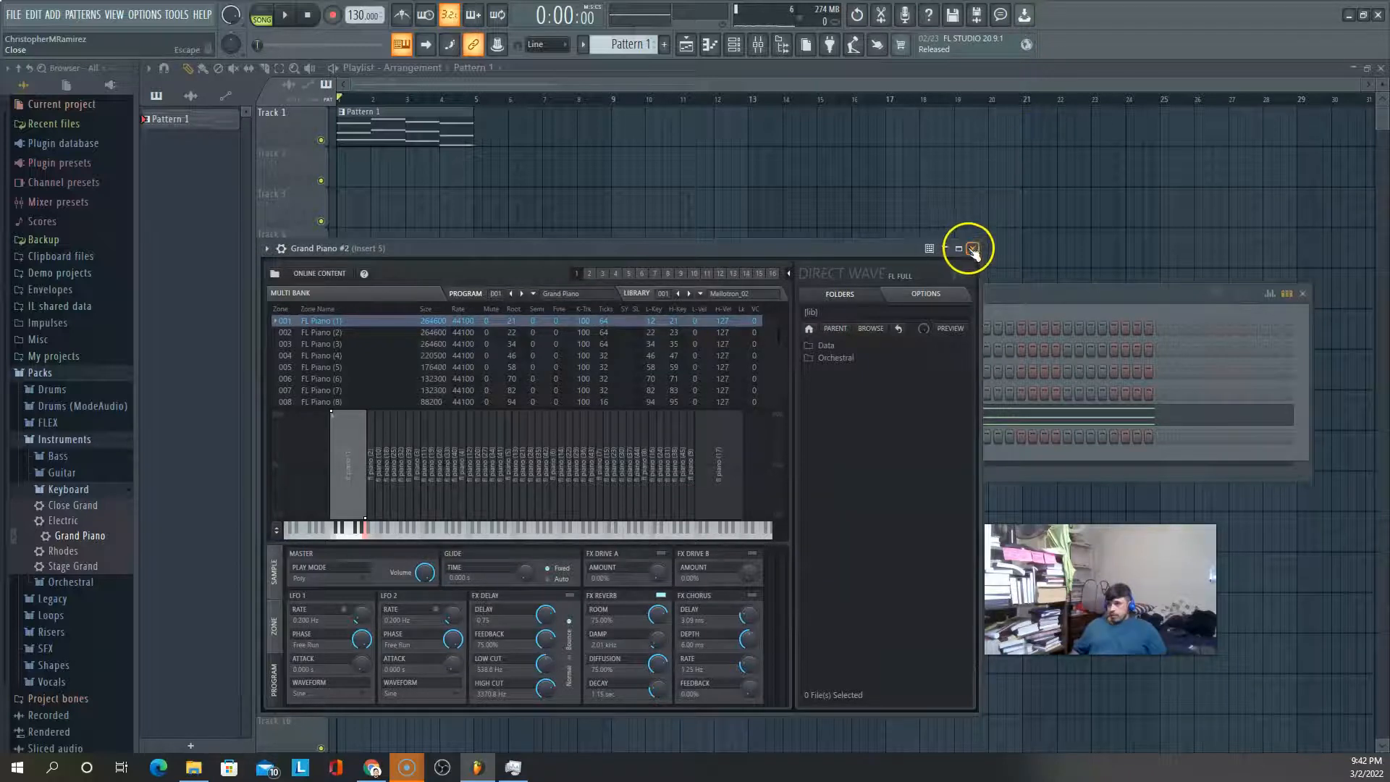
pyautogui.click(972, 249)
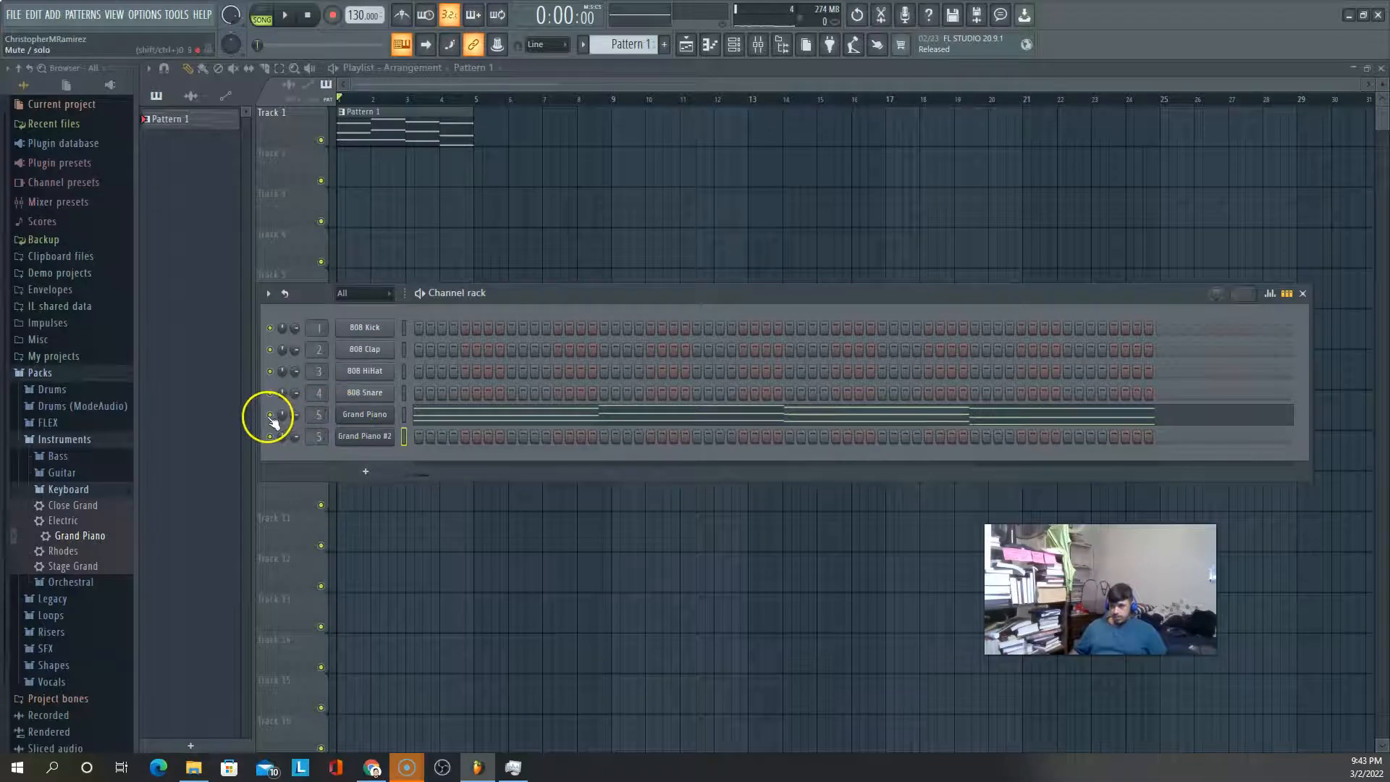
# Mute the original Grand Piano channel and copy its notes
pyautogui.click(377, 414)
pyautogui.rightClick(367, 411)
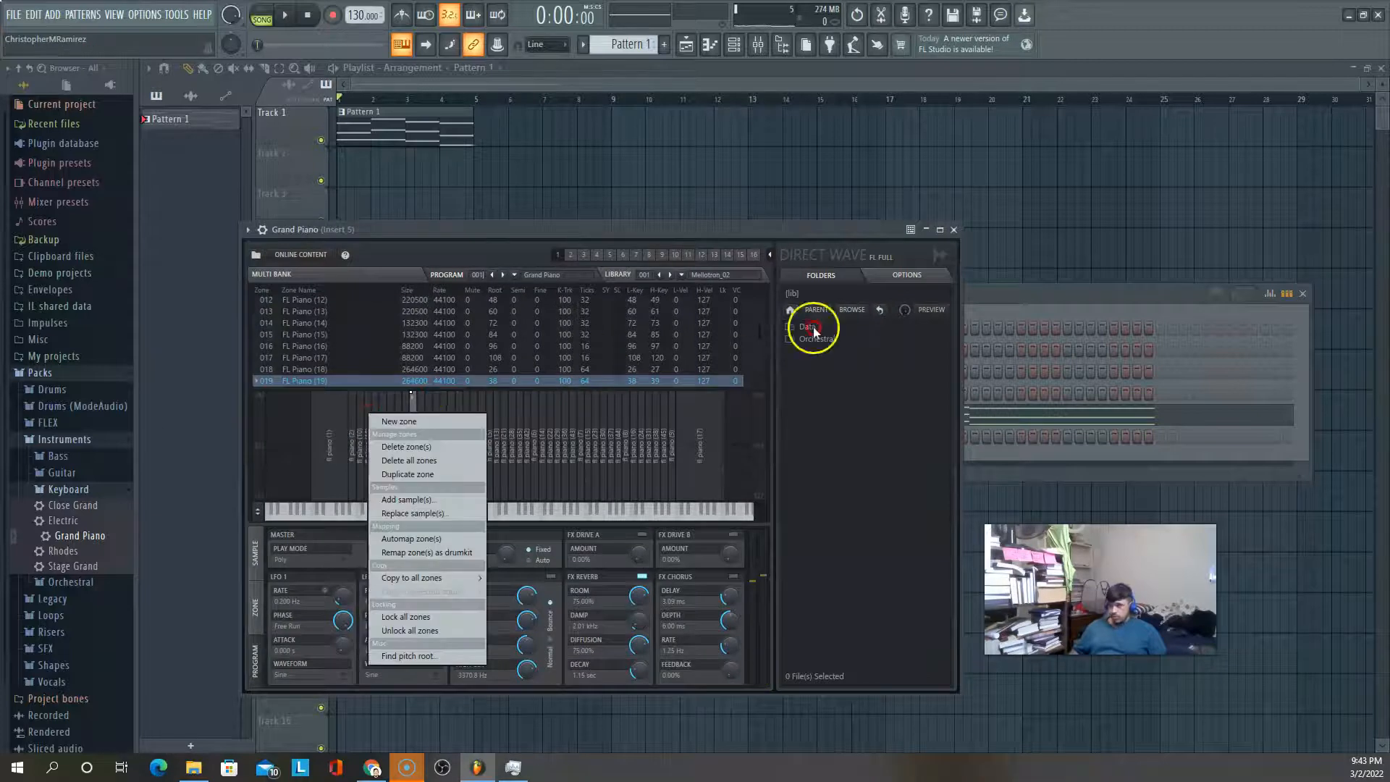
pyautogui.click(954, 230)
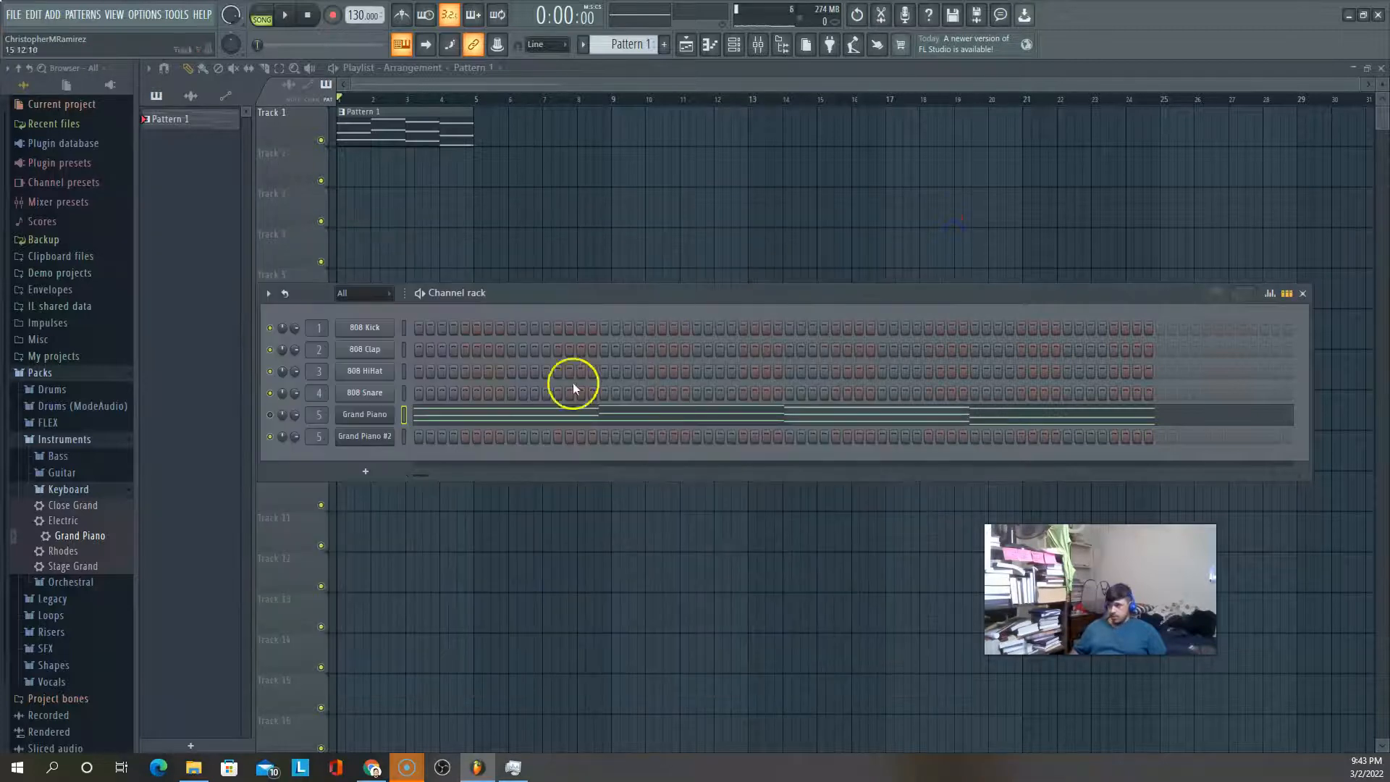
pyautogui.rightClick(344, 418)
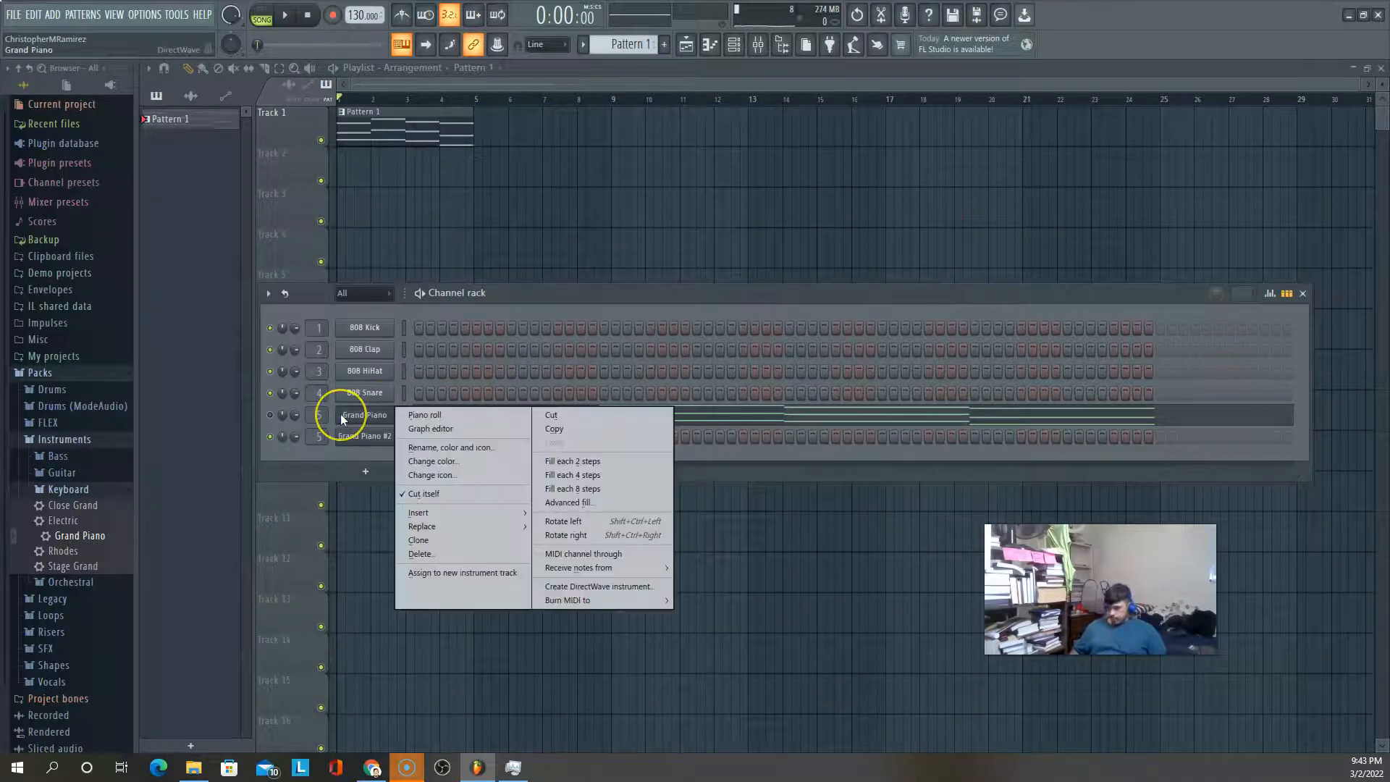
pyautogui.click(555, 429)
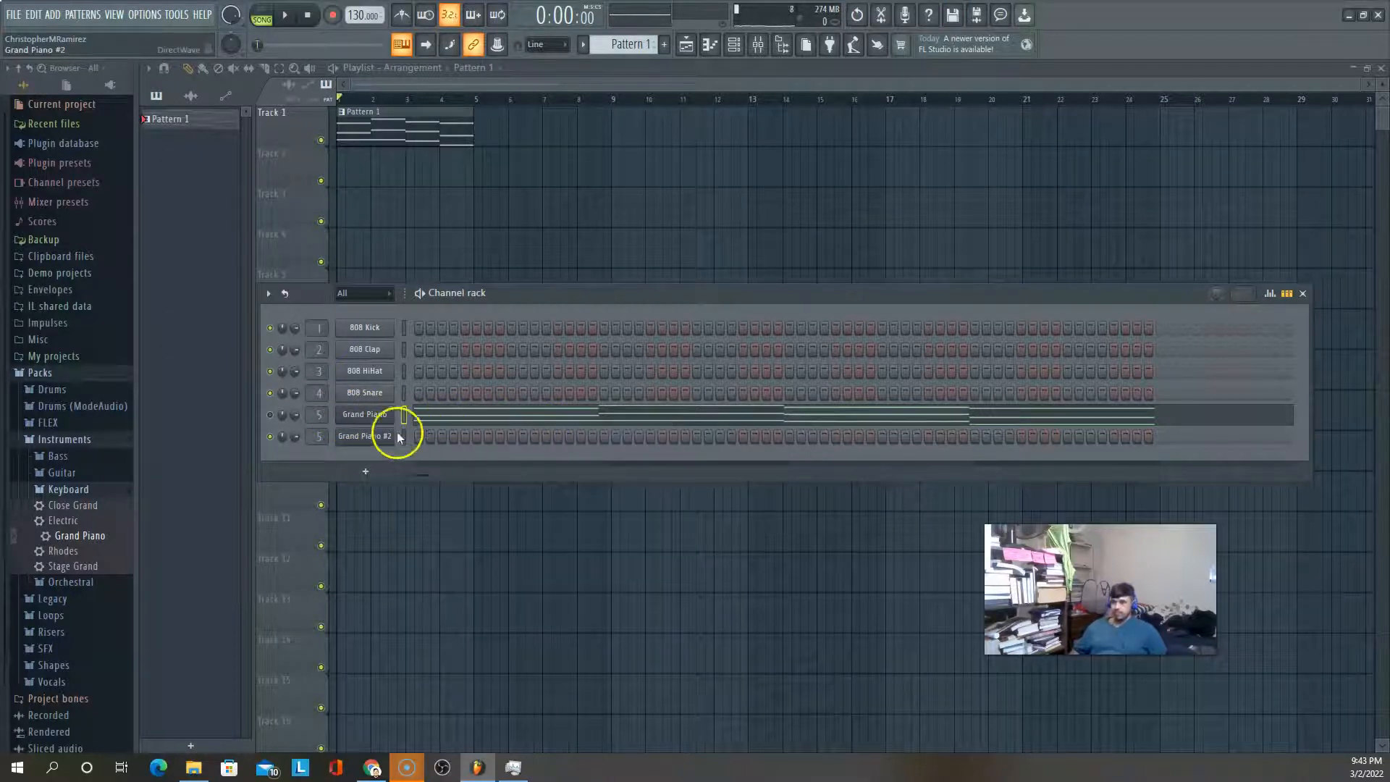
# Paste the copied chord notes into the Grand Piano #2 channel and close the channel rack
pyautogui.click(370, 436)
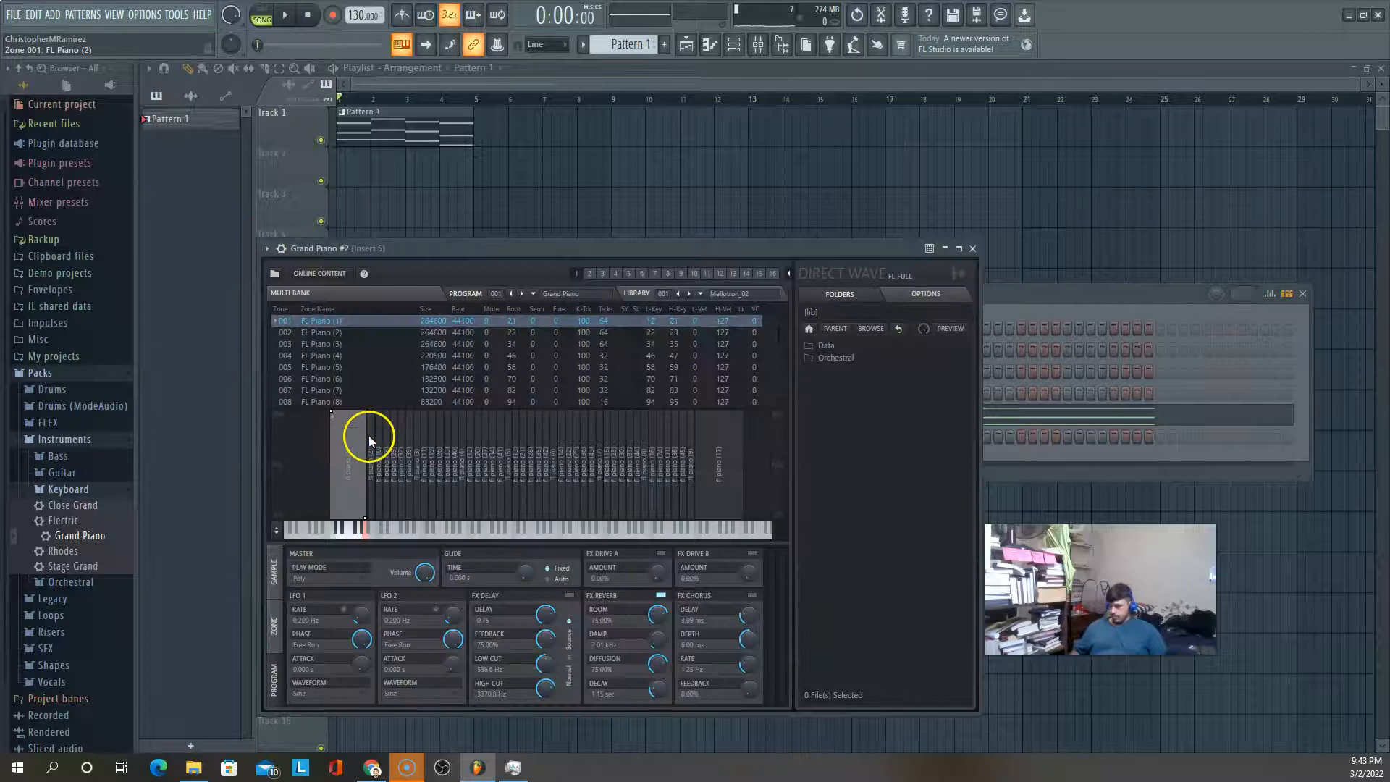
pyautogui.click(972, 248)
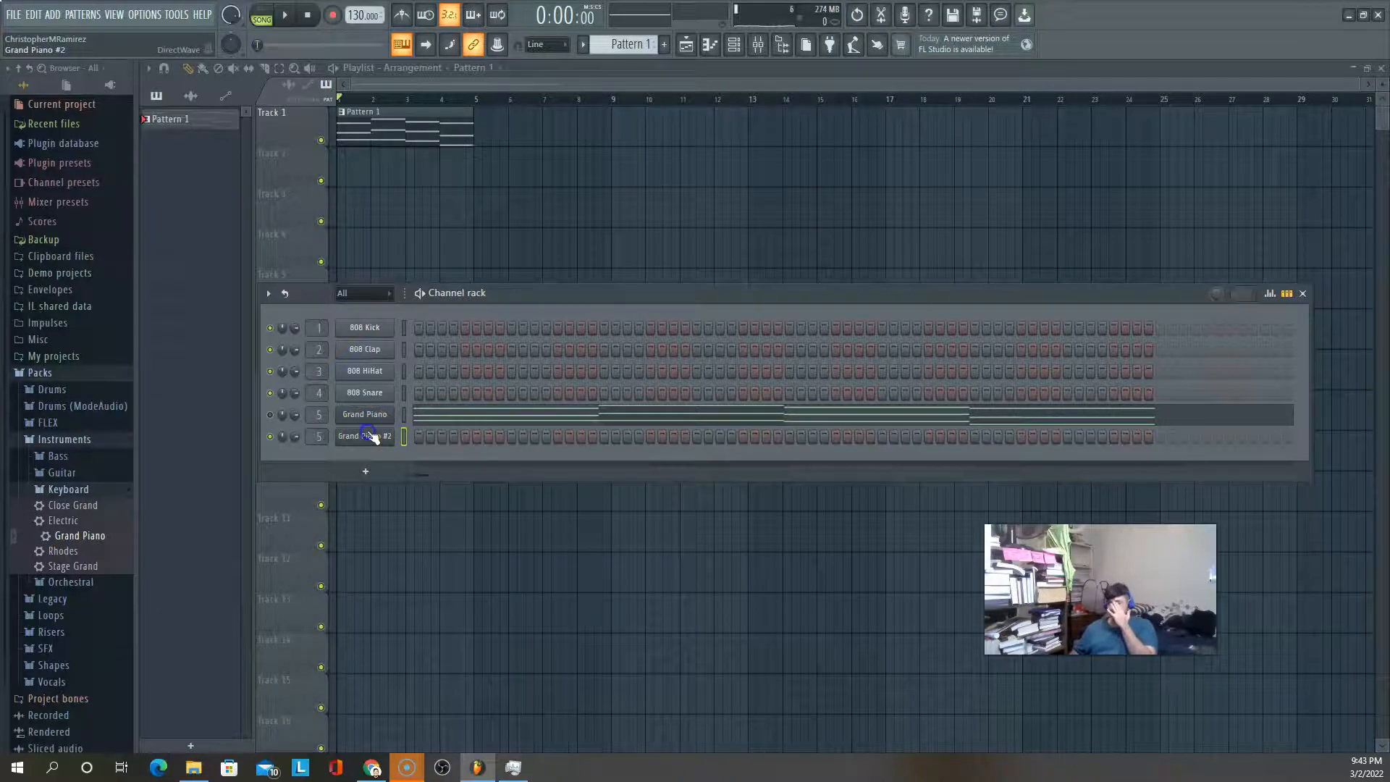
pyautogui.click(371, 437)
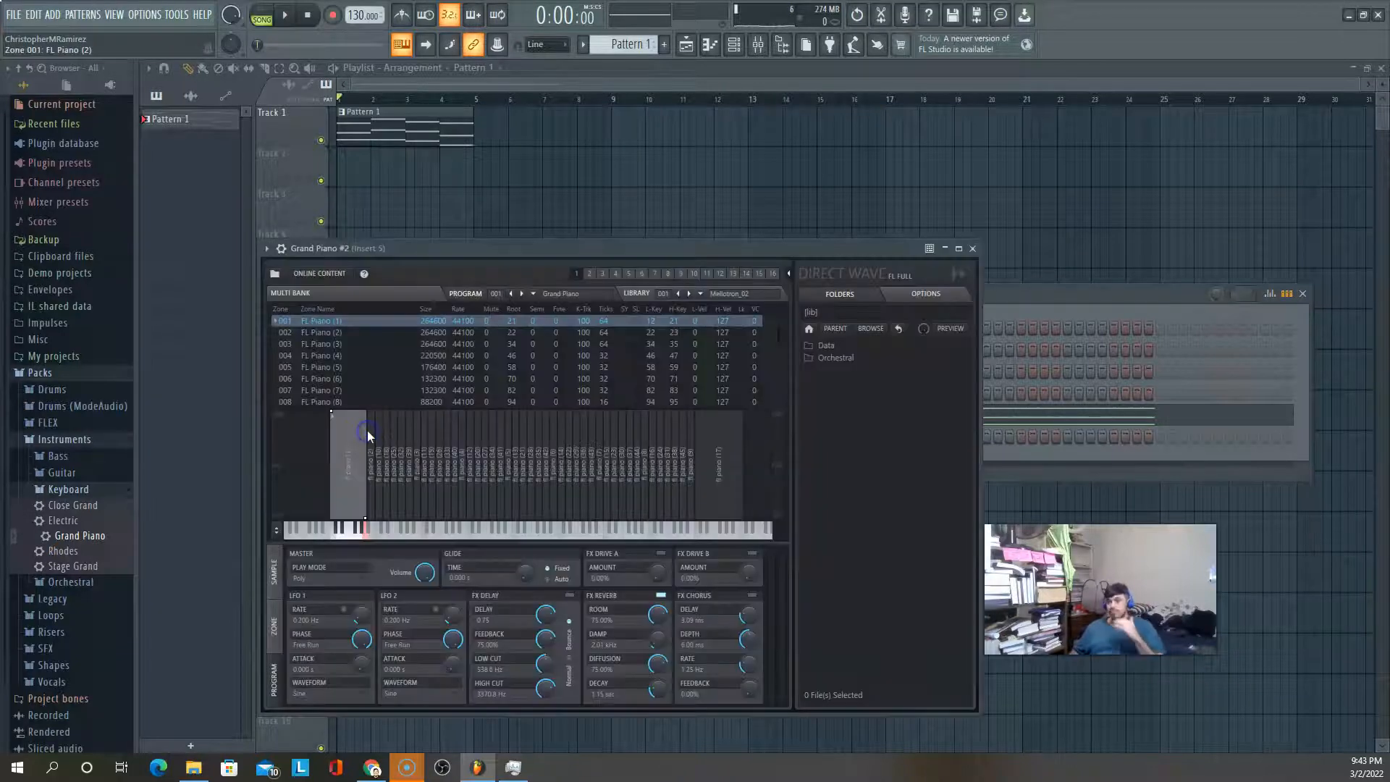
pyautogui.click(972, 248)
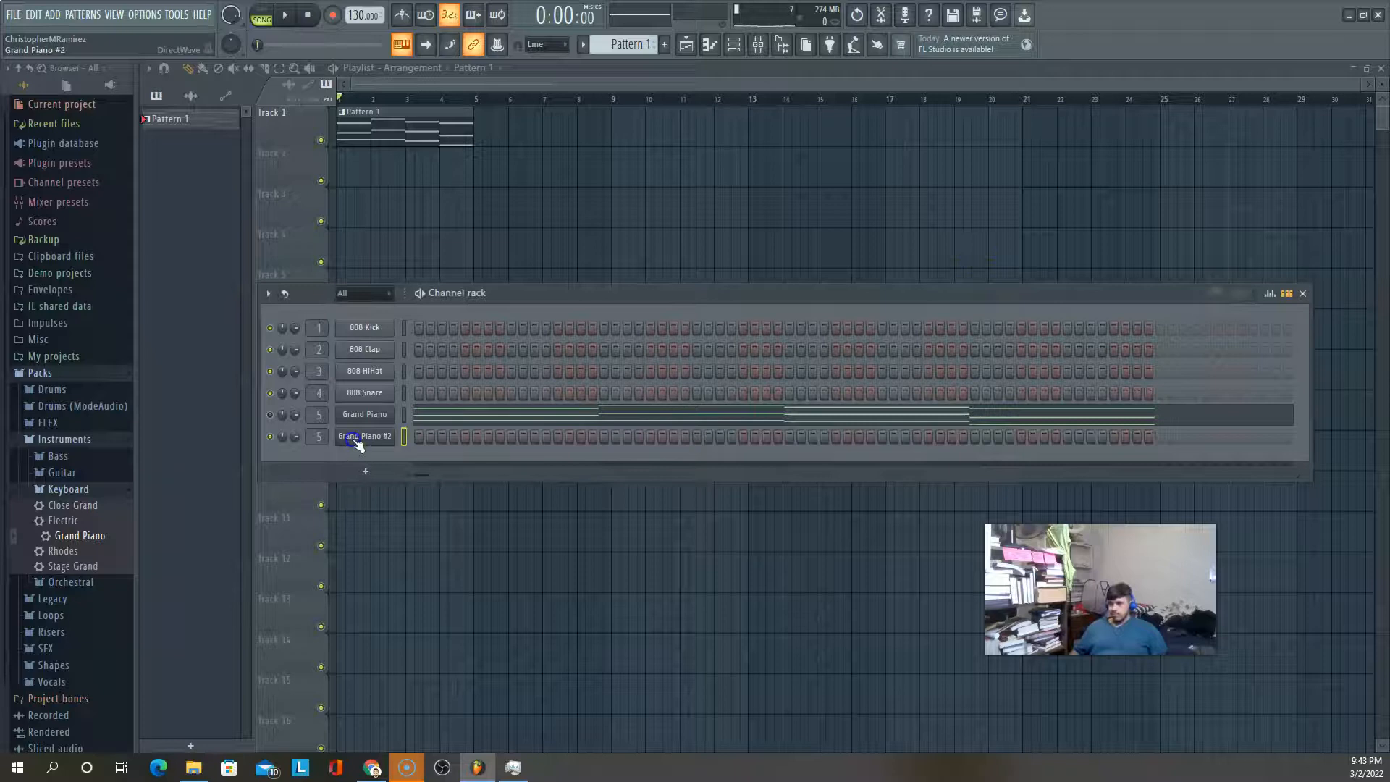
pyautogui.rightClick(352, 438)
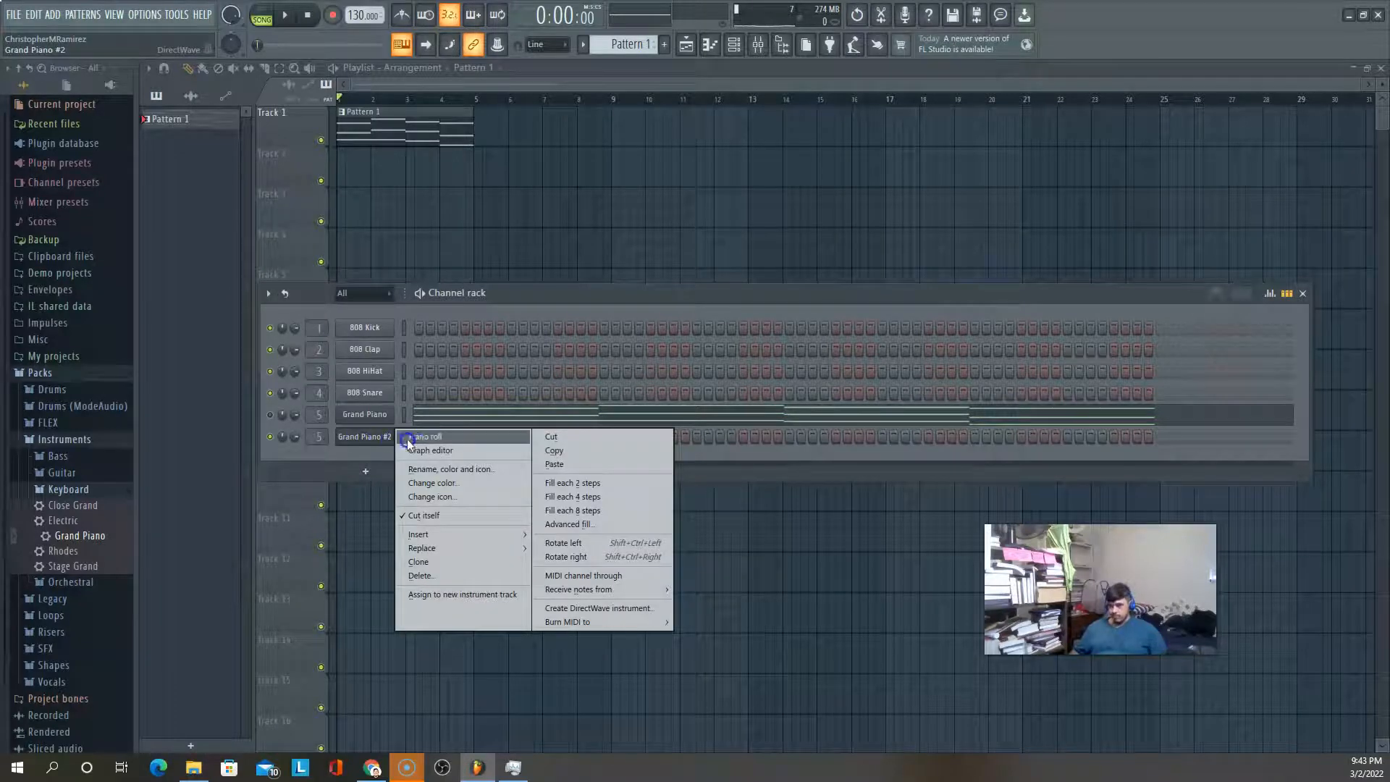
pyautogui.click(556, 464)
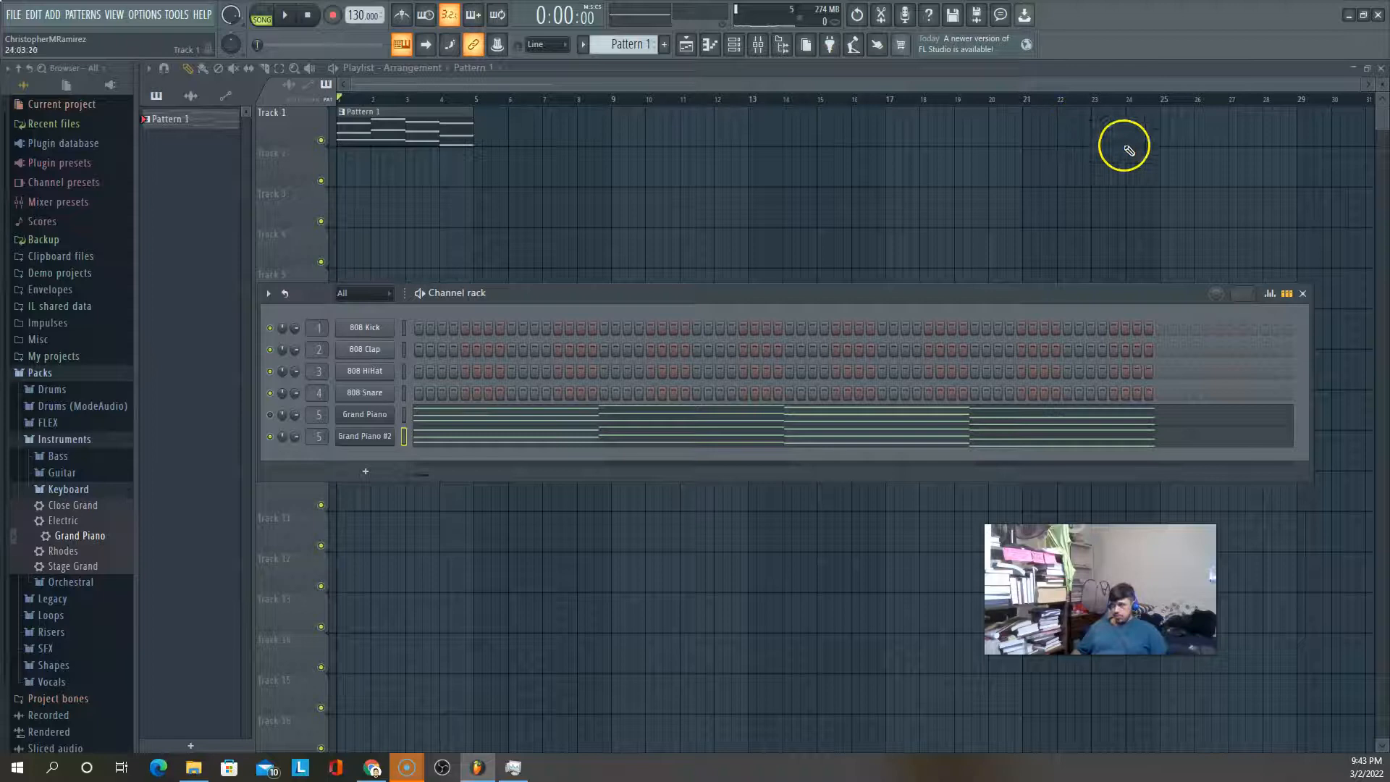
pyautogui.click(1303, 294)
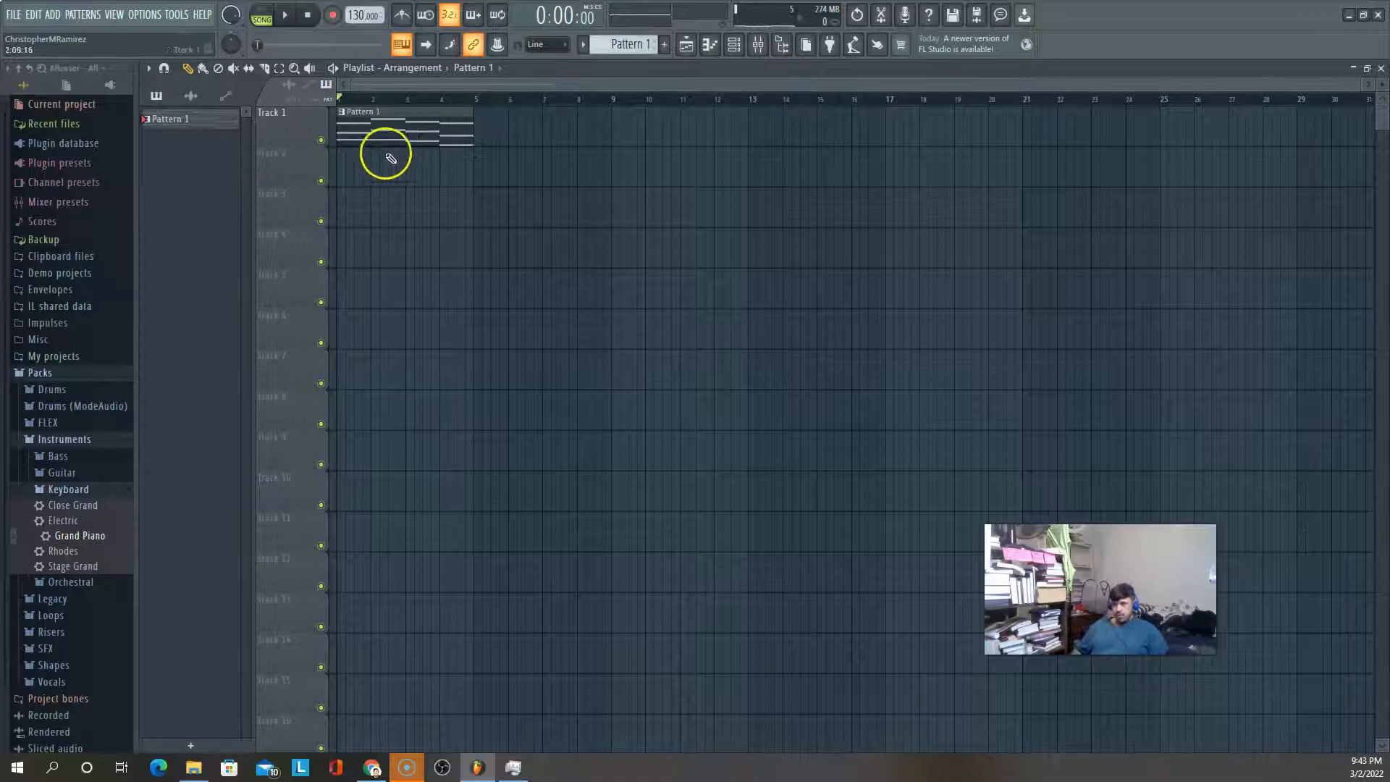
# Check the pasted chords in the piano roll of Grand Piano #2, closing it again
pyautogui.click(711, 45)
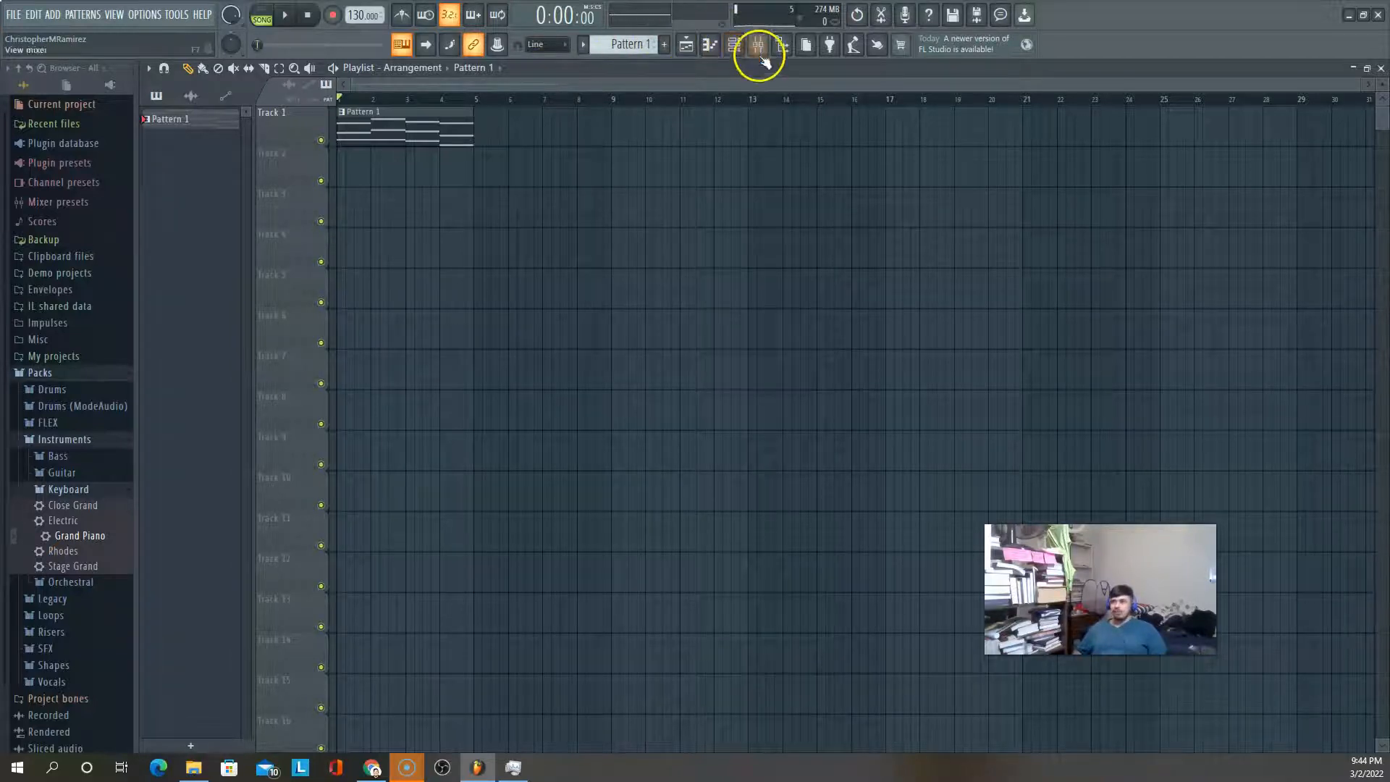
pyautogui.click(708, 45)
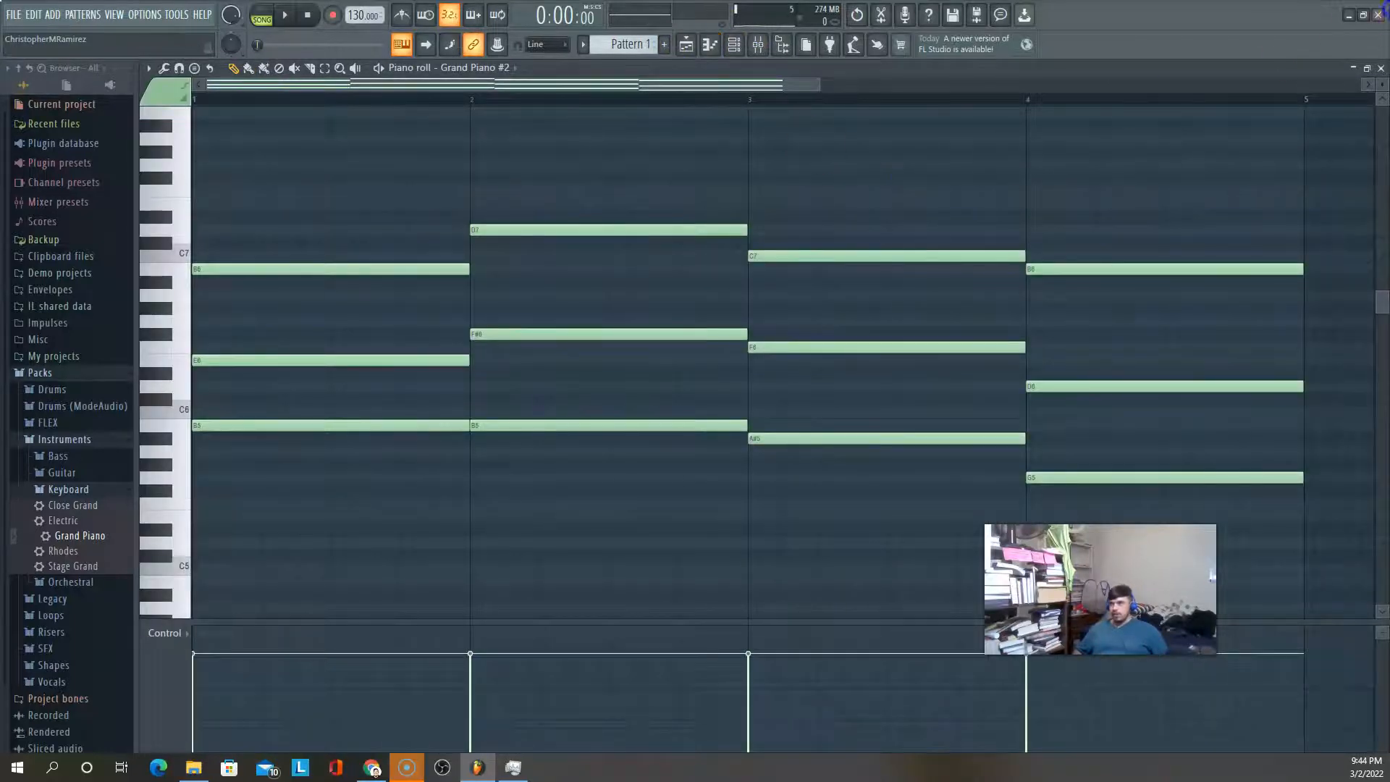
pyautogui.click(1382, 68)
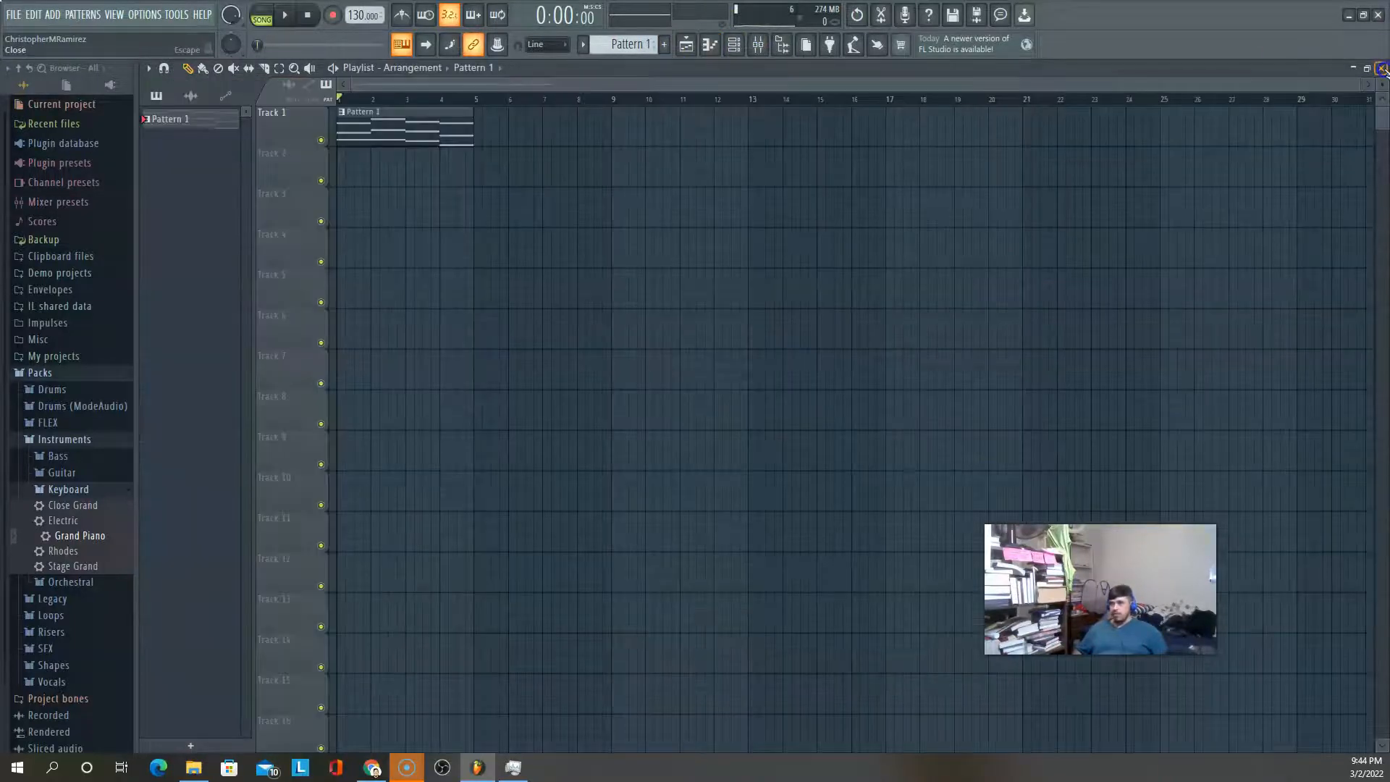
# Clear the muted original Grand Piano channel's target mixer track and play the pattern with the mixer open
pyautogui.click(736, 44)
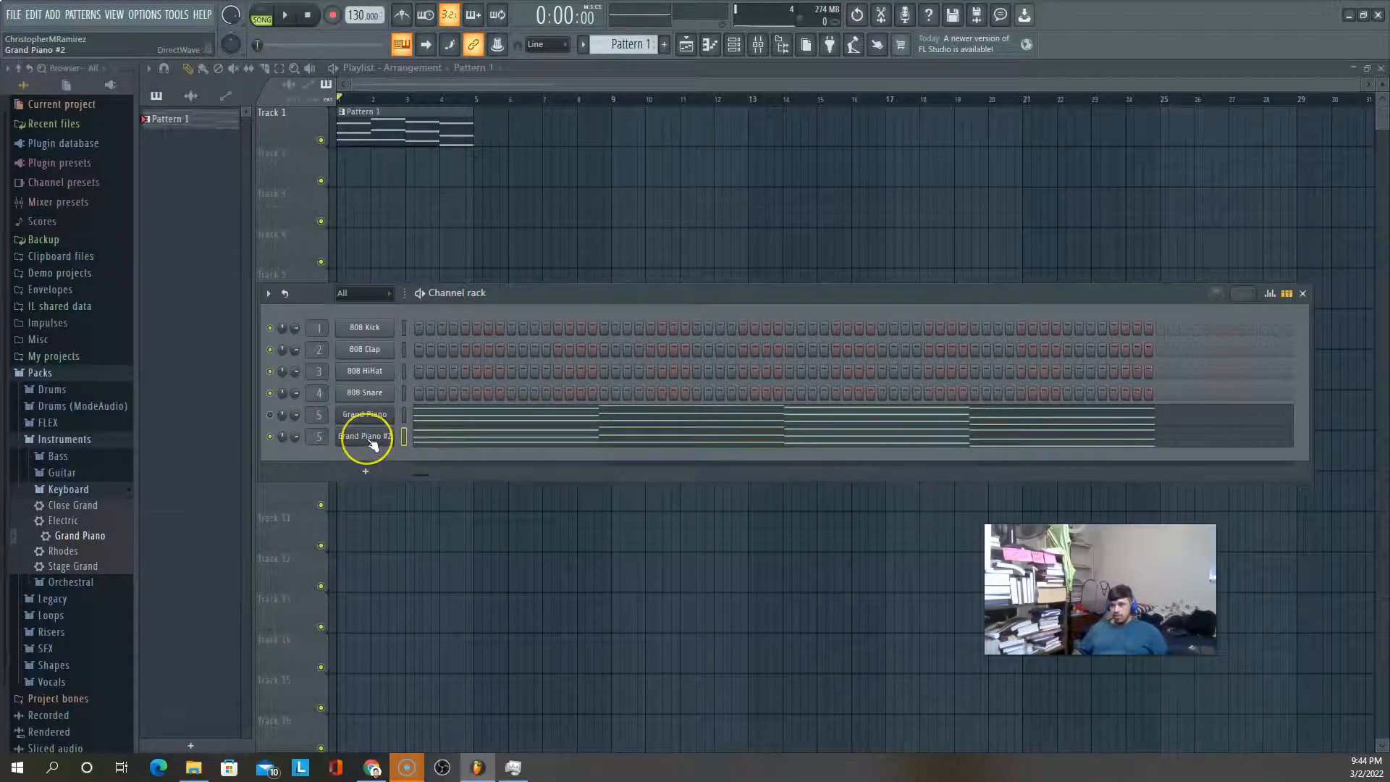
pyautogui.moveTo(317, 416); pyautogui.dragTo(264, 428)
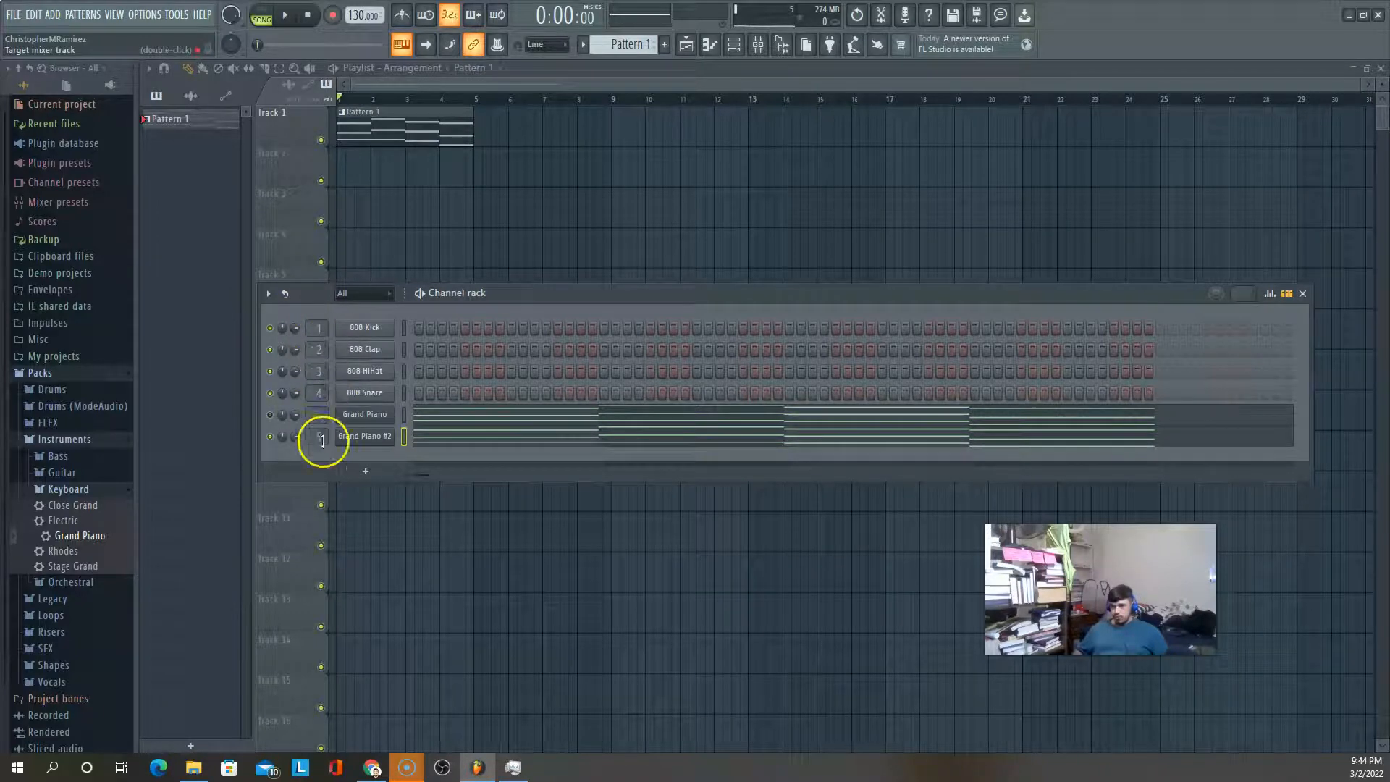
pyautogui.click(758, 45)
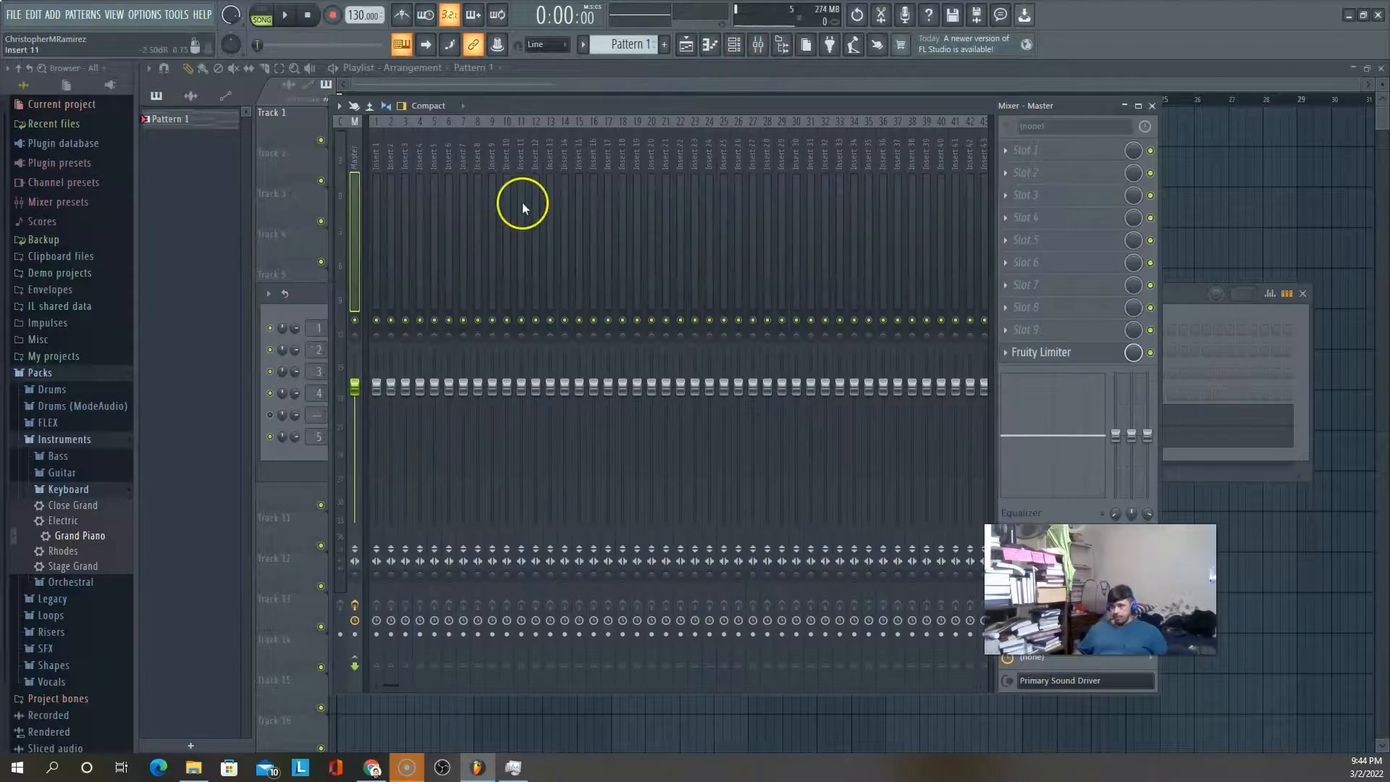
pyautogui.click(403, 174)
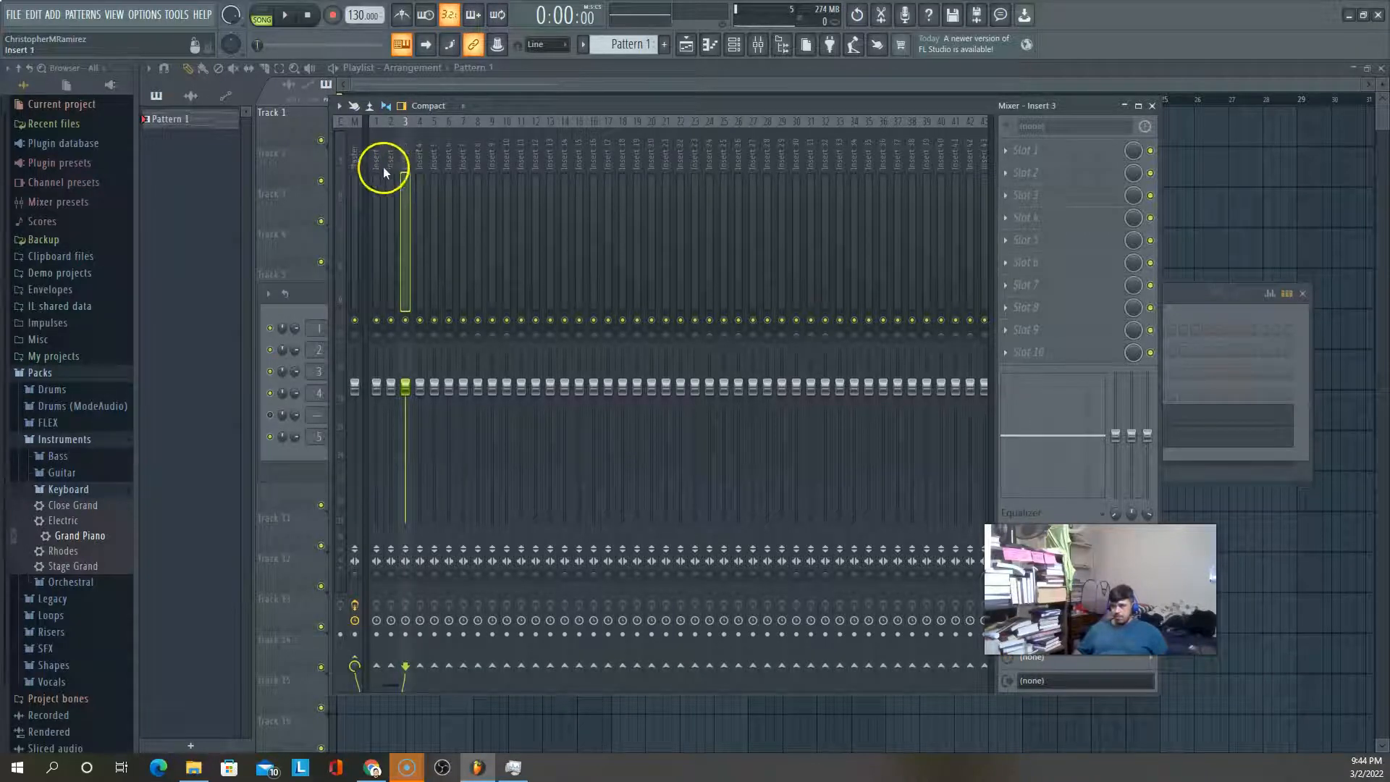
pyautogui.click(376, 170)
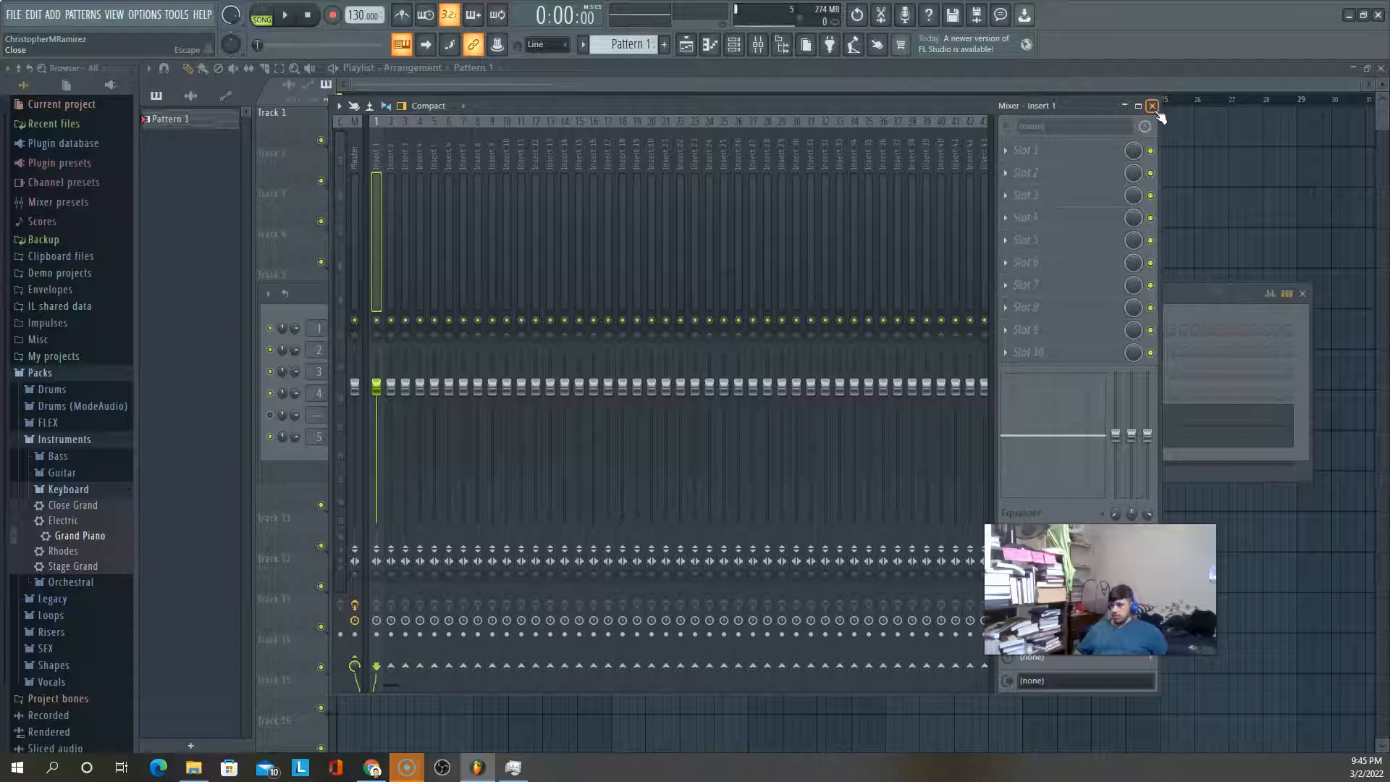
pyautogui.press('space')
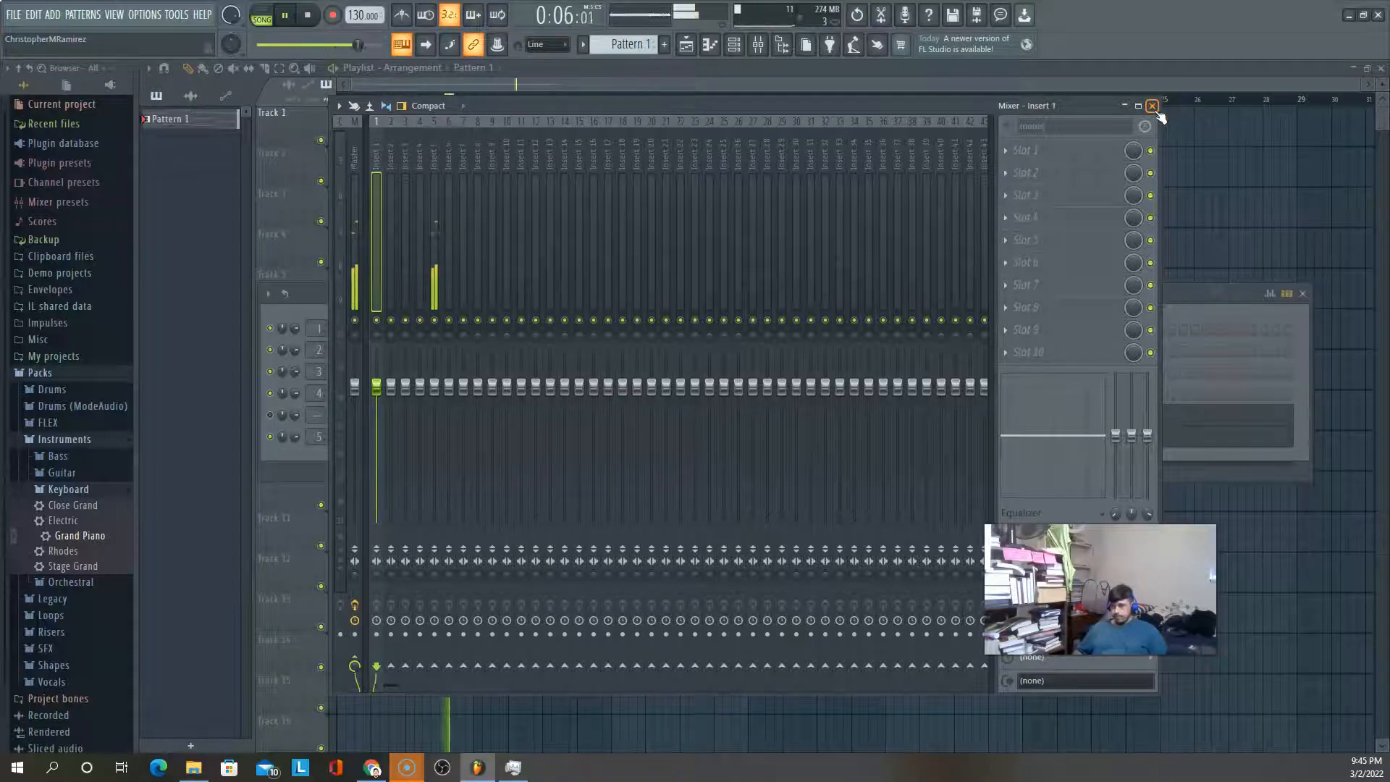
# Stop playback of the pattern and close the mixer
pyautogui.press('space')
pyautogui.click(1154, 110)
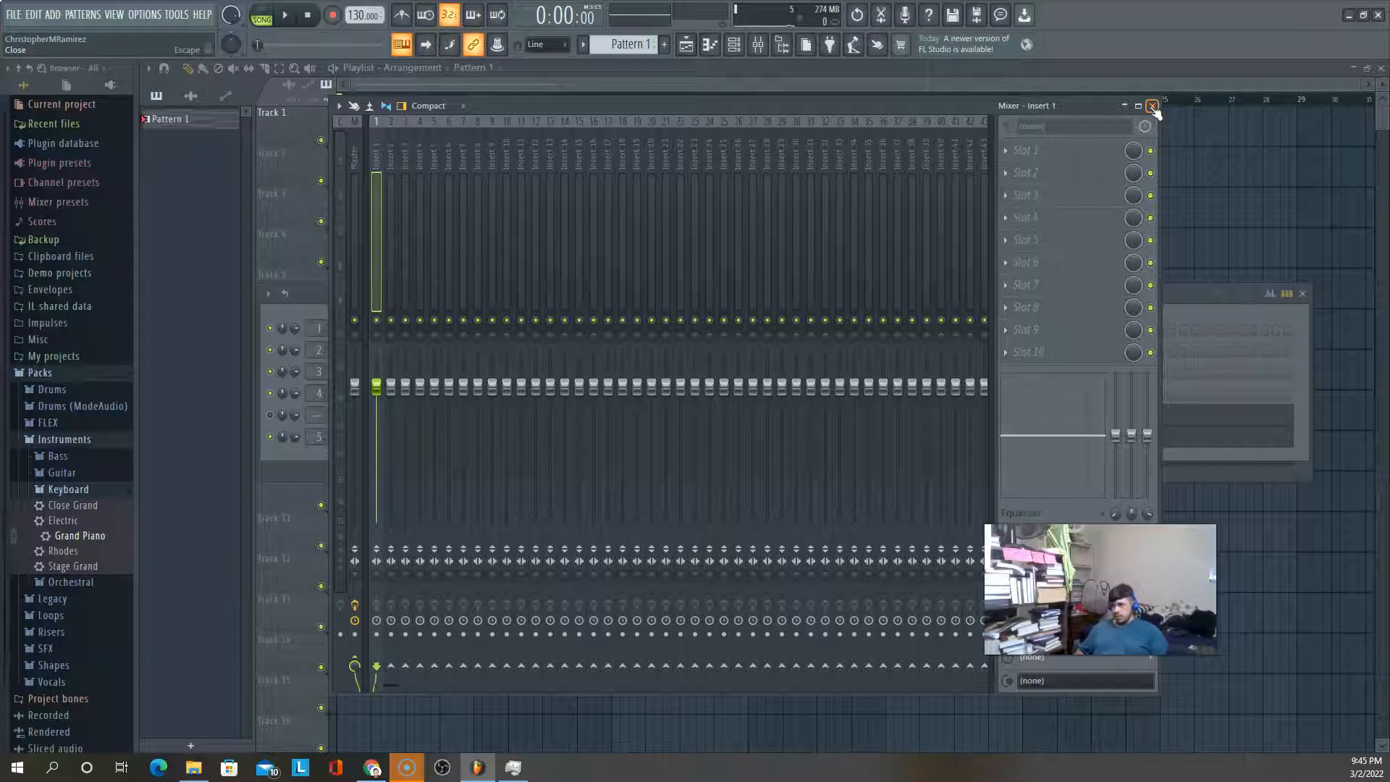
pyautogui.click(1154, 110)
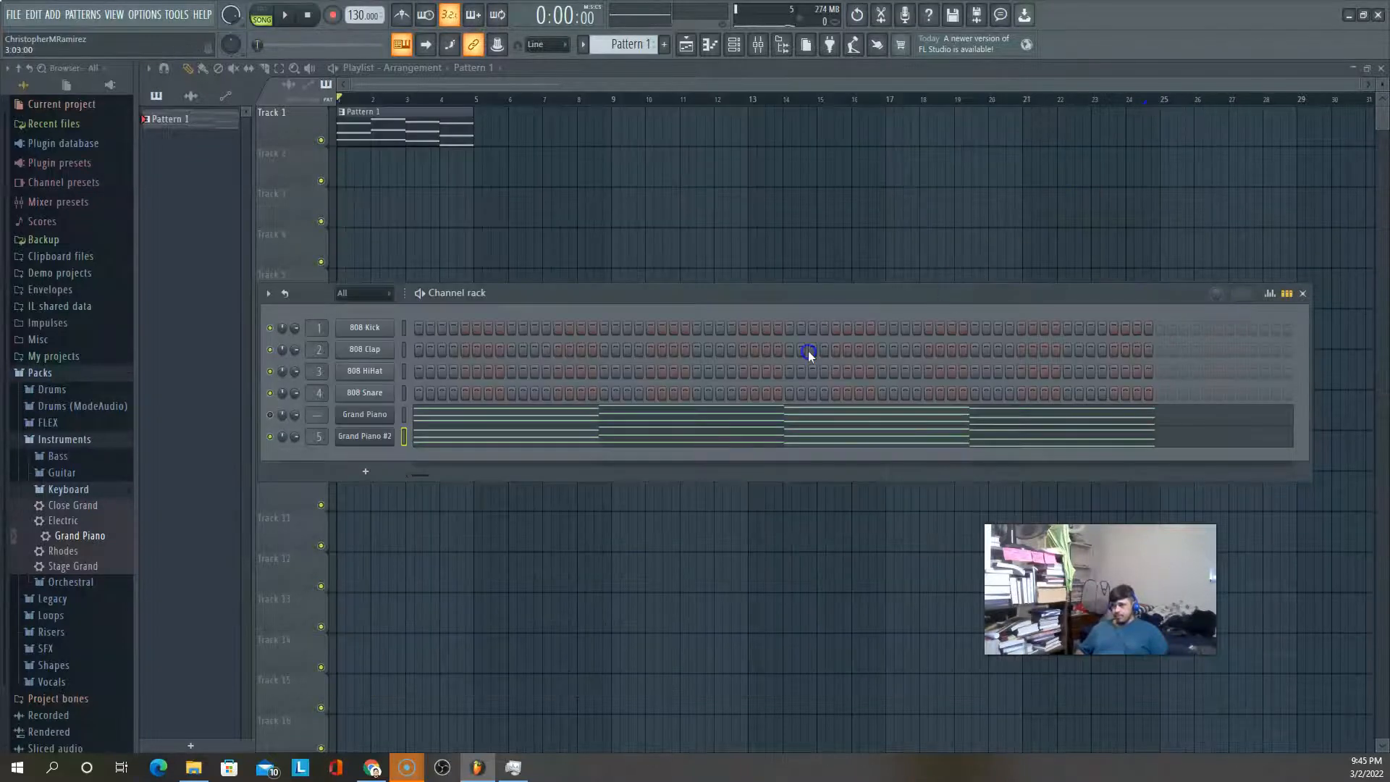
# Delete all chord notes from Grand Piano #2 in its piano roll and close the piano roll
pyautogui.click(523, 442)
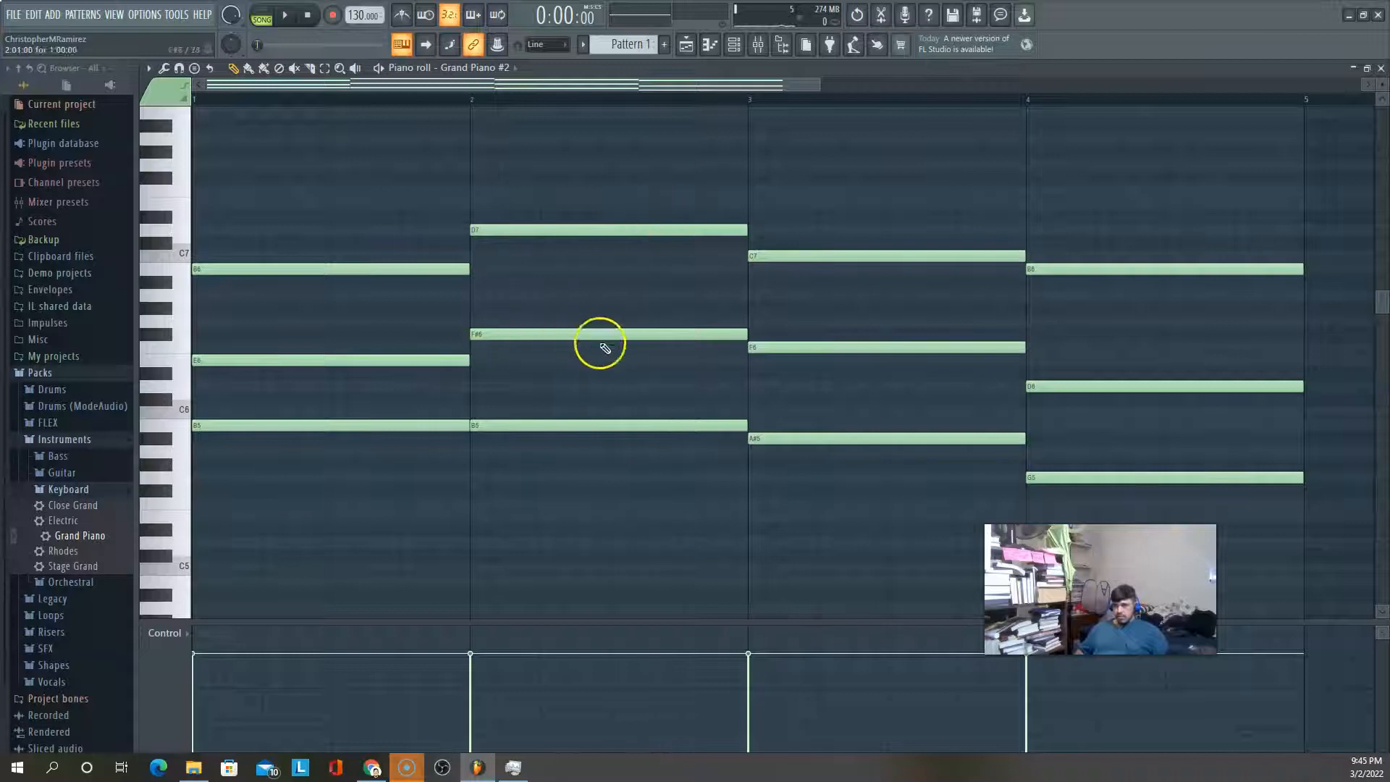
pyautogui.rightClick(1085, 268)
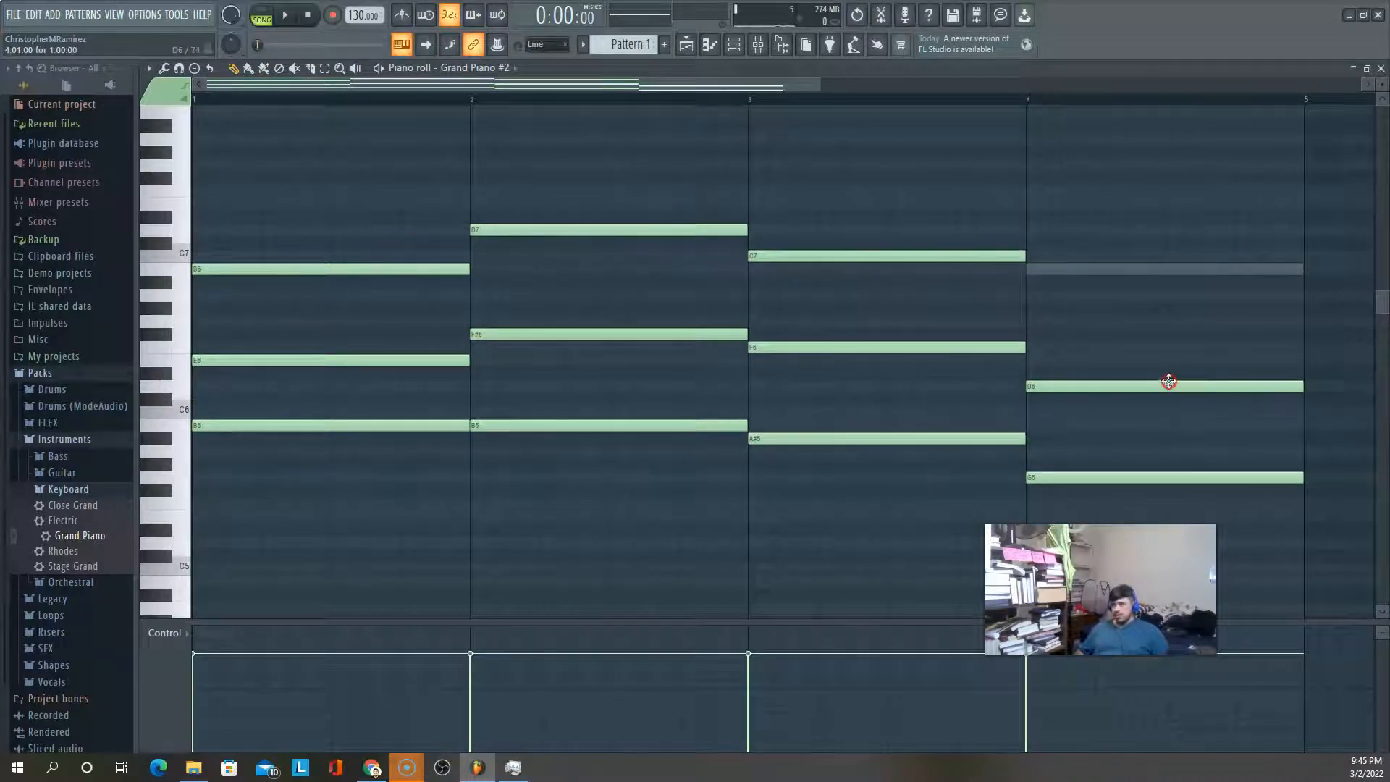
pyautogui.hotkey('ctrl', 'a')
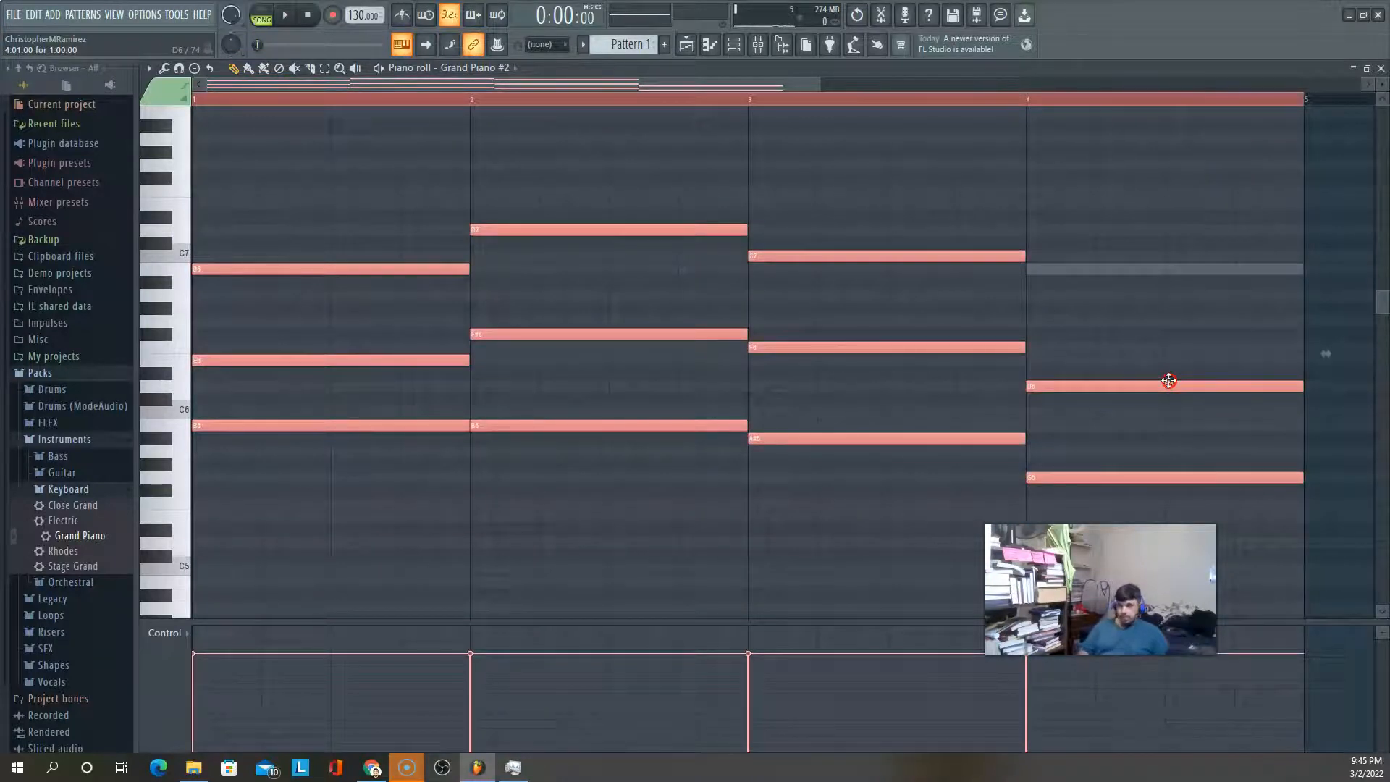
pyautogui.click(893, 205)
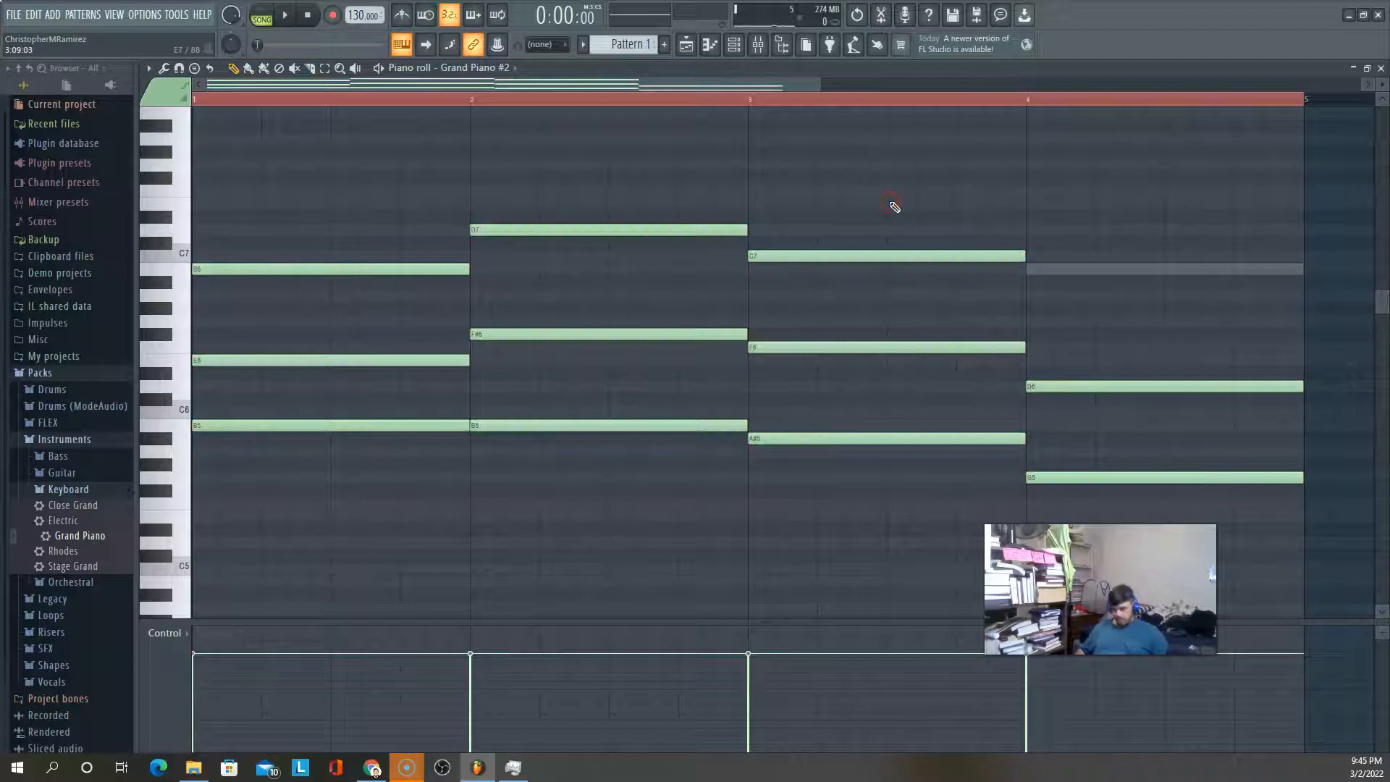
pyautogui.hotkey('ctrl', 'a')
pyautogui.press('Delete')
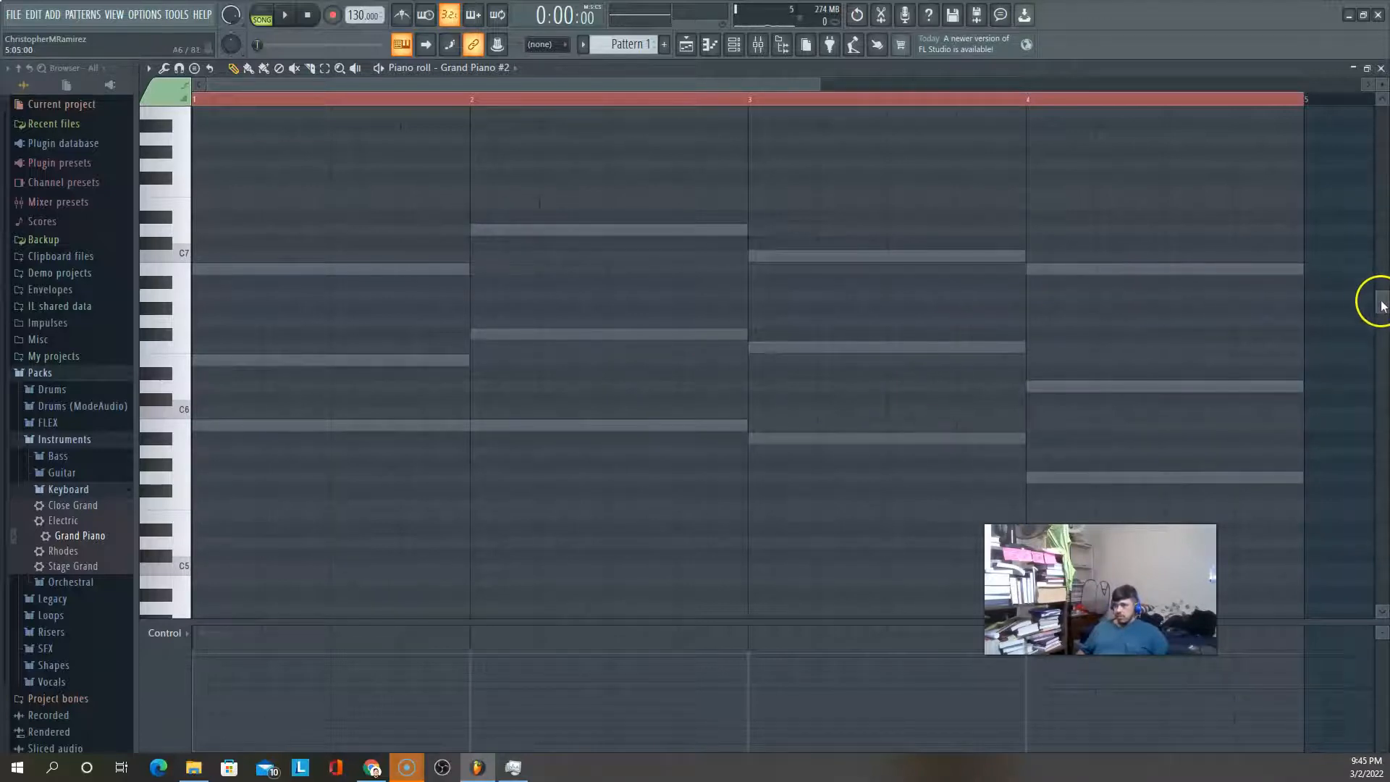
pyautogui.click(1381, 68)
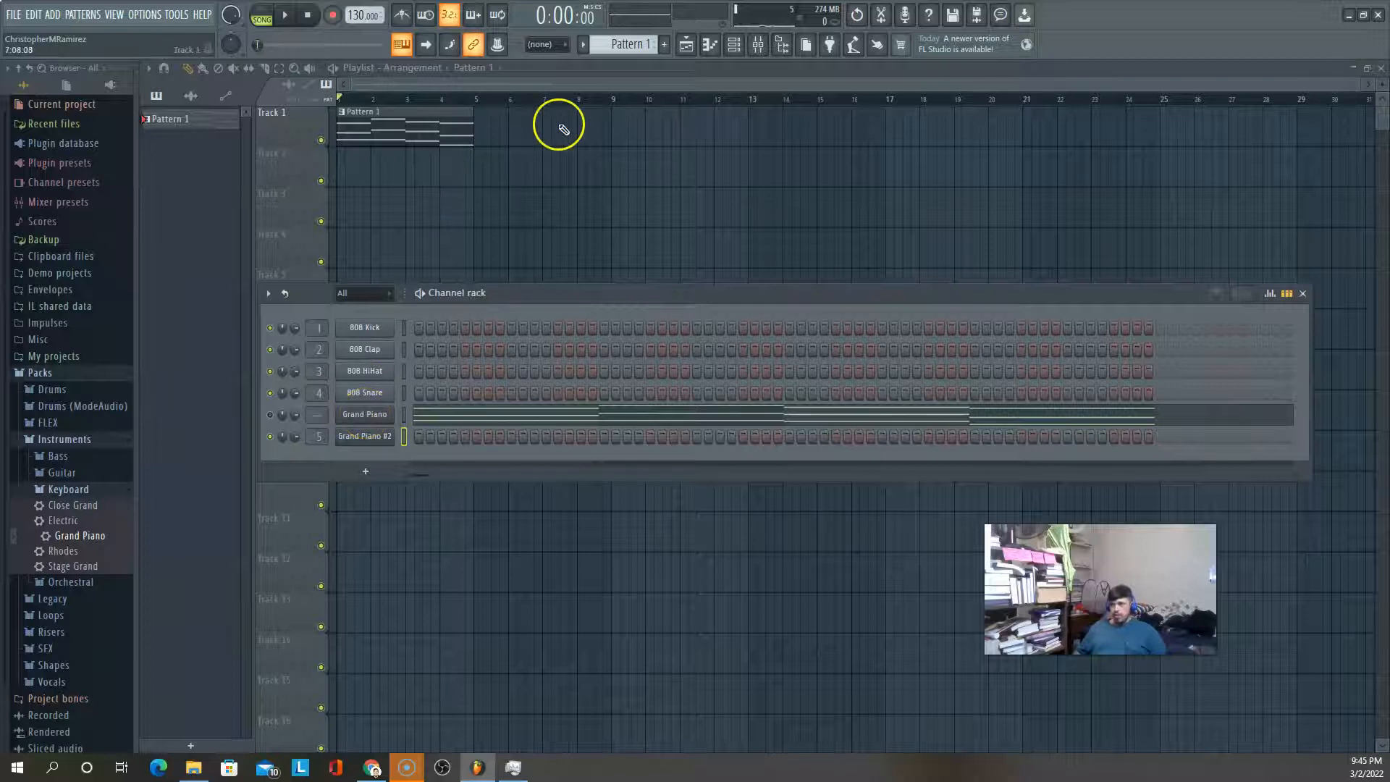
# Duplicate all four bars of chord notes in the original Grand Piano channel's piano roll
pyautogui.click(366, 415)
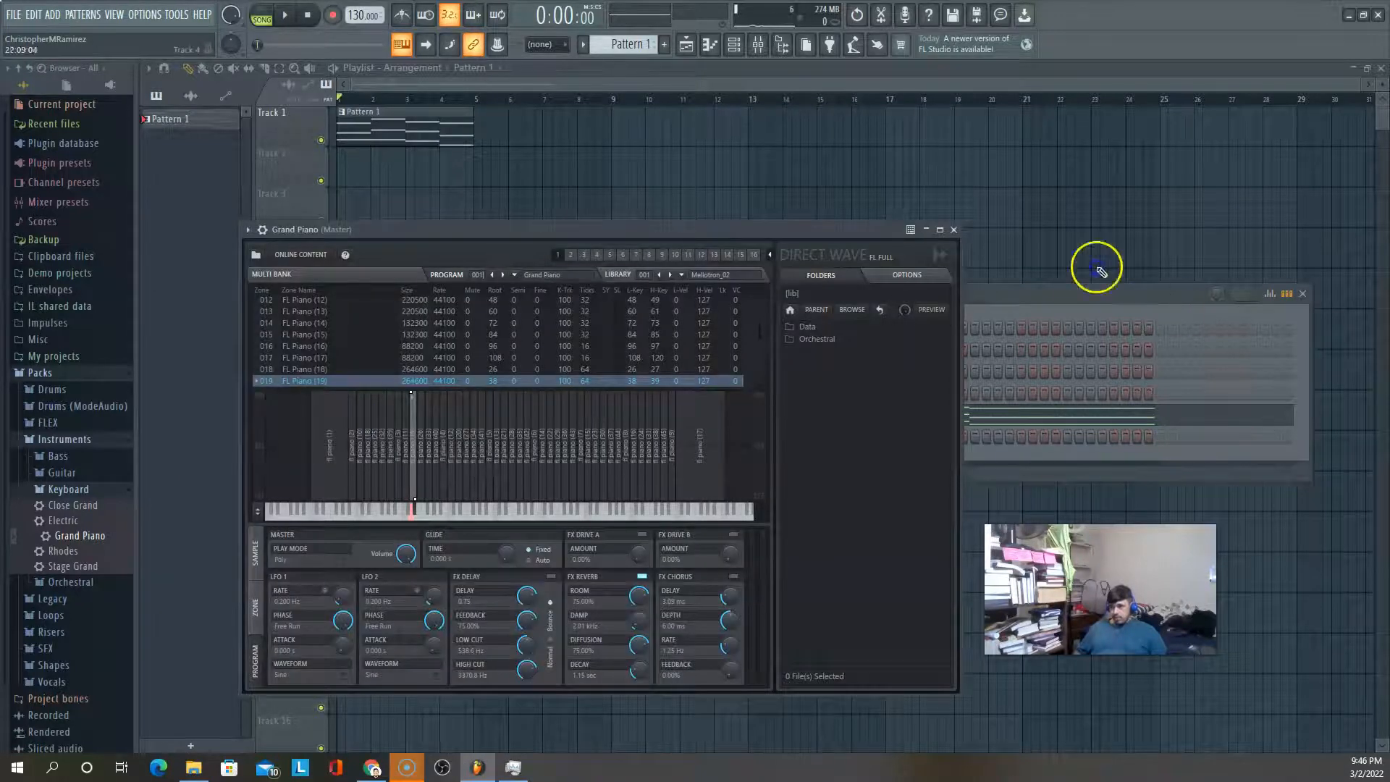
pyautogui.click(954, 230)
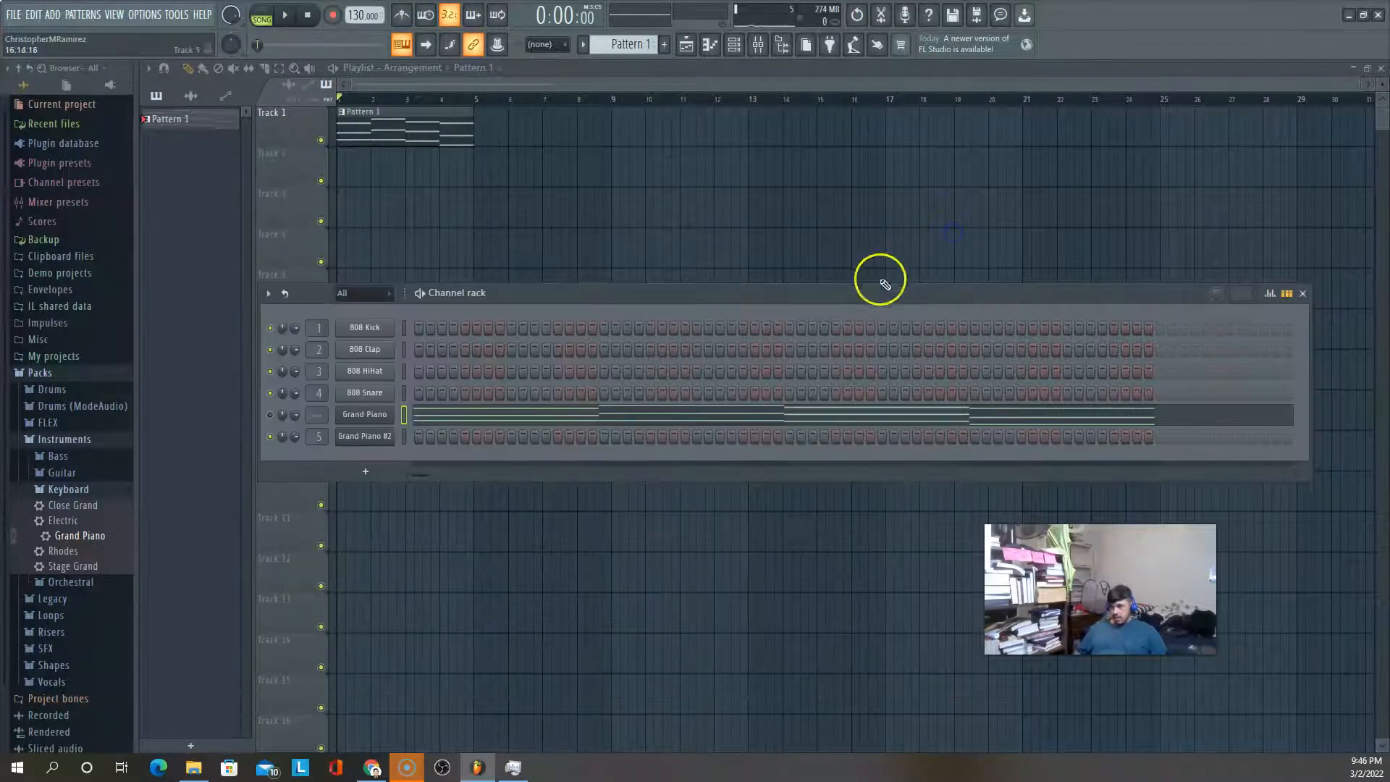
pyautogui.click(604, 423)
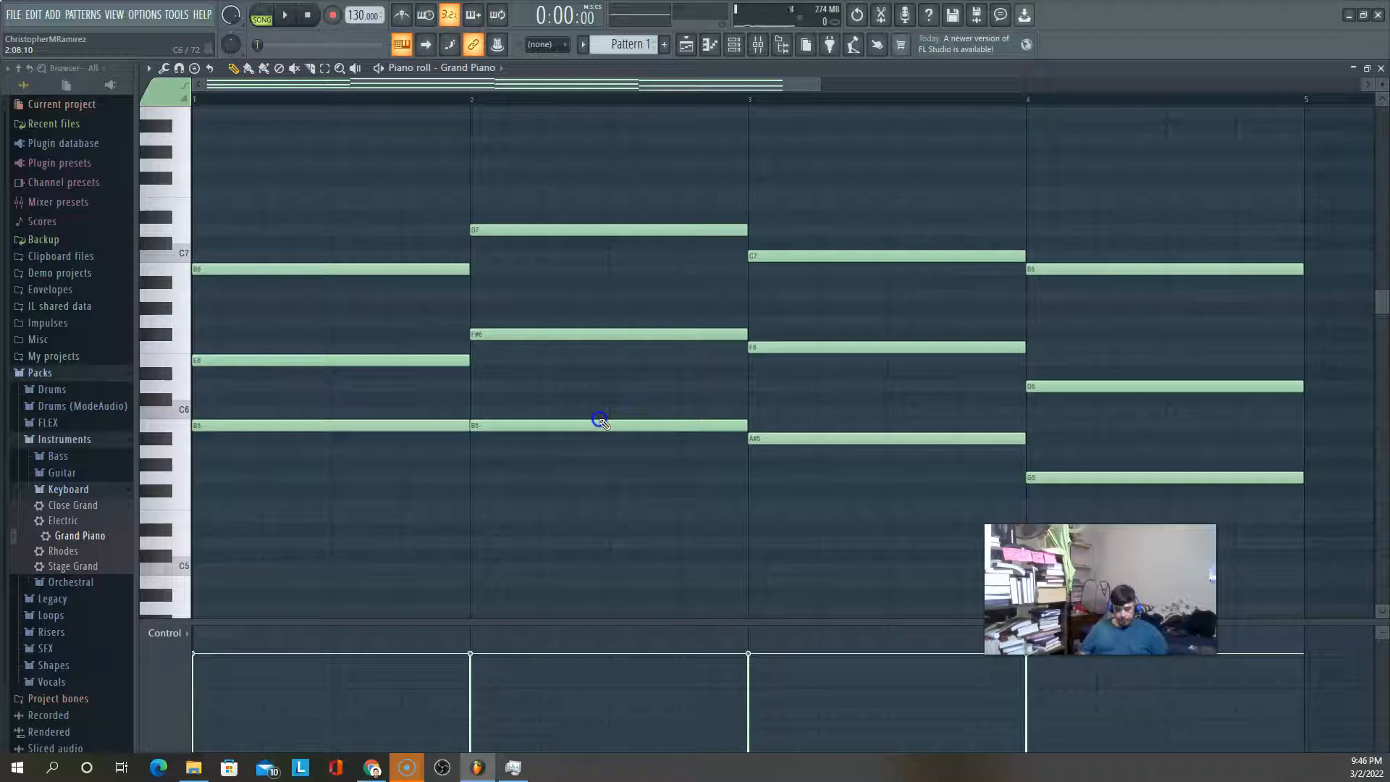
pyautogui.hotkey('ctrl', 'a')
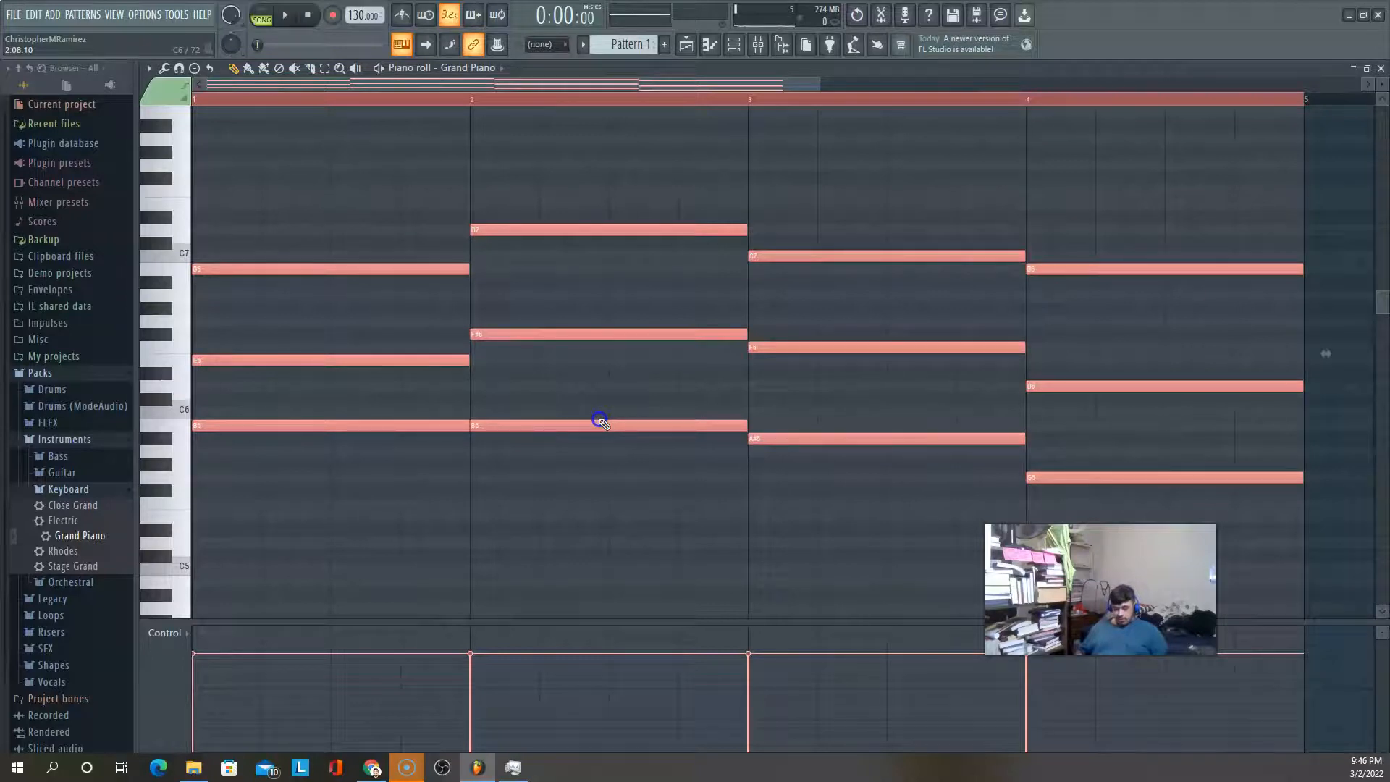
pyautogui.hotkey('shift', 'Right')
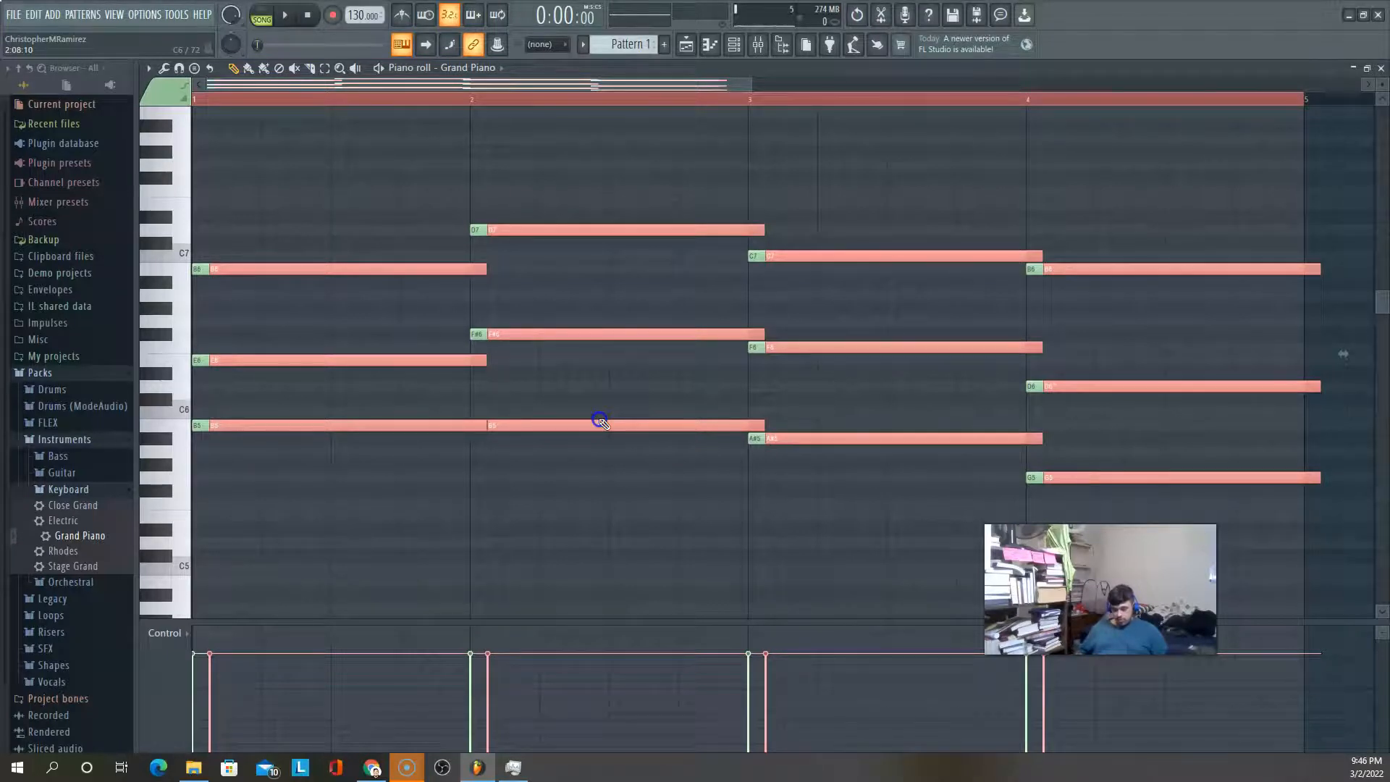
# Raise the duplicated chord notes by one octave and align them with the starts of the bars
pyautogui.hotkey('ctrl', 'Up')
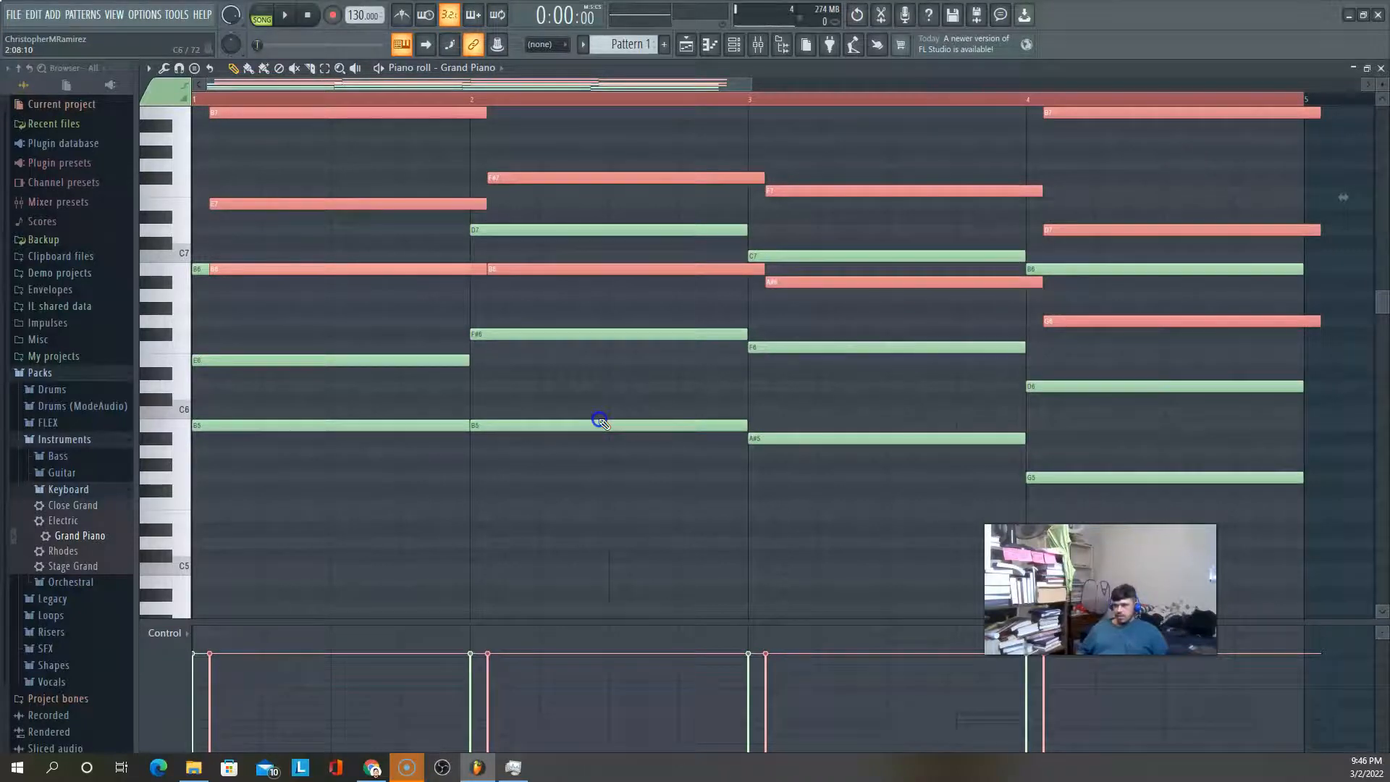
pyautogui.hotkey('ctrl', 'Down')
pyautogui.hotkey('ctrl', 'Up')
pyautogui.hotkey('ctrl', 'Down')
pyautogui.hotkey('ctrl', 'Up')
pyautogui.moveTo(446, 199); pyautogui.dragTo(420, 199)
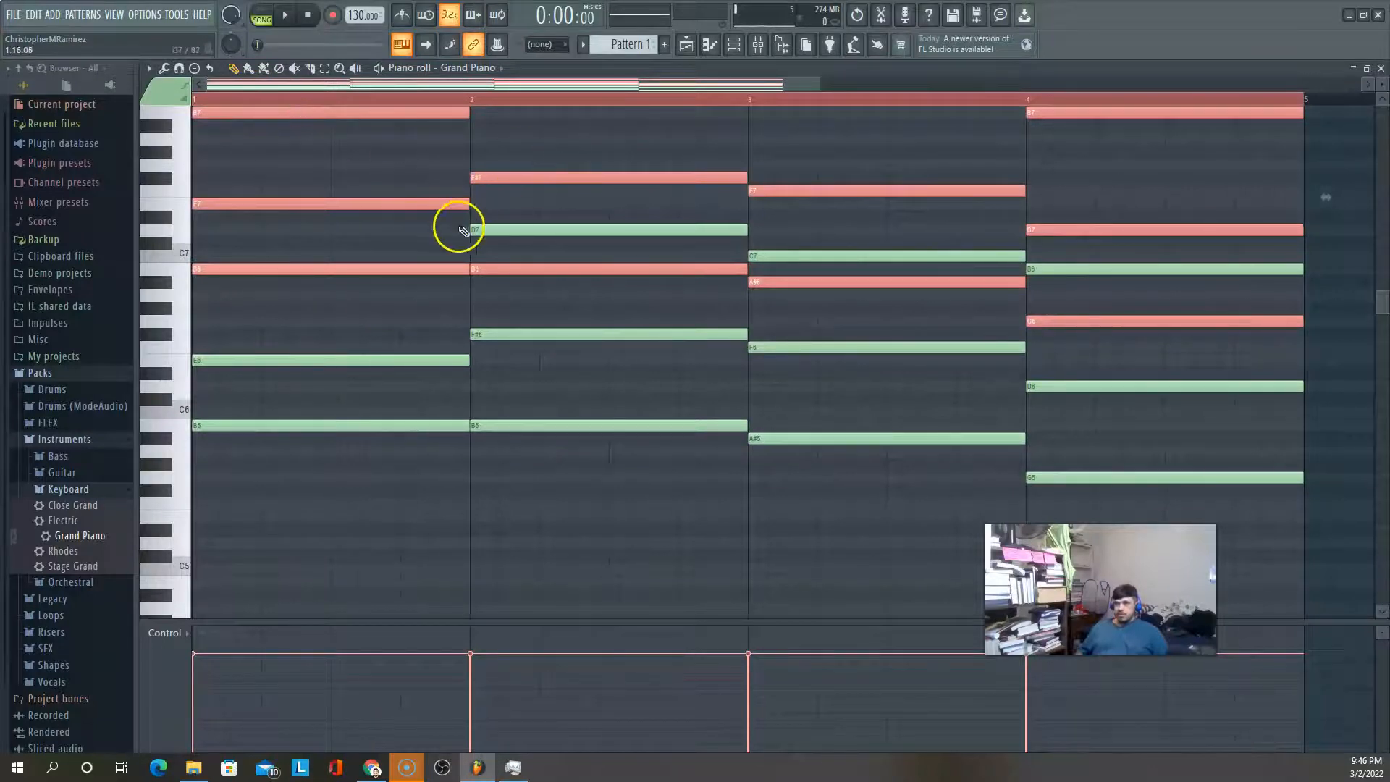
pyautogui.moveTo(447, 201)
pyautogui.mouseDown()
pyautogui.moveTo(471, 203)
pyautogui.moveTo(445, 206)
pyautogui.mouseUp()
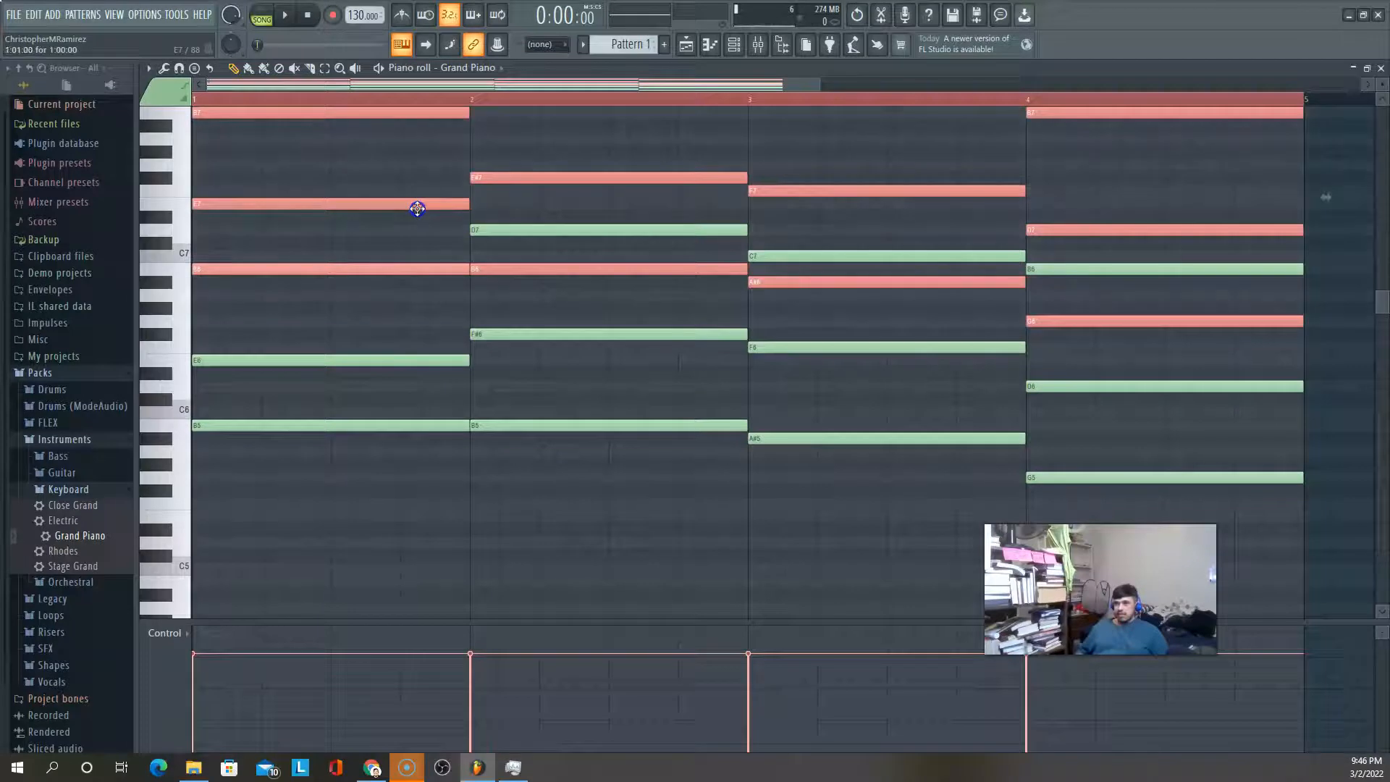
# Set the main grid snap to Line
pyautogui.click(565, 47)
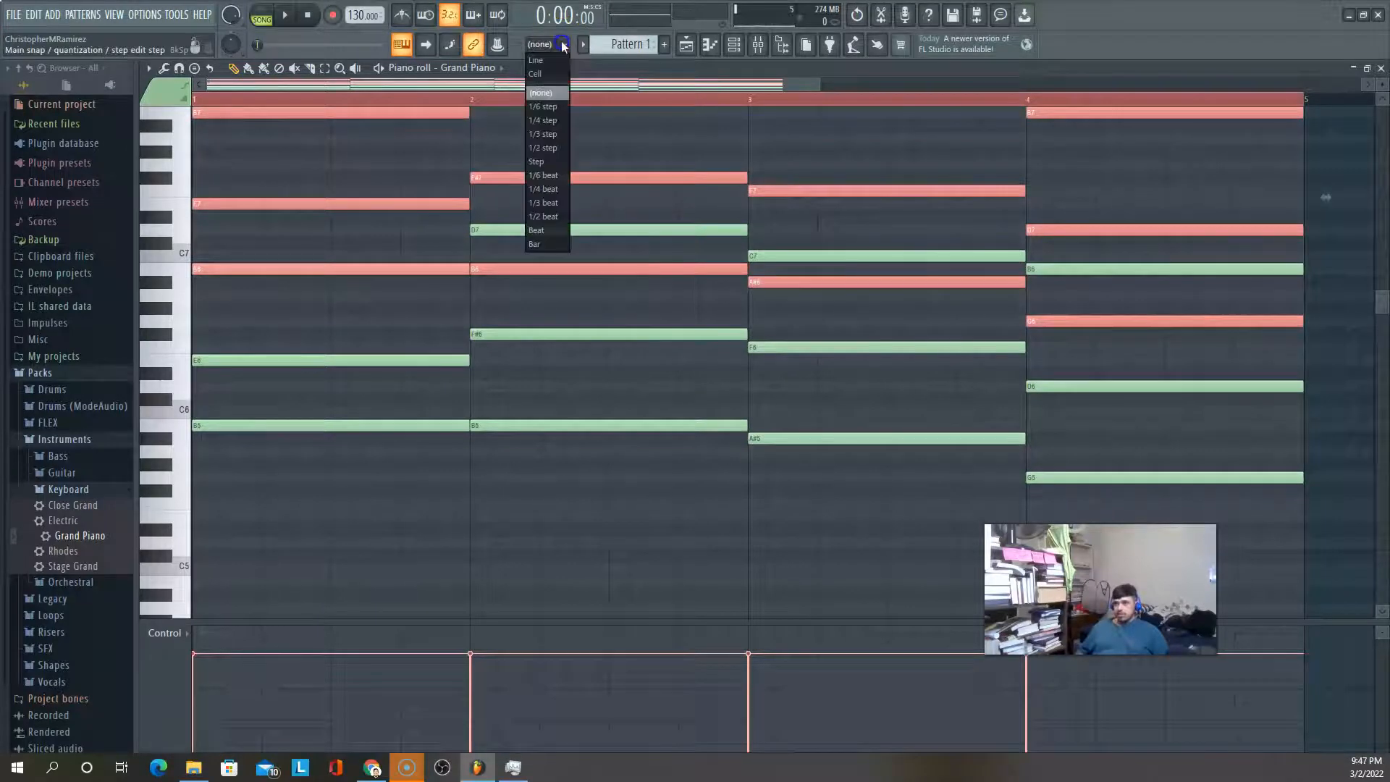
pyautogui.click(536, 59)
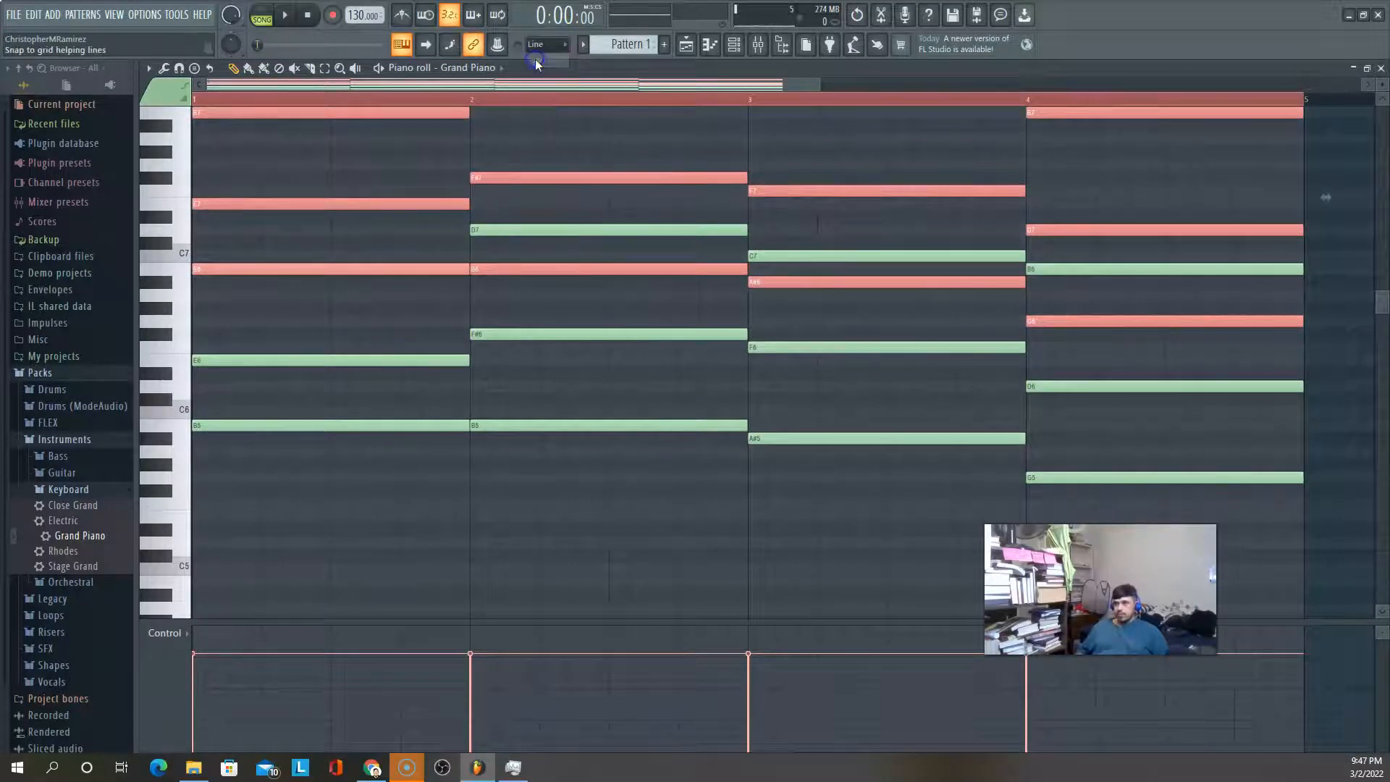
pyautogui.click(560, 46)
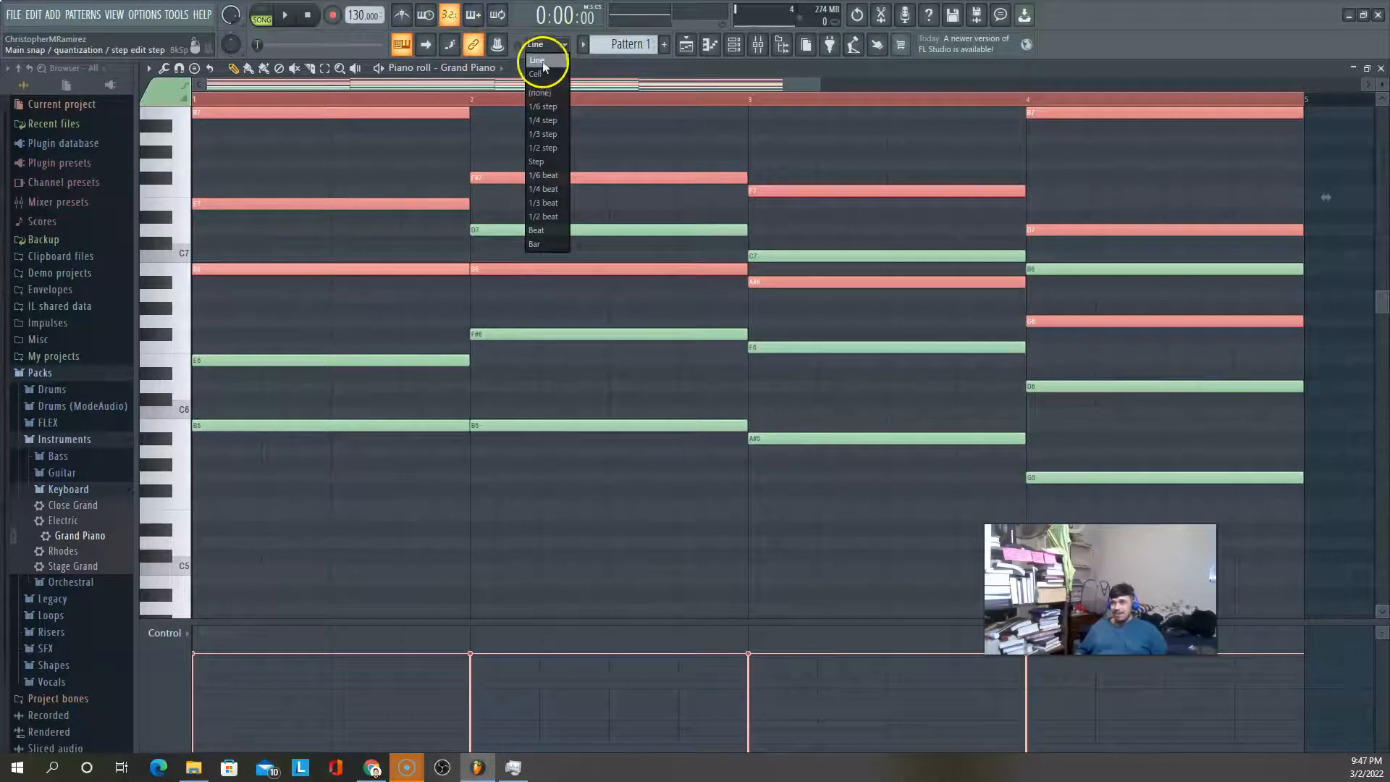
pyautogui.click(541, 58)
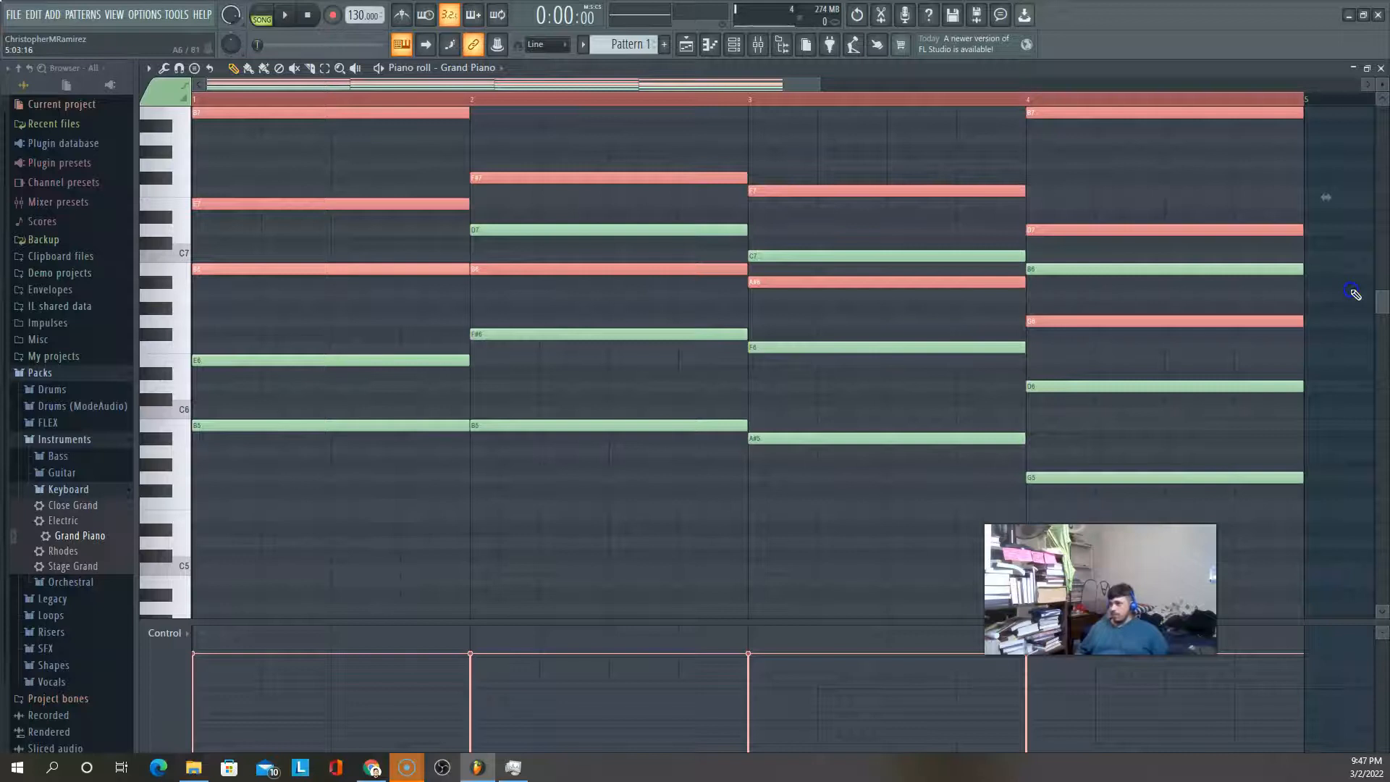
# Add a copy of the original chord notes one octave lower, aligned with the starts of the bars
pyautogui.moveTo(1384, 305); pyautogui.dragTo(1383, 248)
pyautogui.click(898, 332)
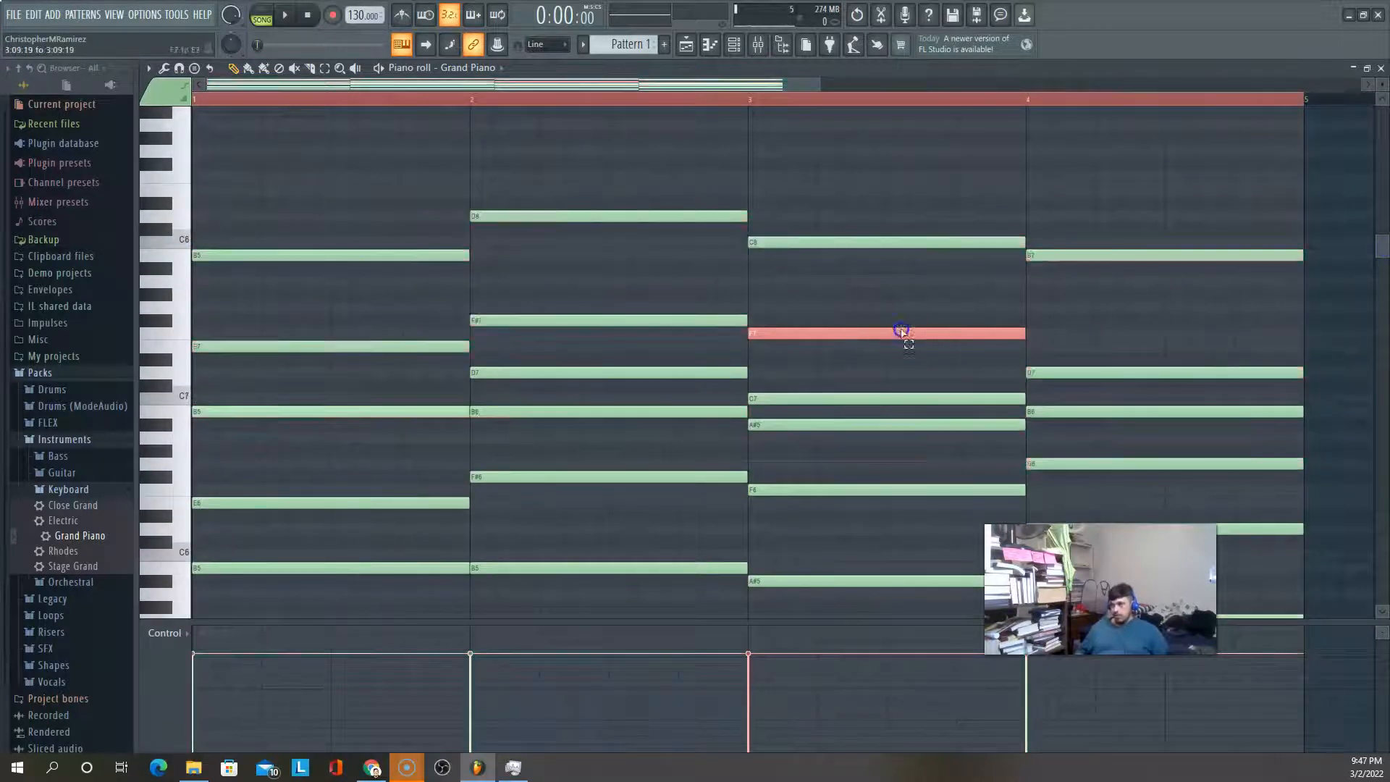
pyautogui.rightClick(878, 308)
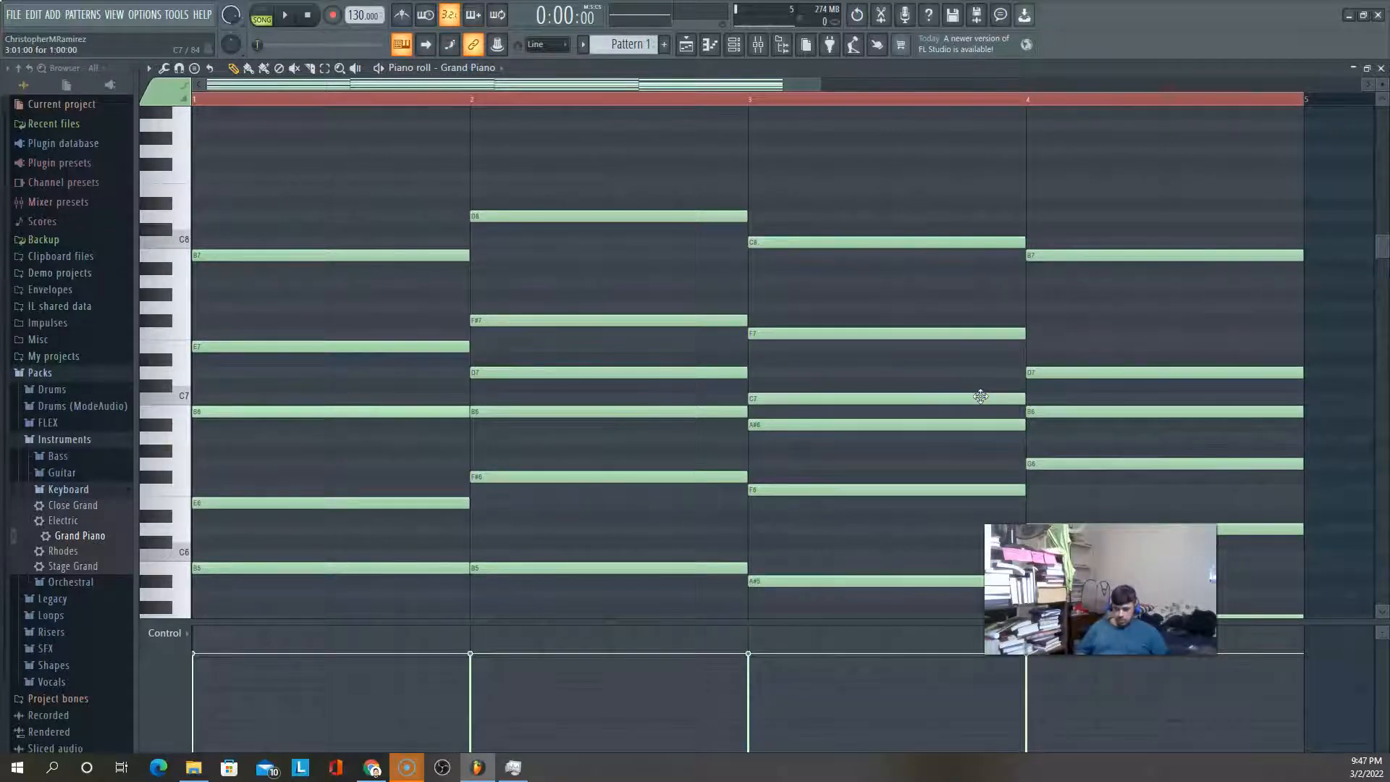
pyautogui.hotkey('ctrl', 'z')
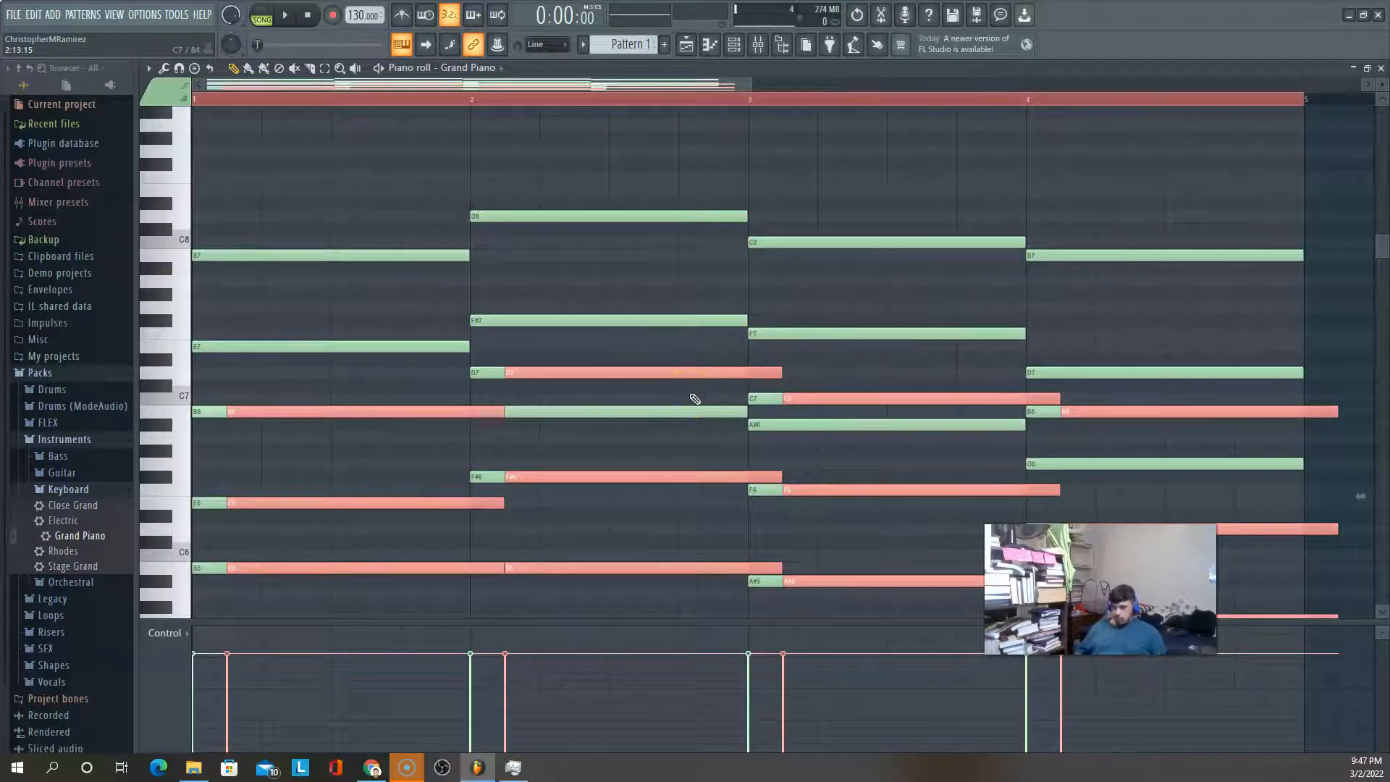
pyautogui.hotkey('ctrl', 'Down')
pyautogui.moveTo(661, 528); pyautogui.dragTo(622, 532)
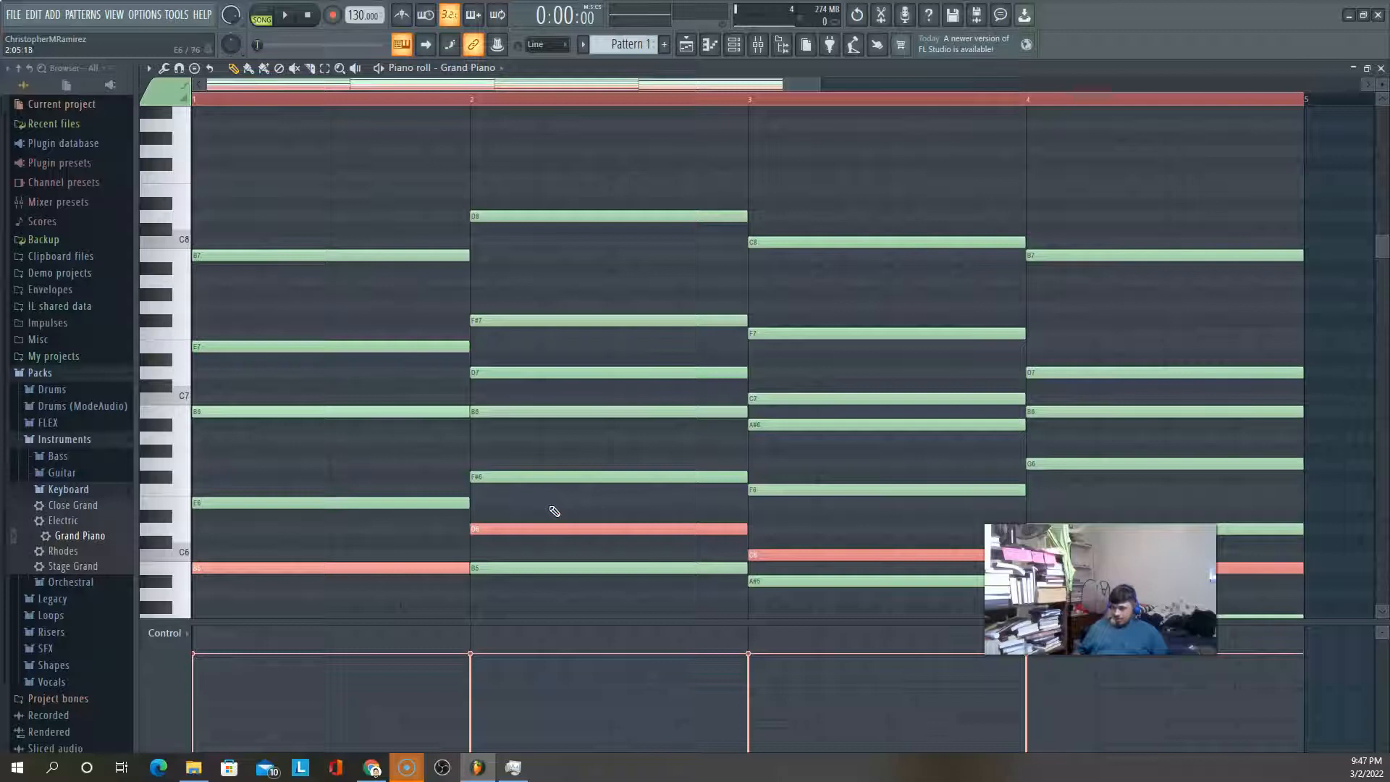
# Deselect the chord notes and clear the time selection in the Grand Piano's piano roll
pyautogui.moveTo(1381, 248); pyautogui.dragTo(1378, 296)
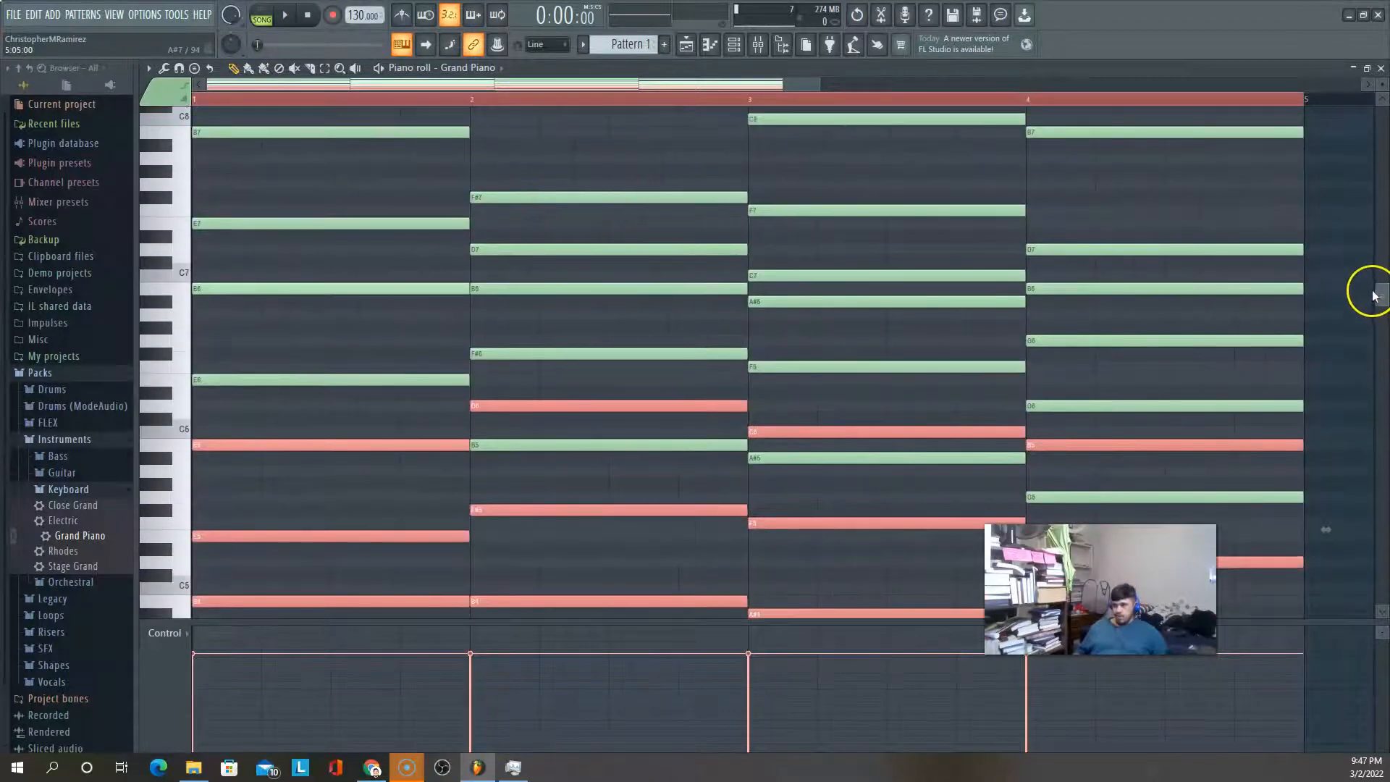
pyautogui.rightClick(1153, 194)
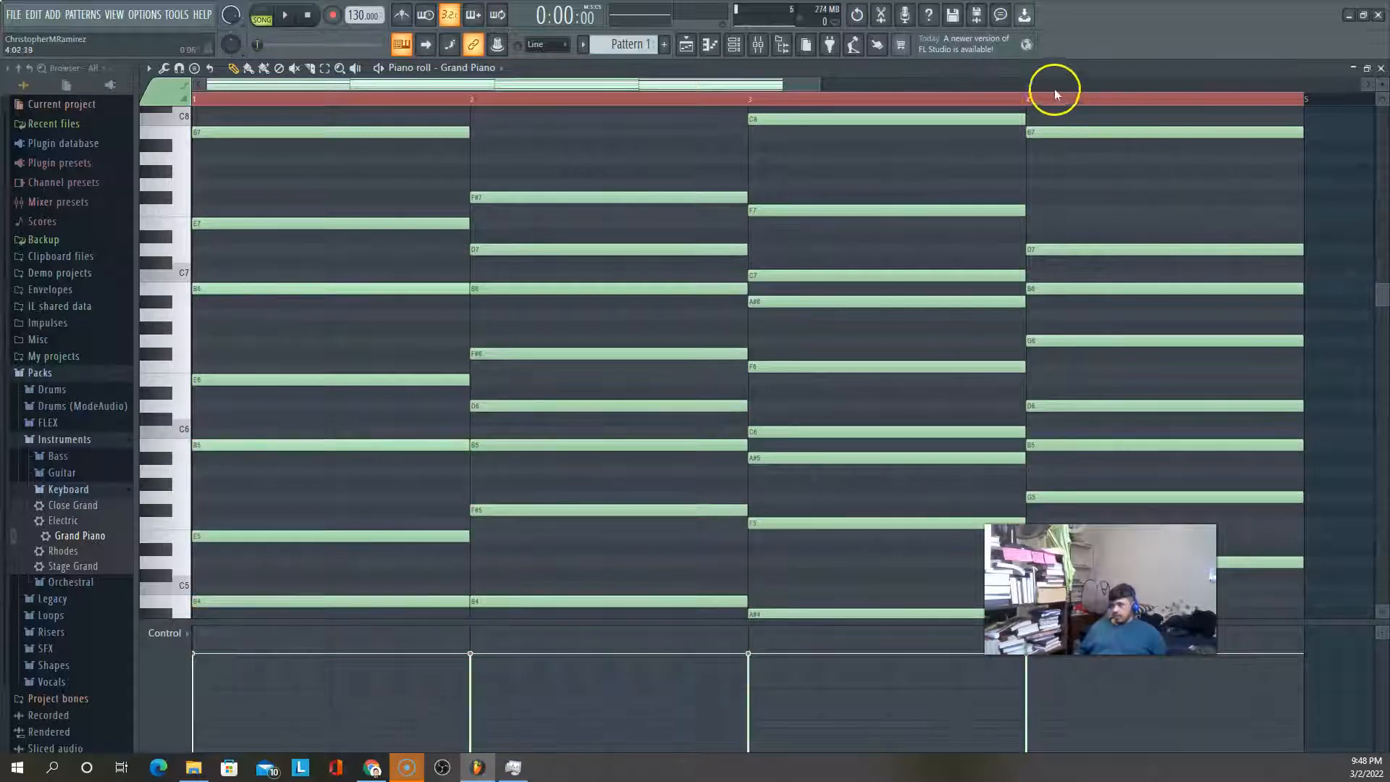
pyautogui.rightClick(1094, 95)
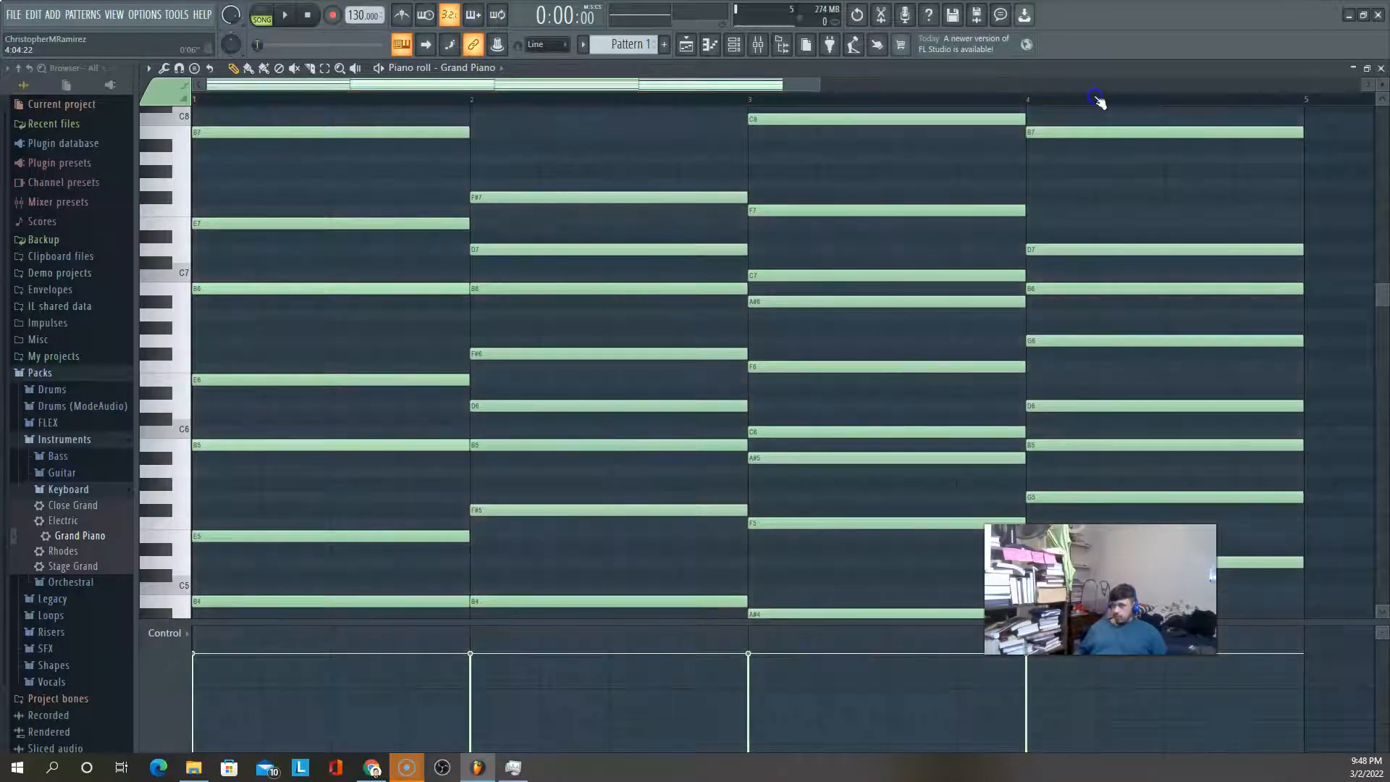
pyautogui.moveTo(1383, 300); pyautogui.dragTo(1383, 117)
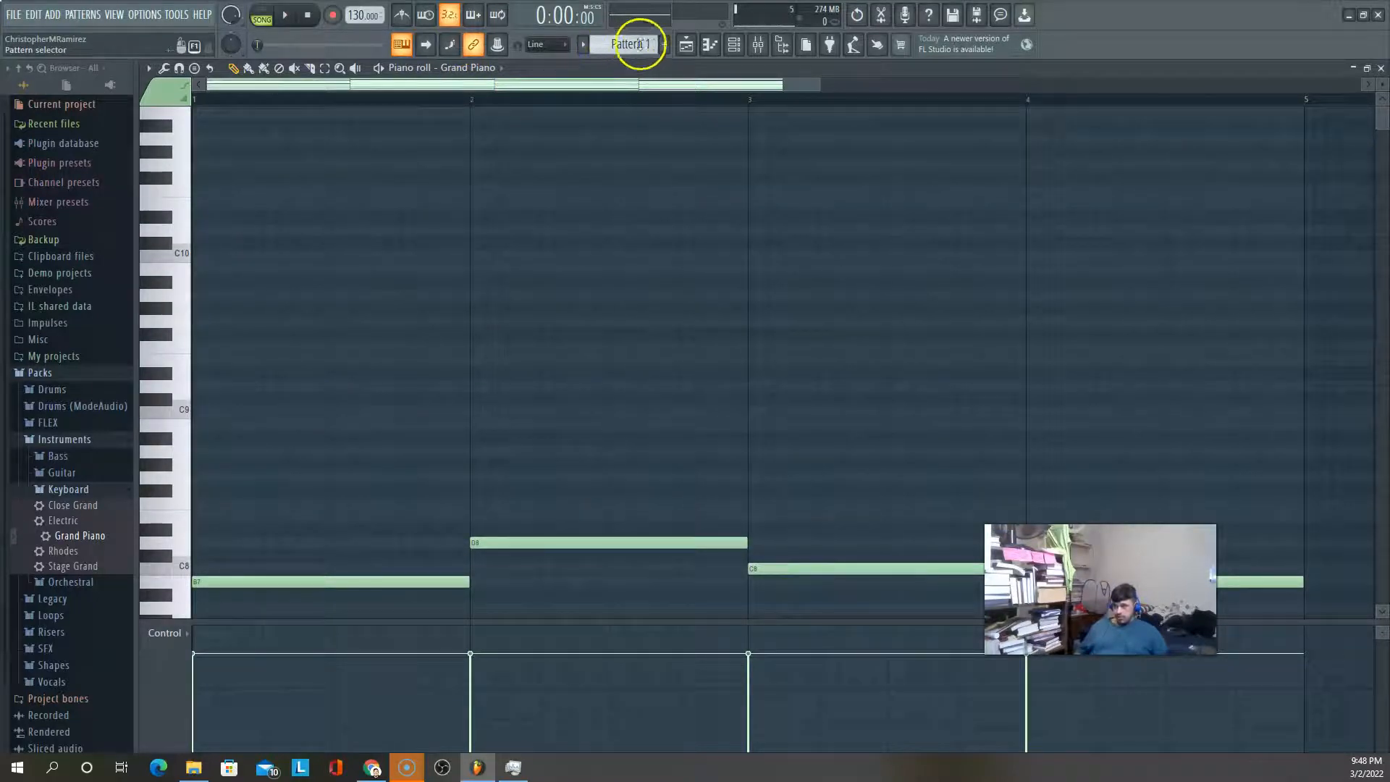
# Return to the playlist with the channel rack open and check the ghost notes in the 808 Snare's piano roll, closing it again
pyautogui.click(685, 46)
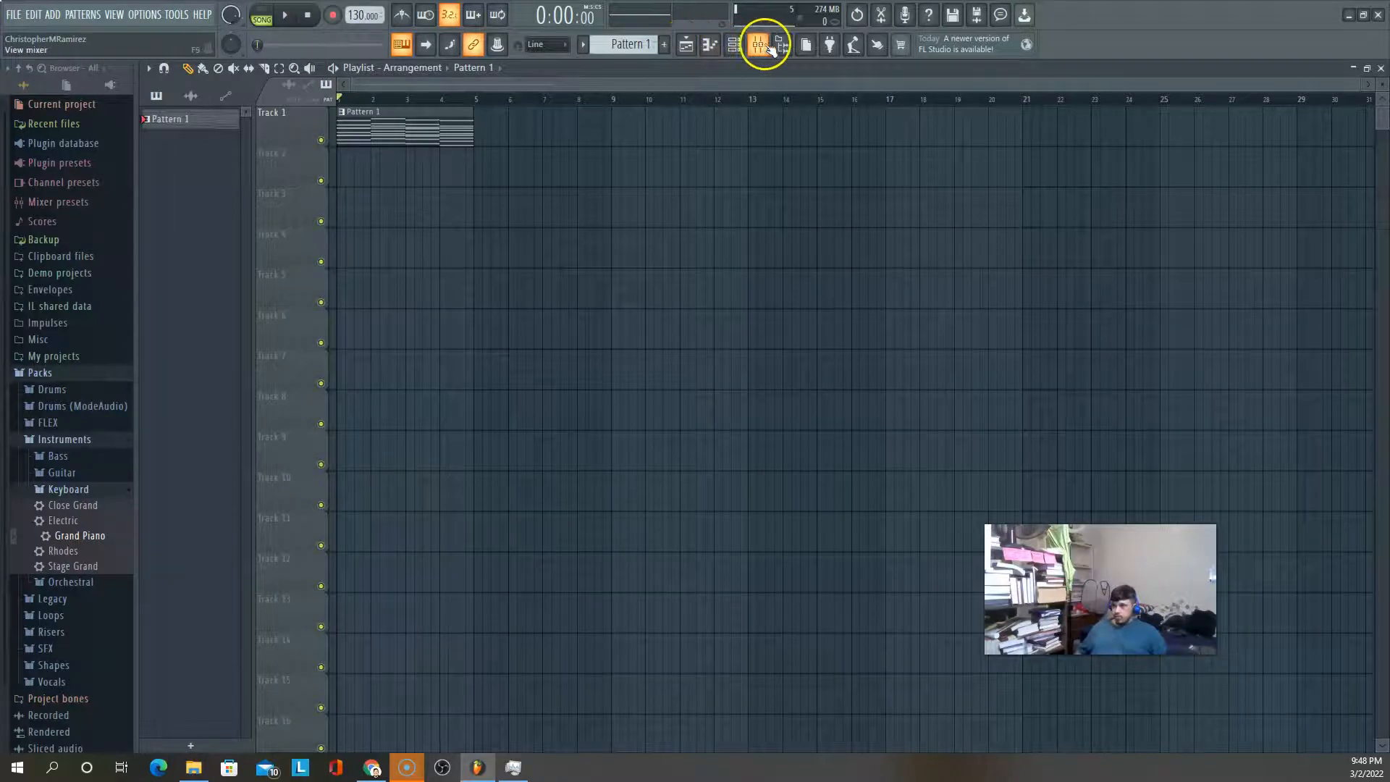
pyautogui.click(734, 48)
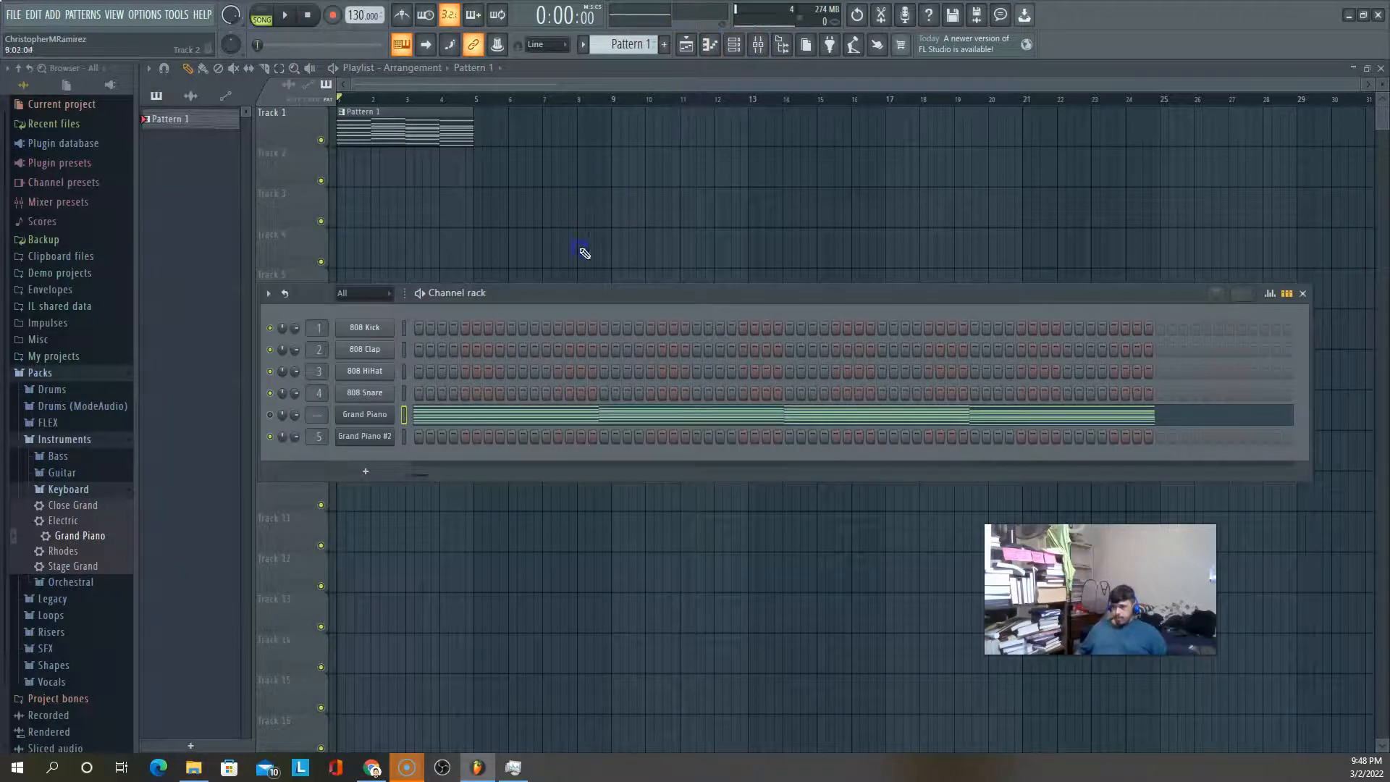
pyautogui.rightClick(367, 392)
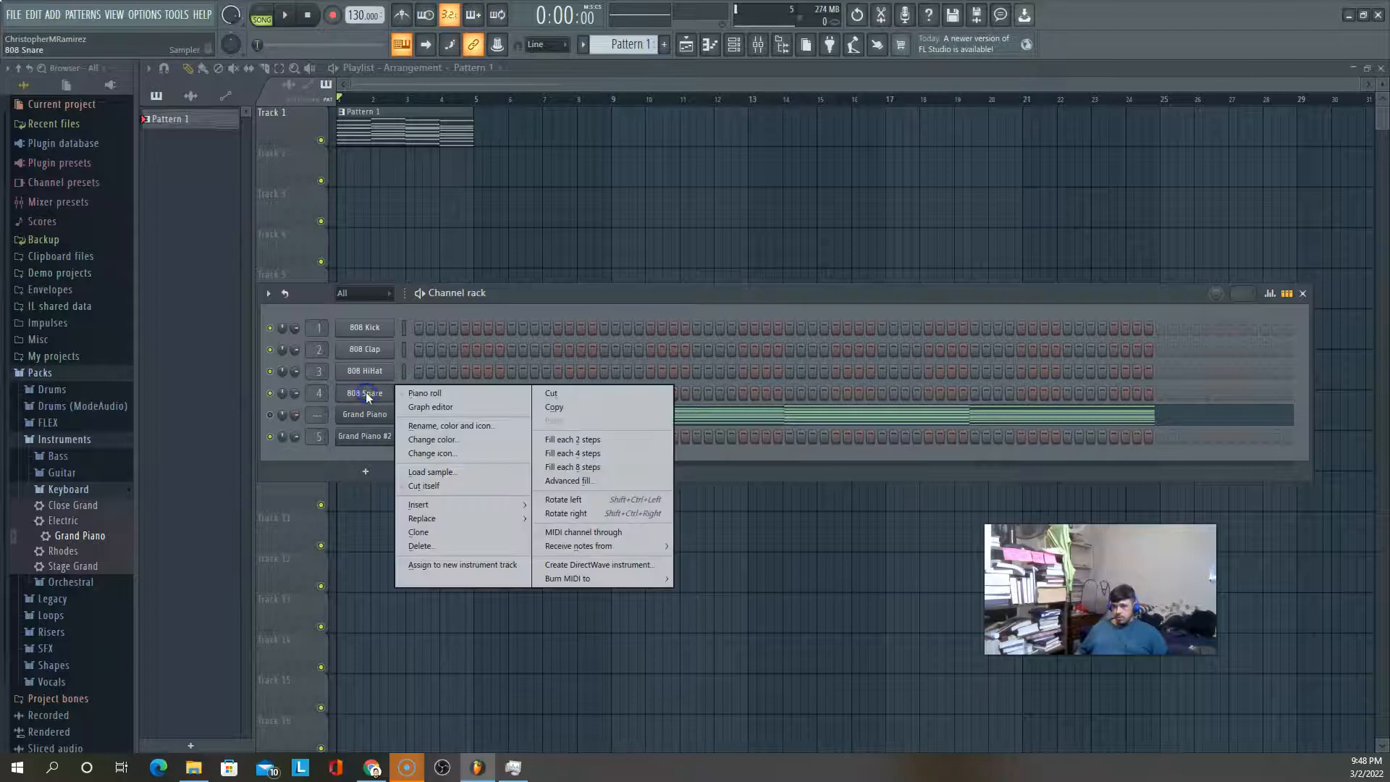
pyautogui.click(442, 393)
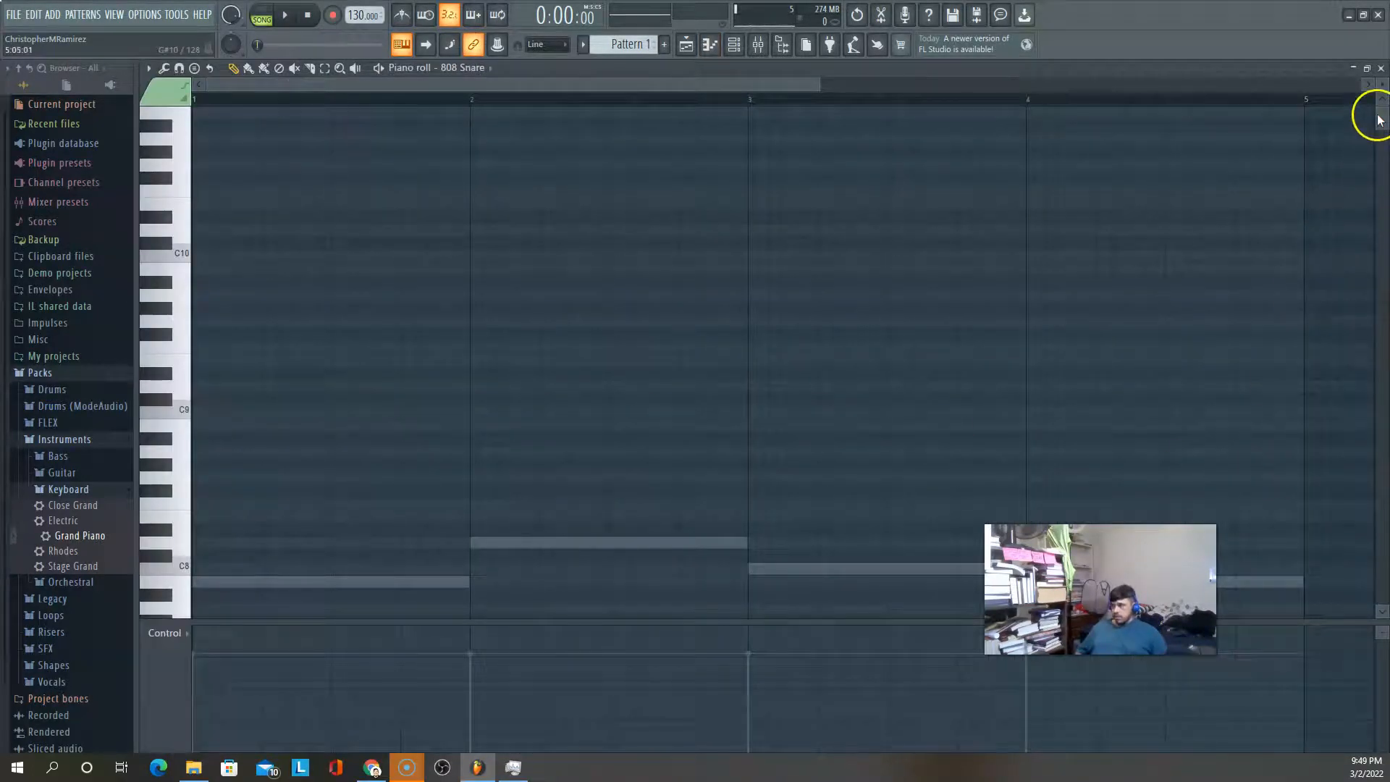
pyautogui.moveTo(1379, 119); pyautogui.dragTo(1381, 301)
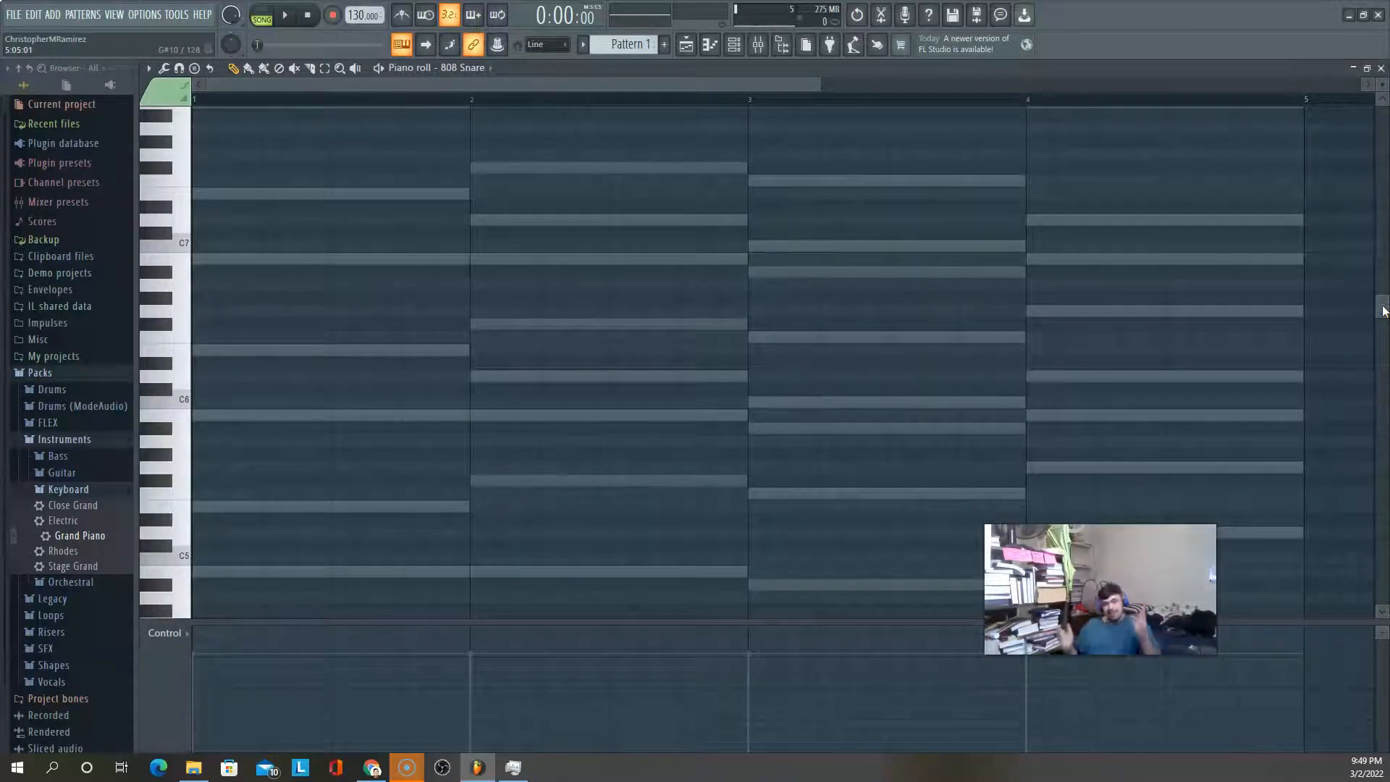
pyautogui.click(1381, 66)
pyautogui.click(512, 347)
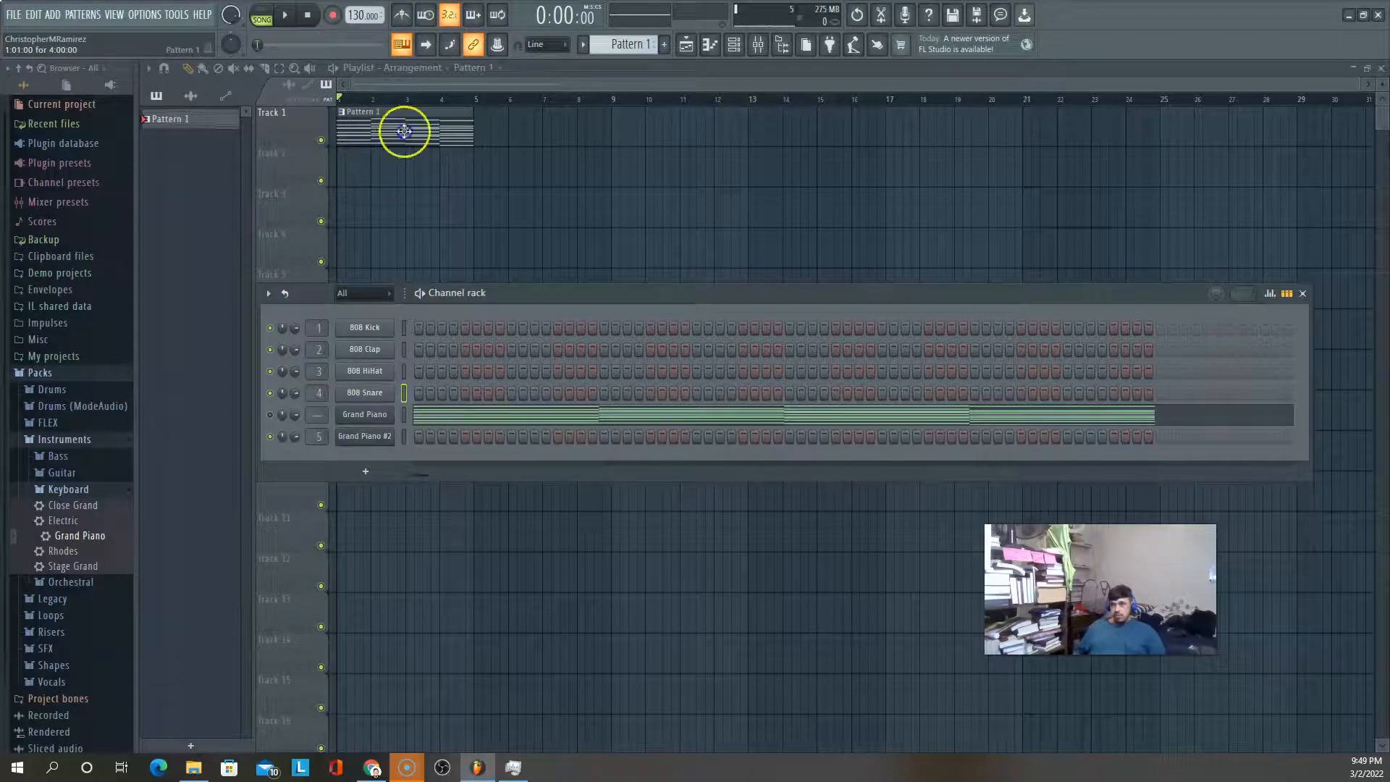
# Copy the Grand Piano channel's notes and paste them into the Grand Piano #2 channel
pyautogui.rightClick(346, 438)
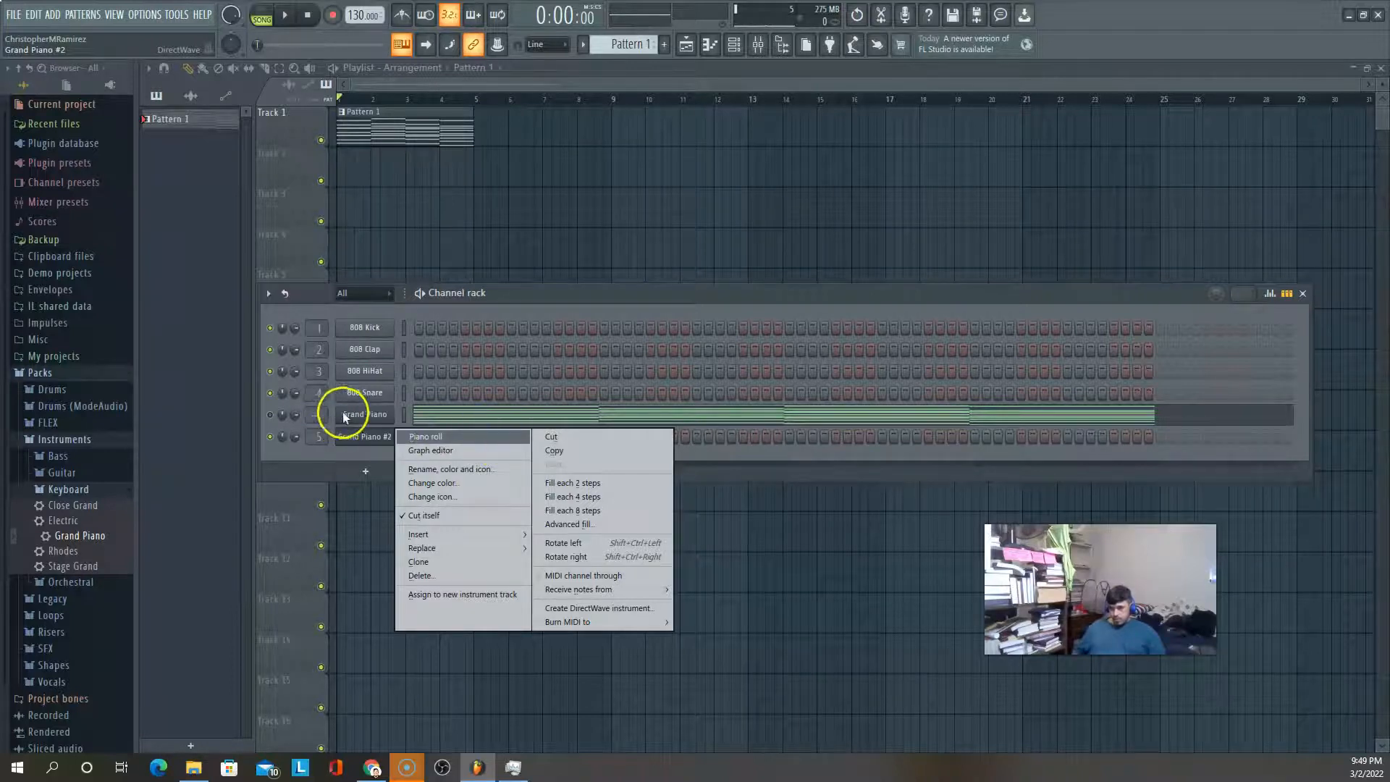
pyautogui.click(346, 414)
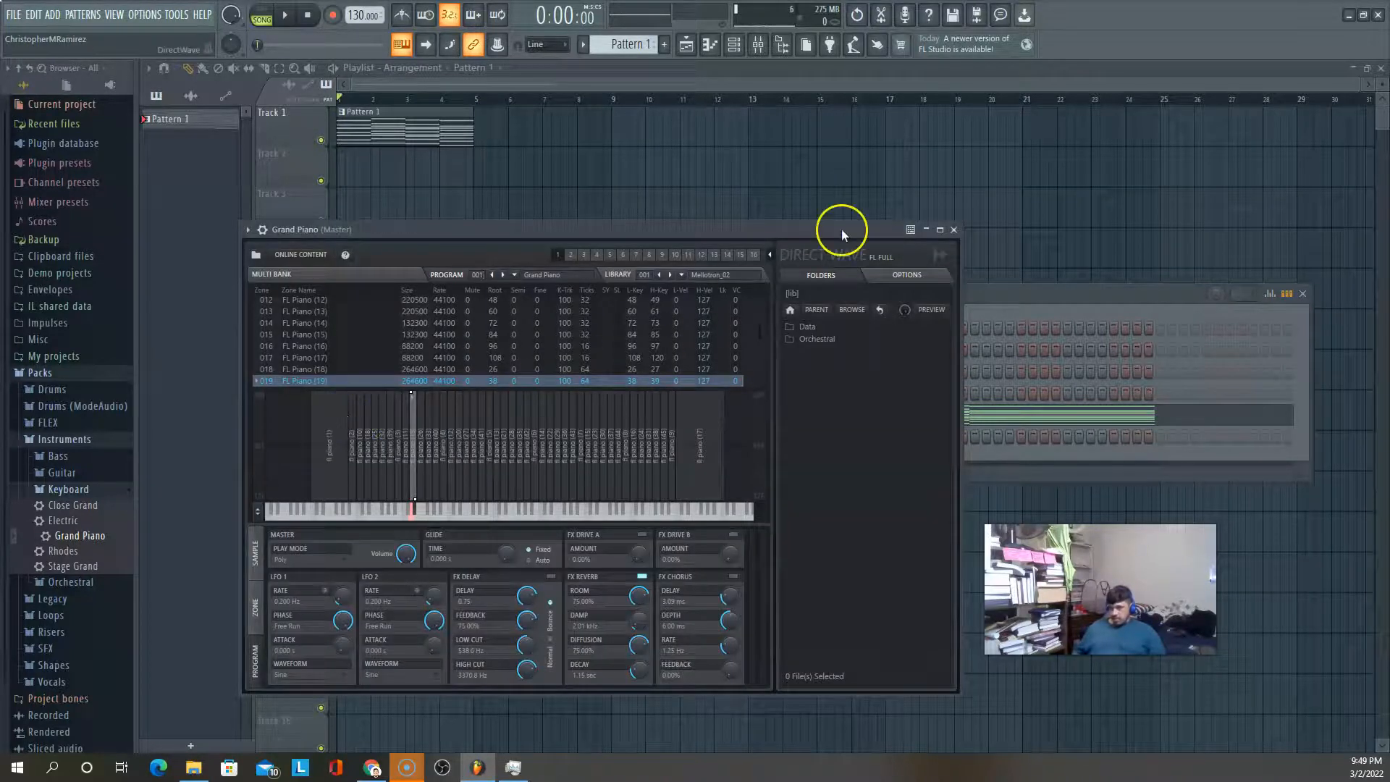
pyautogui.click(954, 230)
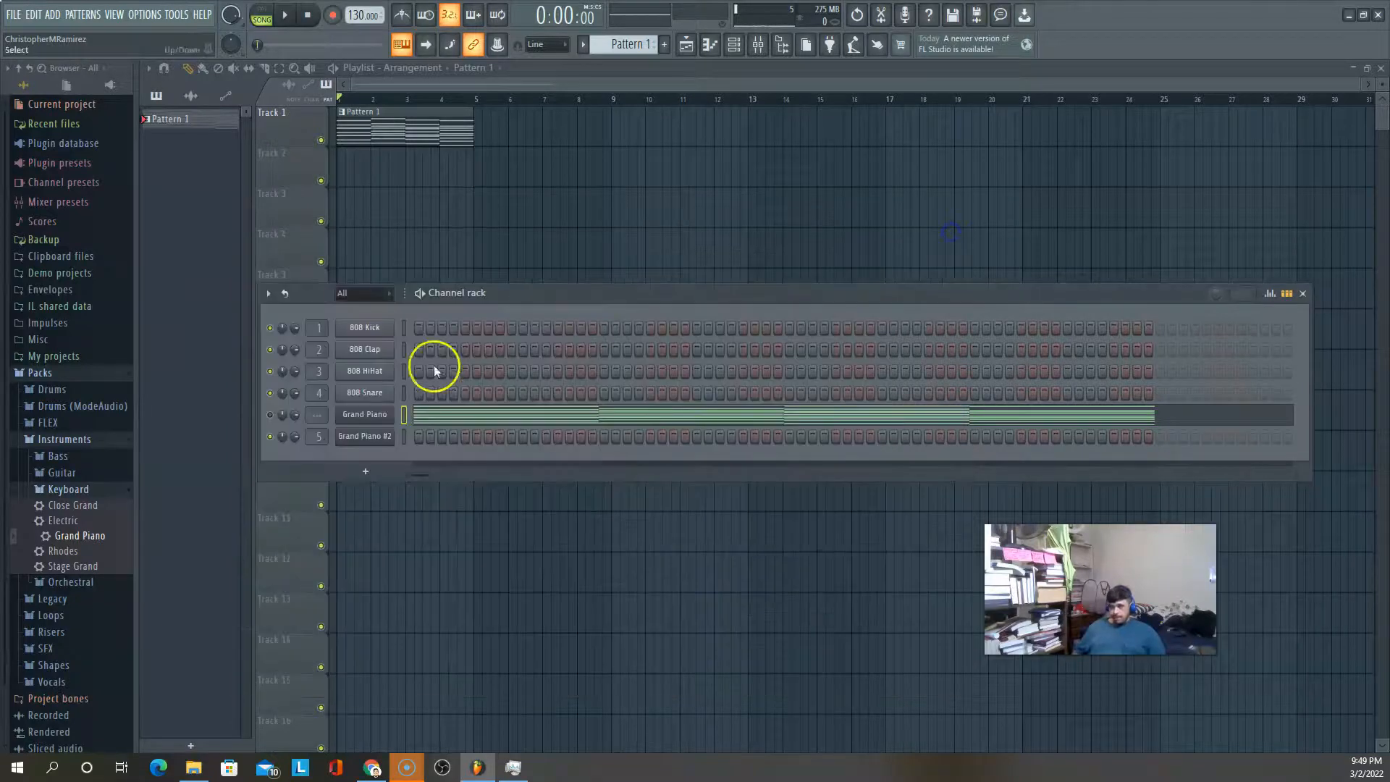
pyautogui.rightClick(357, 416)
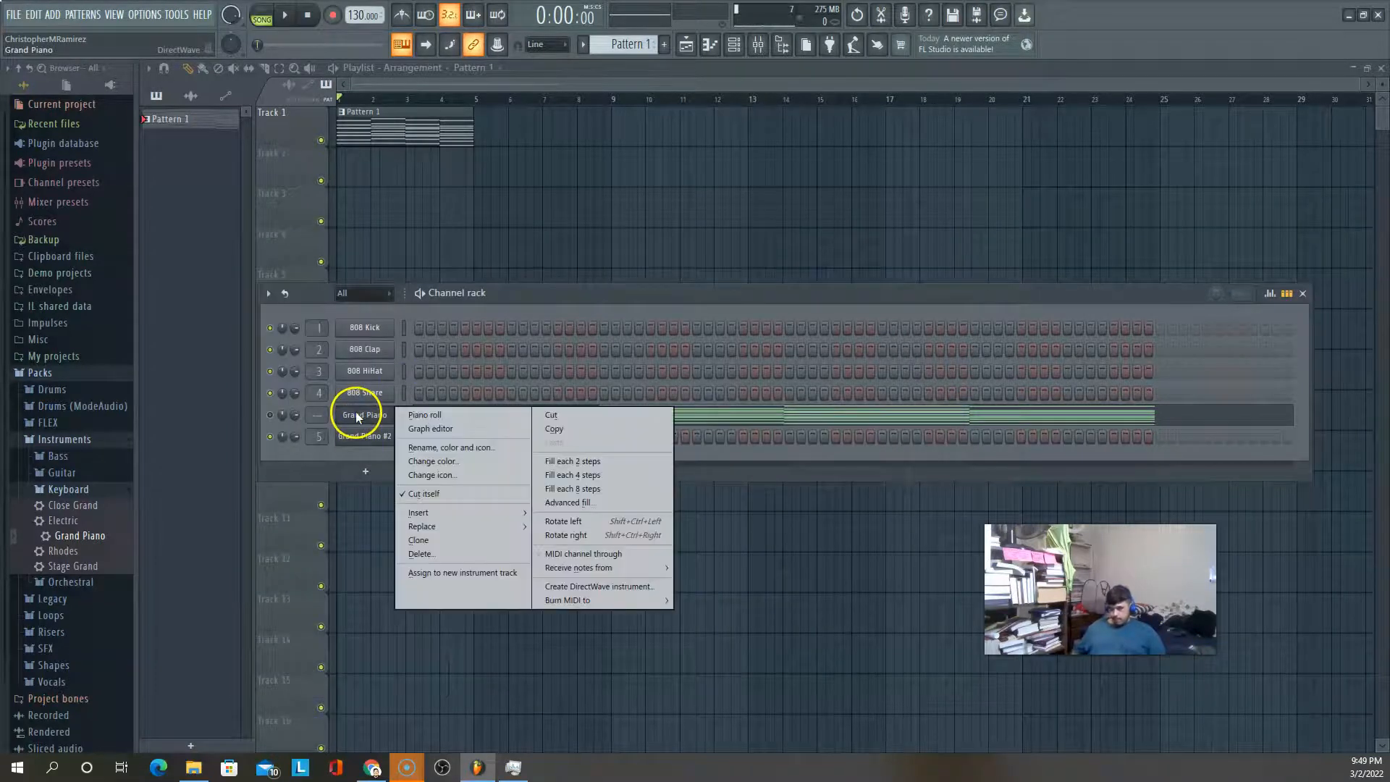
pyautogui.click(559, 429)
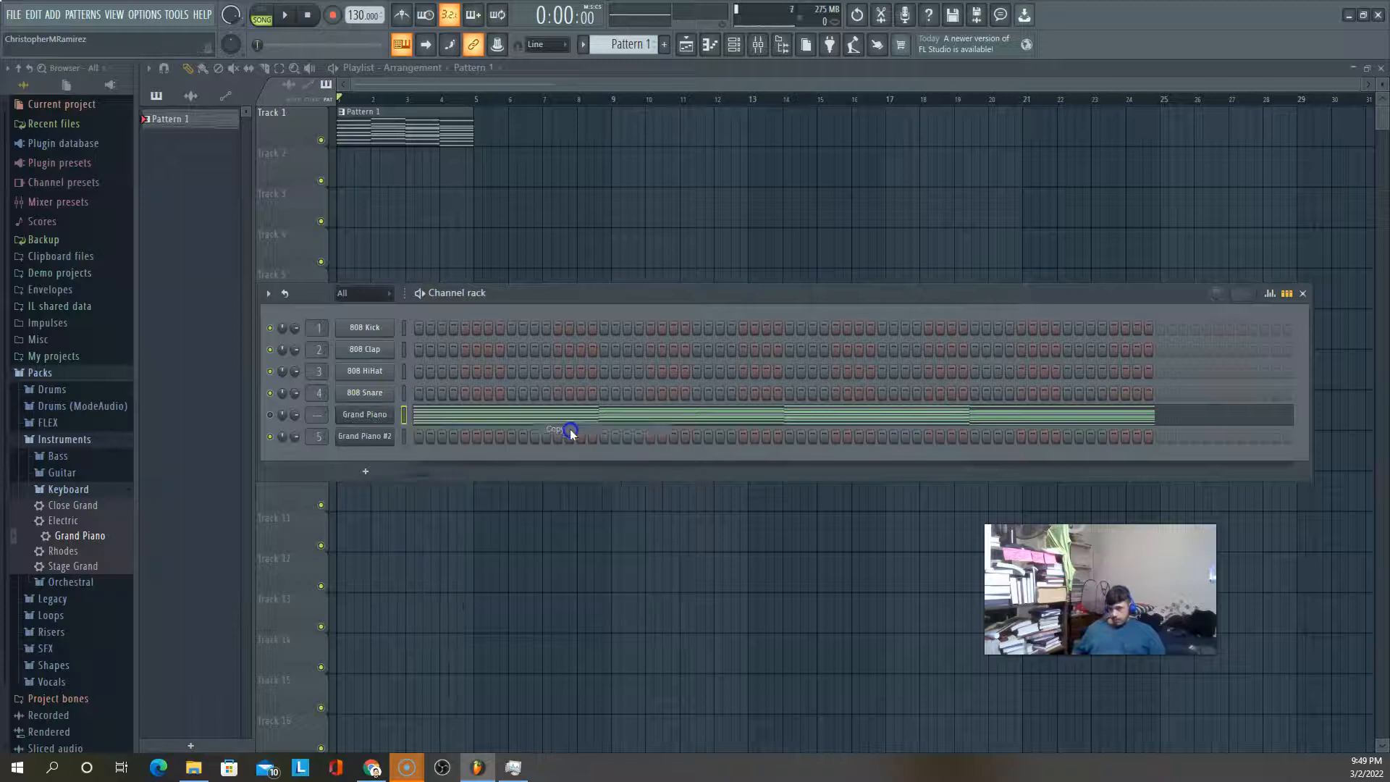
pyautogui.rightClick(359, 440)
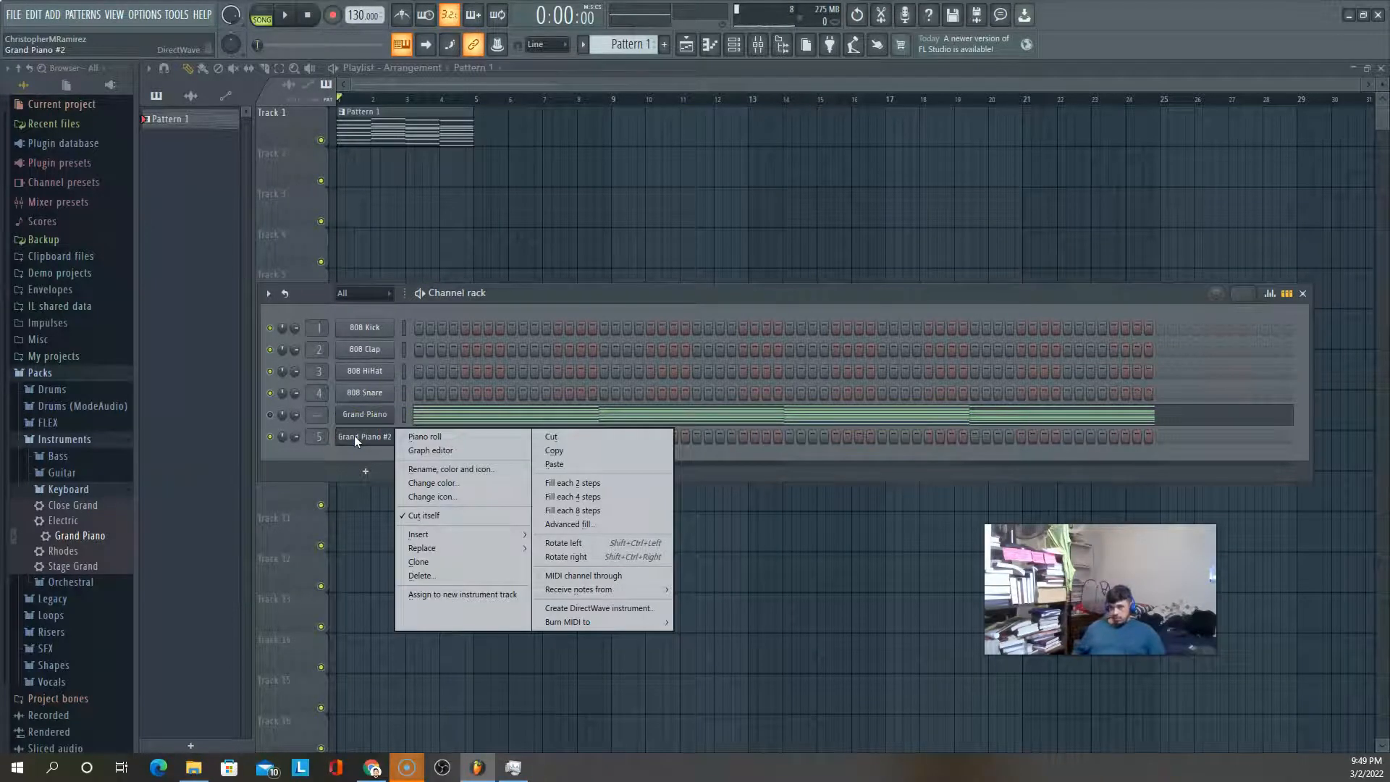
pyautogui.click(564, 464)
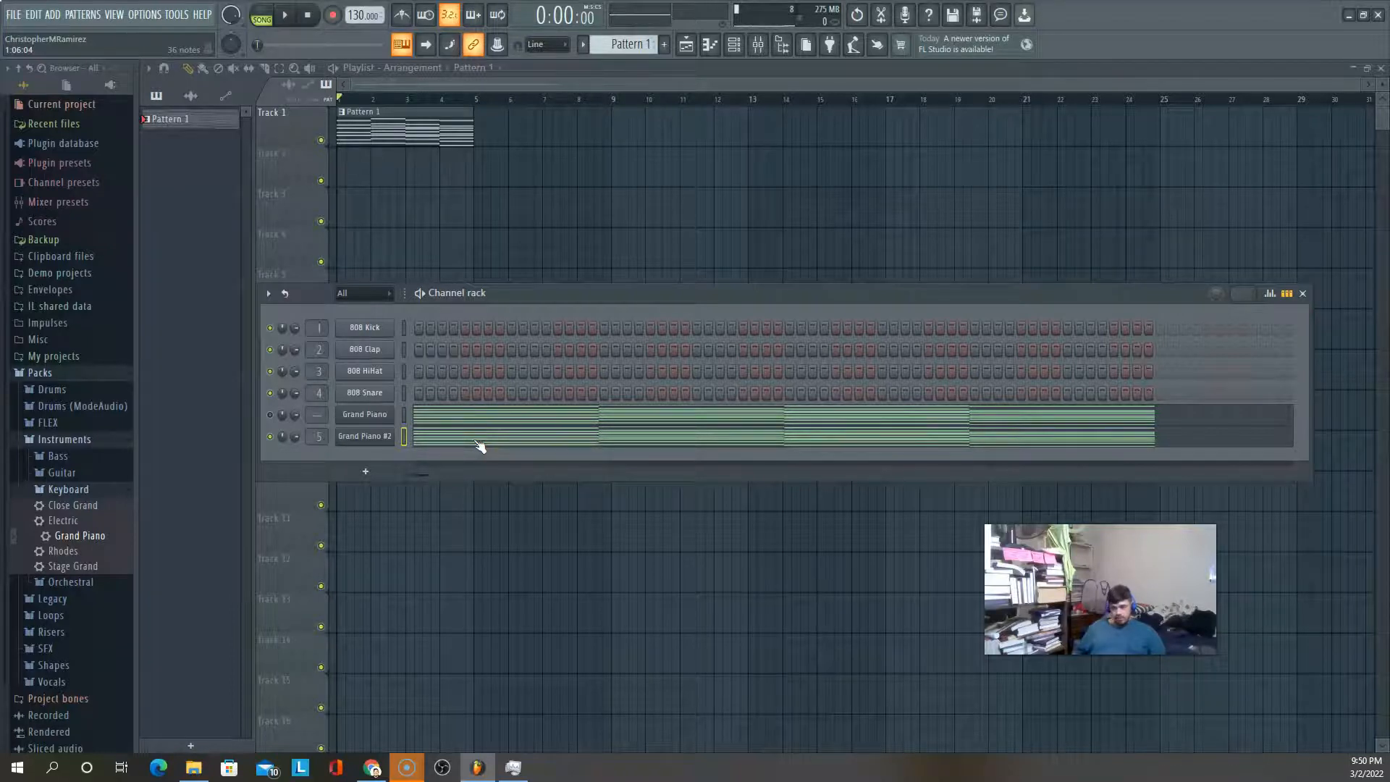
# Cut the pasted notes out of the Grand Piano #2 channel and close its instrument window
pyautogui.rightClick(355, 437)
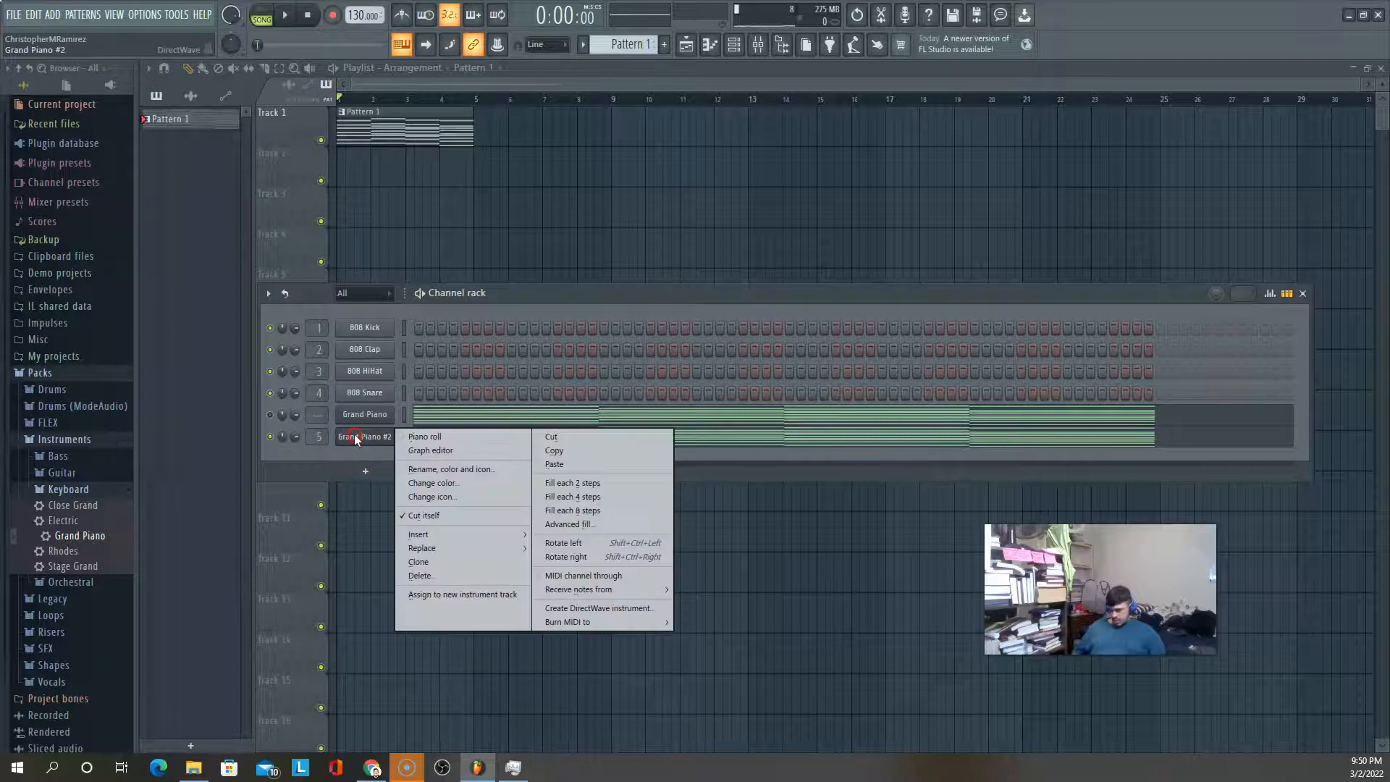
pyautogui.click(550, 437)
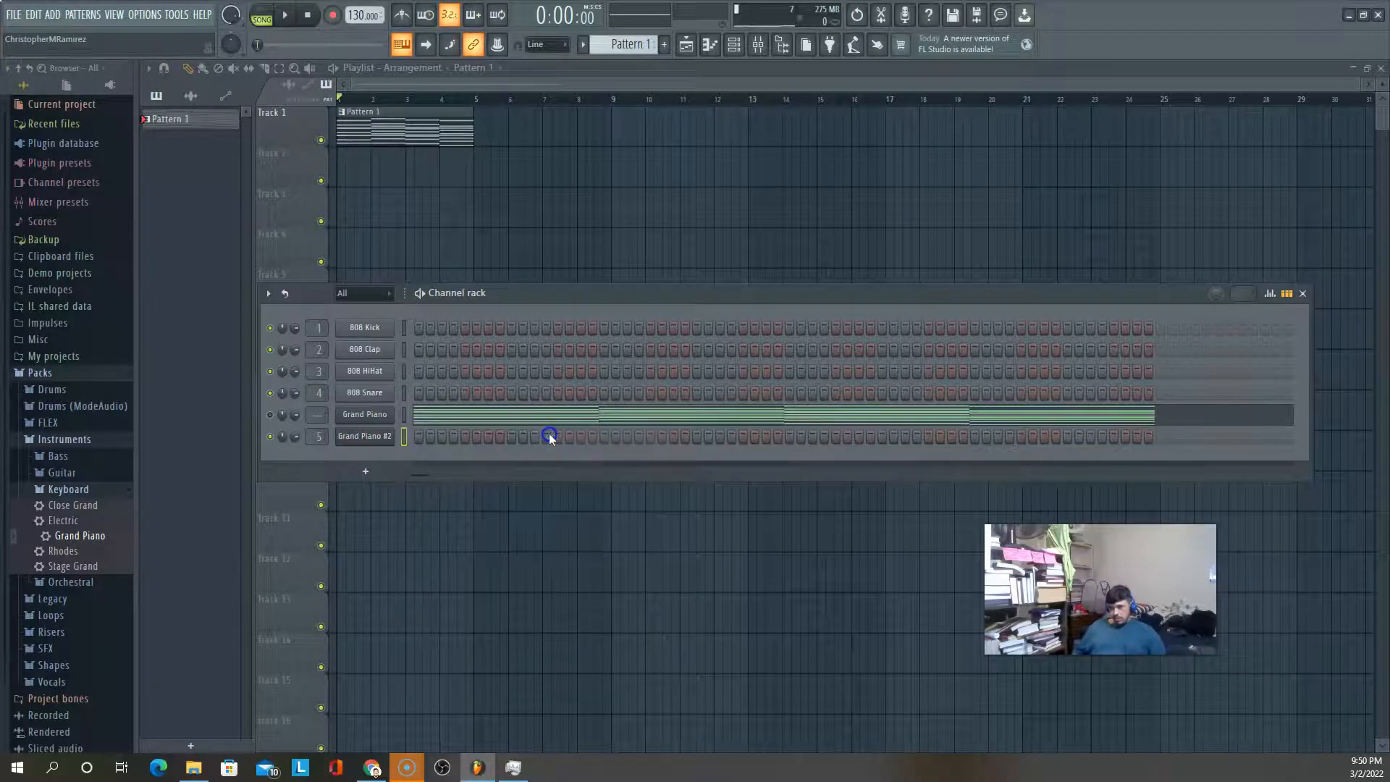
pyautogui.click(361, 438)
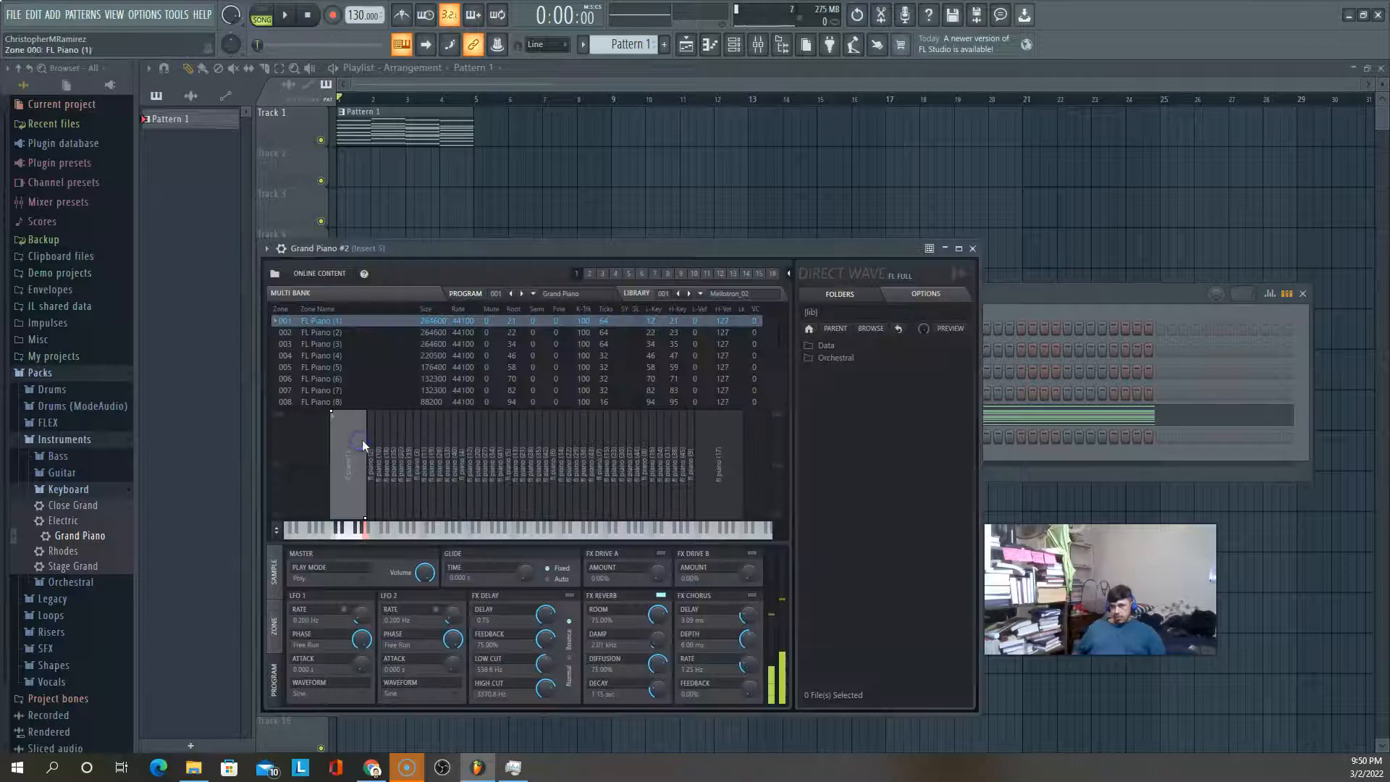
pyautogui.click(974, 248)
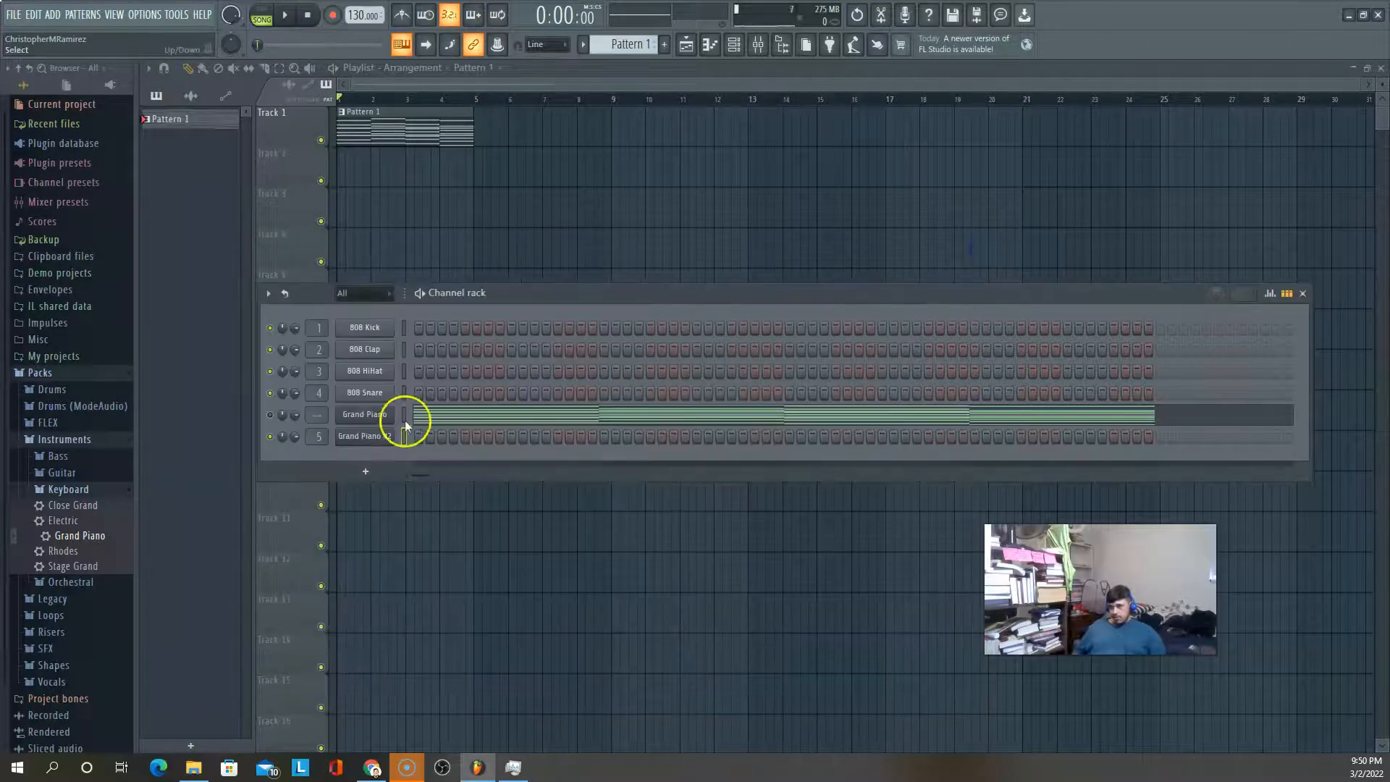
# Open the Grand Piano #2 channel's piano roll and collapse the control lane below the note grid
pyautogui.rightClick(369, 436)
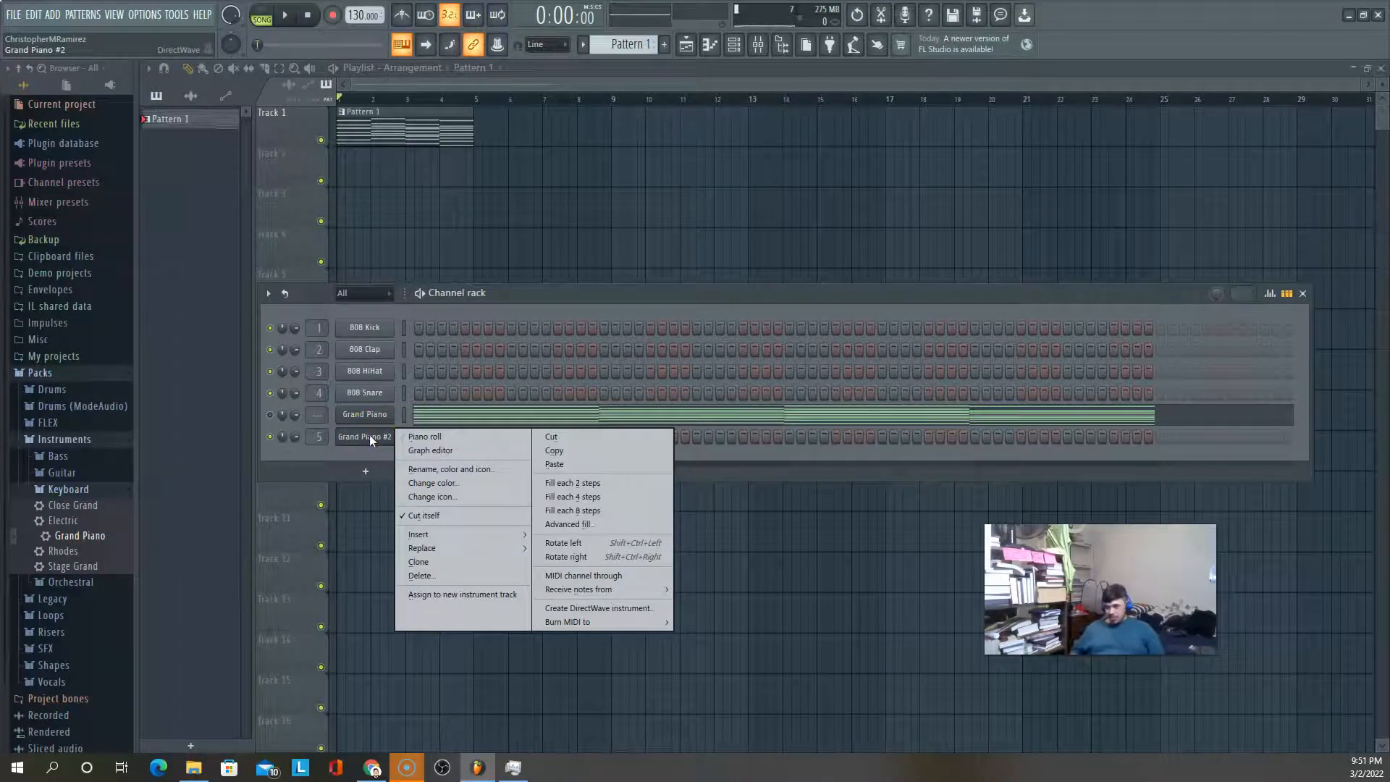
pyautogui.click(411, 437)
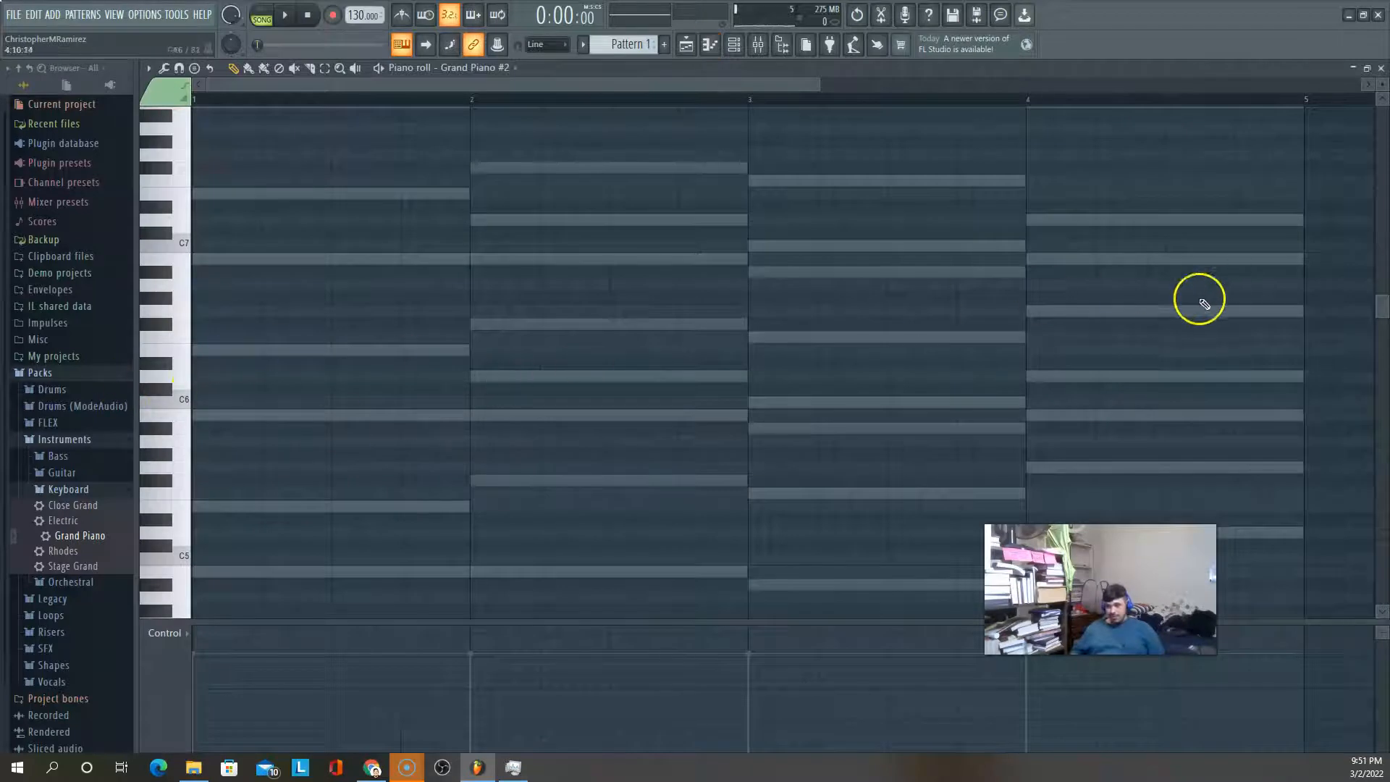
pyautogui.moveTo(601, 630); pyautogui.dragTo(618, 765)
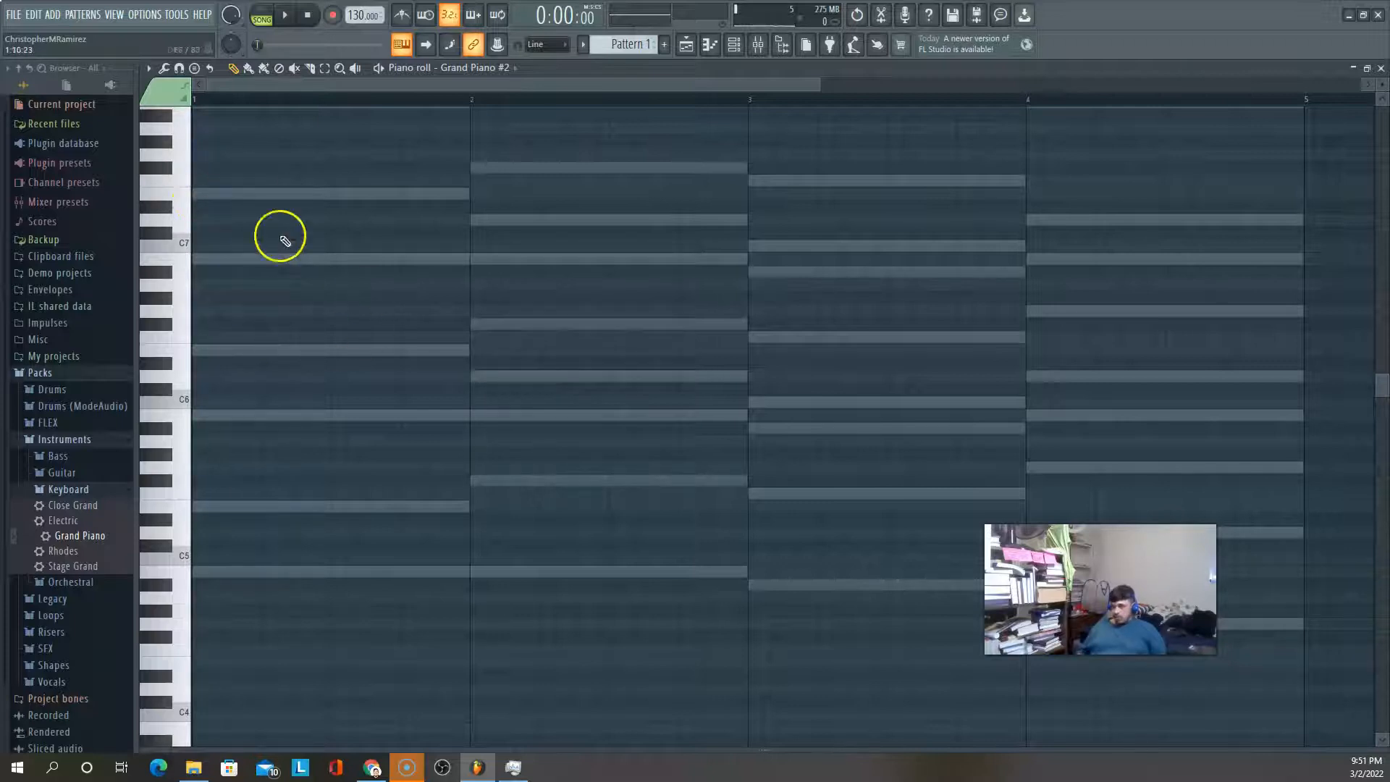
pyautogui.moveTo(1382, 379); pyautogui.dragTo(1381, 338)
# Add a B7 note at the start of bar 1 and shorten it to one beat
pyautogui.click(175, 220)
pyautogui.click(202, 188)
pyautogui.click(271, 190)
pyautogui.moveTo(465, 190); pyautogui.dragTo(257, 202)
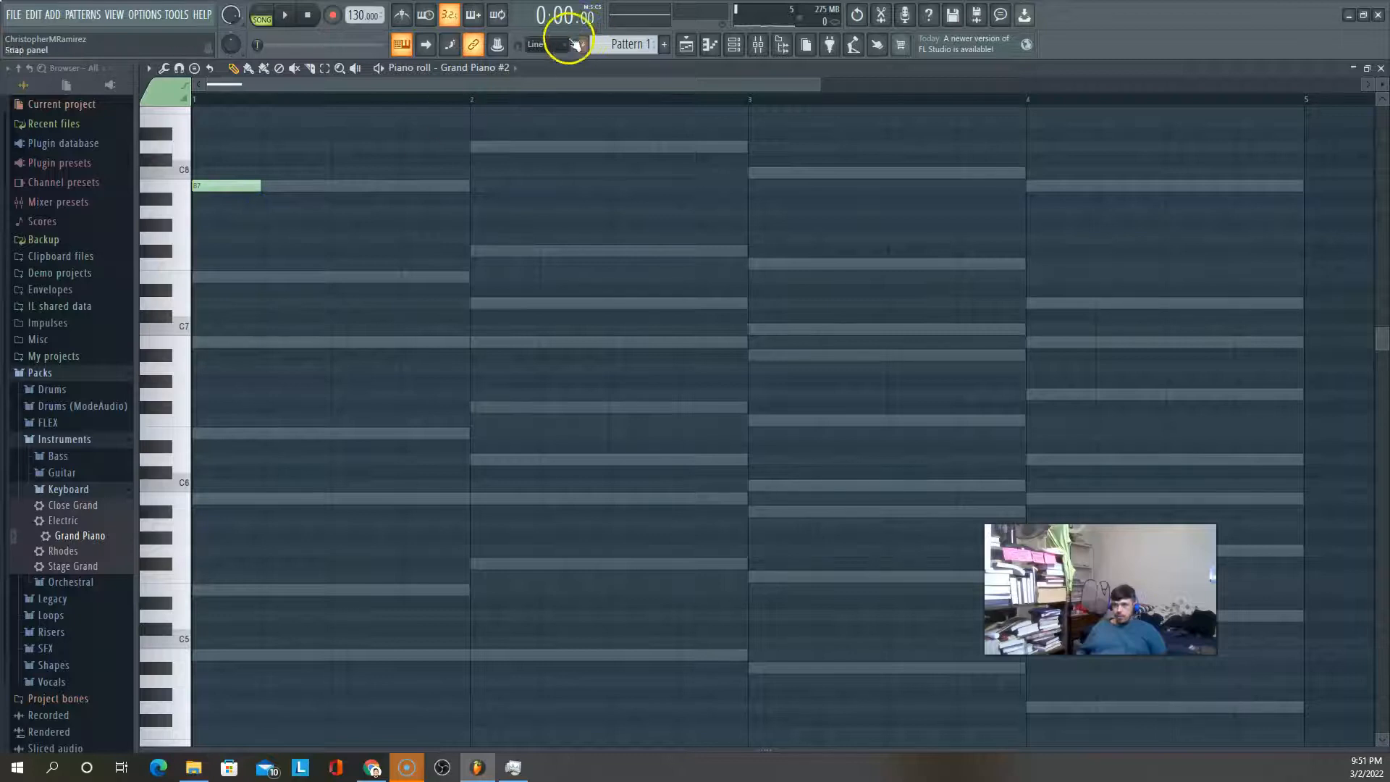
pyautogui.click(227, 186)
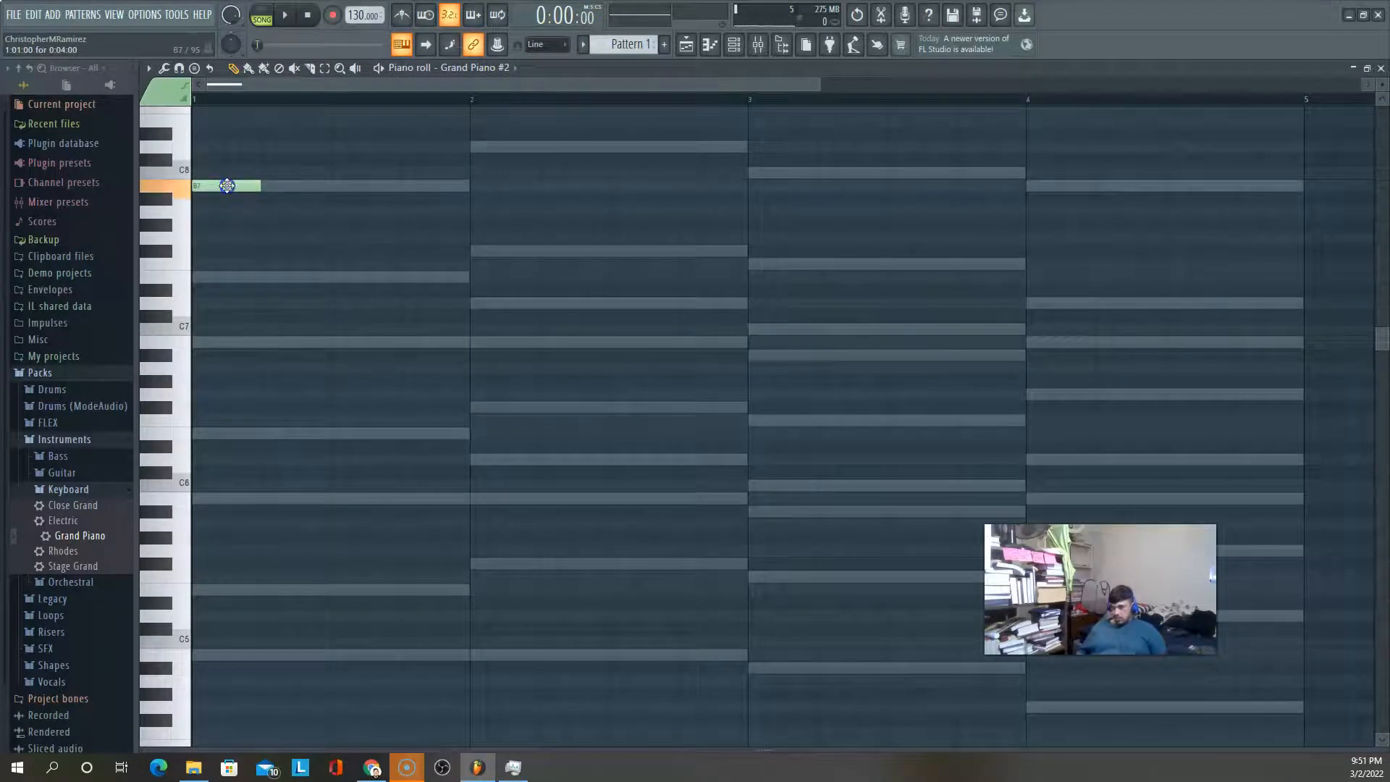
# Add one-beat E7, B5 and B4 notes on beats 2, 3 and 4 of bar 1 during playback
pyautogui.click(272, 280)
pyautogui.press('space')
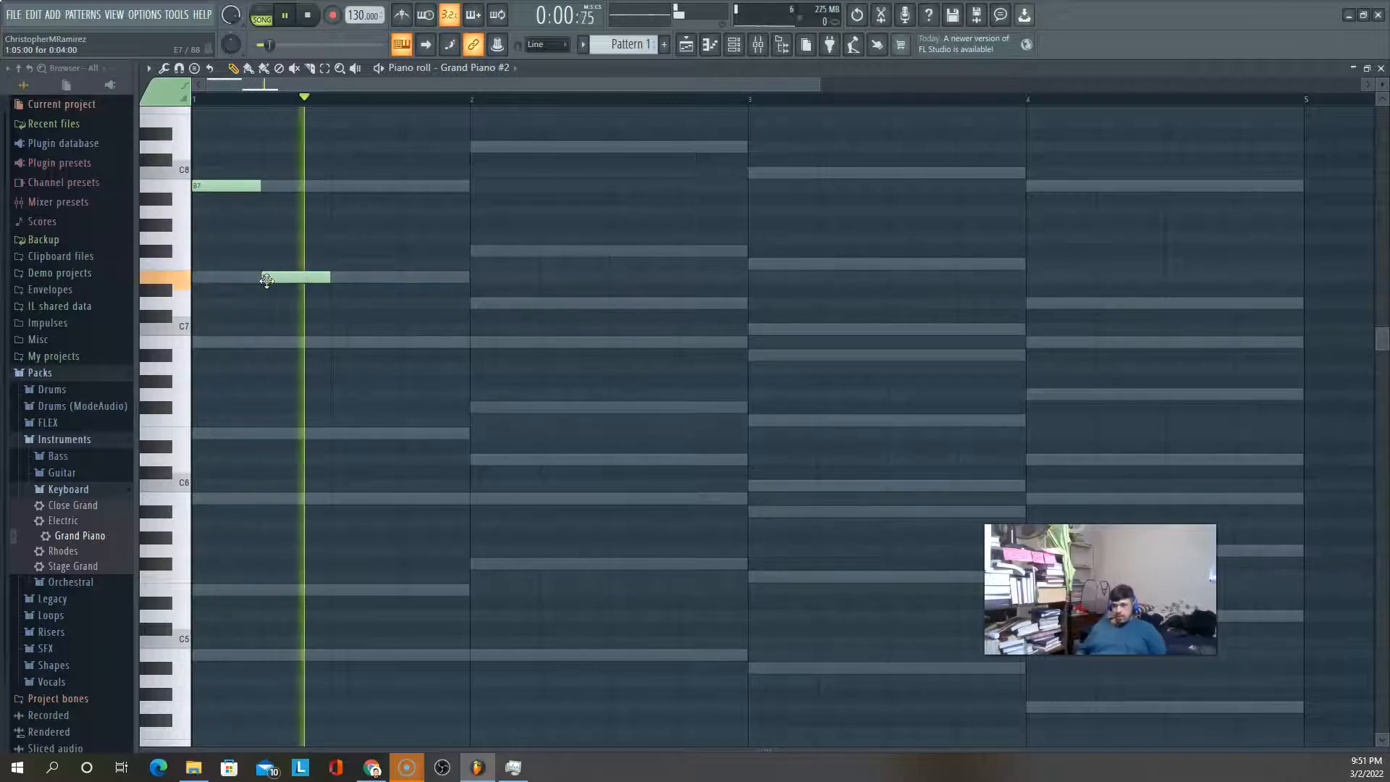
pyautogui.click(335, 498)
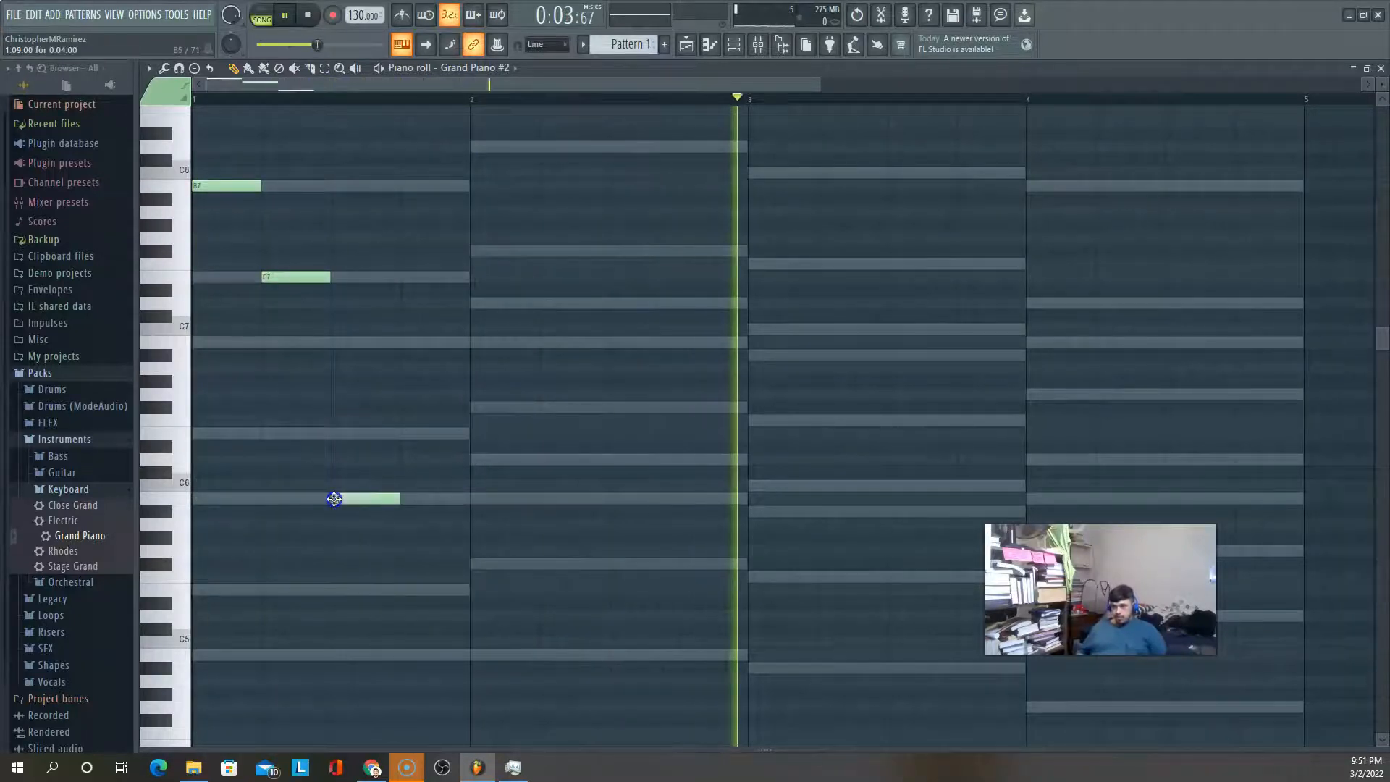
pyautogui.click(403, 655)
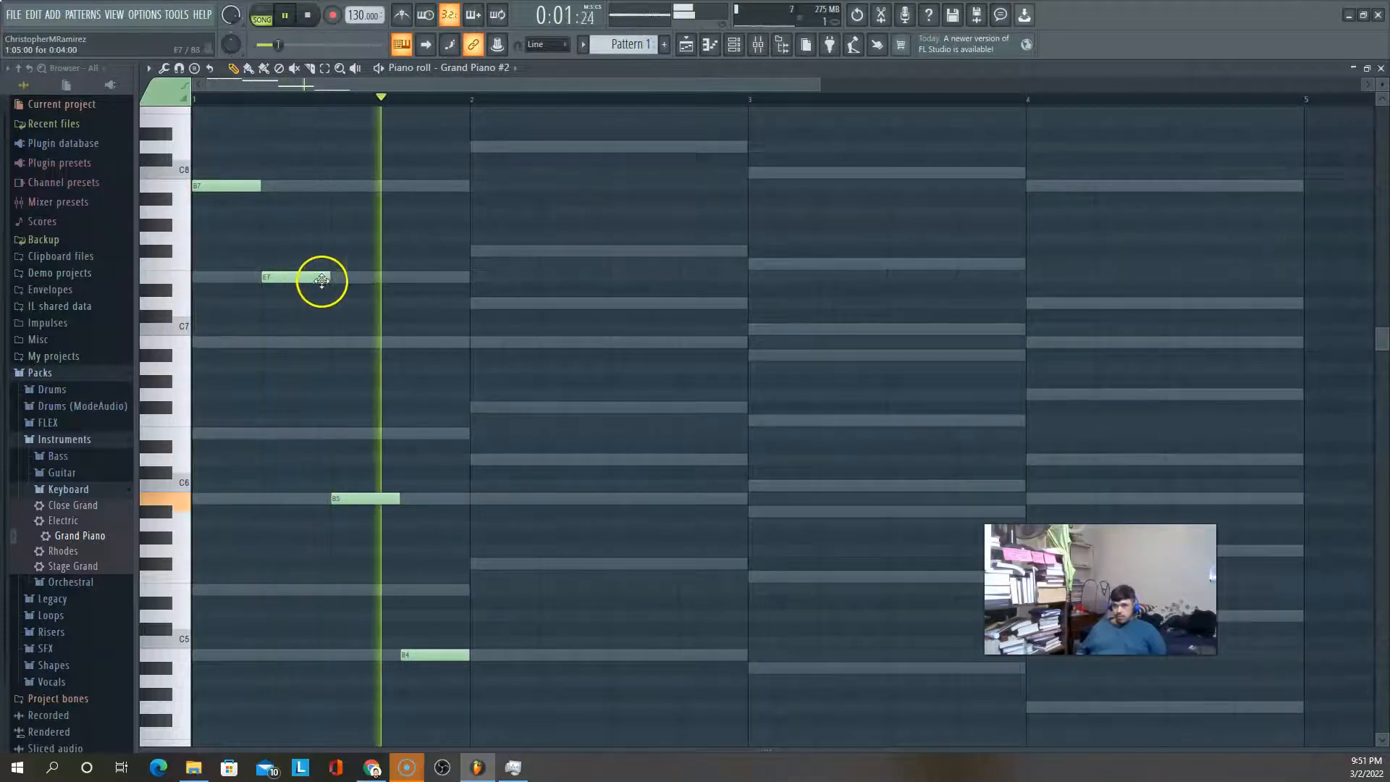
# Shorten E7 to half a beat and add half-beat notes in bar 1: E5 before it, B6 on beat 3, B7 on beat 4
pyautogui.moveTo(328, 280); pyautogui.dragTo(274, 275)
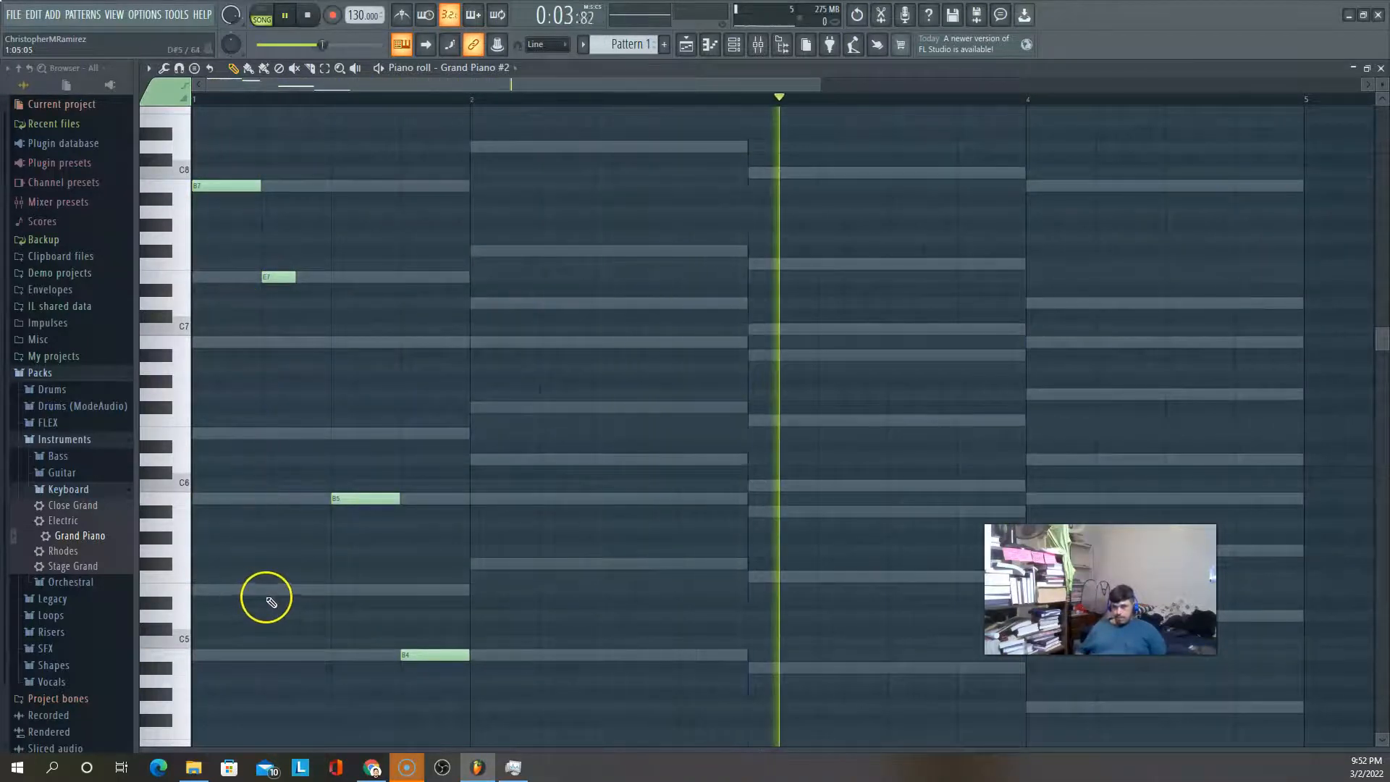
pyautogui.click(232, 590)
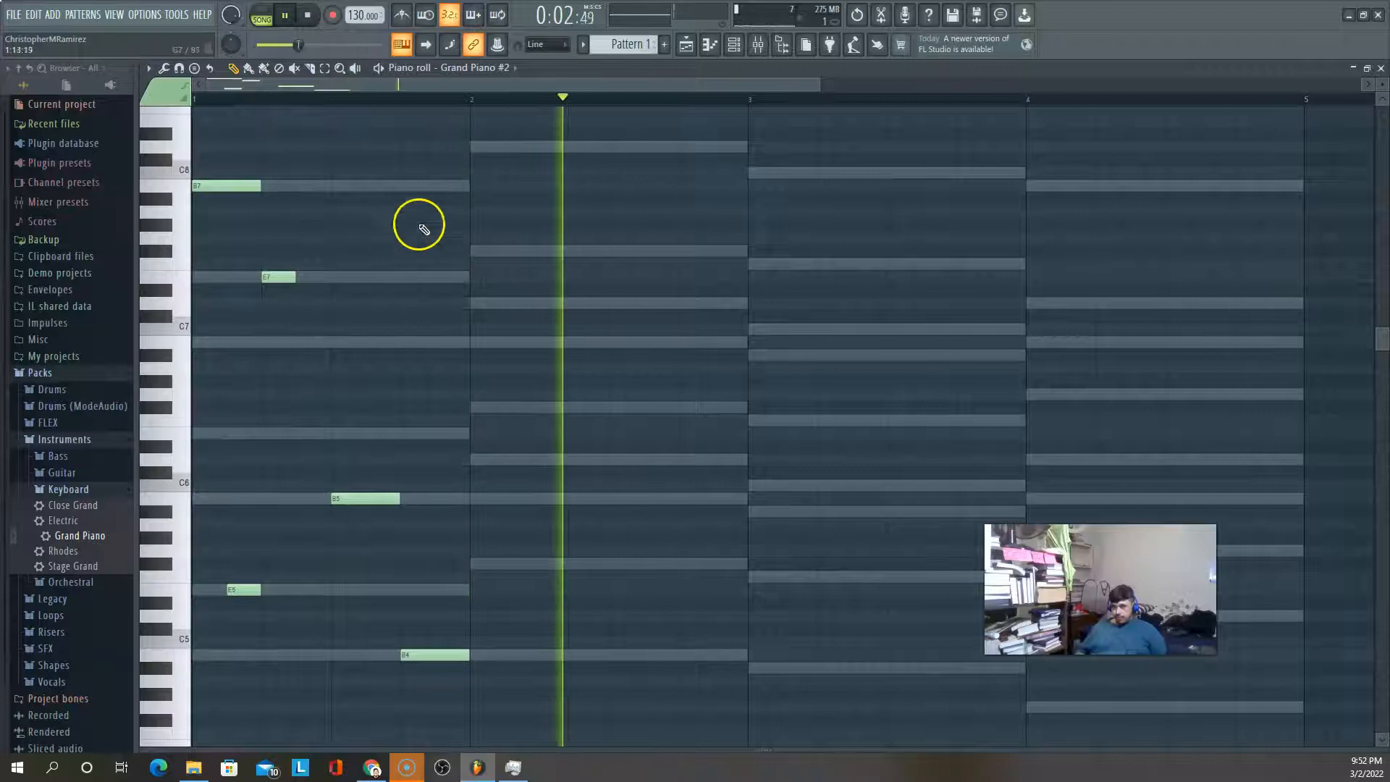
pyautogui.click(406, 186)
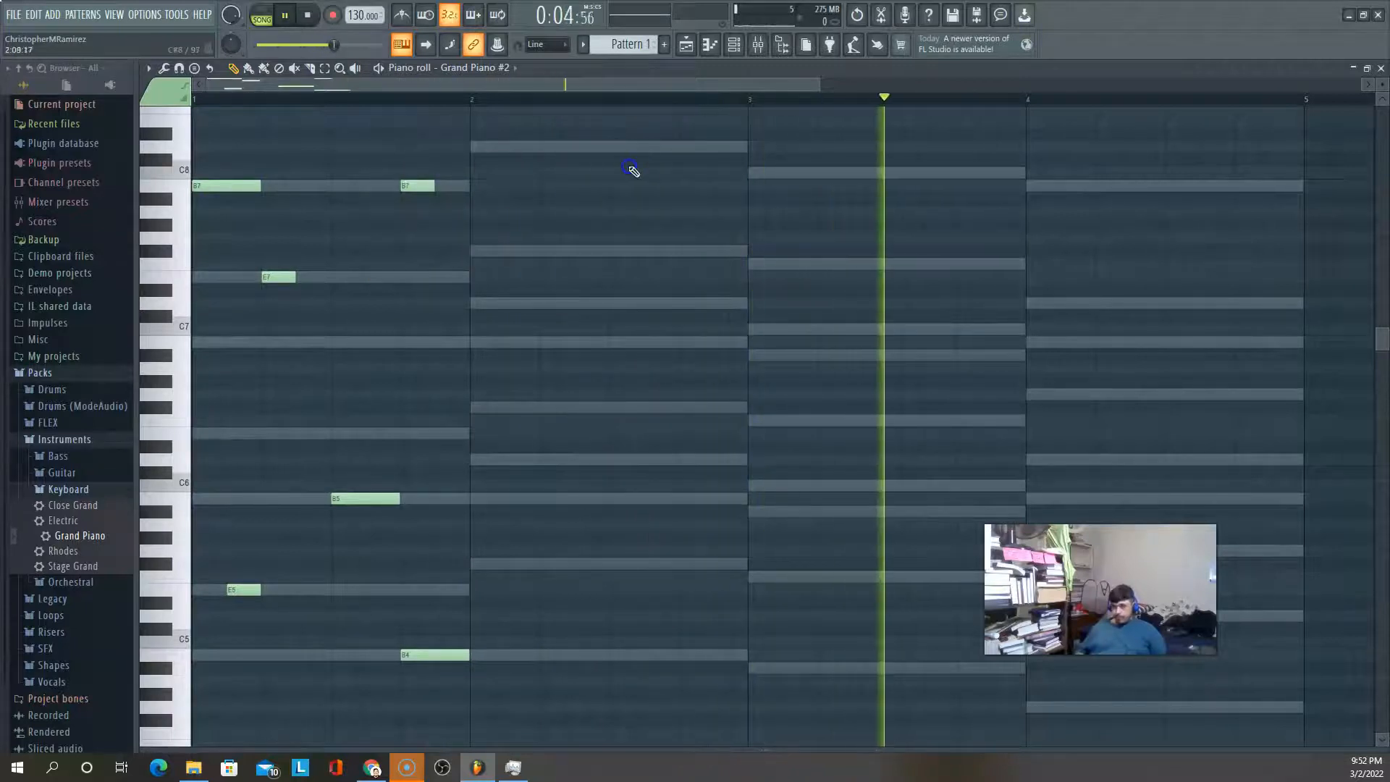
pyautogui.press('space')
pyautogui.click(335, 341)
pyautogui.press('space')
pyautogui.press('space')
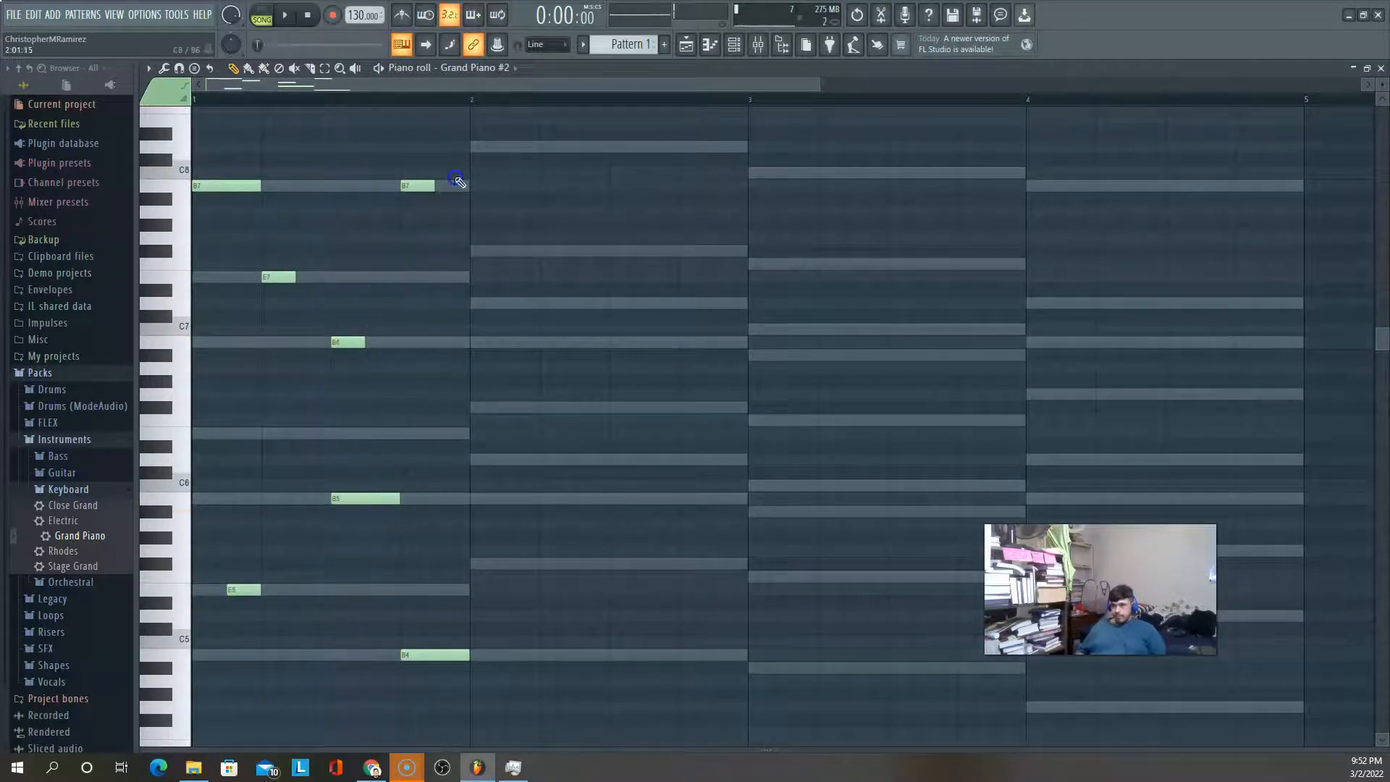
# Place consecutive half-beat D8, F#7, B6 and B4 notes from the start of bar 2 and play them back
pyautogui.click(484, 148)
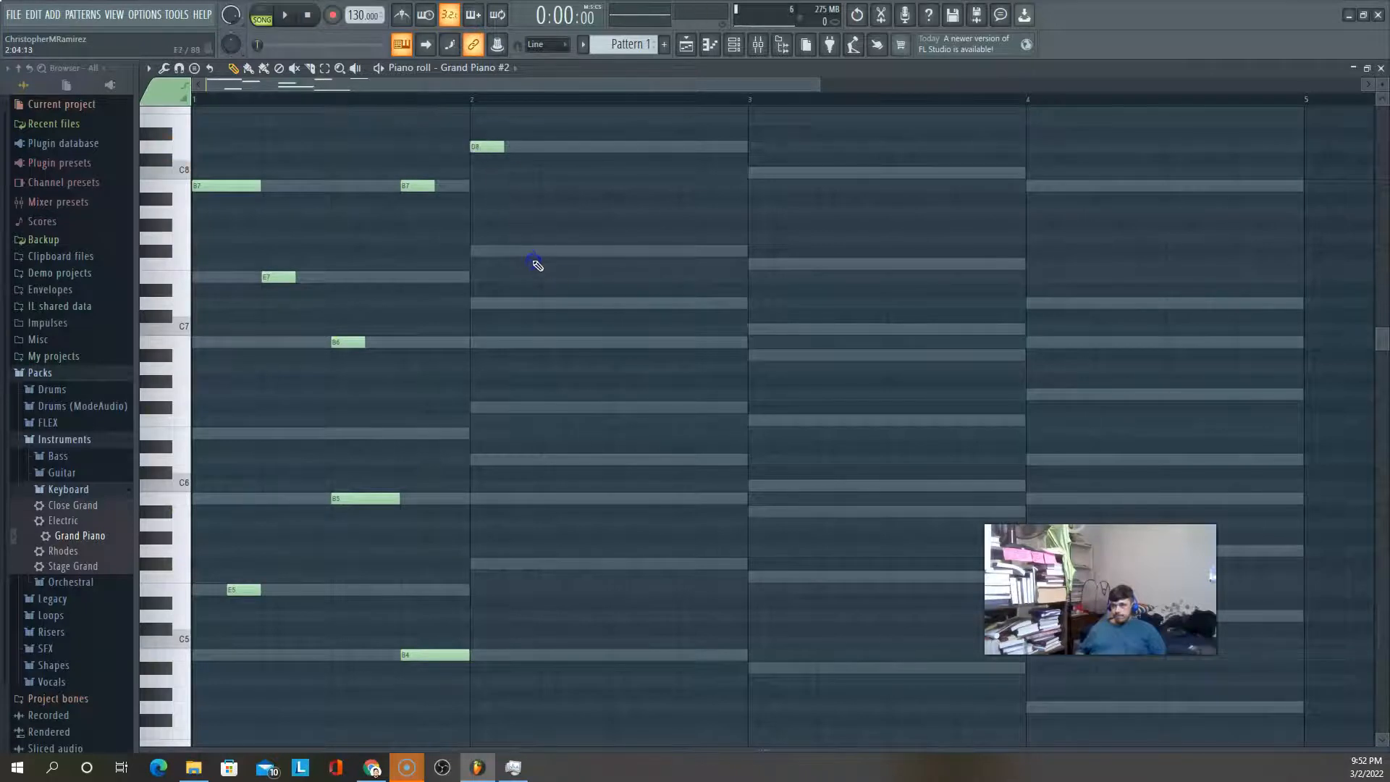
pyautogui.click(516, 252)
pyautogui.click(544, 342)
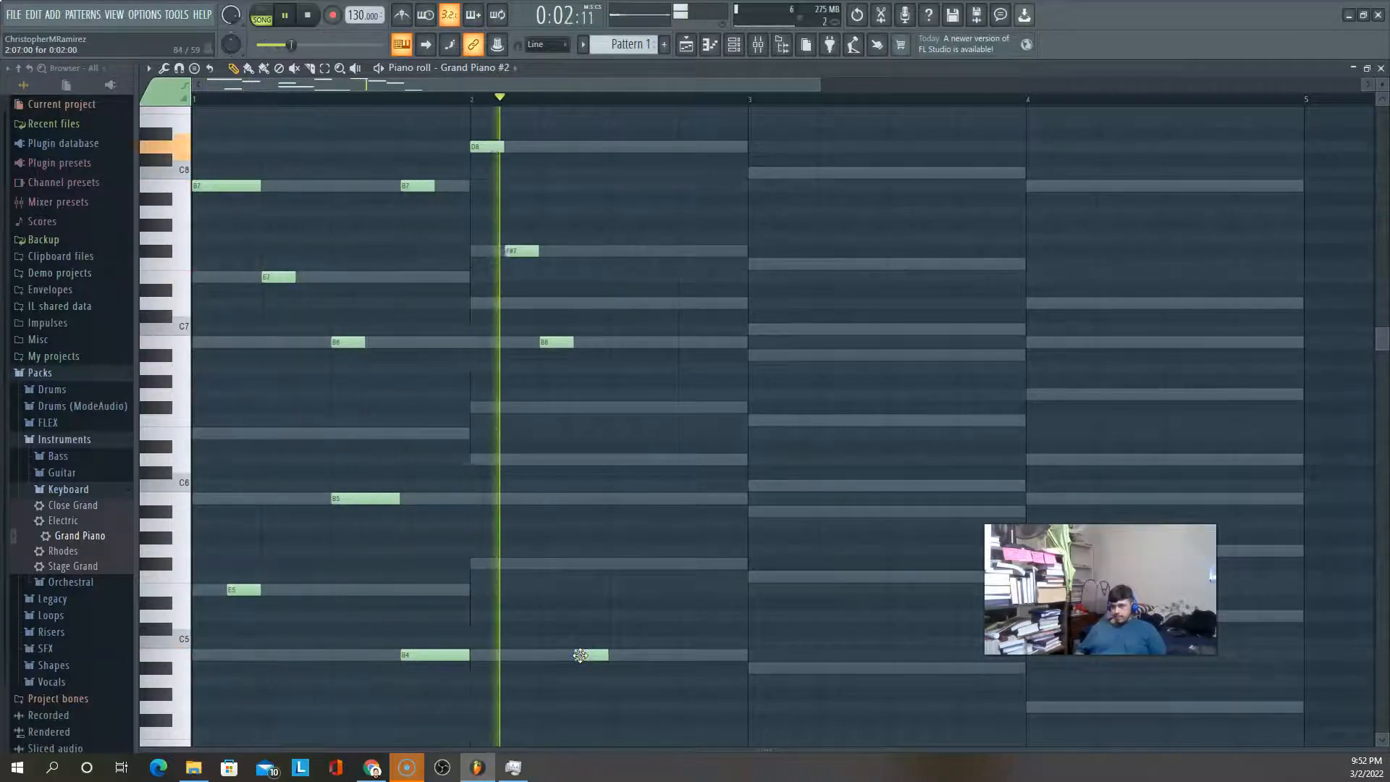
pyautogui.press('space')
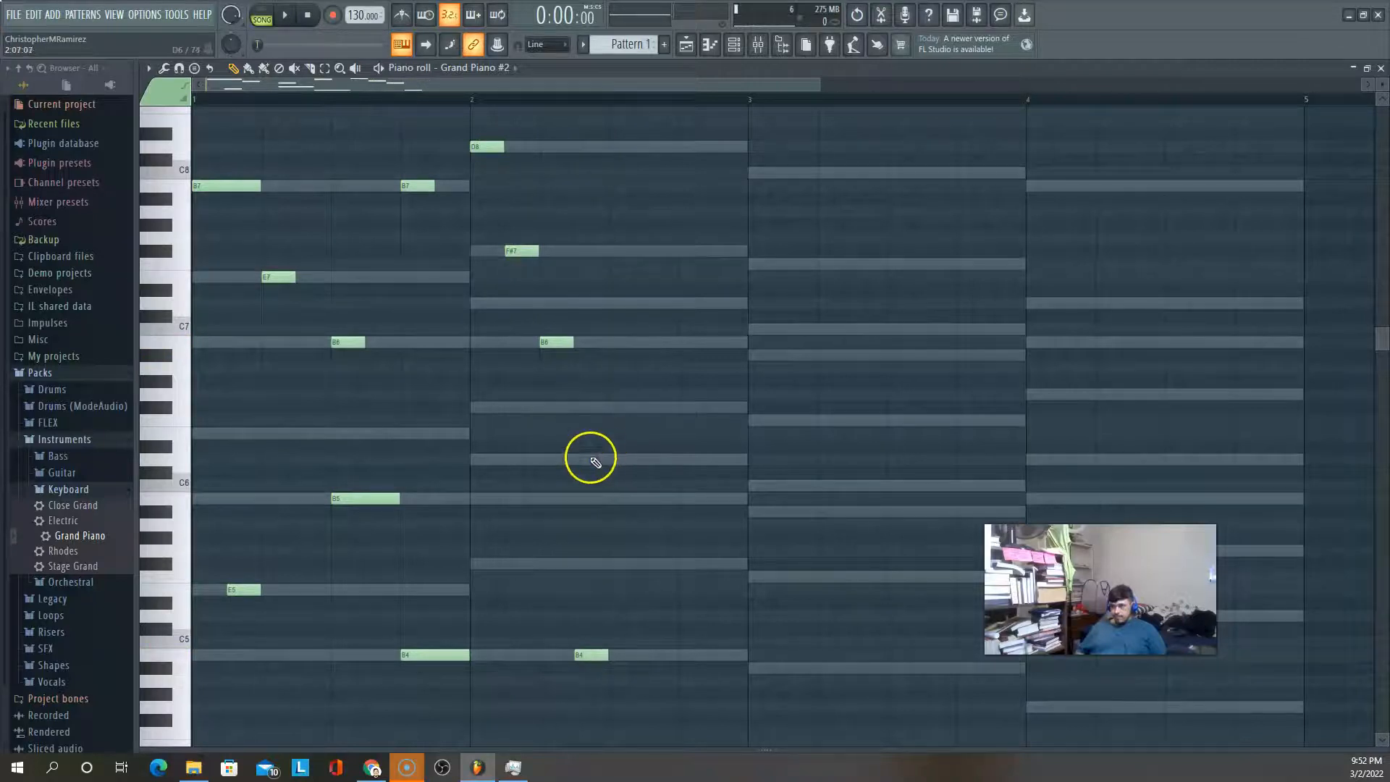
# Pair half-beat D6 and B4 notes on the second half of beats 2, 3 and 4 in bar 2, checking by playback
pyautogui.press('space')
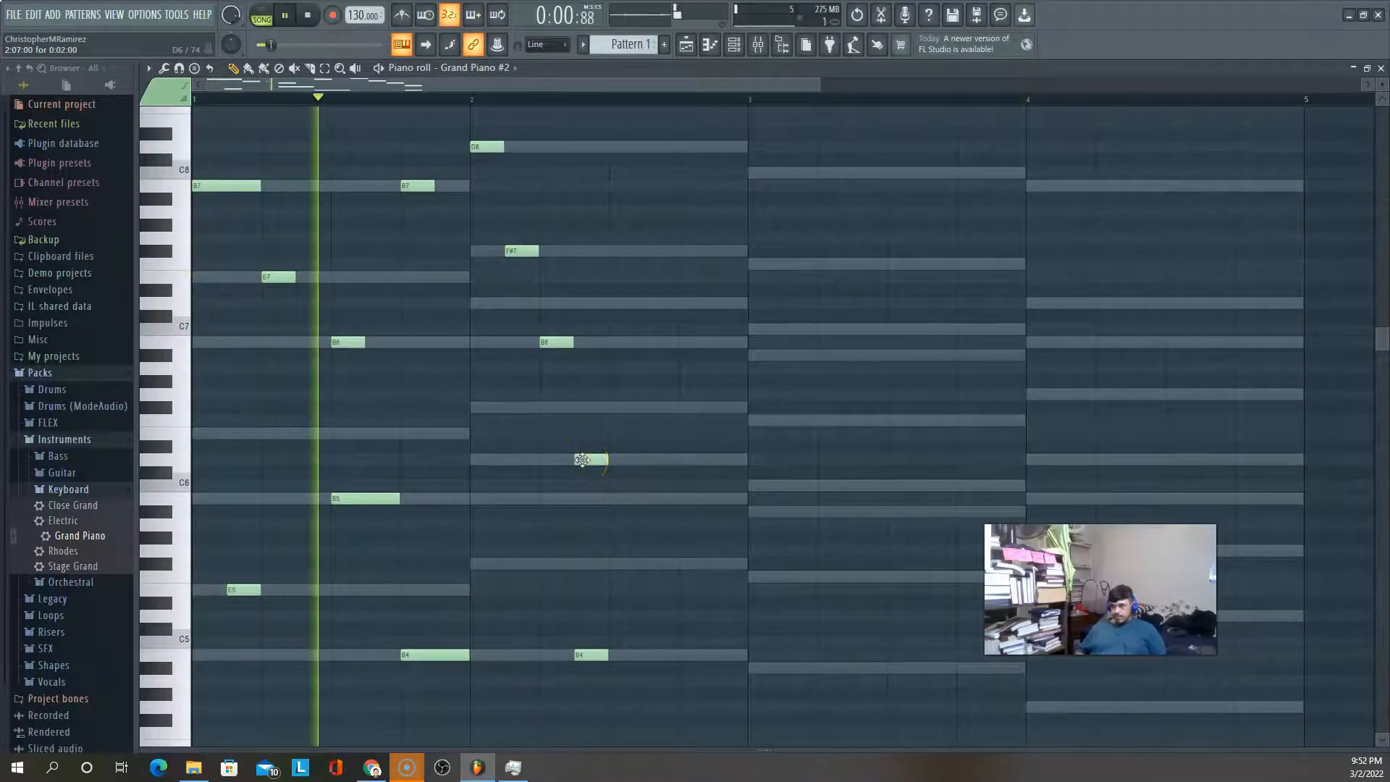
pyautogui.press('space')
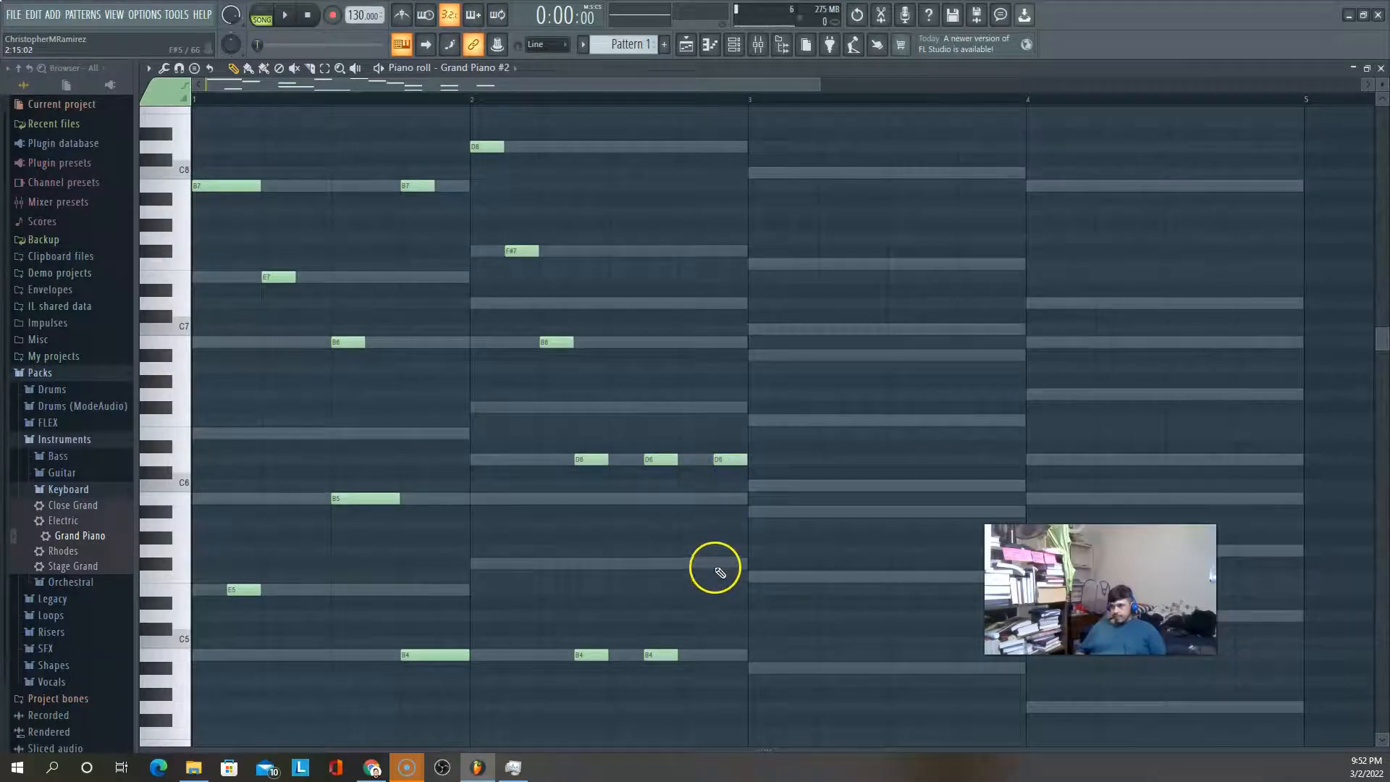
pyautogui.click(718, 655)
pyautogui.press('space')
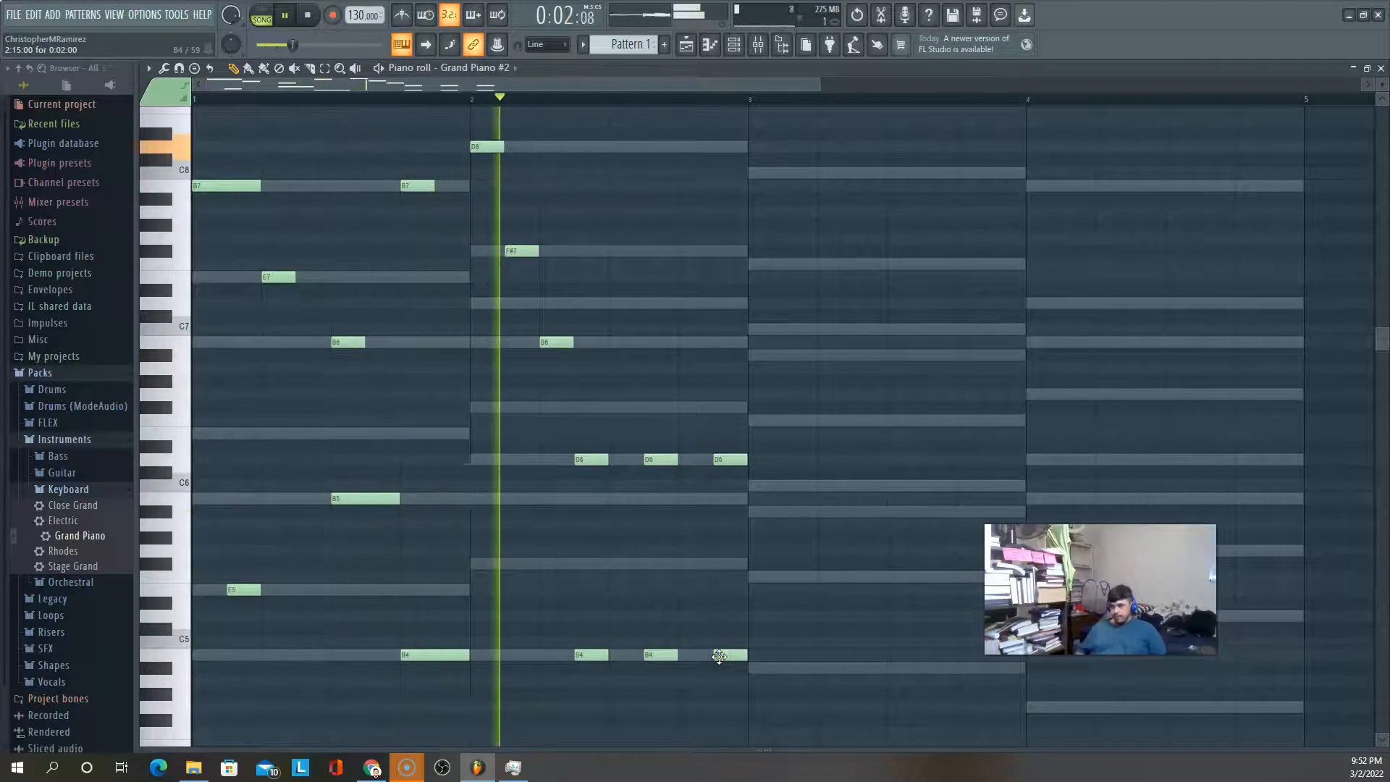
# Raise the last D6 in bar 2 to F#6, stack D7 and D8 above it, and play the result
pyautogui.press('space')
pyautogui.click(715, 652)
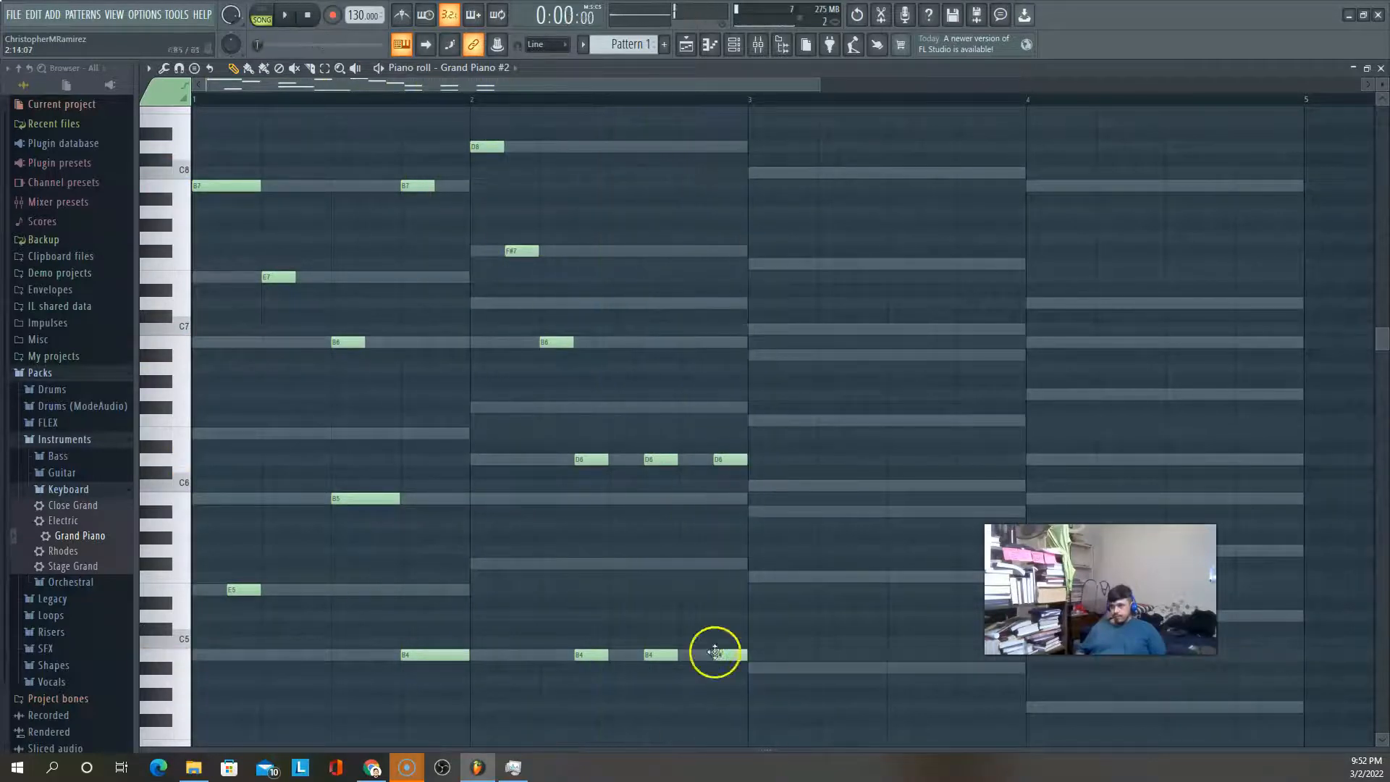
pyautogui.moveTo(727, 458); pyautogui.dragTo(729, 405)
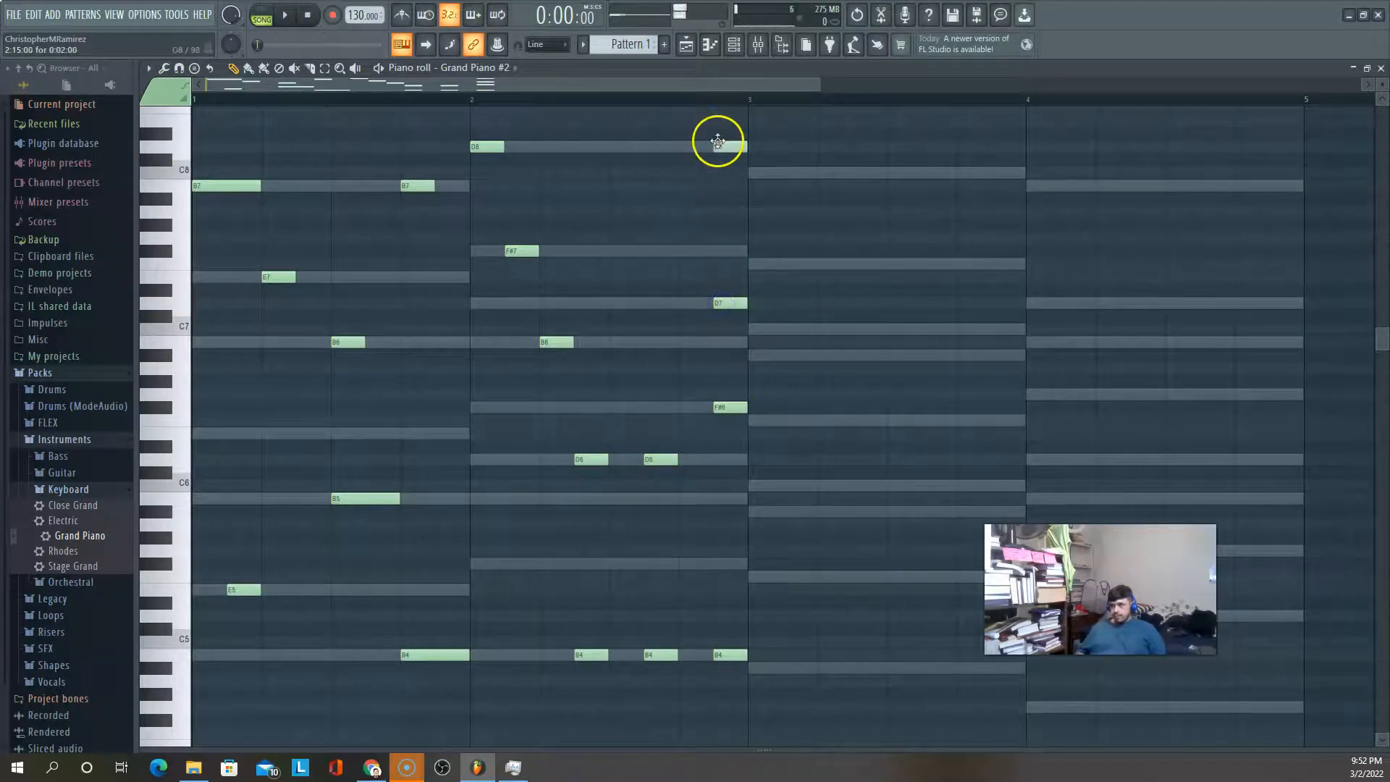
pyautogui.press('space')
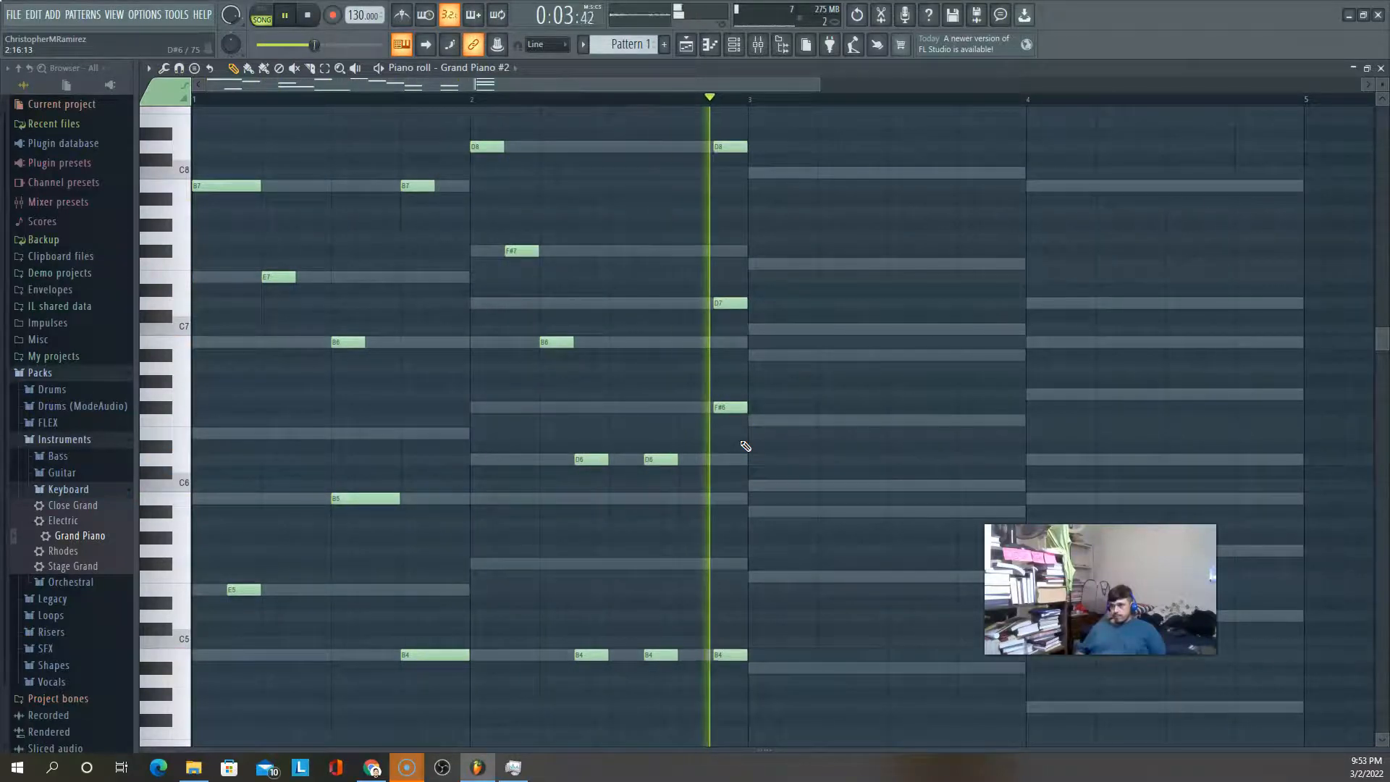
# Start bar 3 with a half-beat C6, followed by F6 with C8 and then A#4, and listen to the melody
pyautogui.press('space')
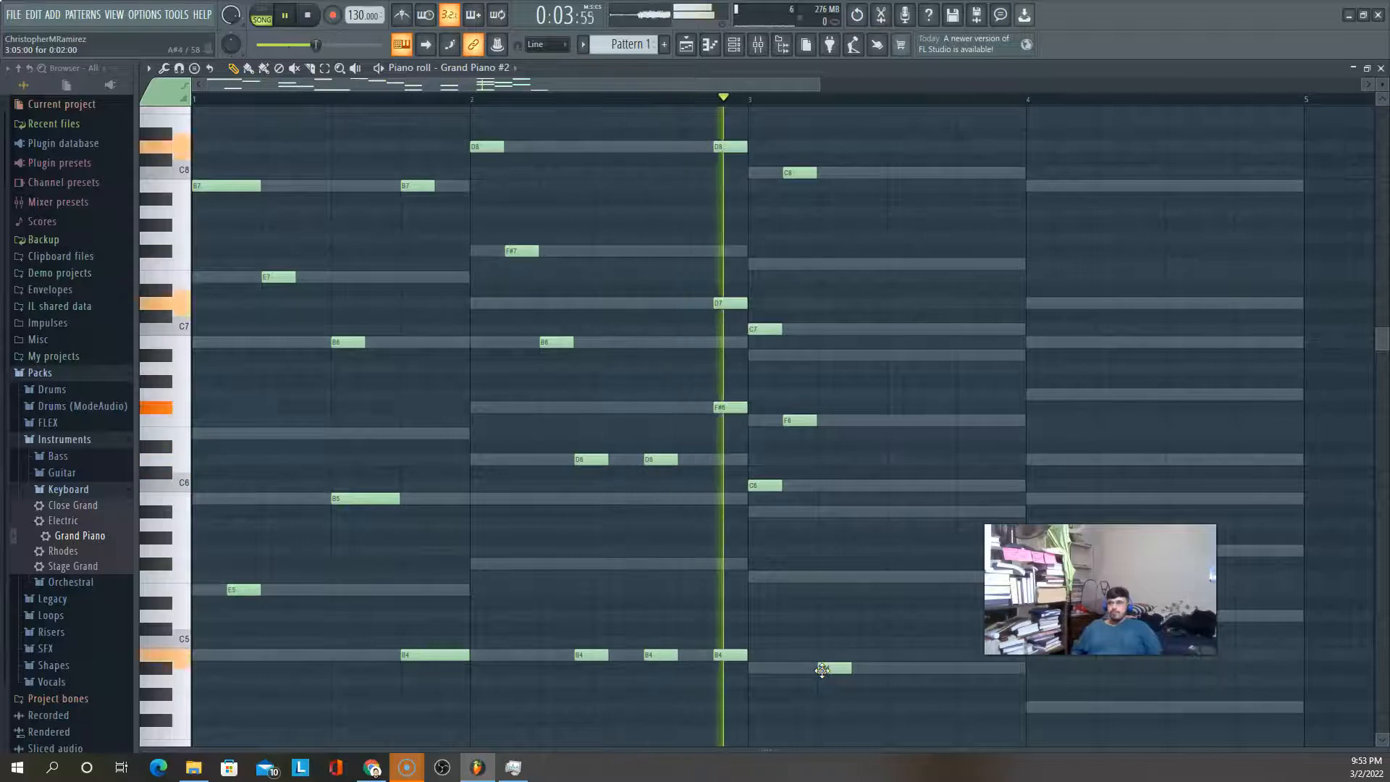
pyautogui.press('space')
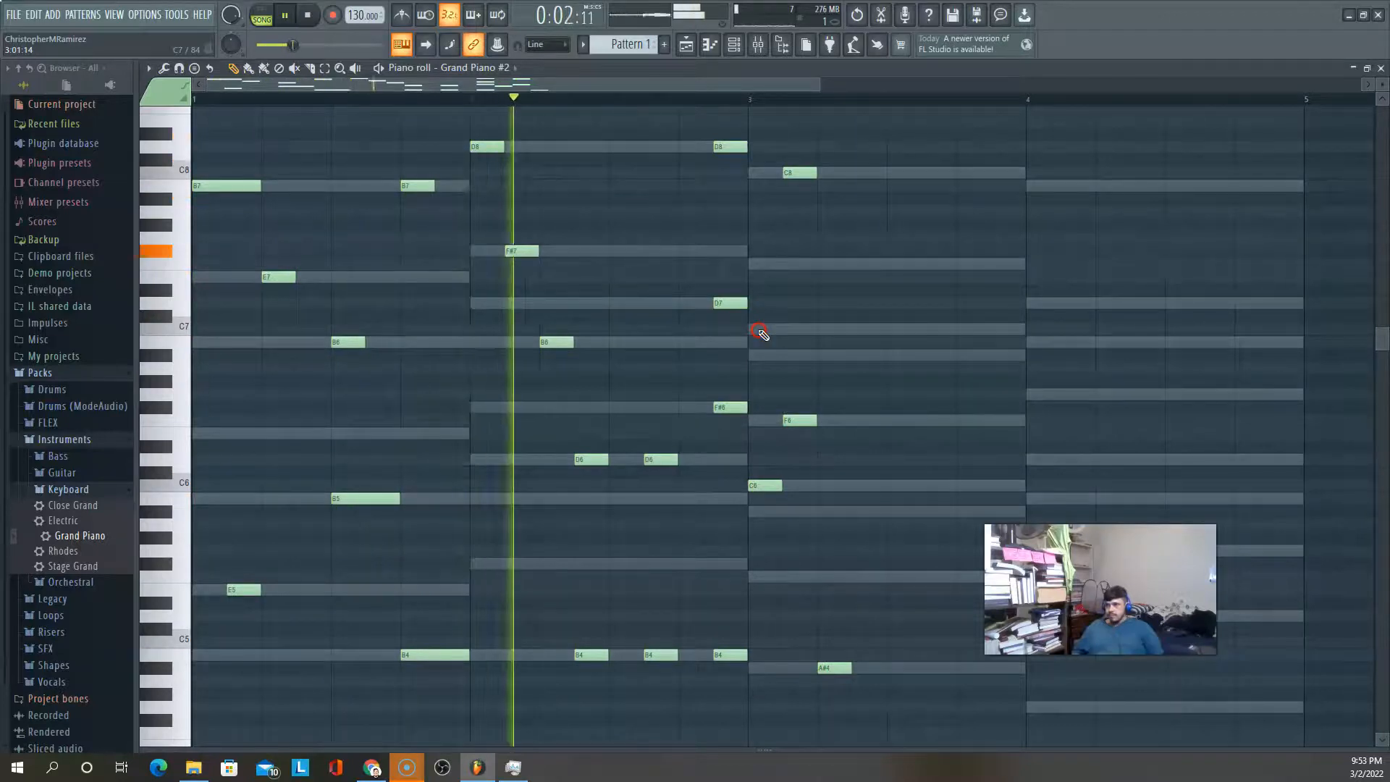
pyautogui.press('space')
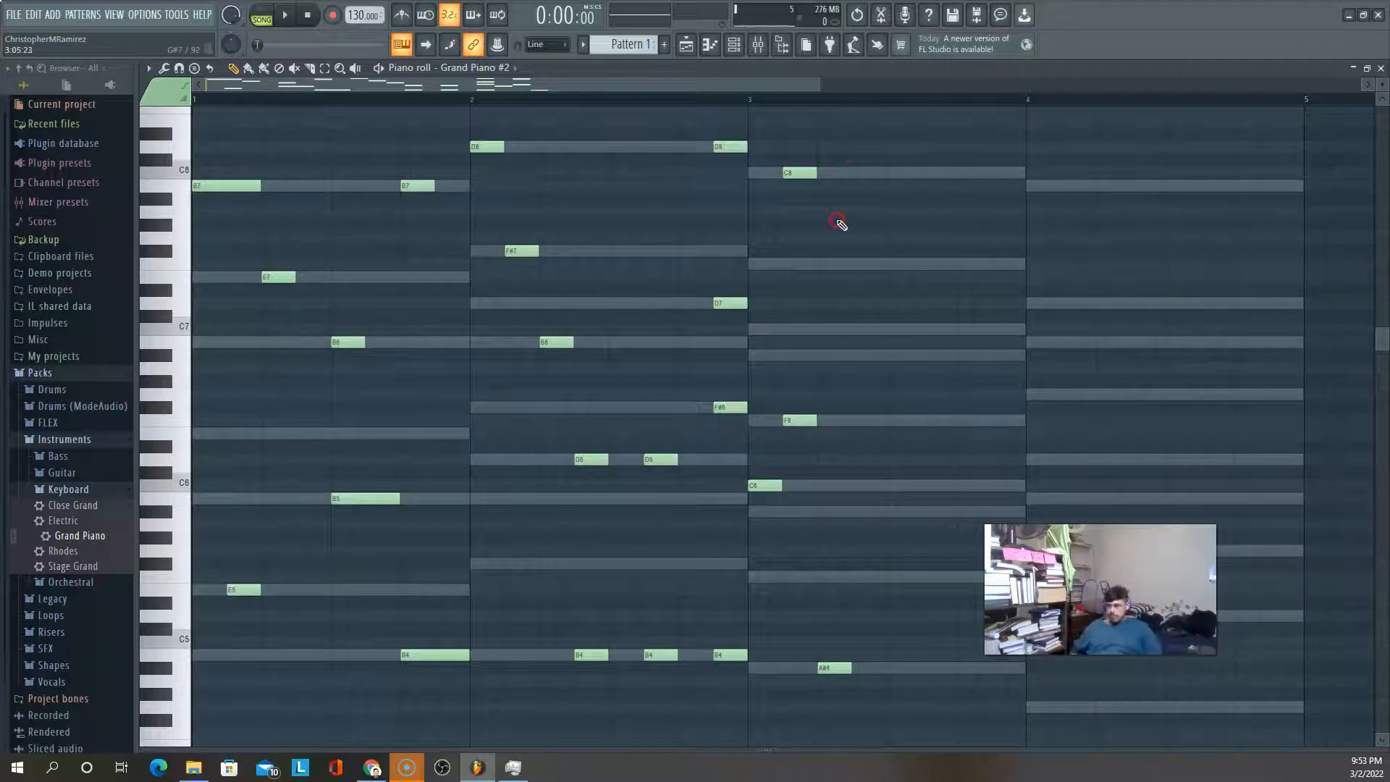
# Continue bar 3 with consecutive half-beat F7, C7, C6 and F5 notes from beat 2 while playing the melody
pyautogui.press('space')
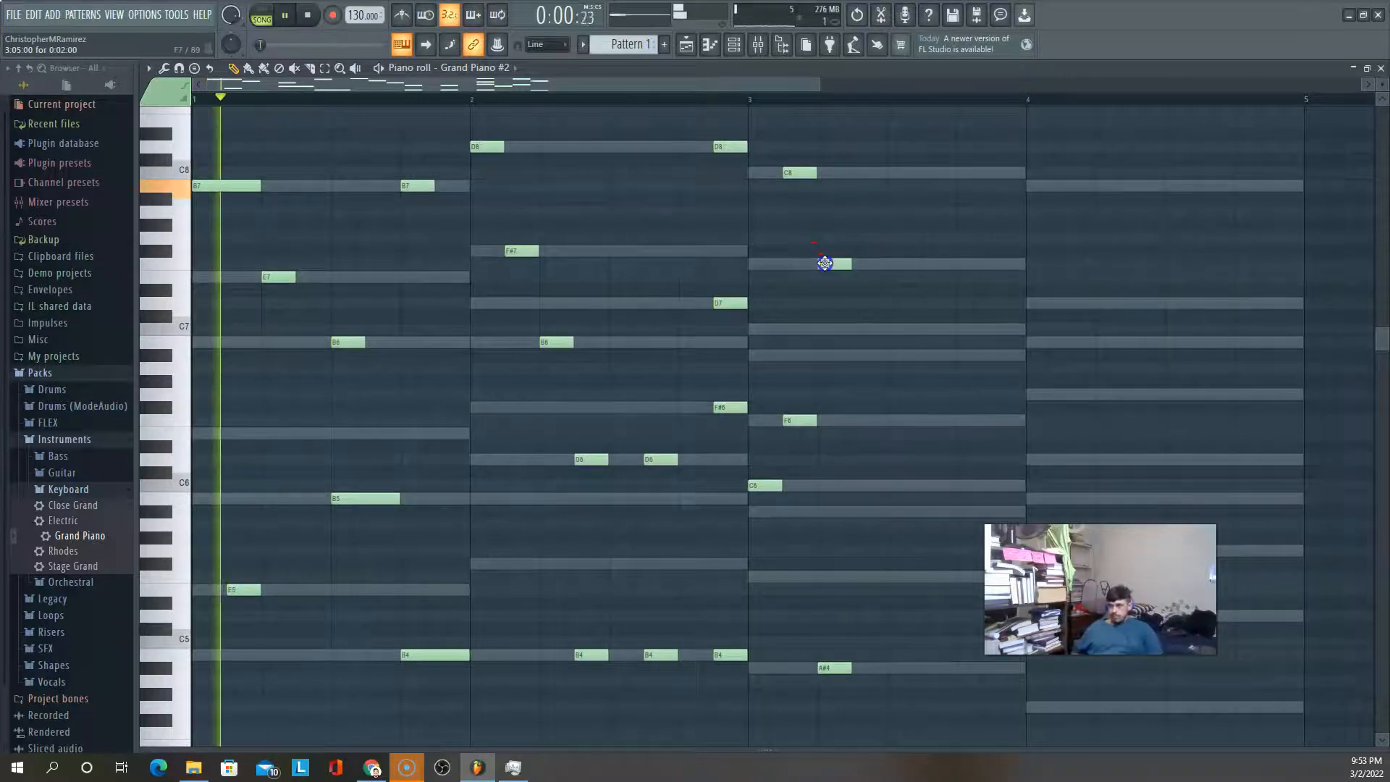
pyautogui.click(858, 330)
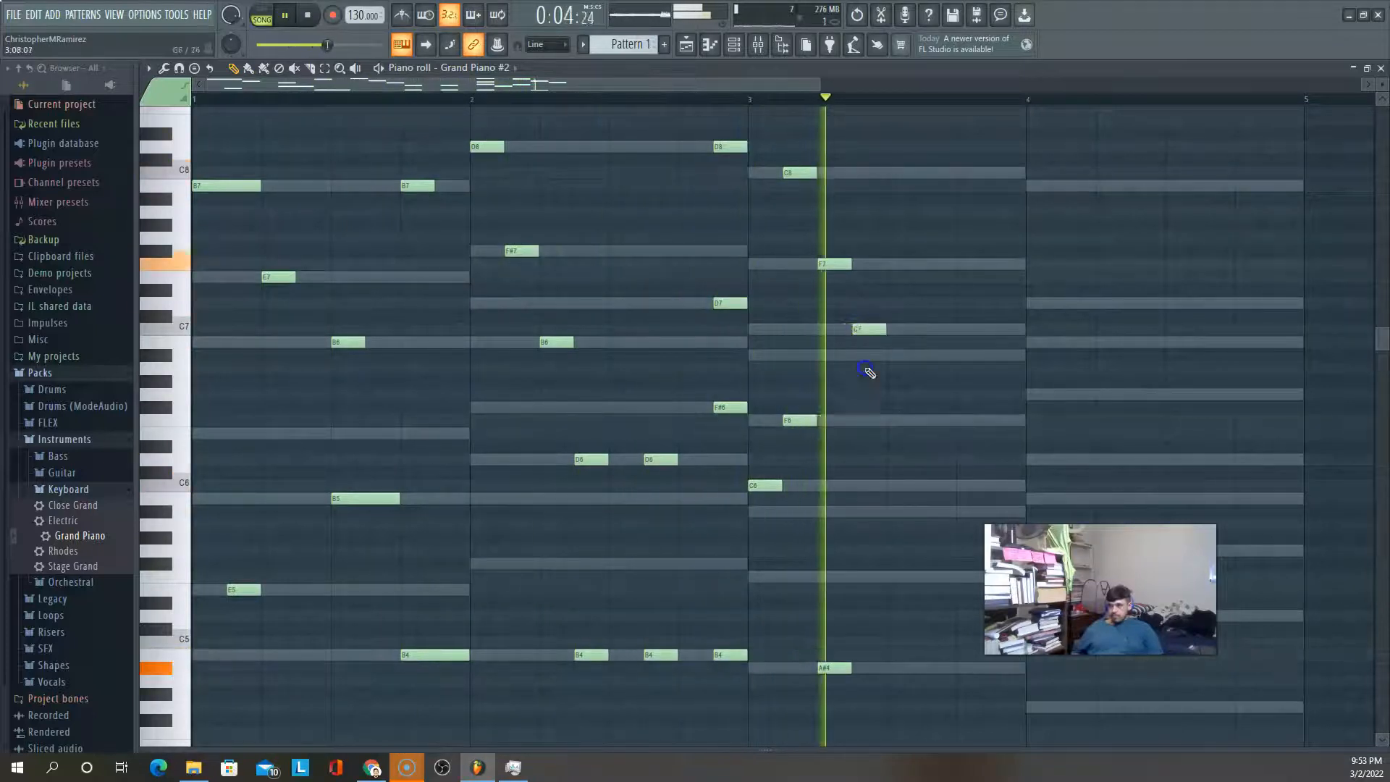
pyautogui.click(889, 486)
pyautogui.click(926, 576)
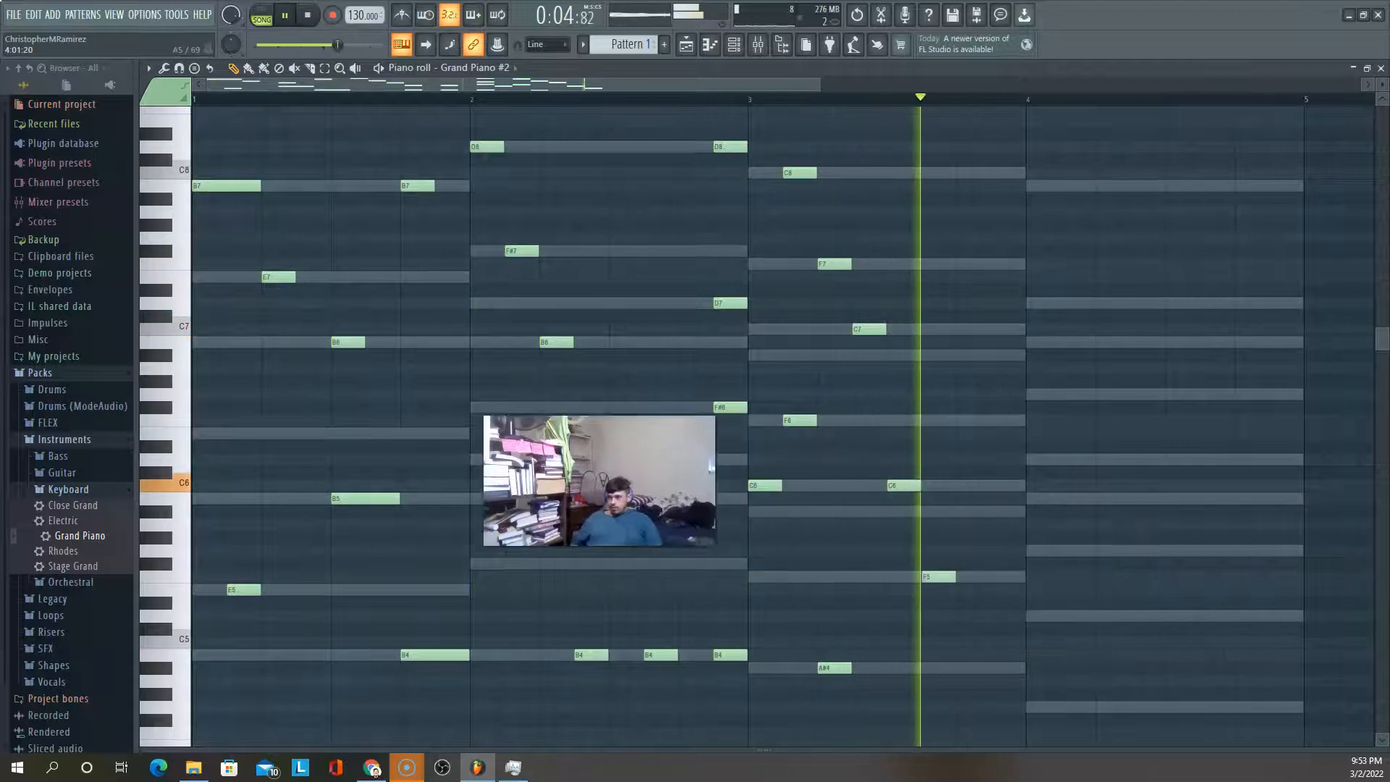
pyautogui.press('space')
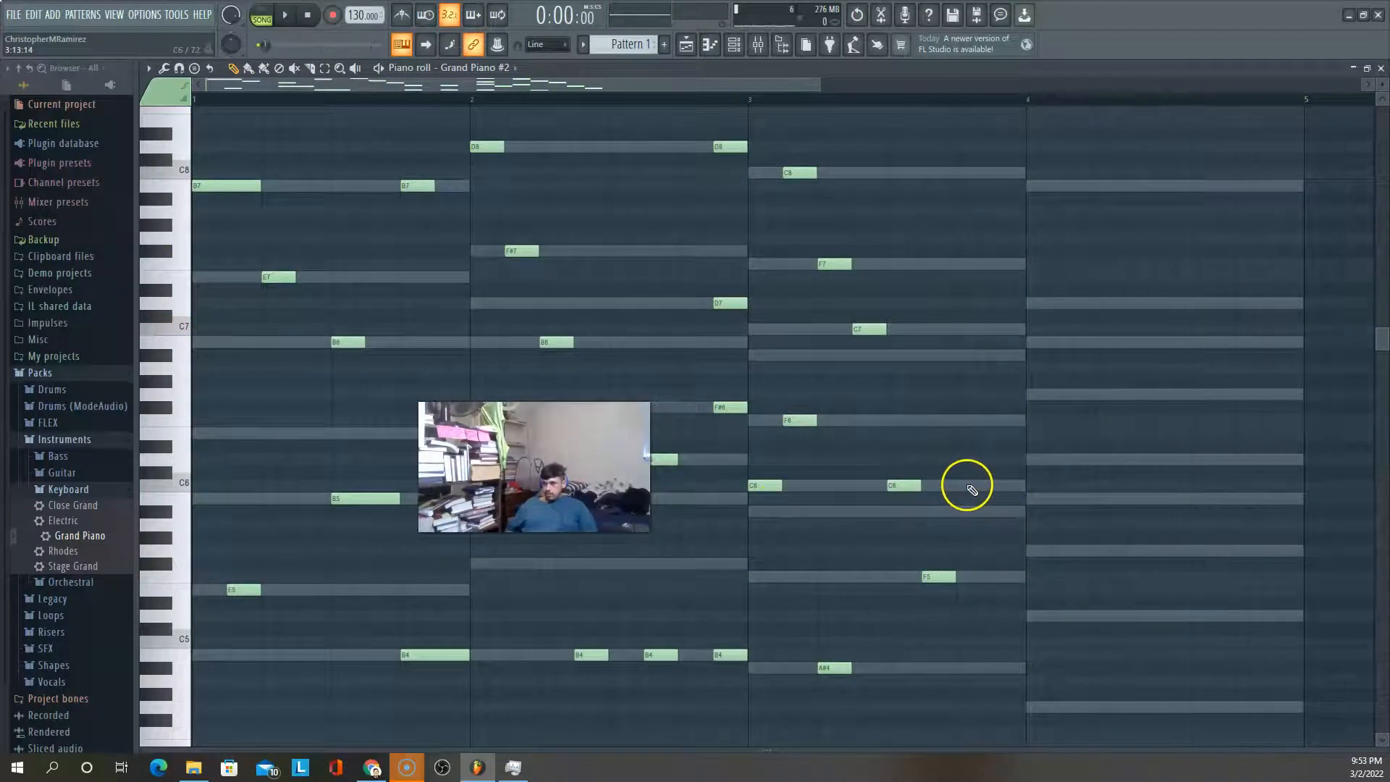
# Stack half-beat F6, A#6 and F7 notes on beat 4 of bar 3 during playback
pyautogui.press('space')
pyautogui.click(963, 354)
pyautogui.click(962, 264)
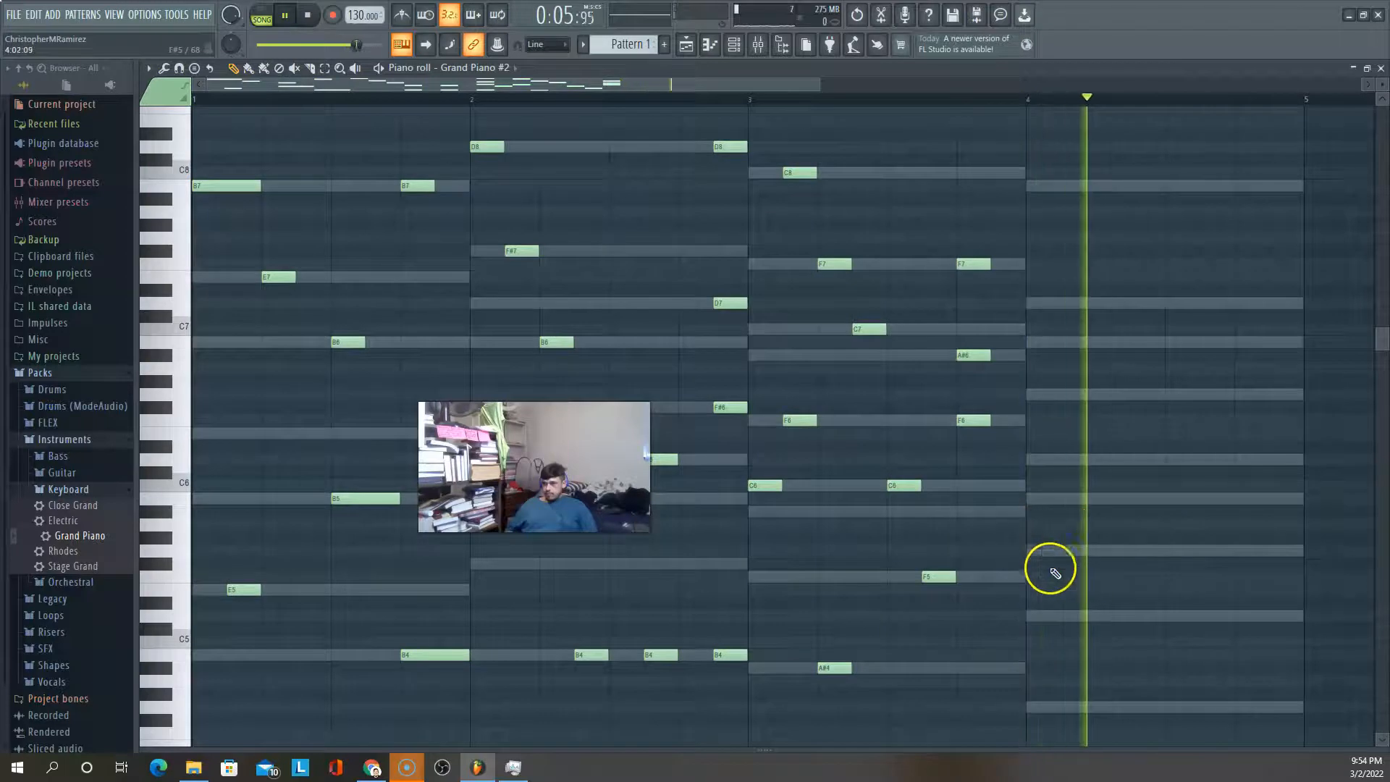
# Start bar 4 with consecutive half-beat notes: G5, D5 paired with G6, G4 paired with B5, and D7
pyautogui.click(1035, 551)
pyautogui.click(1065, 615)
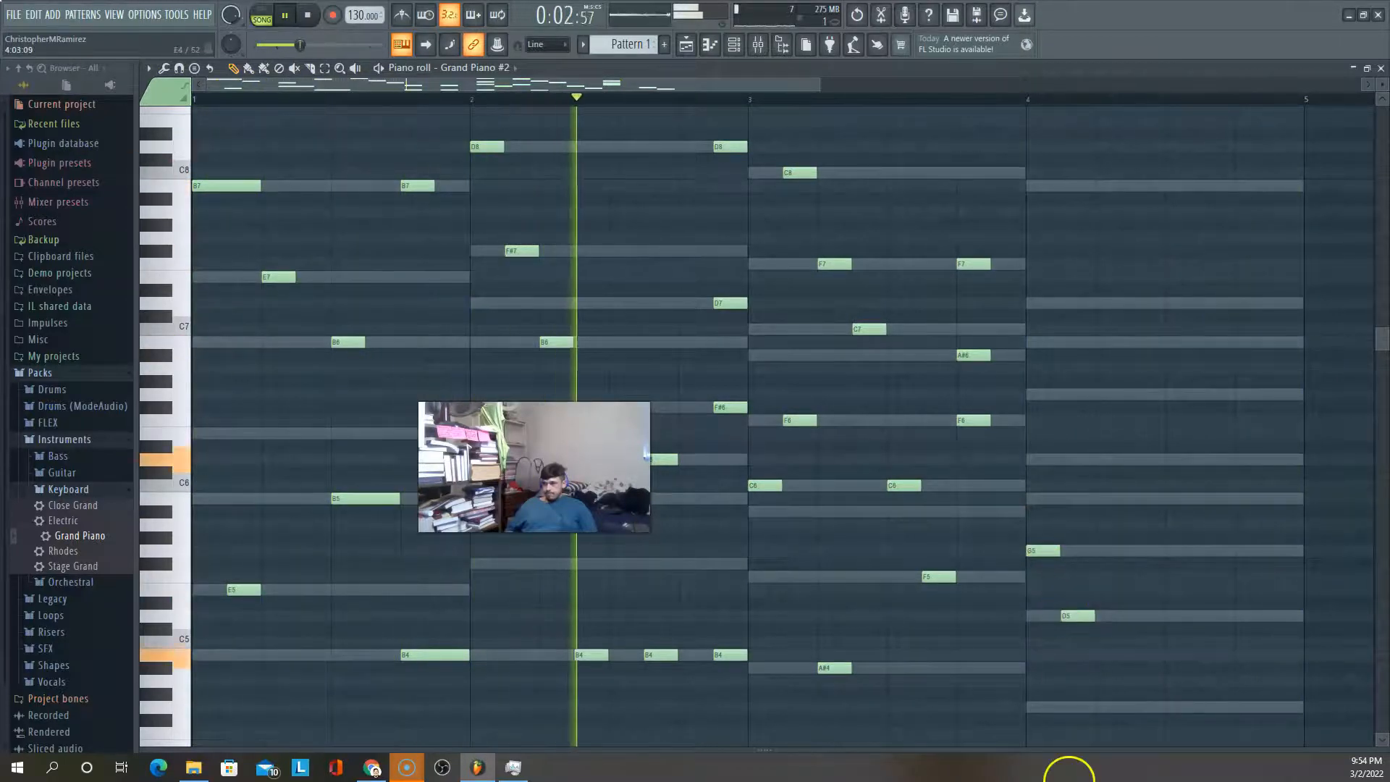
pyautogui.click(1102, 708)
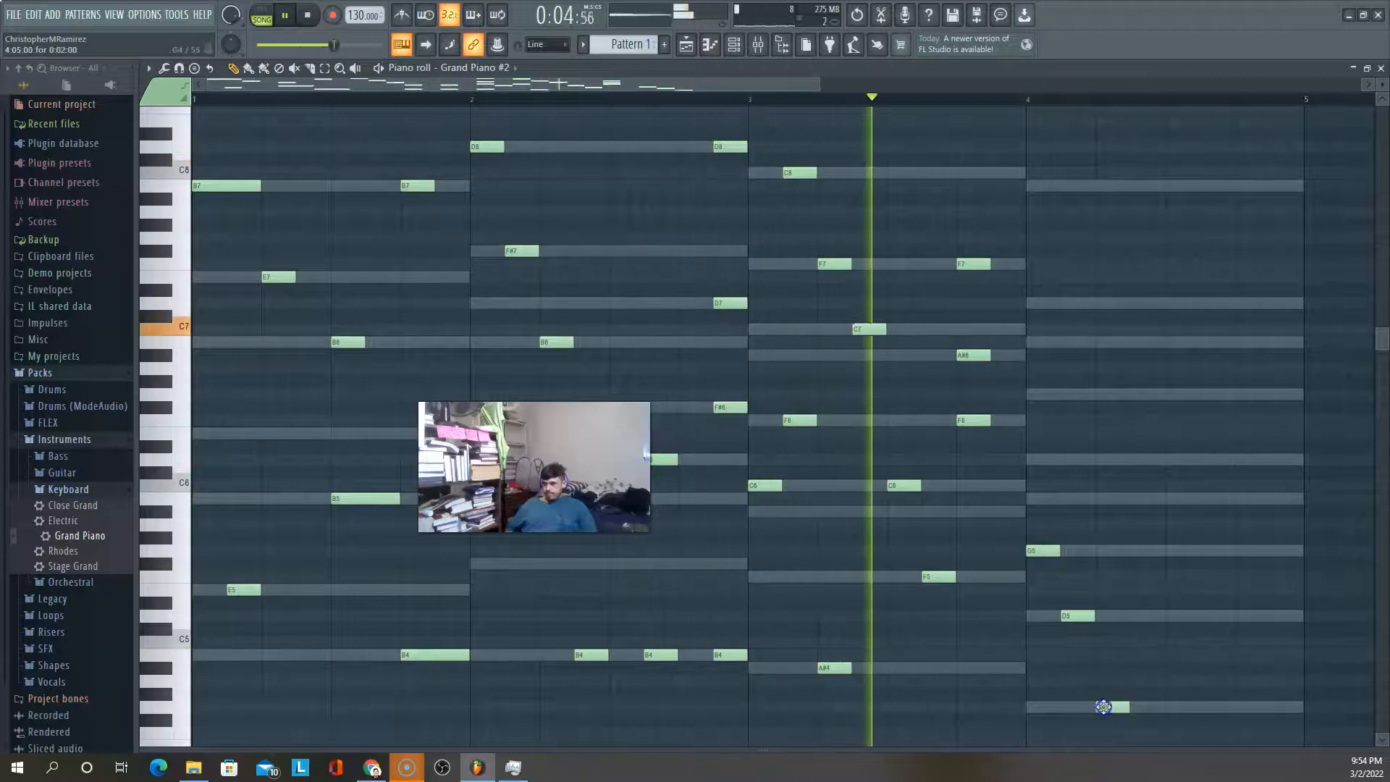
pyautogui.click(1106, 499)
pyautogui.click(1071, 394)
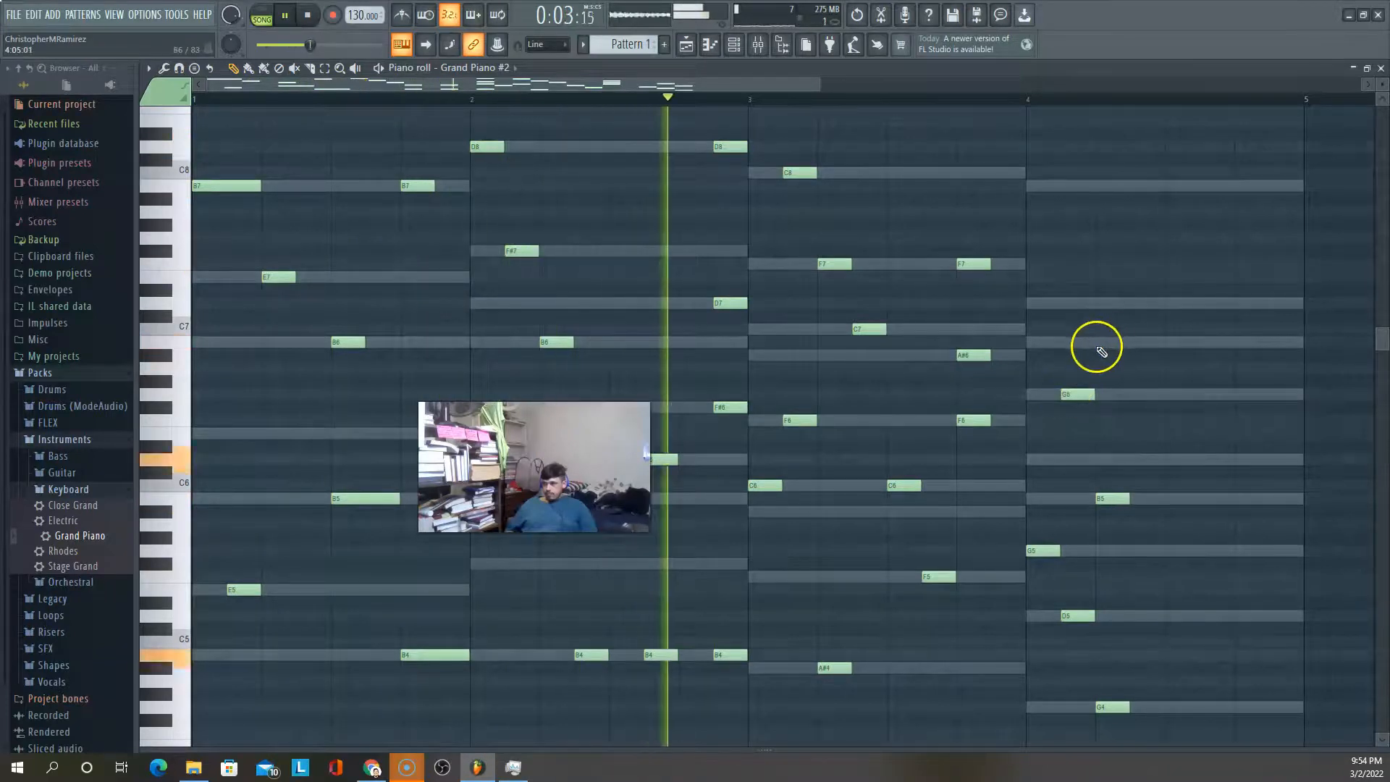
pyautogui.click(1136, 304)
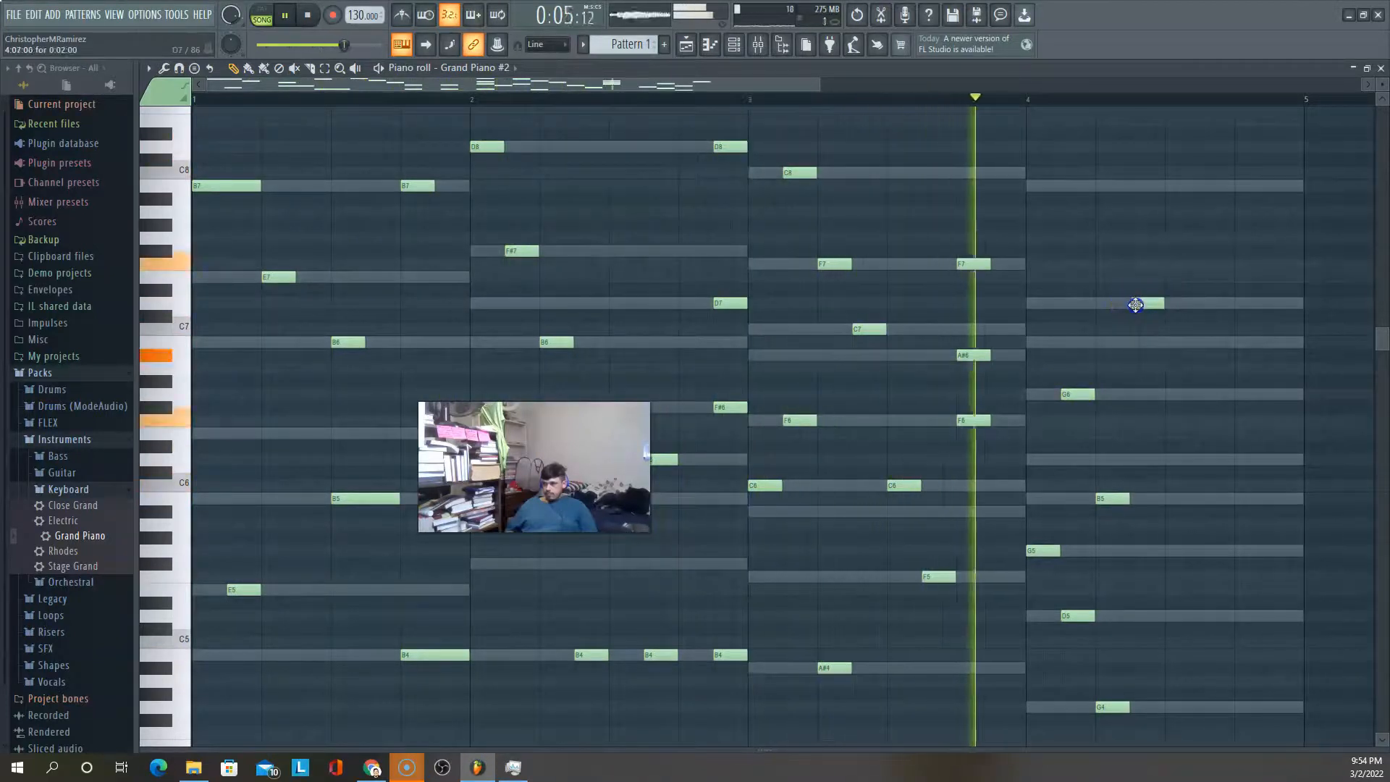
# Add D6, G5, G4, B7 and B5 notes in bar 4 and a B4 note at the start of bar 1 in Grand Piano #2
pyautogui.click(1148, 461)
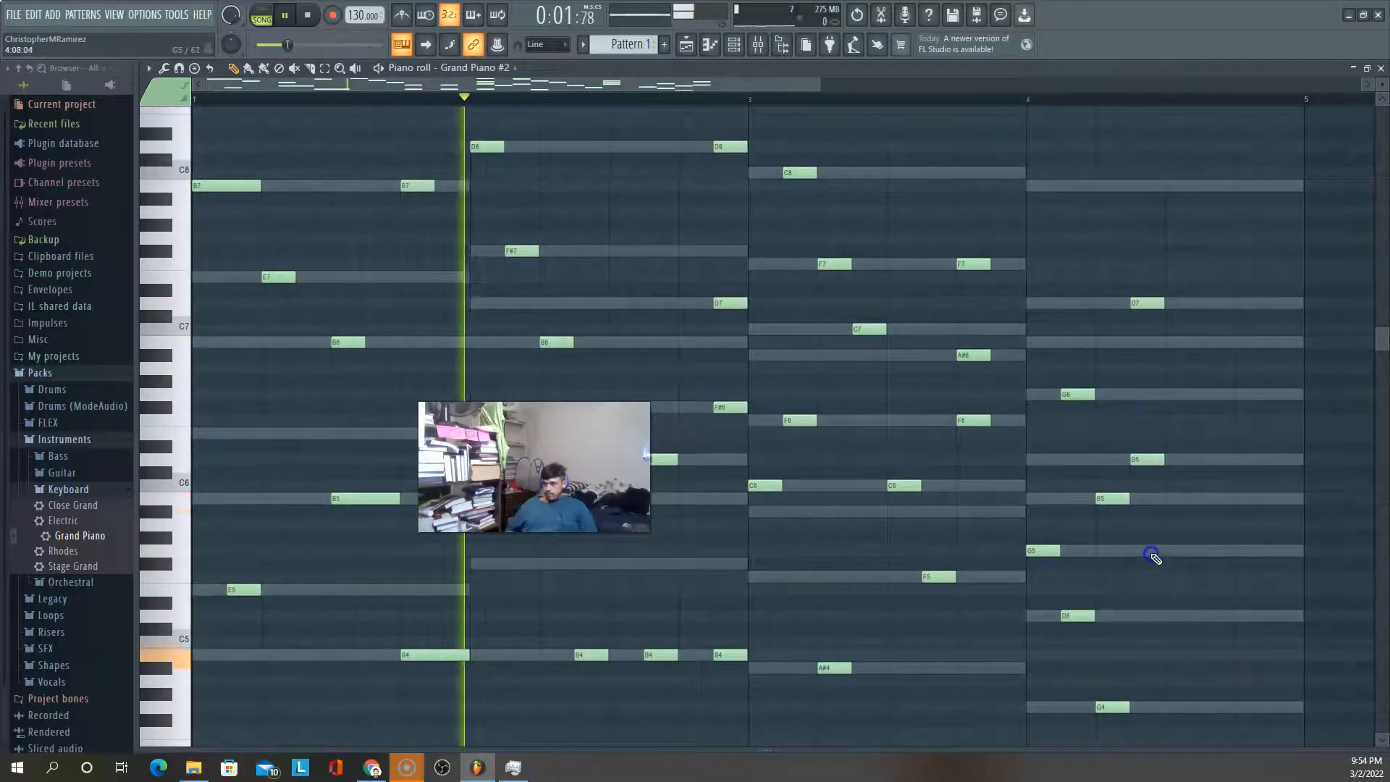
pyautogui.click(1178, 550)
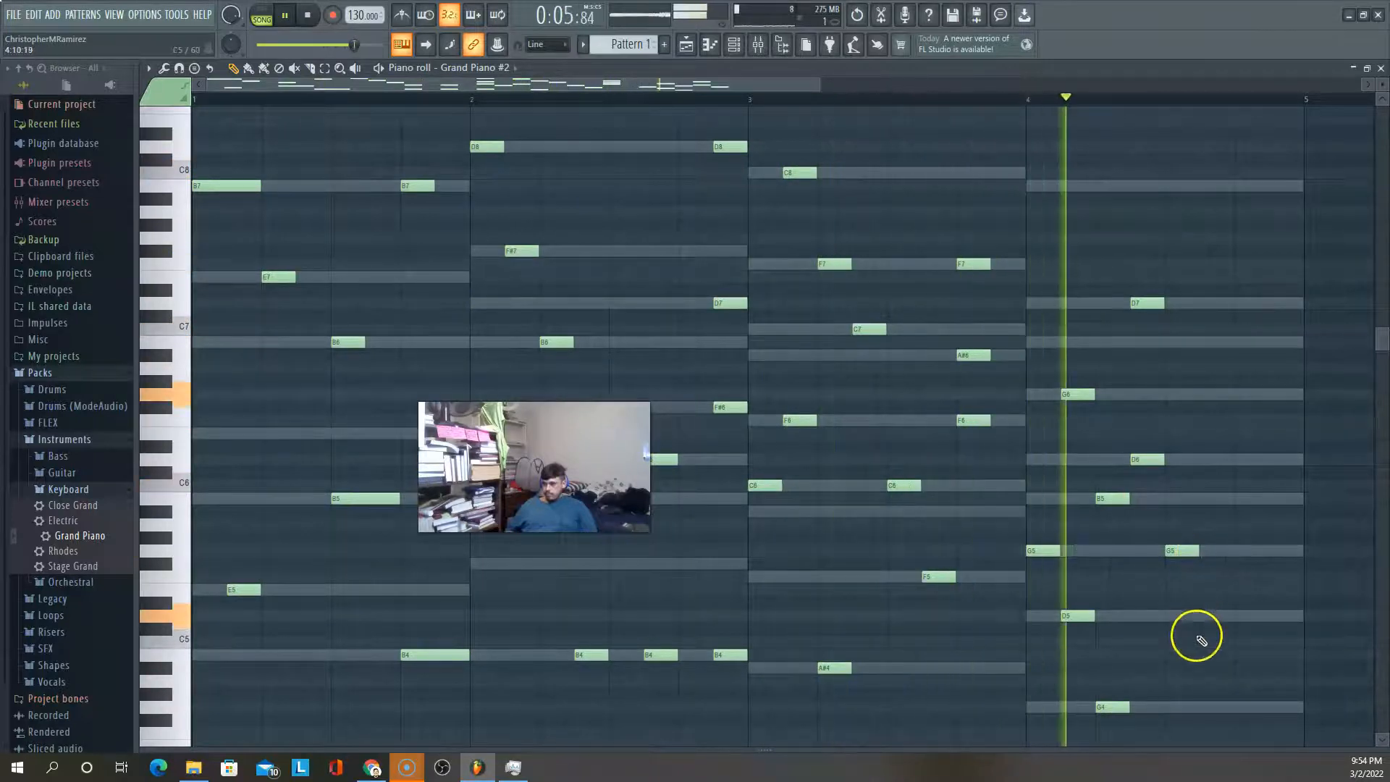
pyautogui.click(1207, 707)
pyautogui.click(1239, 187)
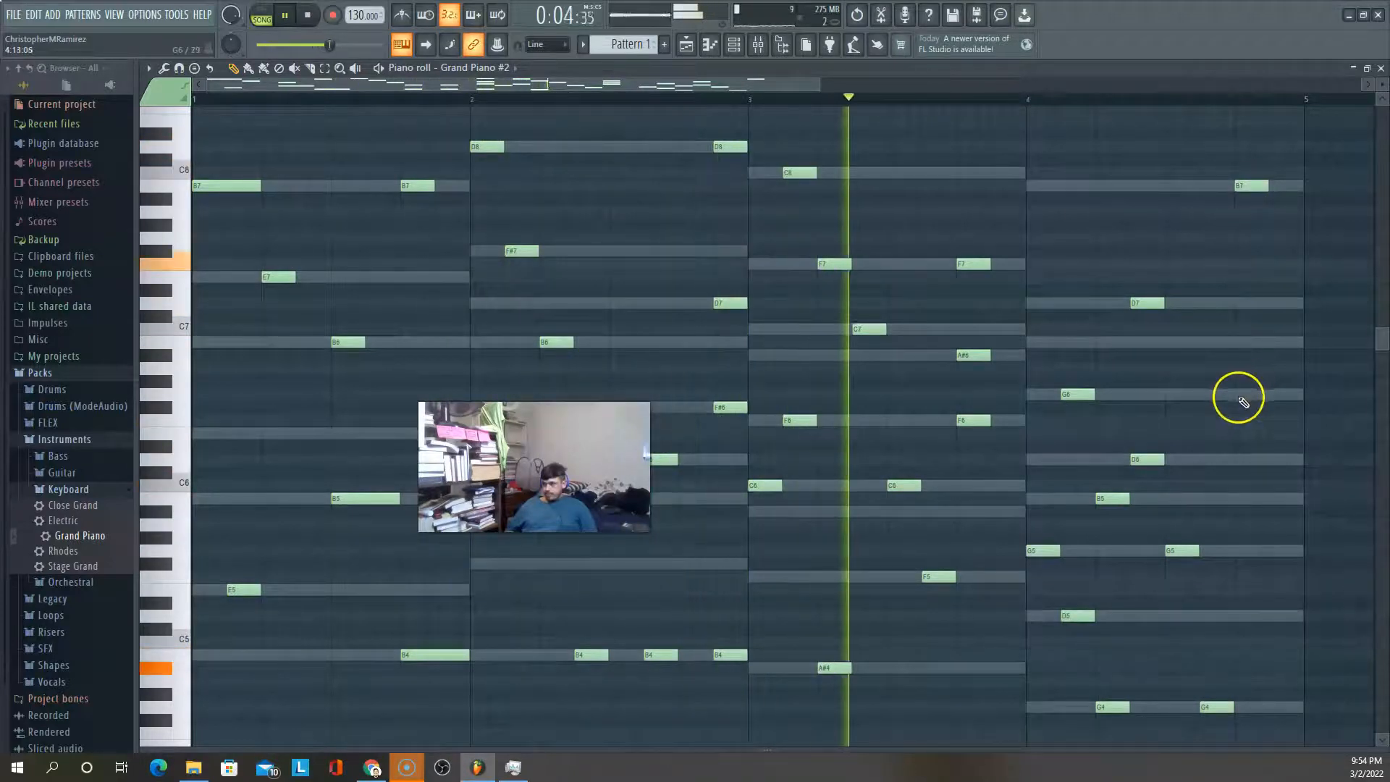
pyautogui.click(1241, 499)
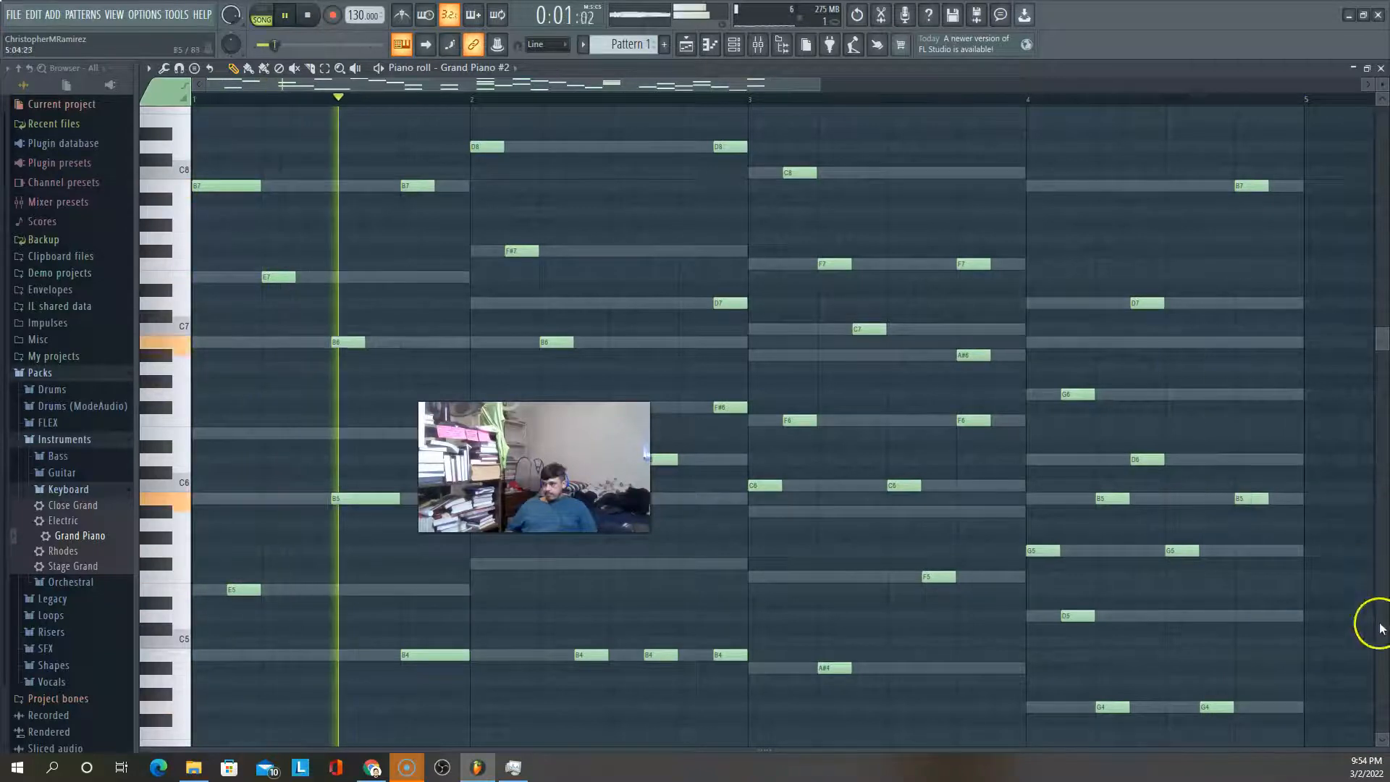
pyautogui.click(201, 654)
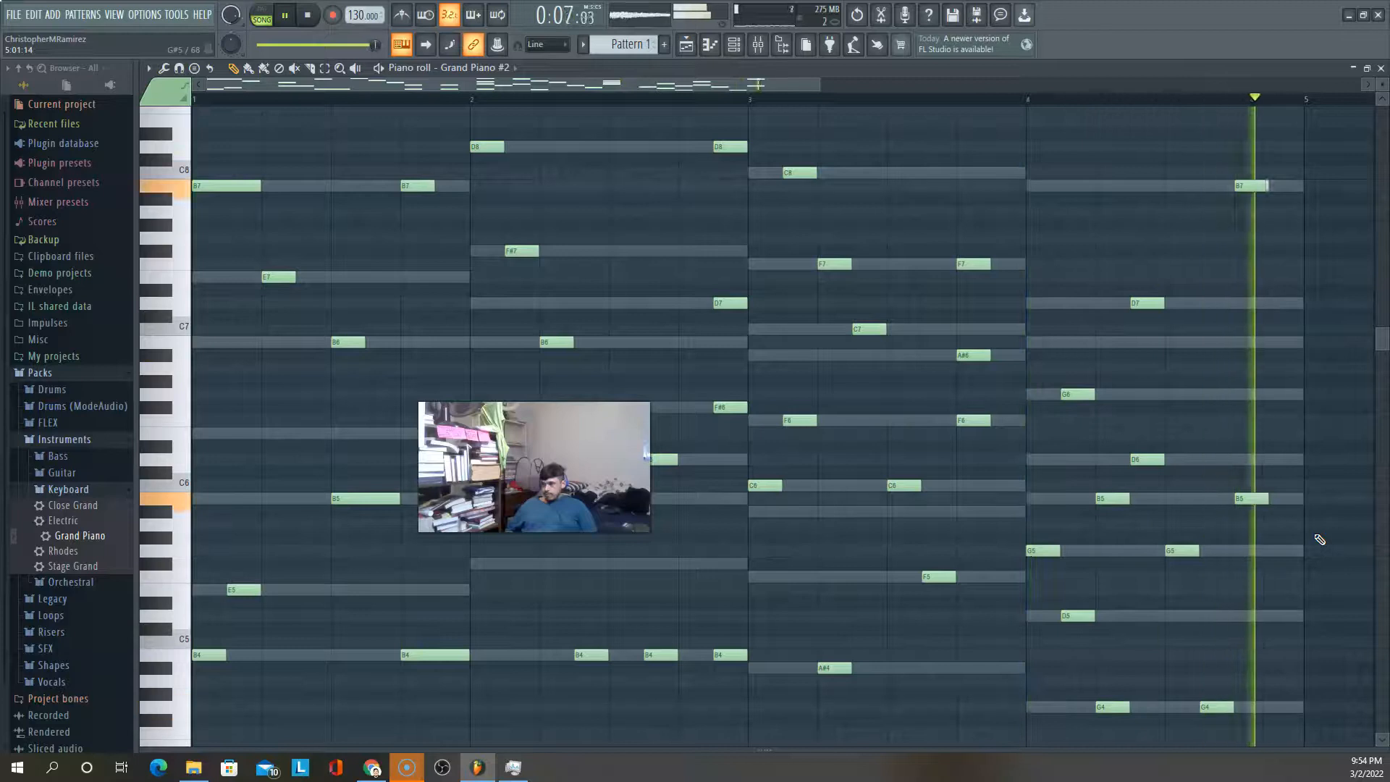
# Close the Grand Piano #2 piano roll and play the pattern from the start to hear the finished melody
pyautogui.press('space')
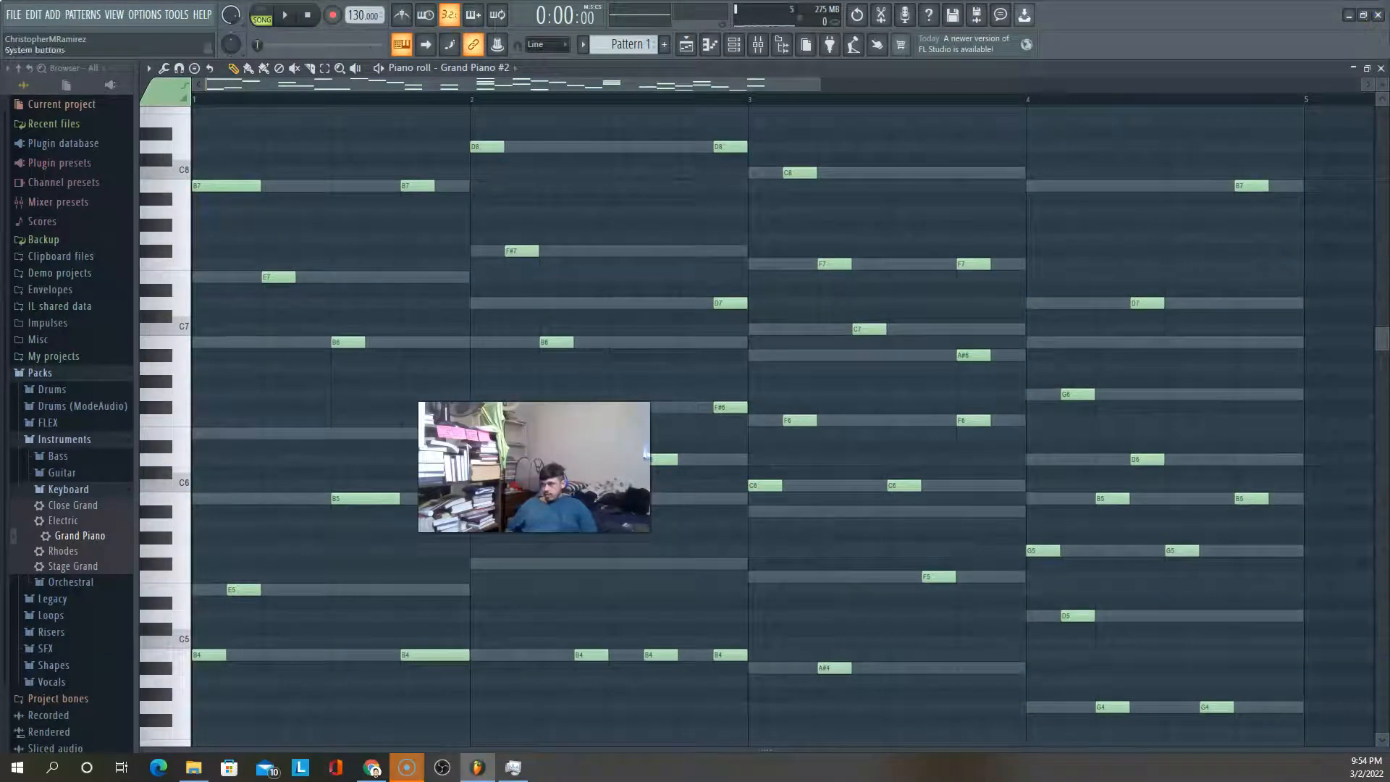
pyautogui.click(1381, 68)
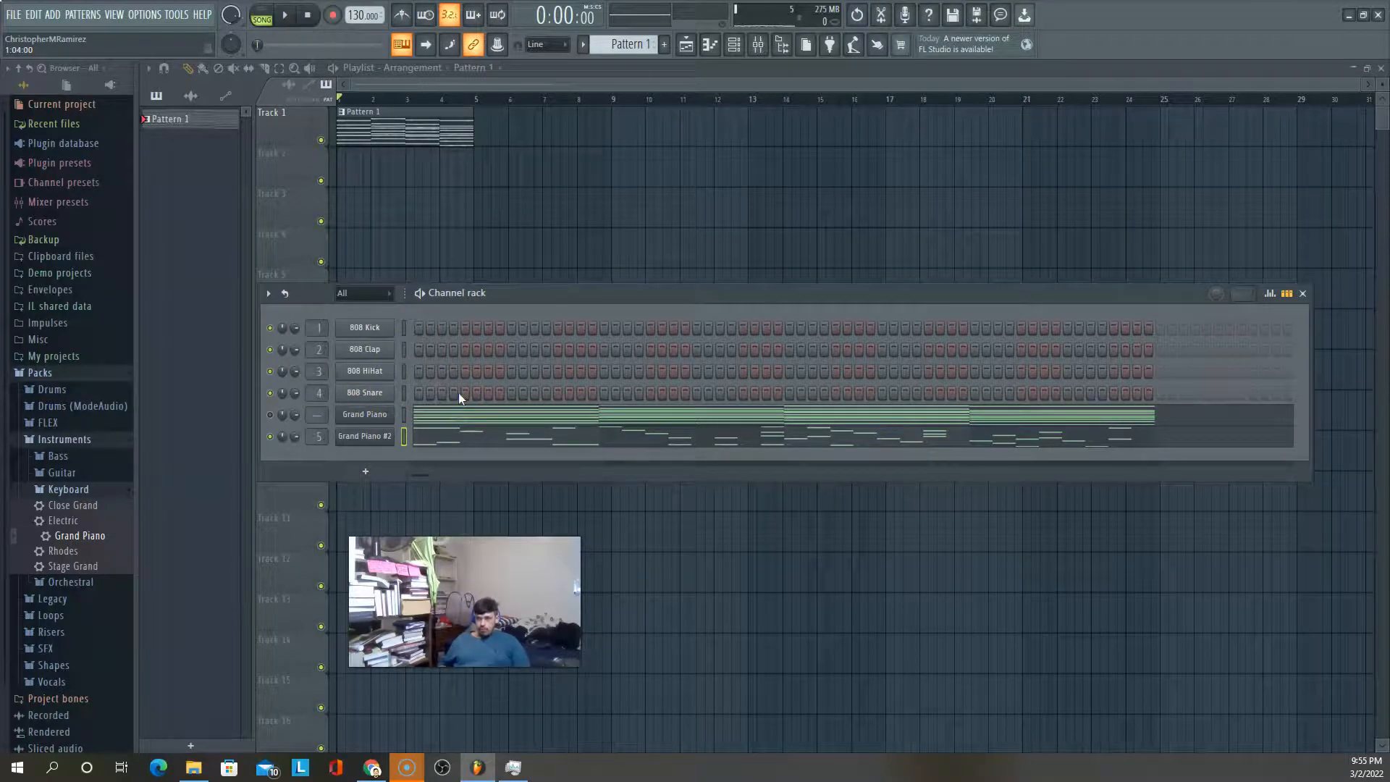
pyautogui.press('space')
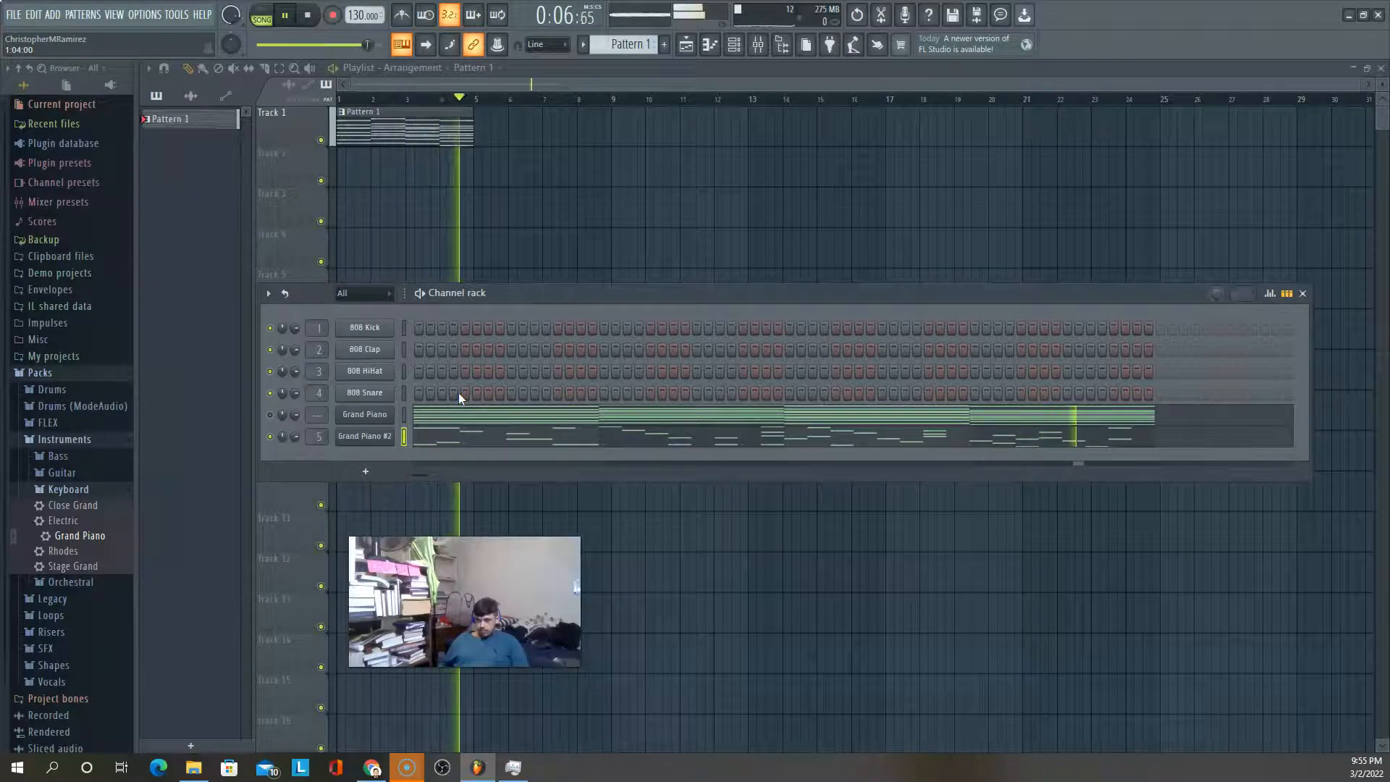
pyautogui.press('space')
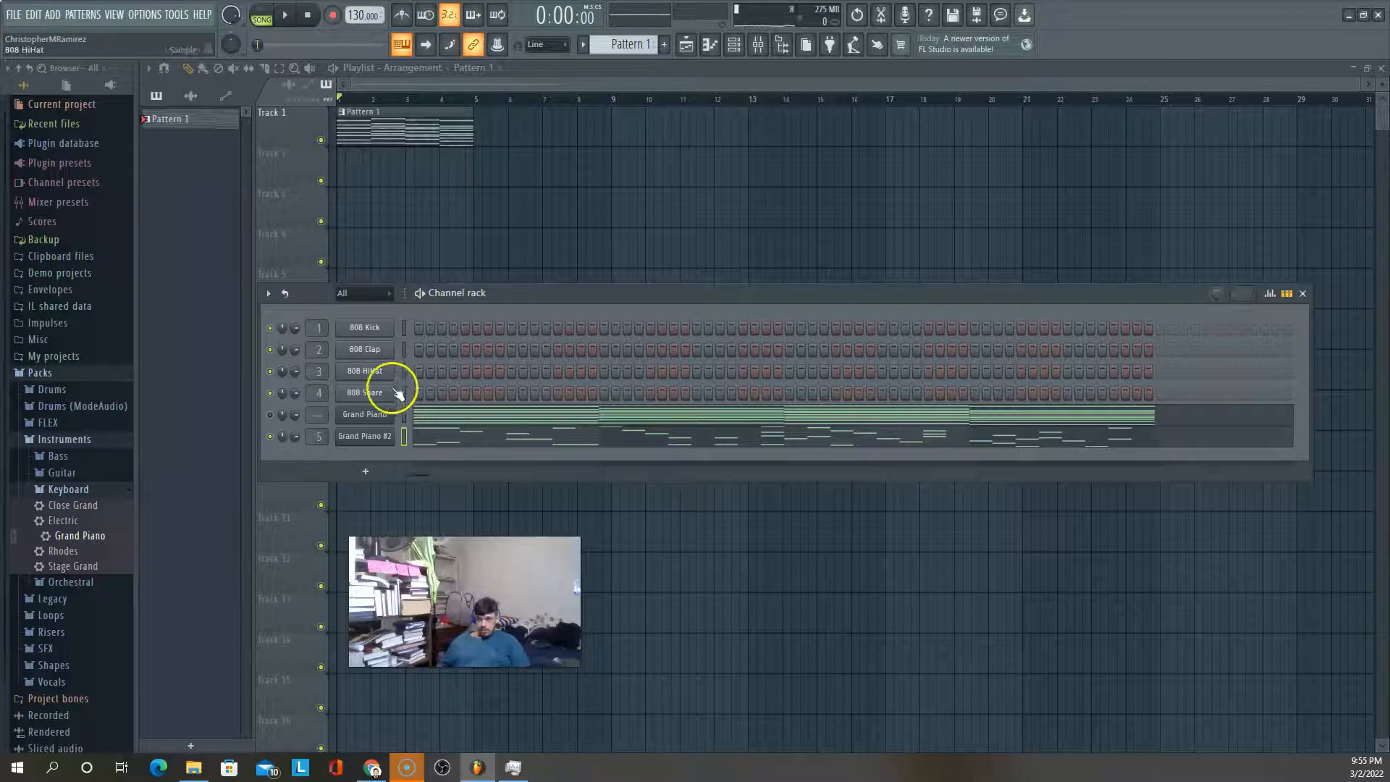
# Place 808 Clap hits on steps 5 and 13 of bar 1, checking their timing with short playbacks
pyautogui.click(467, 353)
pyautogui.press('space')
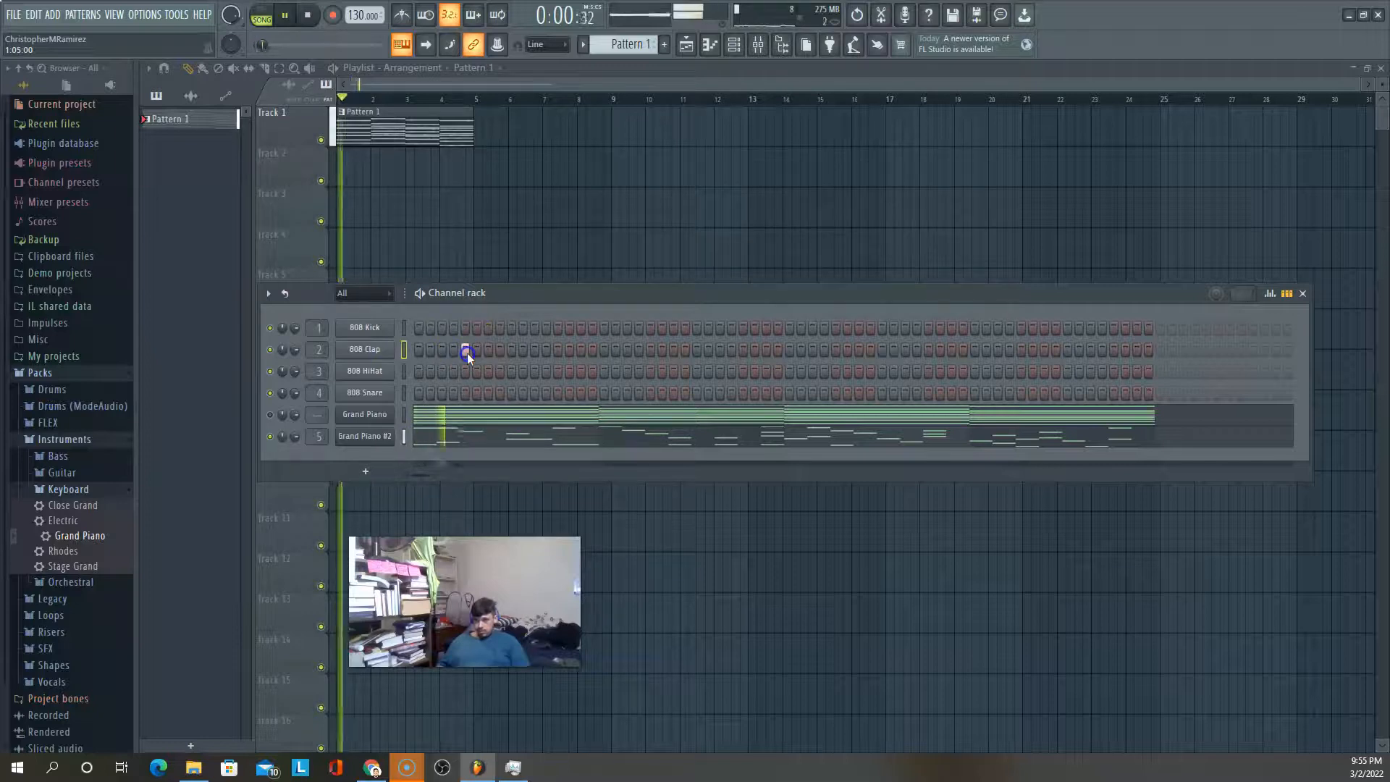
pyautogui.press('space')
pyautogui.press('space')
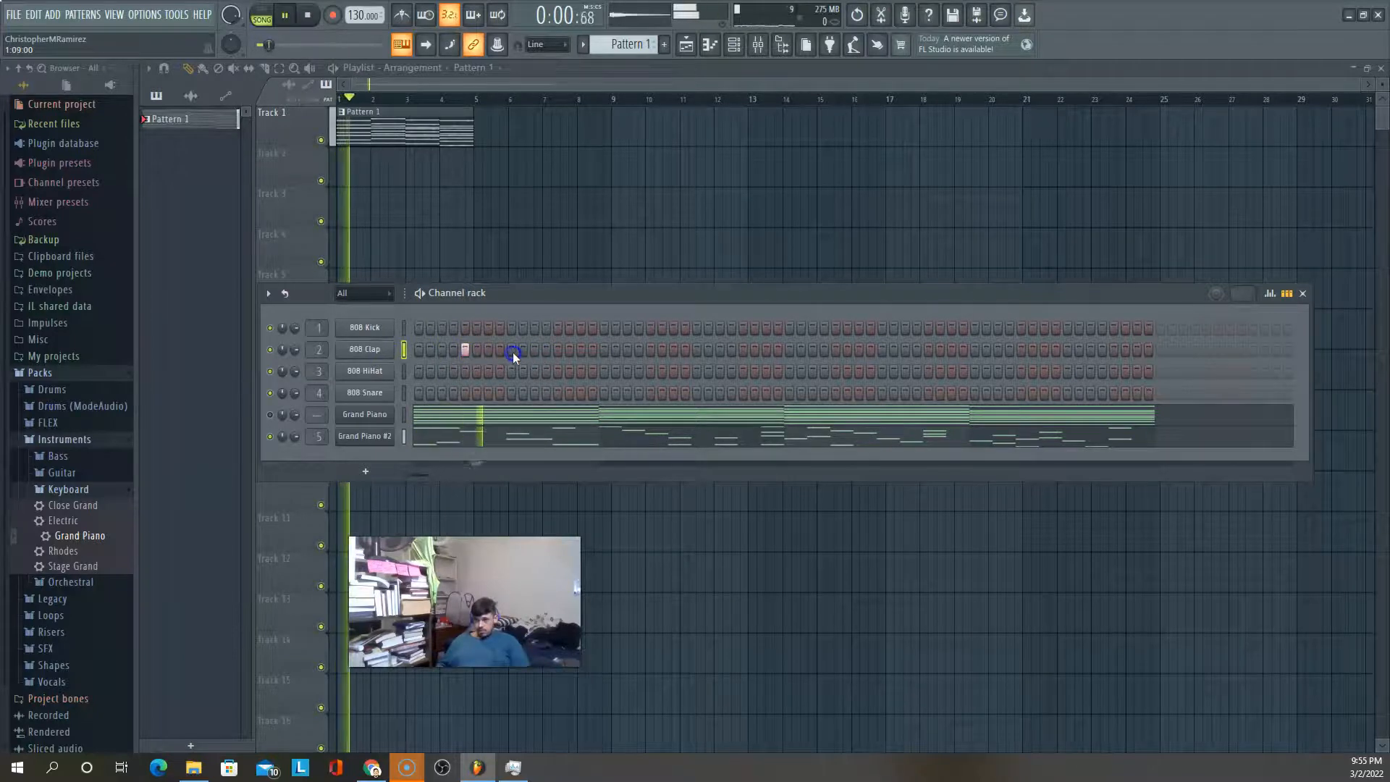
pyautogui.press('space')
pyautogui.press('space')
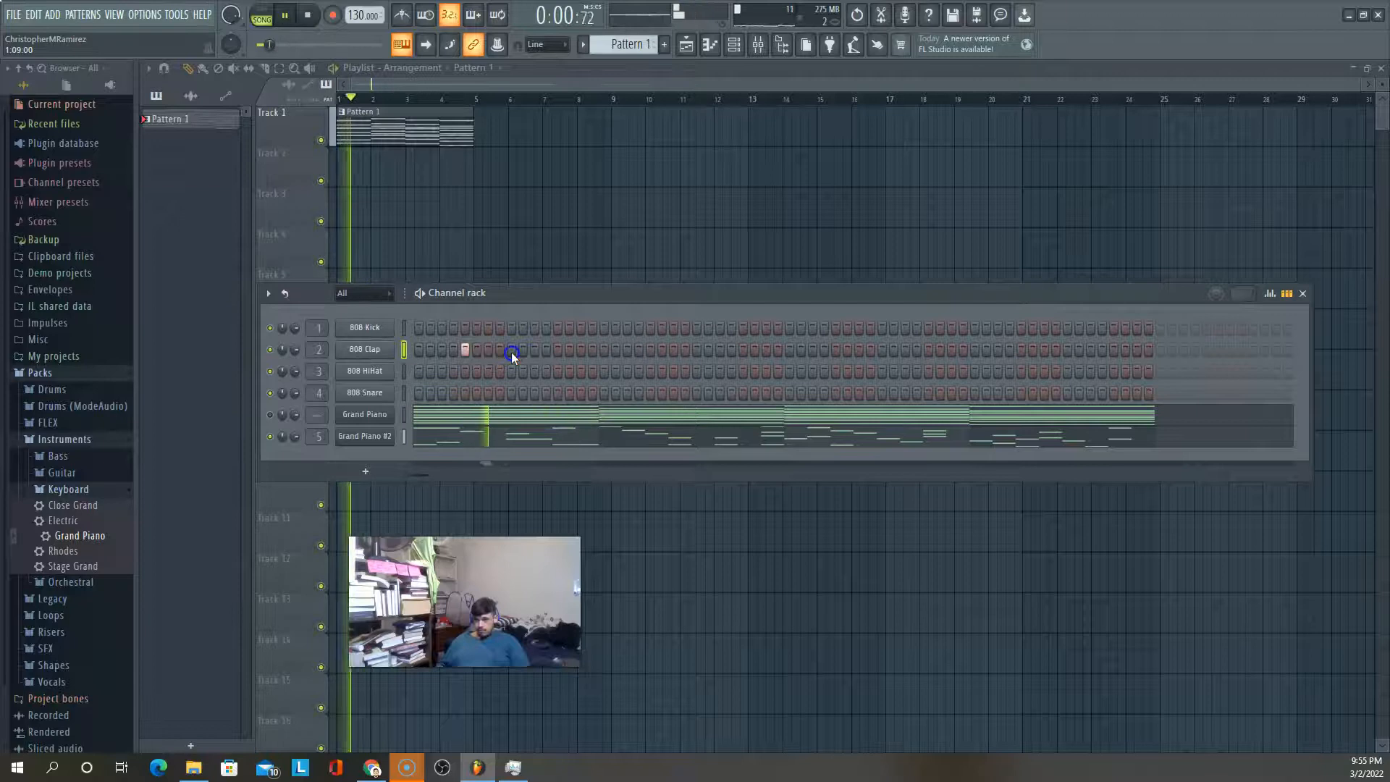
pyautogui.click(556, 352)
pyautogui.press('space')
pyautogui.press('space')
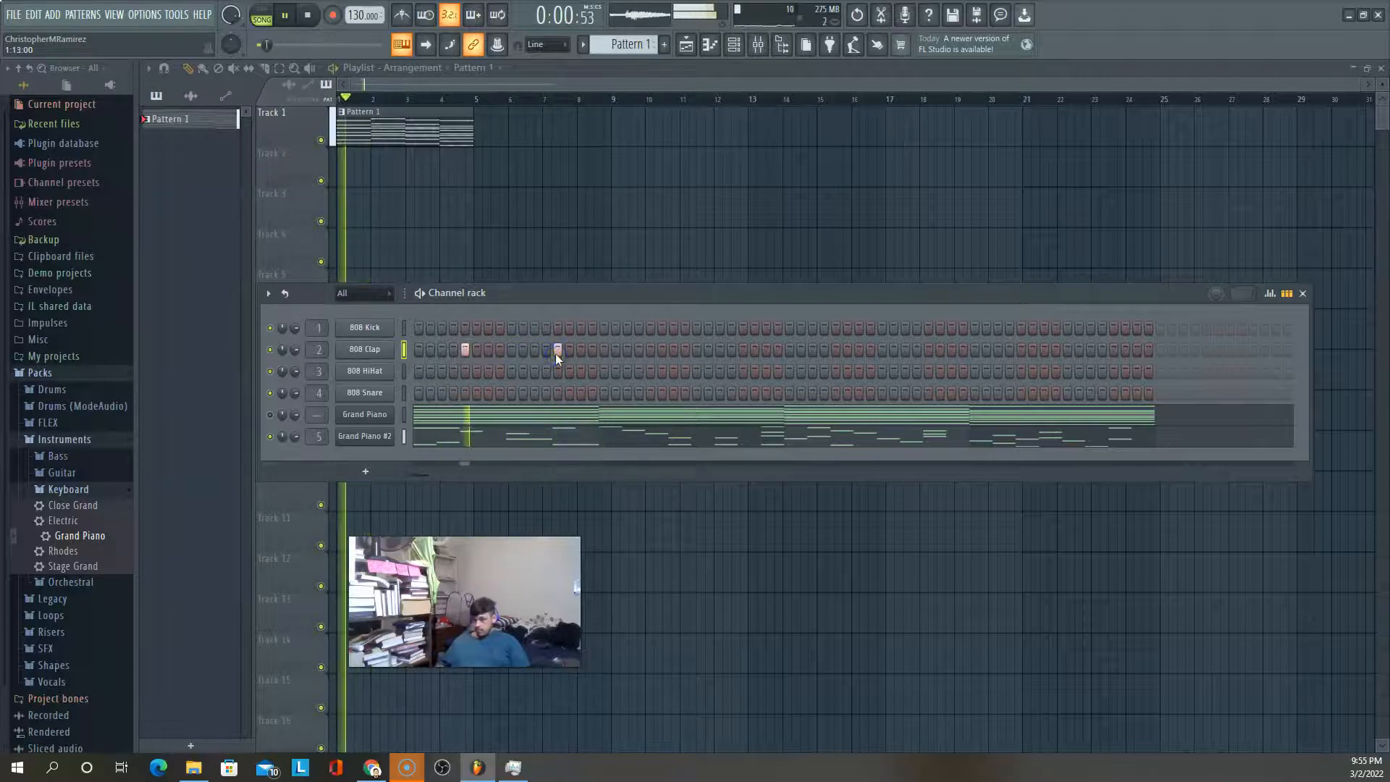
pyautogui.press('space')
pyautogui.press('space')
# Continue the 808 Clap on steps 5 and 13 of bars 2, 3 and 4 while the pattern plays, and stop playback
pyautogui.click(648, 354)
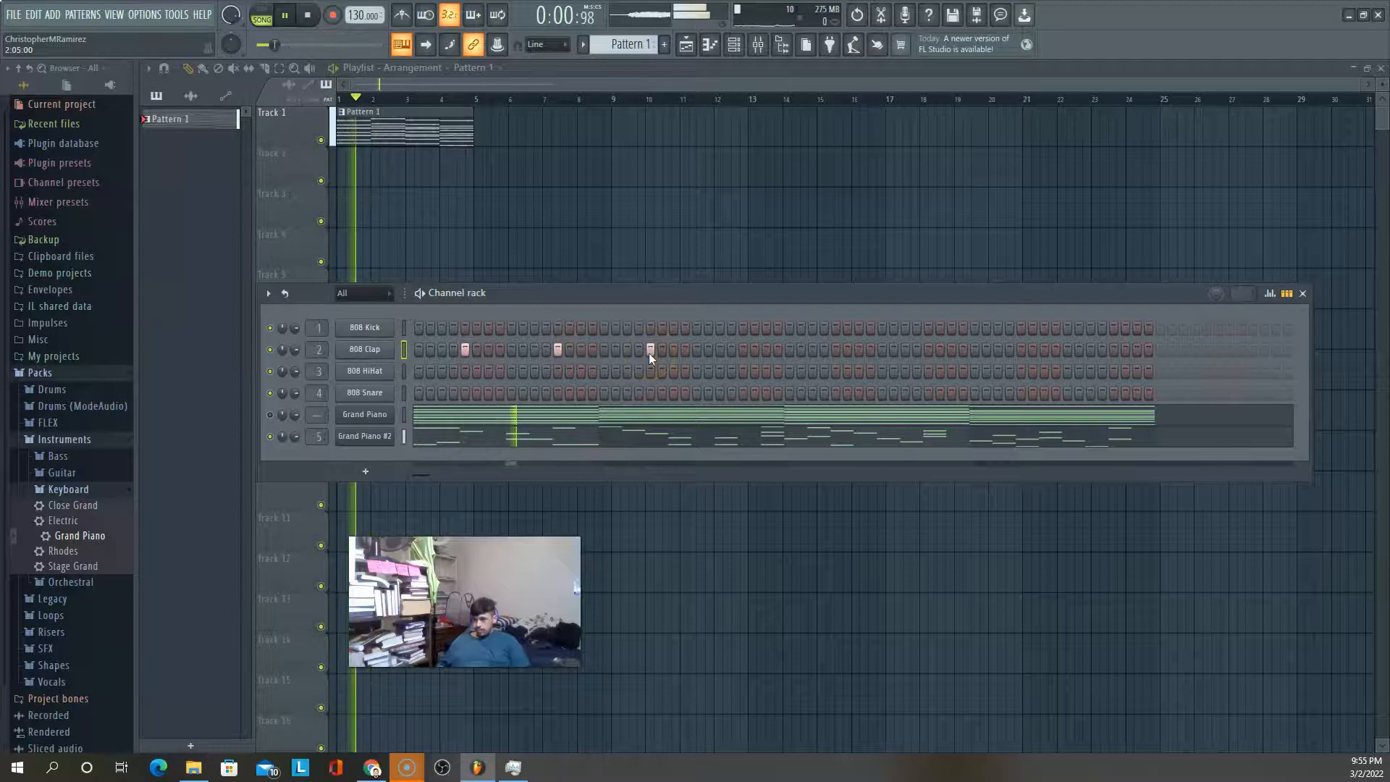
pyautogui.click(747, 350)
pyautogui.click(836, 349)
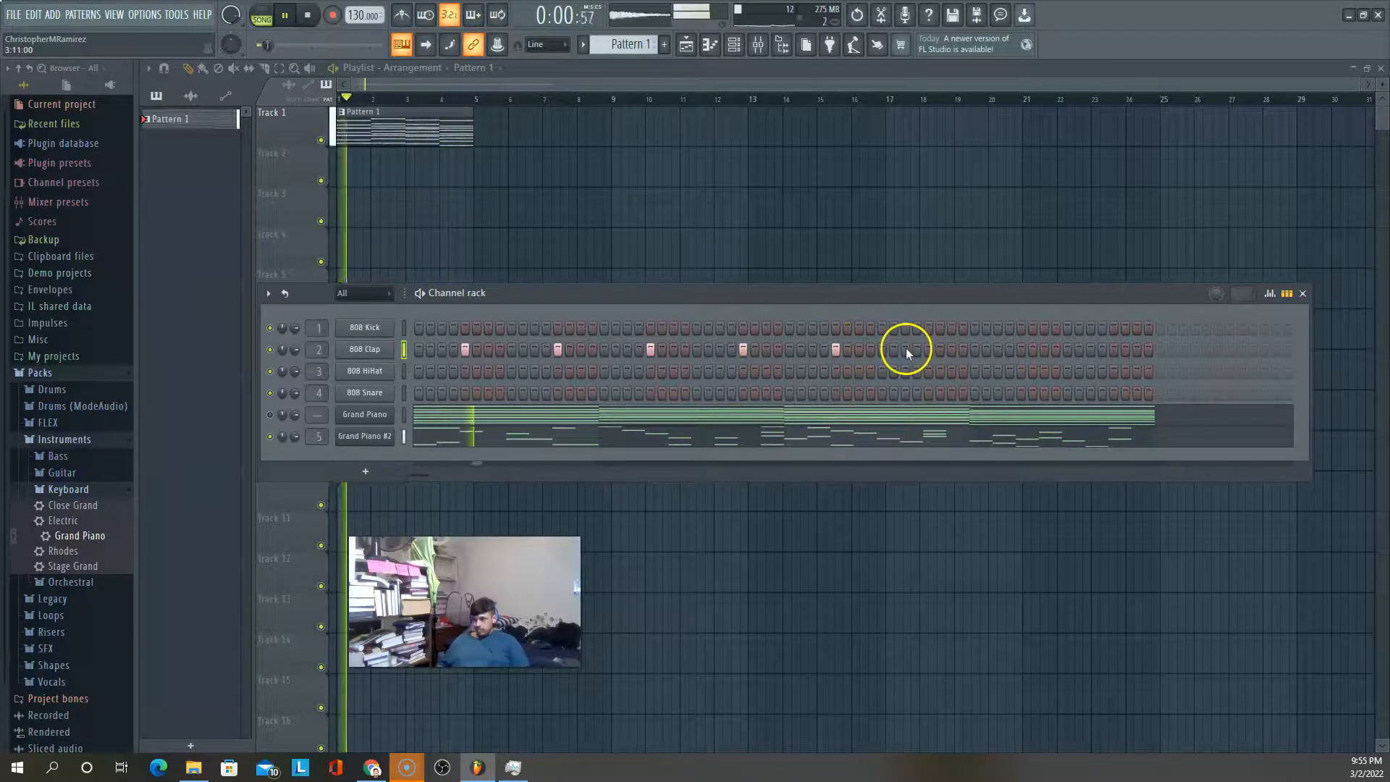
pyautogui.click(929, 351)
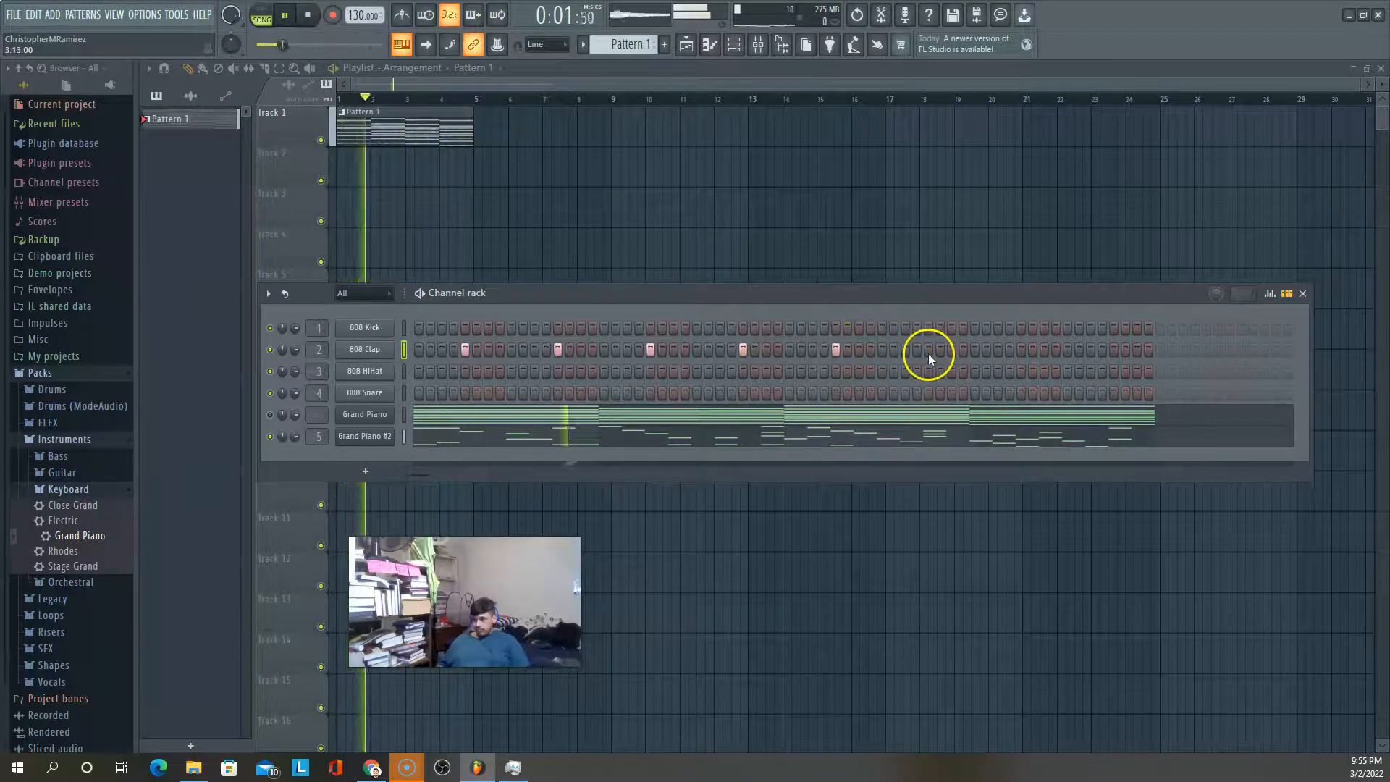
pyautogui.click(1021, 349)
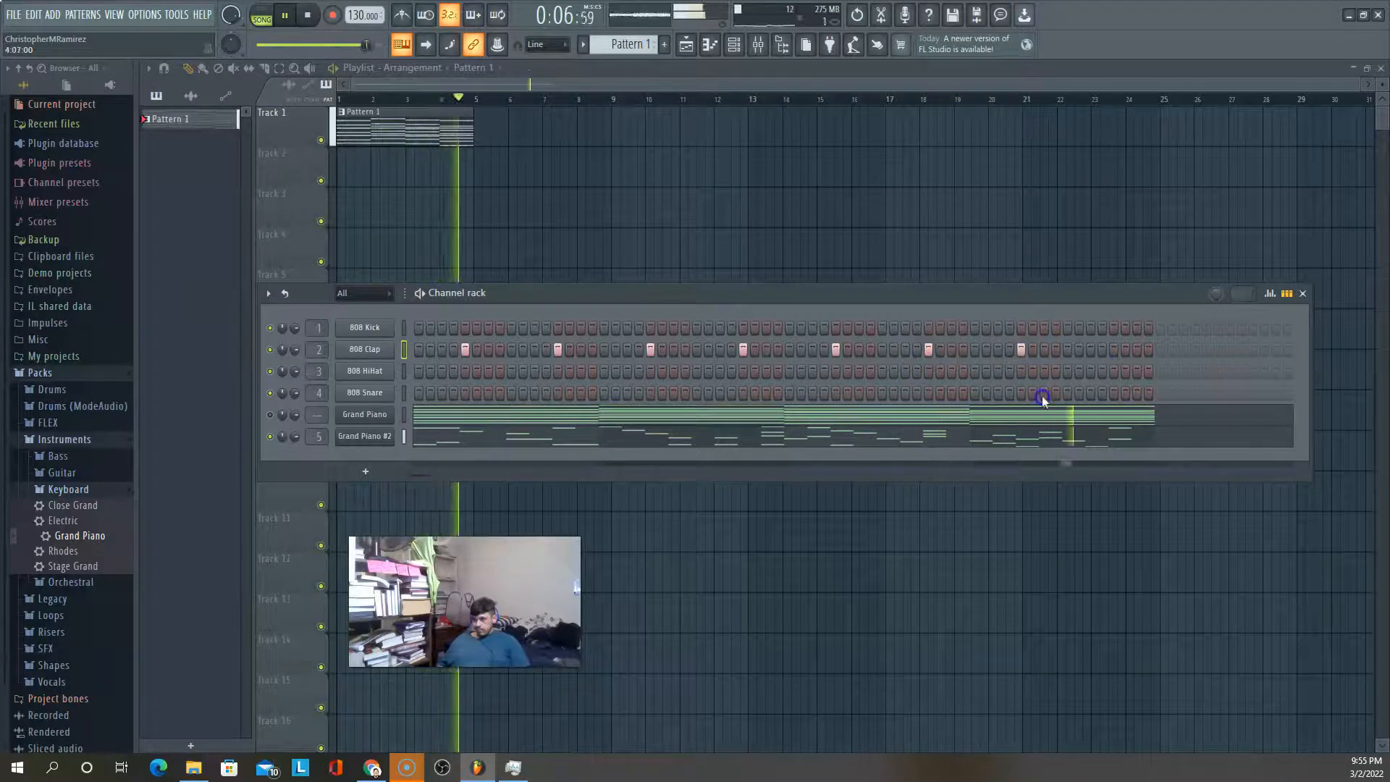
pyautogui.click(1114, 349)
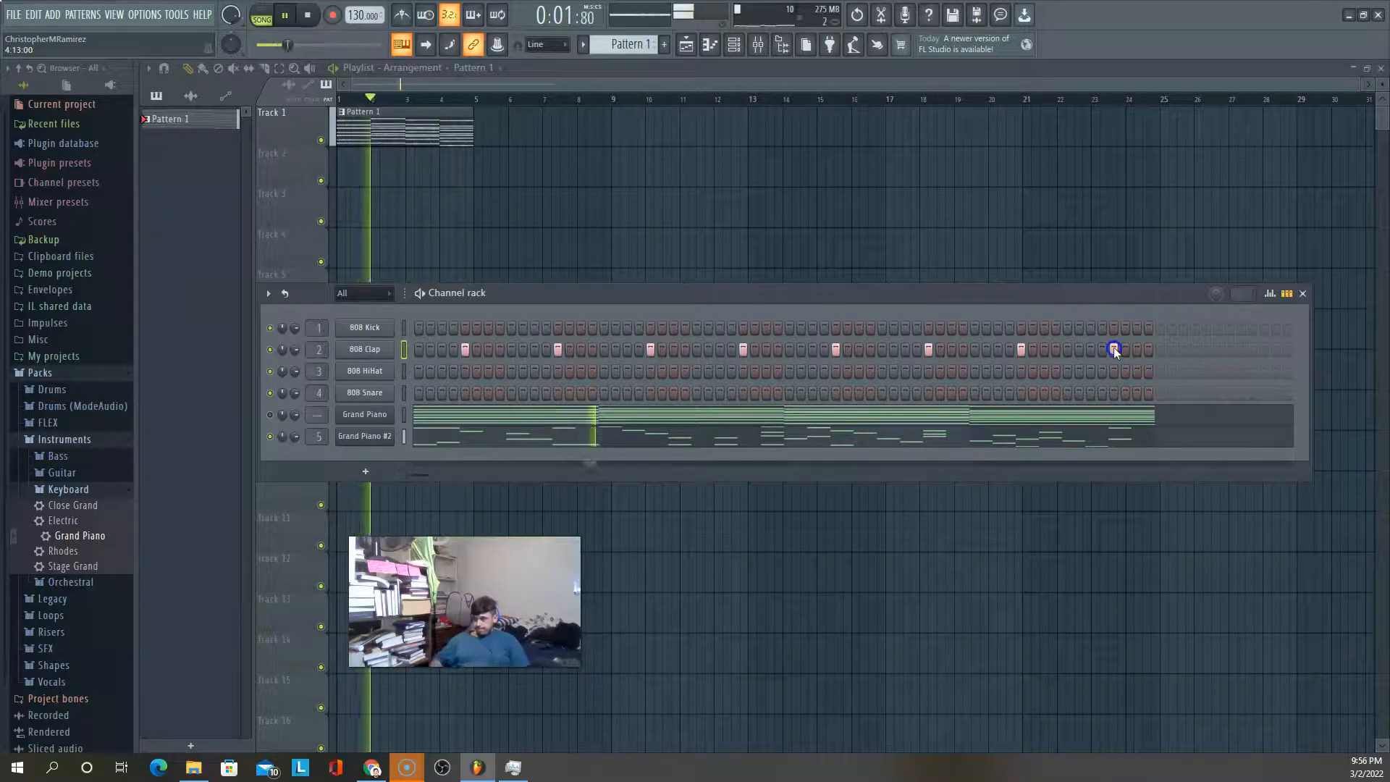
pyautogui.press('space')
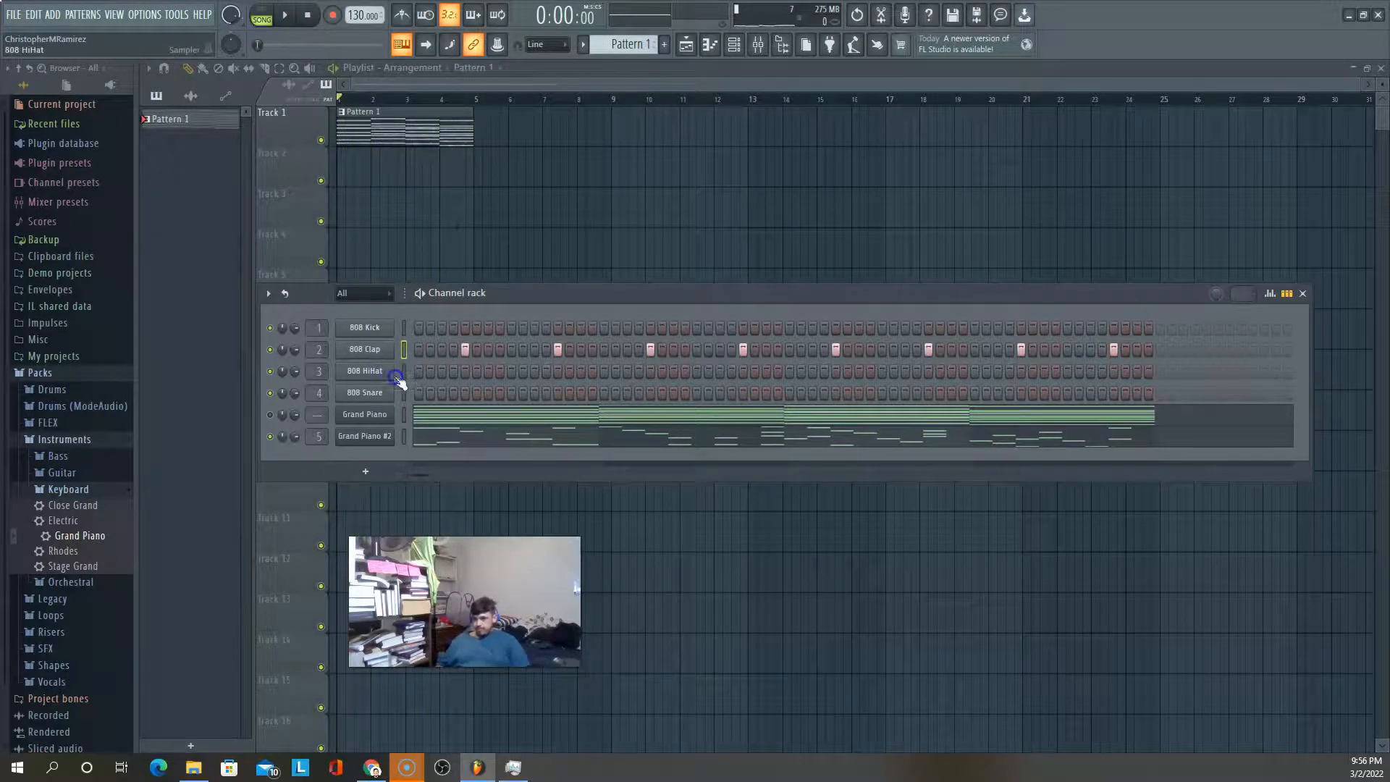
# Fill every 808 HiHat step across the four bars, remove the extra hit in bar 5, and play it back
pyautogui.moveTo(418, 371); pyautogui.dragTo(1163, 370)
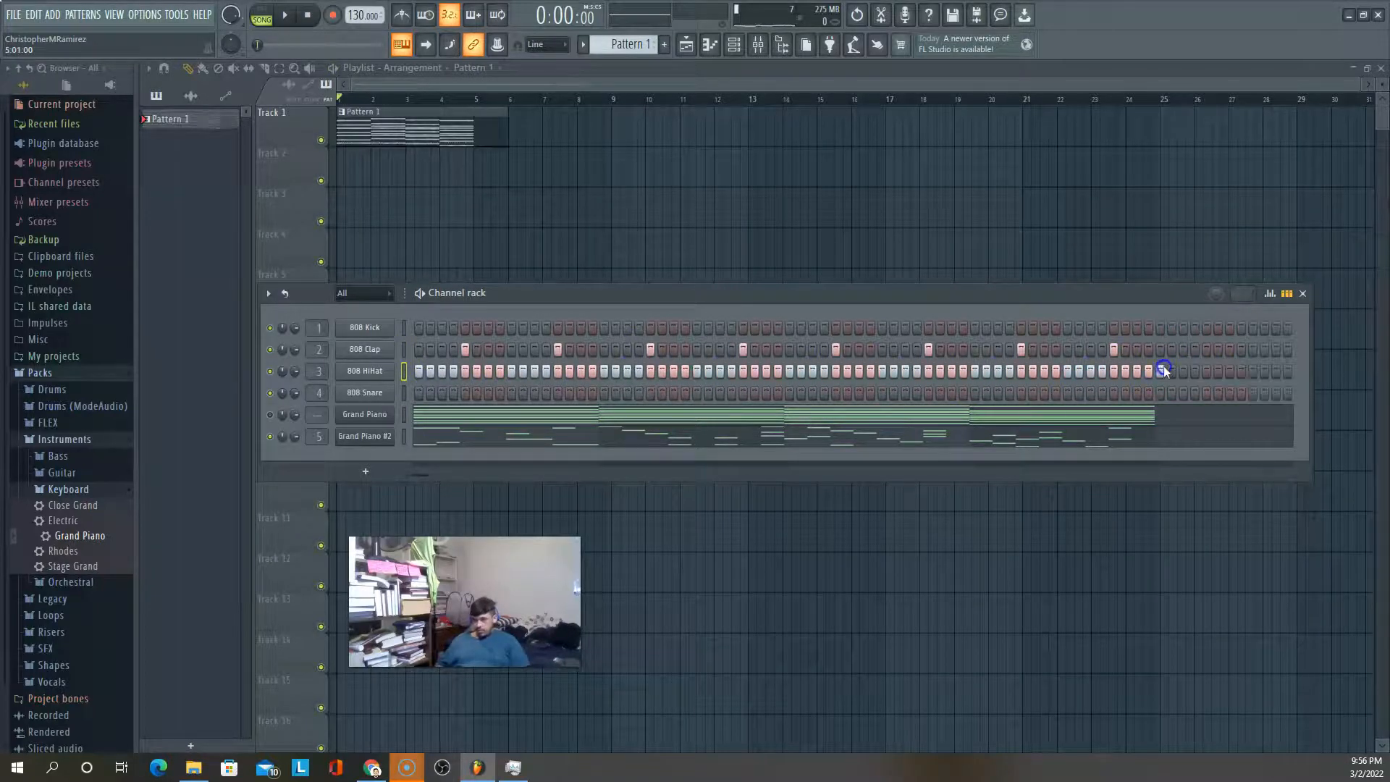
pyautogui.rightClick(1159, 371)
pyautogui.press('space')
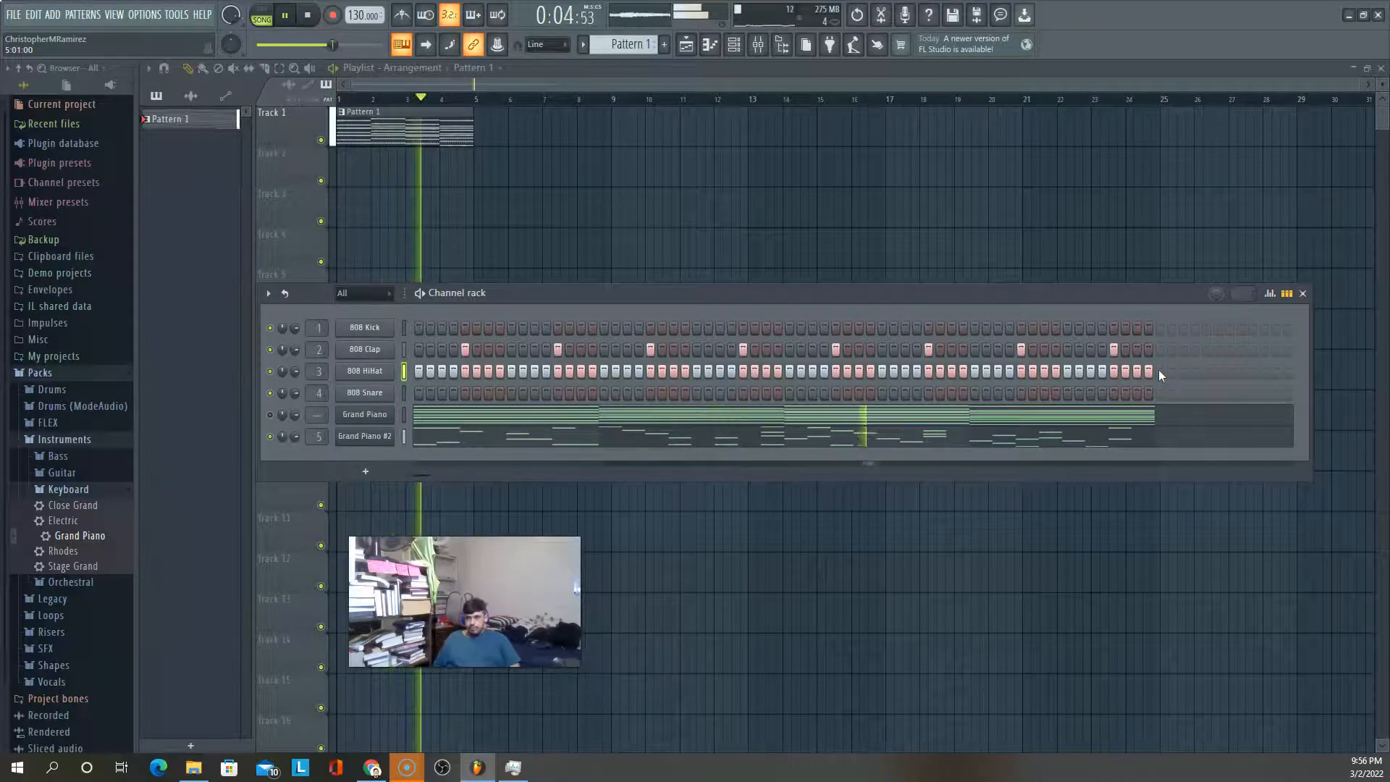
pyautogui.press('space')
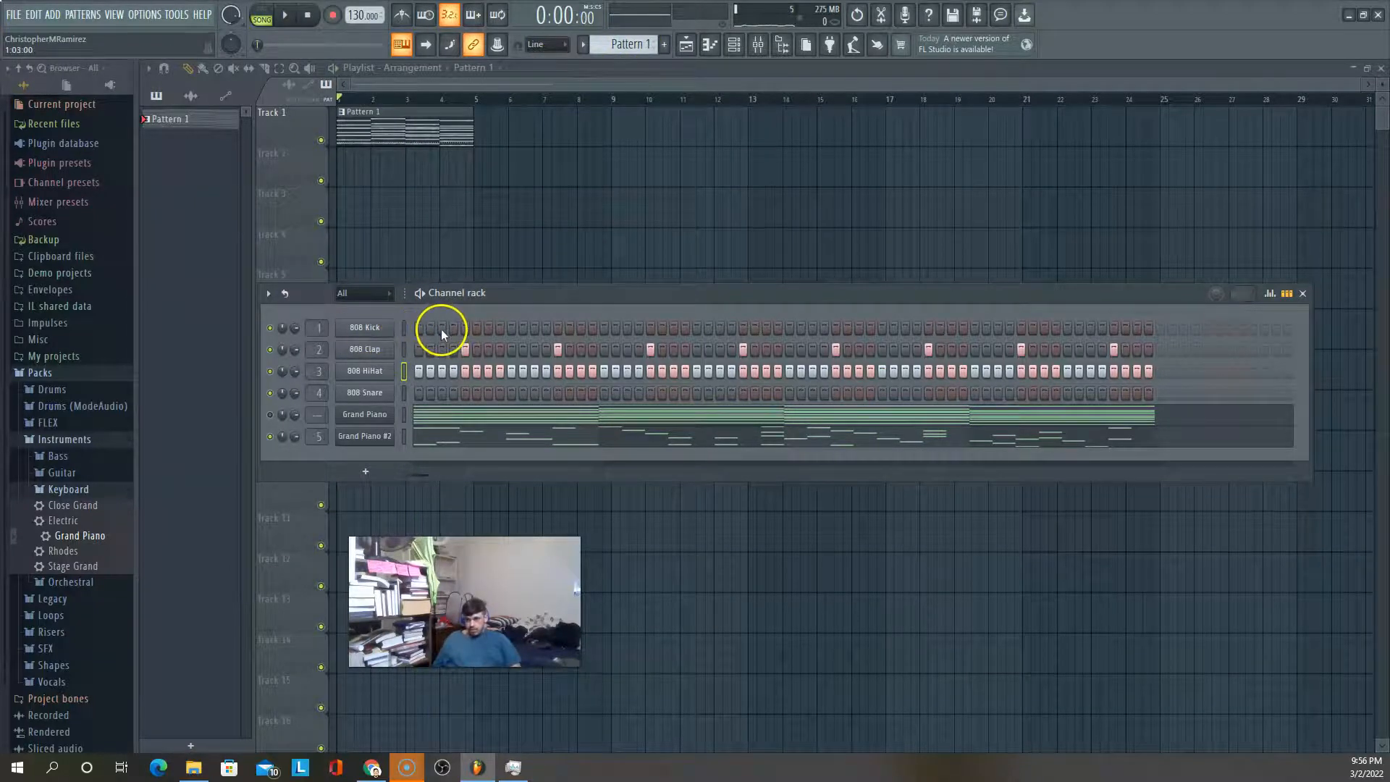
# Place an 808 Kick hit on step 5 of bar 1 and listen to it with the pattern
pyautogui.press('space')
pyautogui.press('space')
pyautogui.click(465, 329)
pyautogui.press('space')
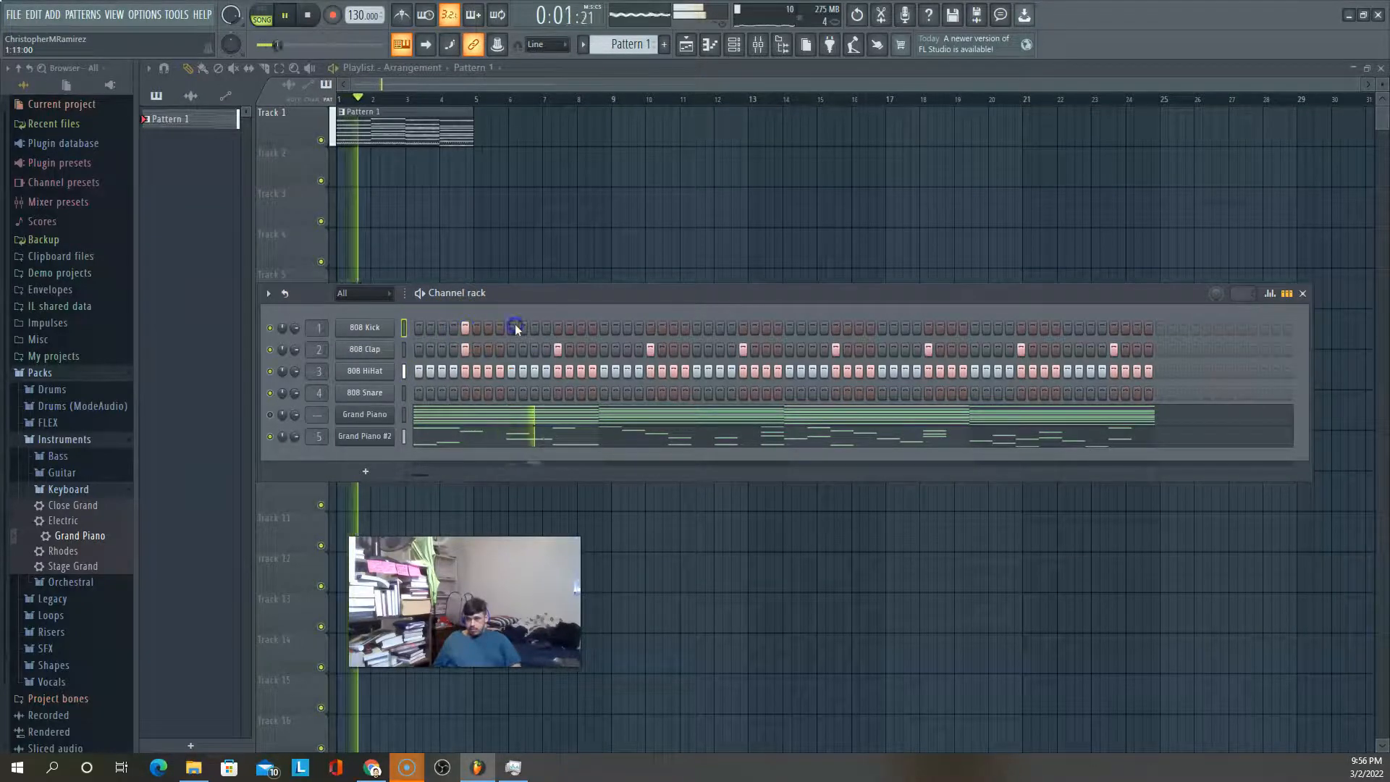
pyautogui.press('space')
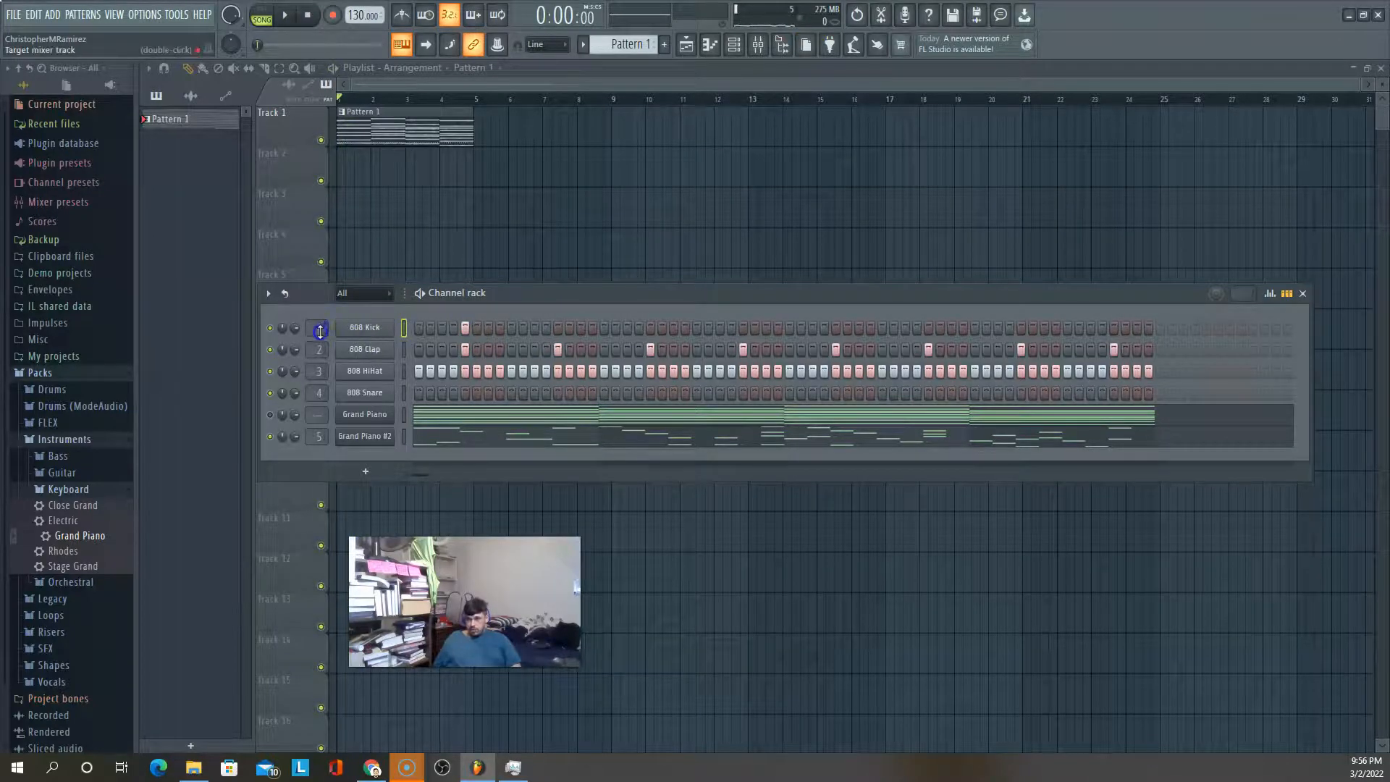
# Load Fruity Limiter into effect slot 5 of mixer Insert 1 and play the pattern briefly to hear it
pyautogui.click(757, 44)
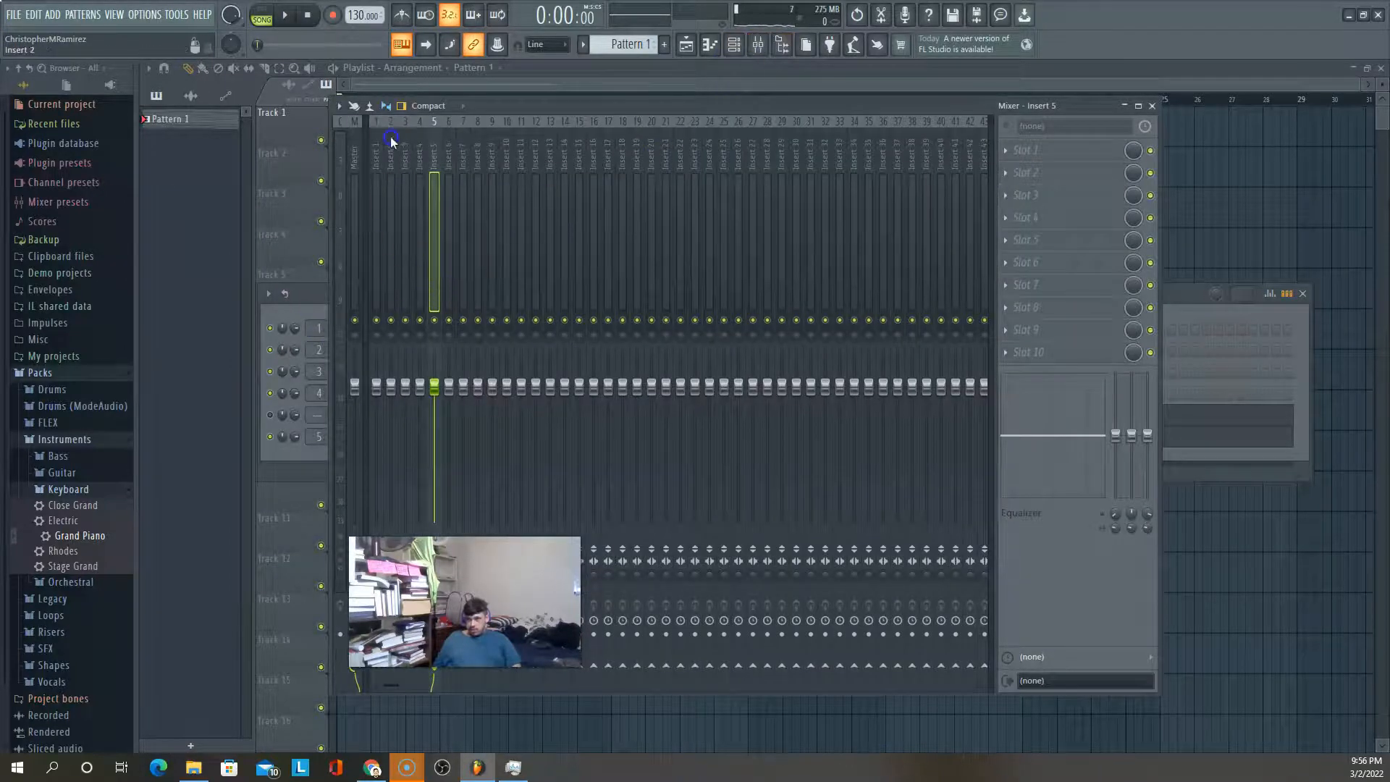
pyautogui.click(373, 153)
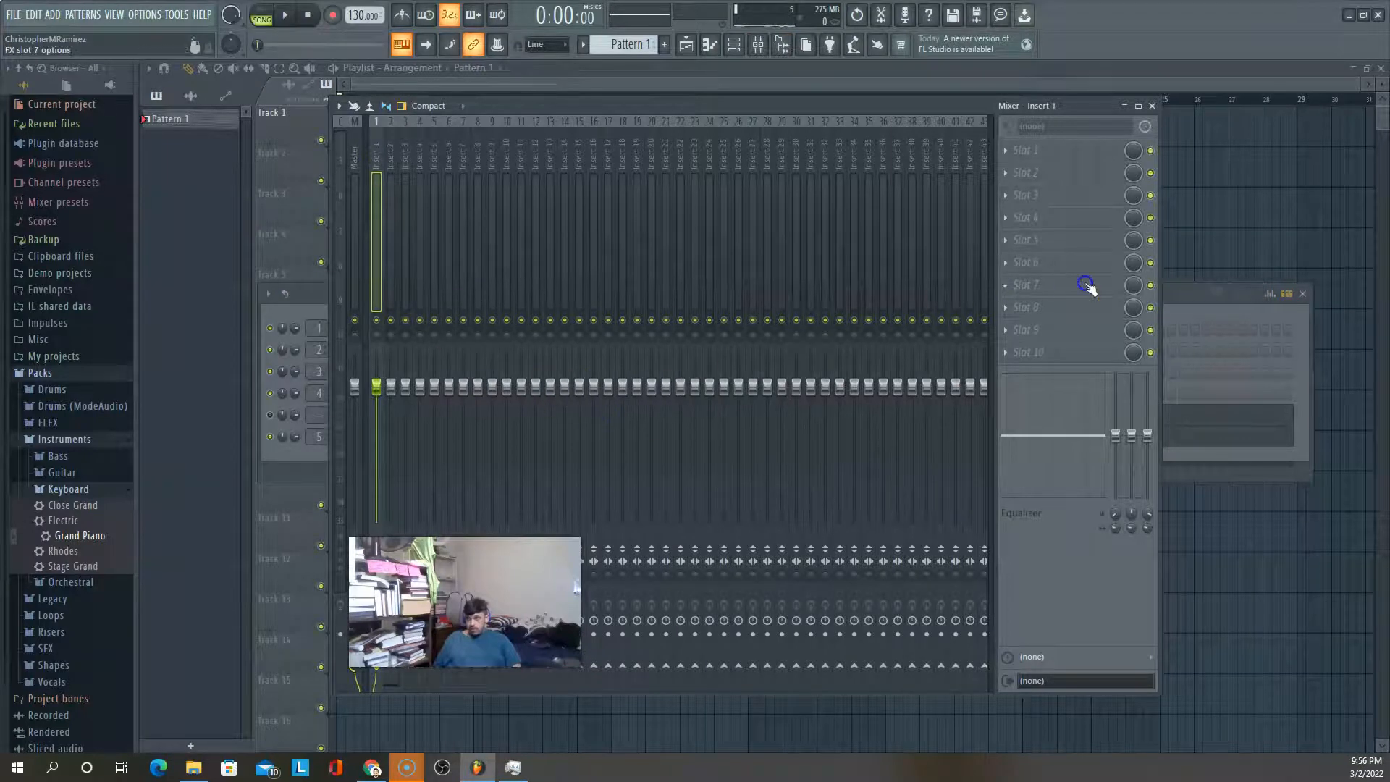
pyautogui.click(1035, 240)
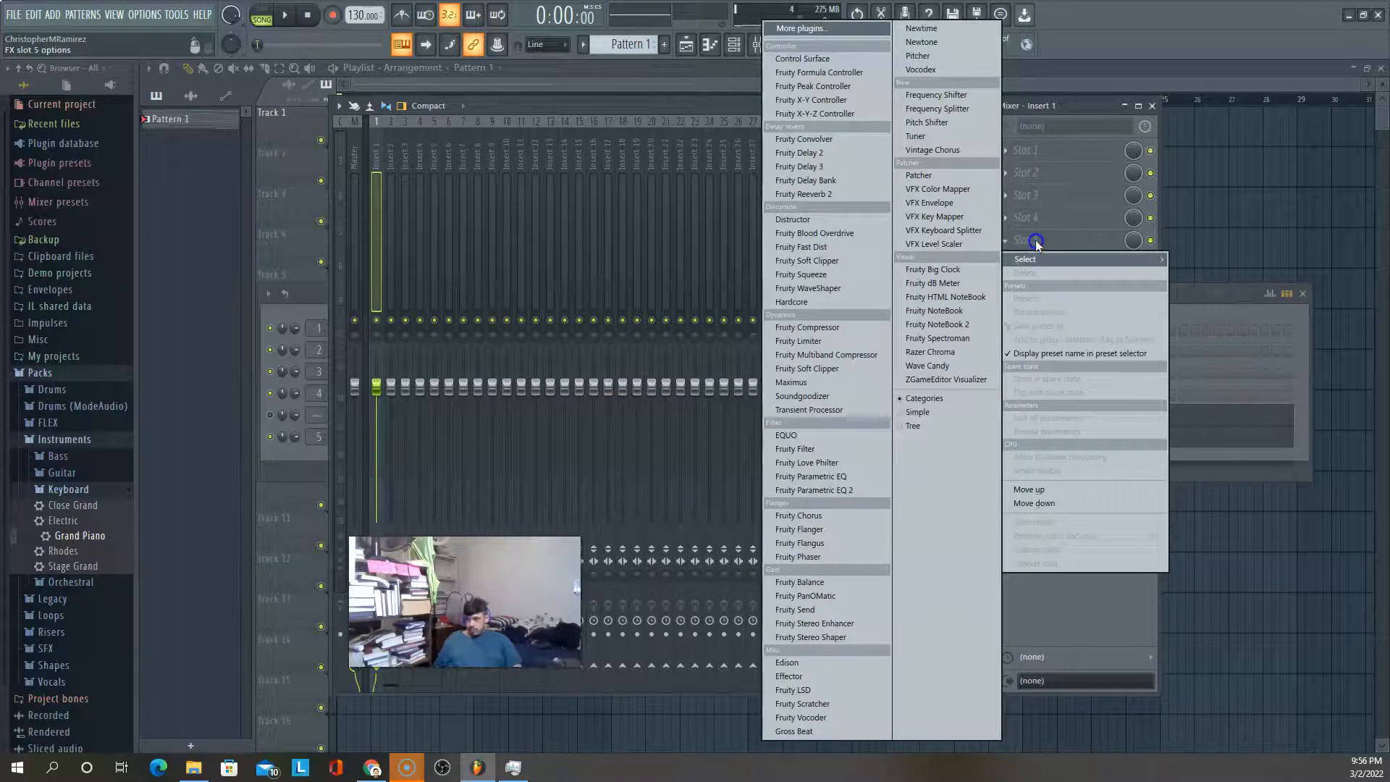
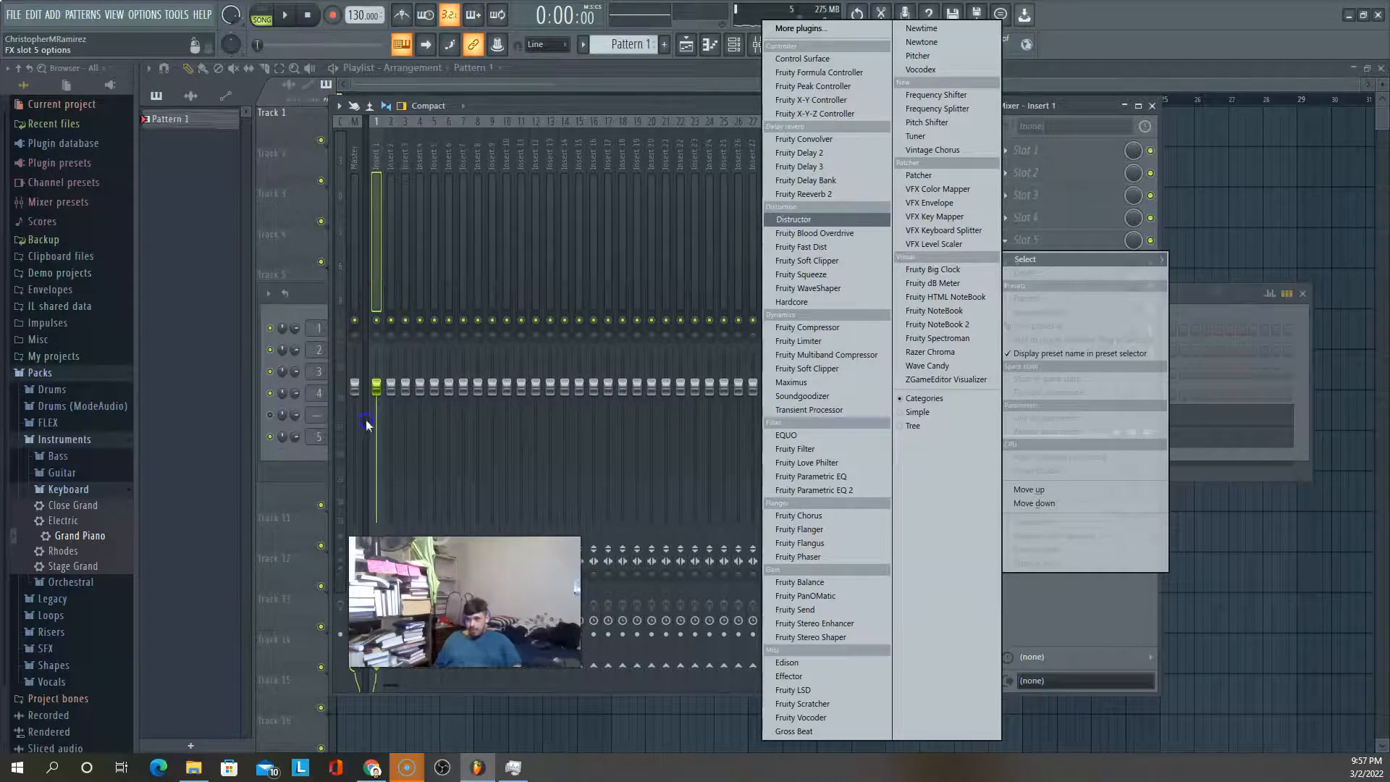
pyautogui.click(377, 273)
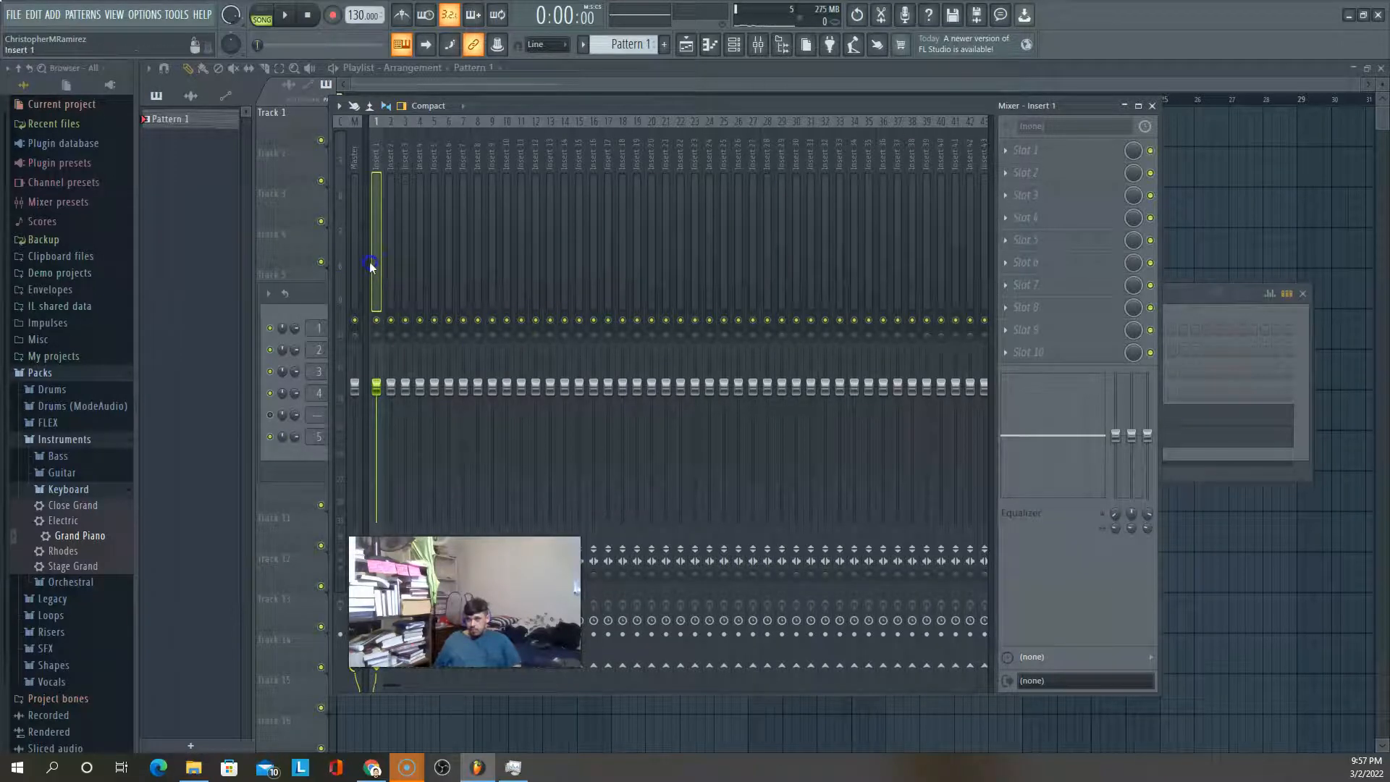
pyautogui.click(1060, 242)
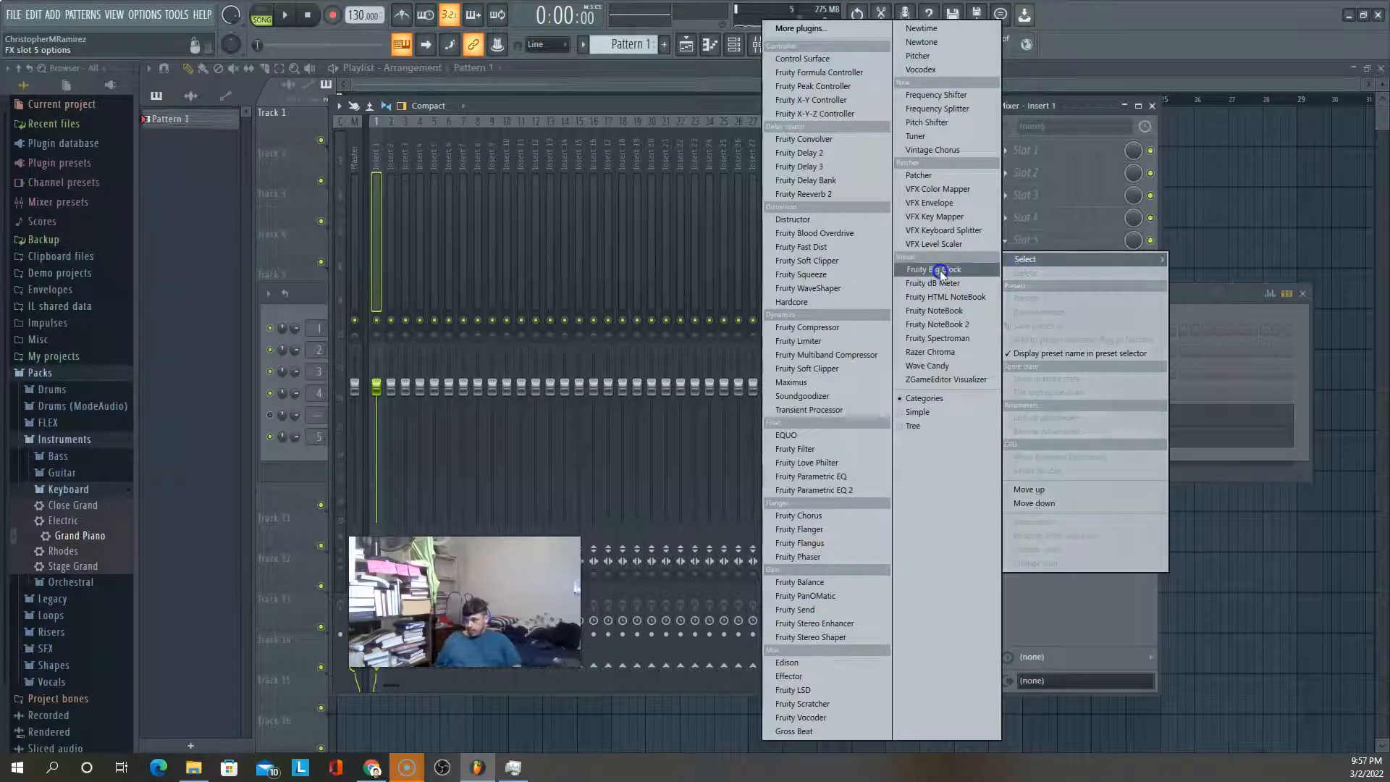
pyautogui.click(816, 340)
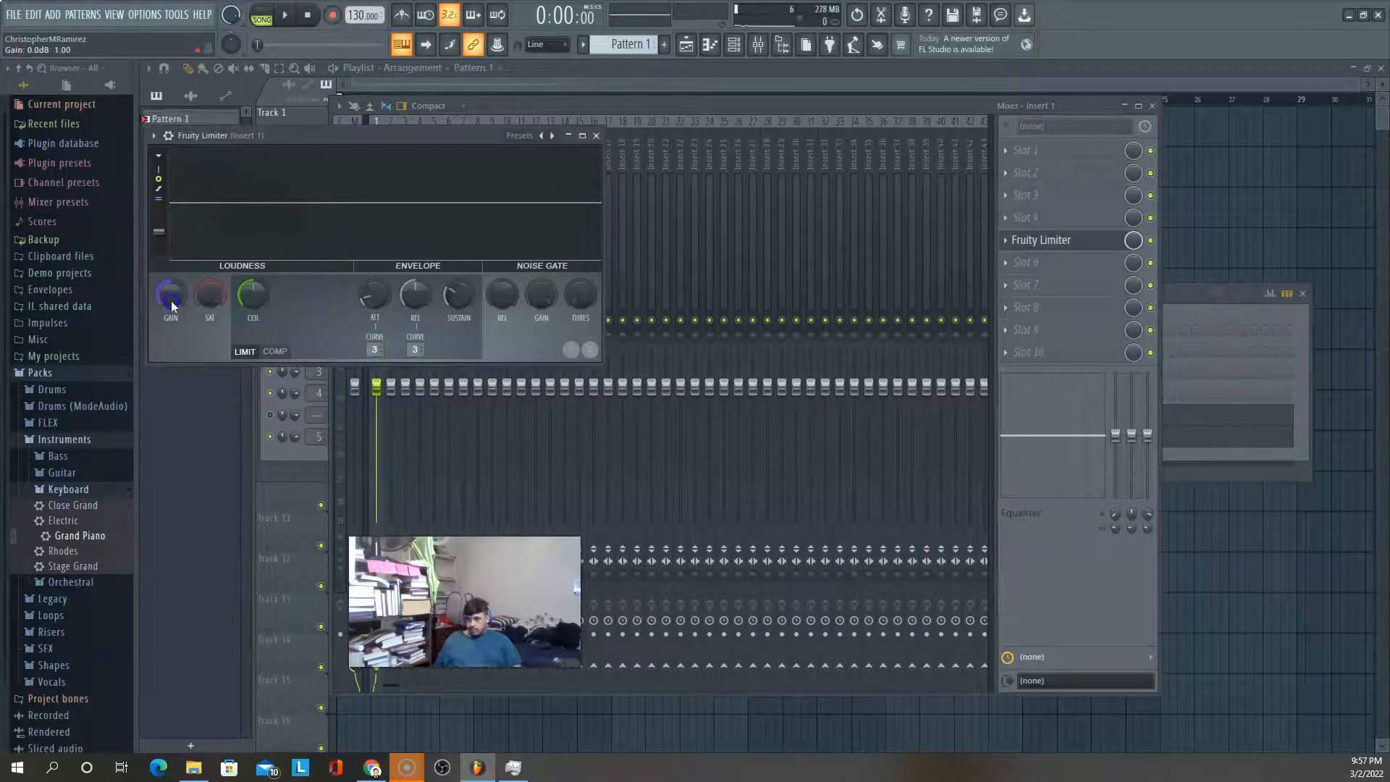
pyautogui.press('space')
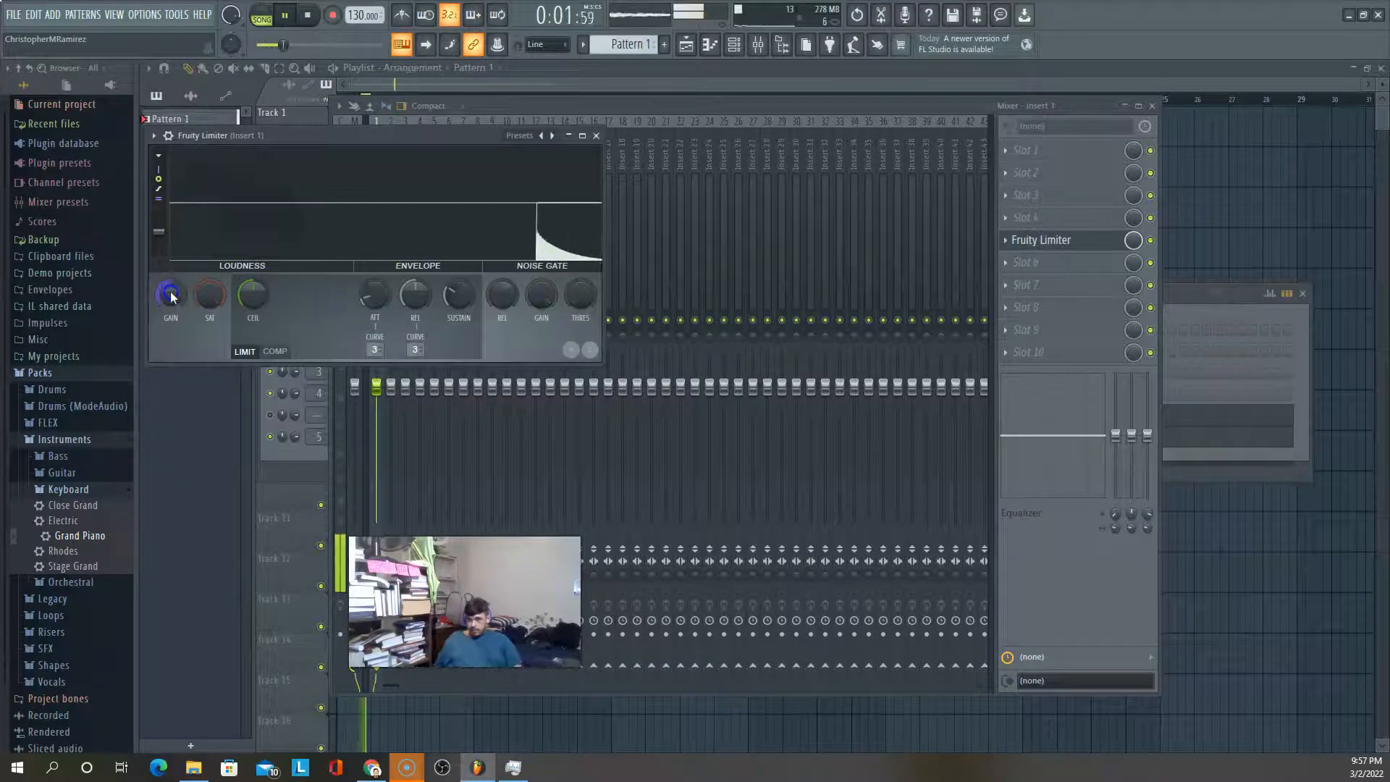
pyautogui.press('space')
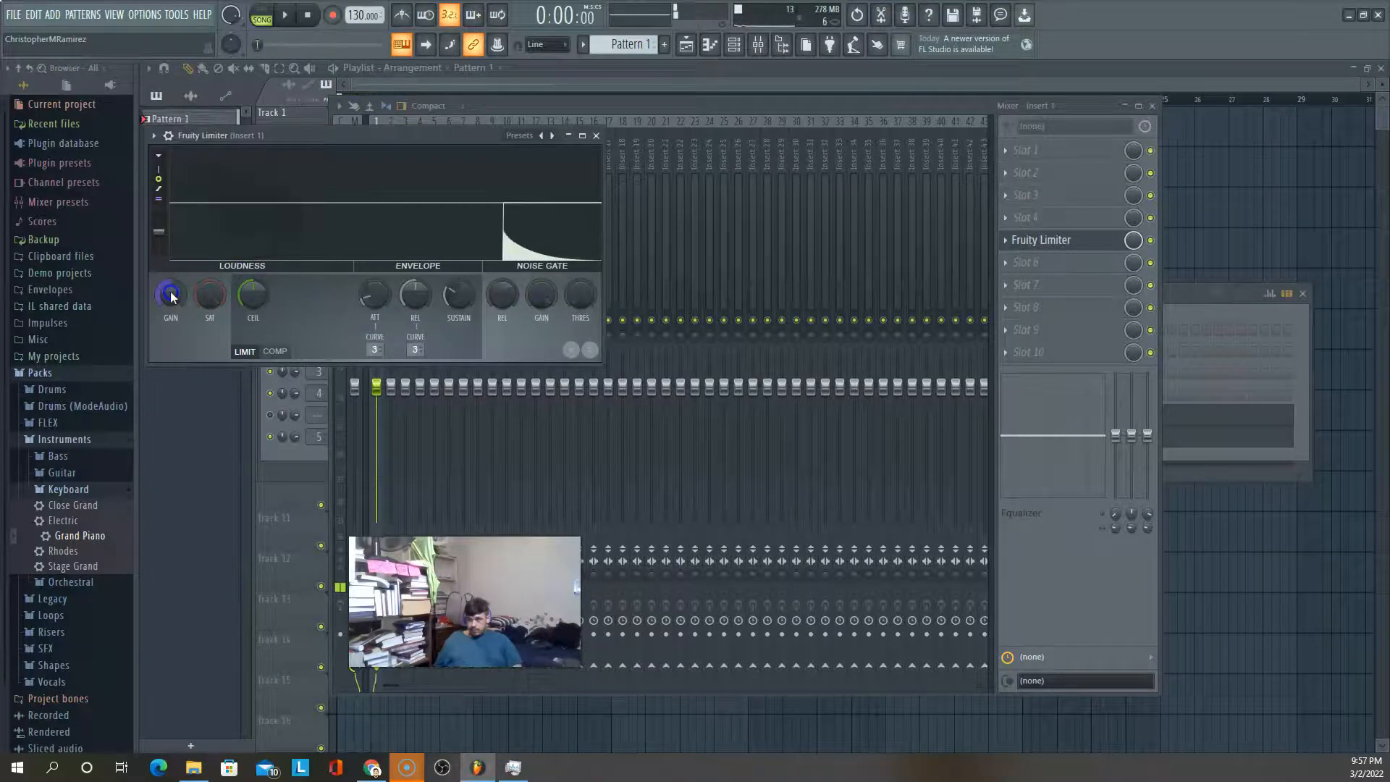
# Load Fruity Blood Overdrive into effect slot 6 of mixer Insert 1 and play the pattern to audition it
pyautogui.click(1031, 266)
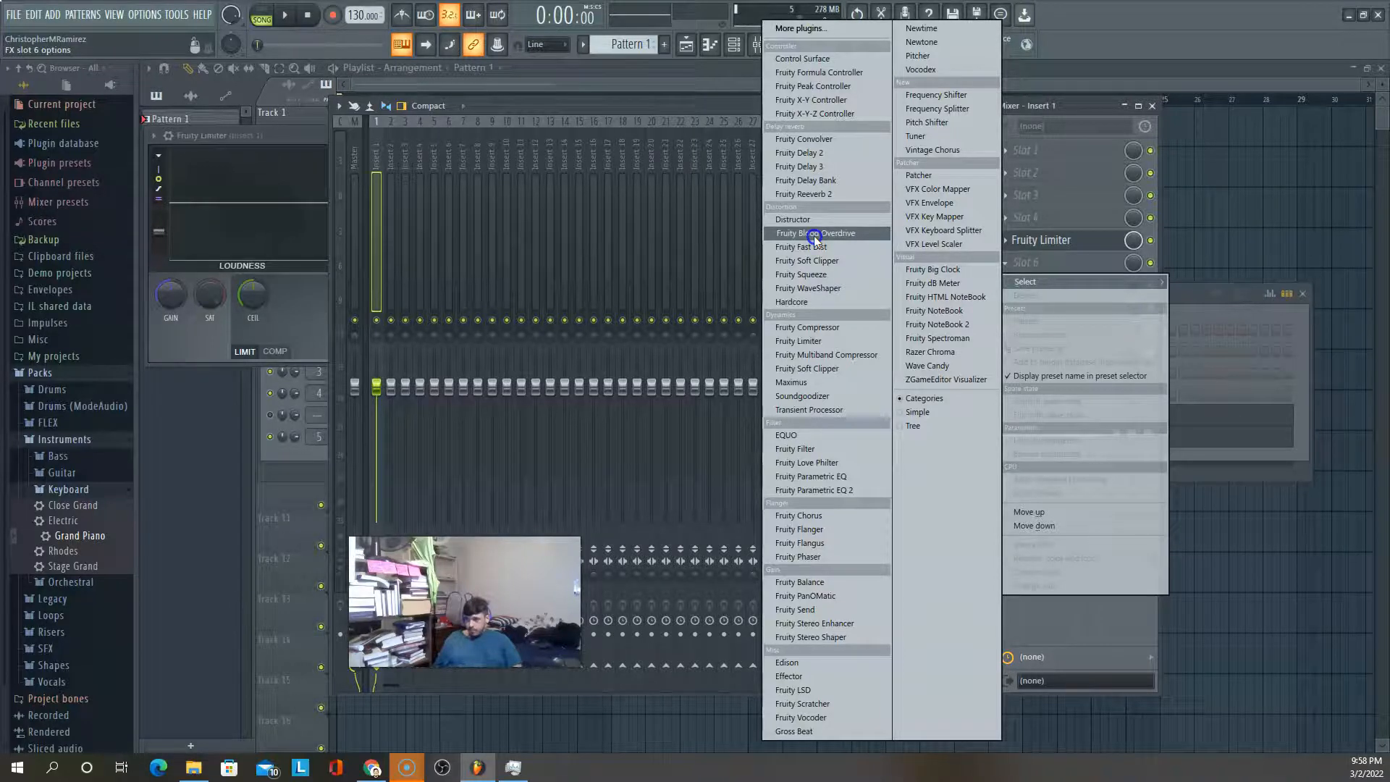
pyautogui.click(815, 234)
pyautogui.click(311, 225)
pyautogui.press('space')
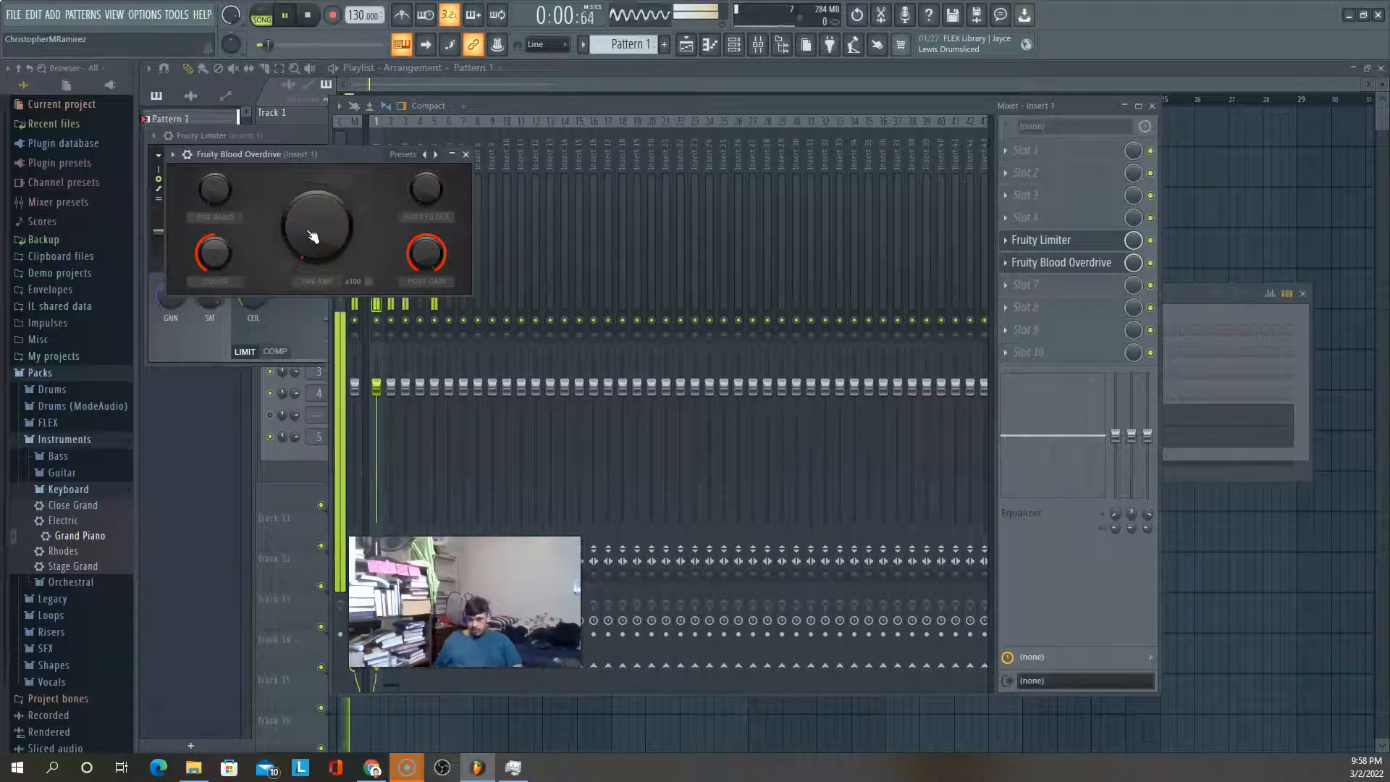
# Raise the Fruity Blood Overdrive PreAmp amount to about halfway while listening to the pattern, and stop playback
pyautogui.moveTo(313, 236); pyautogui.dragTo(282, 22)
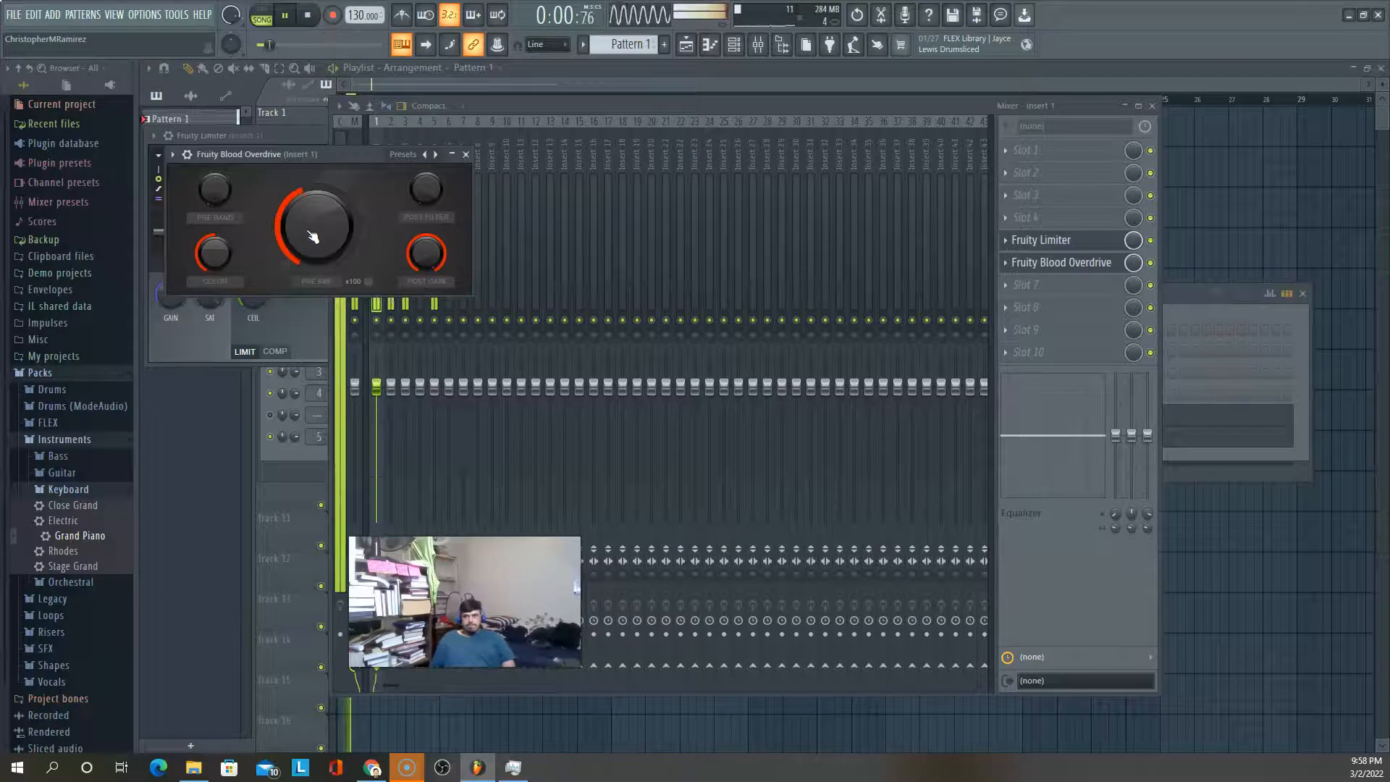
pyautogui.moveTo(313, 226)
pyautogui.mouseDown()
pyautogui.moveTo(310, 206)
pyautogui.moveTo(312, 236)
pyautogui.mouseUp()
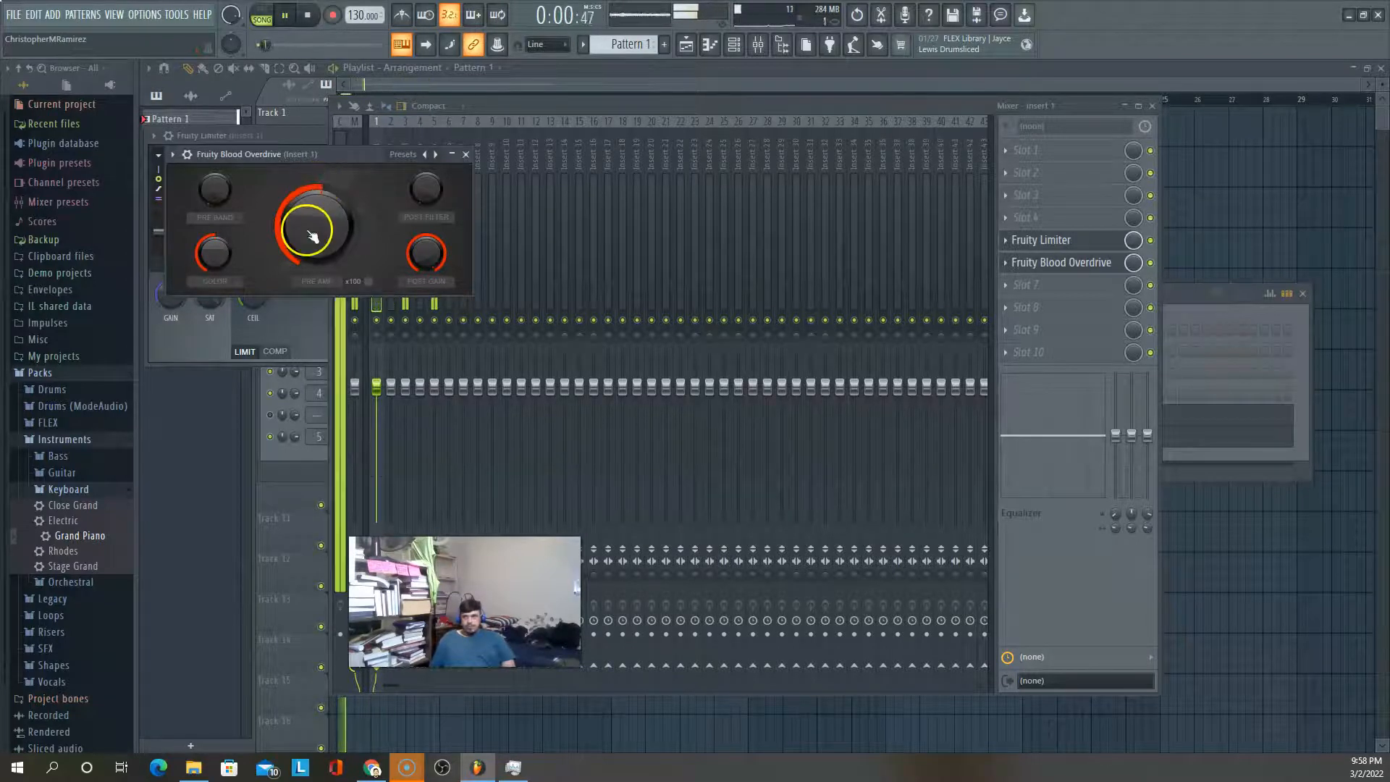
pyautogui.press('space')
# Clear the open plug-in windows and bring the Insert 1 mixer and the channel rack back up
pyautogui.click(1152, 106)
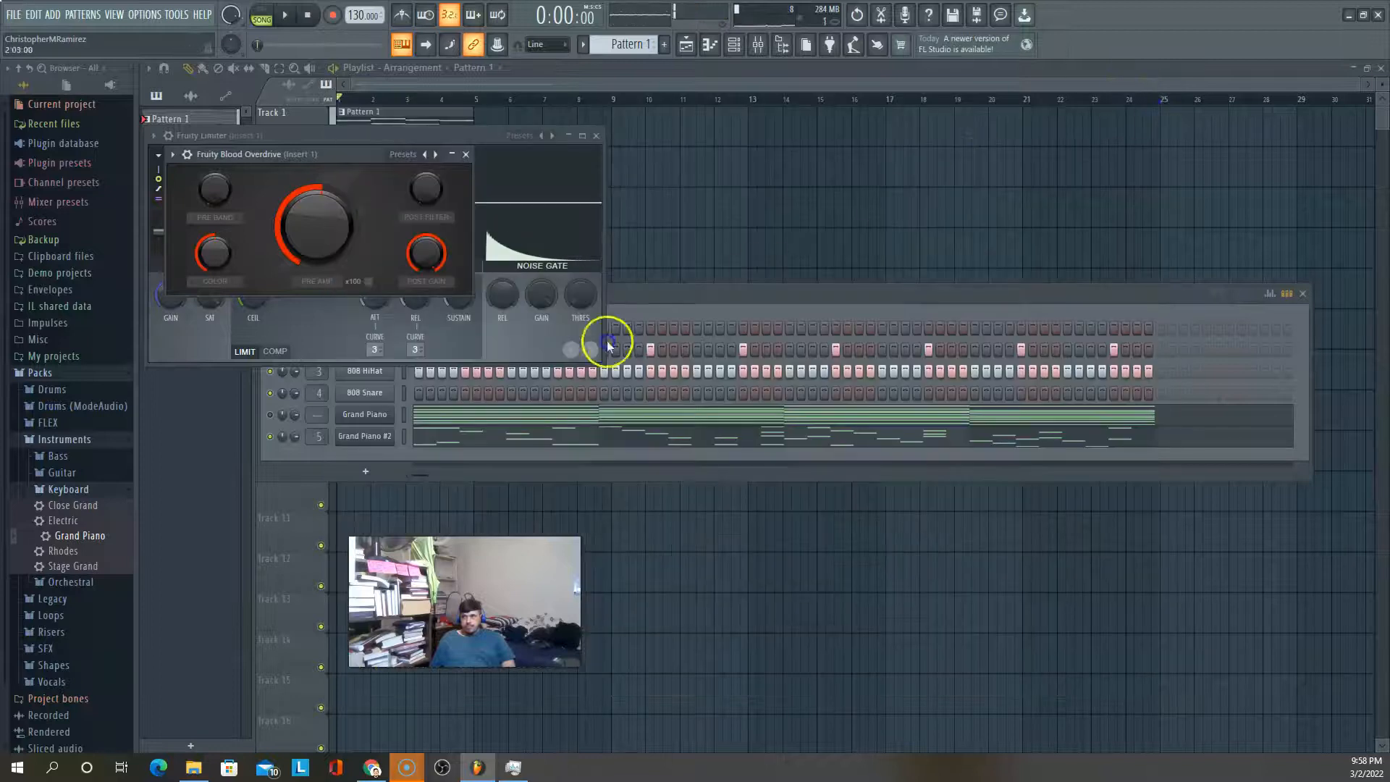
pyautogui.click(697, 69)
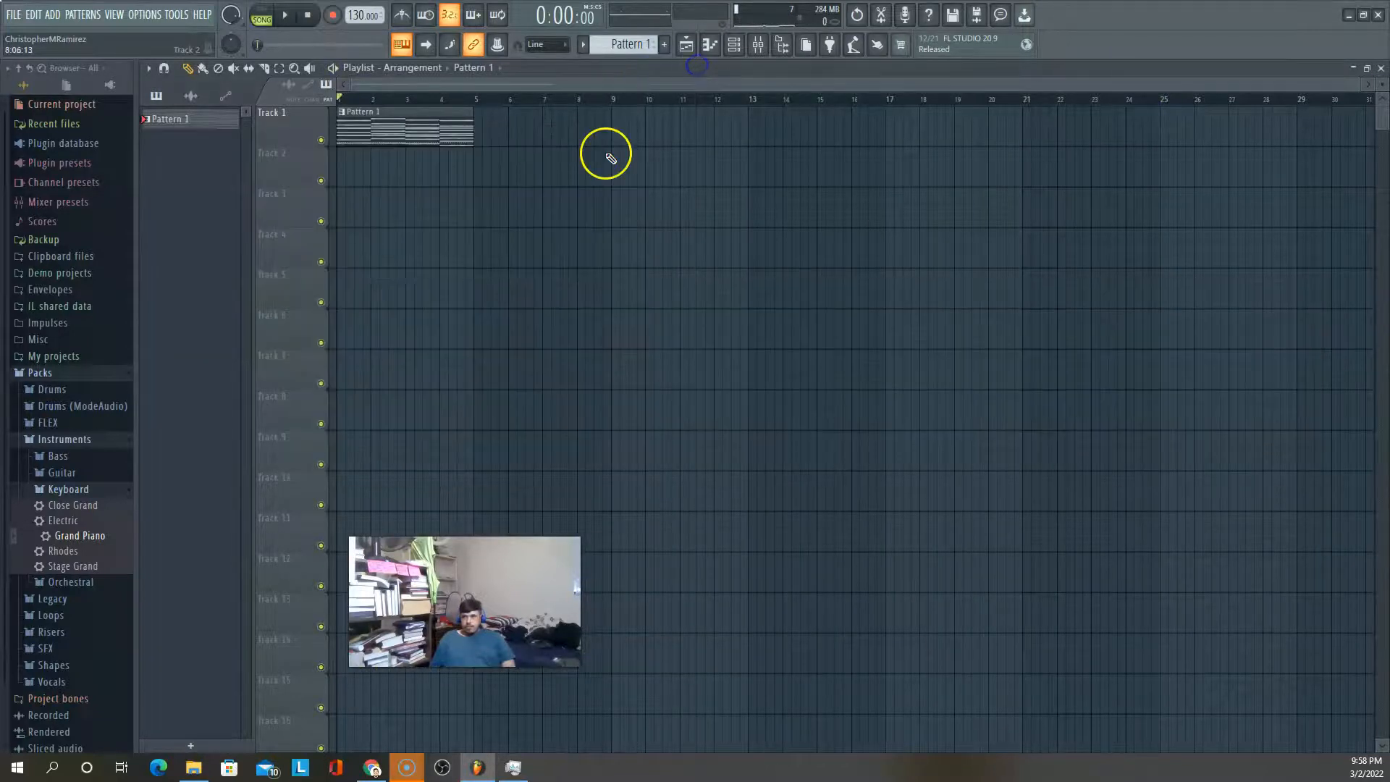
pyautogui.click(760, 45)
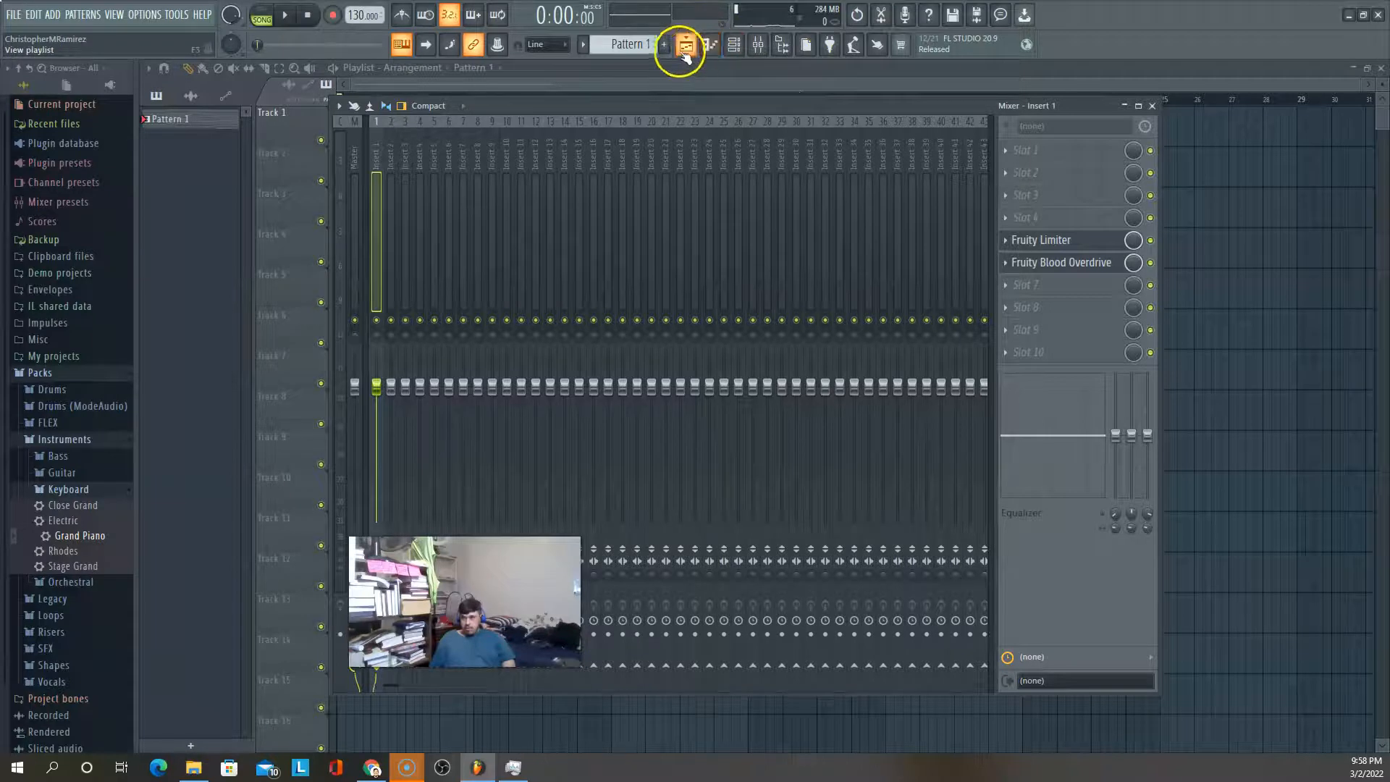
pyautogui.click(733, 46)
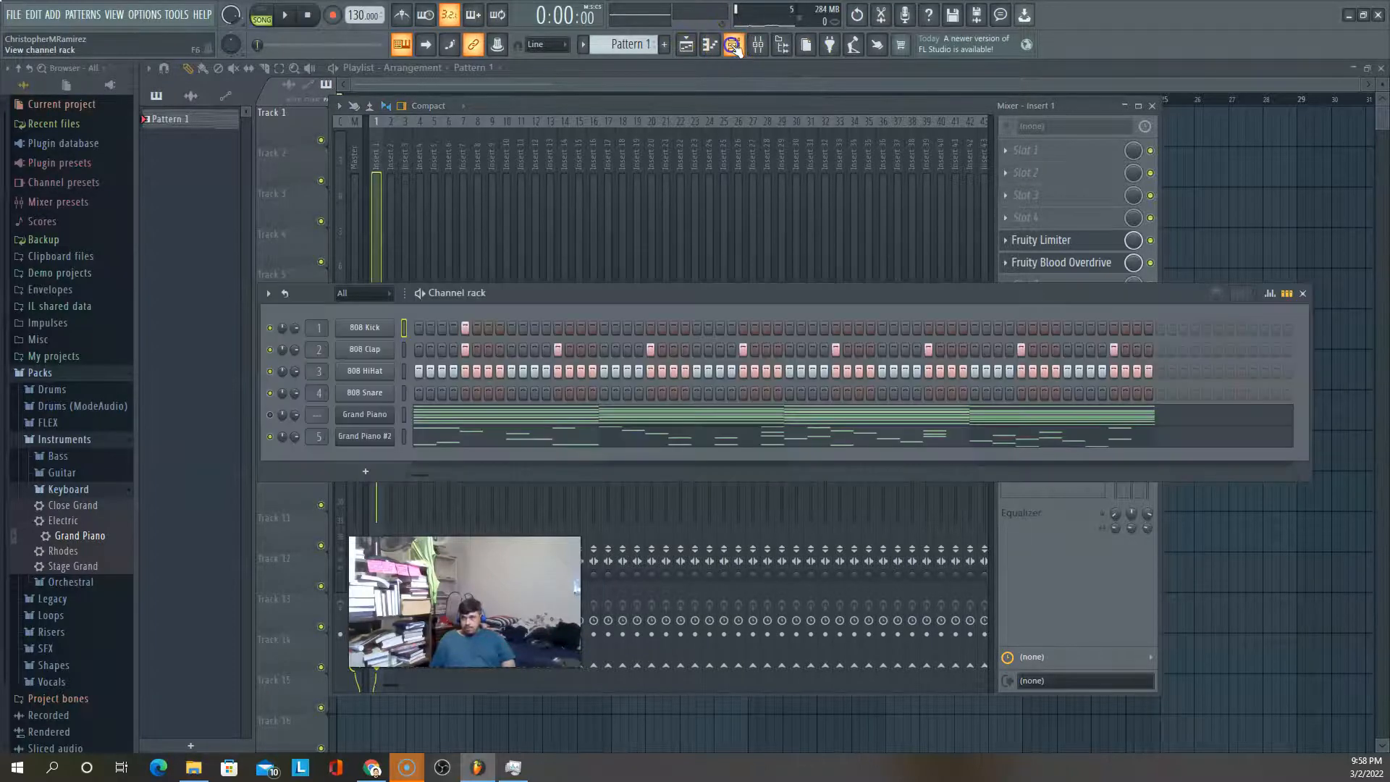
# Try 808 Kick hits on steps 9 and 16 of bar 1 and step 5 of bar 2 during playback, removing each
pyautogui.click(515, 327)
pyautogui.press('space')
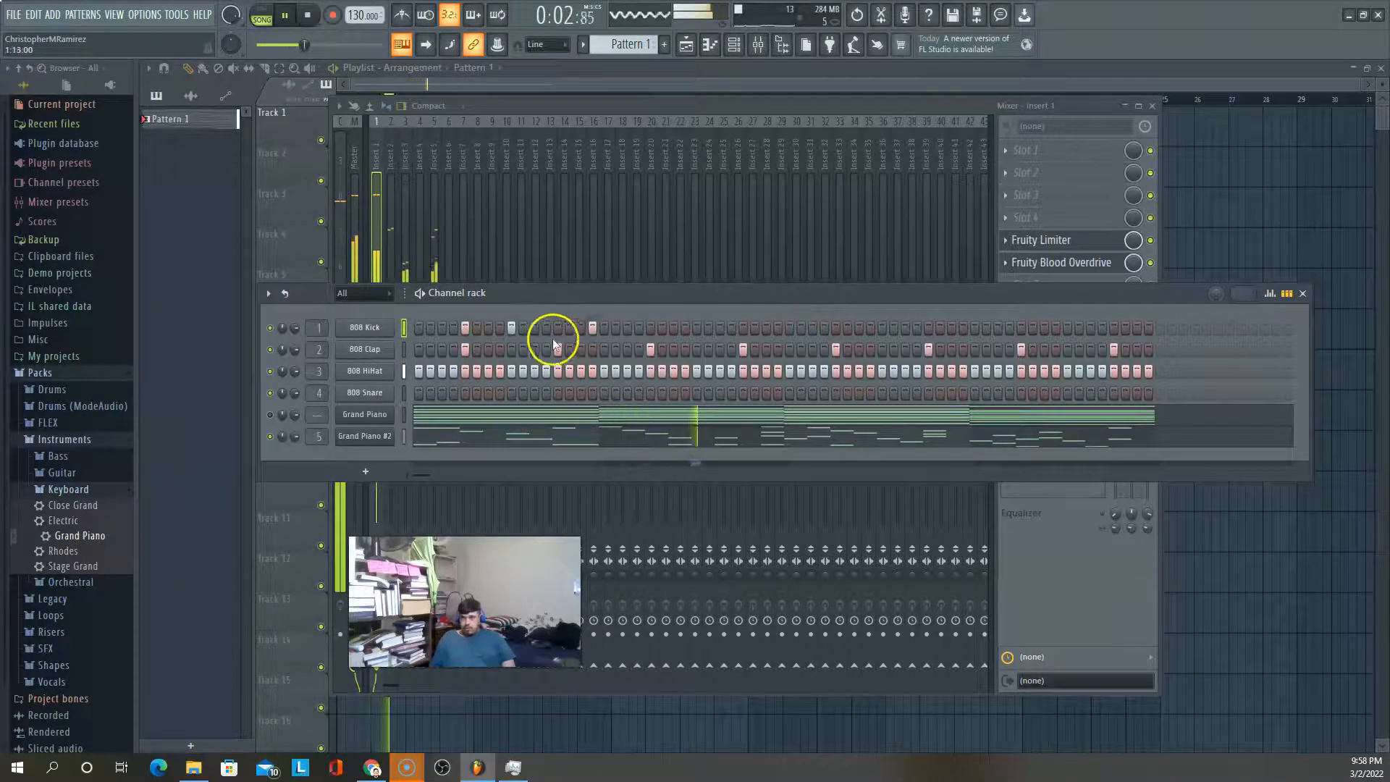
pyautogui.click(594, 327)
pyautogui.rightClick(593, 328)
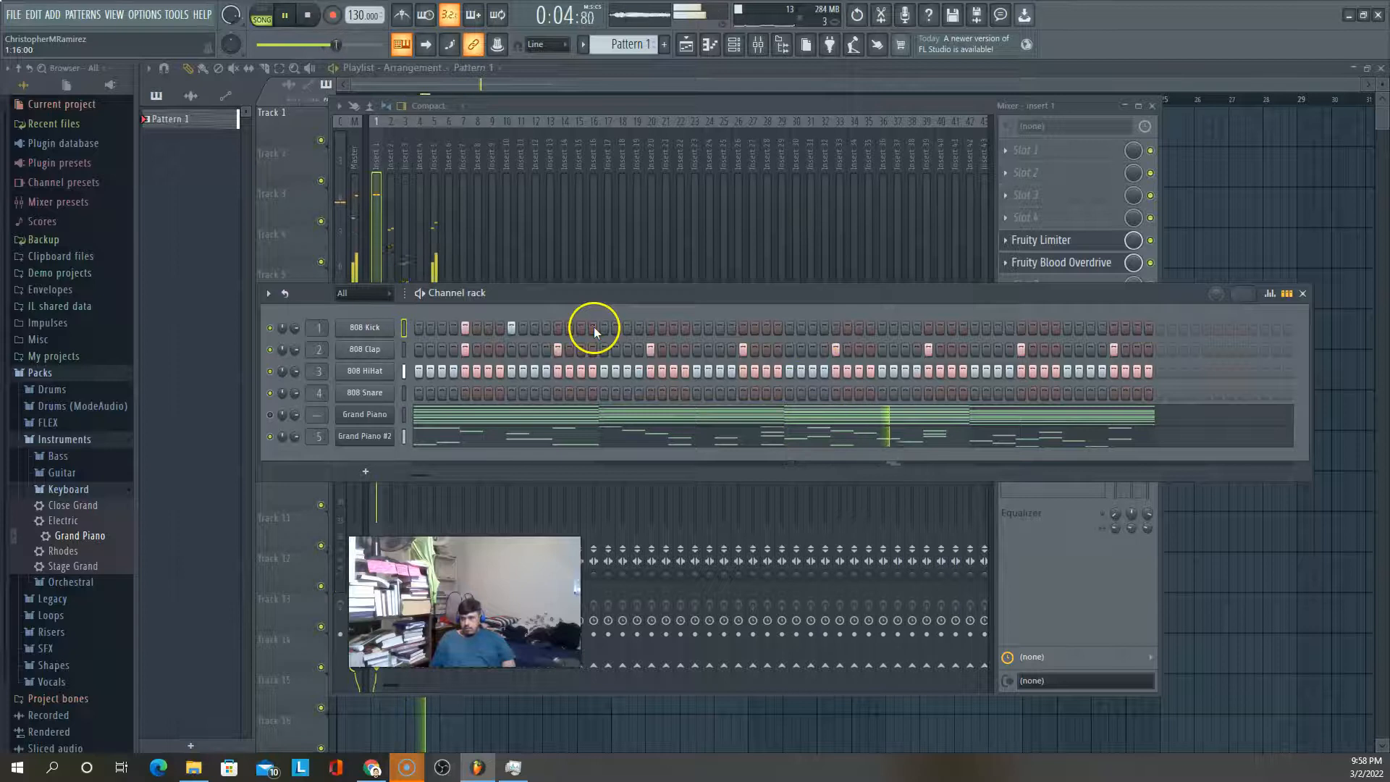
pyautogui.click(651, 328)
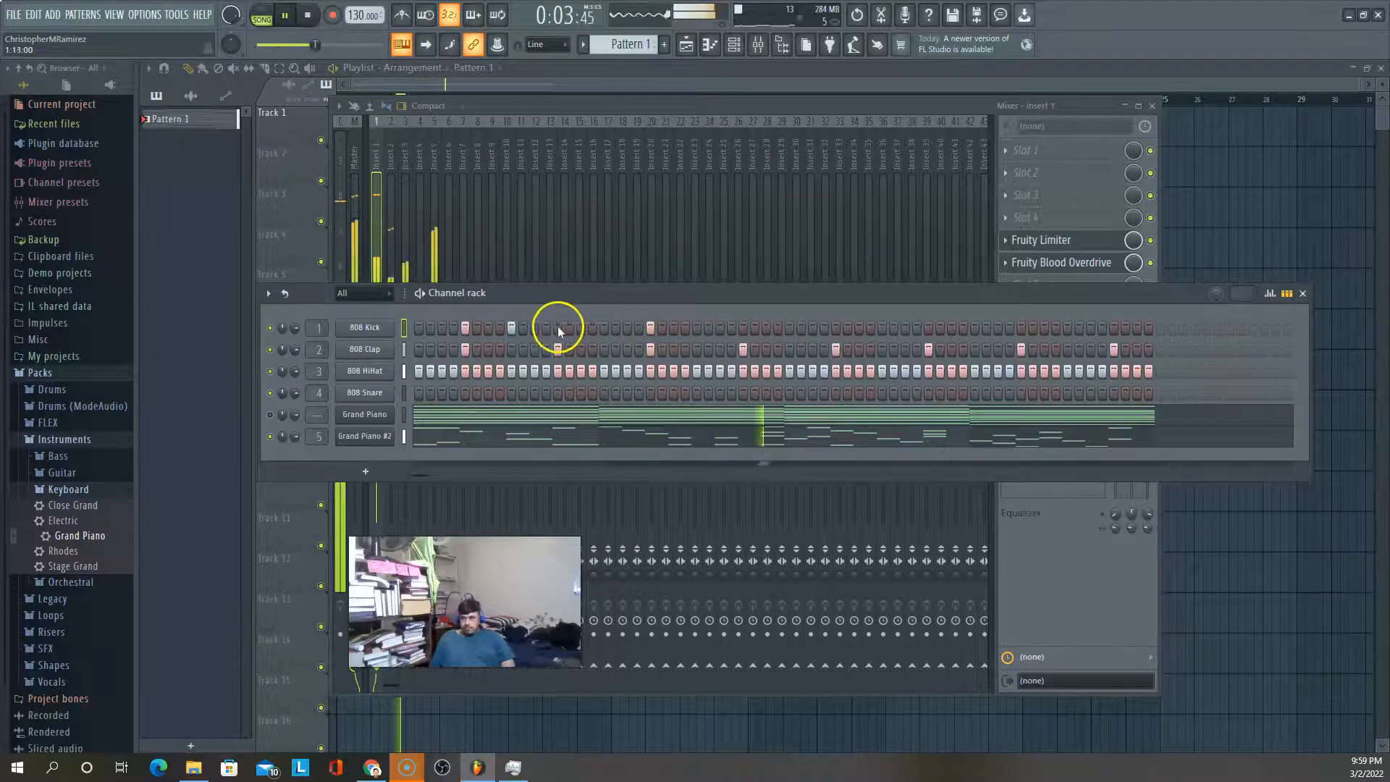
pyautogui.rightClick(511, 330)
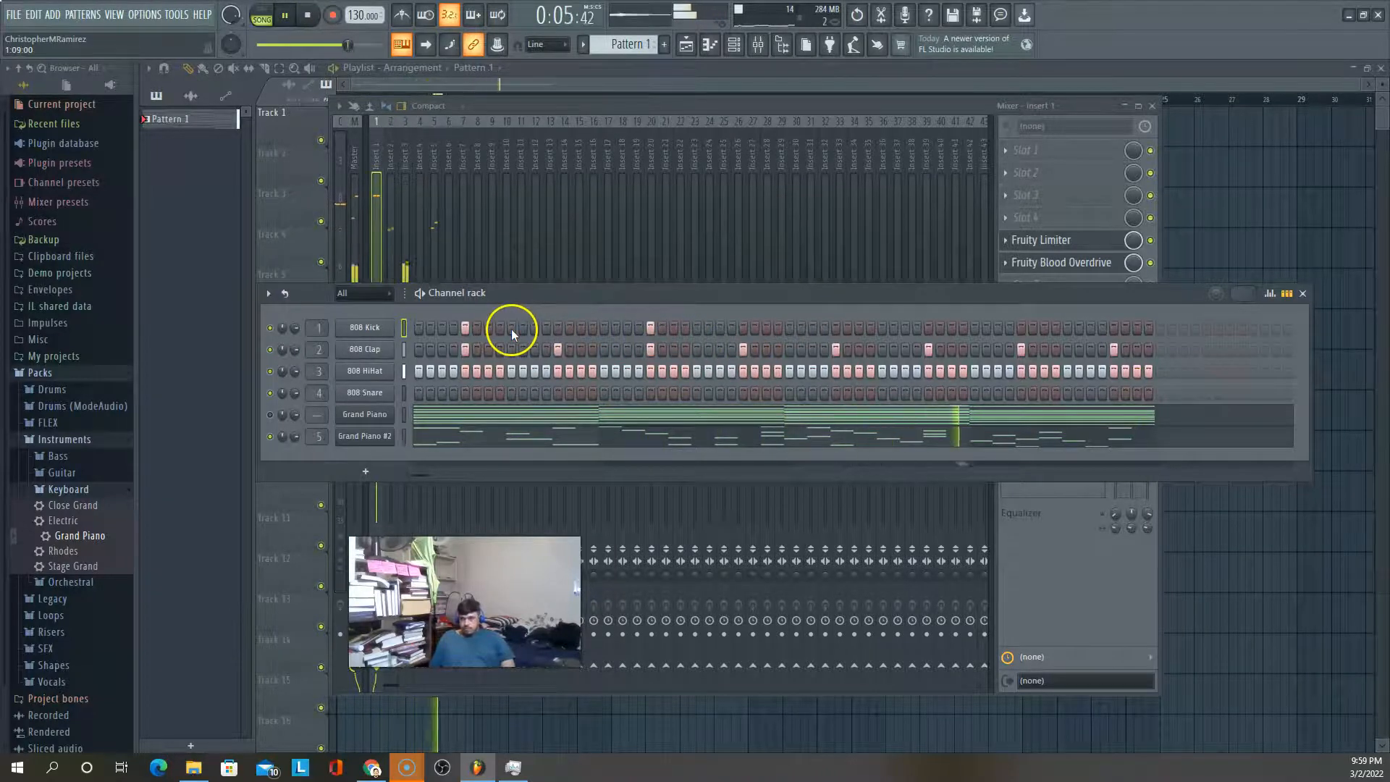
pyautogui.click(592, 331)
pyautogui.rightClick(589, 331)
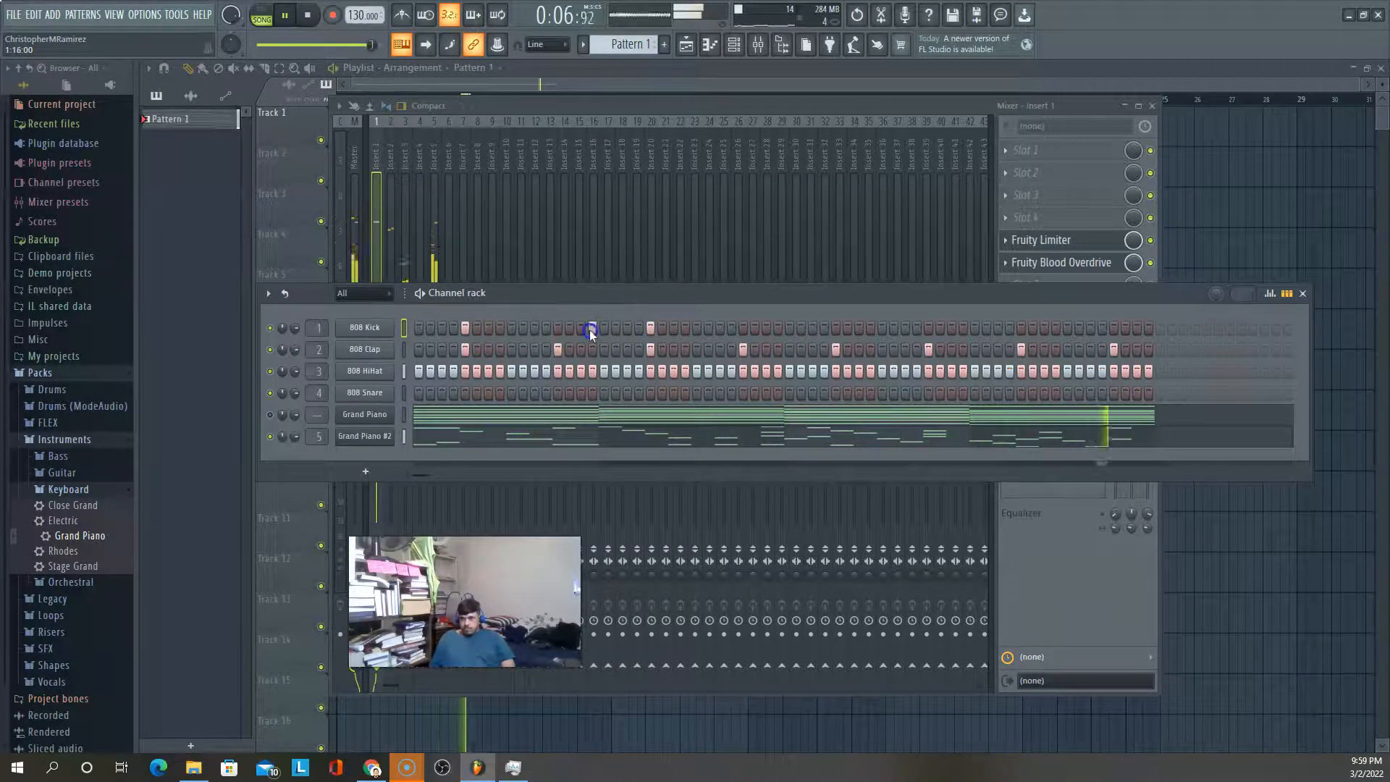
pyautogui.rightClick(650, 333)
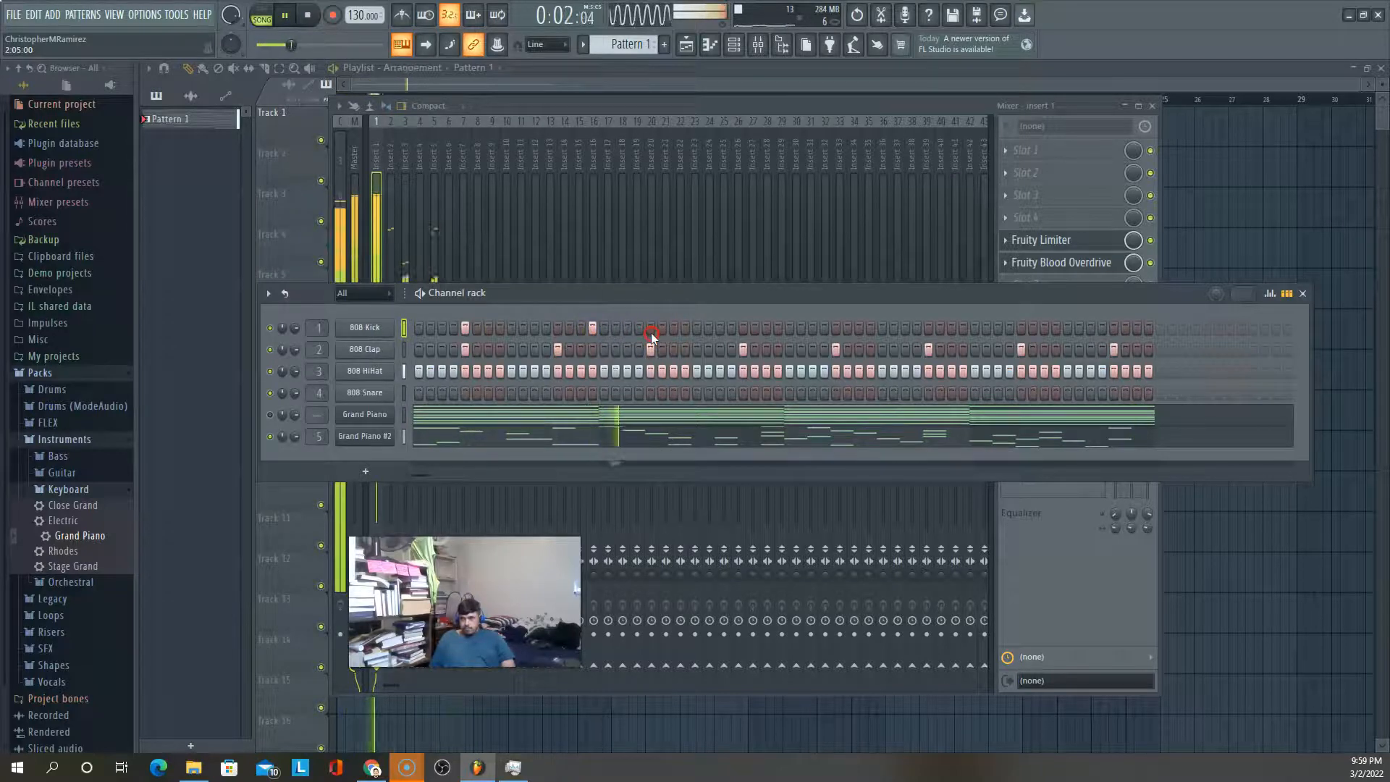
pyautogui.rightClick(591, 327)
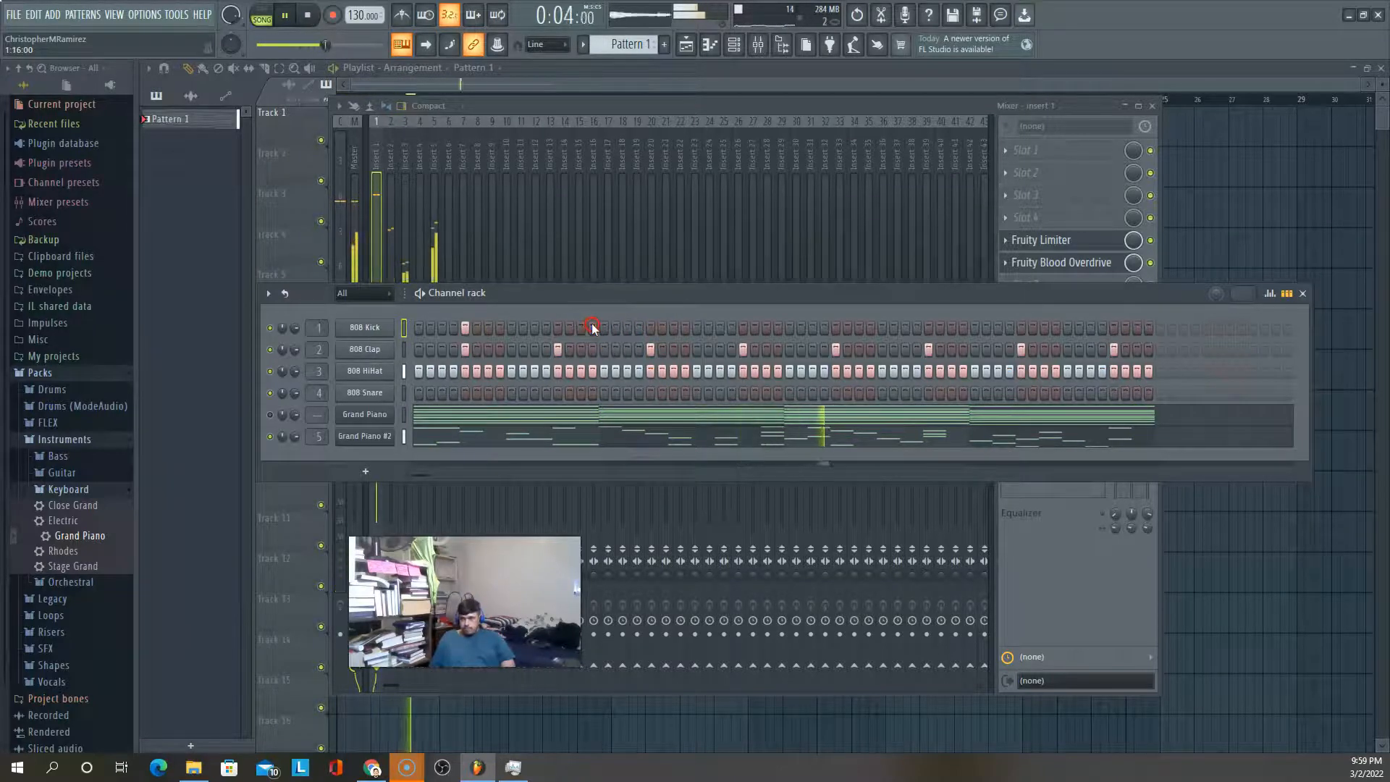
# Try 808 Kick hits on steps 1, 5, 7 and 9 of bar 2, listening to the pattern between placements
pyautogui.click(602, 327)
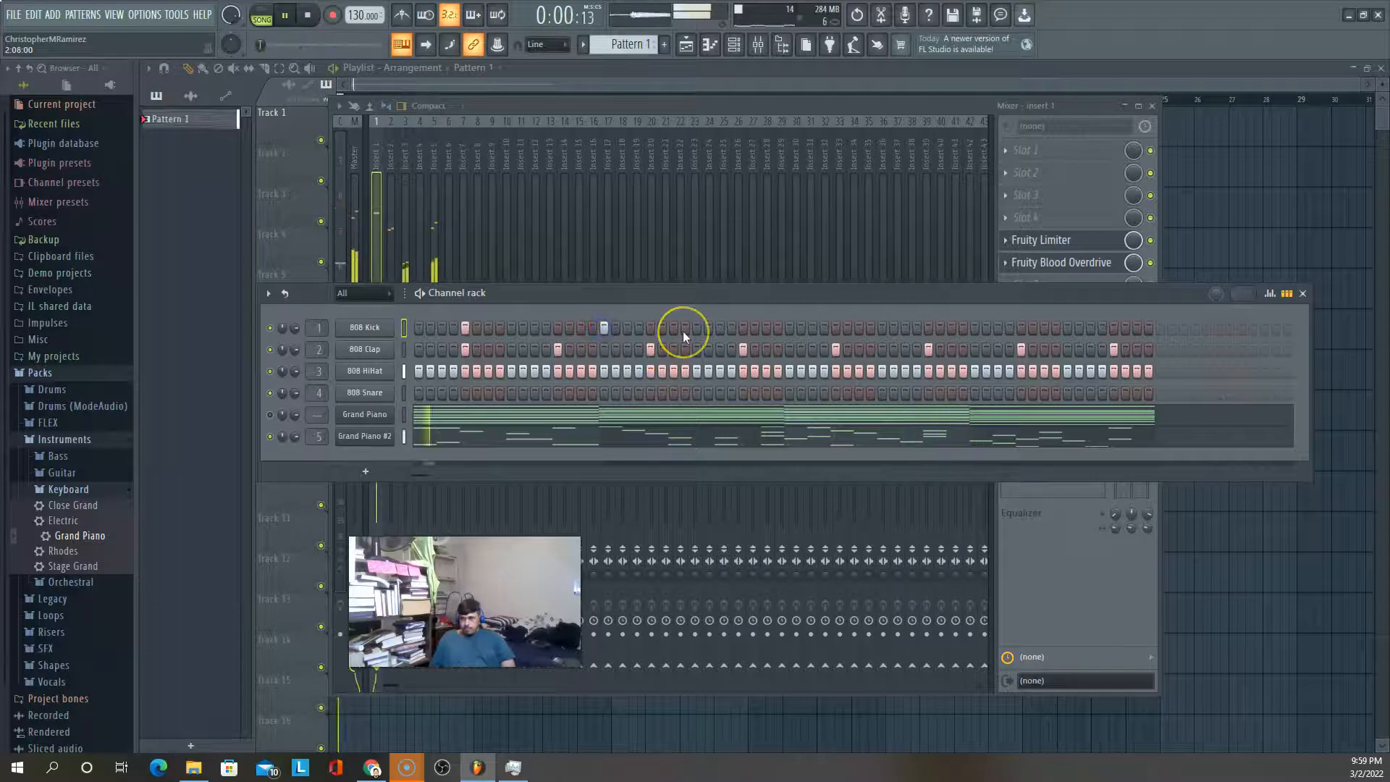
pyautogui.press('space')
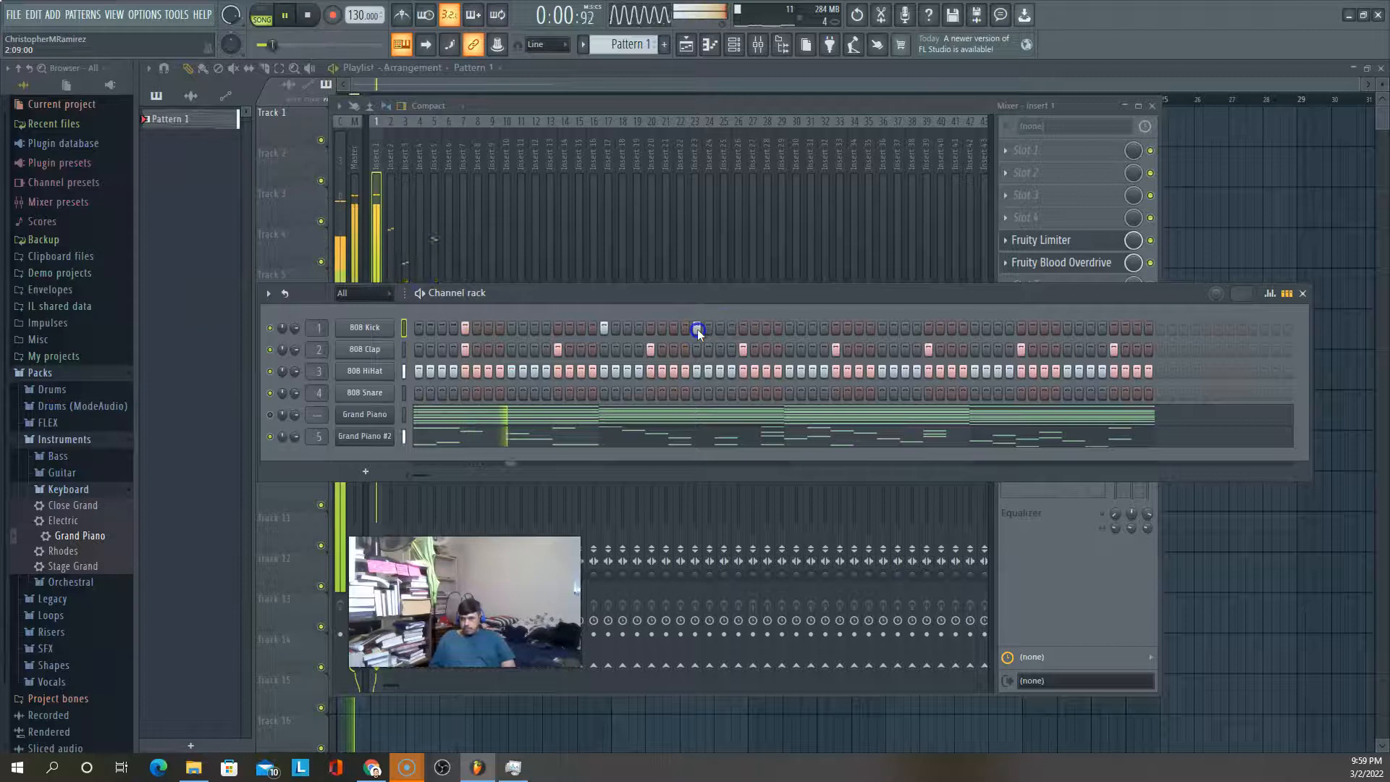
pyautogui.press('space')
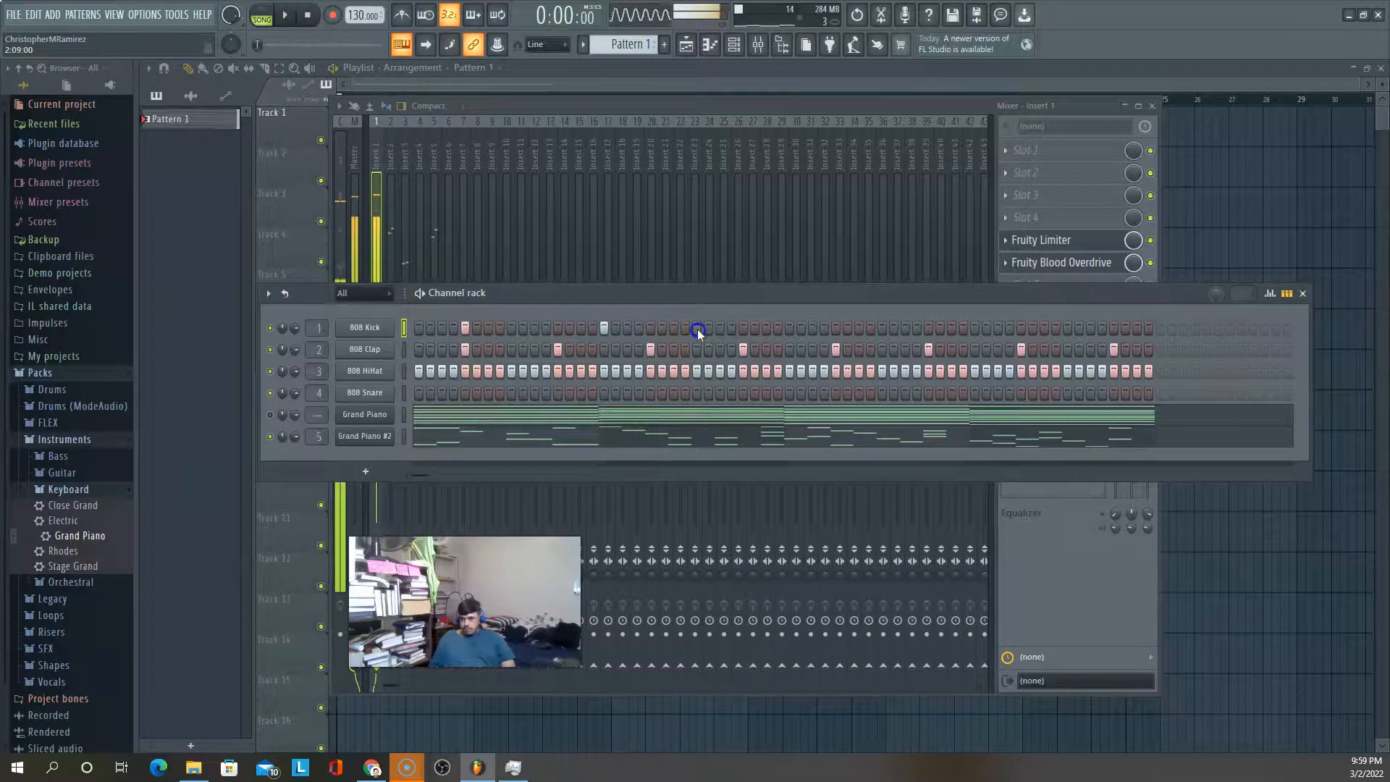
pyautogui.click(651, 328)
pyautogui.press('space')
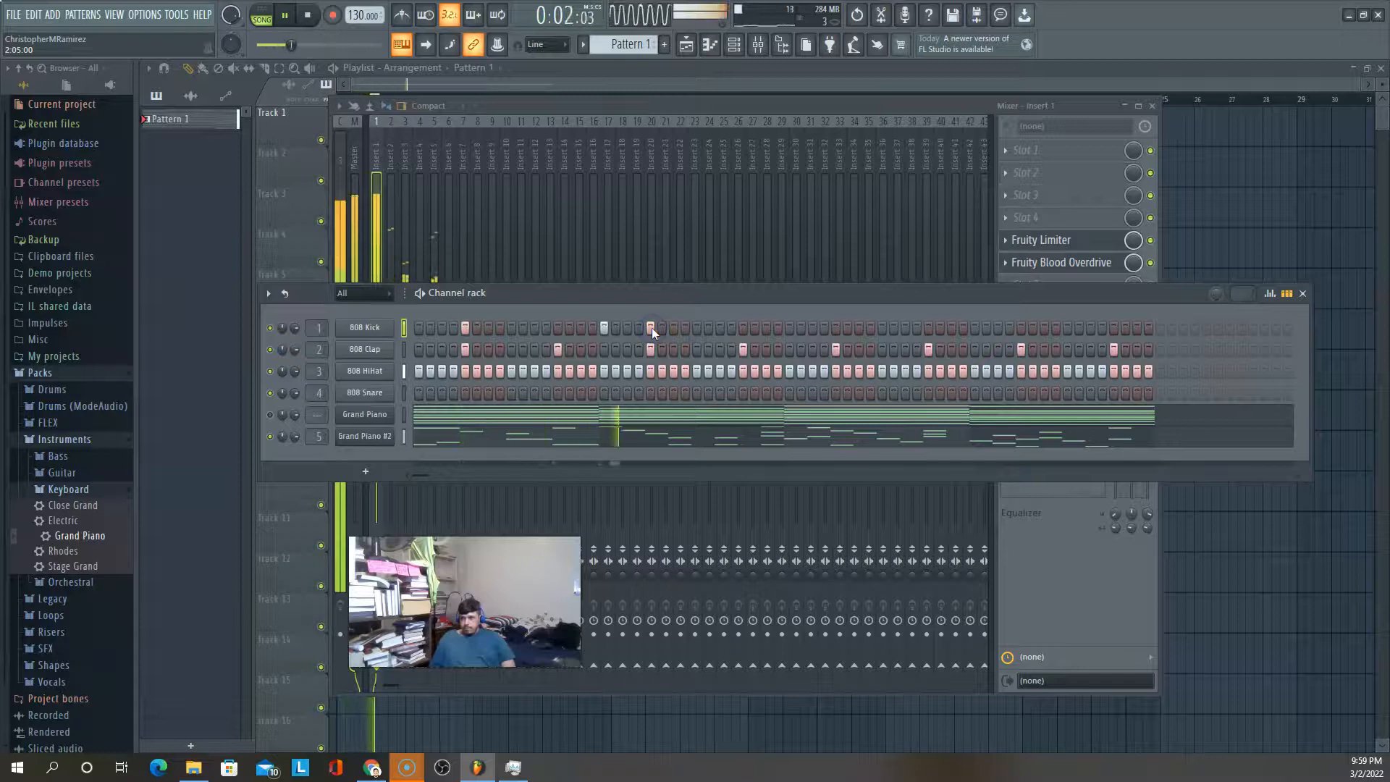
pyautogui.press('space')
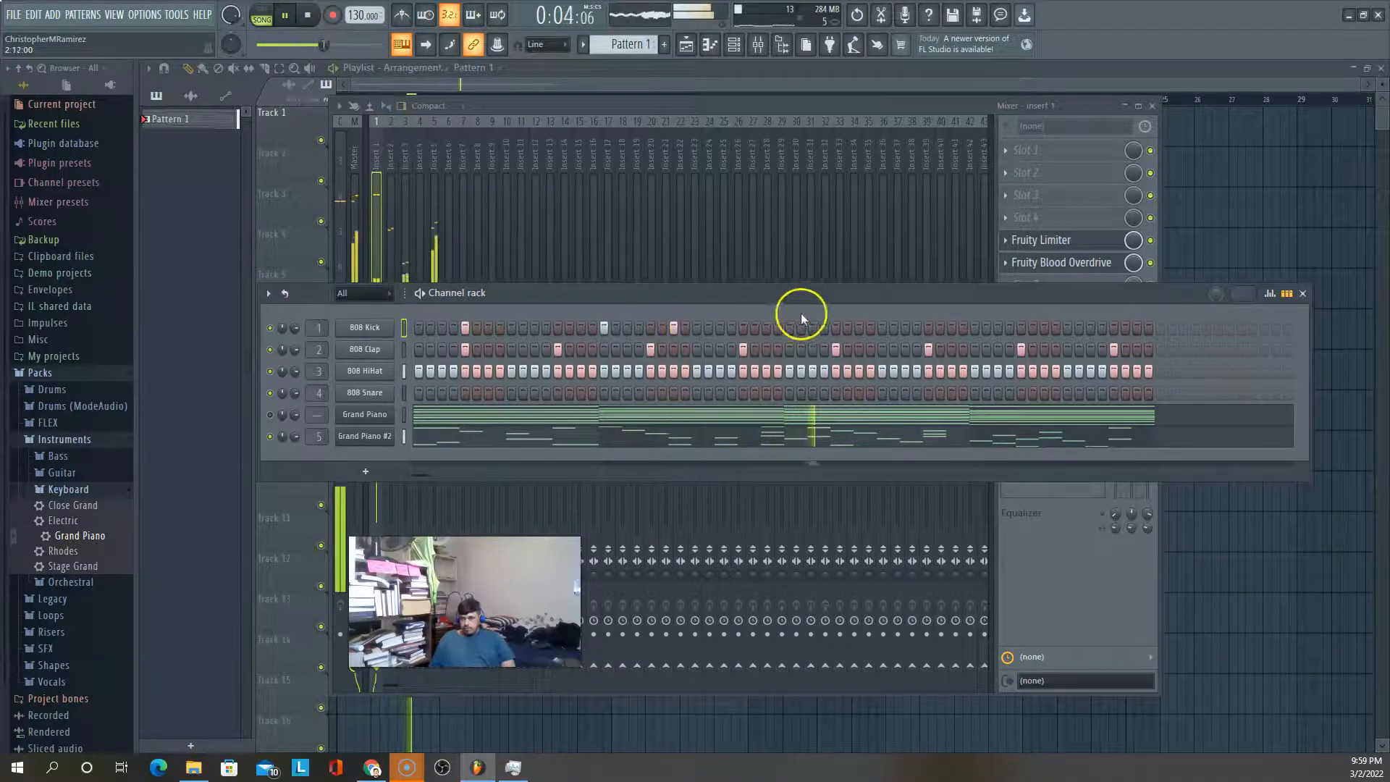
pyautogui.press('space')
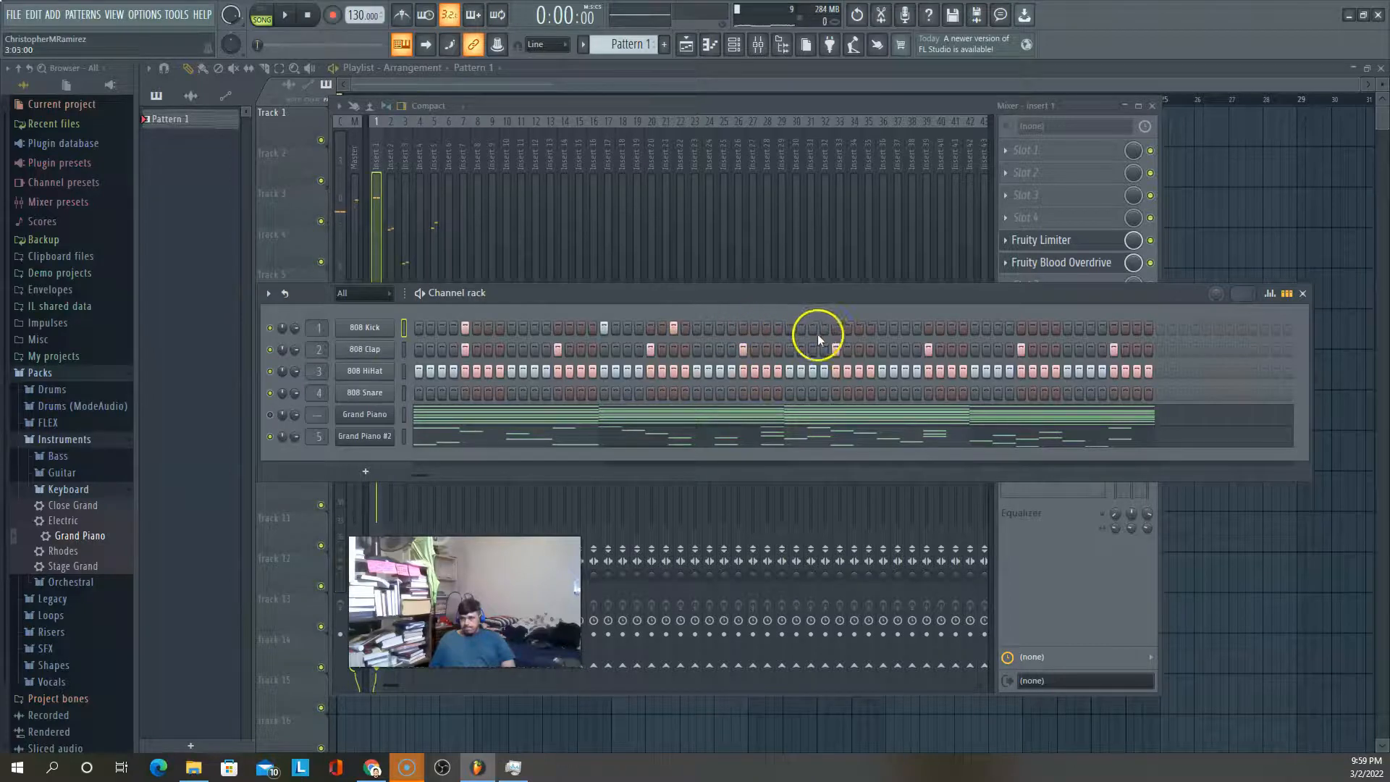
# Add an 808 Kick hit on step 5 of bar 3, and try shifting the hit on step 1 of bar 2 to step 2
pyautogui.press('space')
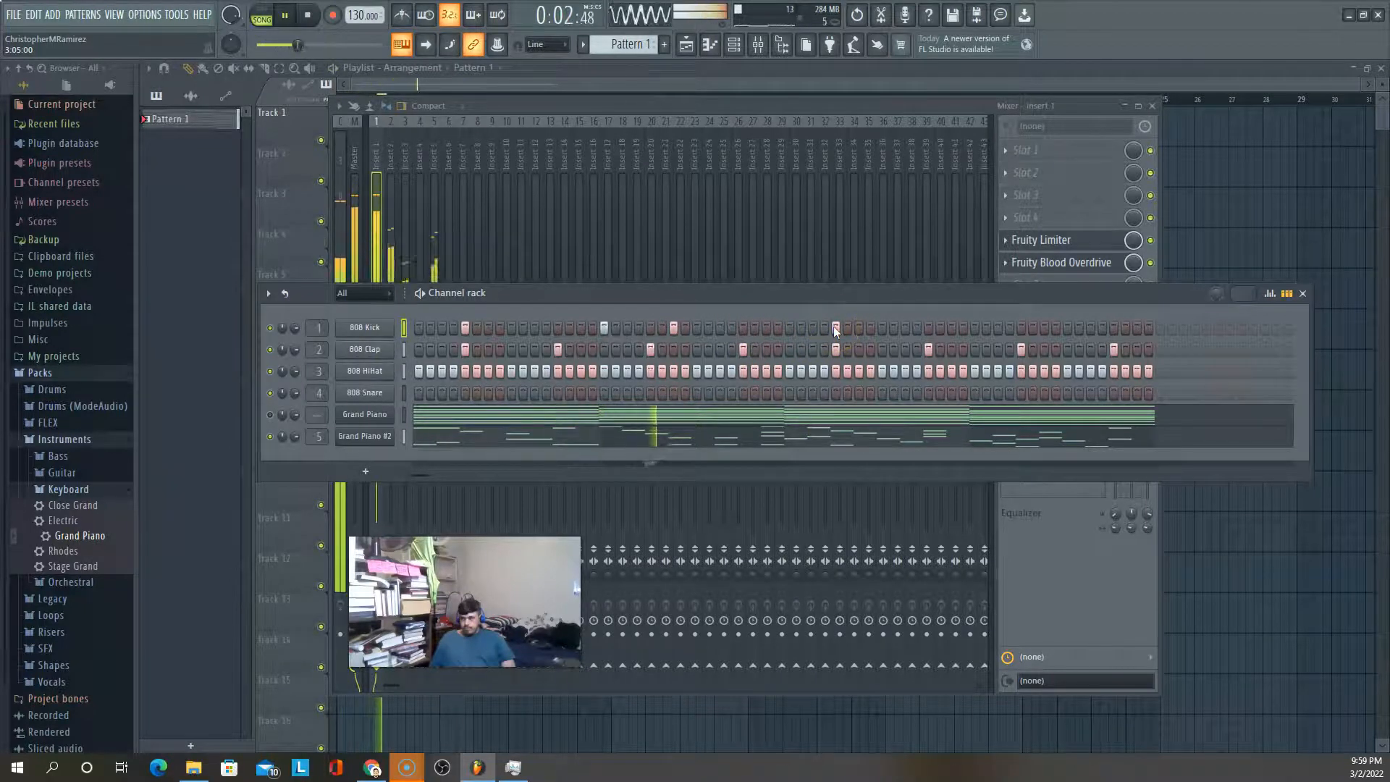
pyautogui.press('space')
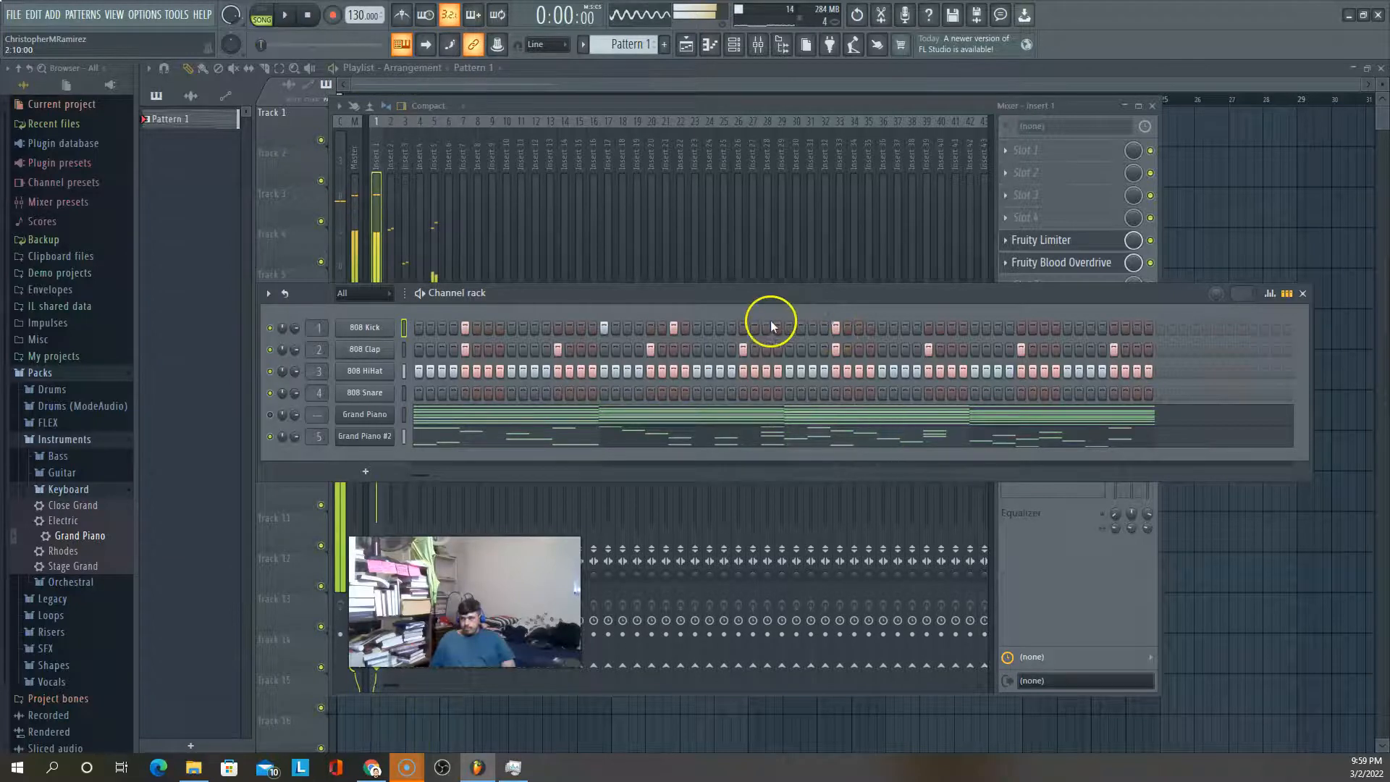
pyautogui.click(615, 328)
pyautogui.press('space')
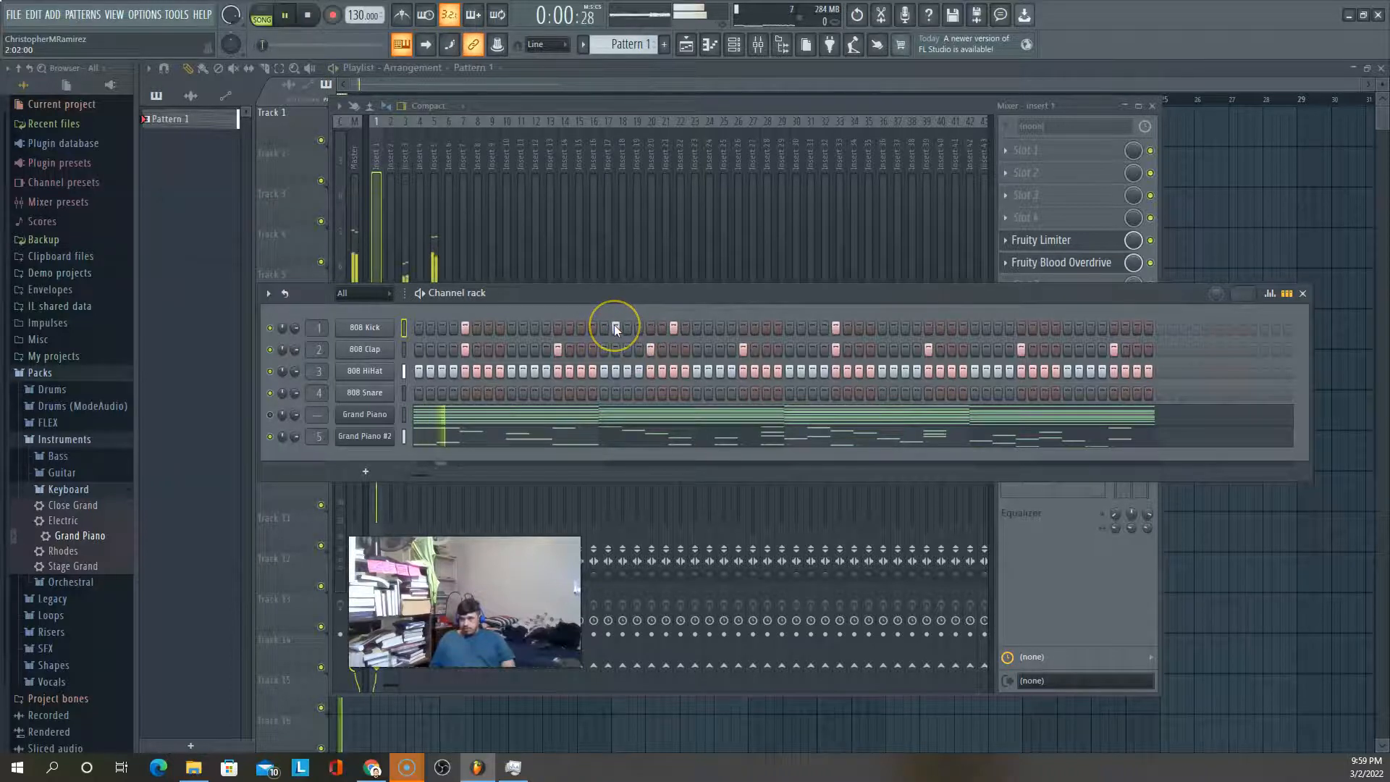
pyautogui.press('space')
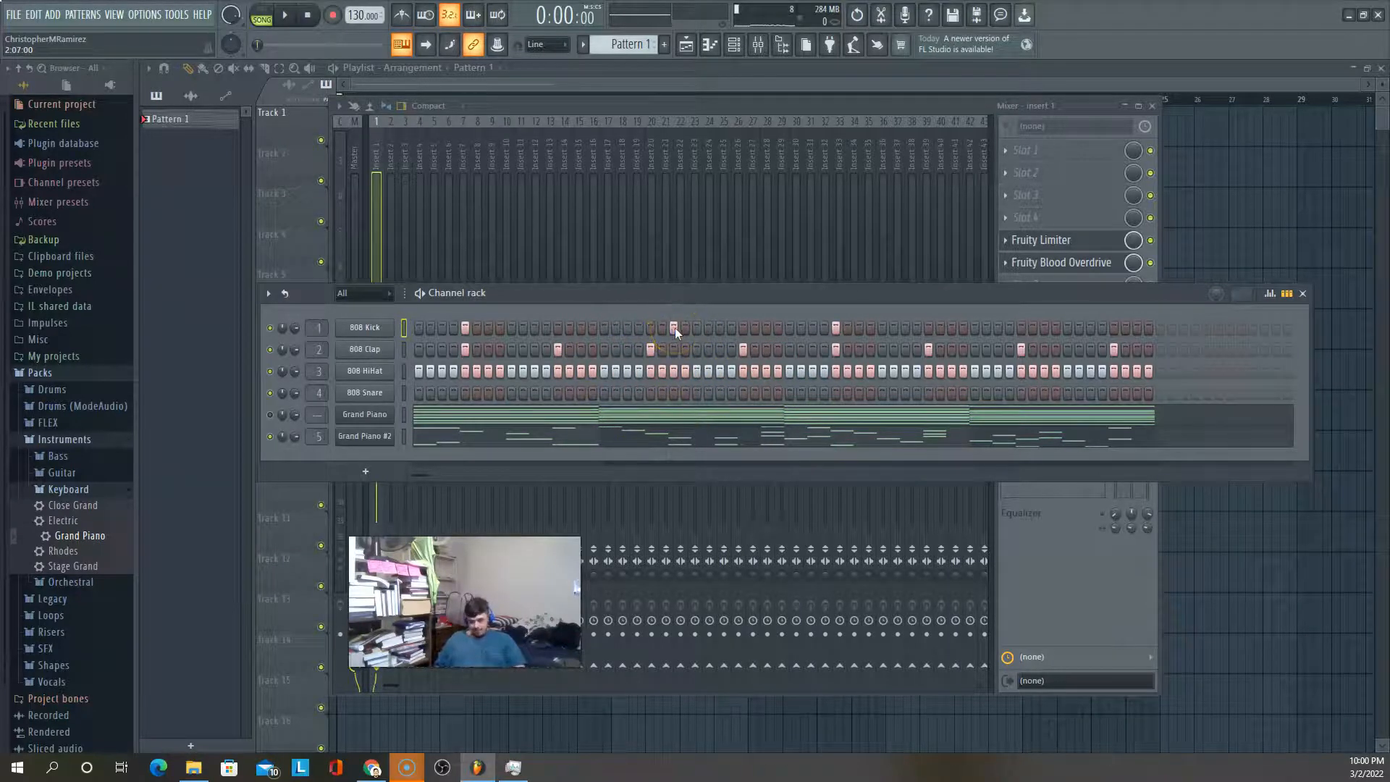
# Replace the 808 Kick hit on step 7 of bar 2 with one on step 5, and play the pattern
pyautogui.press('space')
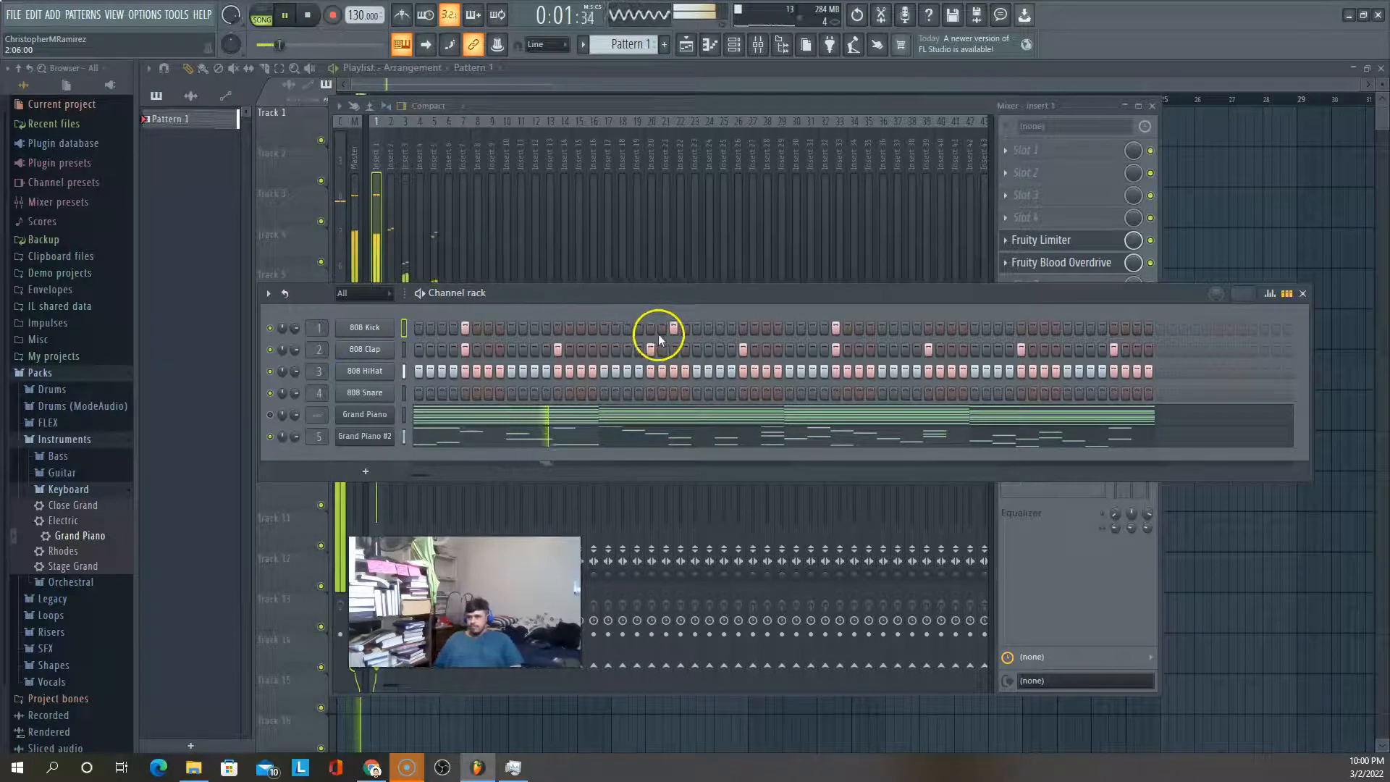
pyautogui.click(673, 327)
pyautogui.press('space')
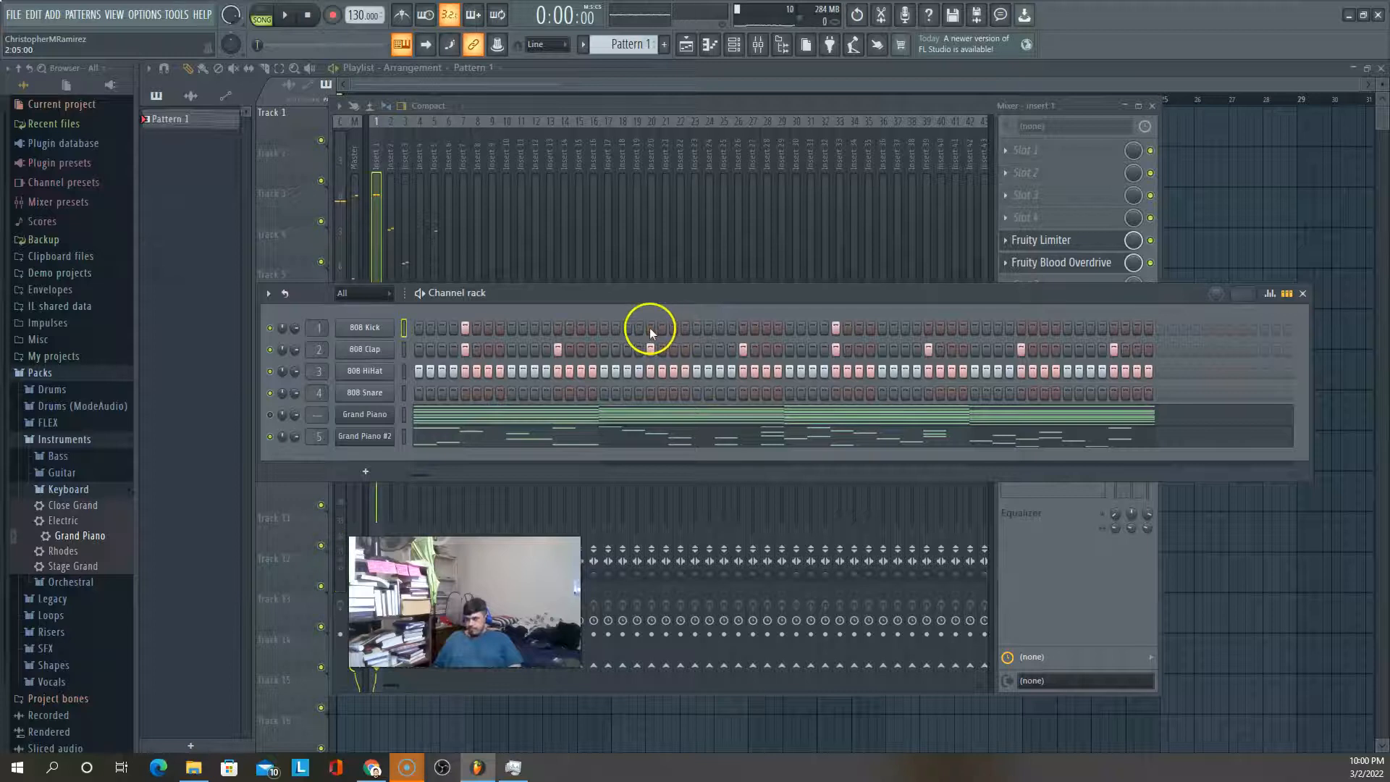
pyautogui.press('space')
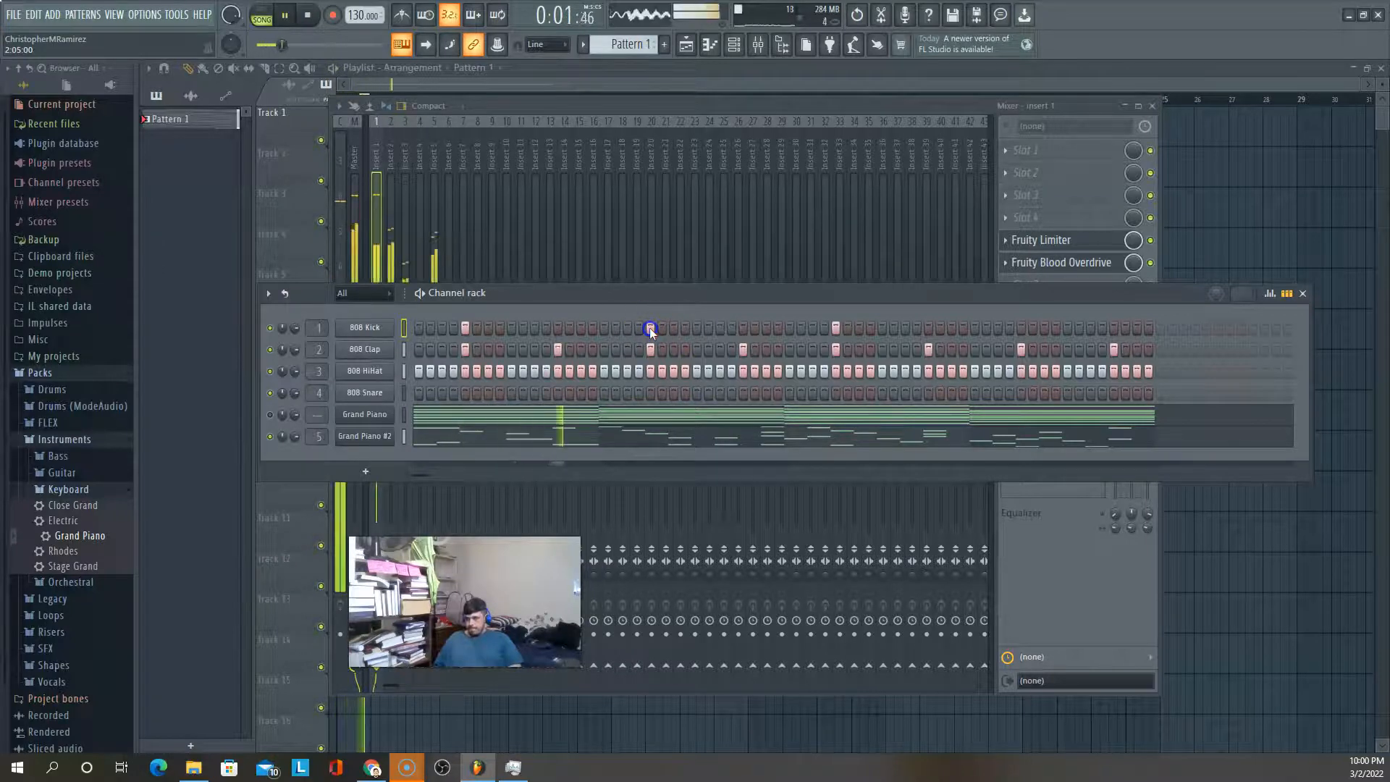
pyautogui.press('space')
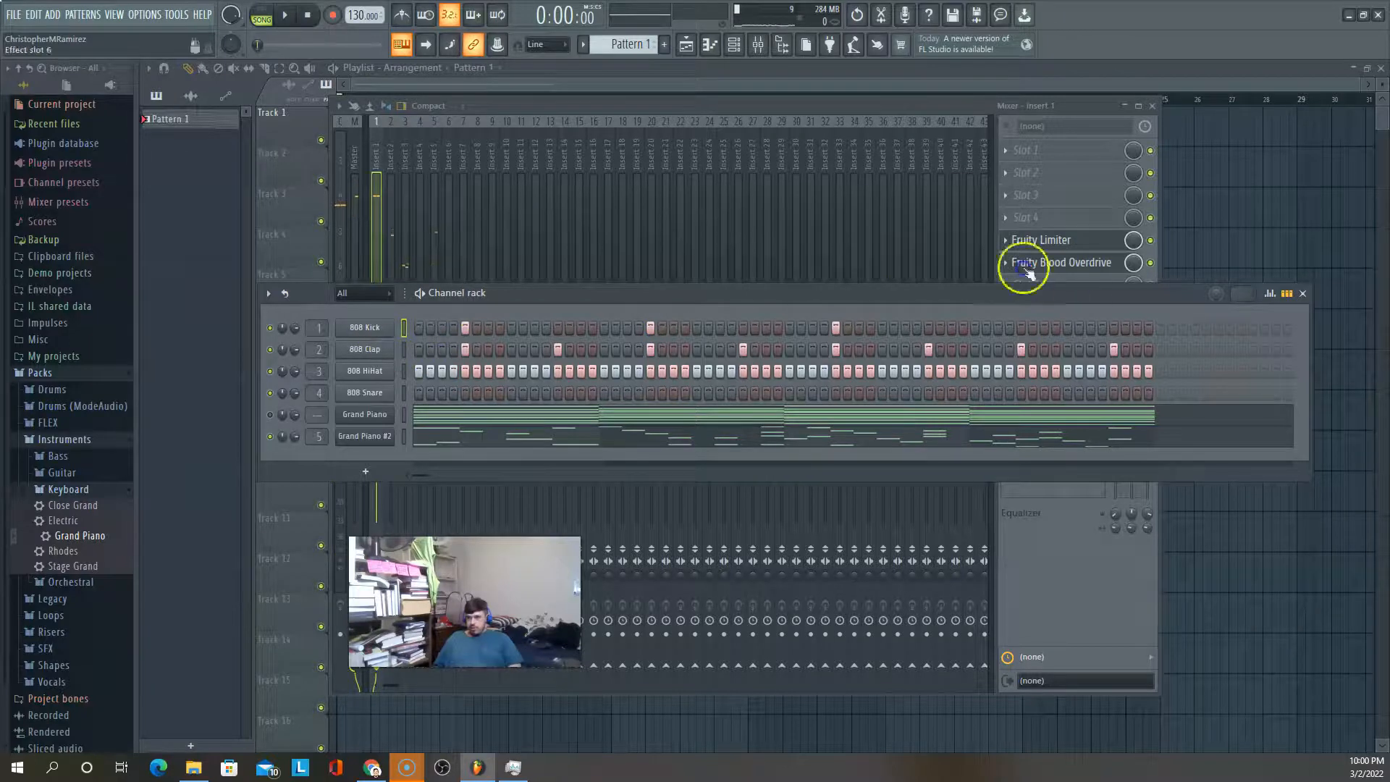
# Reopen Fruity Blood Overdrive on Insert 1 and lower that track's volume to 66% (-8.2 dB) during playback
pyautogui.click(1067, 243)
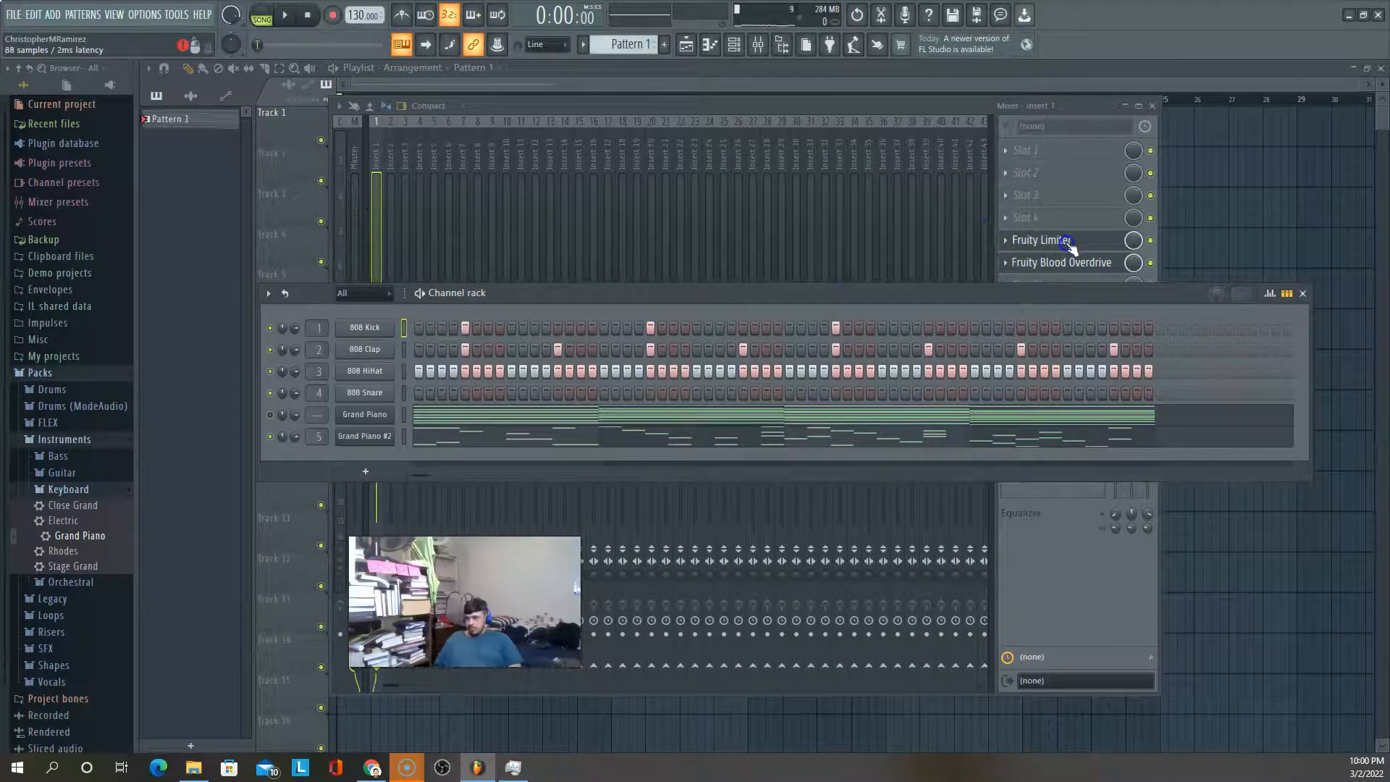
pyautogui.click(1069, 263)
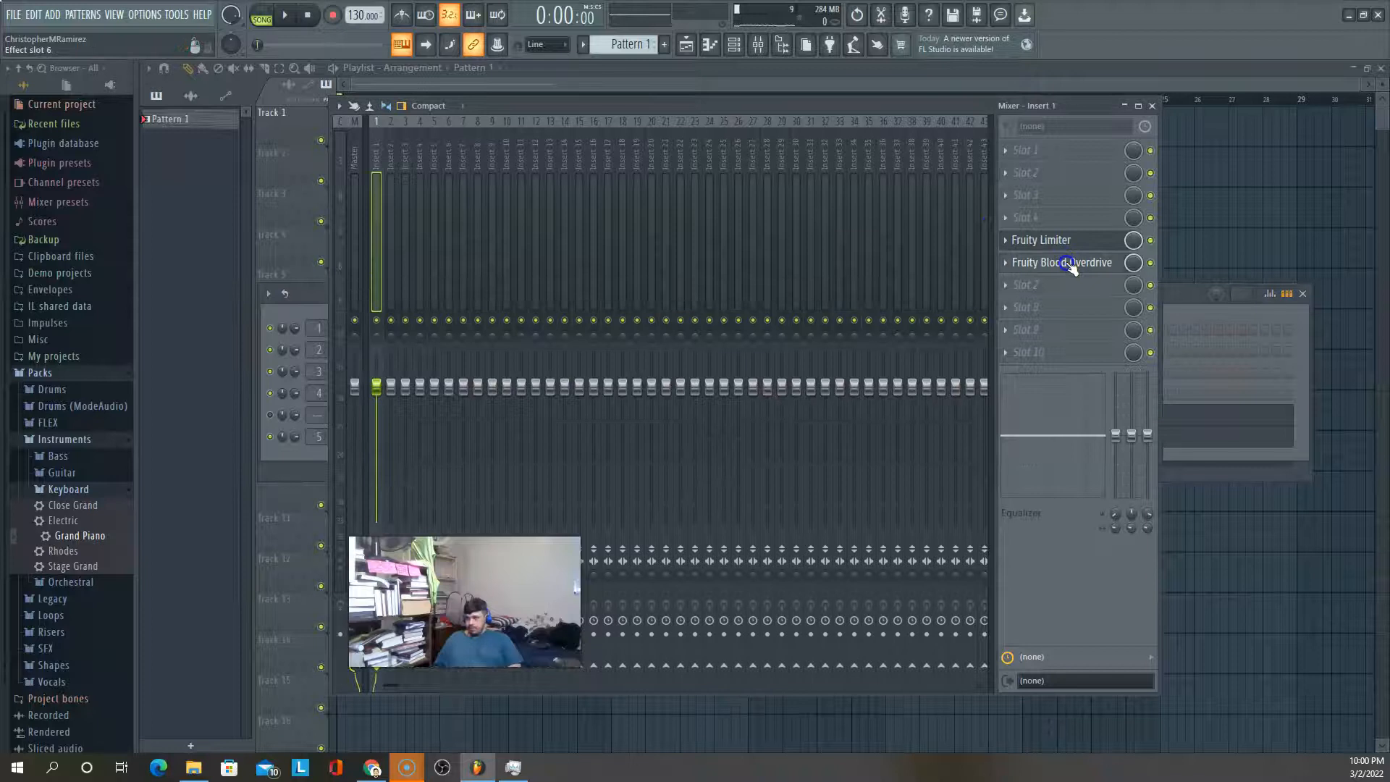
pyautogui.click(1068, 263)
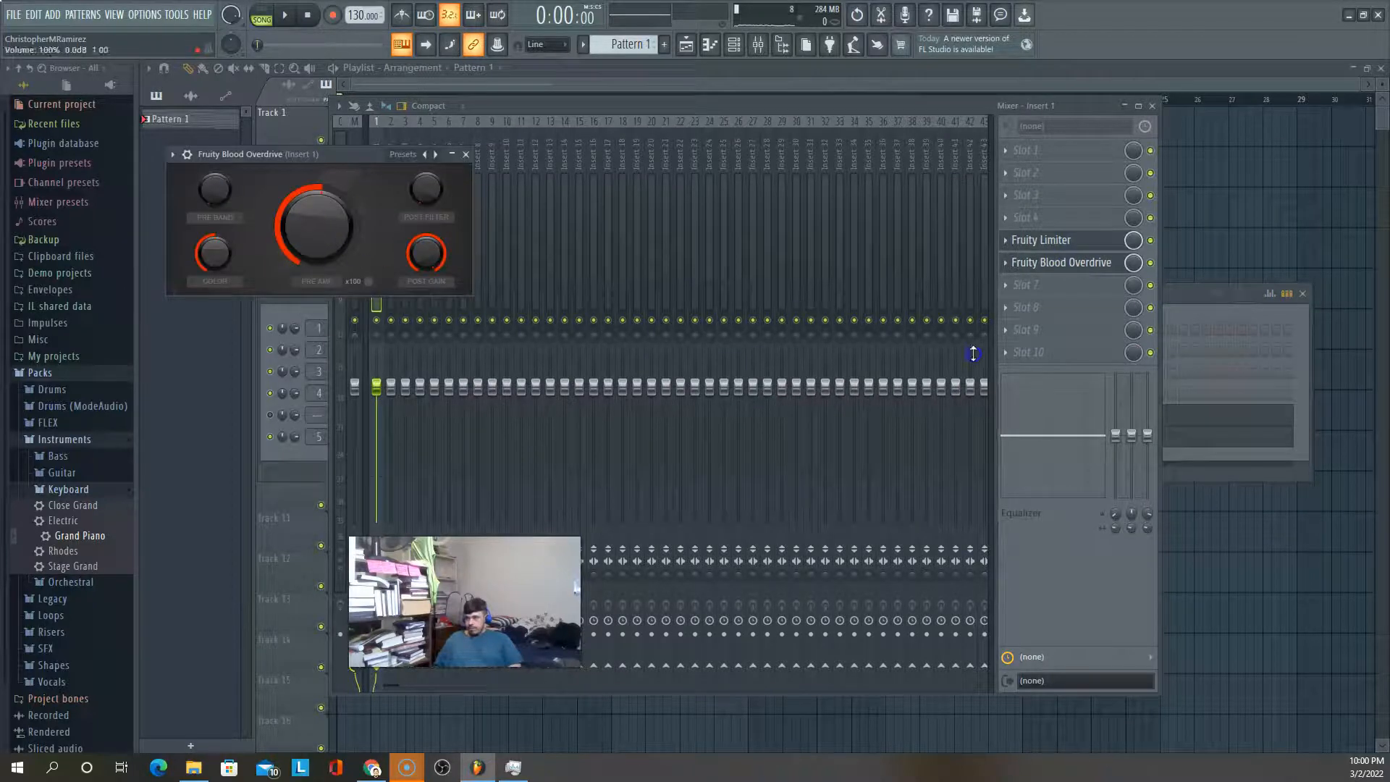
pyautogui.press('space')
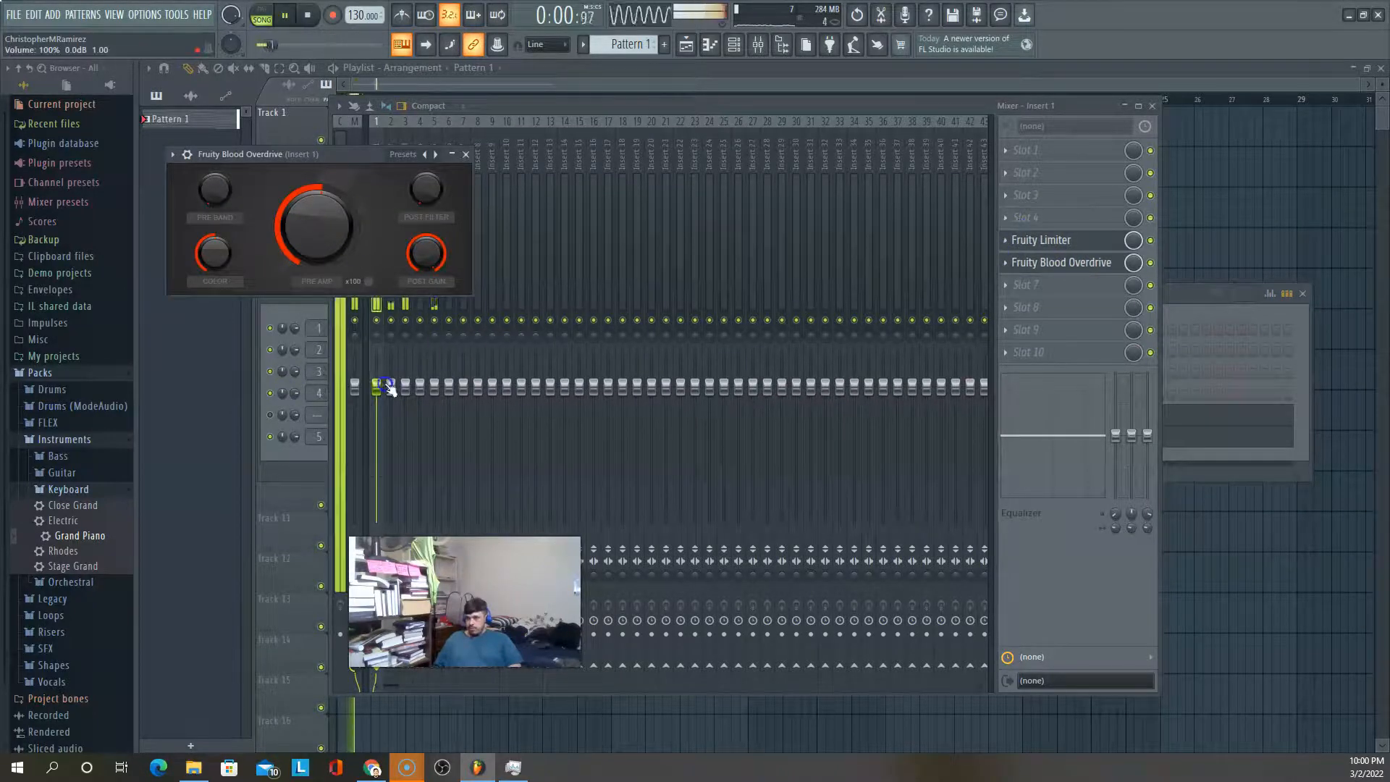
pyautogui.moveTo(378, 388); pyautogui.dragTo(376, 397)
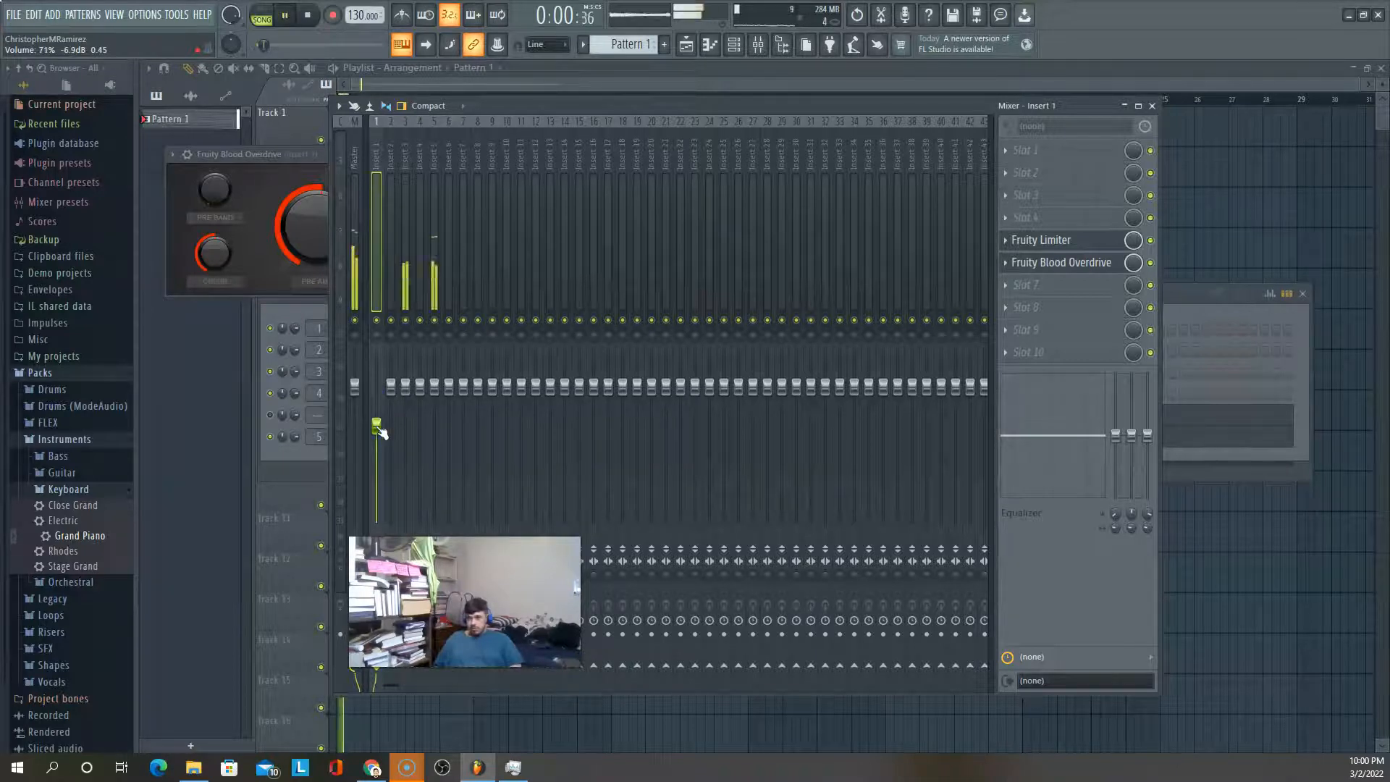
pyautogui.moveTo(378, 429); pyautogui.dragTo(379, 437)
pyautogui.press('space')
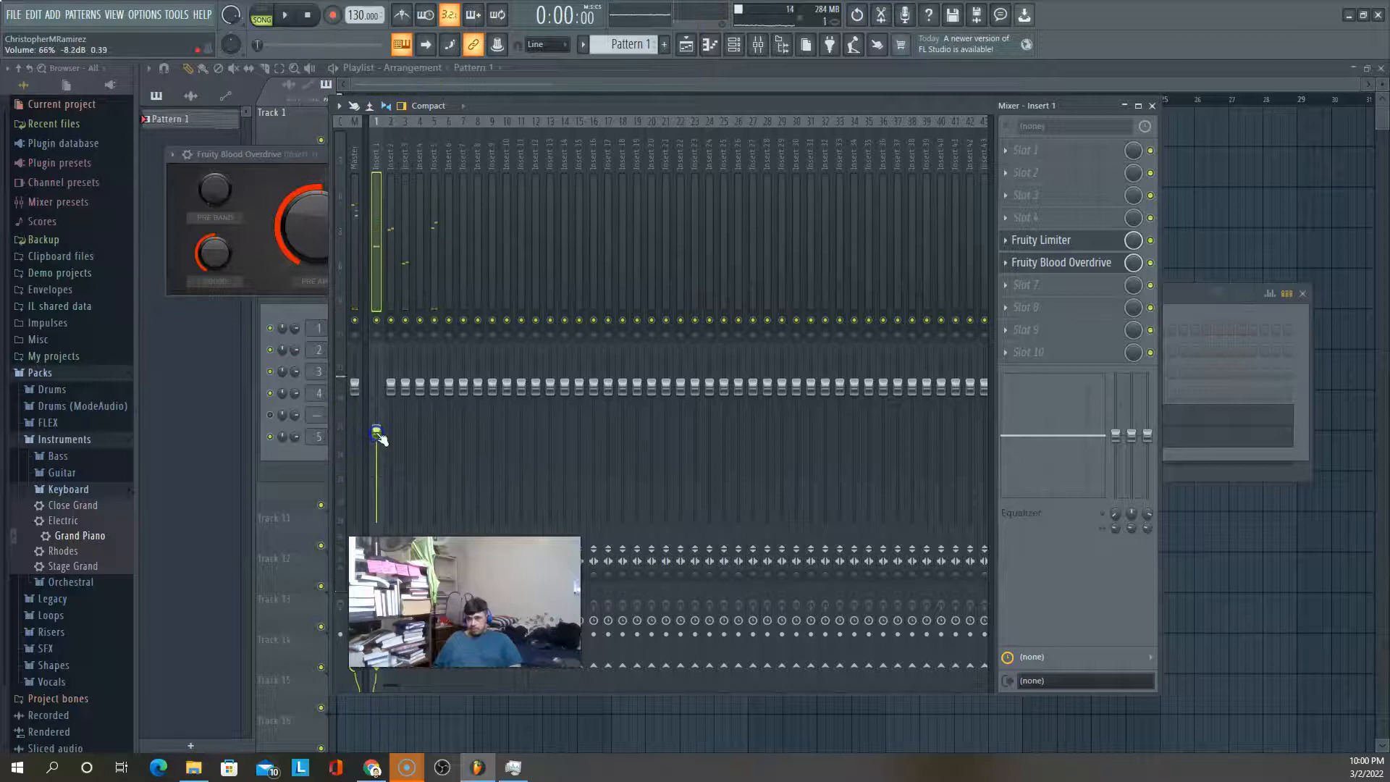
# Fill the 808 Kick steps from step 10 of bar 2 through step 11 of bar 3 and play the pattern
pyautogui.press('space')
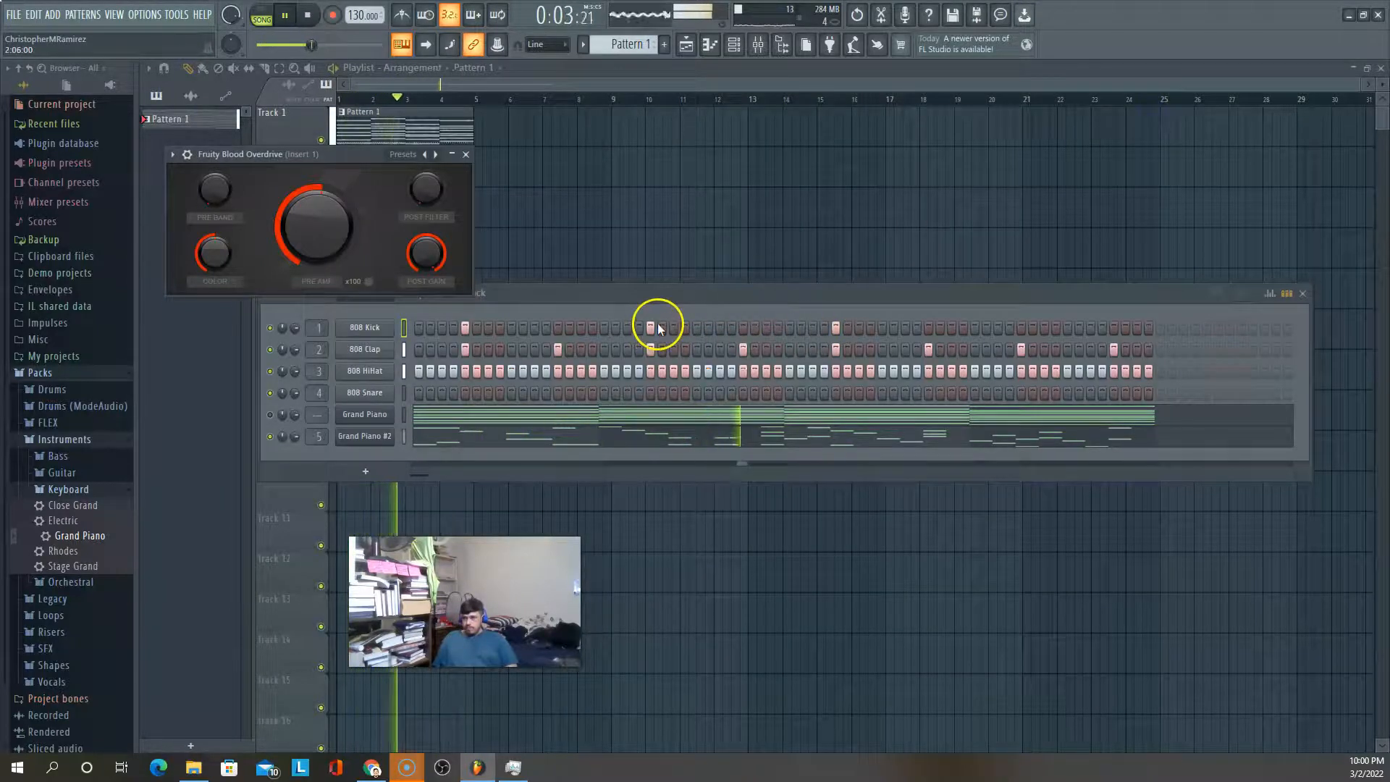
pyautogui.moveTo(905, 327); pyautogui.dragTo(711, 326)
pyautogui.press('space')
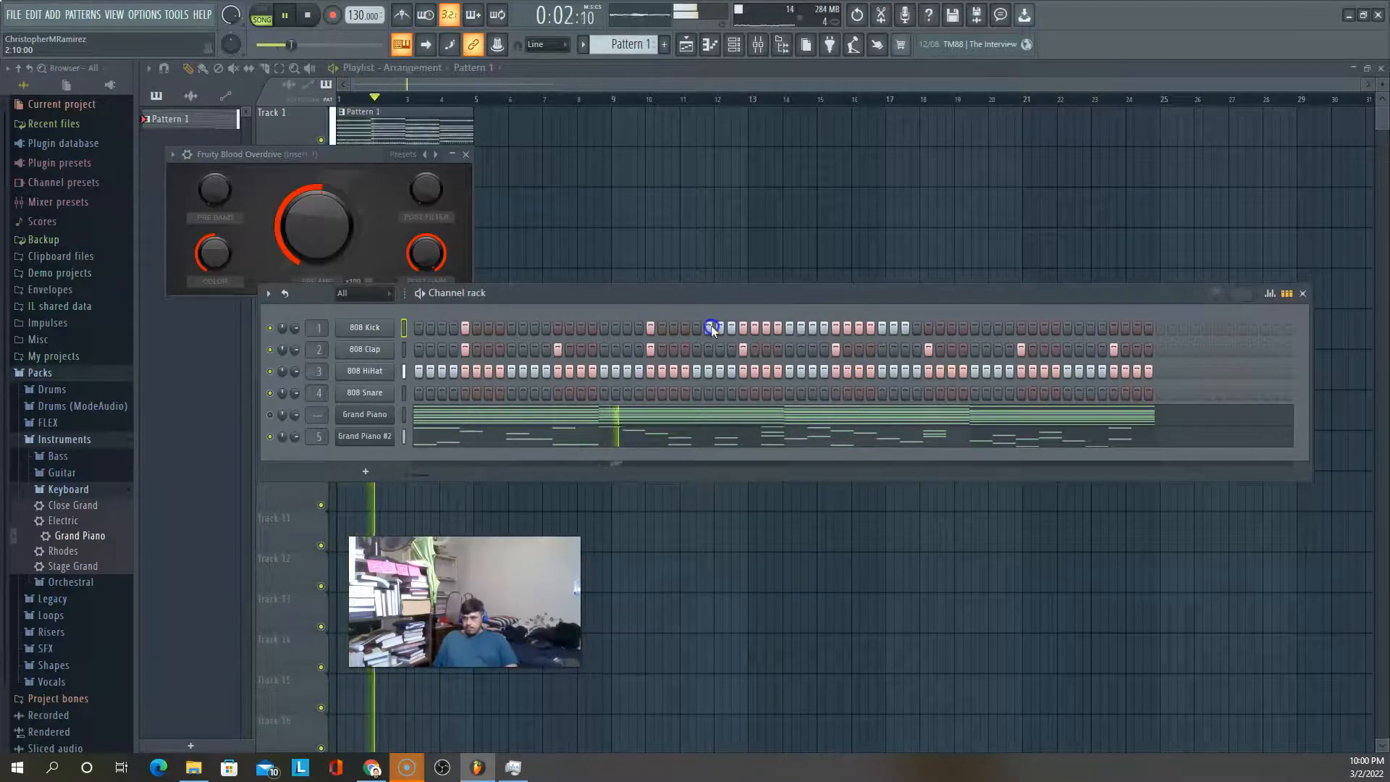
# Stop playback, toggle the Cut itself option for the 808 Kick channel and play the pattern again
pyautogui.press('space')
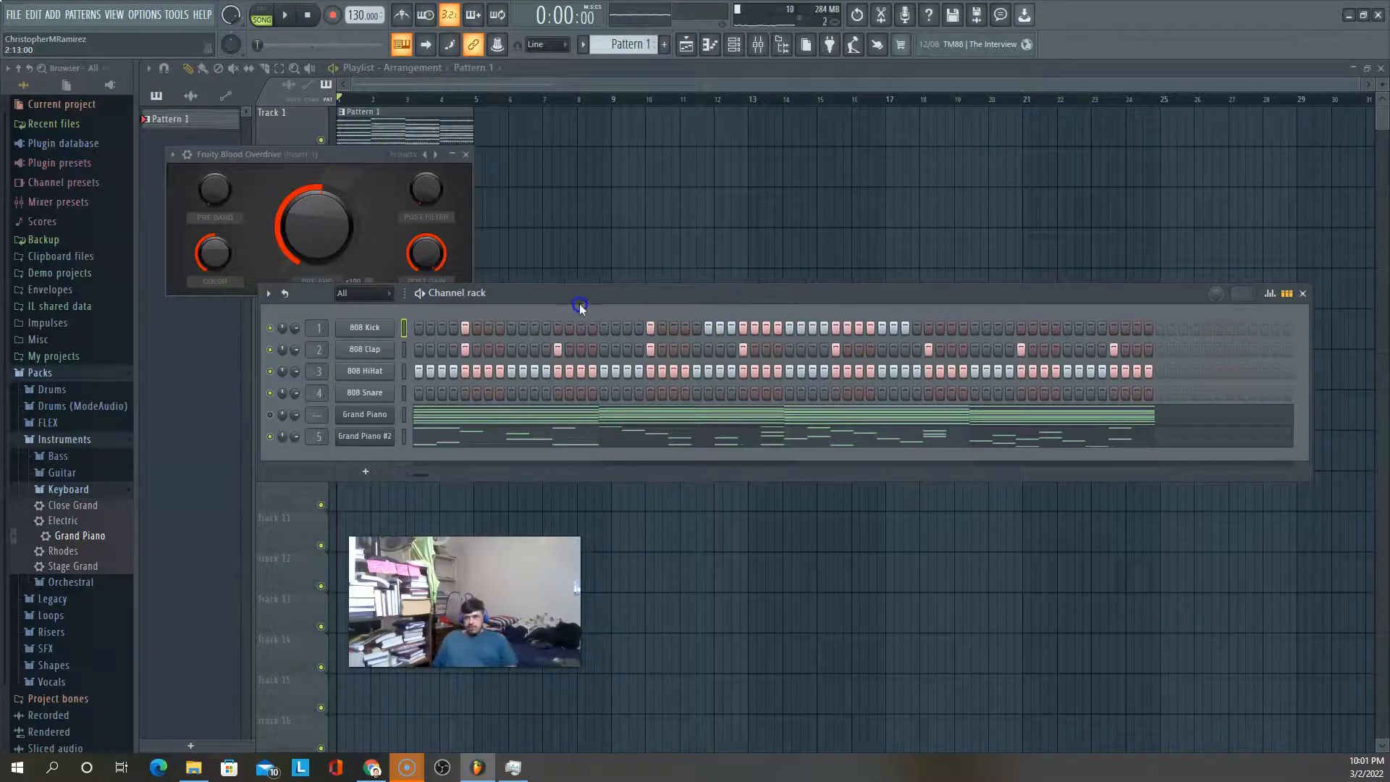
pyautogui.rightClick(365, 329)
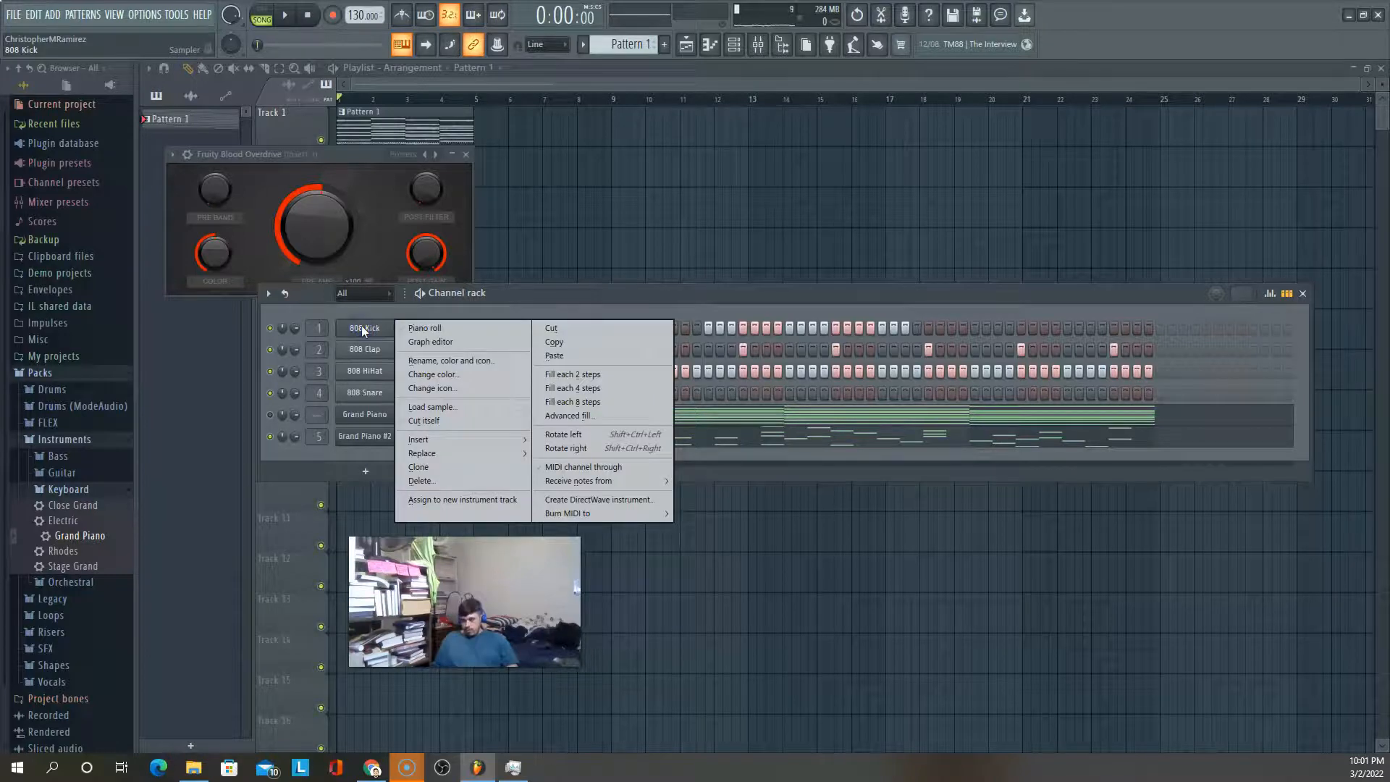
pyautogui.click(436, 419)
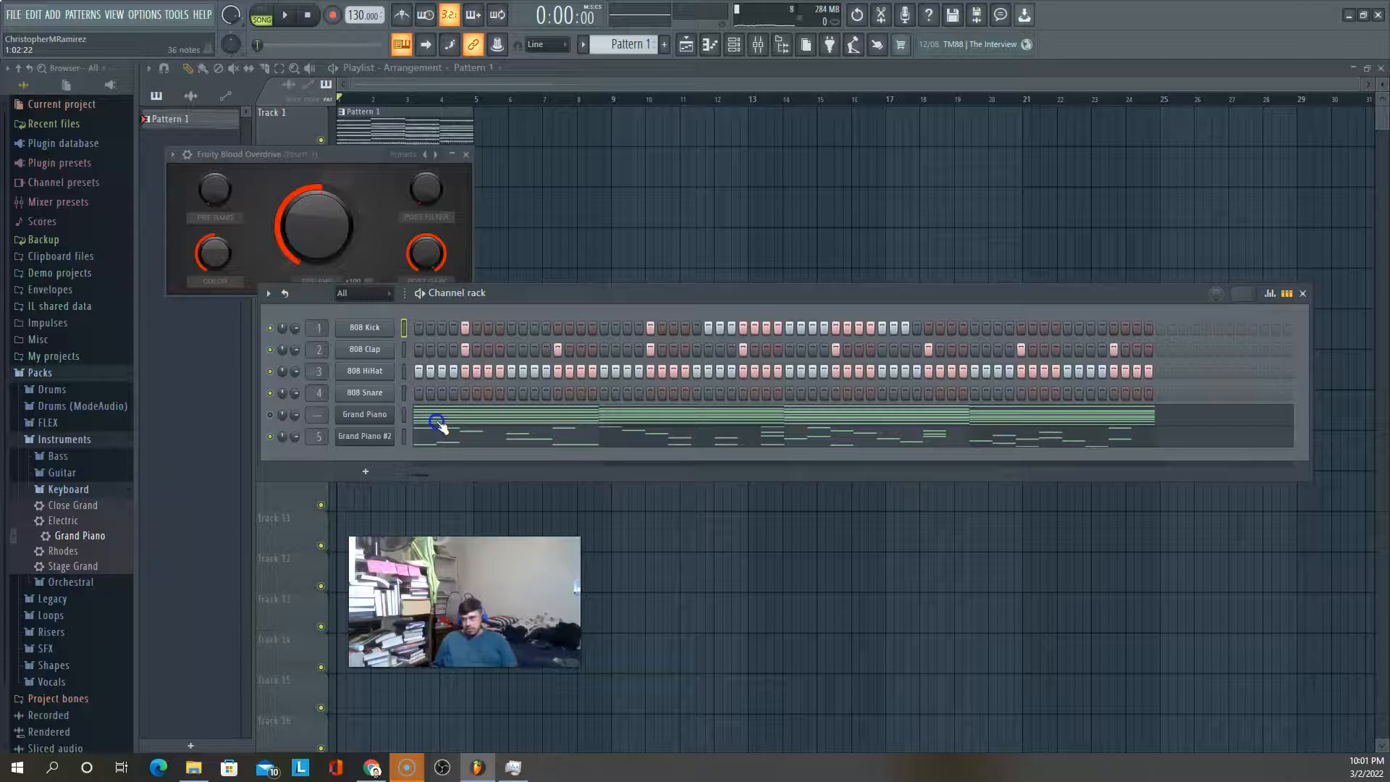
pyautogui.press('space')
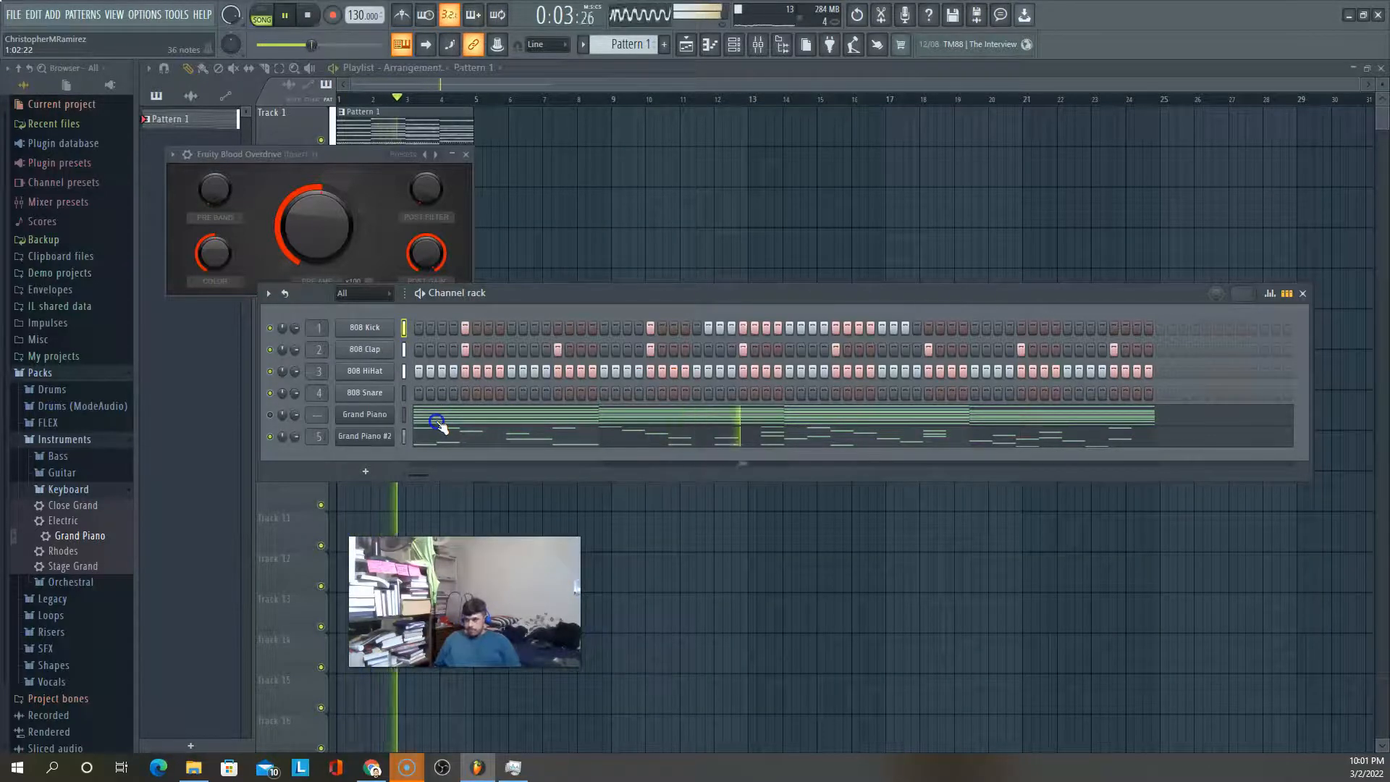
# Clear the 808 Kick hits from bar 3, then place a single hit on step 1 of that bar during playback
pyautogui.press('space')
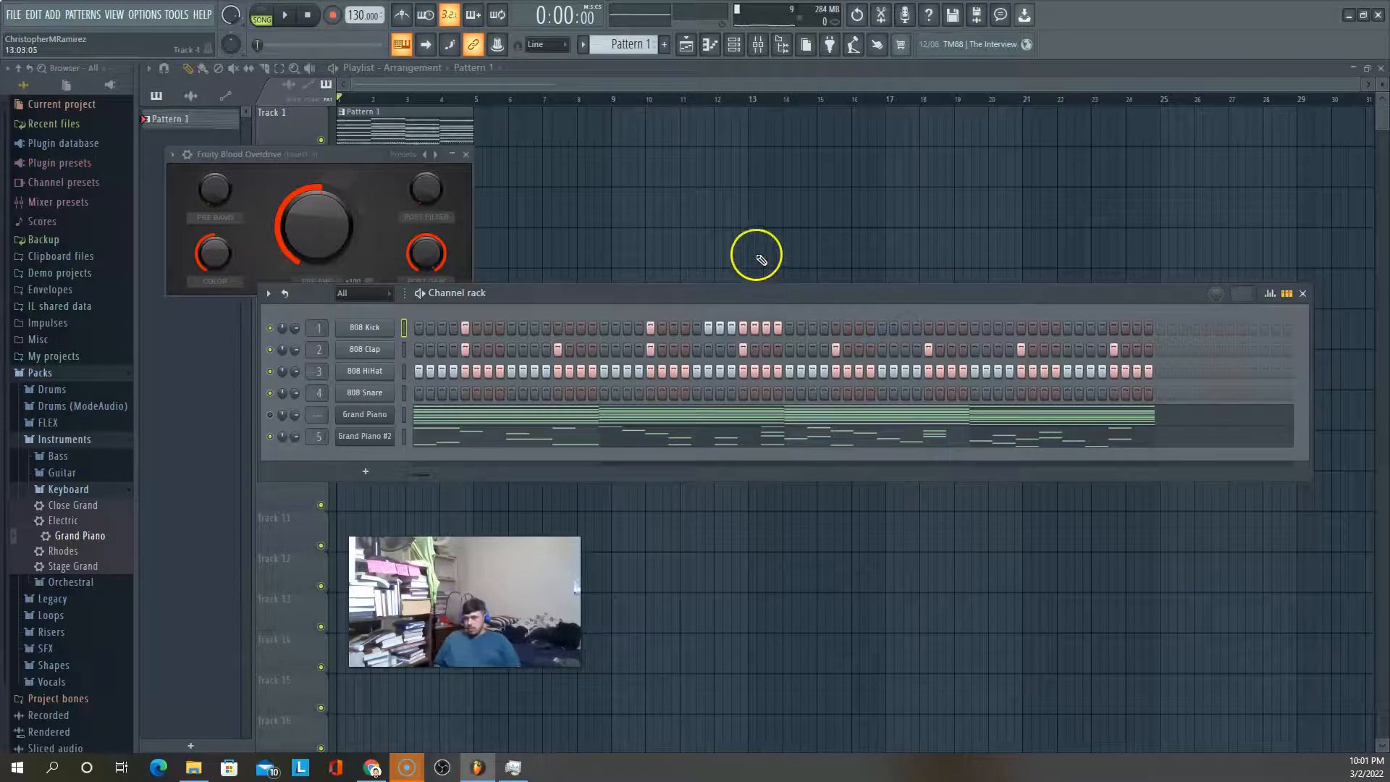
pyautogui.press('space')
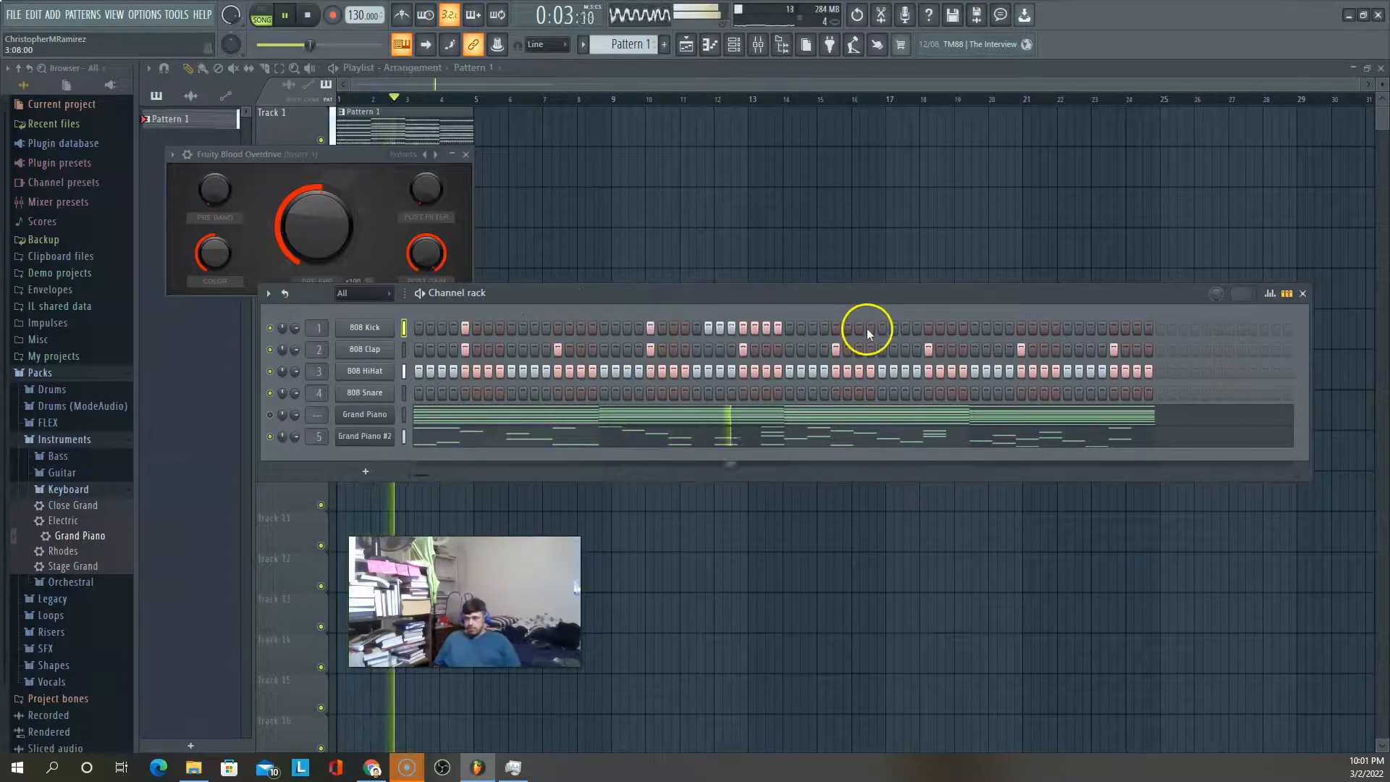
pyautogui.press('space')
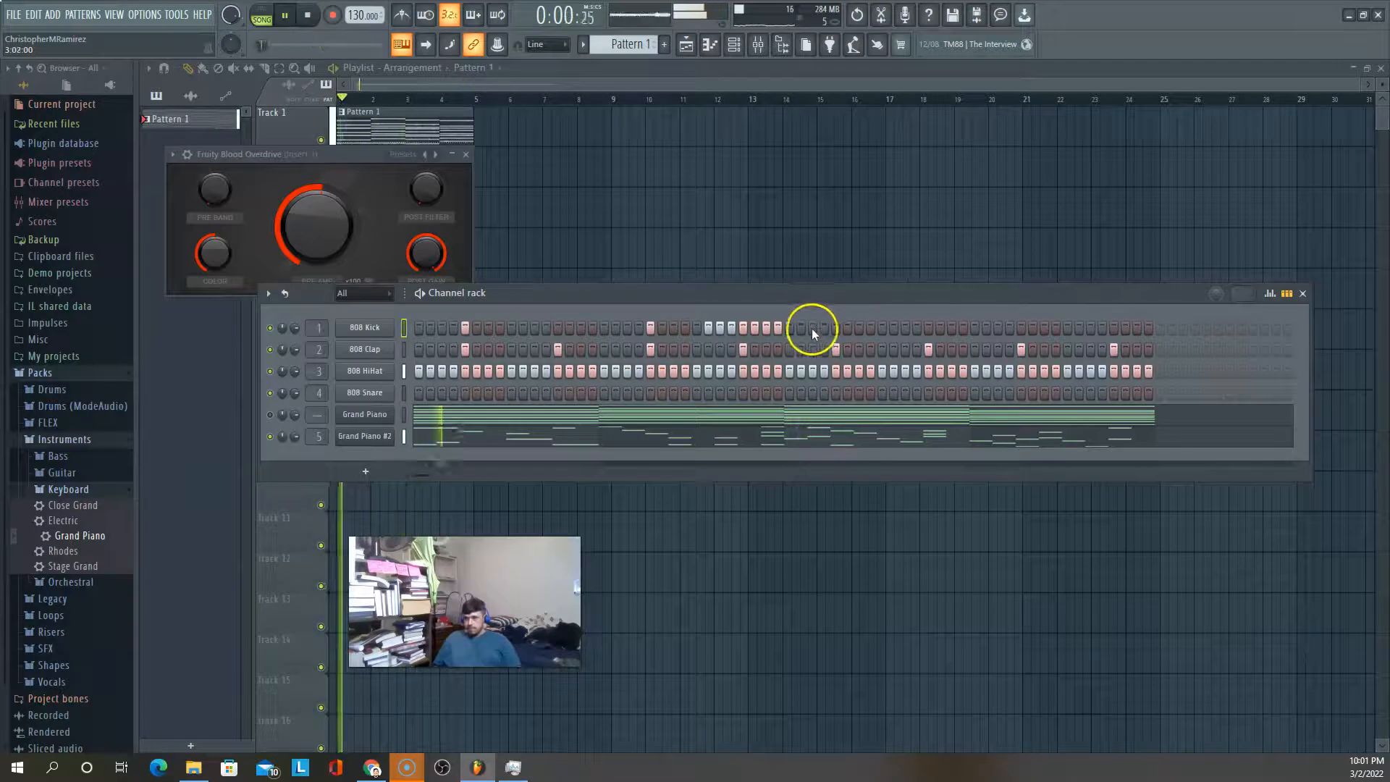
pyautogui.press('space')
pyautogui.click(788, 328)
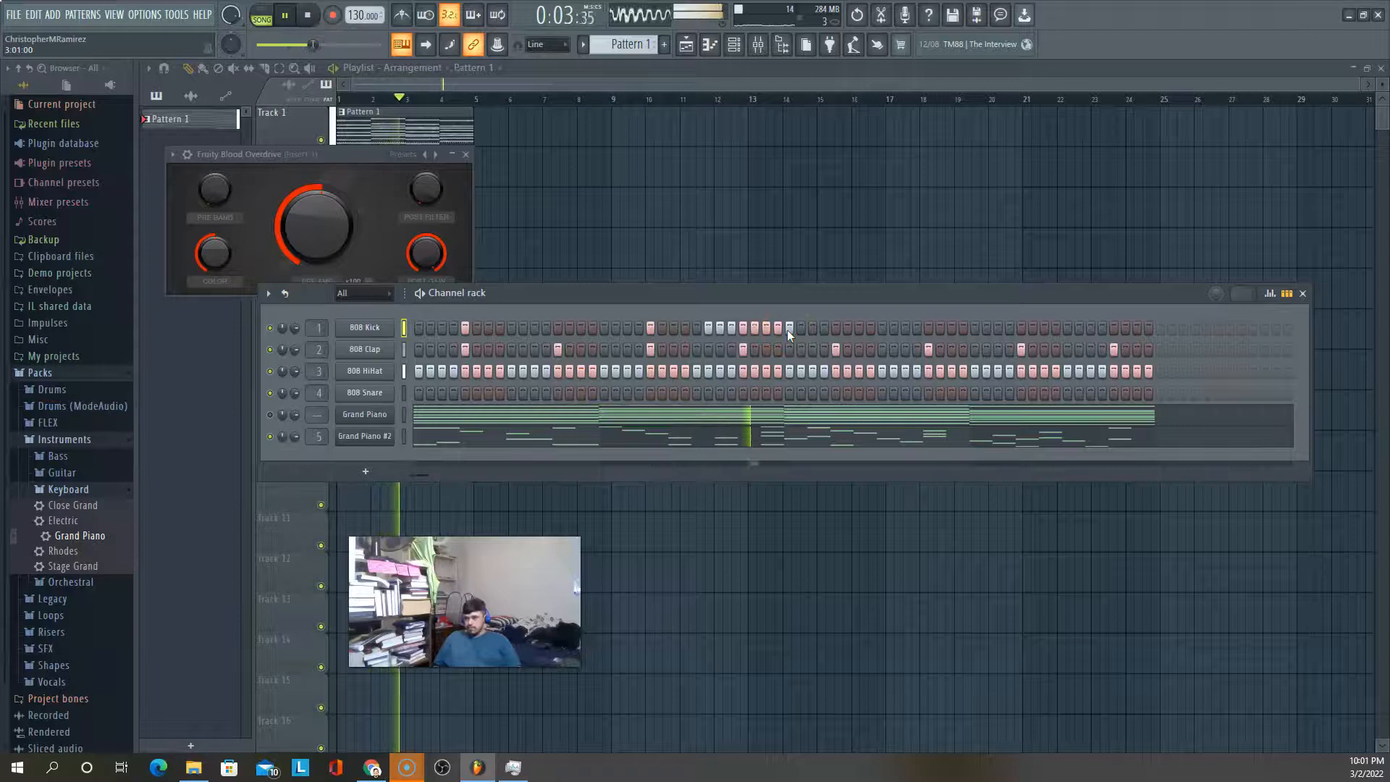
# Try an 808 Kick hit on step 2 of bar 4 and play the pattern
pyautogui.click(988, 324)
pyautogui.press('space')
pyautogui.press('space')
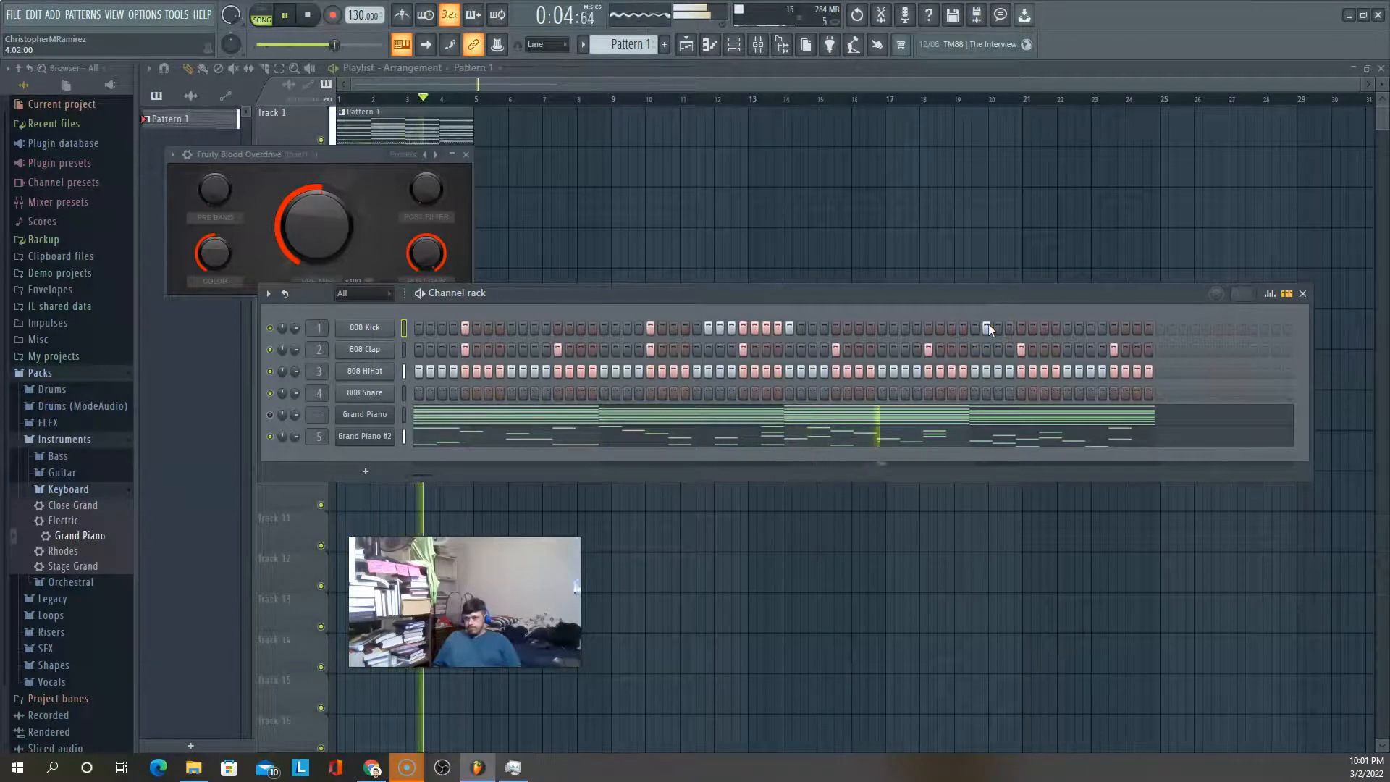
pyautogui.press('space')
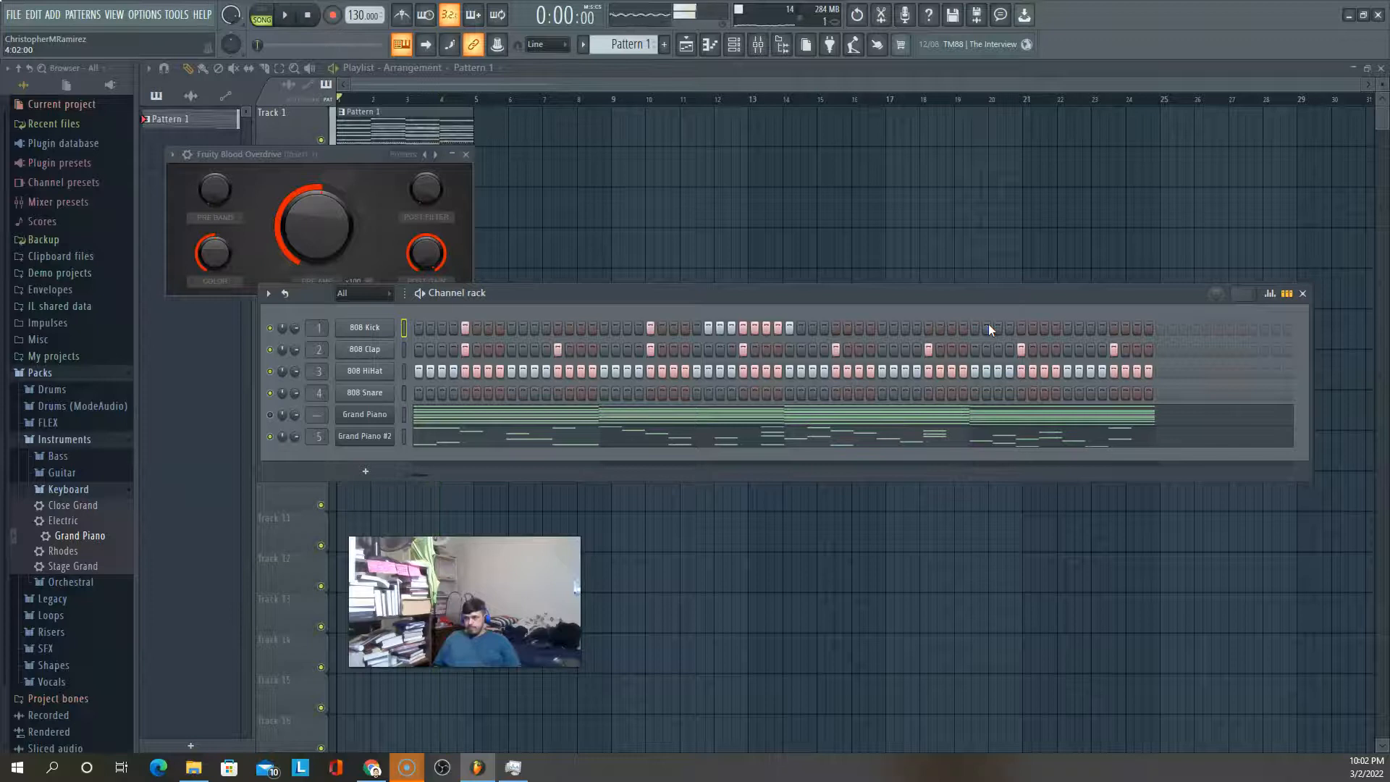
# Add 808 Kick hits on step 11 of bar 3, steps 1, 7 and 13–16 of bar 4, and step 1 of bar 1; close Fruity Blood Overdrive
pyautogui.click(906, 328)
pyautogui.press('space')
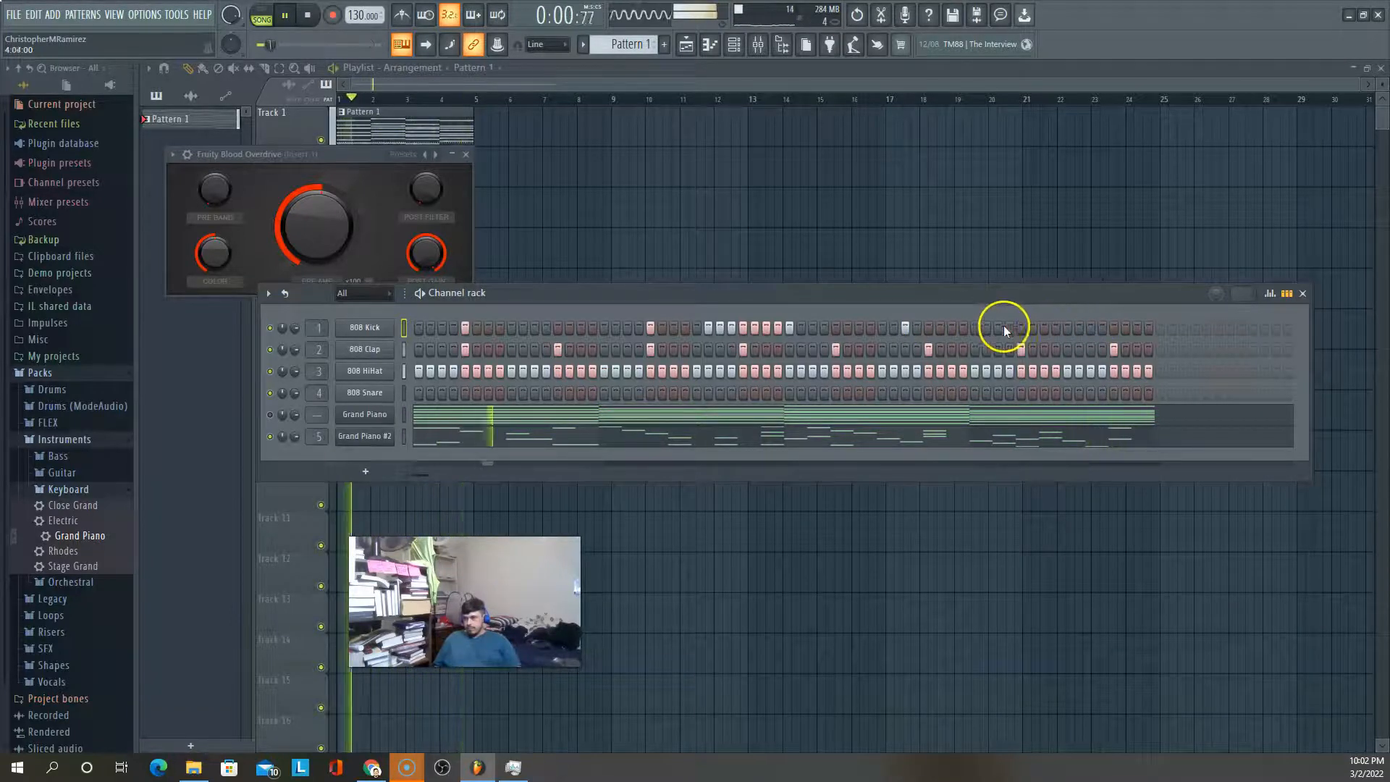
pyautogui.click(974, 328)
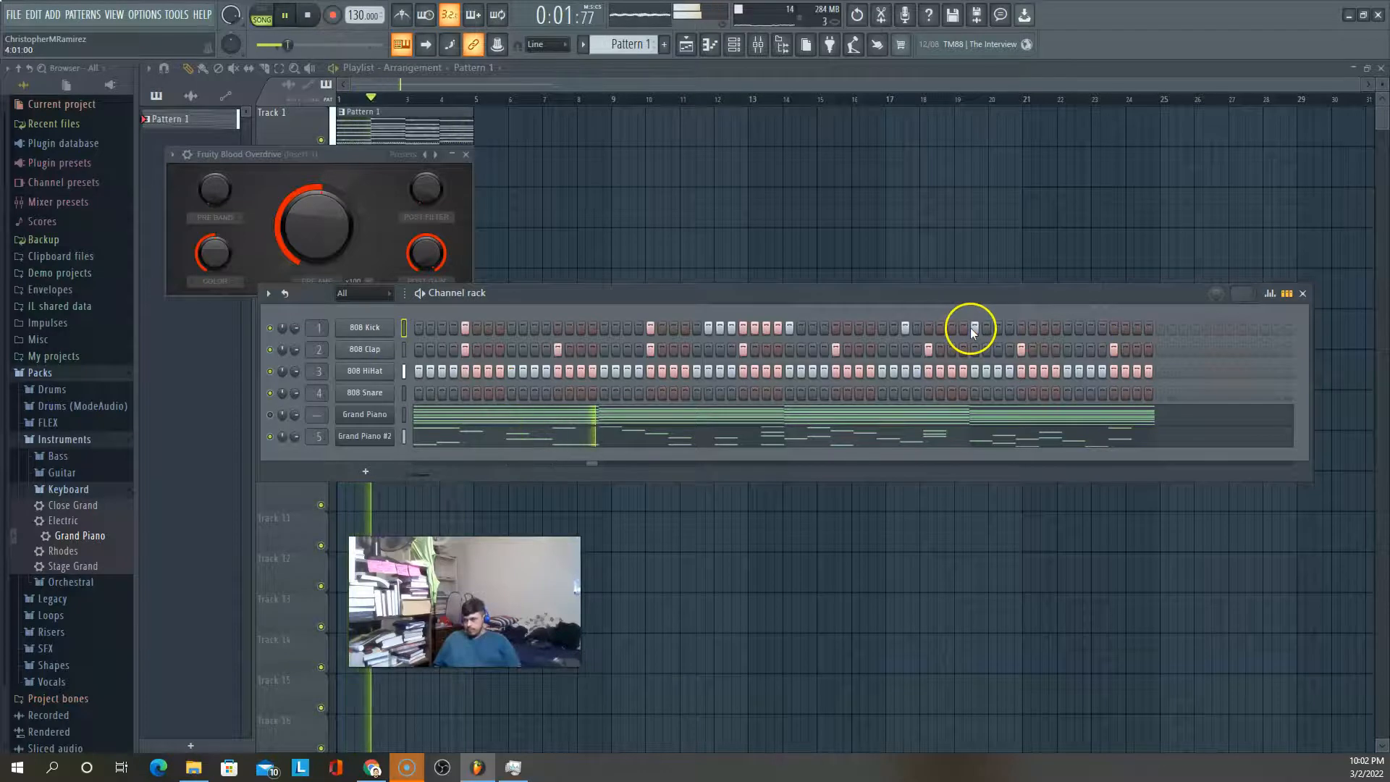
pyautogui.click(1044, 327)
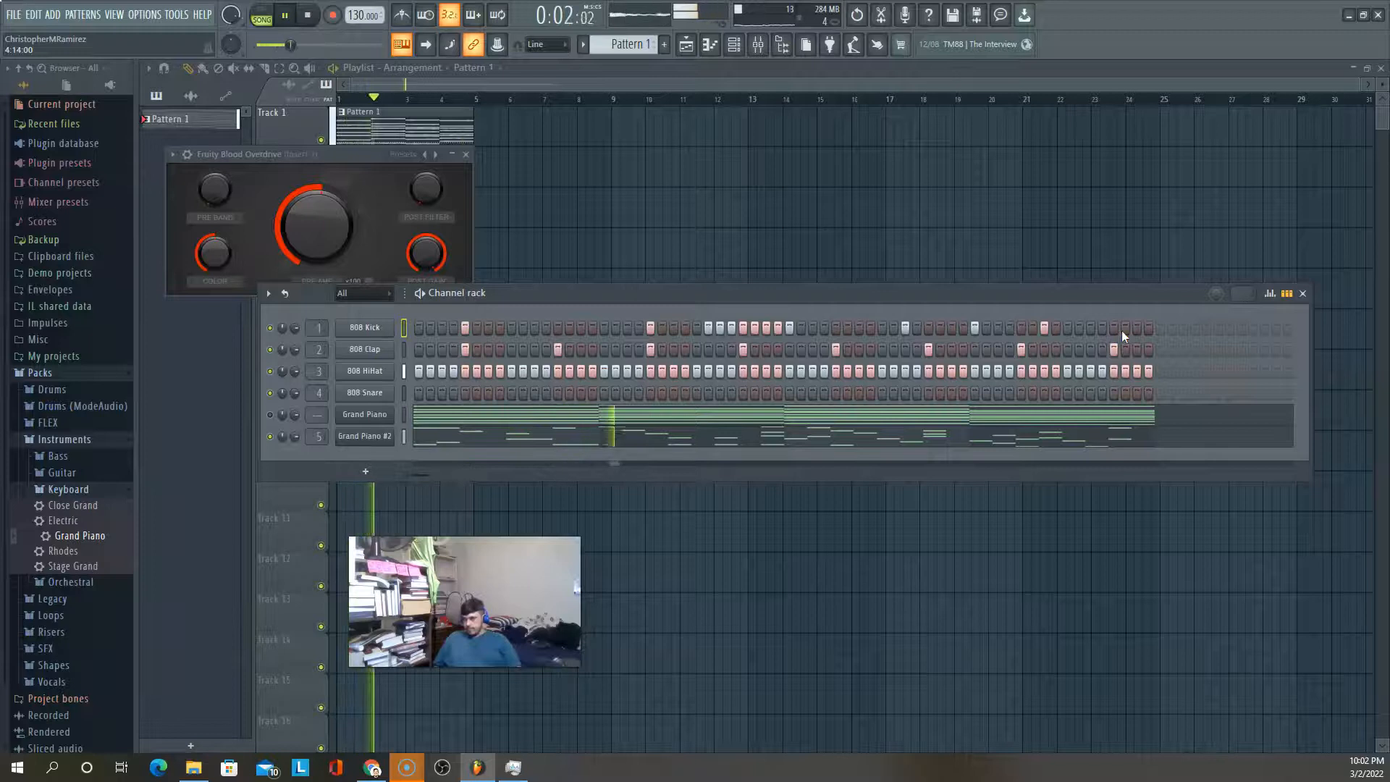
pyautogui.moveTo(1122, 330); pyautogui.dragTo(1150, 335)
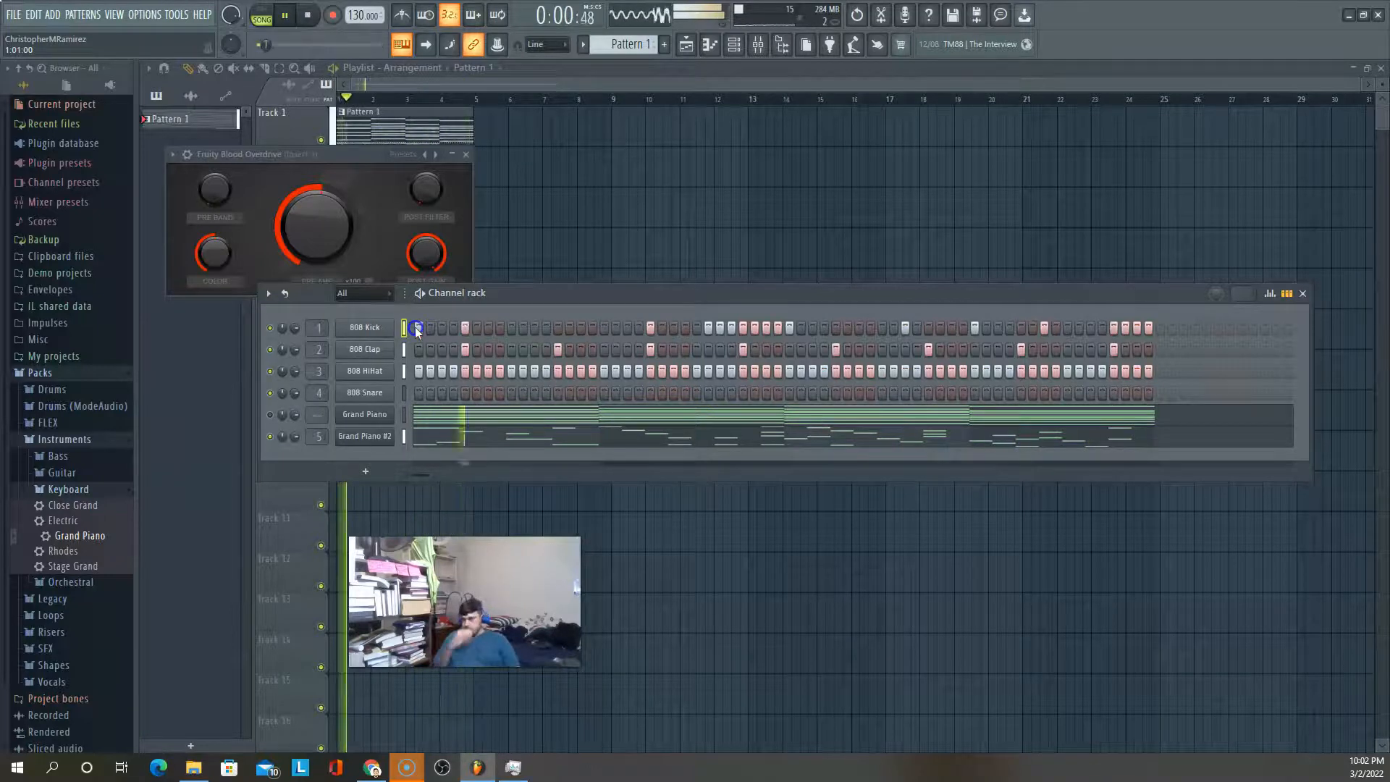
pyautogui.press('space')
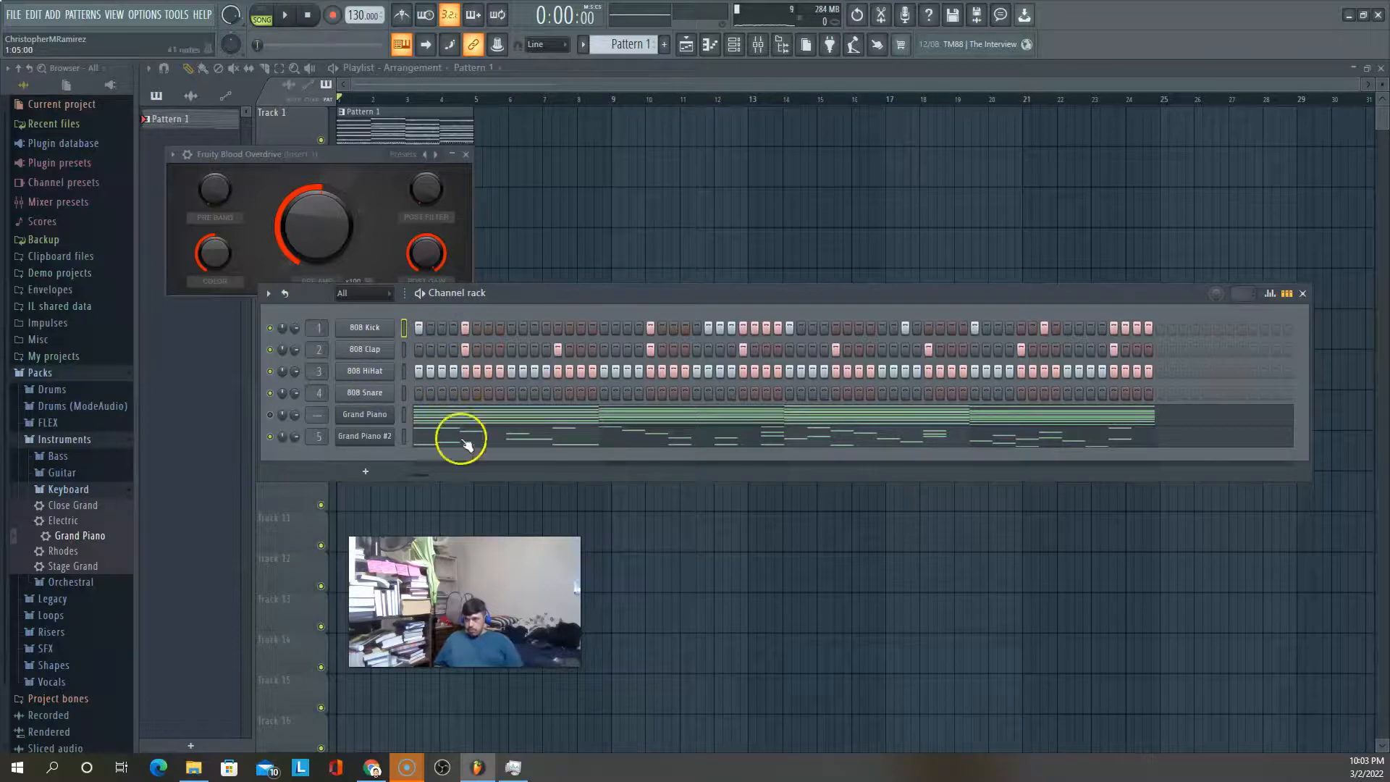
pyautogui.click(467, 154)
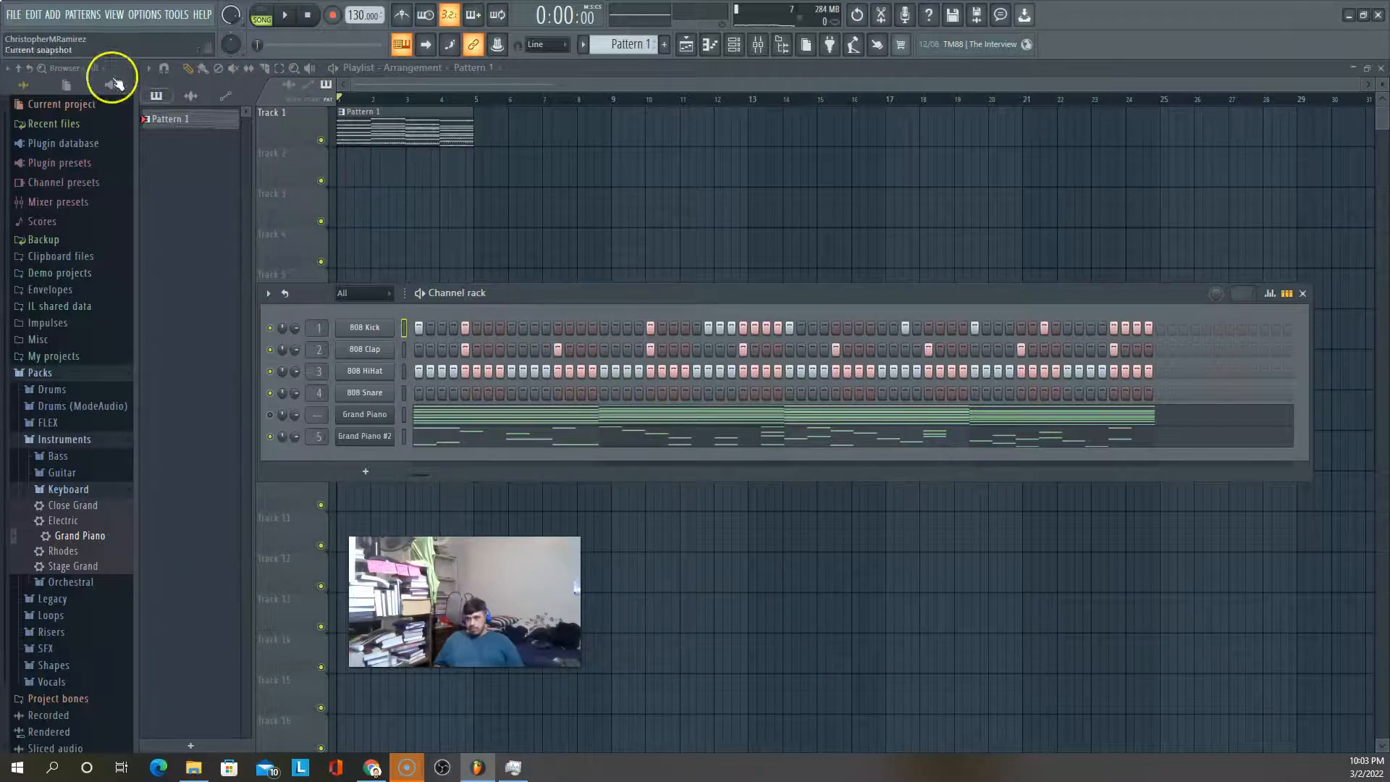
# Create an empty Pattern 2 with its default name, then switch back to Pattern 1
pyautogui.click(14, 17)
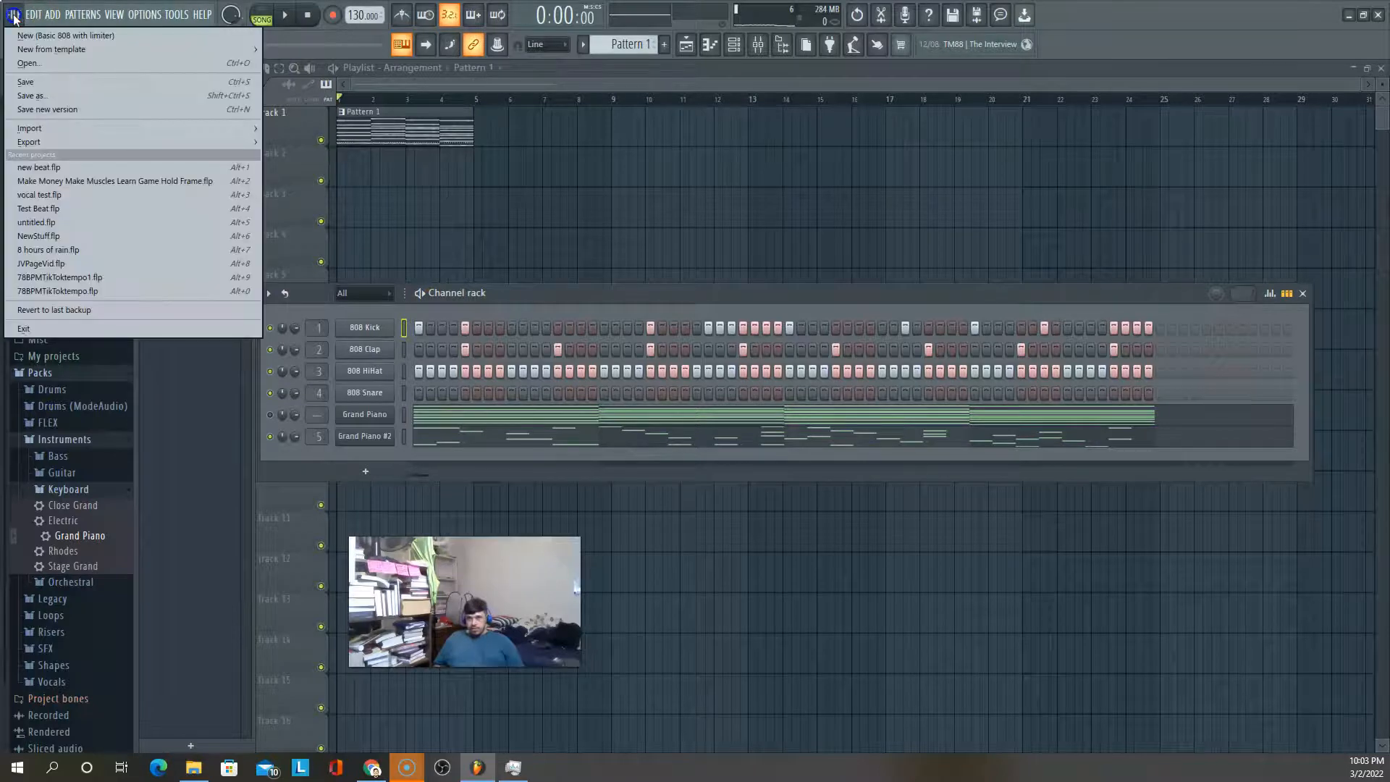
pyautogui.click(92, 18)
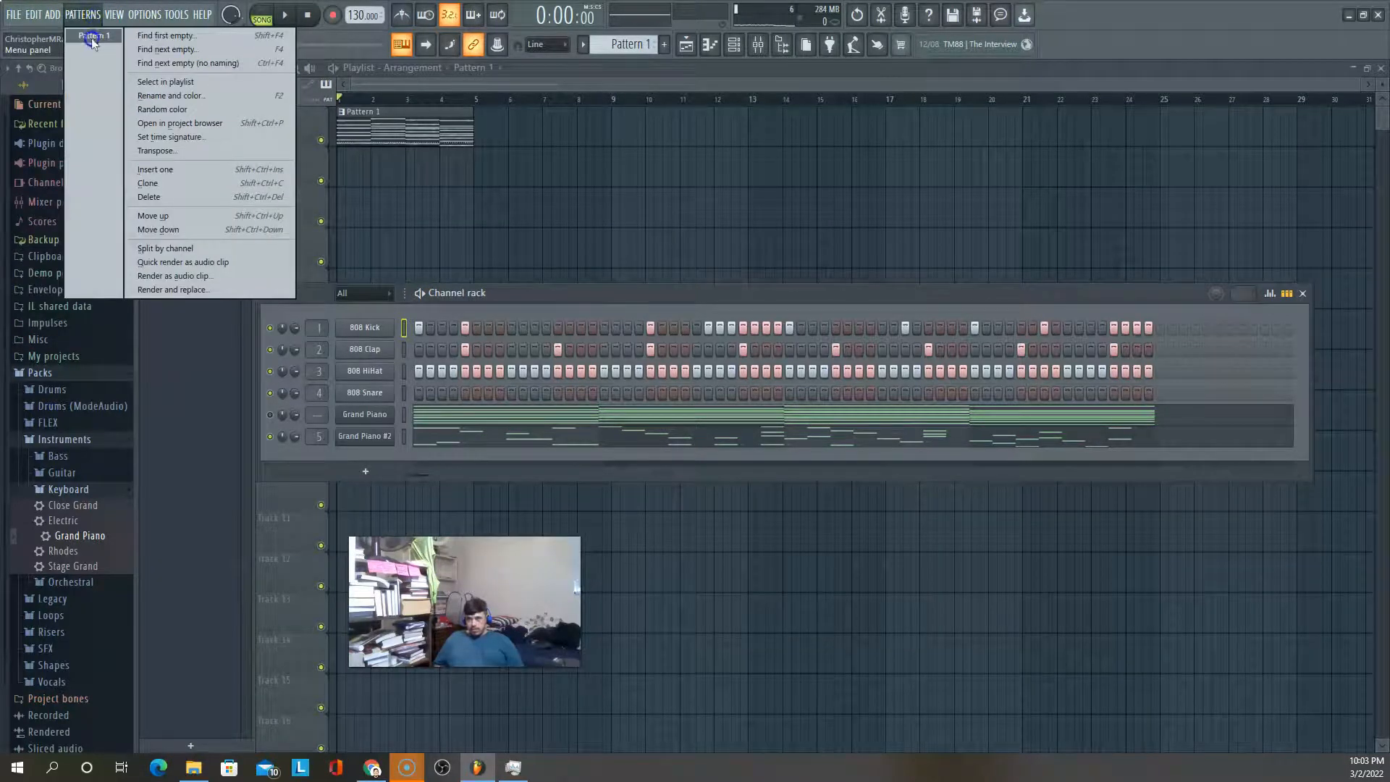
pyautogui.click(155, 36)
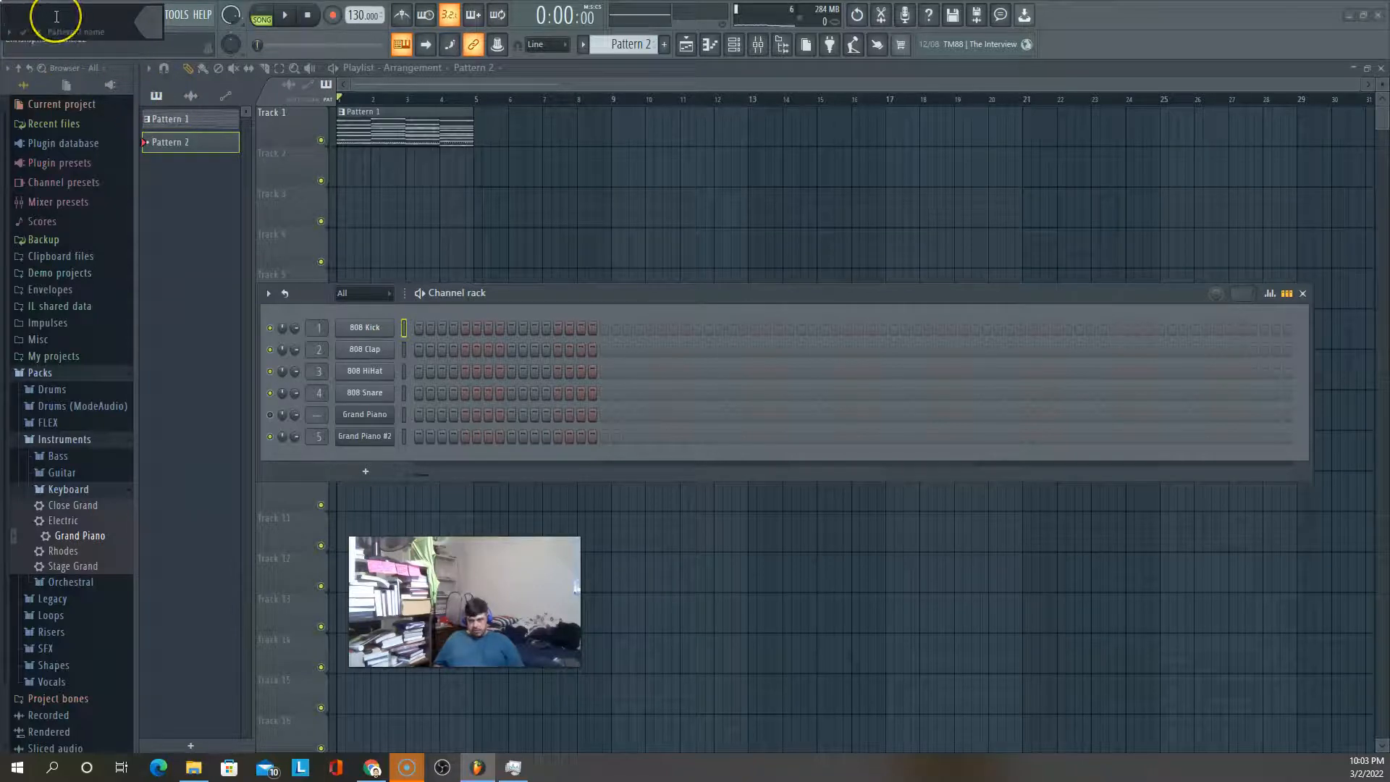
pyautogui.press('Return')
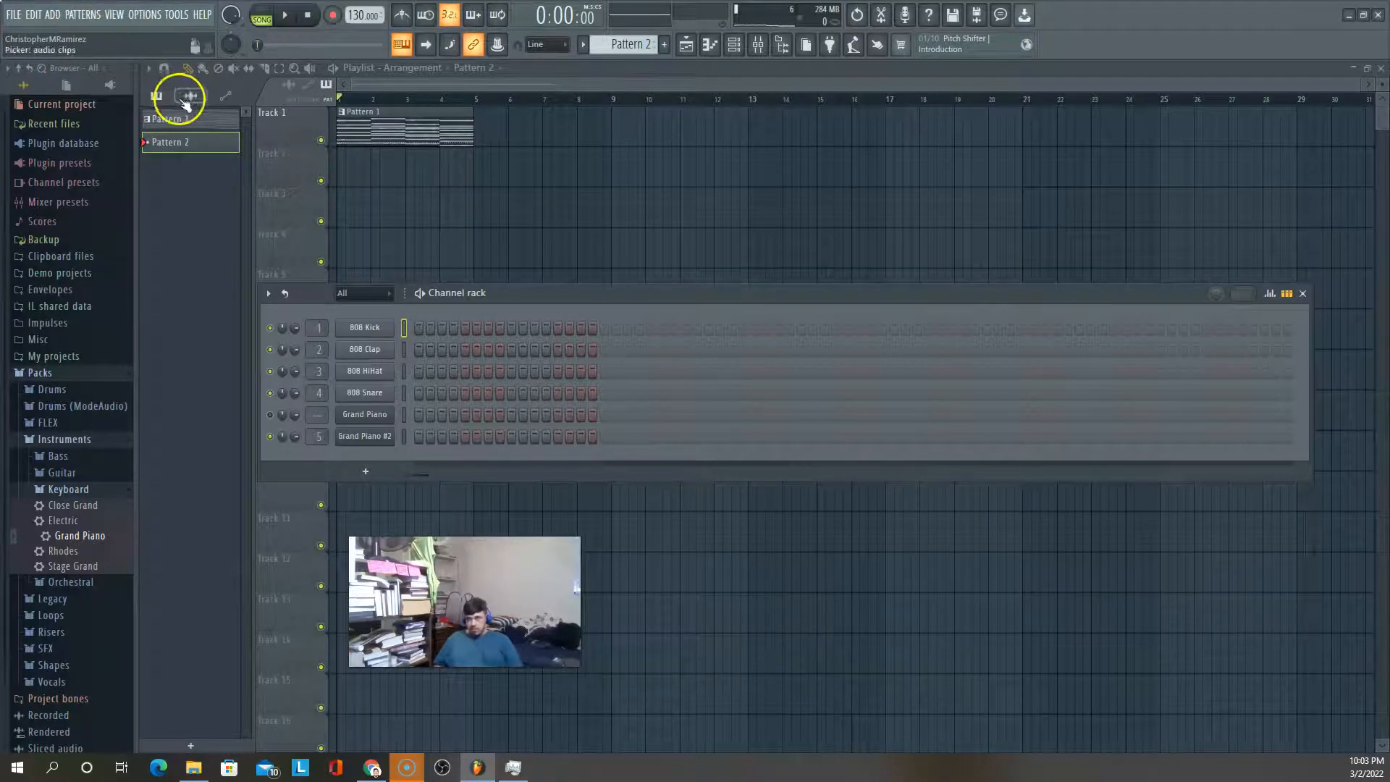
pyautogui.click(178, 126)
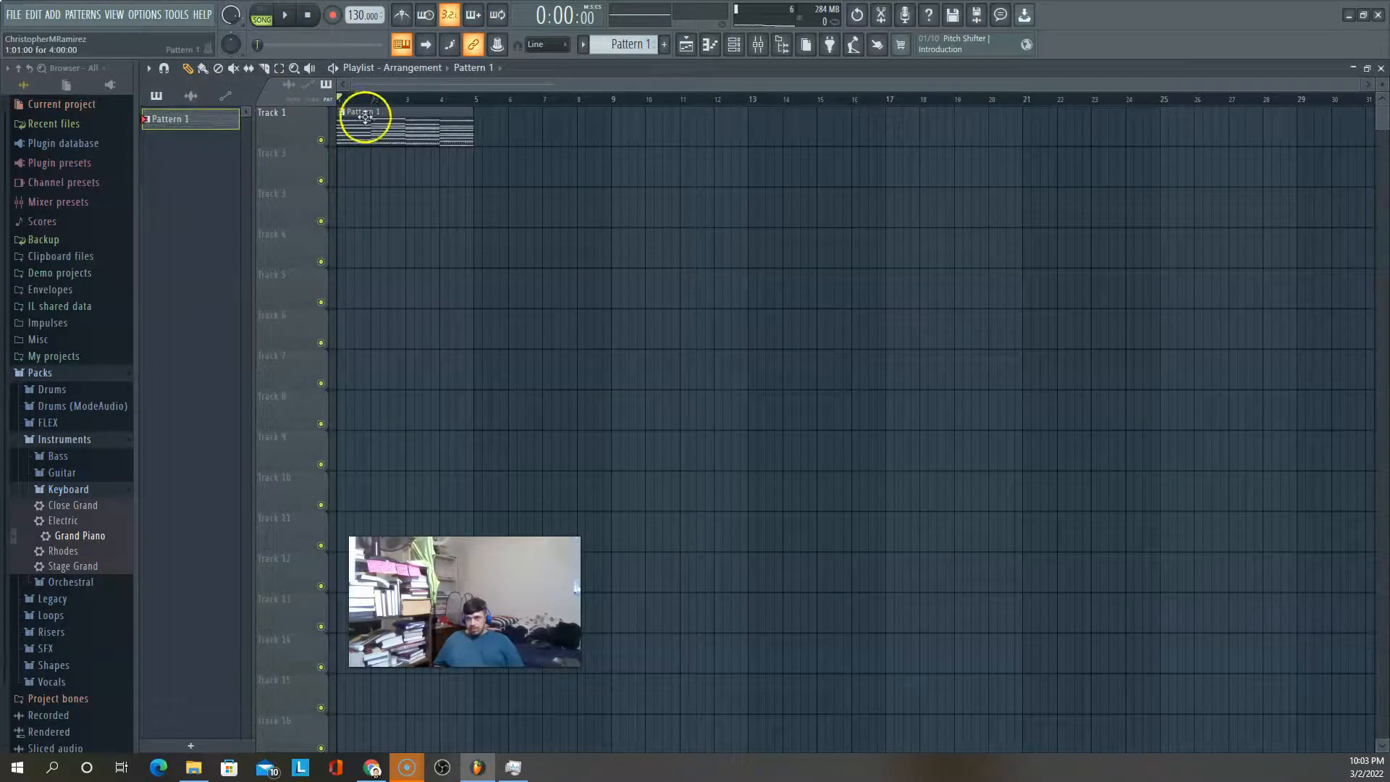
# Save the project, then view the 808 Kick notes of the Pattern 1 clip in the piano roll and close it
pyautogui.hotkey('ctrl', 's')
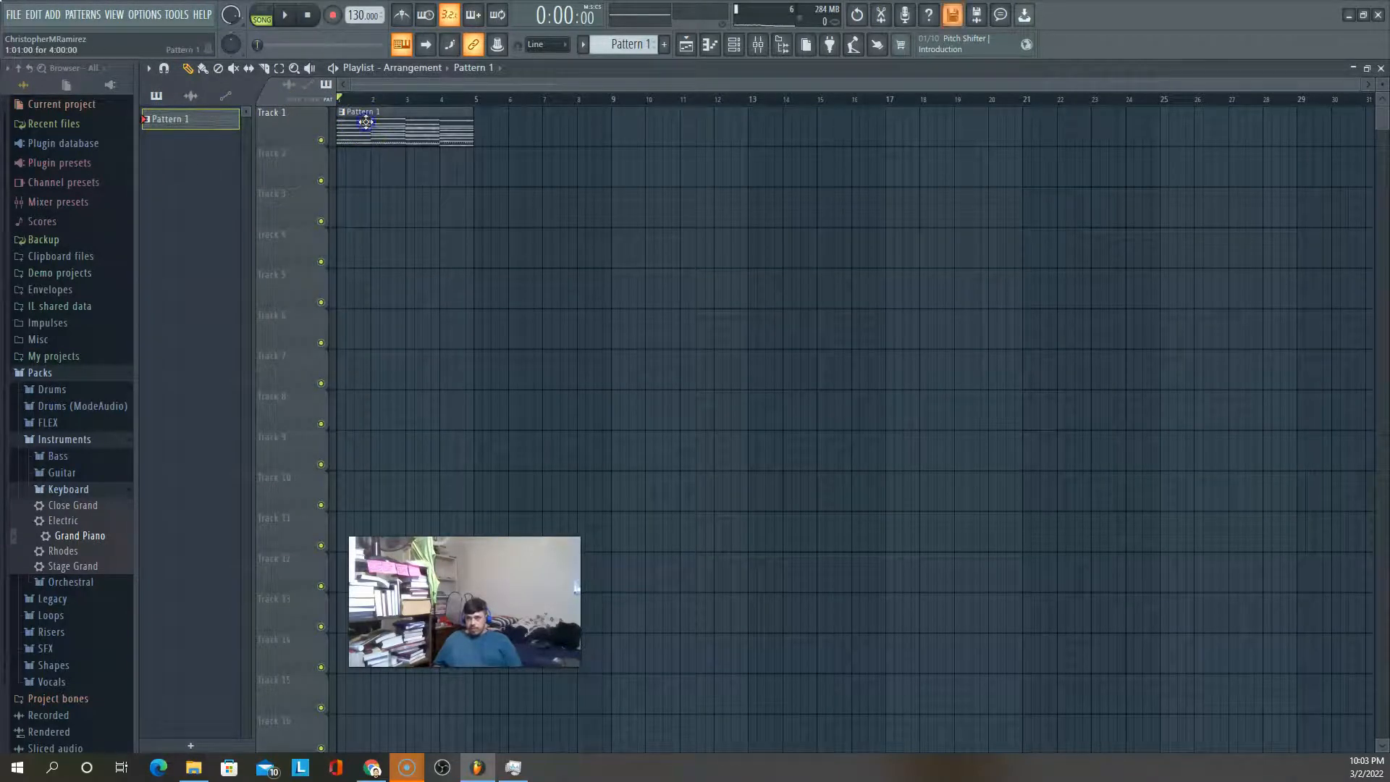
pyautogui.doubleClick(366, 122)
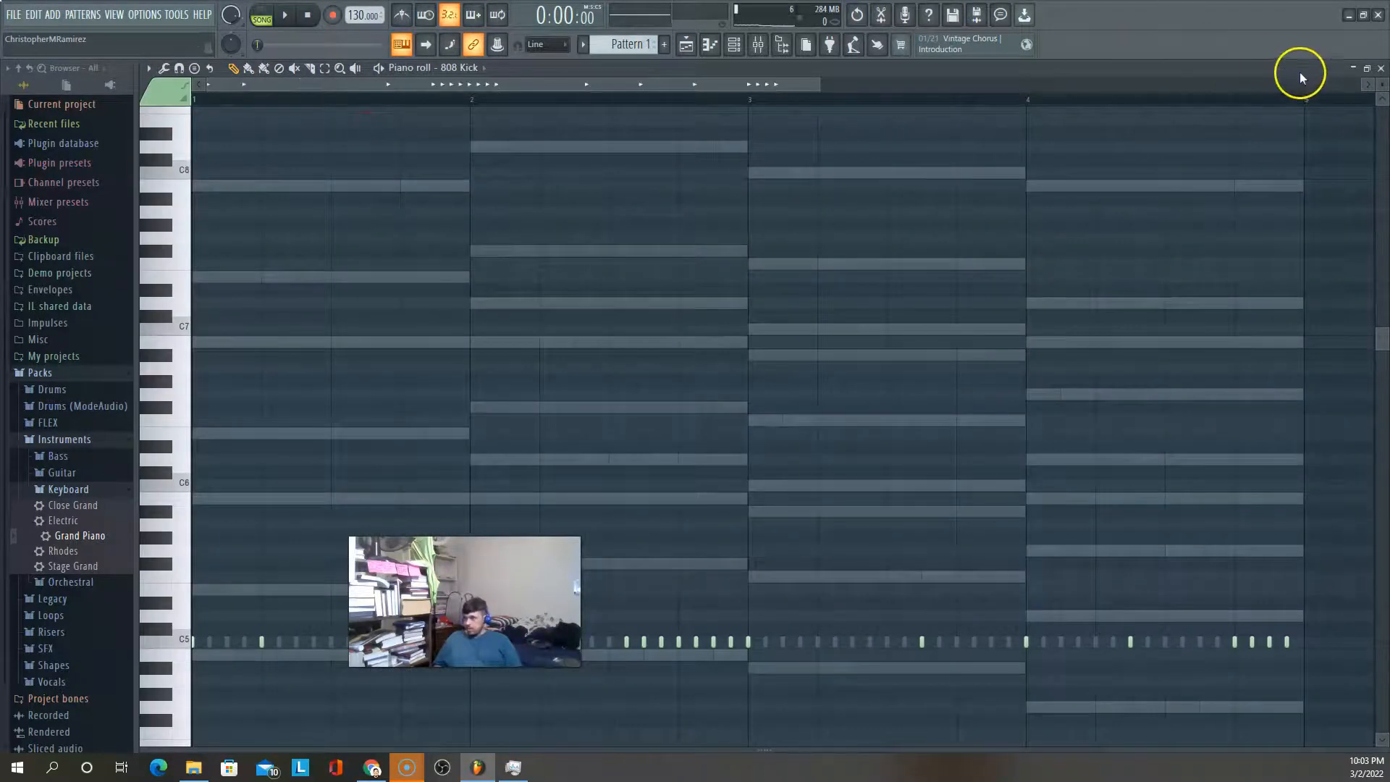
pyautogui.click(1382, 68)
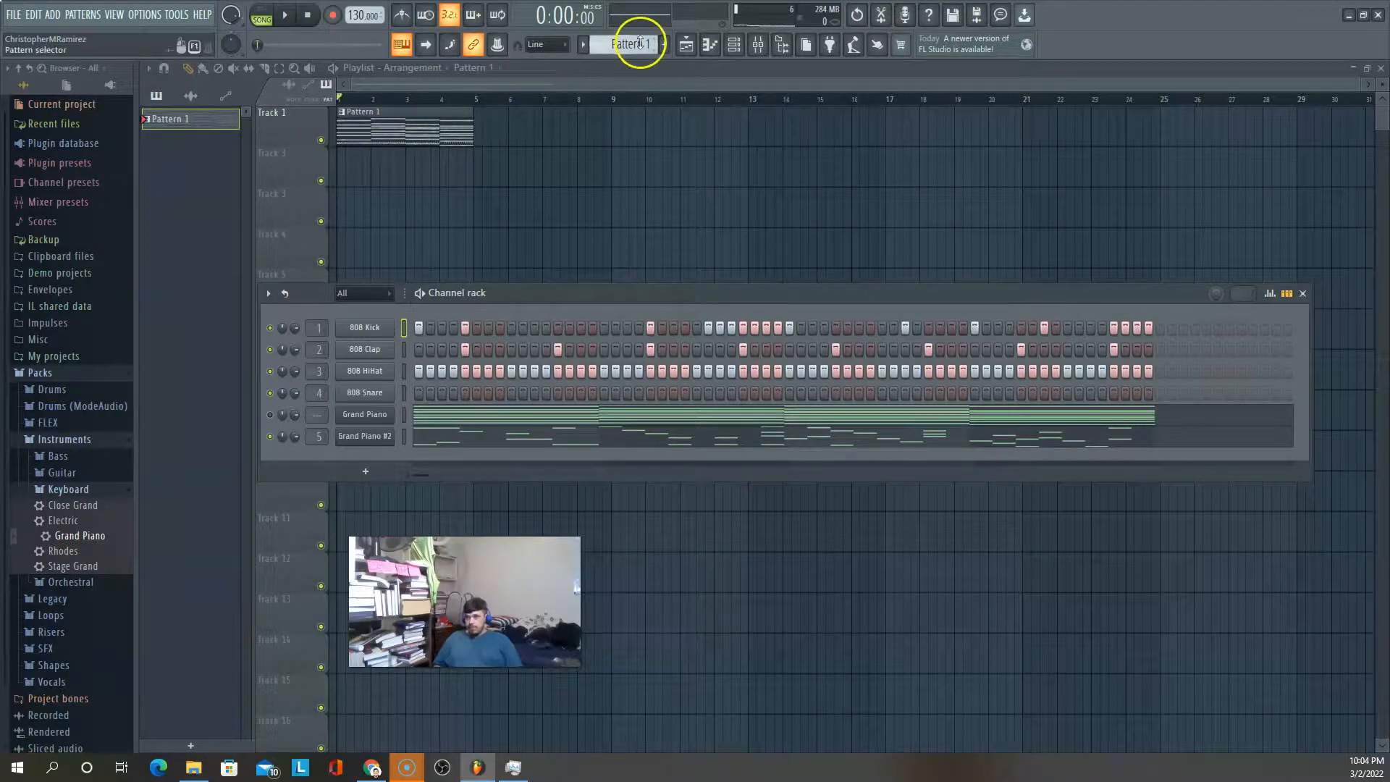
# Switch to the empty Pattern 2, return to Pattern 1 and examine its 808 Kick notes in the piano roll
pyautogui.moveTo(634, 65)
pyautogui.mouseDown()
pyautogui.moveTo(635, 726)
pyautogui.moveTo(620, 42)
pyautogui.moveTo(630, 76)
pyautogui.mouseUp()
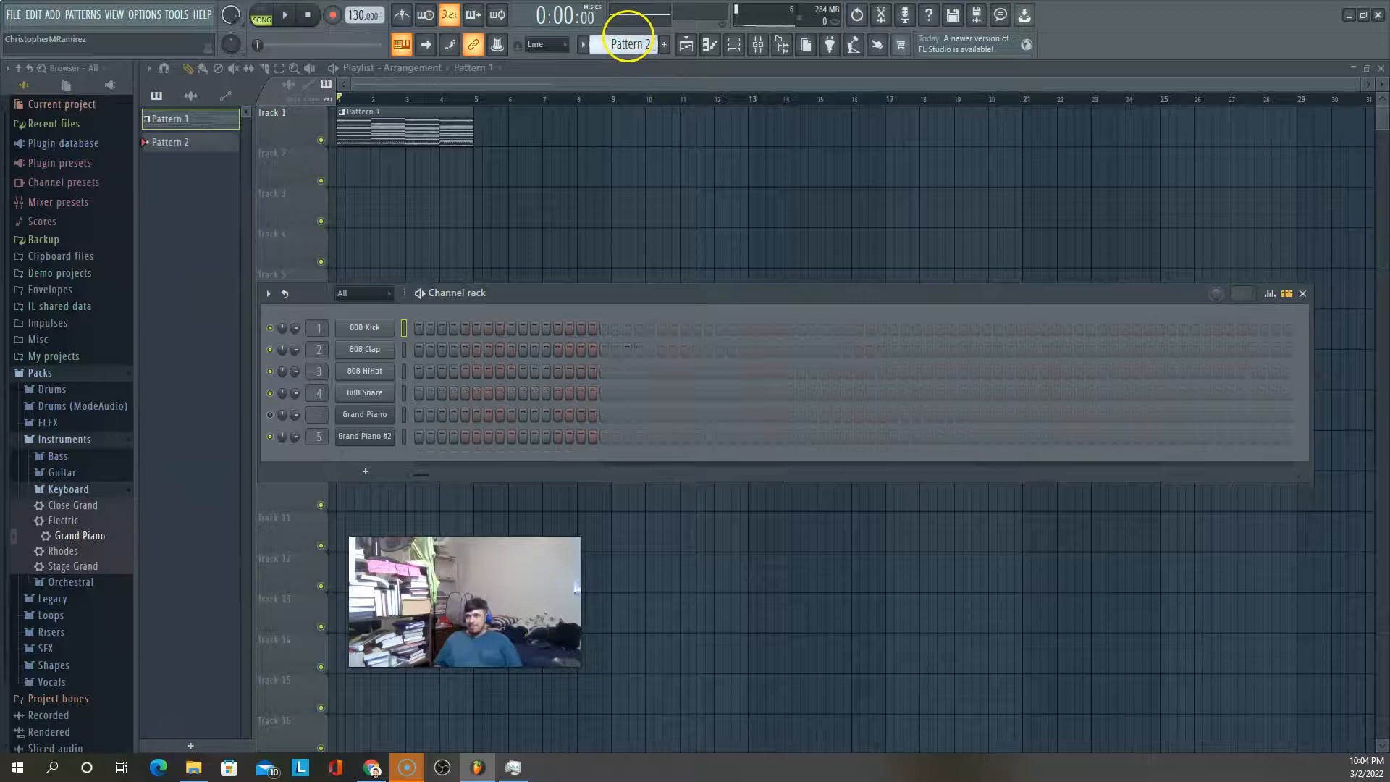
pyautogui.scroll(-1, 627, 44)
pyautogui.scroll(1, 627, 43)
pyautogui.scroll(-1, 623, 44)
pyautogui.click(208, 120)
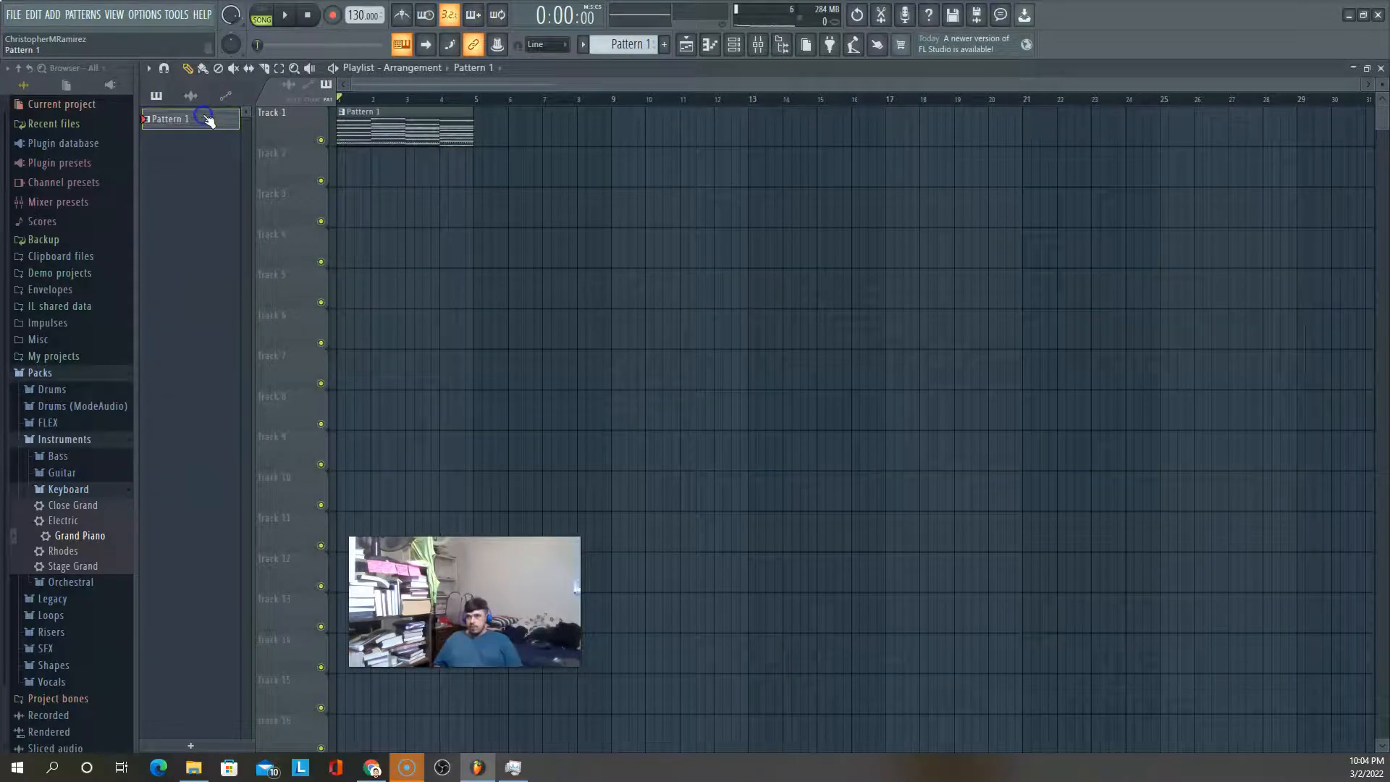
pyautogui.doubleClick(392, 122)
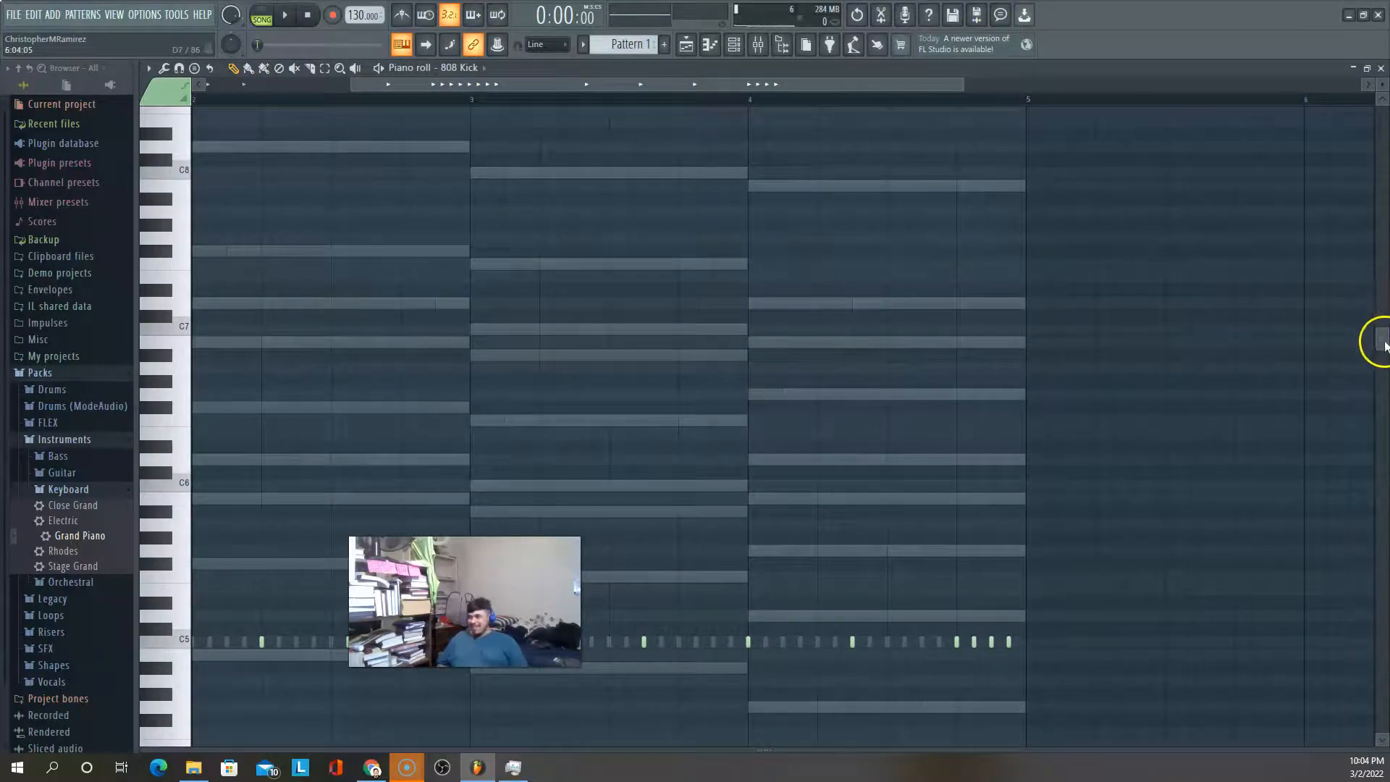
pyautogui.click(1380, 68)
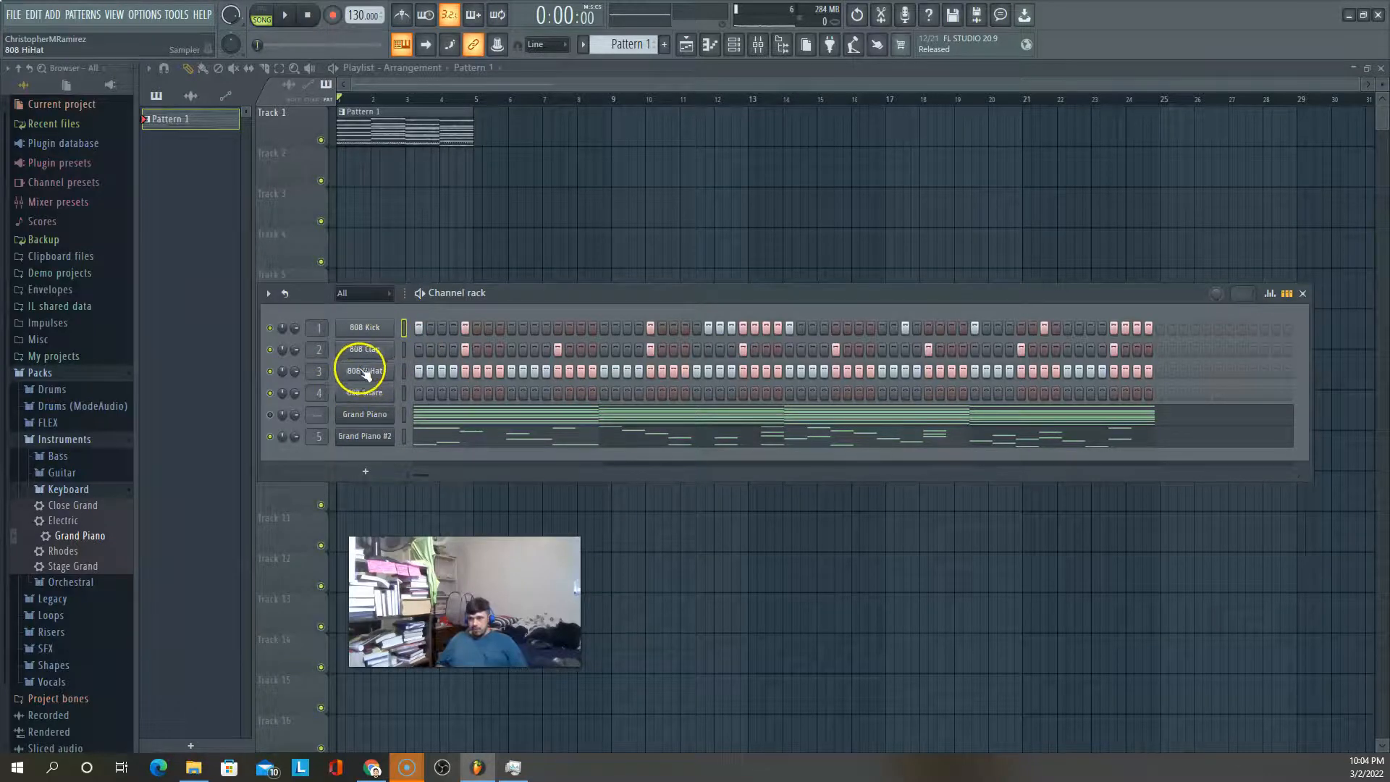
# Add 808 Snare hits on steps 5 and 12 of bar 1 and step 2 of bar 2, playing the pattern in between
pyautogui.click(467, 392)
pyautogui.press('space')
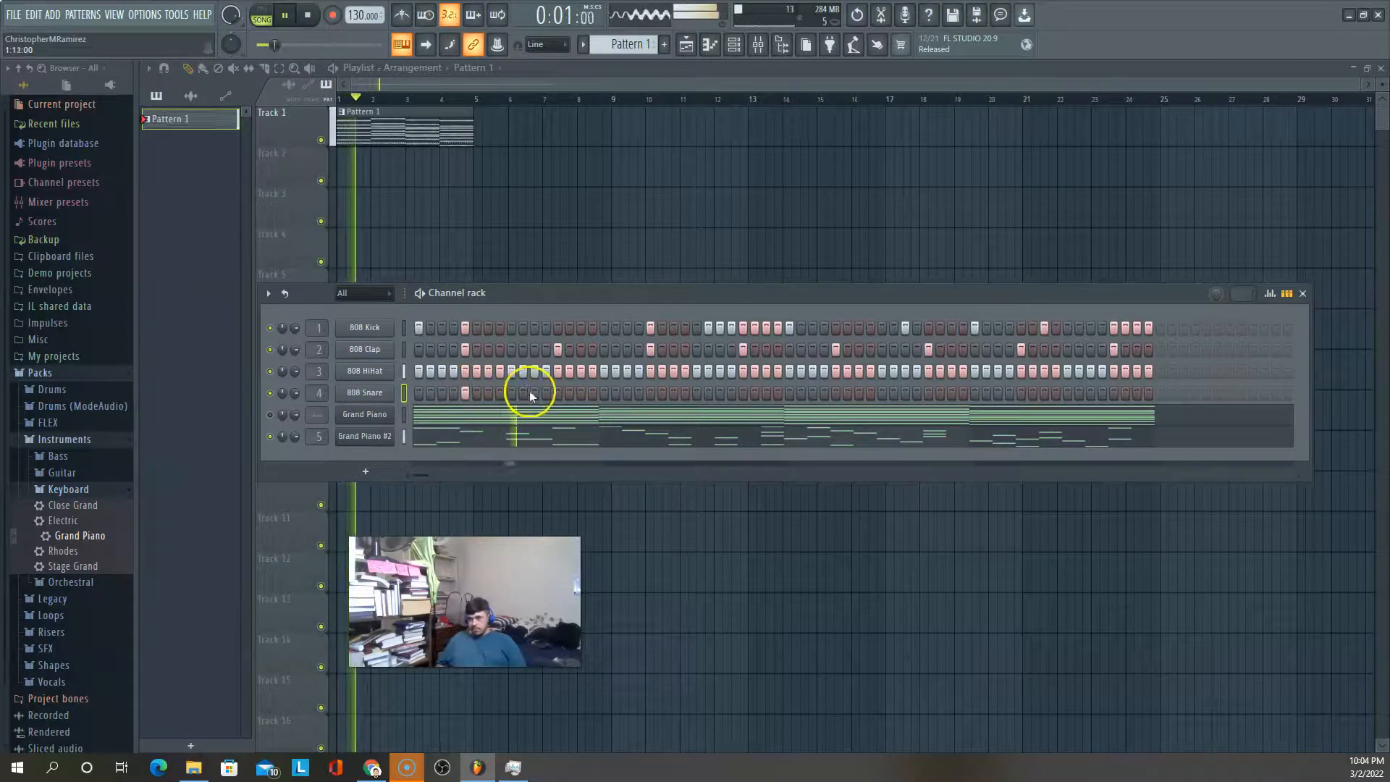
pyautogui.press('space')
pyautogui.click(547, 394)
pyautogui.press('space')
pyautogui.click(618, 395)
pyautogui.press('space')
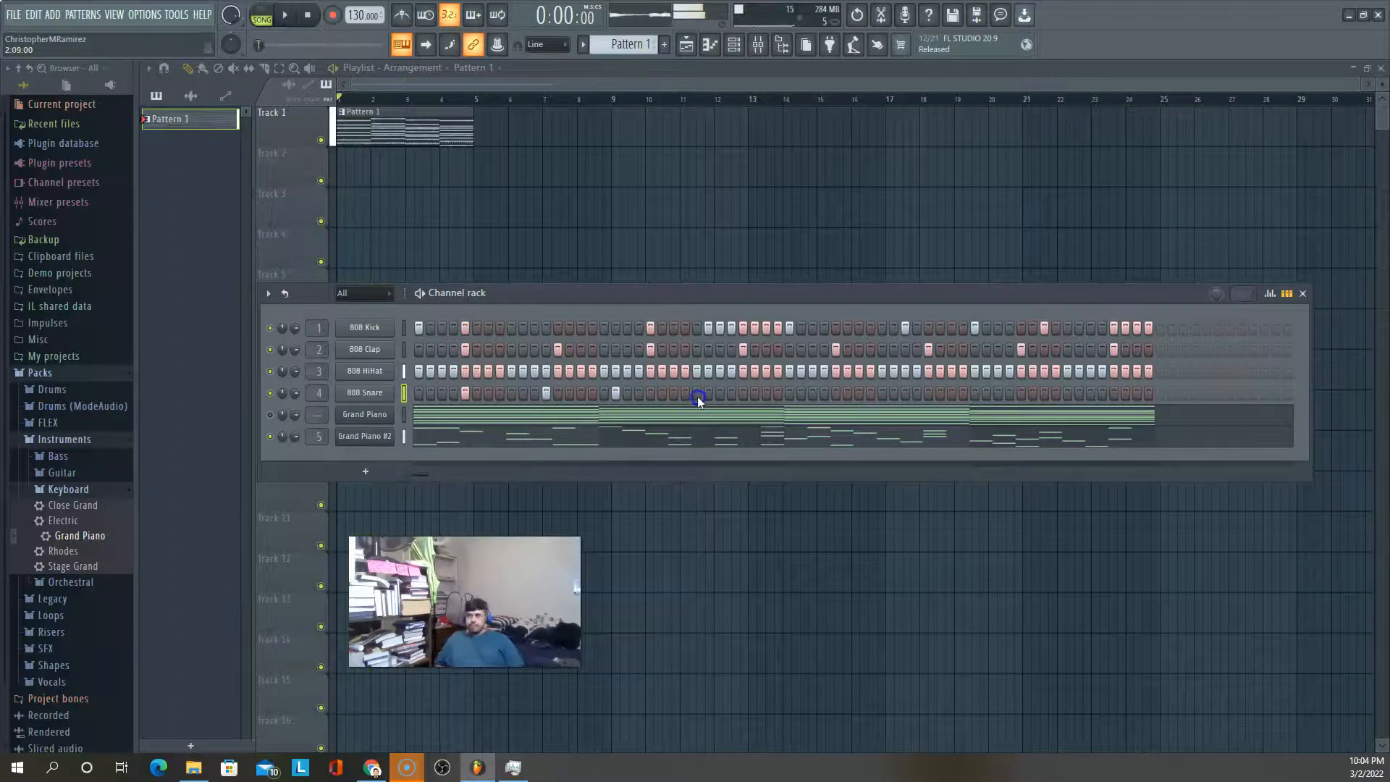
# Replace the 808 Snare hit on step 12 of bar 1 with one on step 13 and play the pattern
pyautogui.click(546, 394)
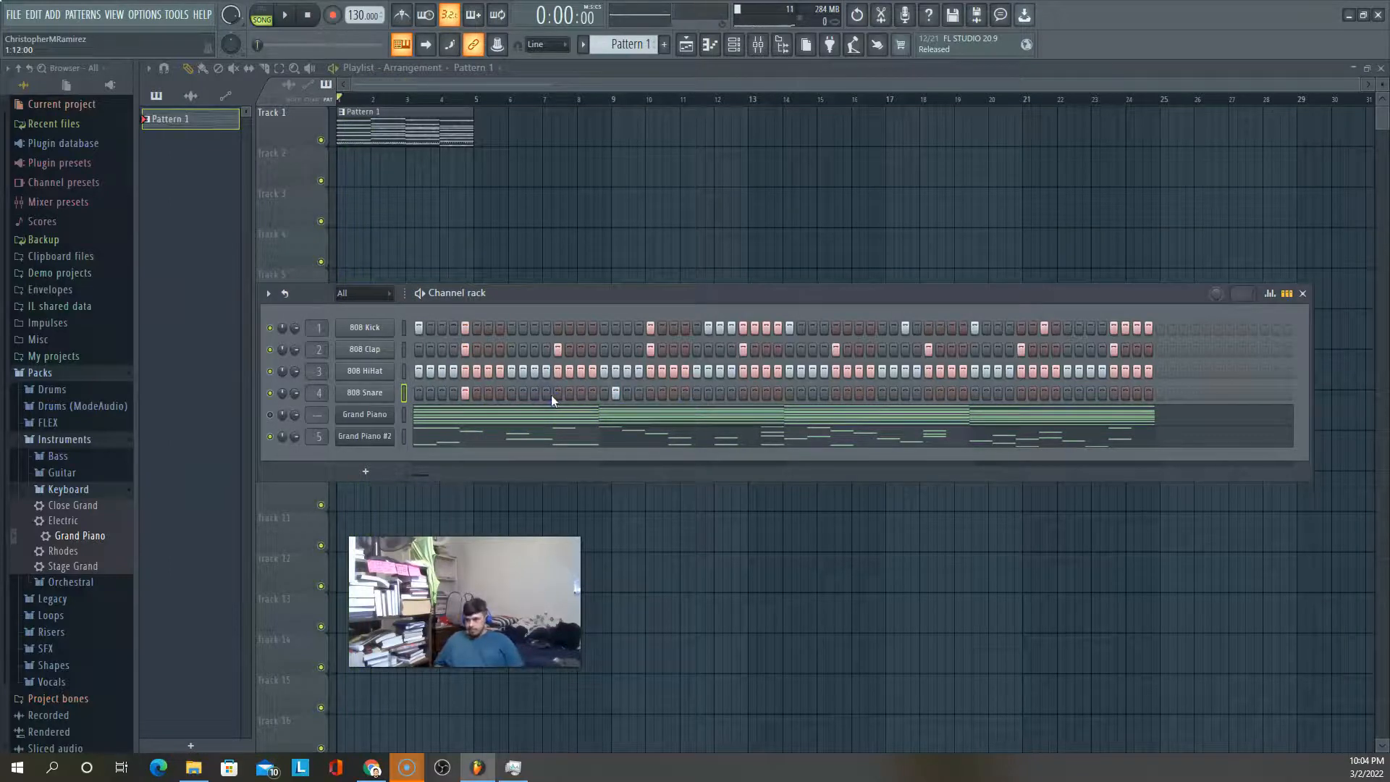
pyautogui.click(556, 394)
pyautogui.press('space')
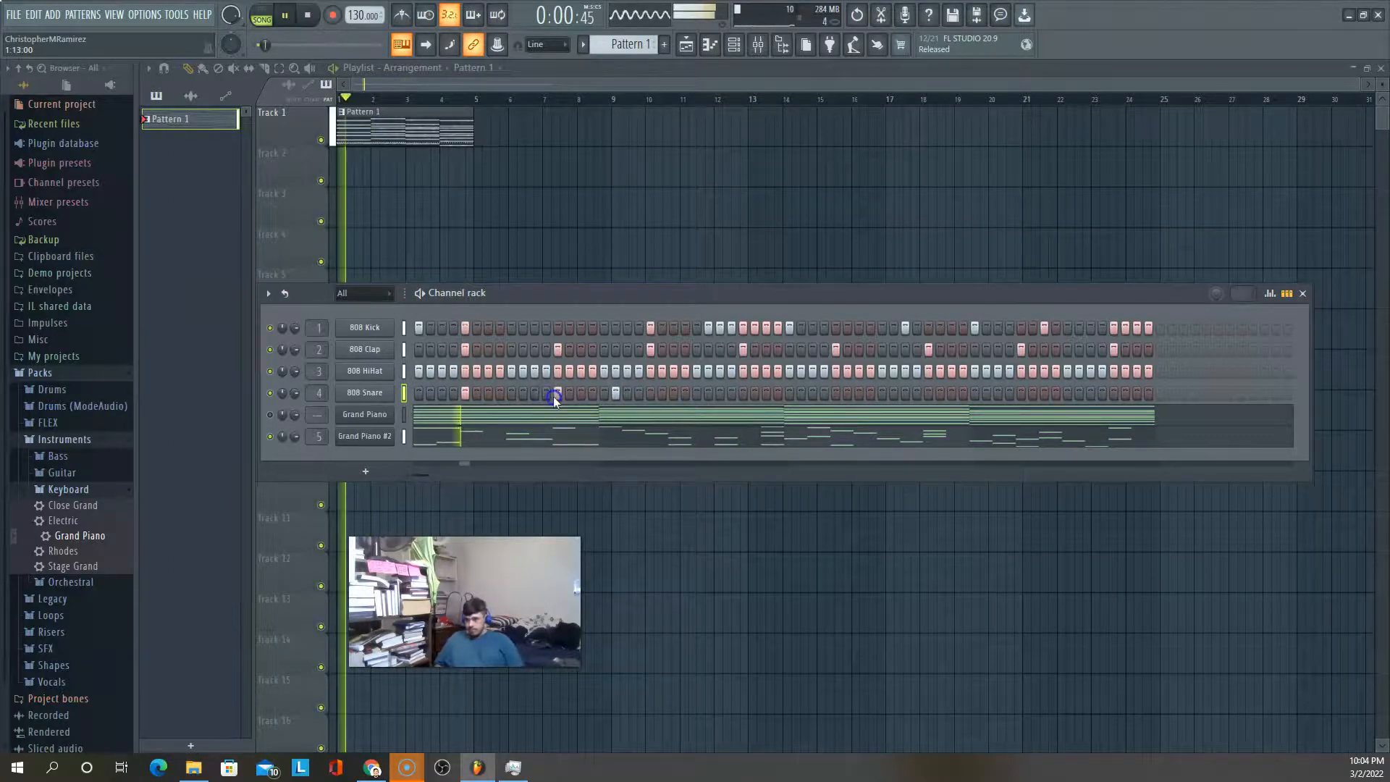
# Replace the 808 Snare hit on step 2 of bar 2 with one on step 5, and add another on step 13
pyautogui.click(615, 391)
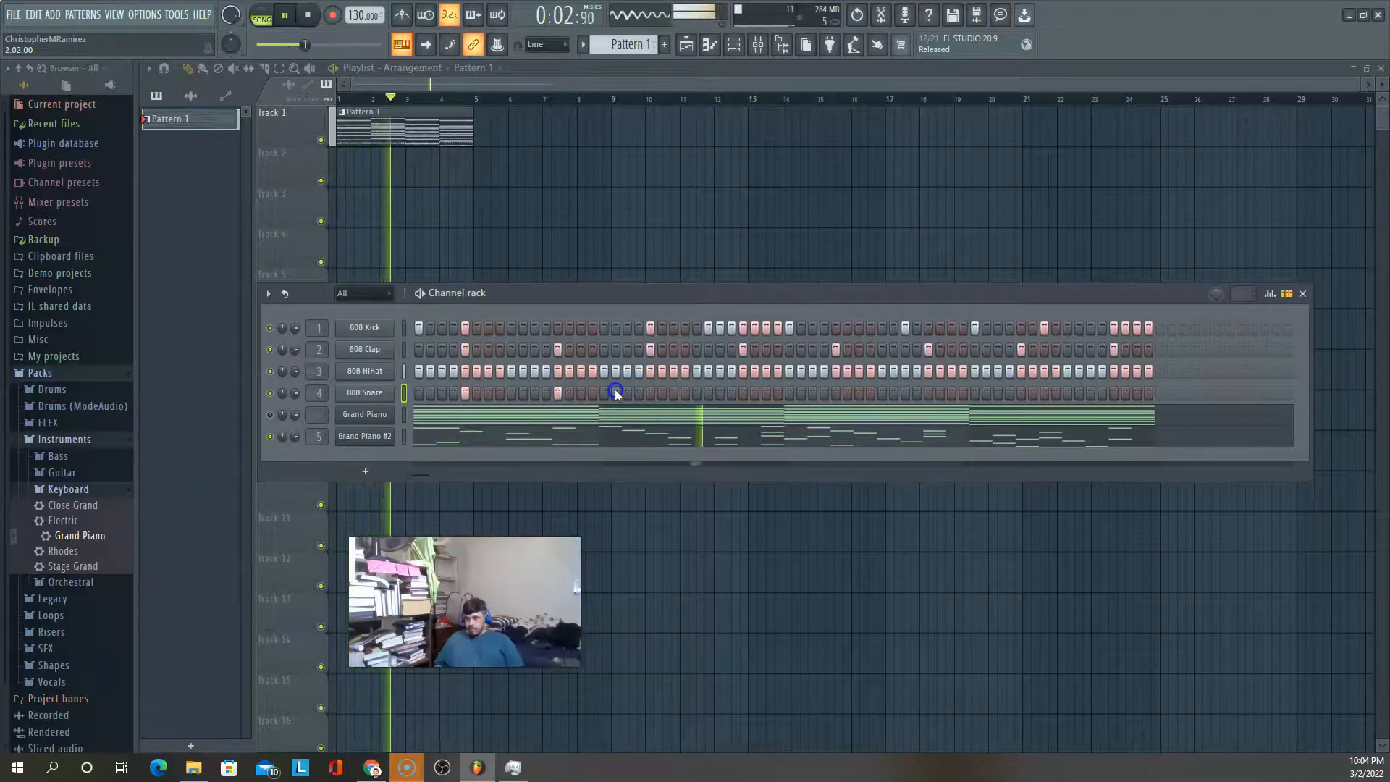
pyautogui.click(652, 392)
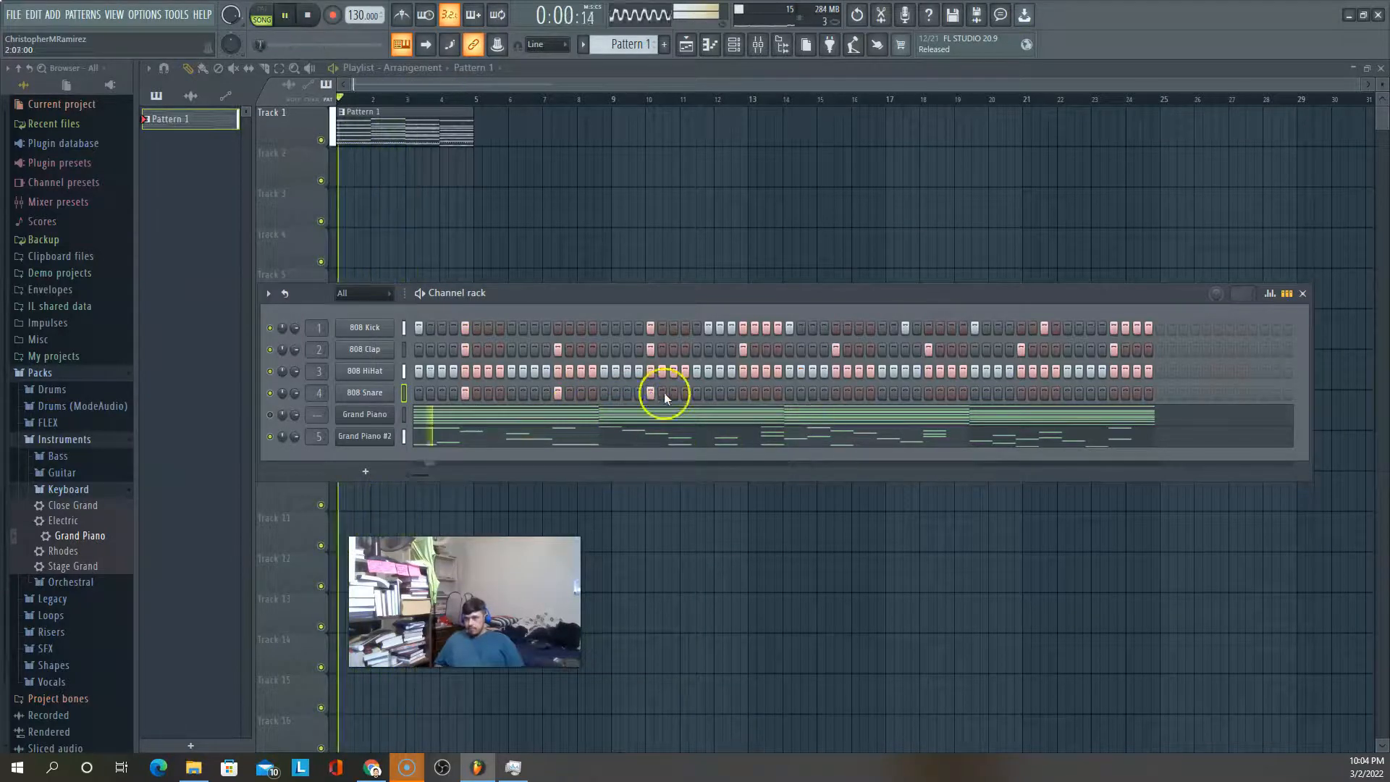
pyautogui.click(743, 393)
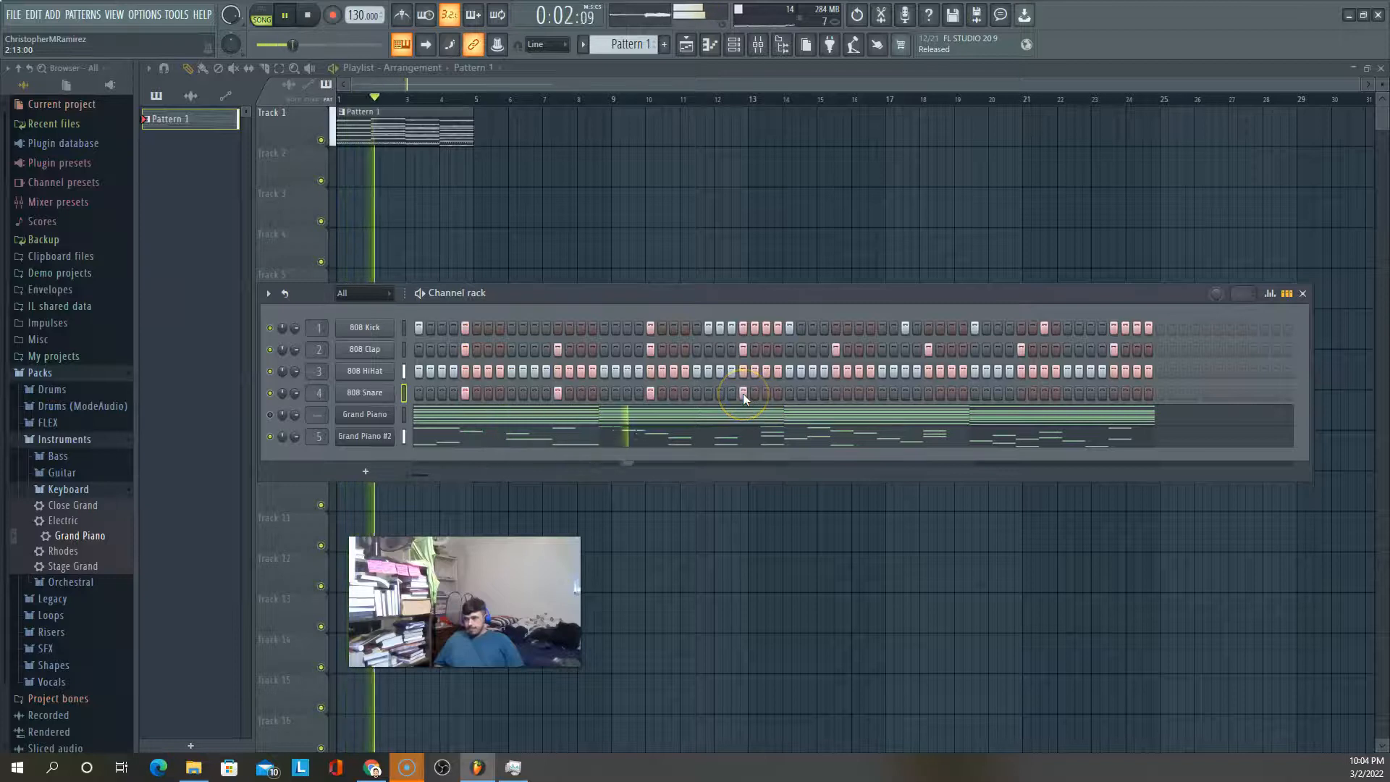
# Add 808 Snare hits on steps 5 and 11 of bar 3 and steps 1, 7 and 13 of bar 4, then play the pattern
pyautogui.click(836, 393)
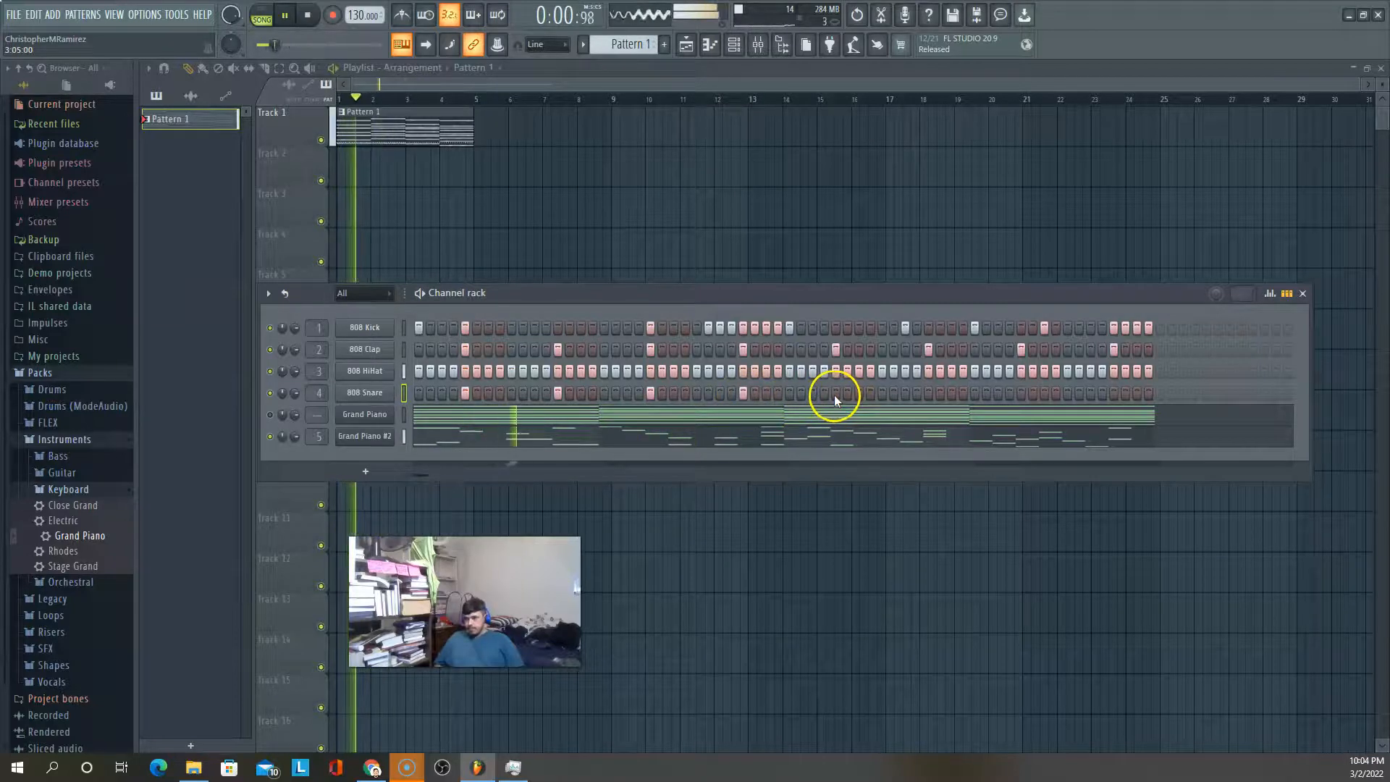
pyautogui.click(909, 394)
pyautogui.click(984, 394)
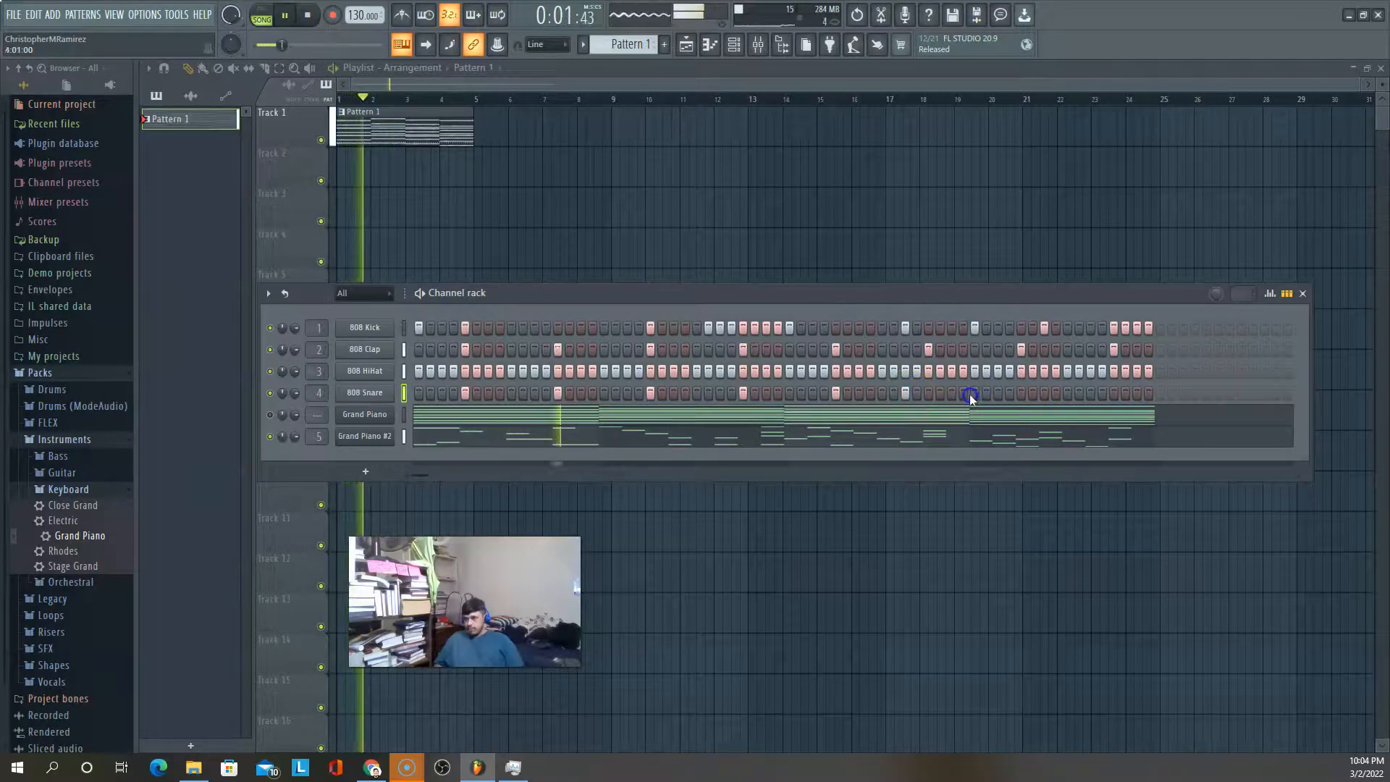
pyautogui.press('space')
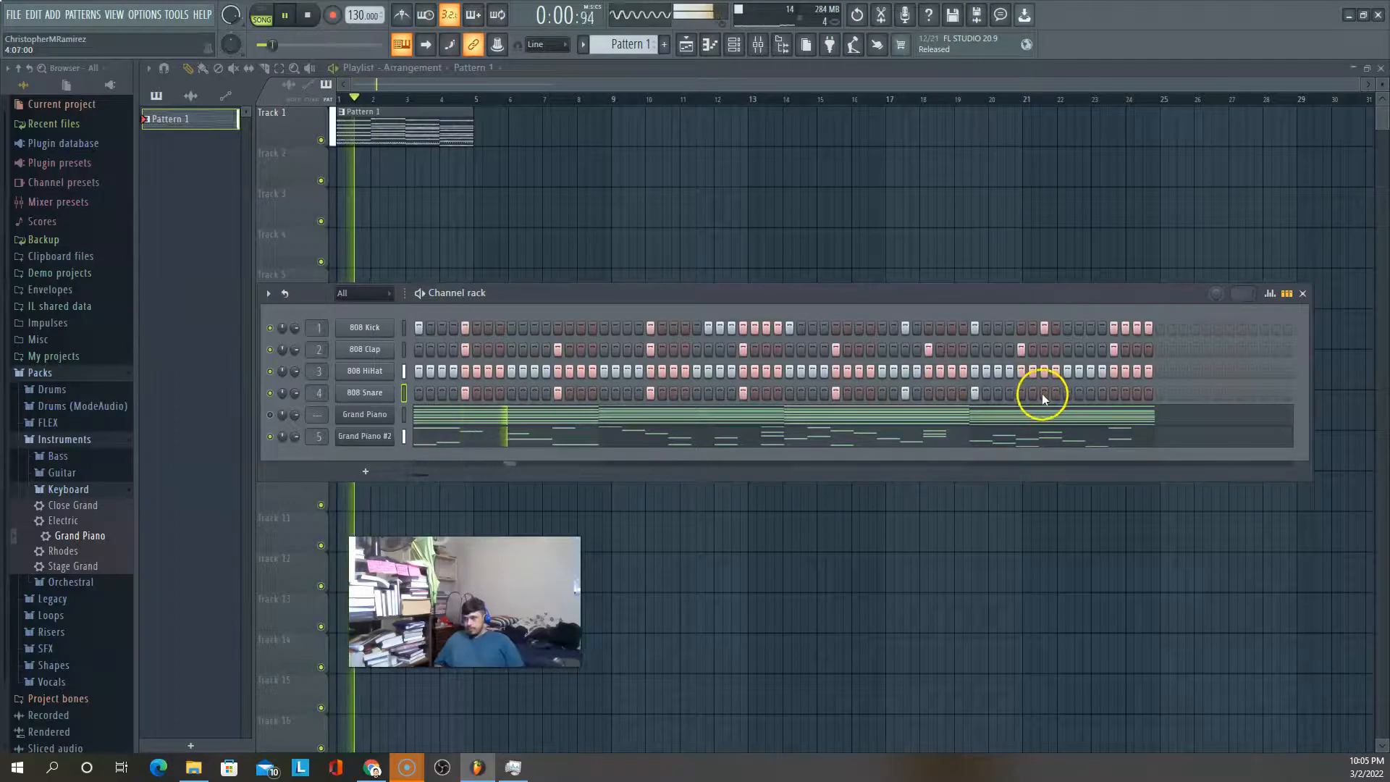
pyautogui.click(1114, 396)
pyautogui.click(1114, 395)
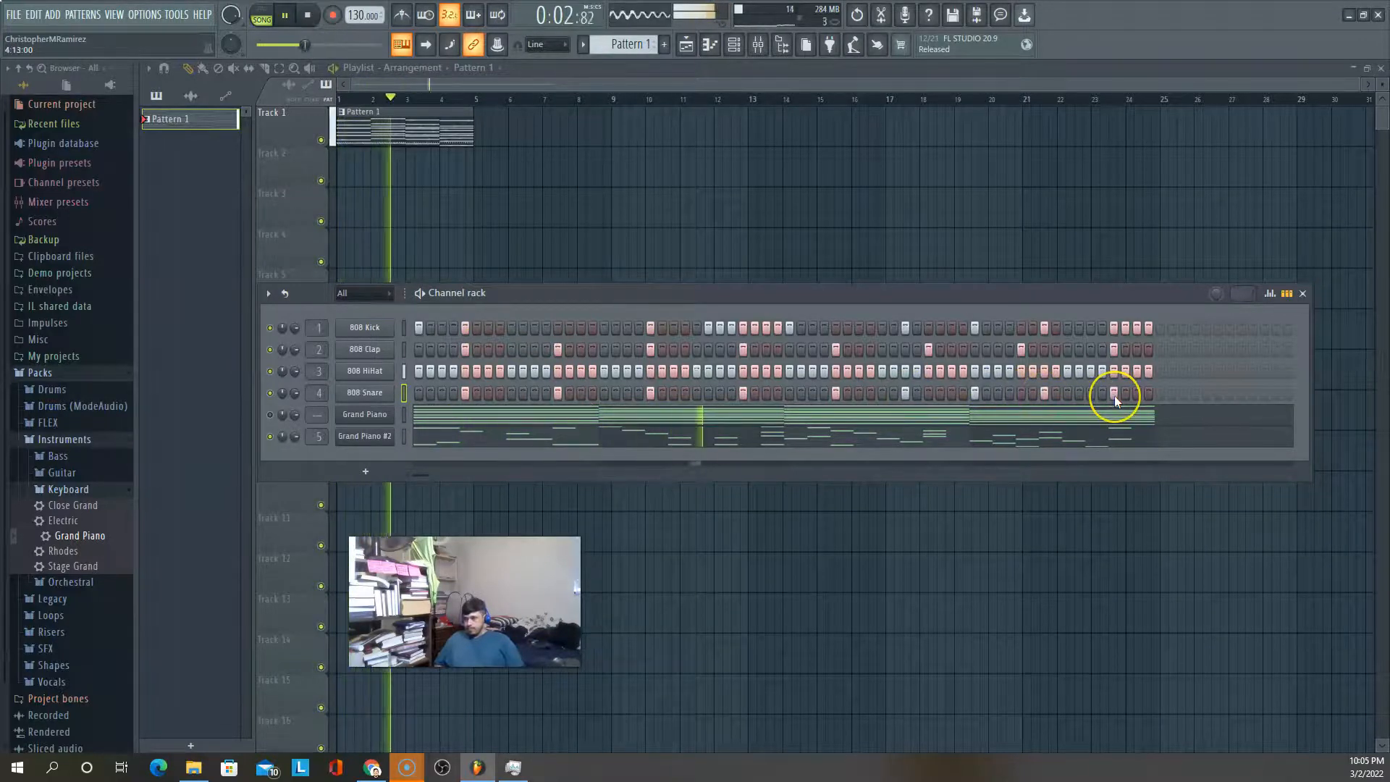
pyautogui.press('space')
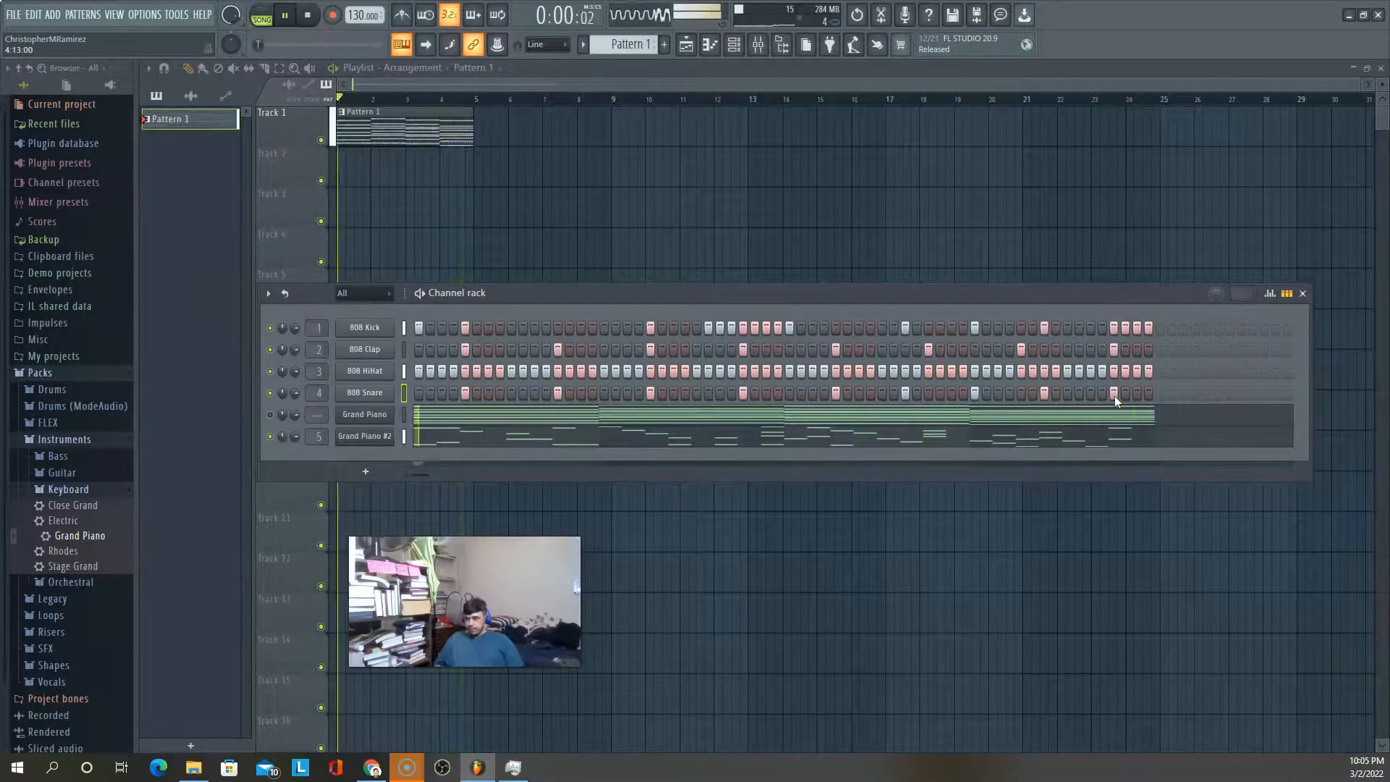
# Replace the 808 Snare hit on step 11 of bar 3 with step 13, and the one on step 1 of bar 4 with step 5
pyautogui.click(905, 393)
pyautogui.click(928, 393)
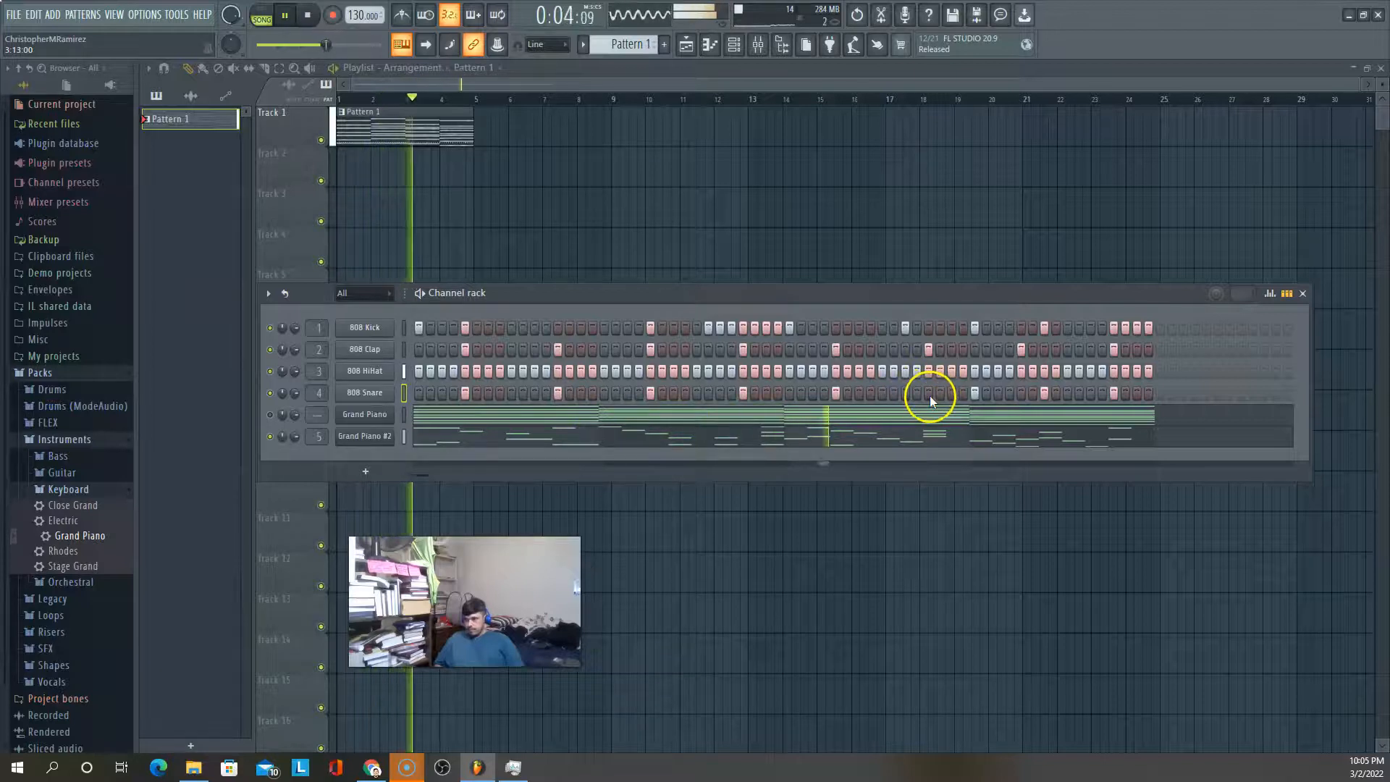
pyautogui.click(974, 393)
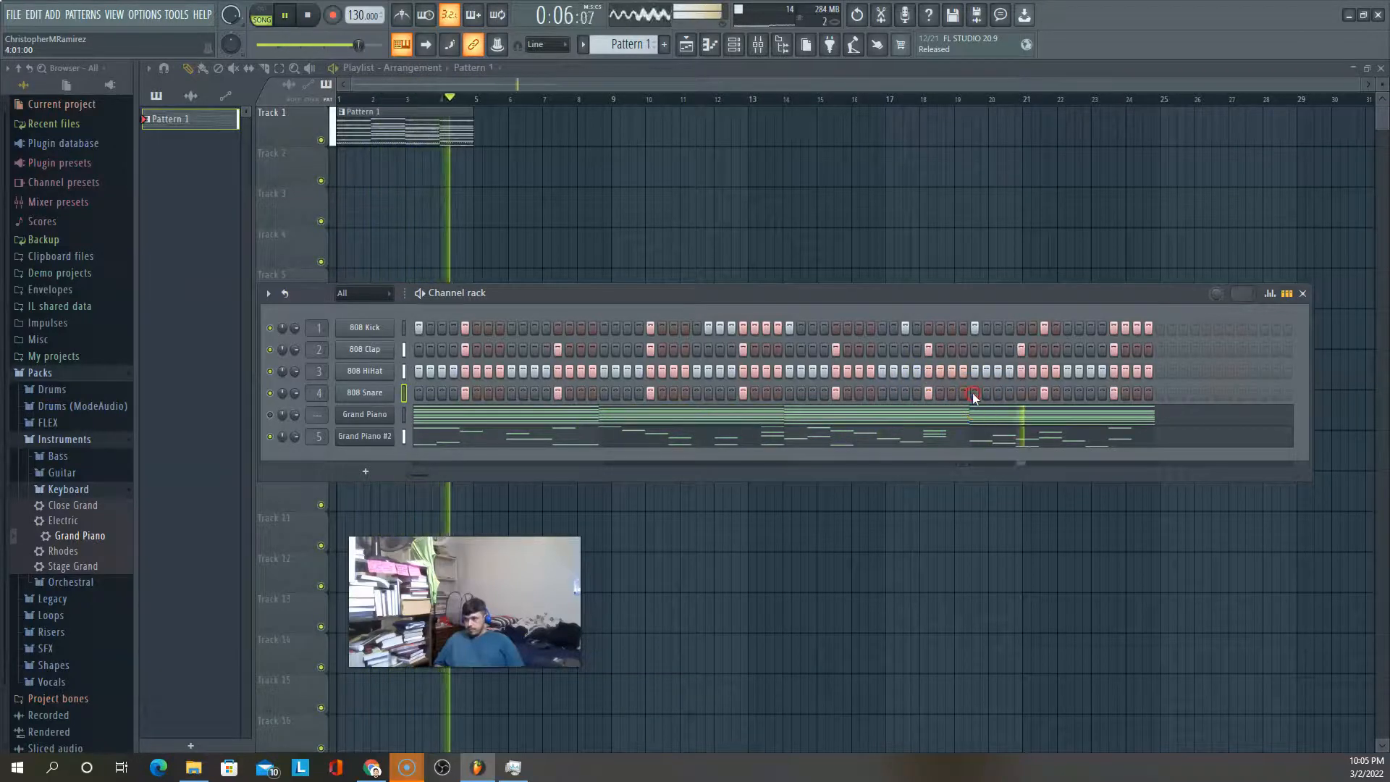
pyautogui.click(1020, 394)
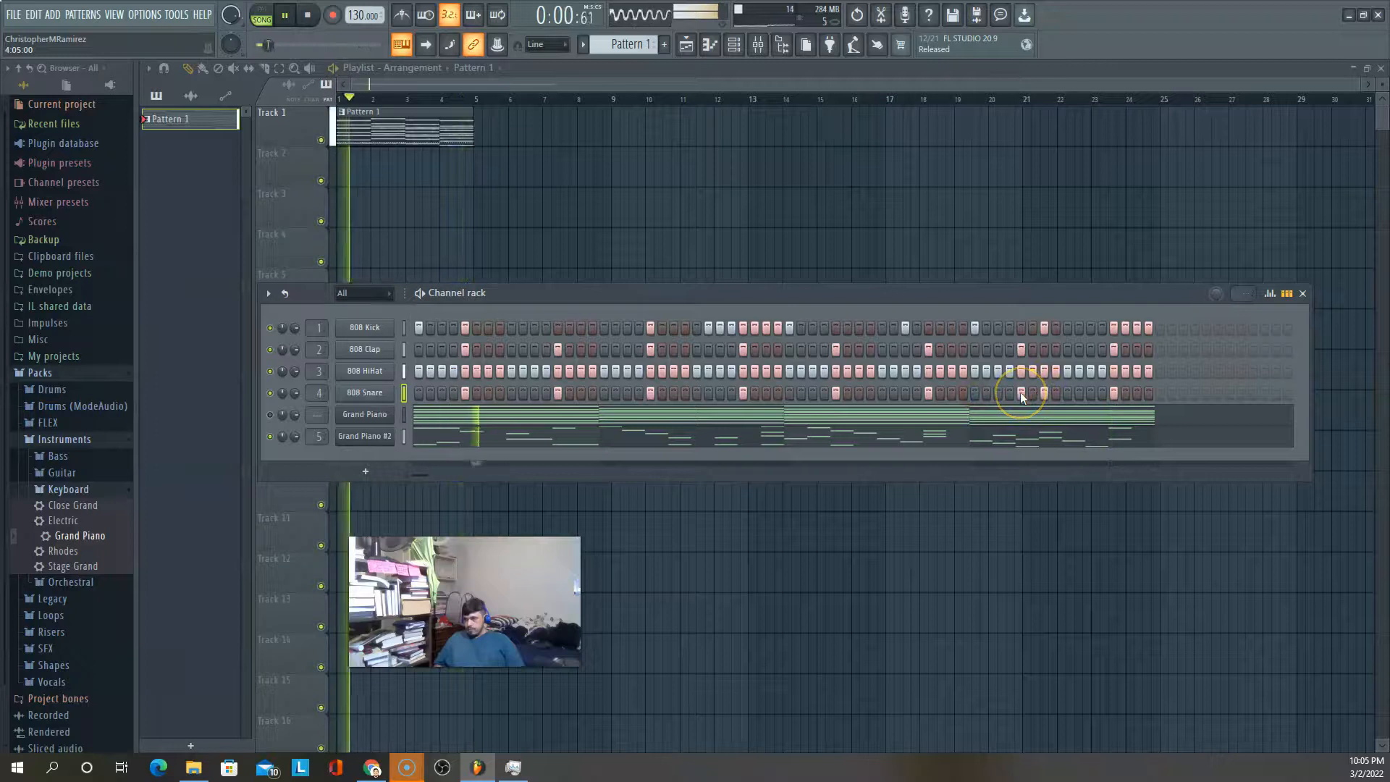
# Add 808 Snare hits on steps 11 and 6 of bar 4, listen to the pattern and stop playback
pyautogui.click(1090, 393)
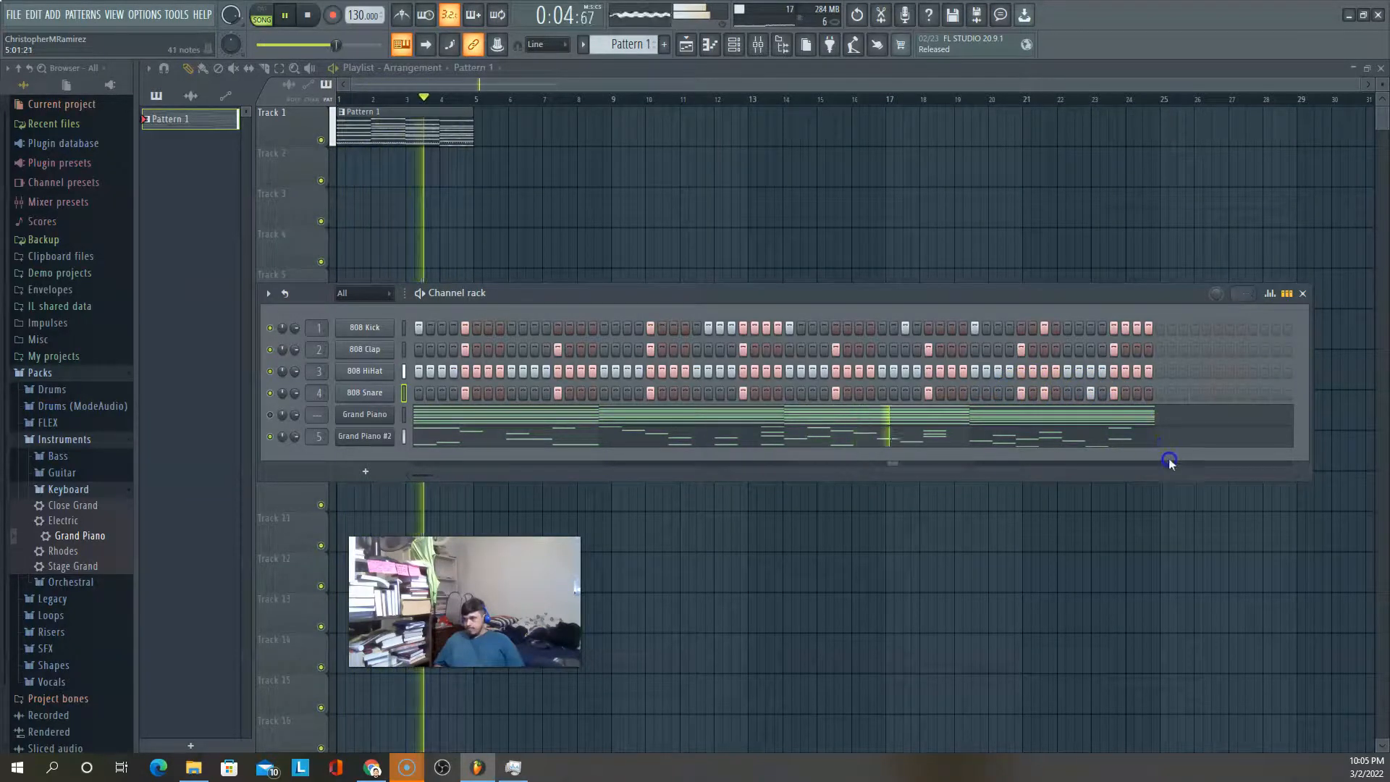
pyautogui.click(1162, 328)
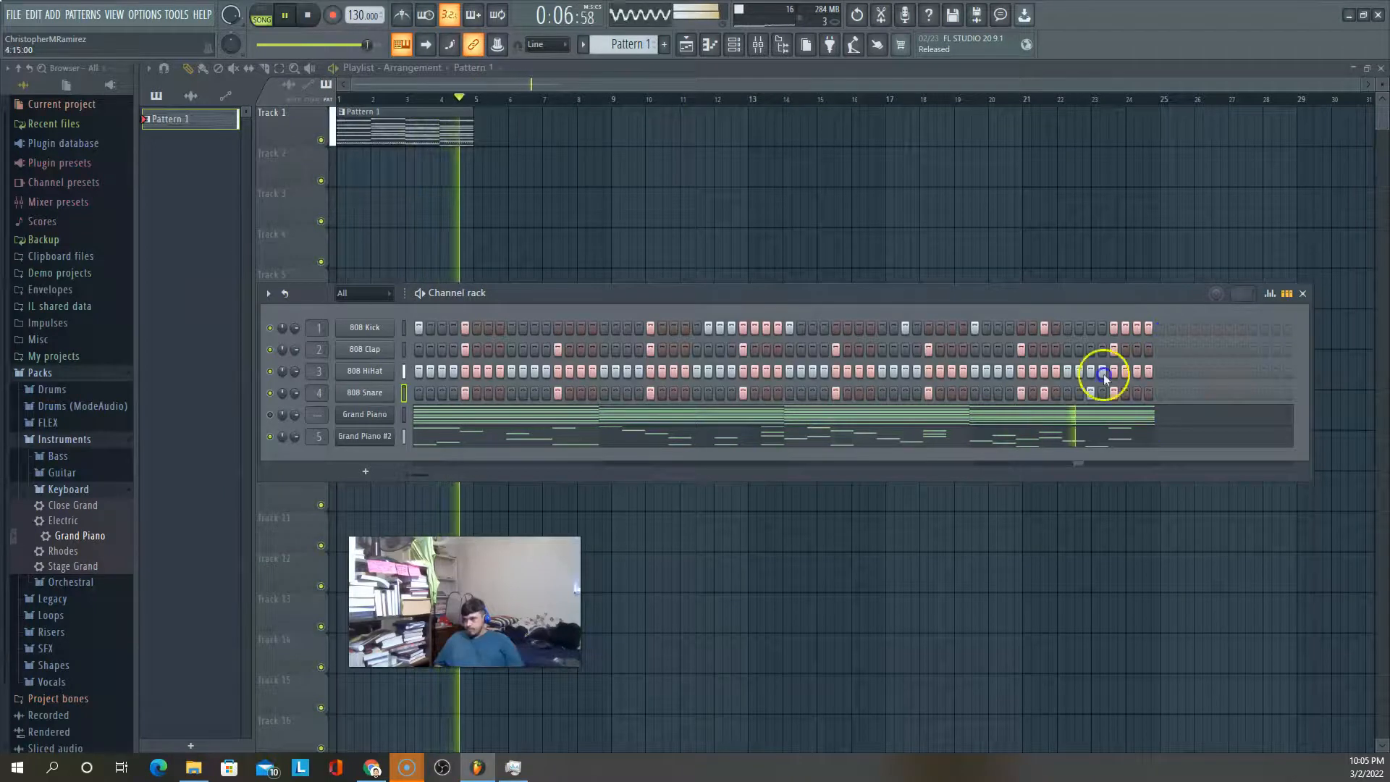
pyautogui.click(1029, 394)
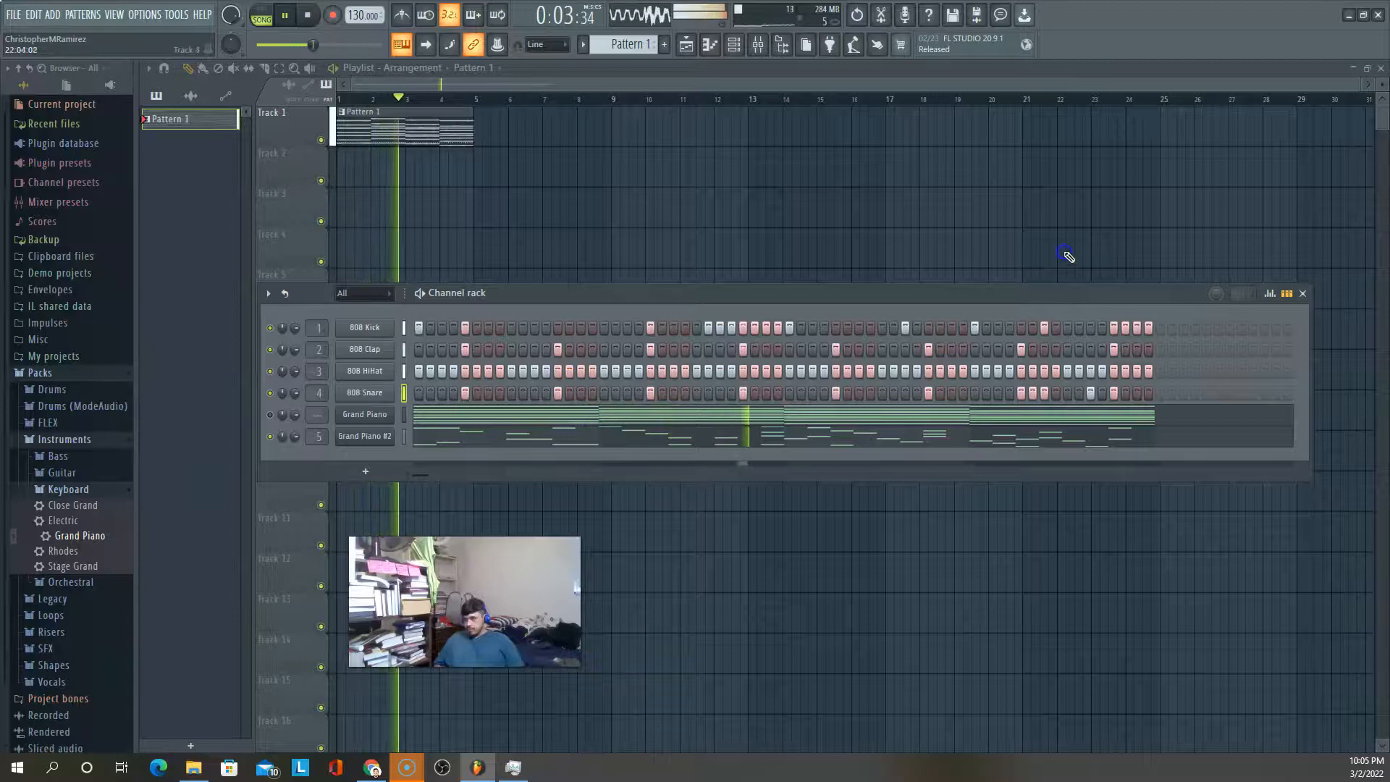
pyautogui.click(1150, 393)
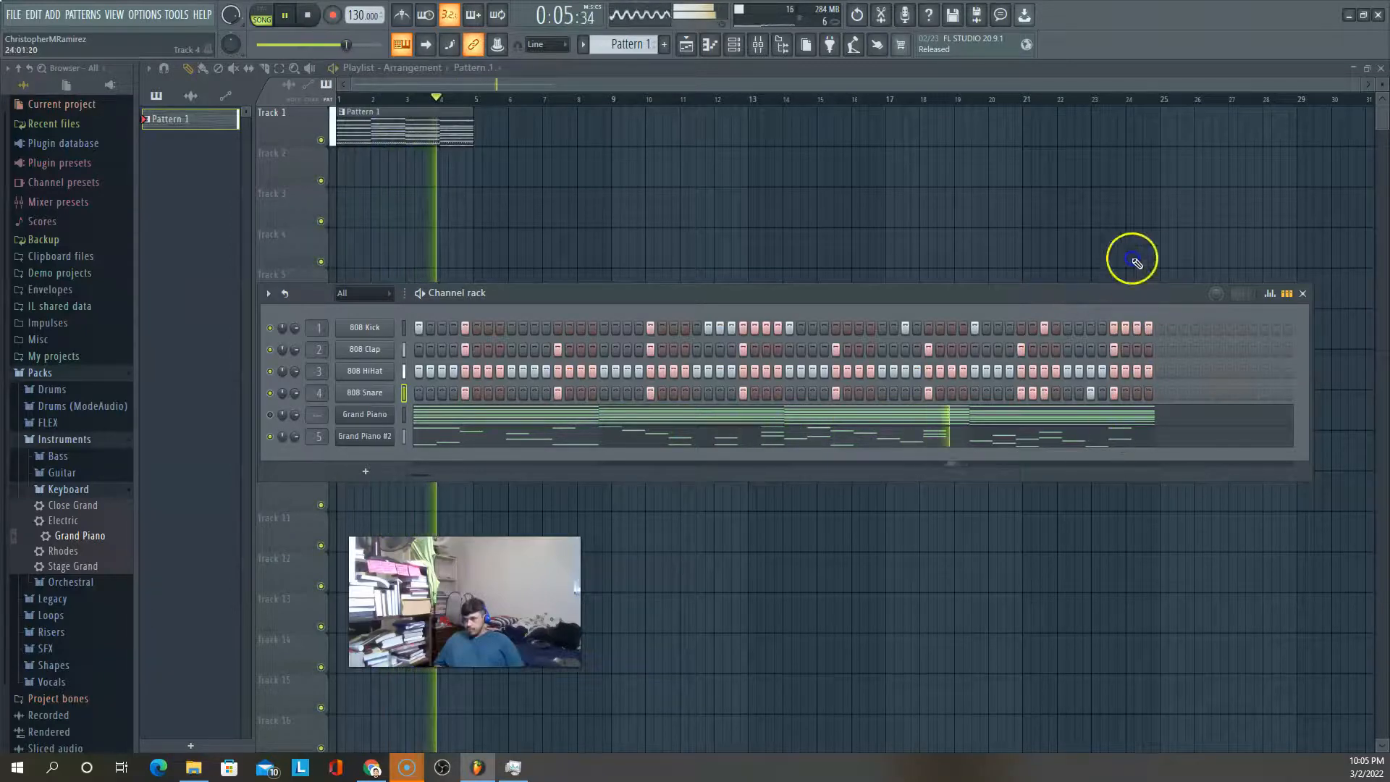
pyautogui.press('space')
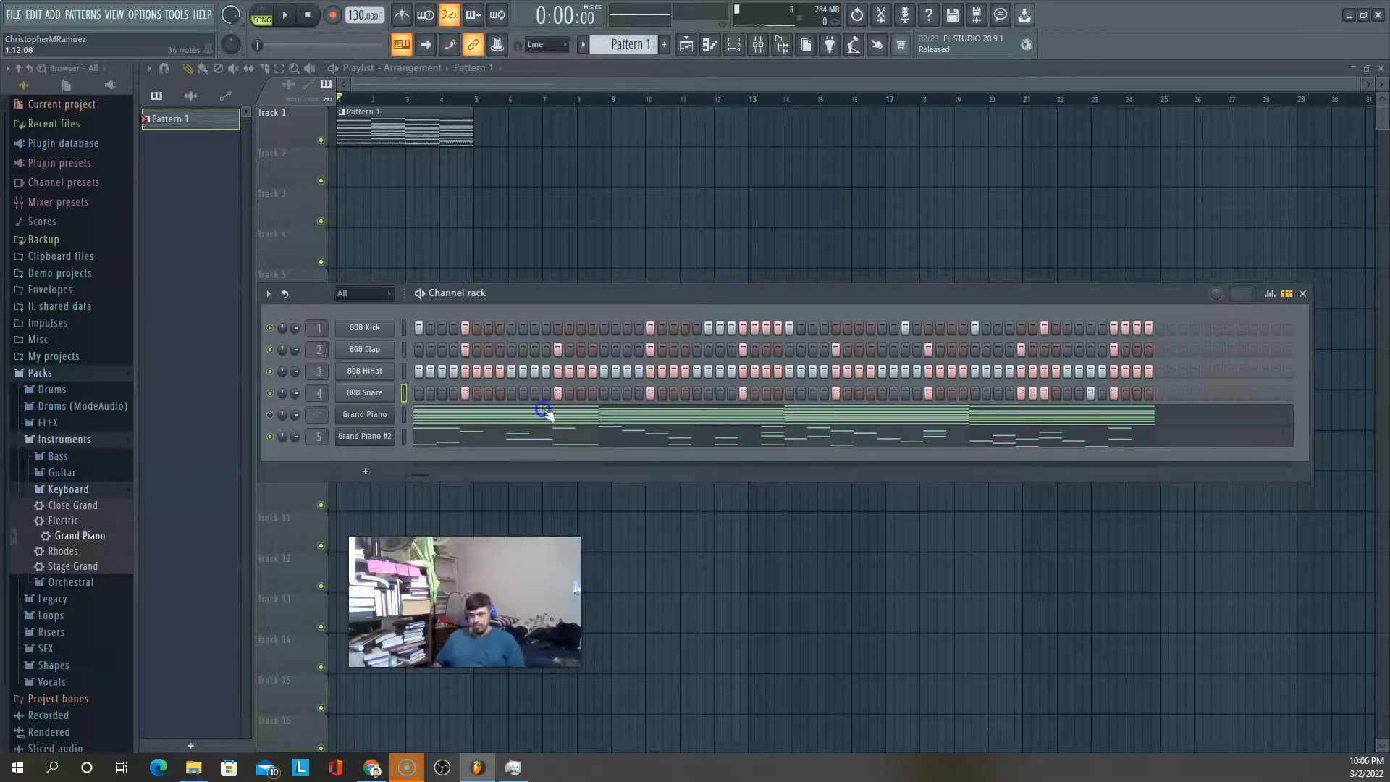
# Cut the 808 Snare steps from Pattern 1 and paste them into the 808 Snare channel of a new Pattern 2
pyautogui.rightClick(372, 396)
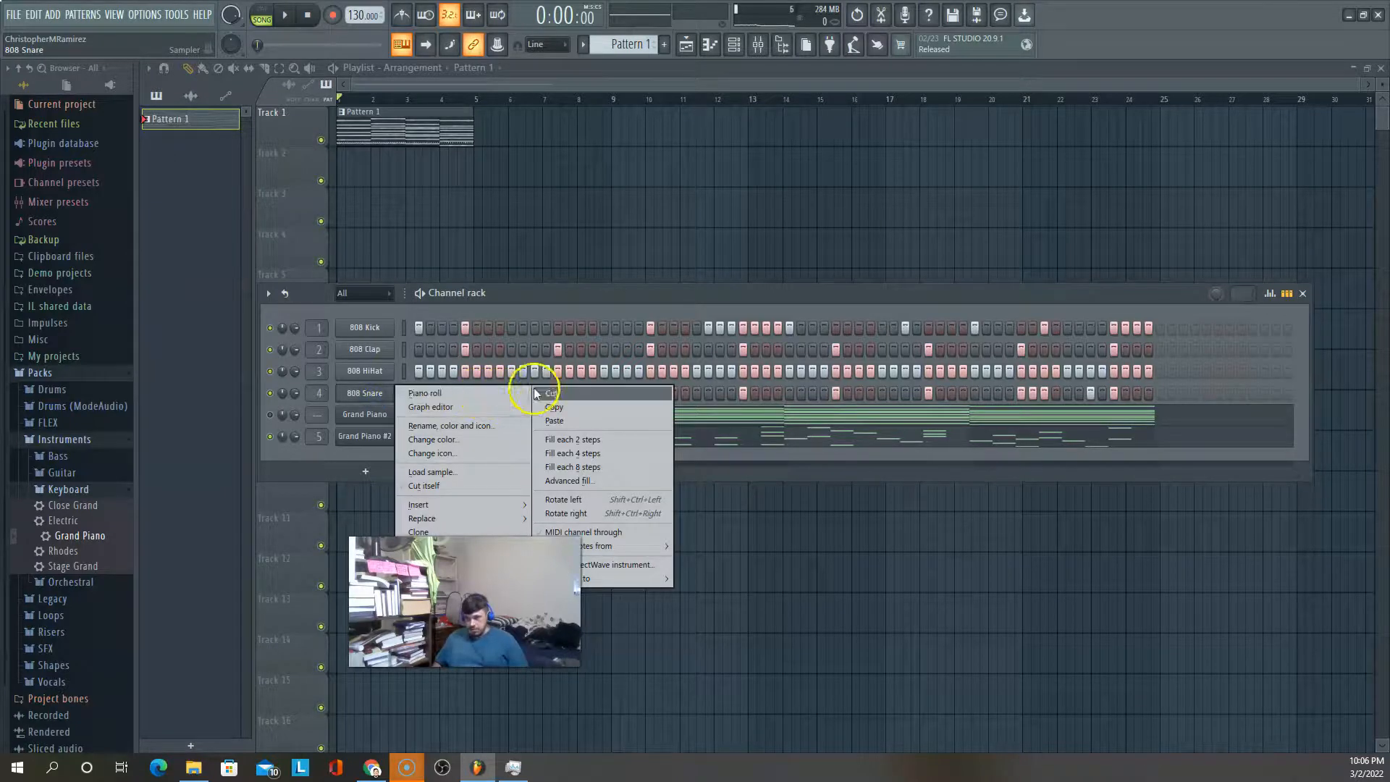
pyautogui.click(561, 392)
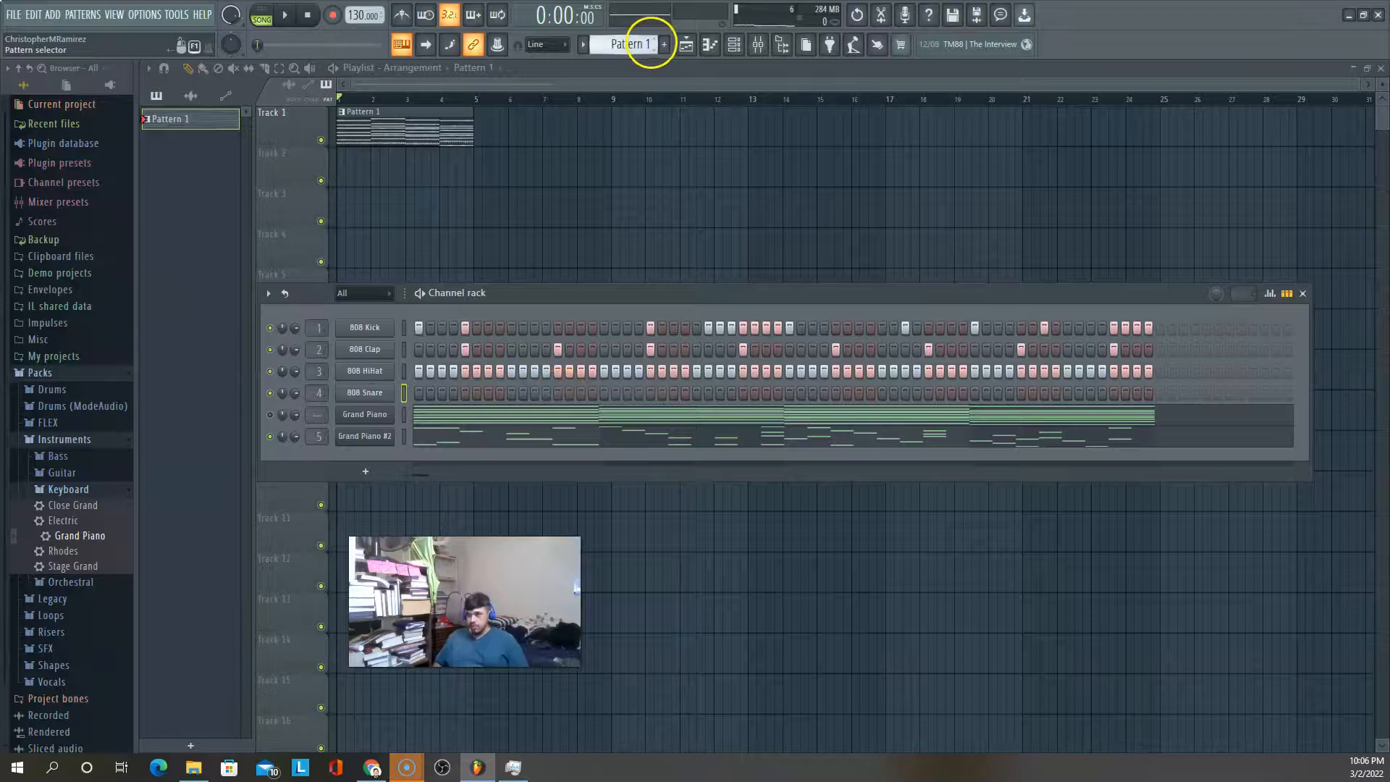
pyautogui.click(662, 44)
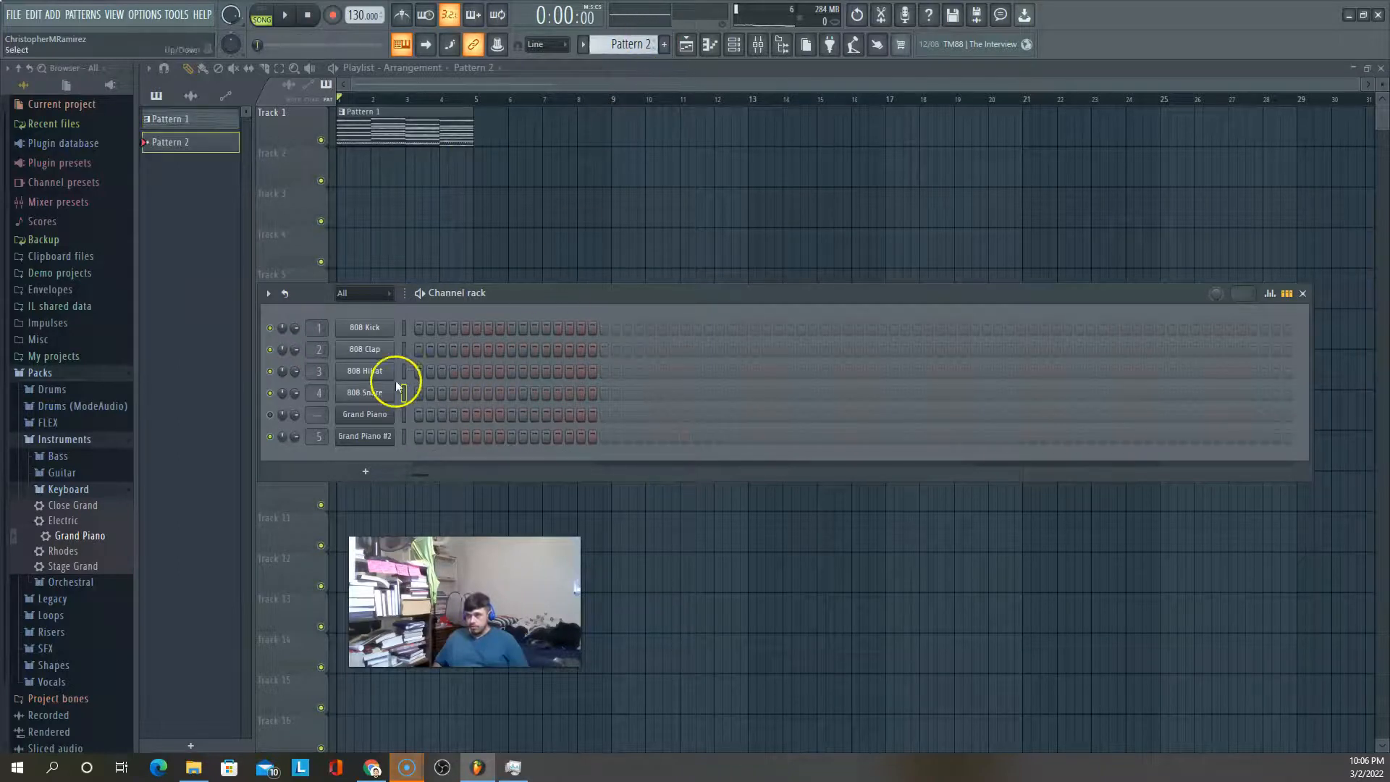
pyautogui.rightClick(354, 395)
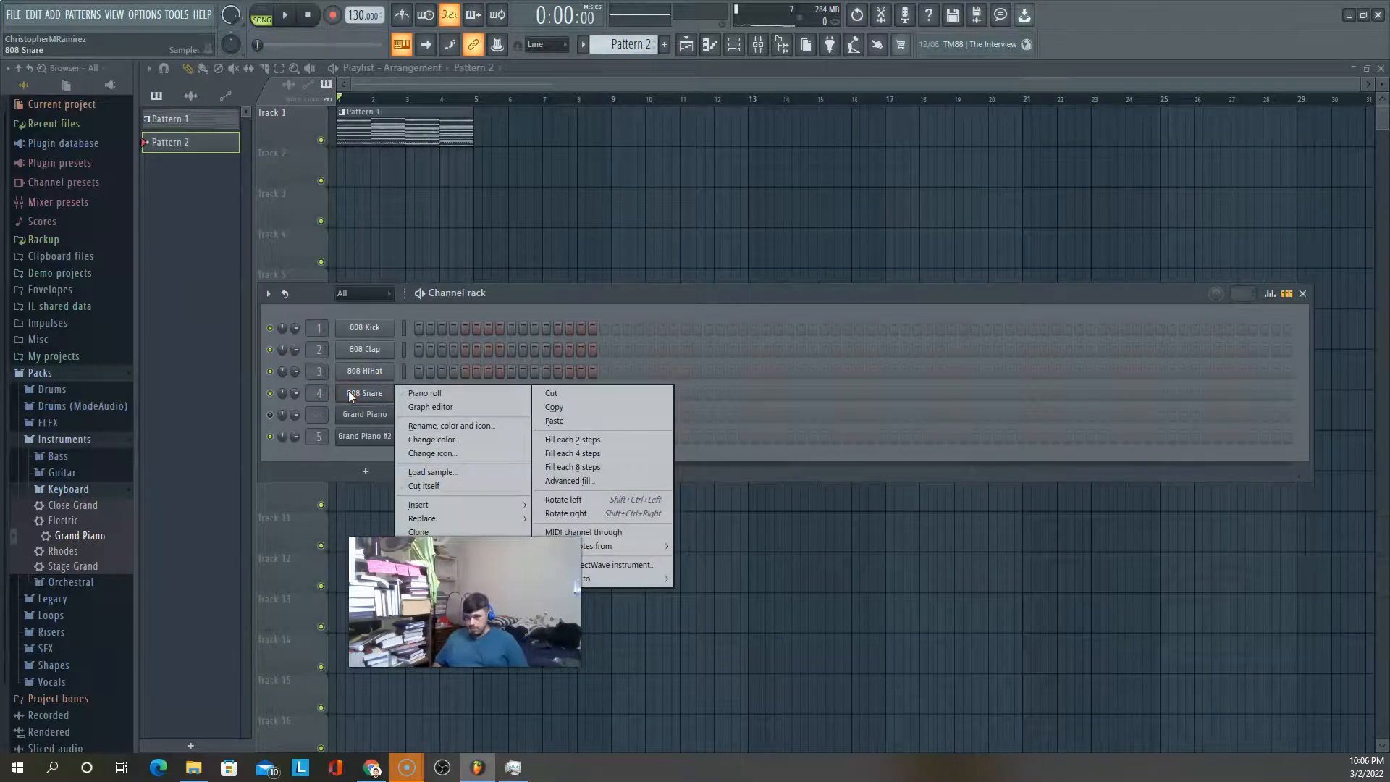
pyautogui.click(565, 420)
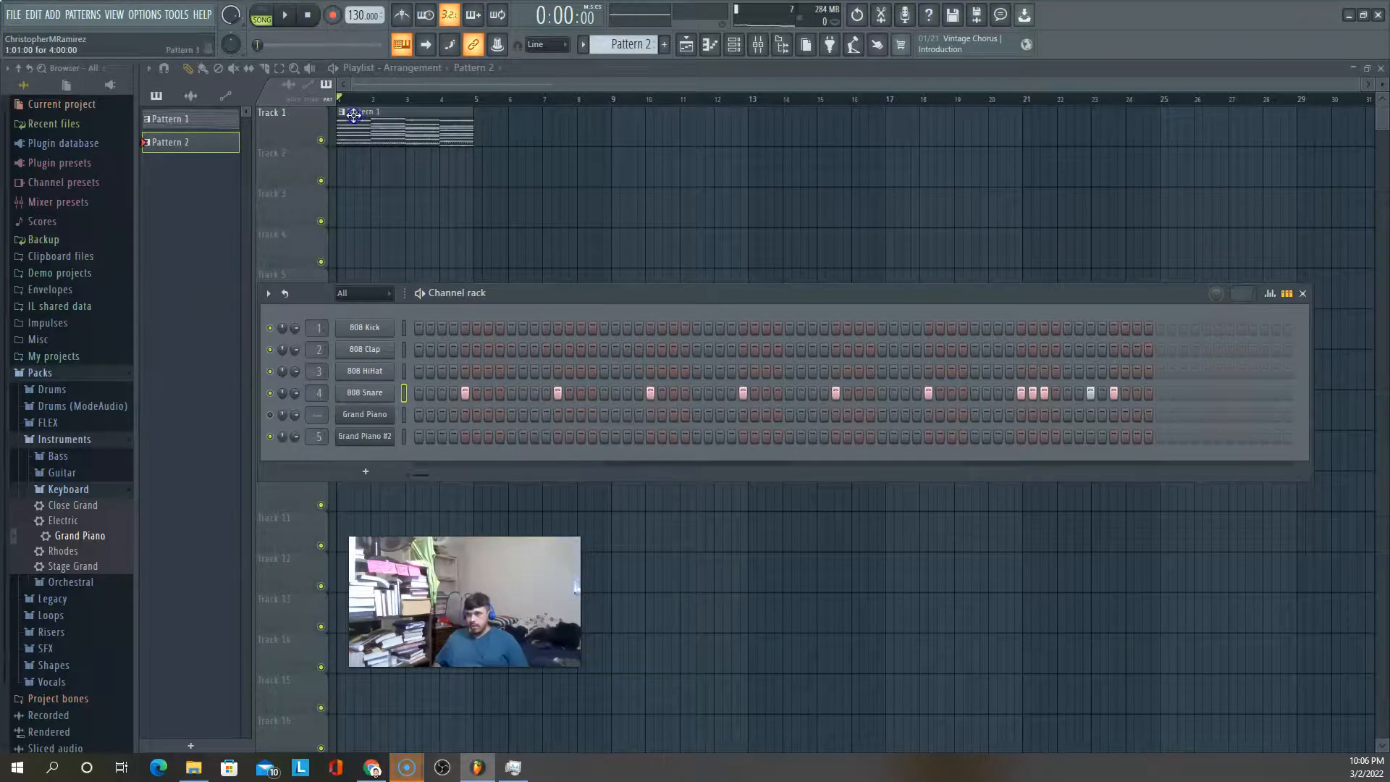
# Cut the 808 HiHat steps from Pattern 1 and paste them into the 808 HiHat channel of a new Pattern 3
pyautogui.click(203, 123)
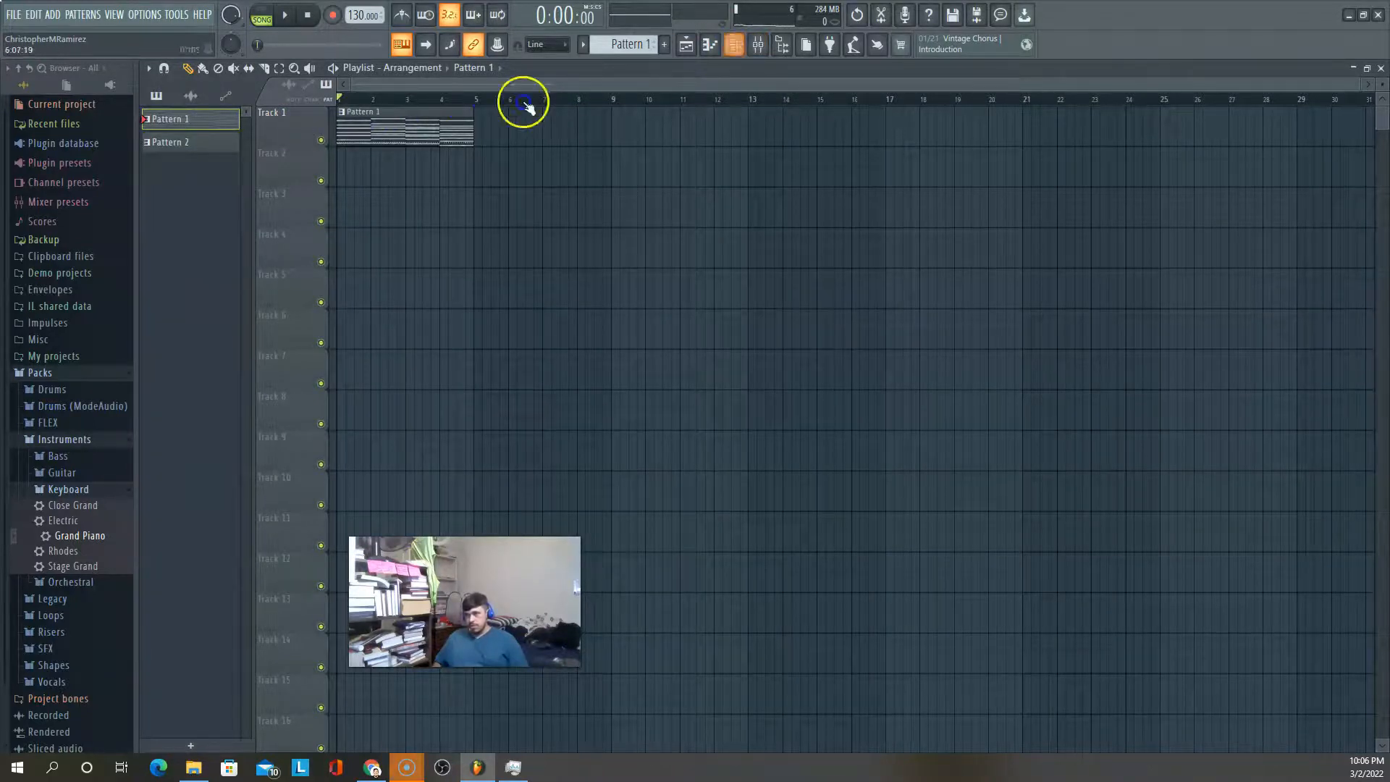
pyautogui.click(737, 47)
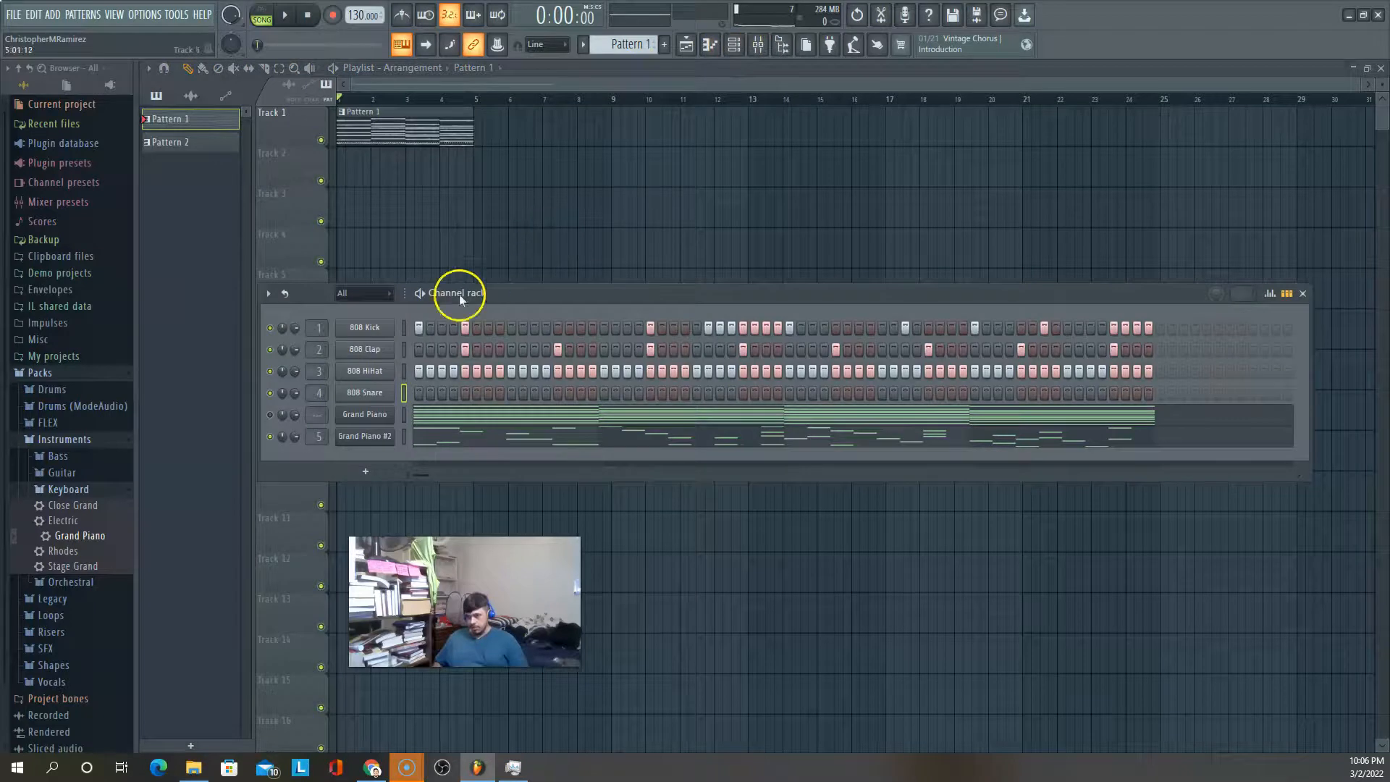
pyautogui.rightClick(364, 373)
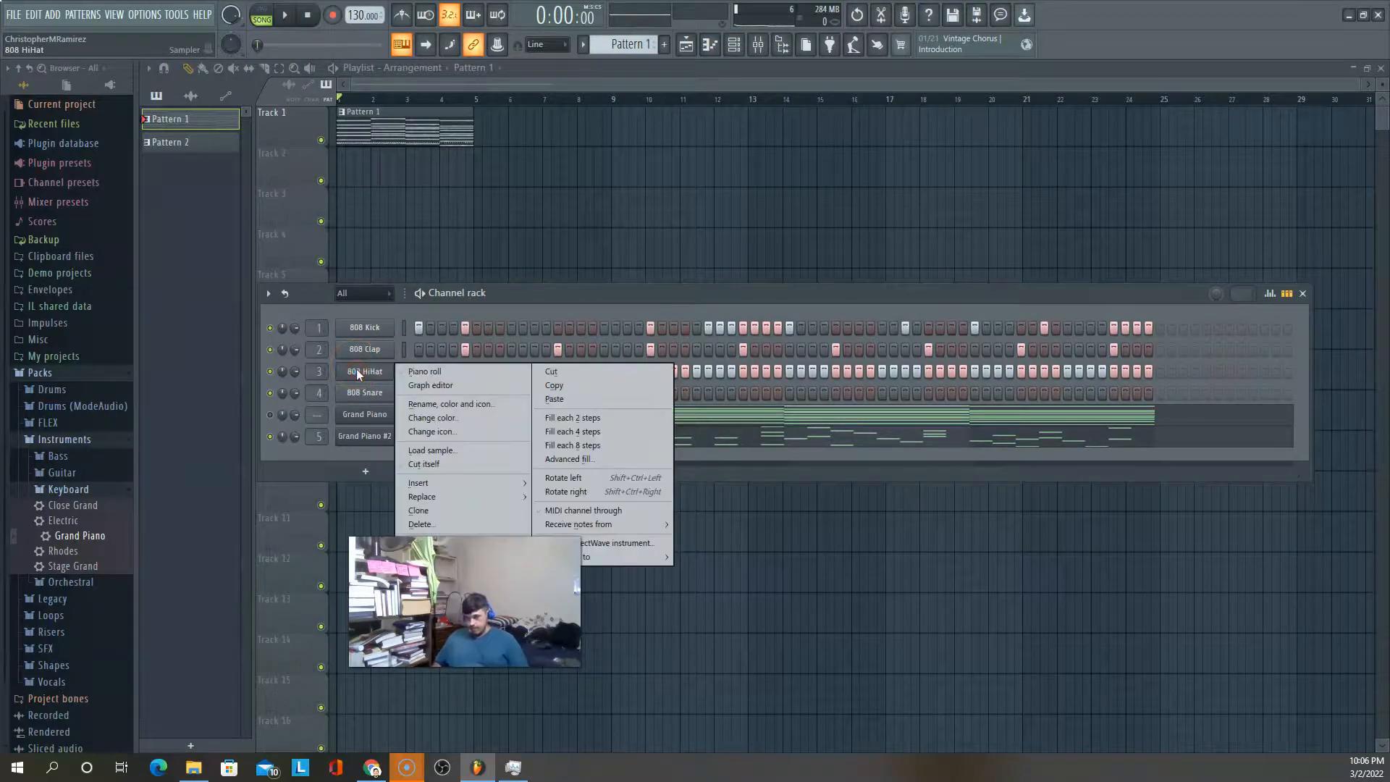
pyautogui.click(556, 372)
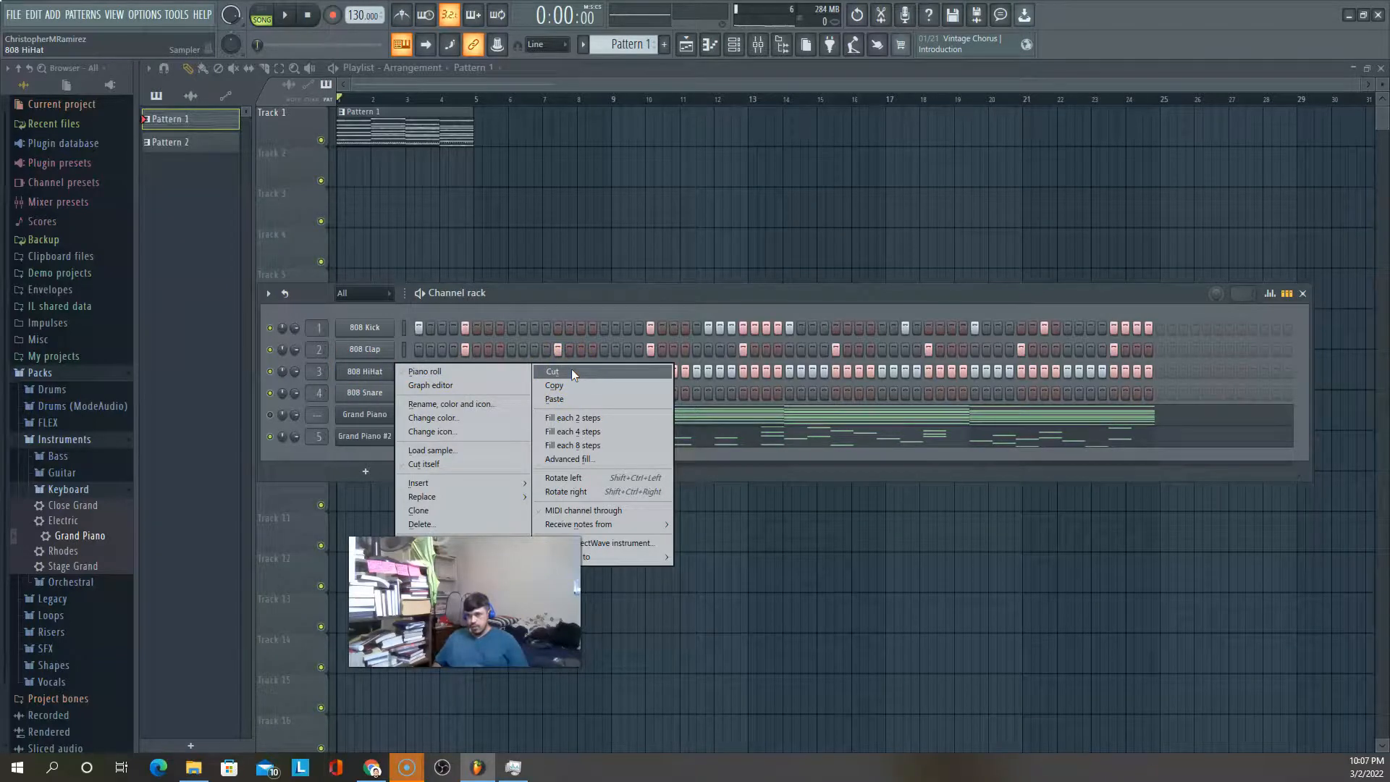
pyautogui.click(571, 371)
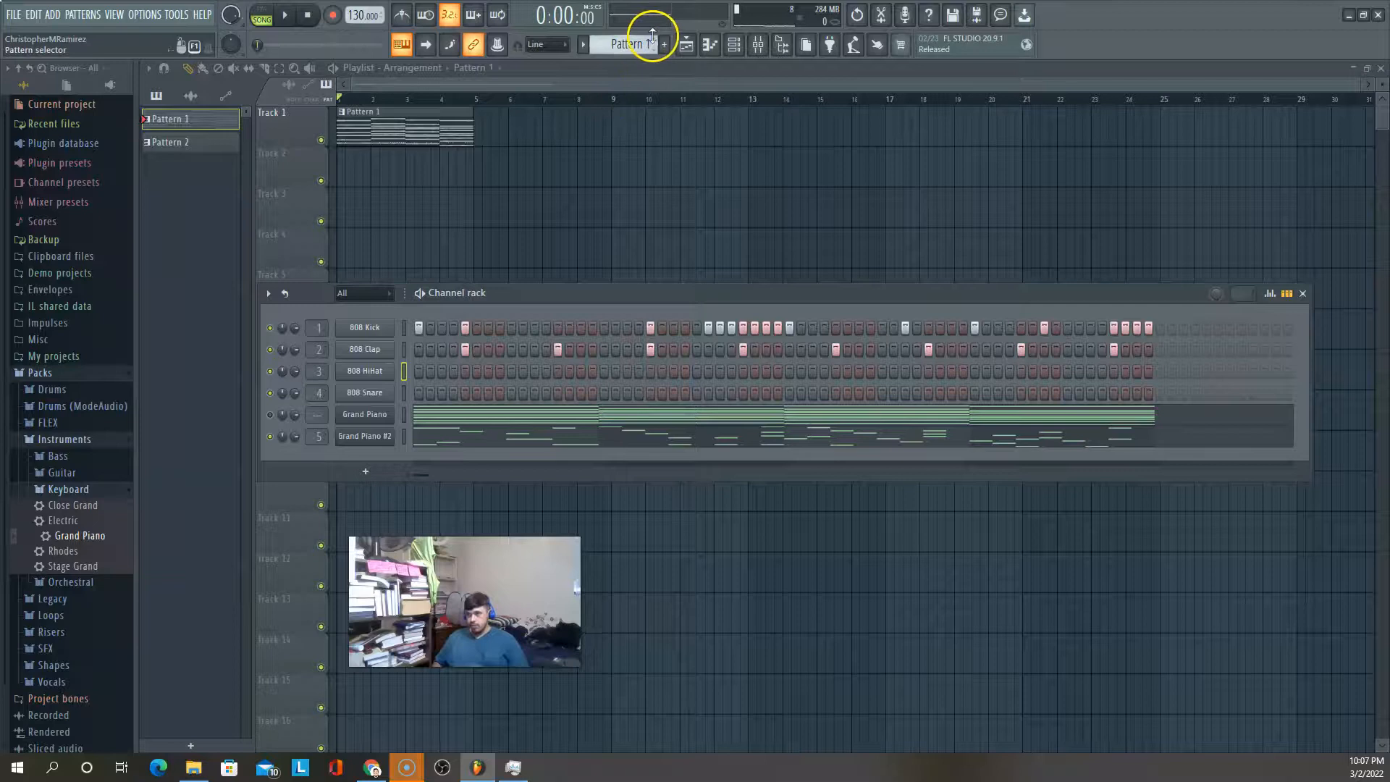
pyautogui.scroll(2, 653, 43)
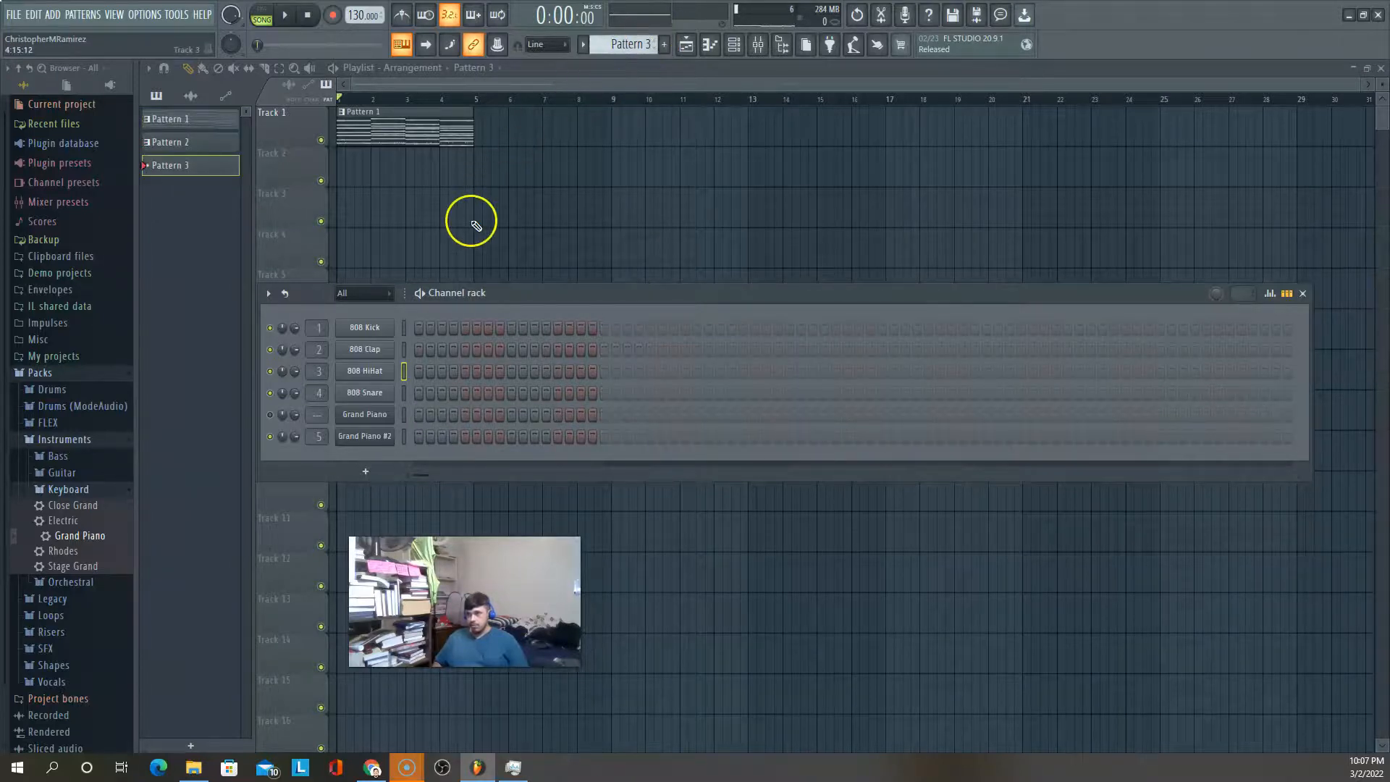
pyautogui.rightClick(354, 371)
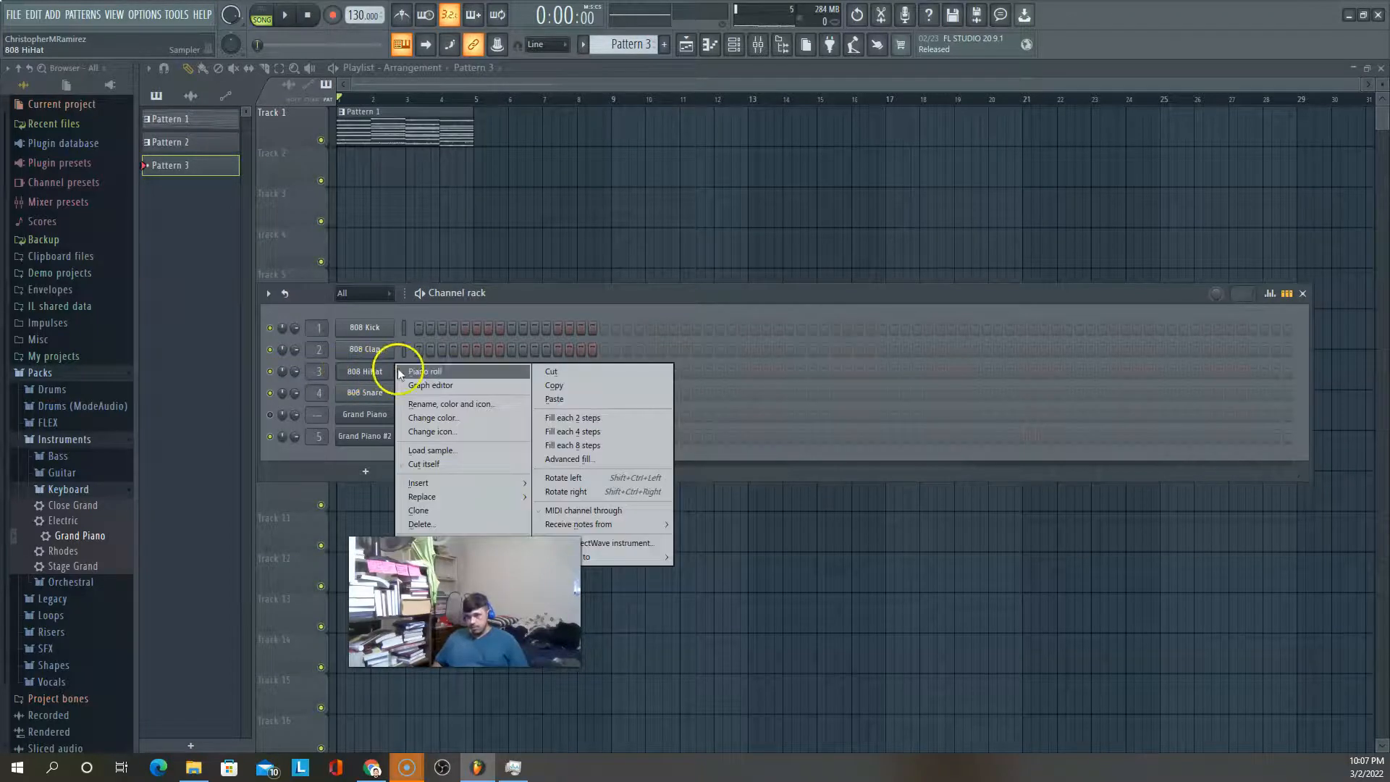
pyautogui.click(571, 401)
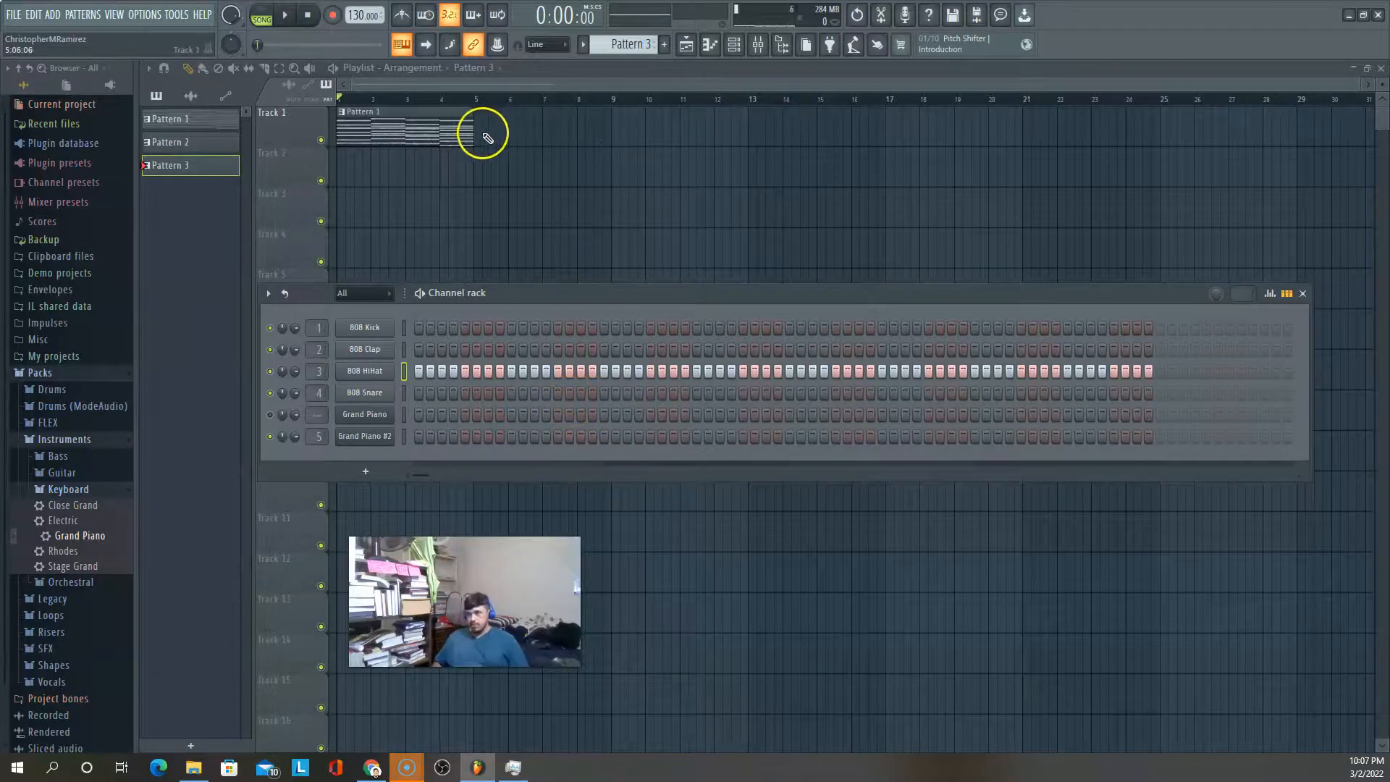
# Cut the 808 Clap steps from Pattern 1 and paste them into the 808 Clap channel of a new Pattern 4
pyautogui.click(168, 119)
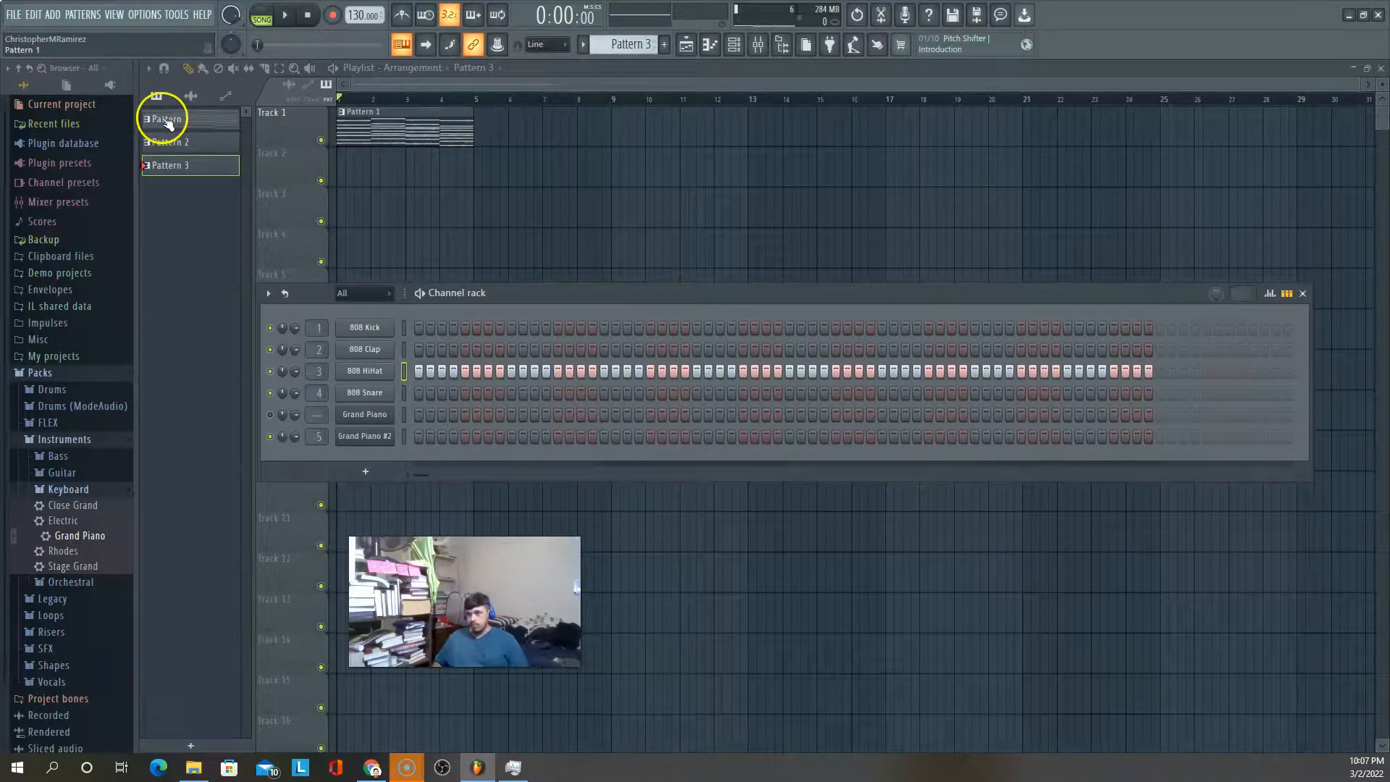
pyautogui.press('F6')
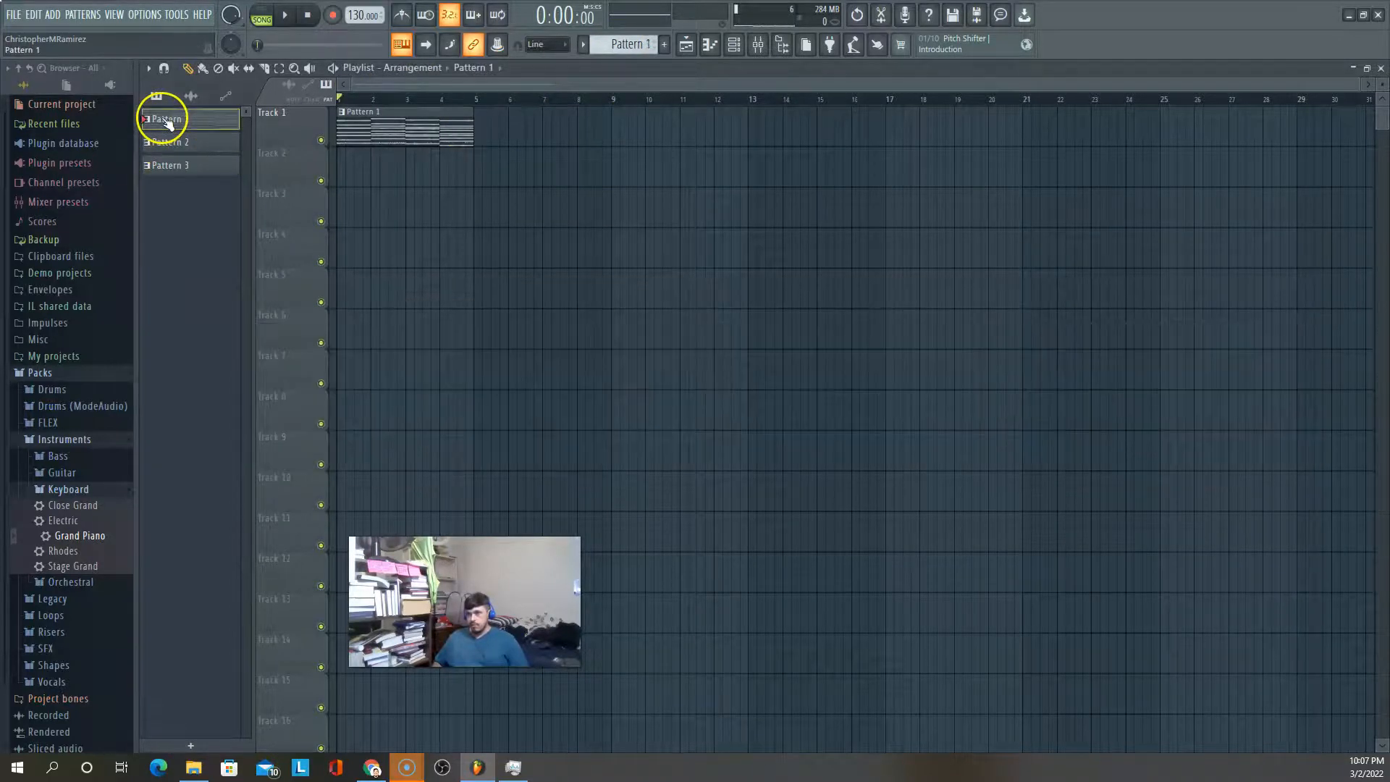
pyautogui.click(736, 45)
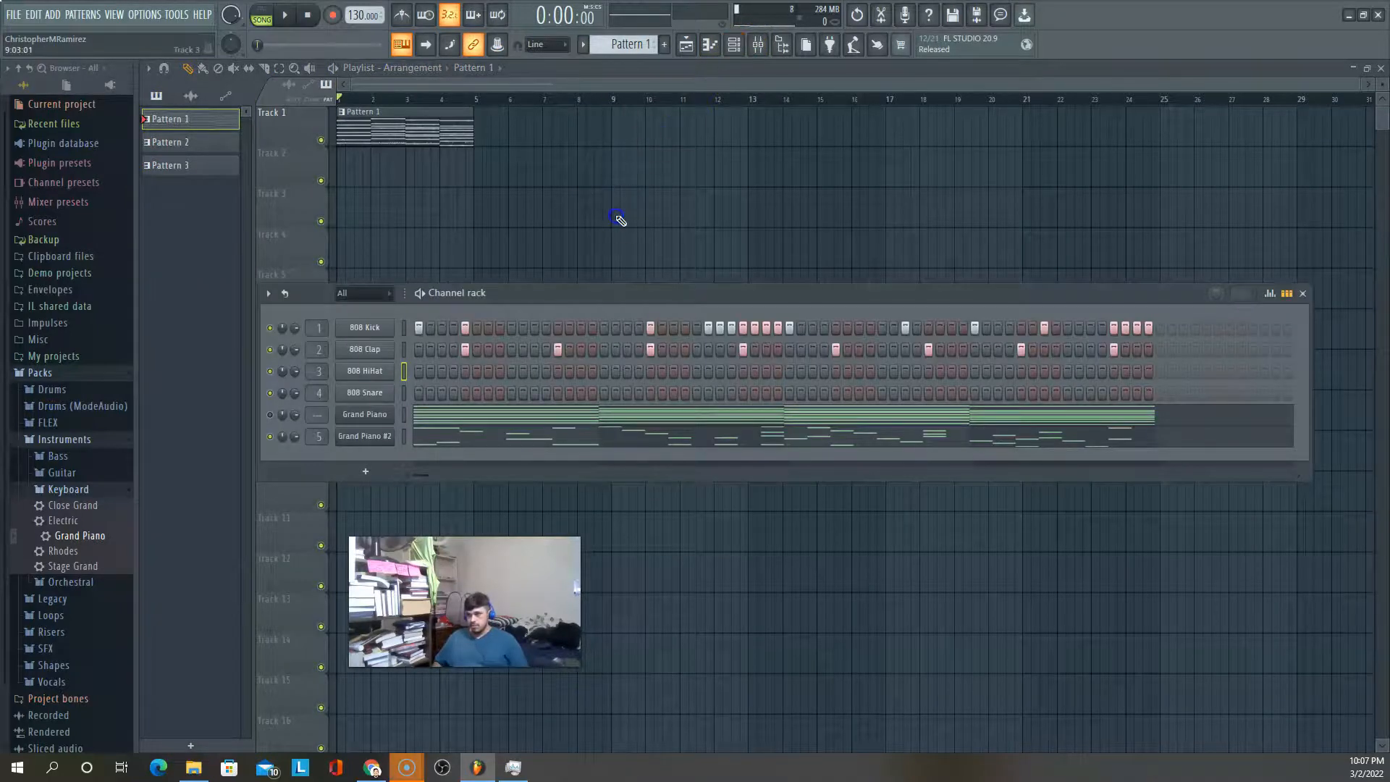
pyautogui.rightClick(365, 352)
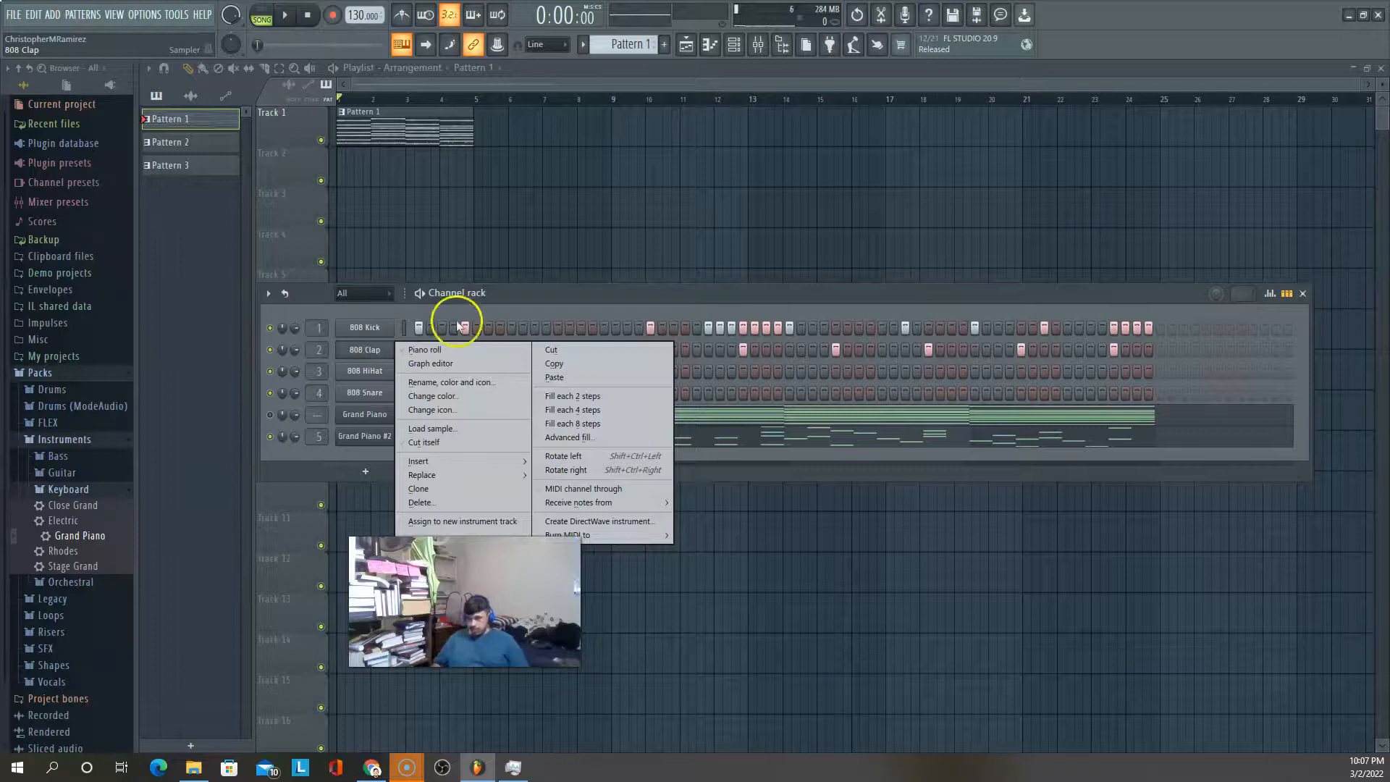
pyautogui.click(562, 345)
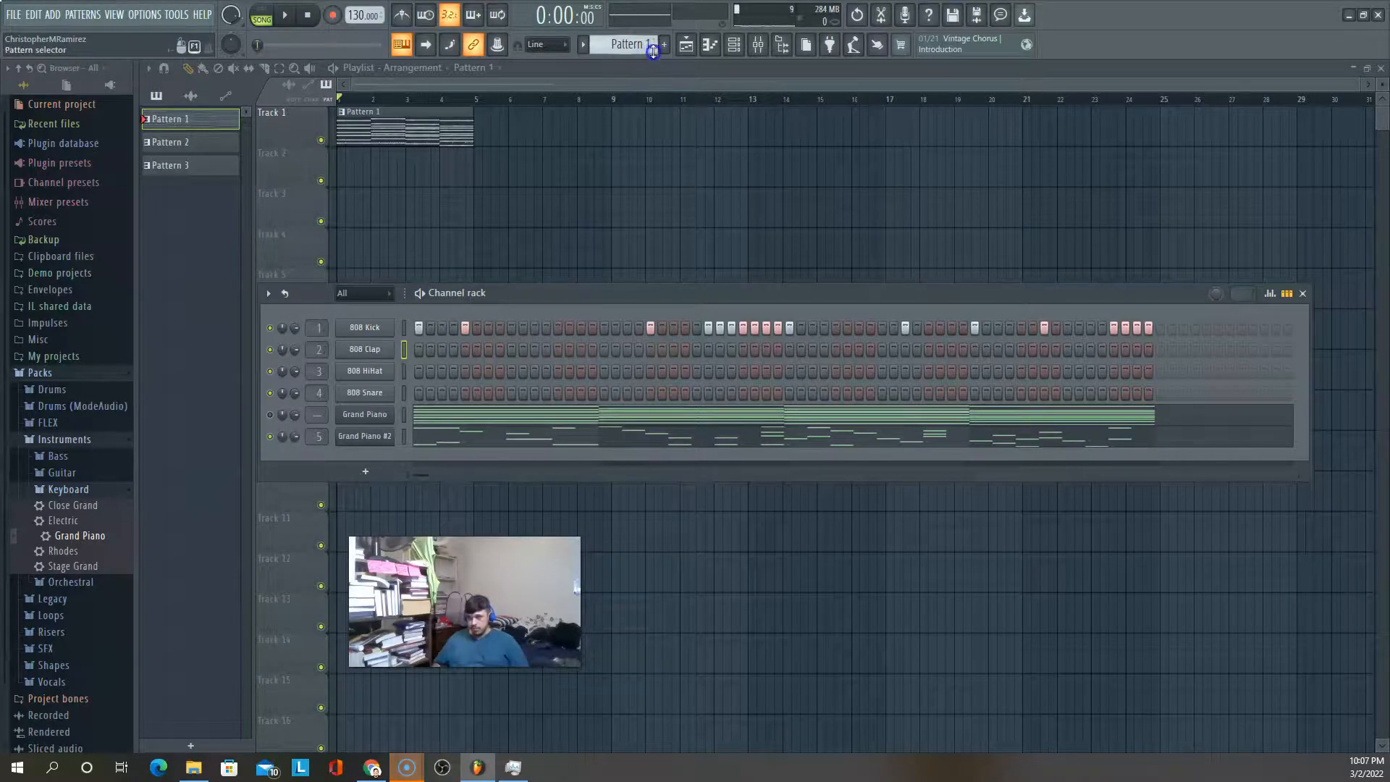
pyautogui.scroll(-1, 654, 41)
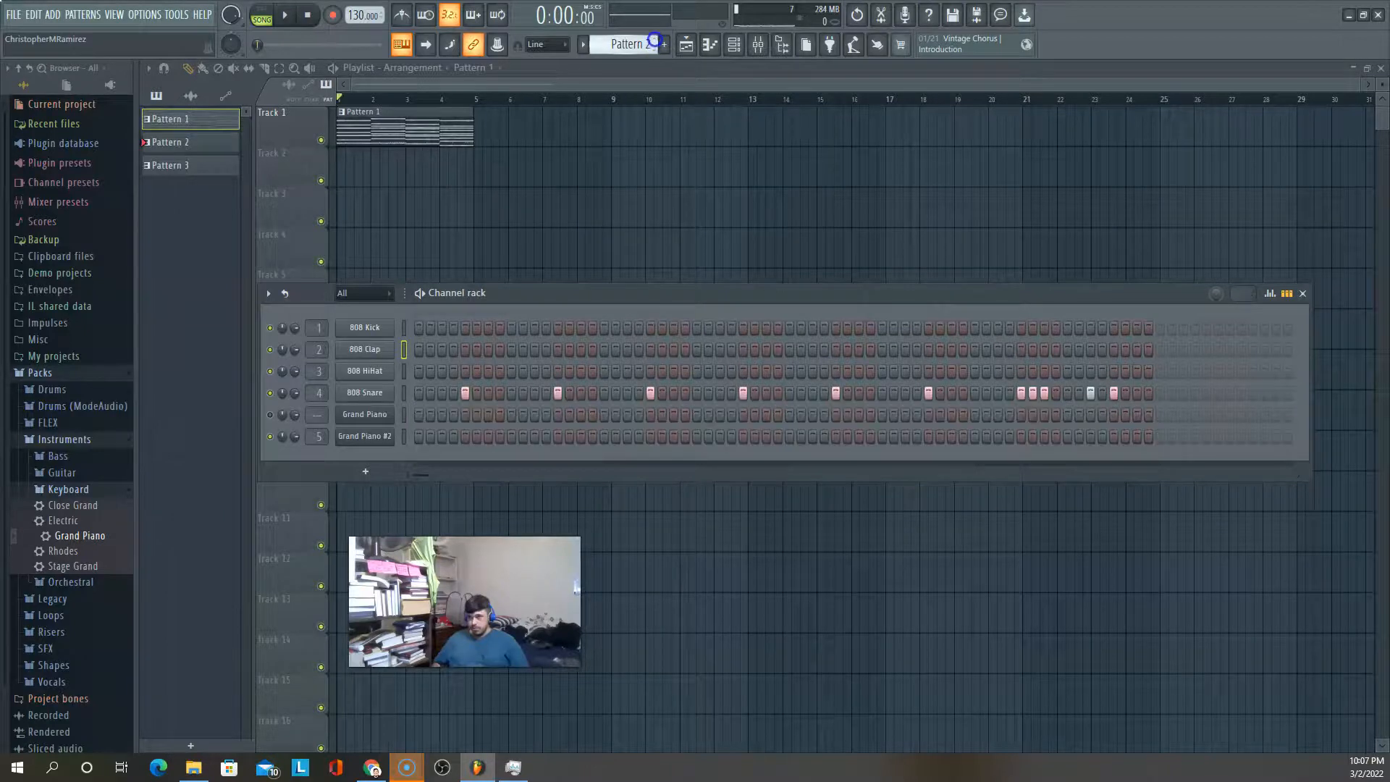
pyautogui.scroll(-1, 654, 37)
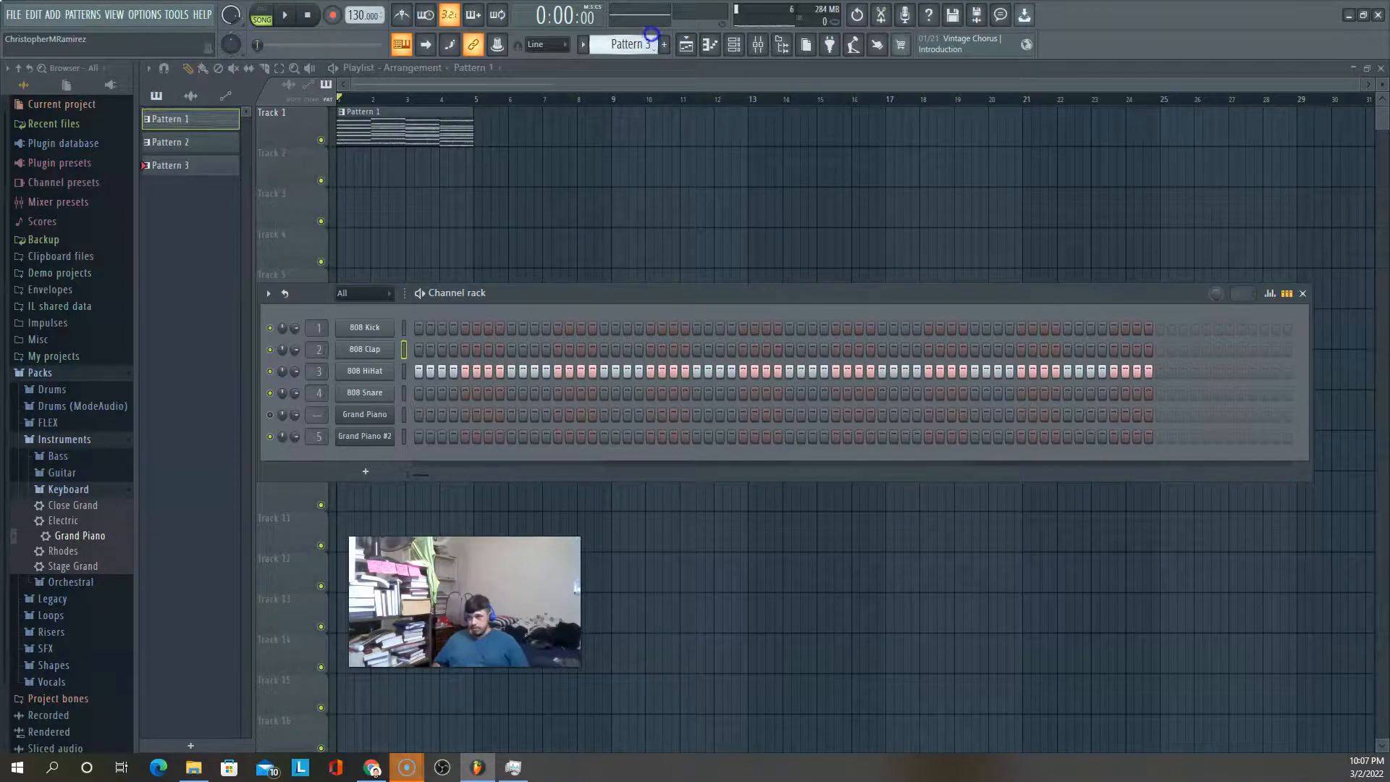
pyautogui.scroll(-1, 651, 36)
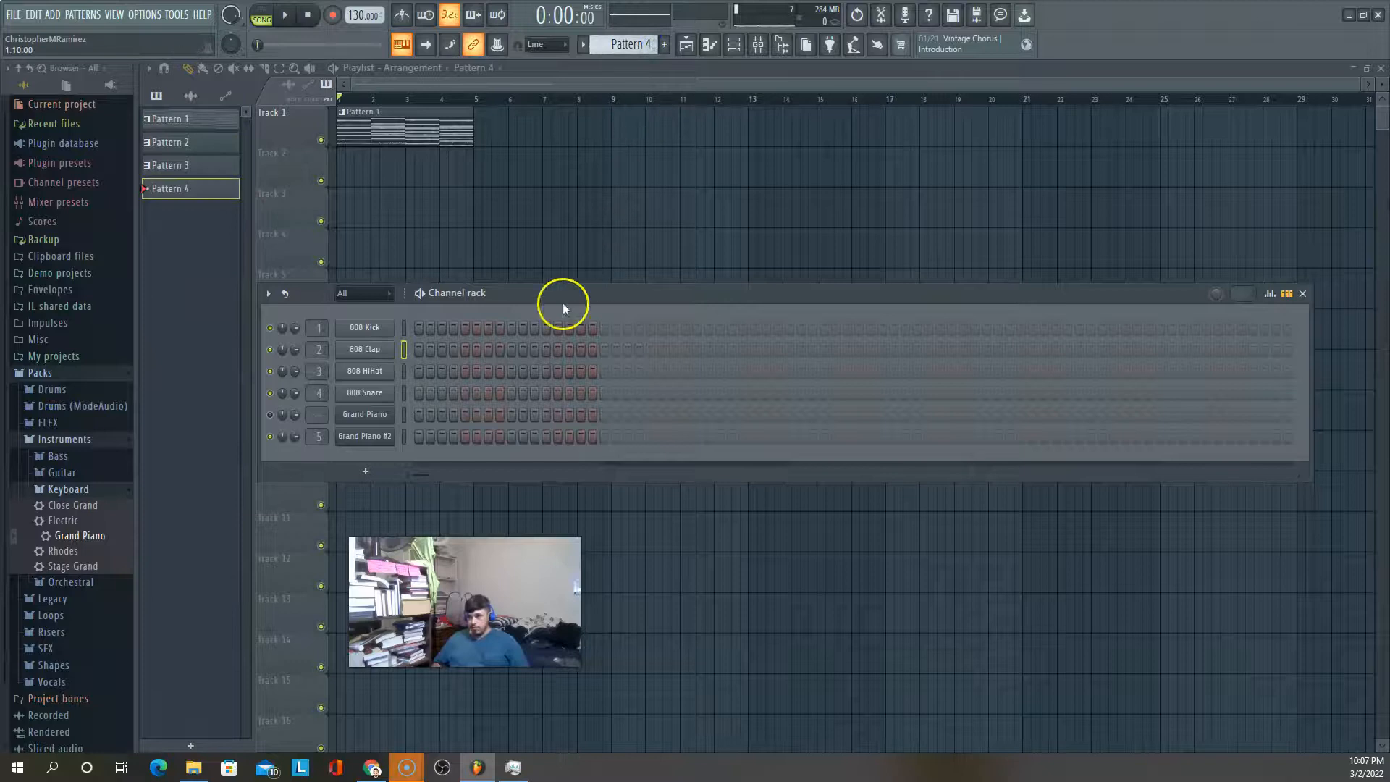
pyautogui.rightClick(360, 351)
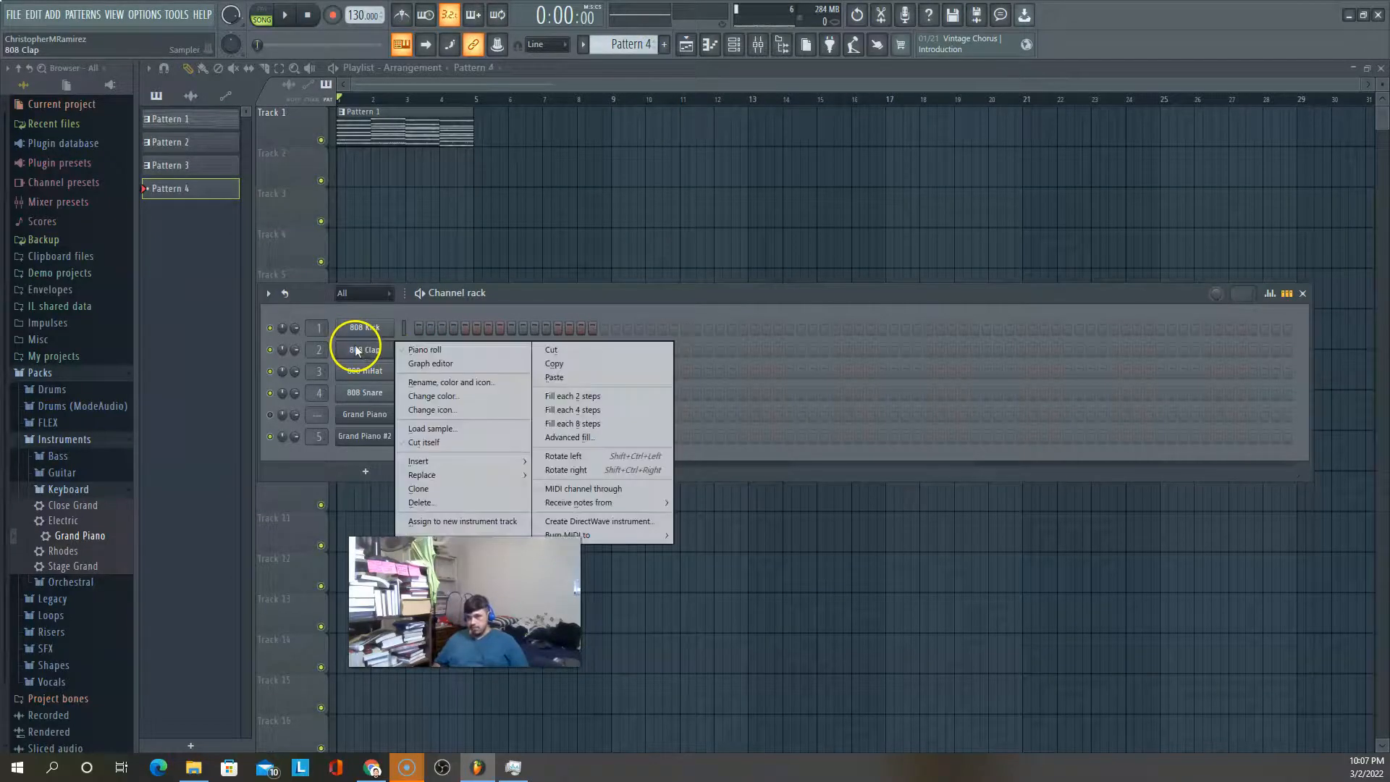
pyautogui.click(568, 380)
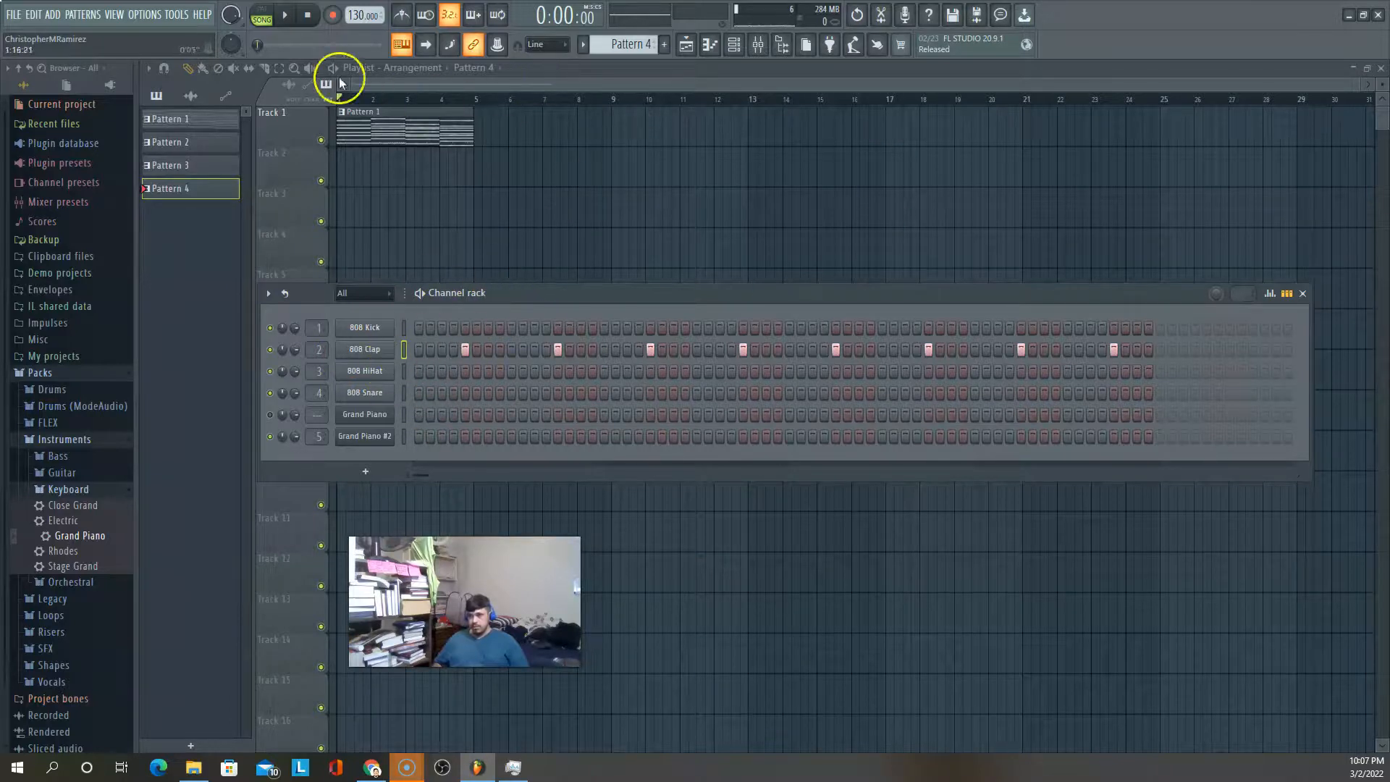
# Cut the 808 Kick steps from Pattern 1 and paste them into the 808 Kick channel of a new Pattern 5
pyautogui.click(186, 118)
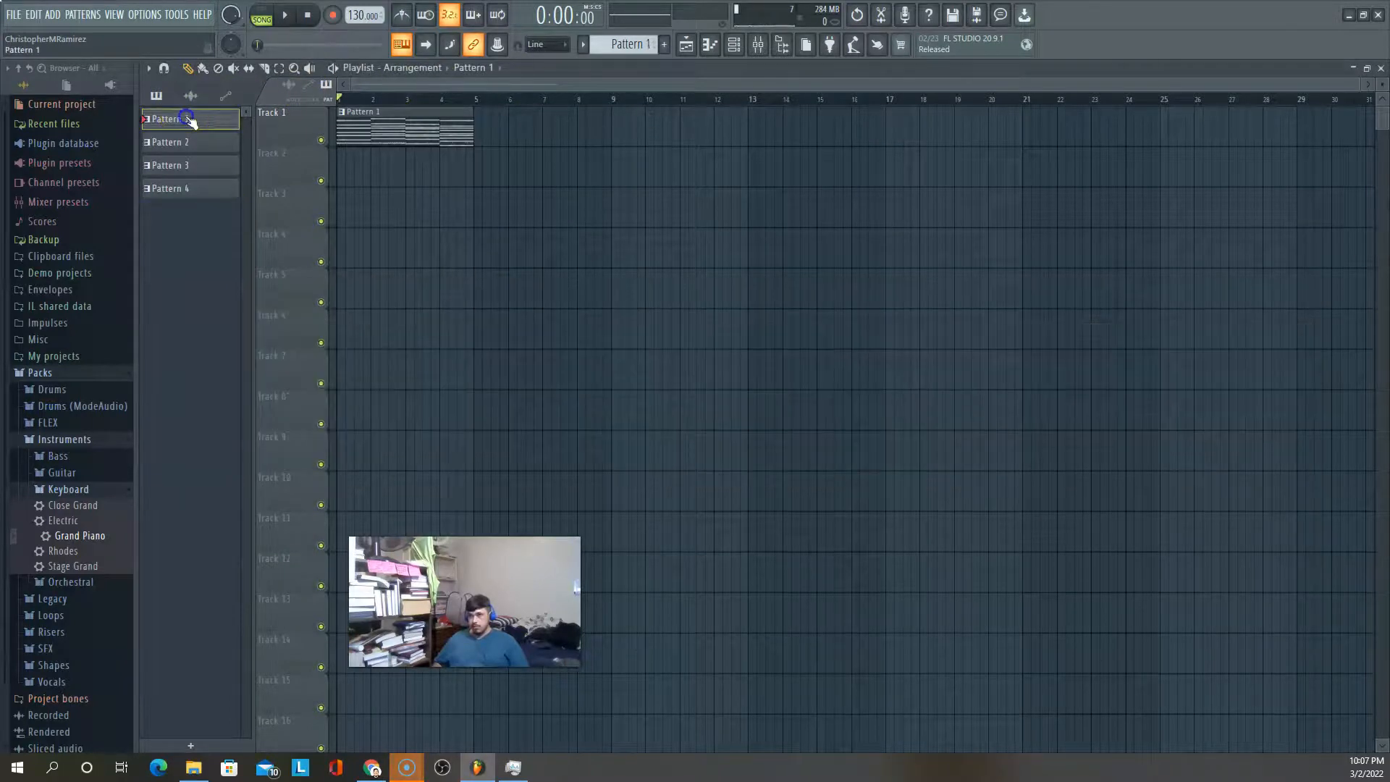
pyautogui.click(735, 45)
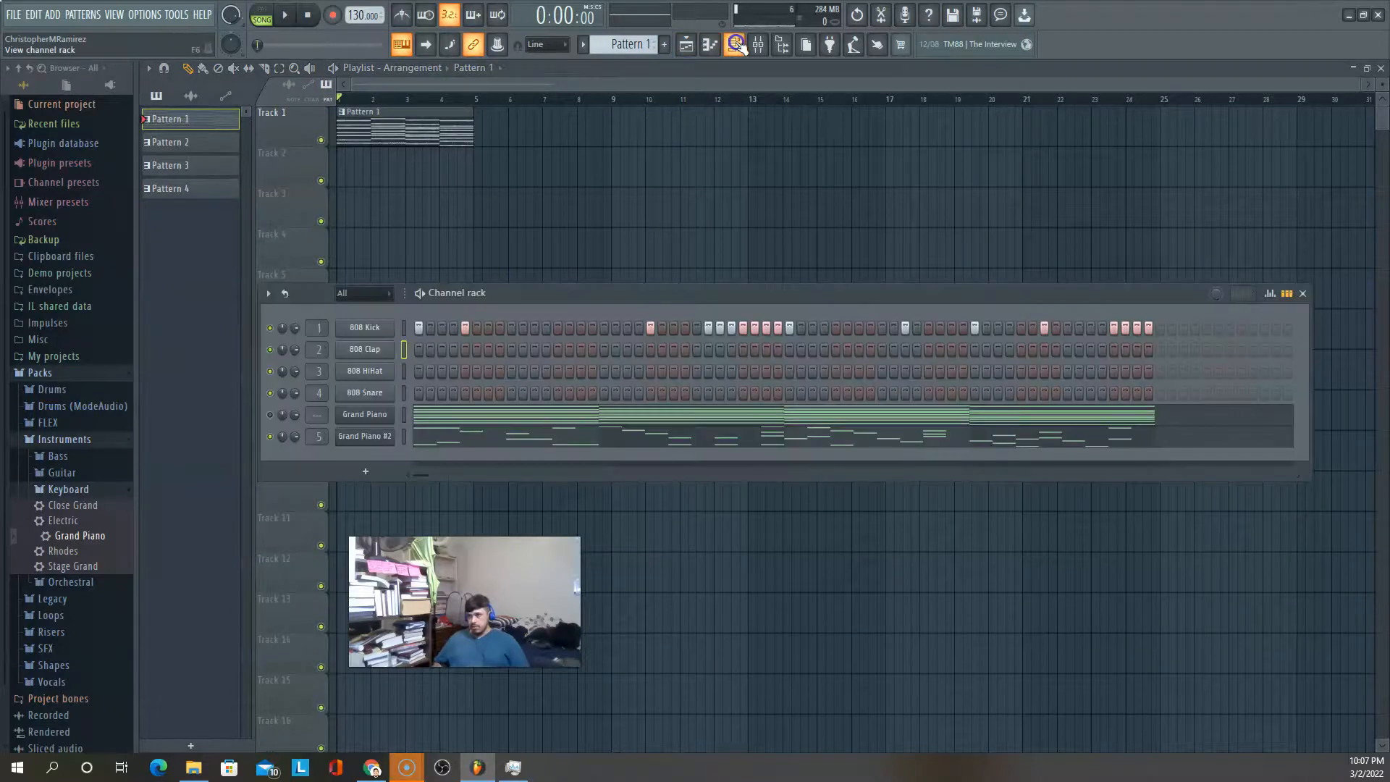
pyautogui.rightClick(362, 327)
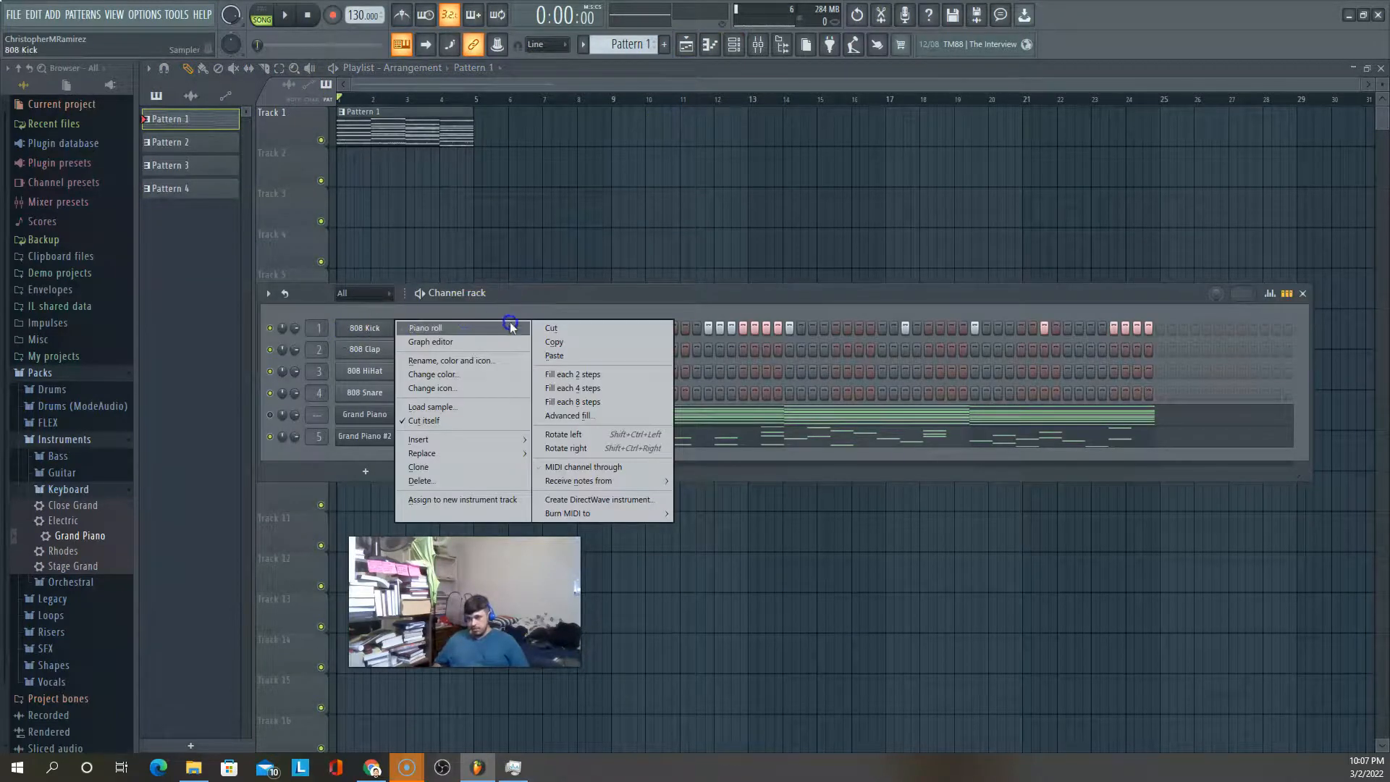
pyautogui.click(562, 328)
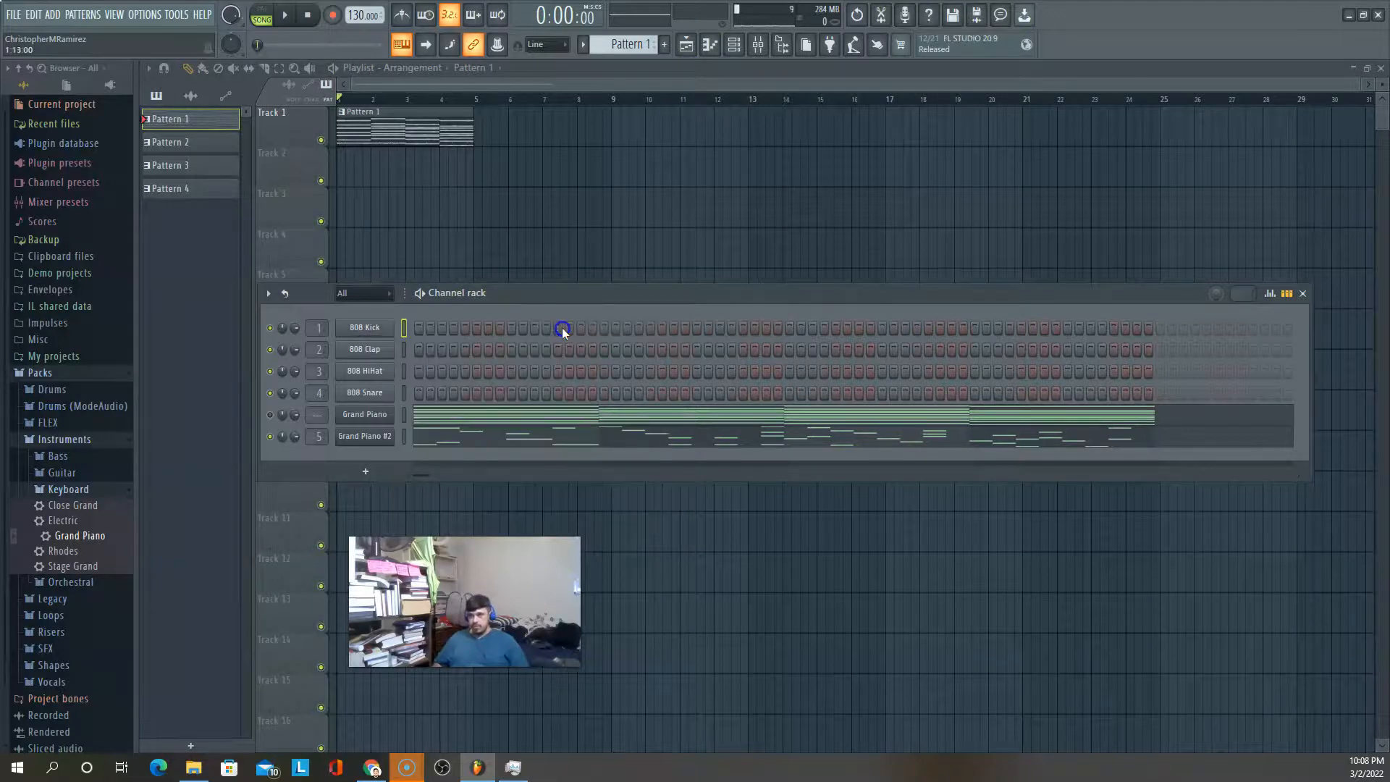
pyautogui.click(239, 114)
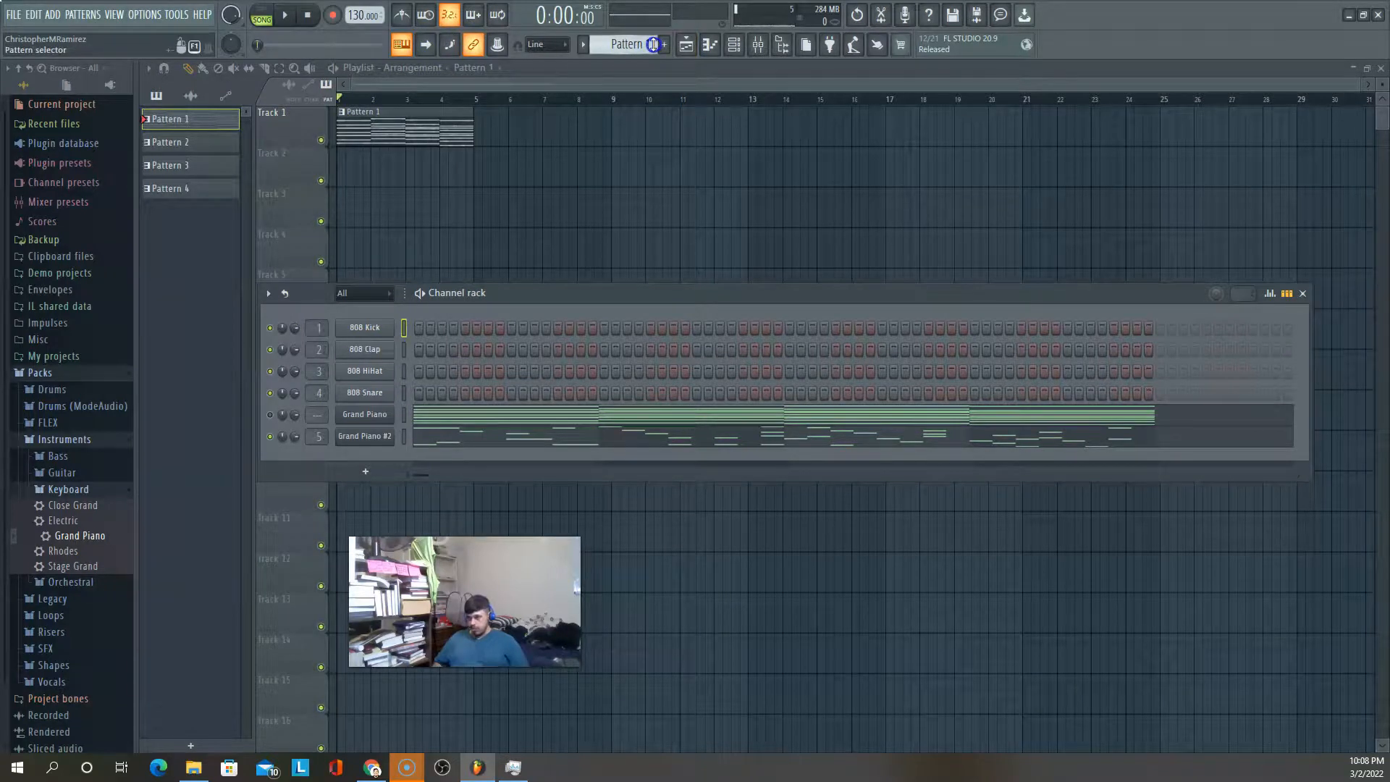
pyautogui.moveTo(653, 45); pyautogui.dragTo(658, 27)
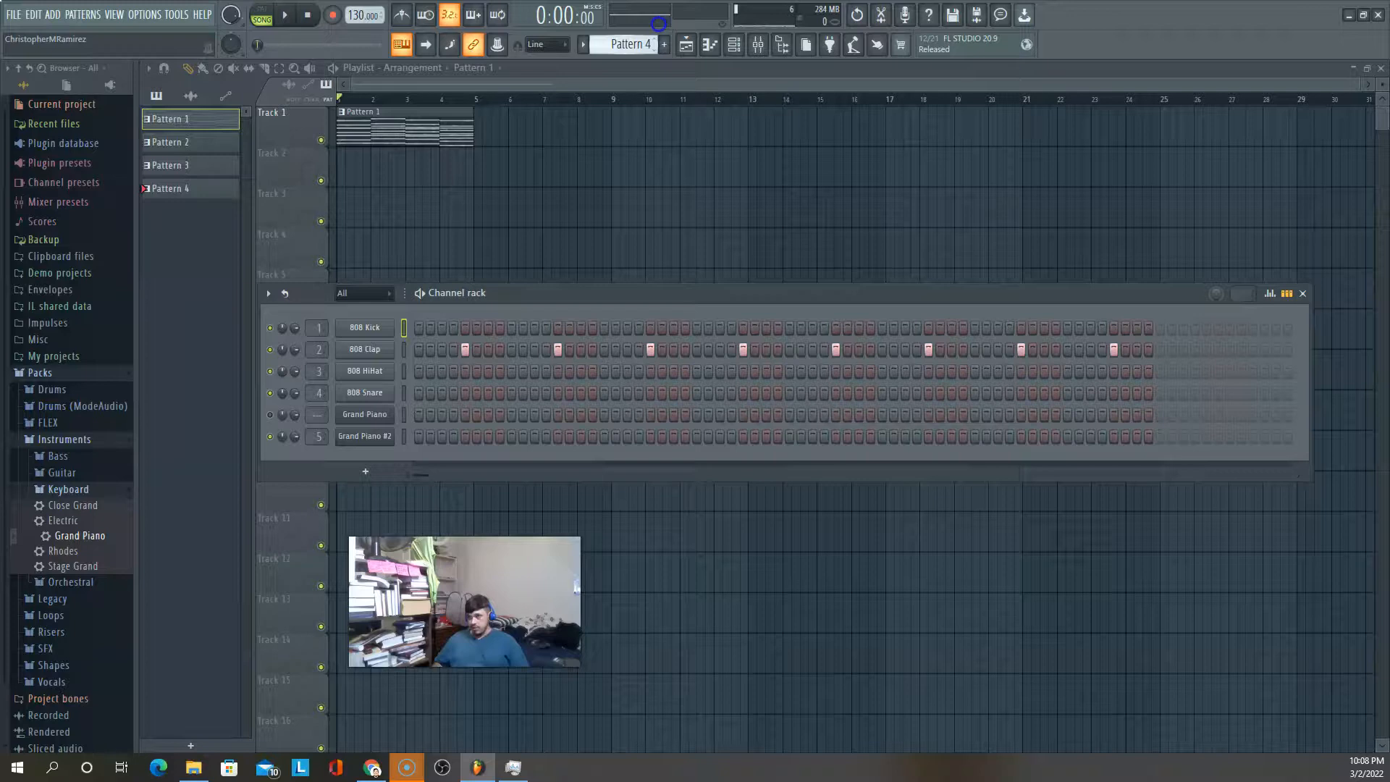
pyautogui.moveTo(659, 24); pyautogui.dragTo(658, 756)
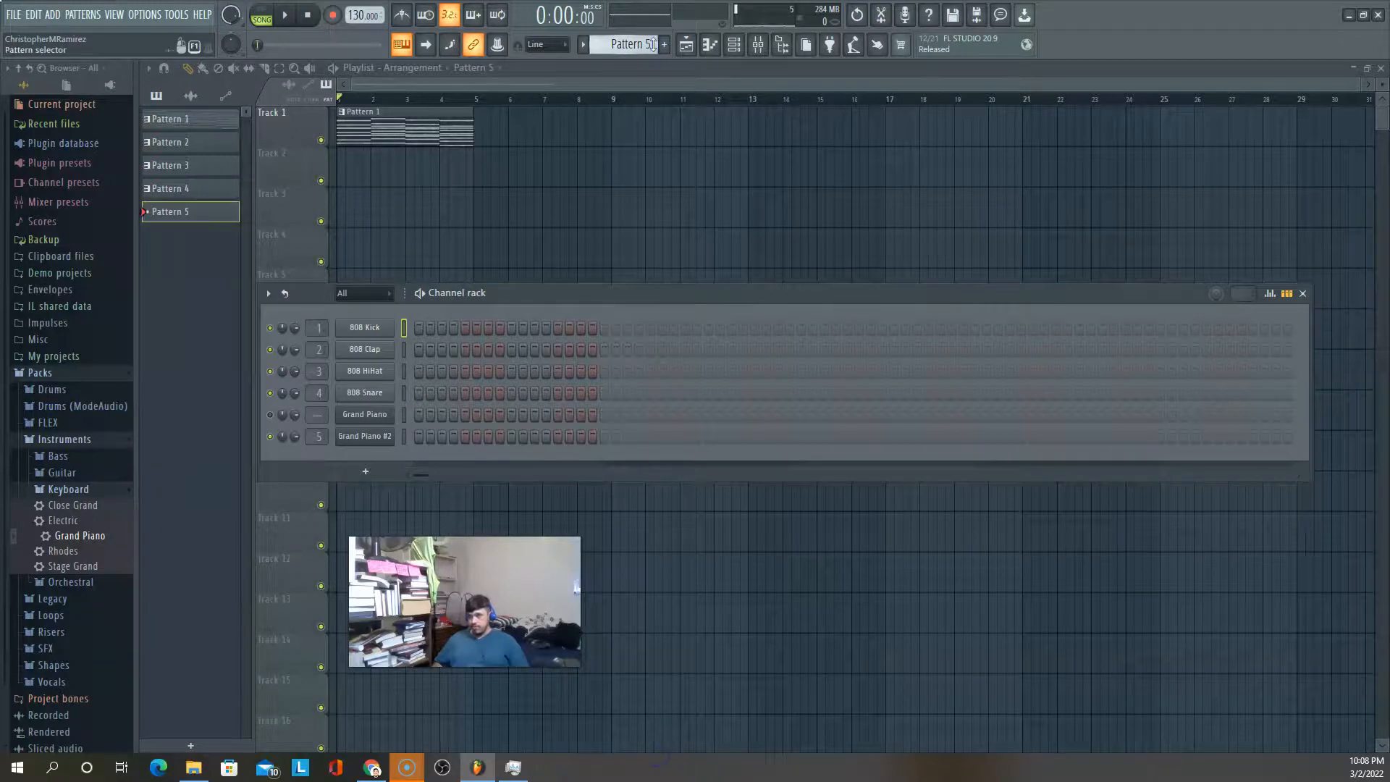
pyautogui.rightClick(359, 331)
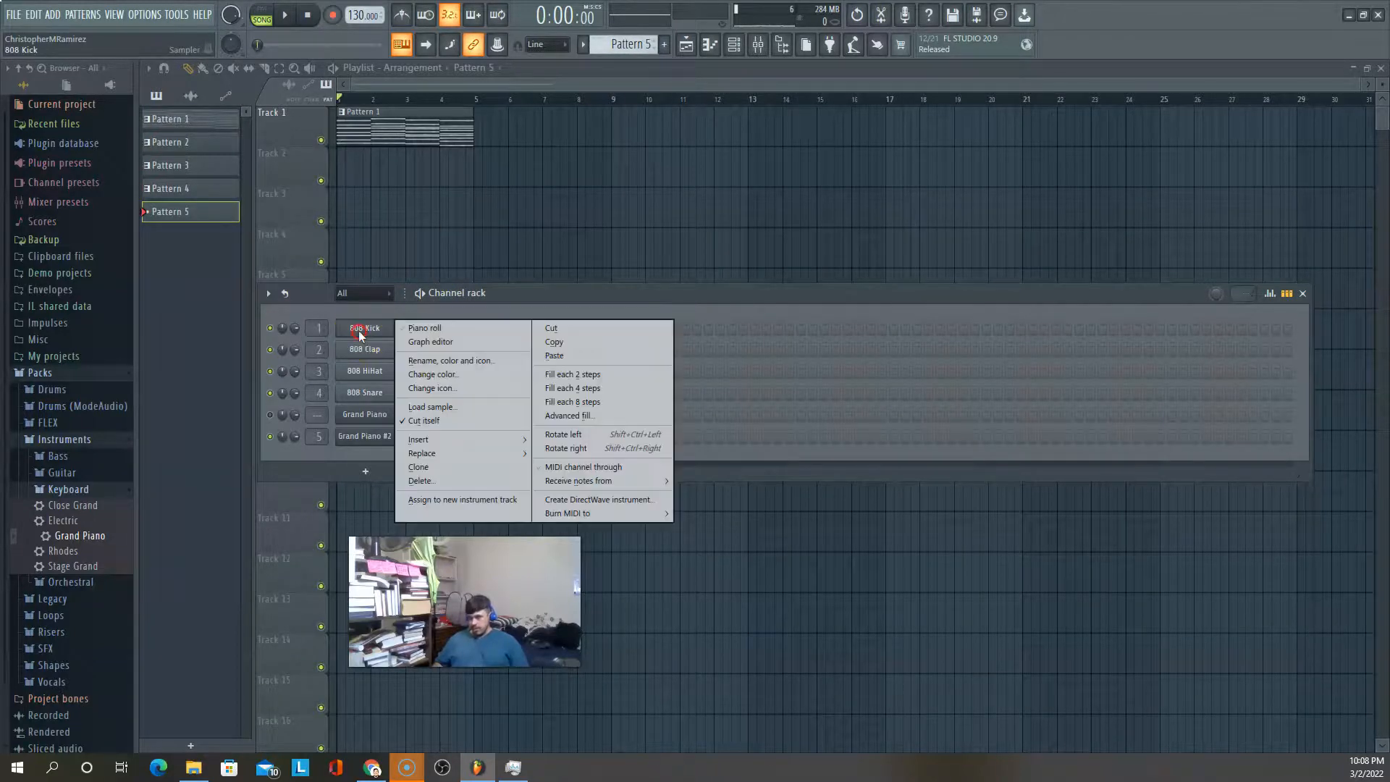
pyautogui.click(592, 356)
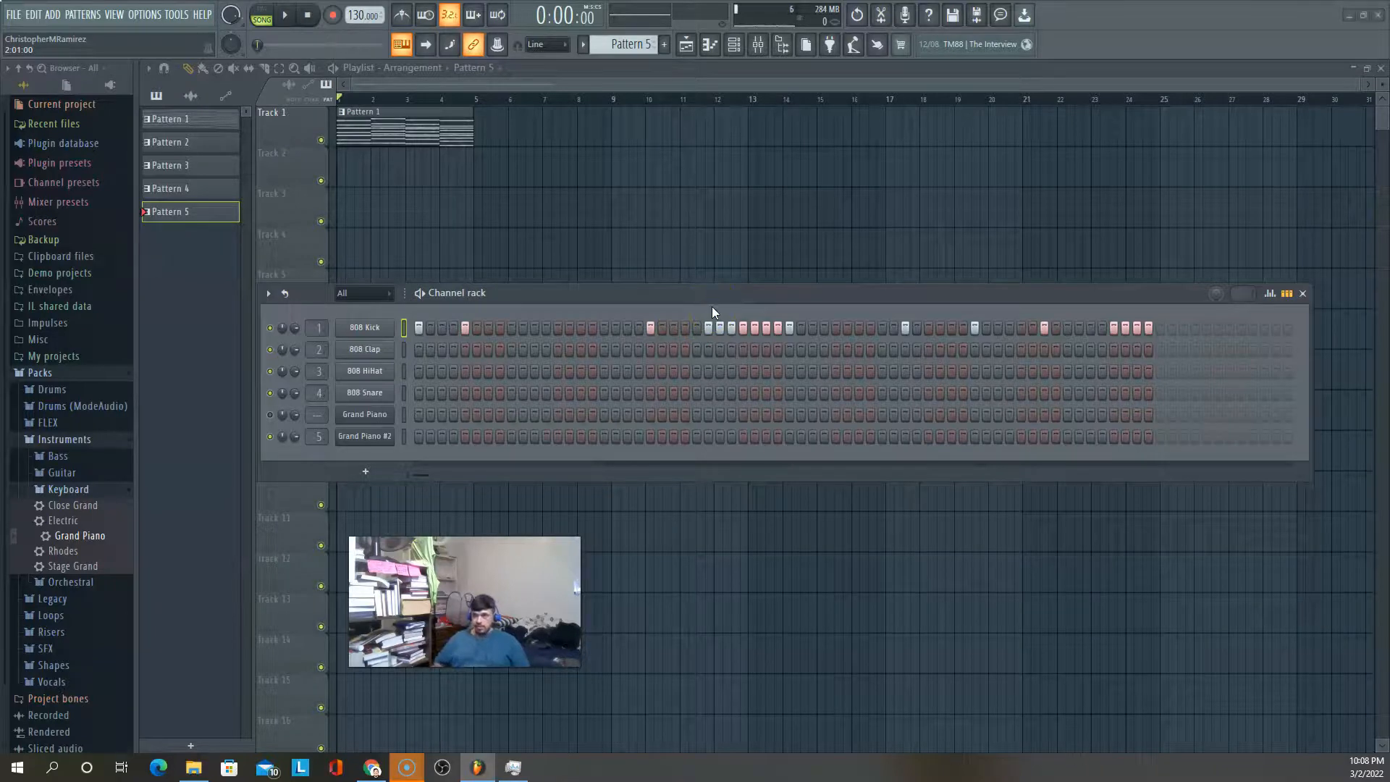
# Save the project as "new beat 2" in the New Beat 2 folder on the Desktop
pyautogui.hotkey('ctrl', 's')
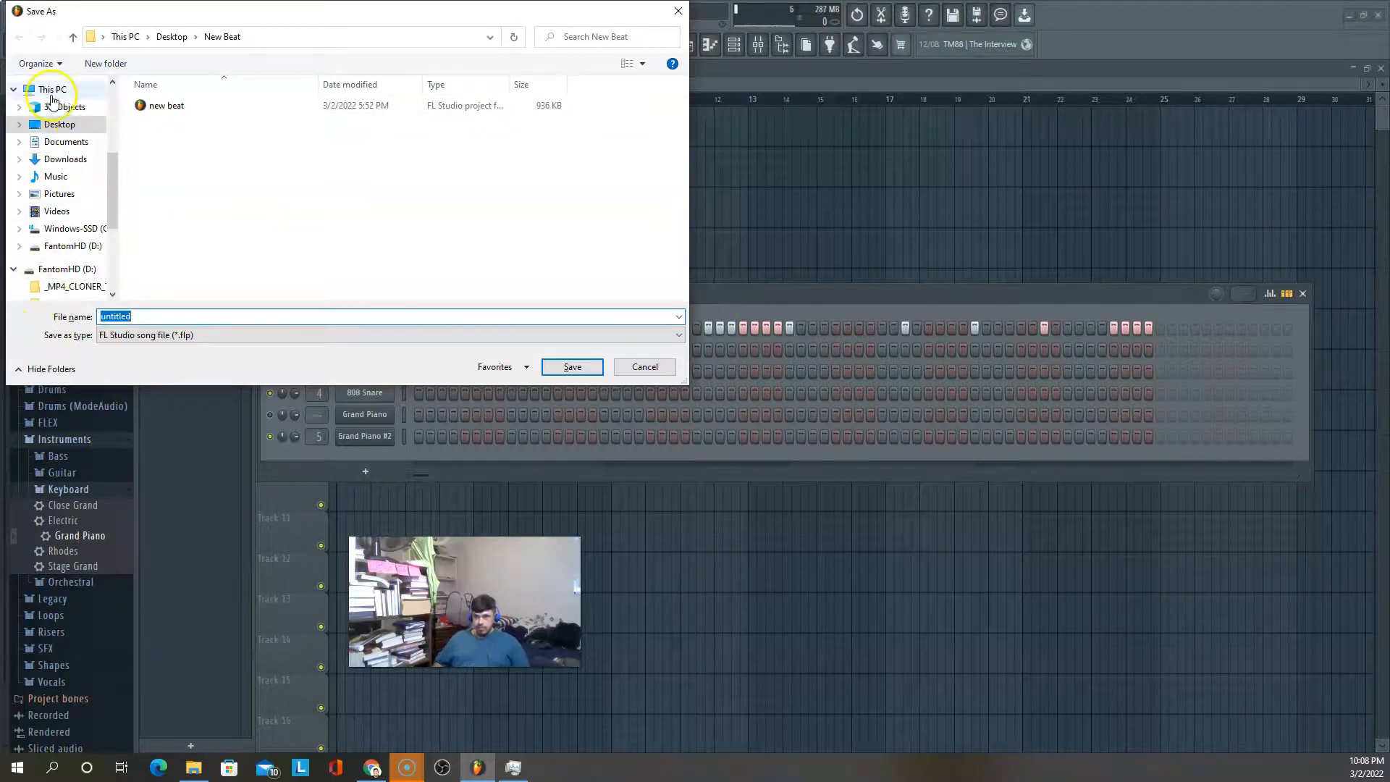
pyautogui.click(45, 131)
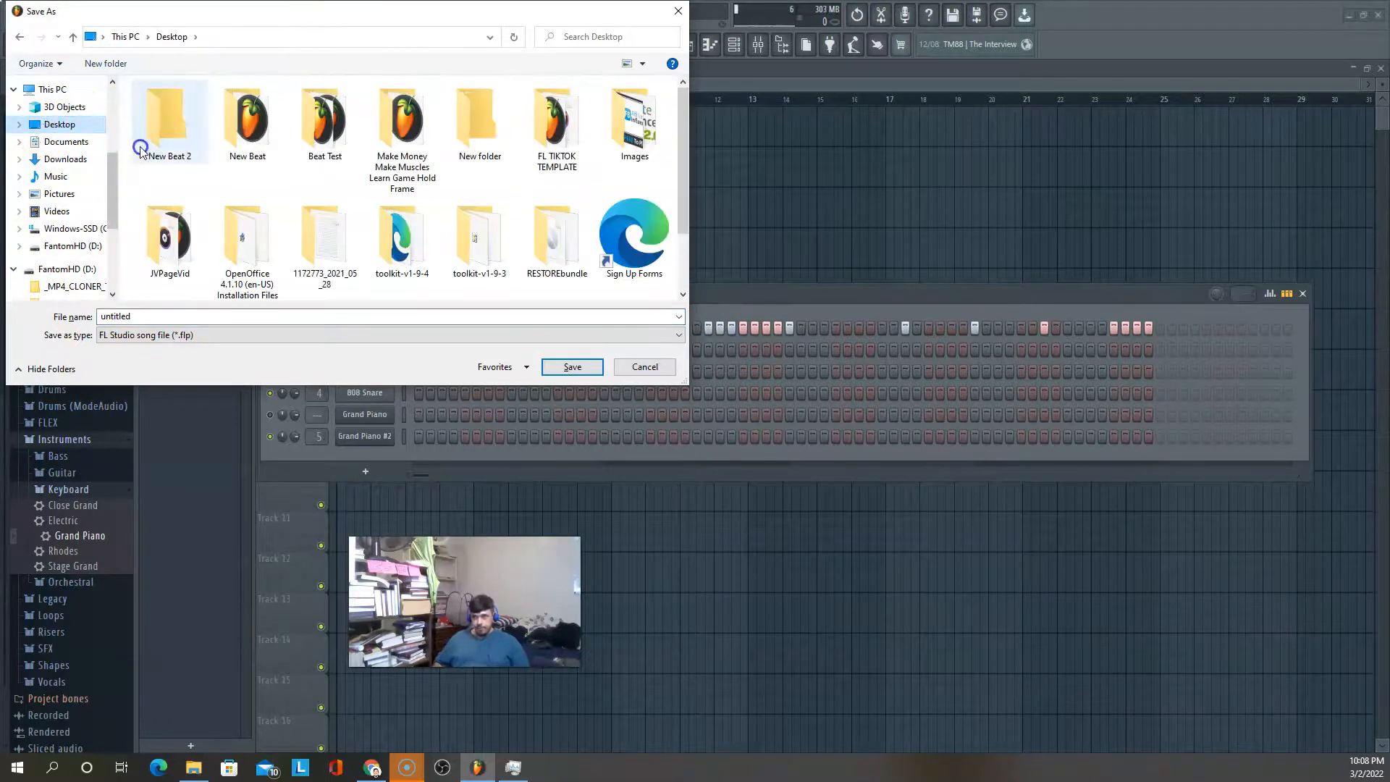
pyautogui.doubleClick(167, 125)
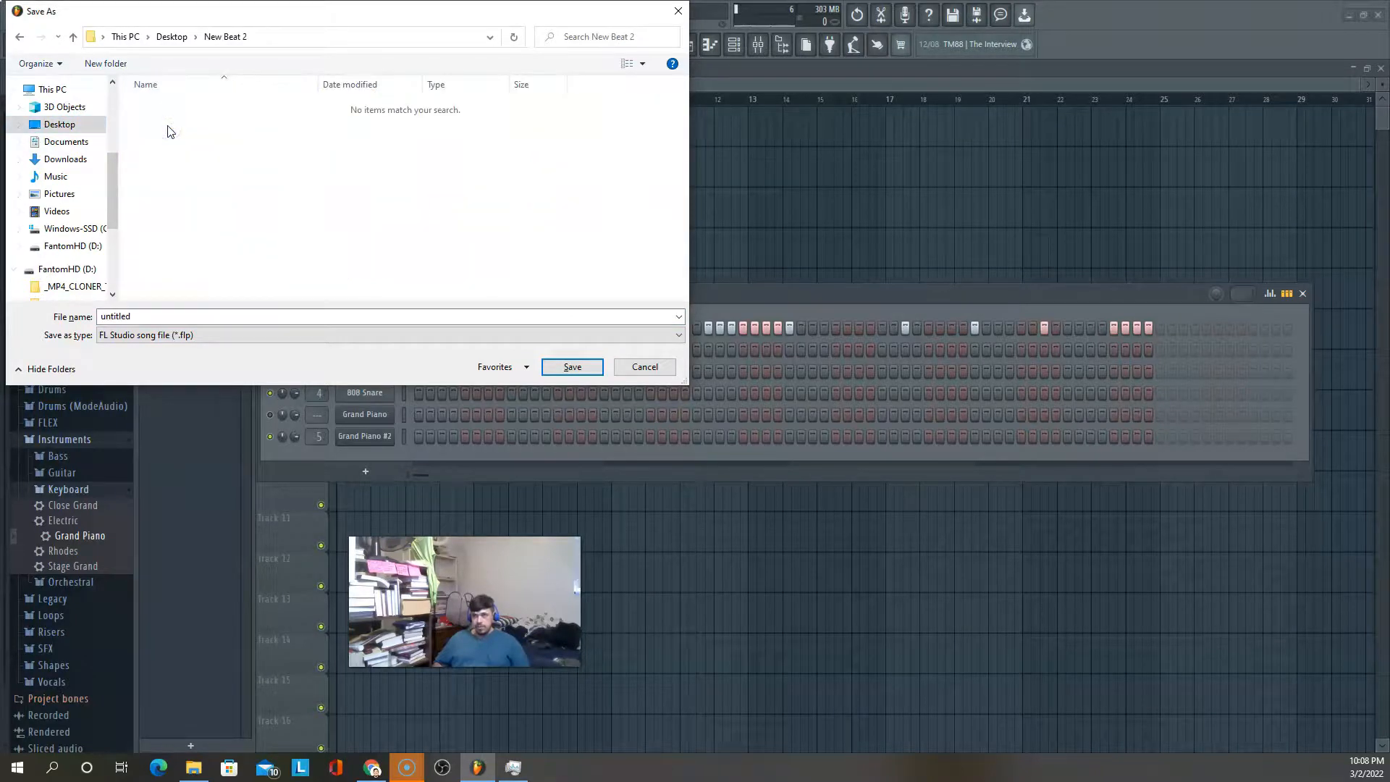
pyautogui.doubleClick(208, 317)
pyautogui.write('new beat 2')
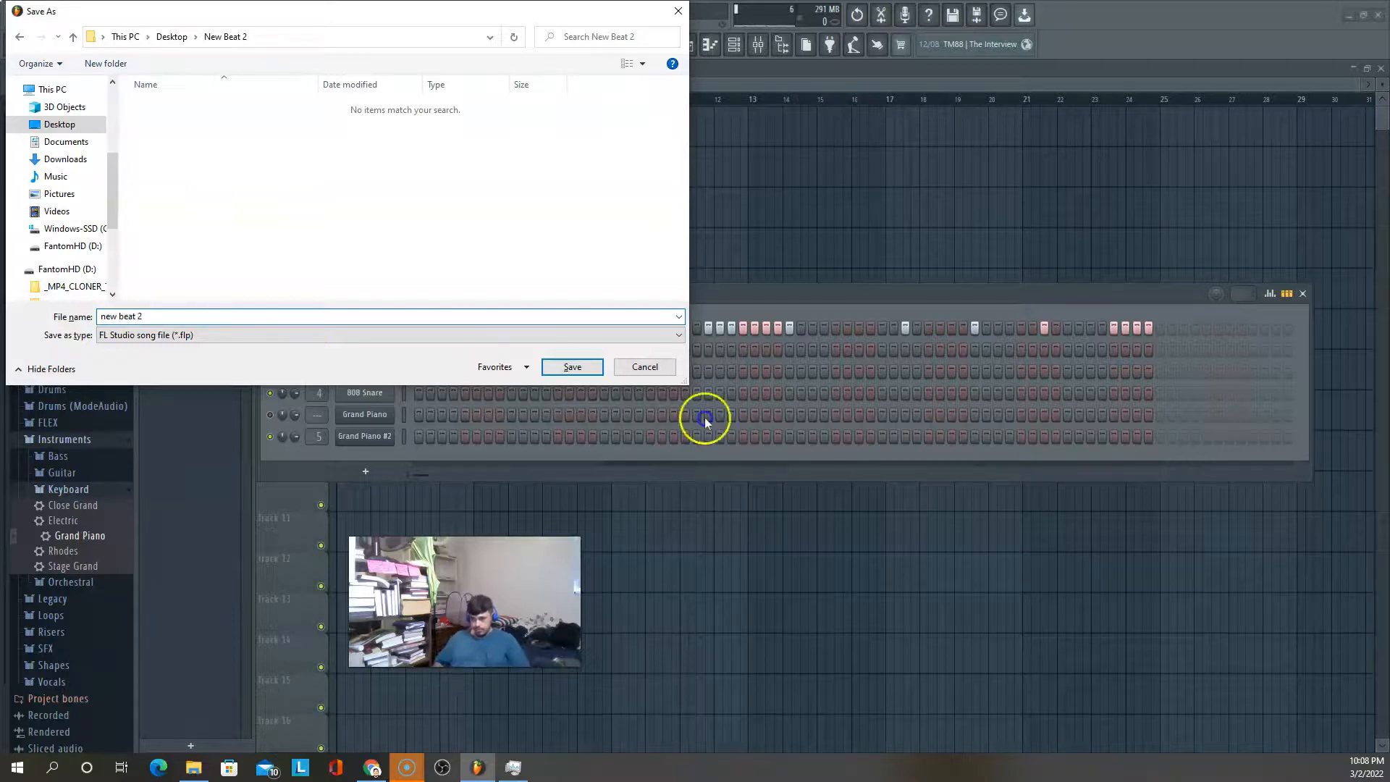
pyautogui.click(573, 367)
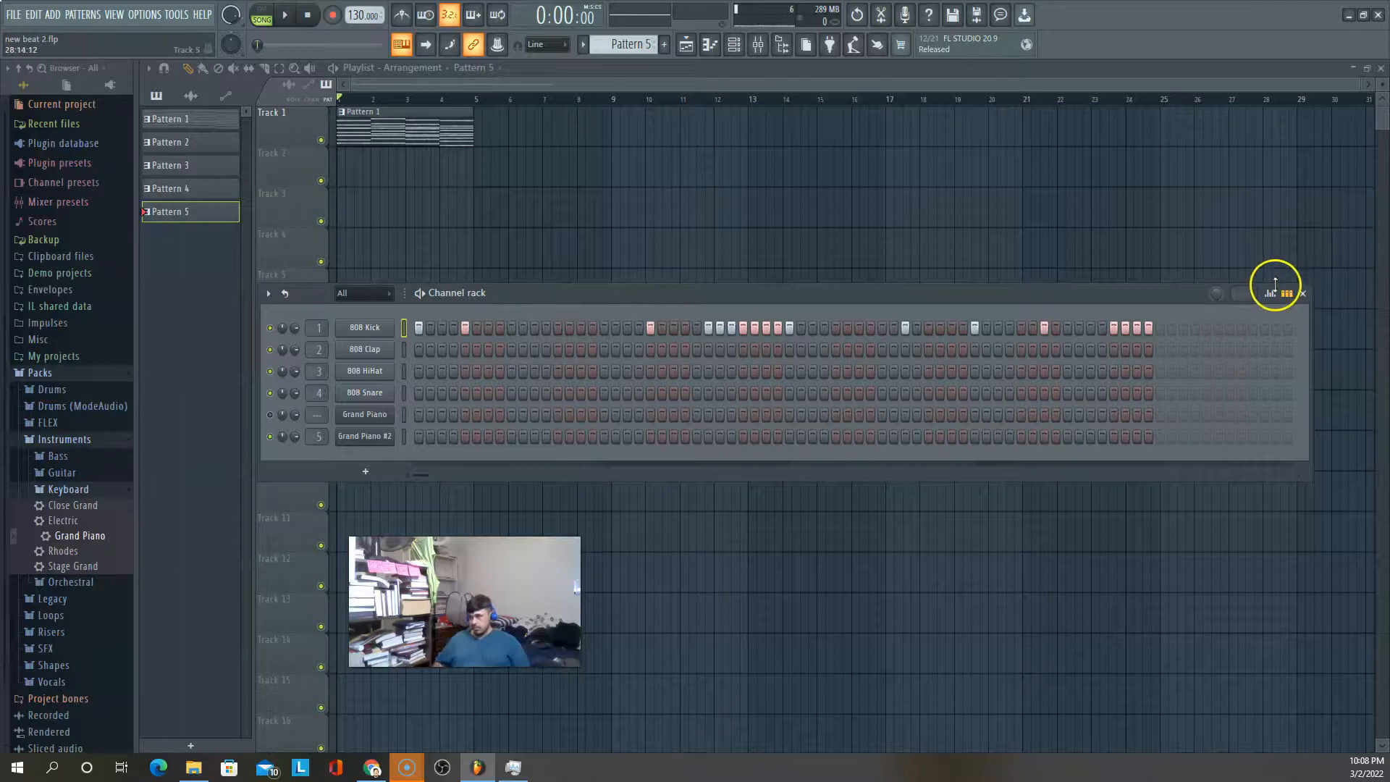
# Close the channel rack and place Patterns 2, 3, 4 and 5 at bar 1 on Tracks 2 to 5 of the playlist
pyautogui.click(1302, 294)
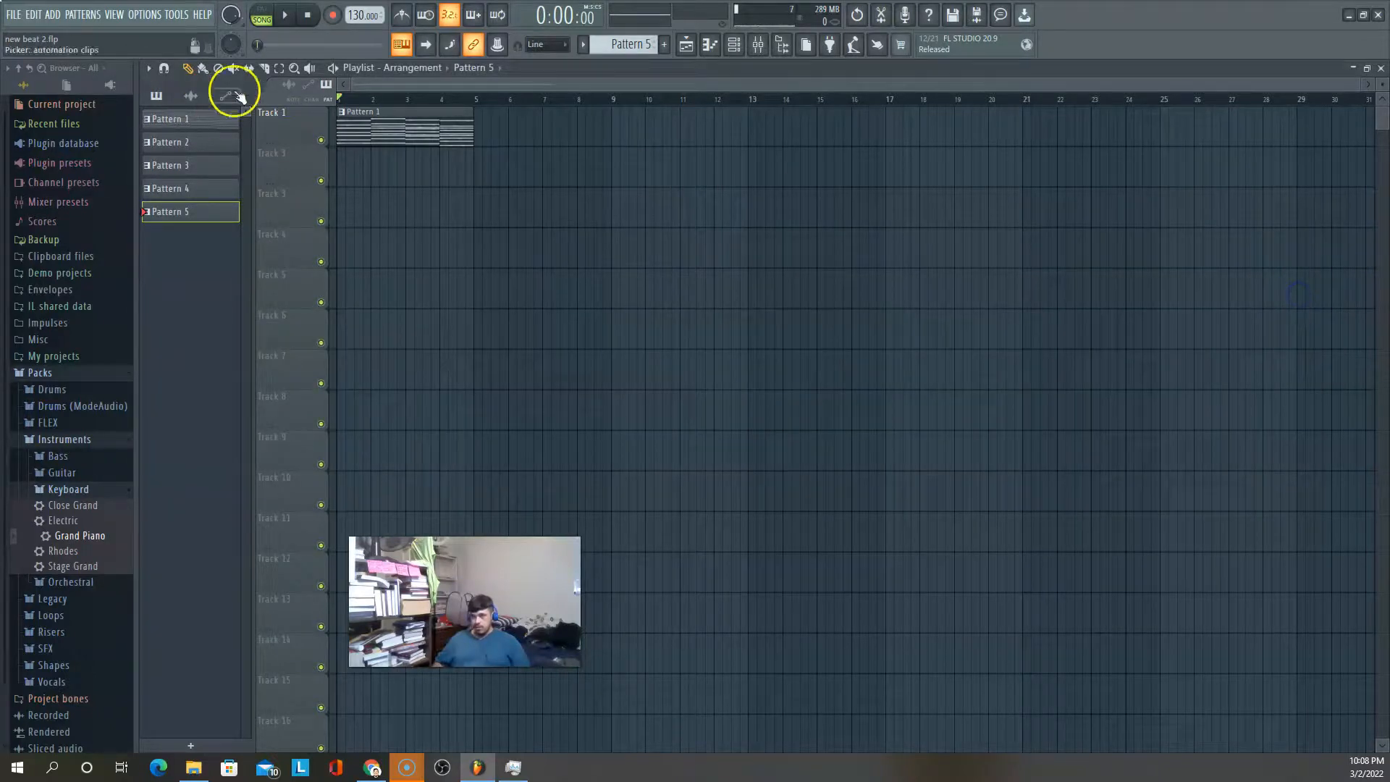
pyautogui.click(174, 145)
pyautogui.click(189, 69)
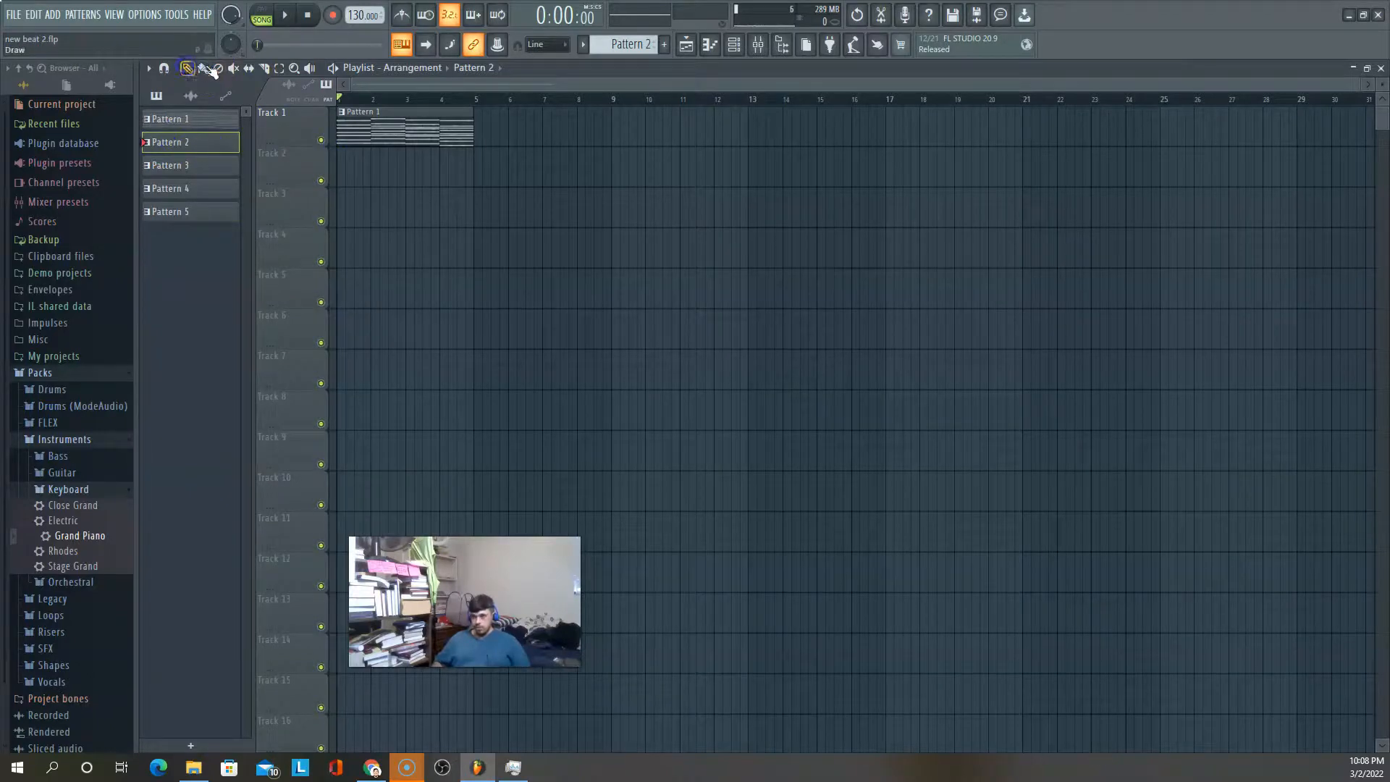
pyautogui.click(340, 171)
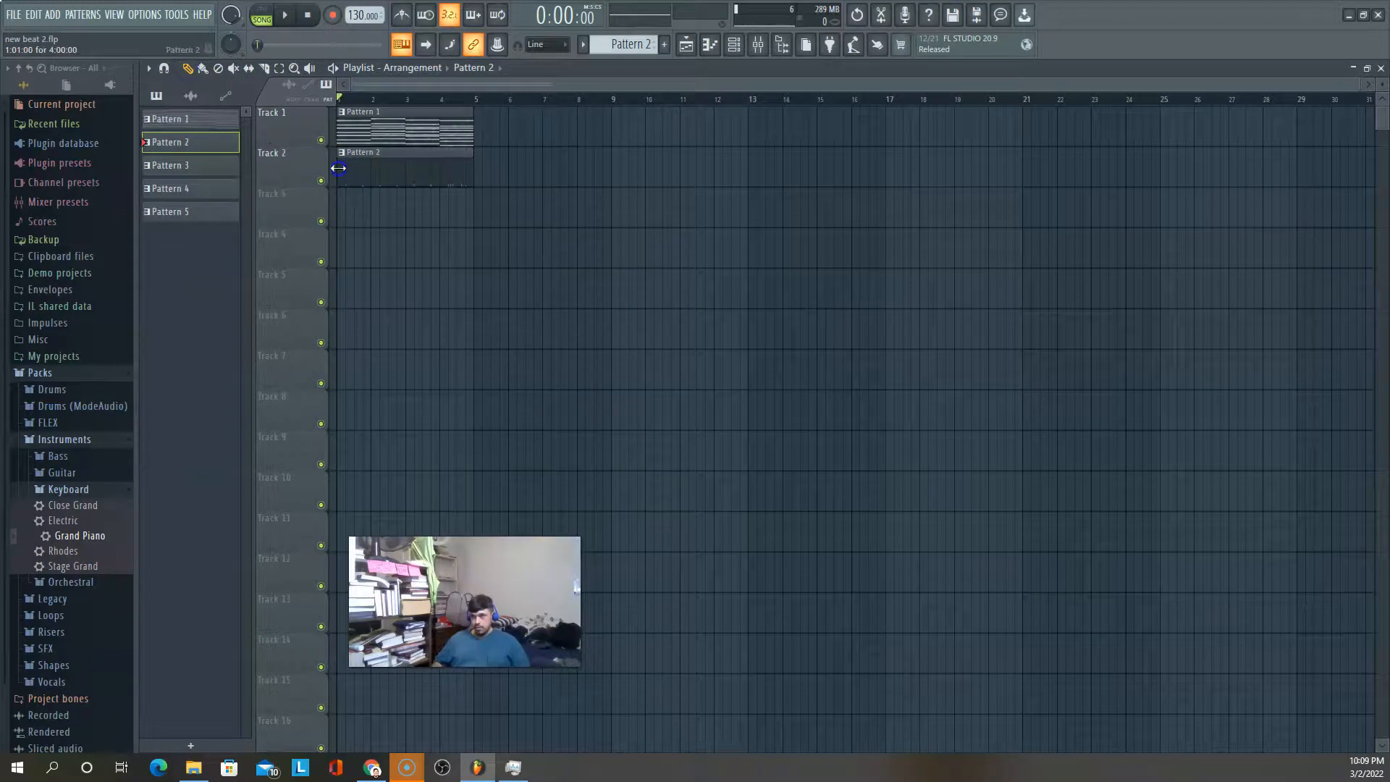
pyautogui.click(163, 165)
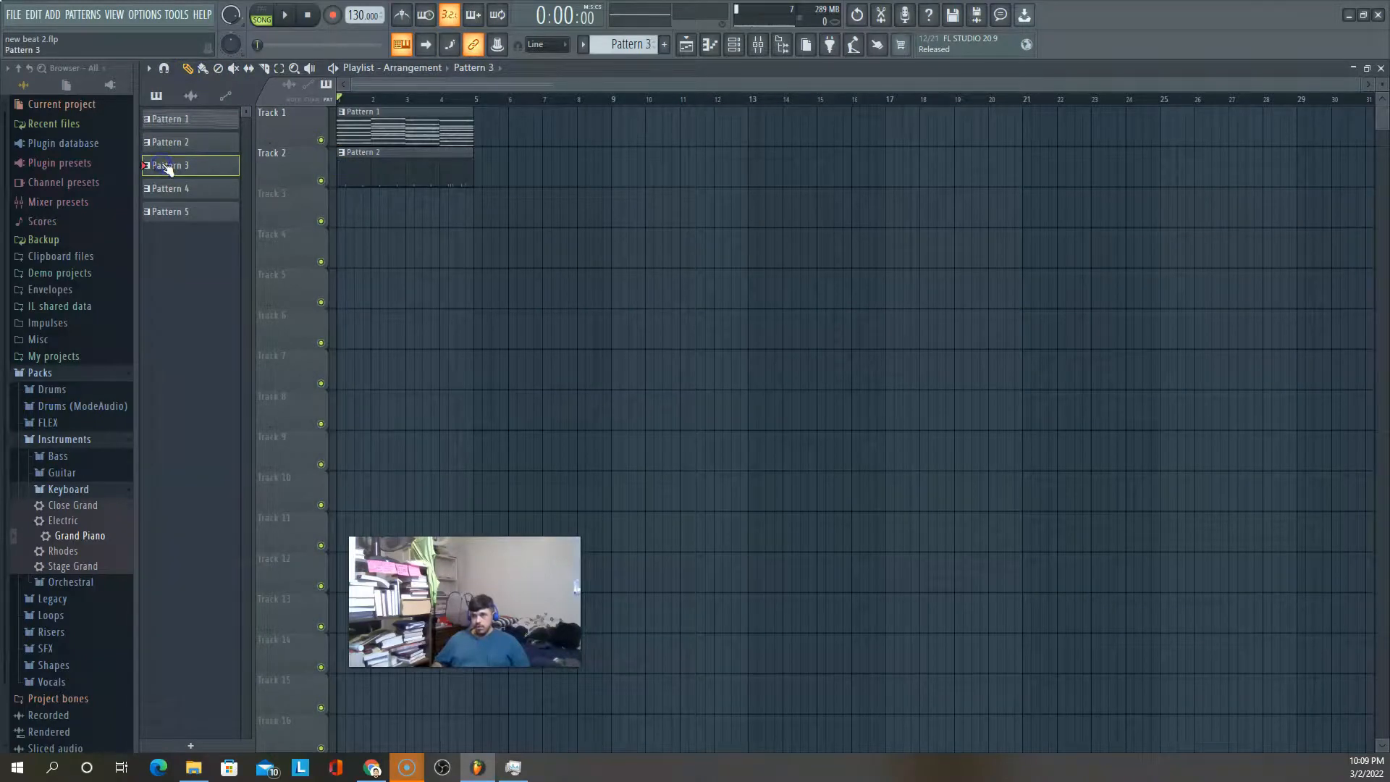
pyautogui.click(347, 217)
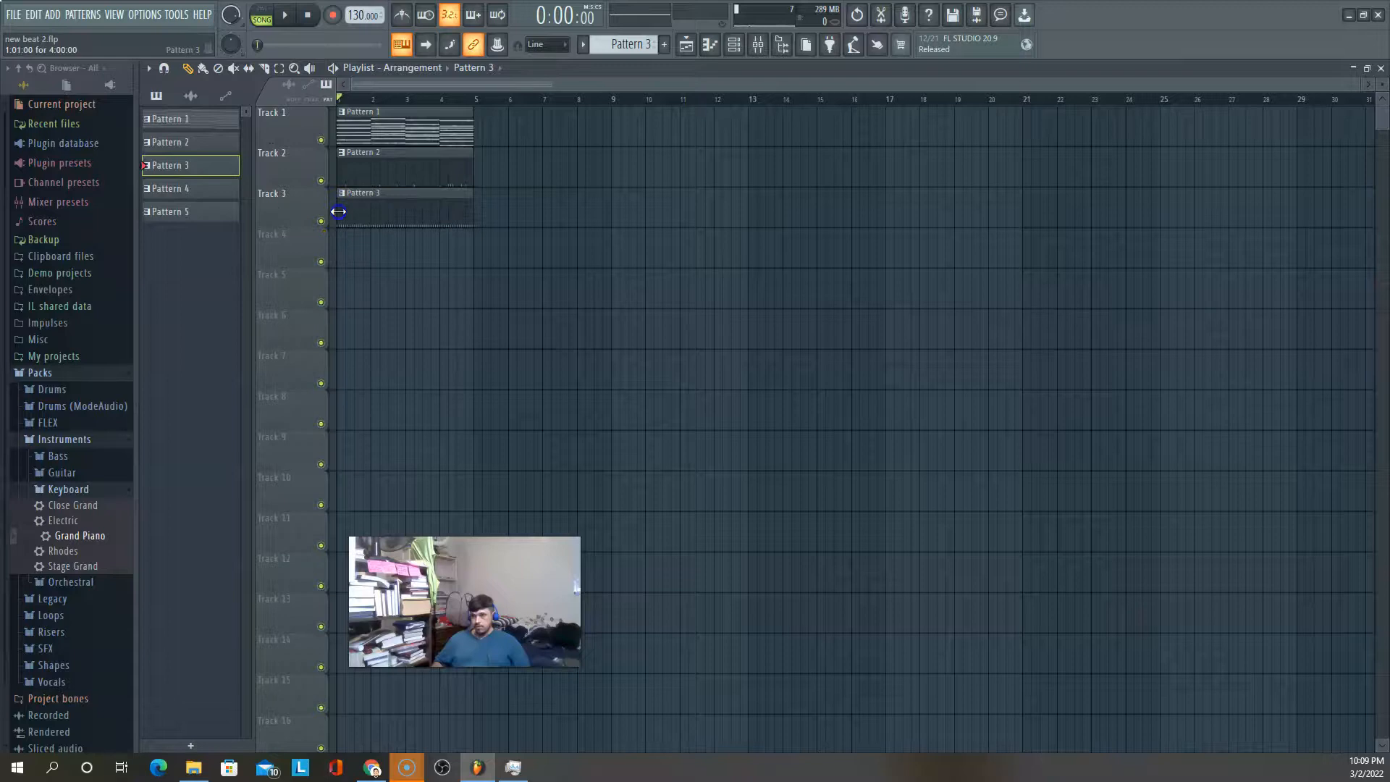
pyautogui.click(179, 189)
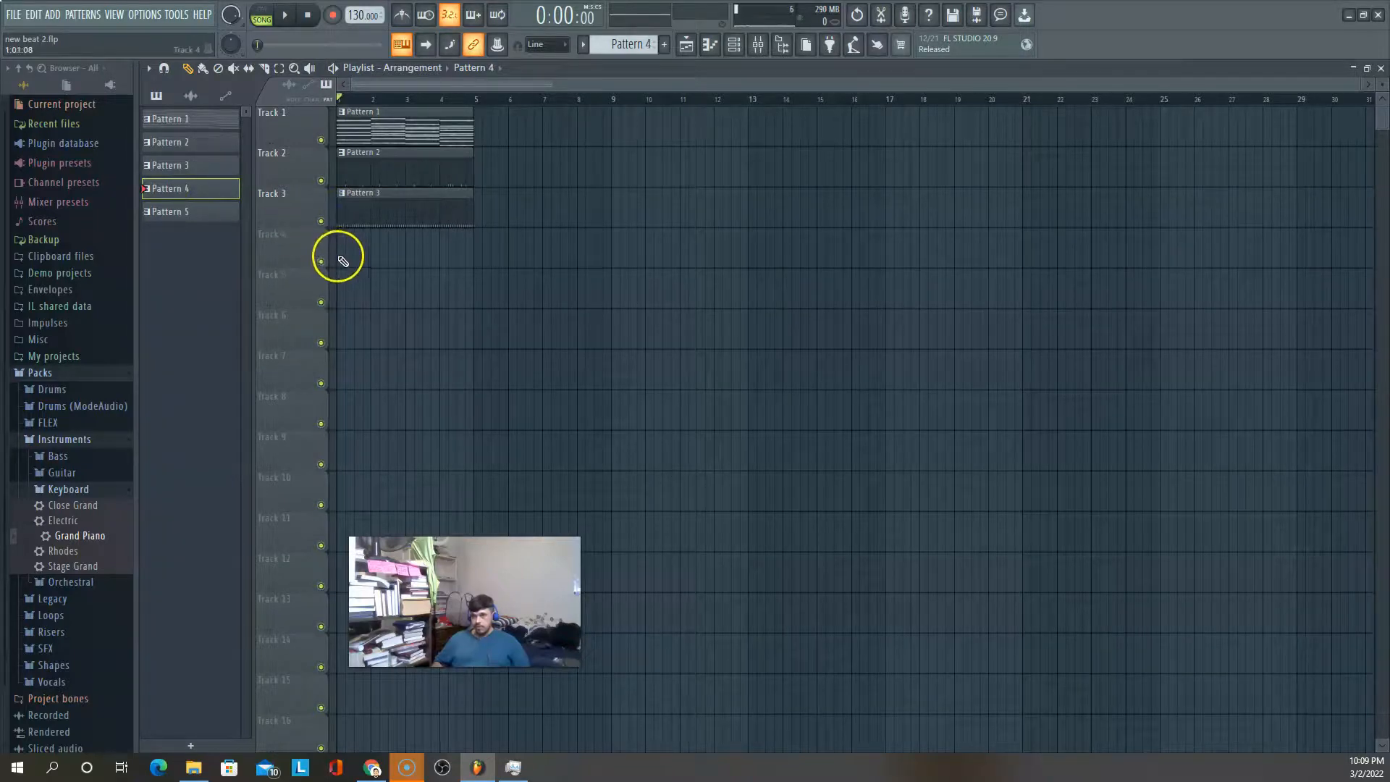
pyautogui.click(342, 259)
pyautogui.click(187, 213)
pyautogui.click(341, 288)
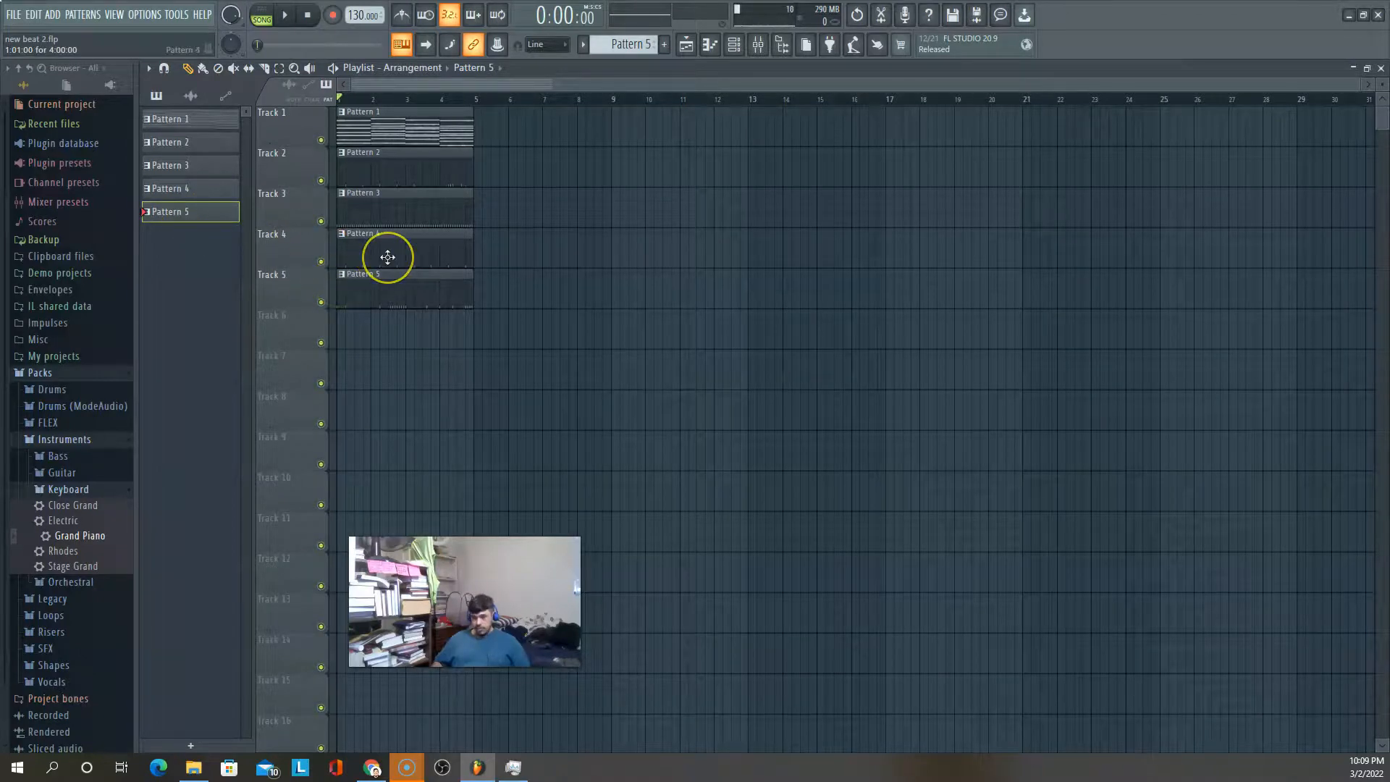
pyautogui.press('space')
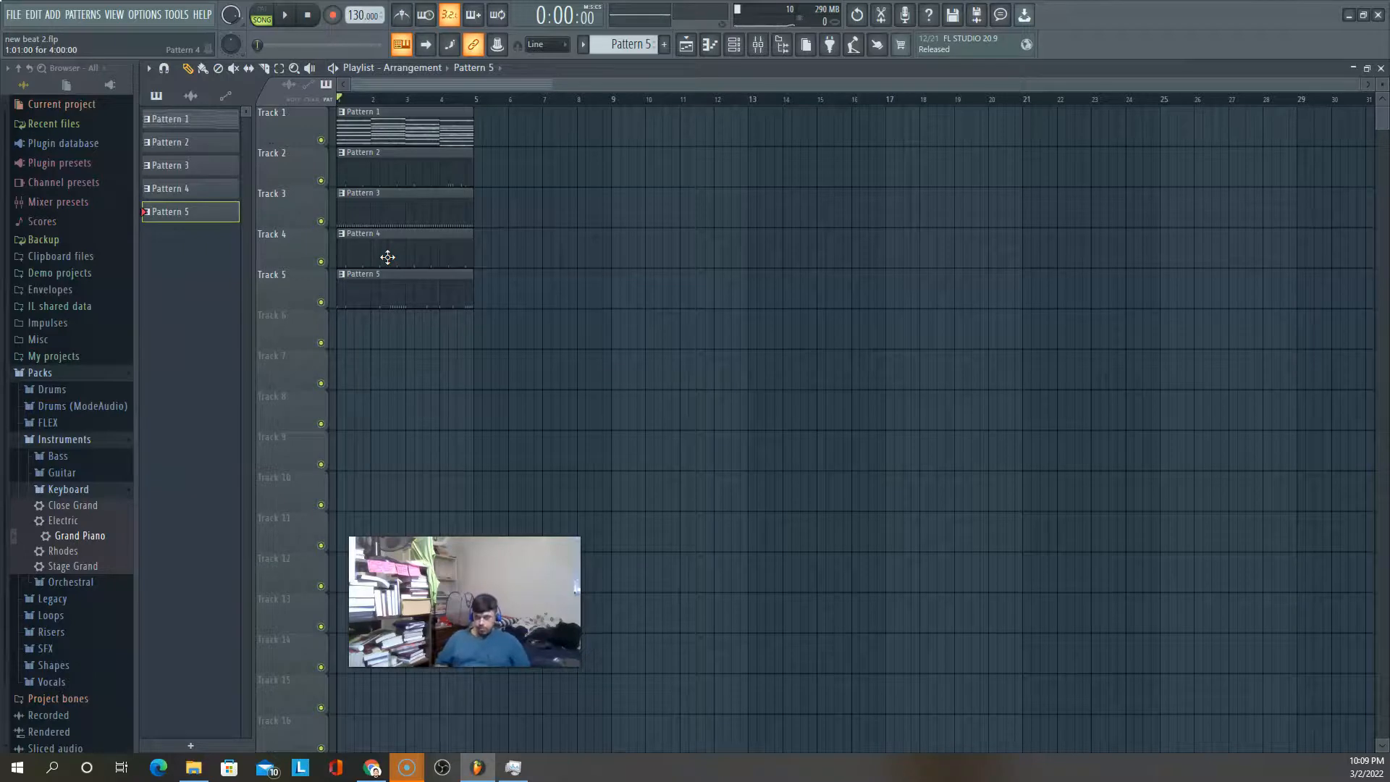
# Save the project and duplicate all five pattern clips so the copies start at bar 5
pyautogui.hotkey('ctrl', 's')
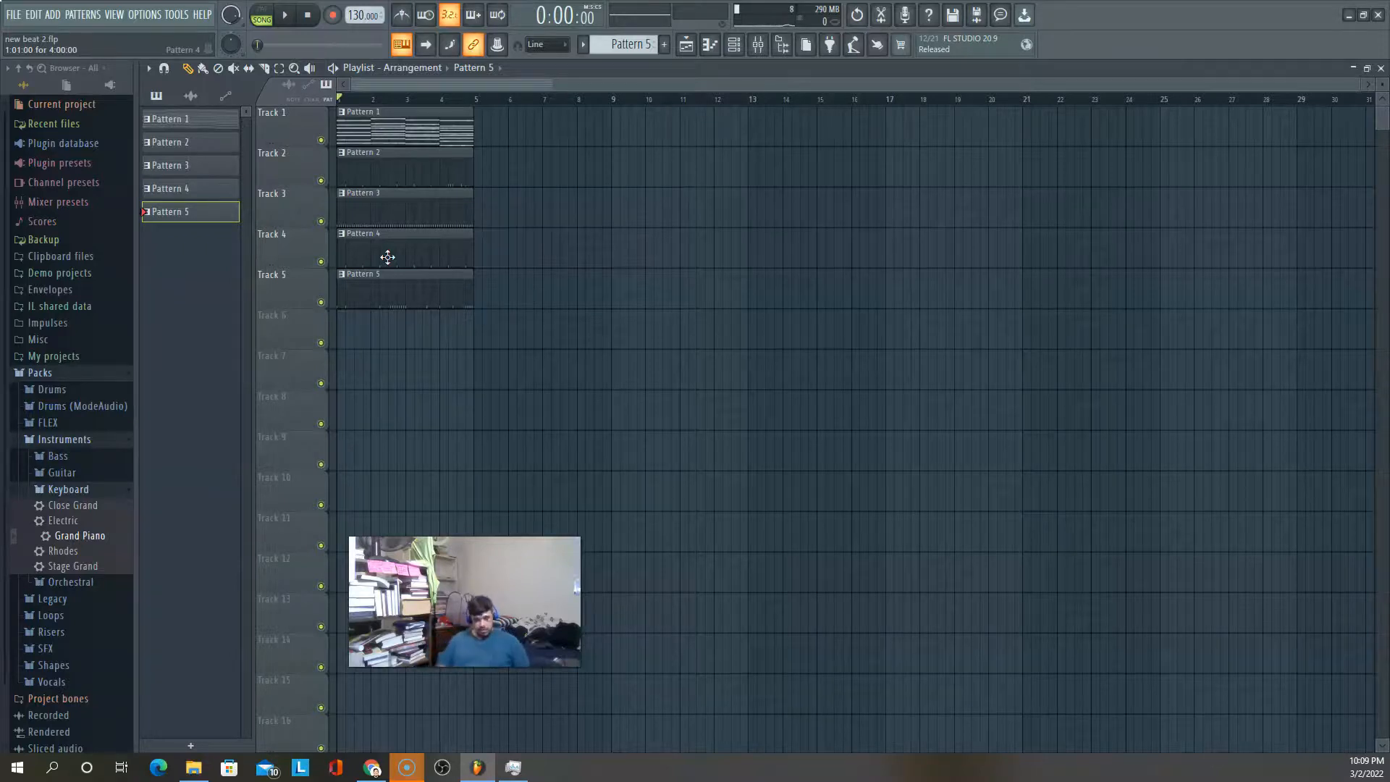
pyautogui.hotkey('ctrl', 'a')
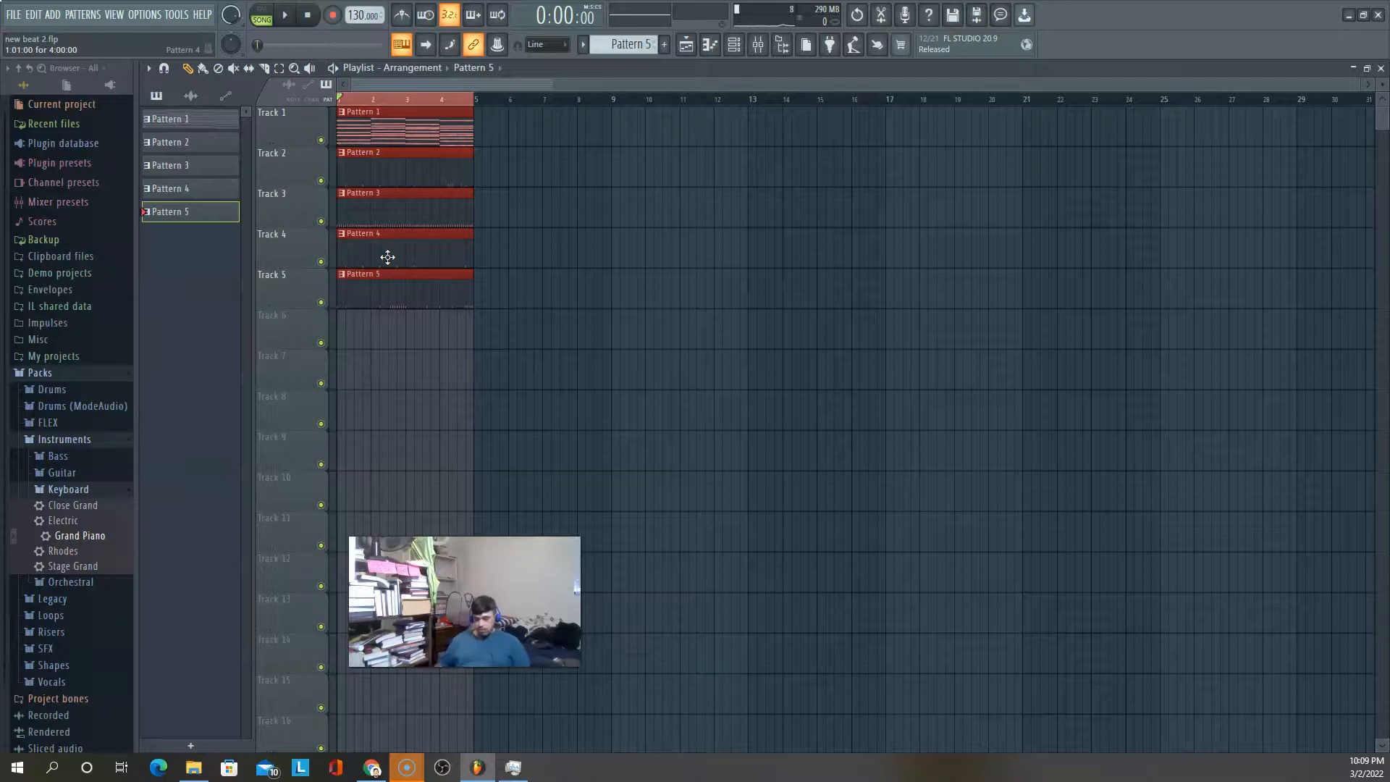
pyautogui.moveTo(387, 257); pyautogui.dragTo(520, 250)
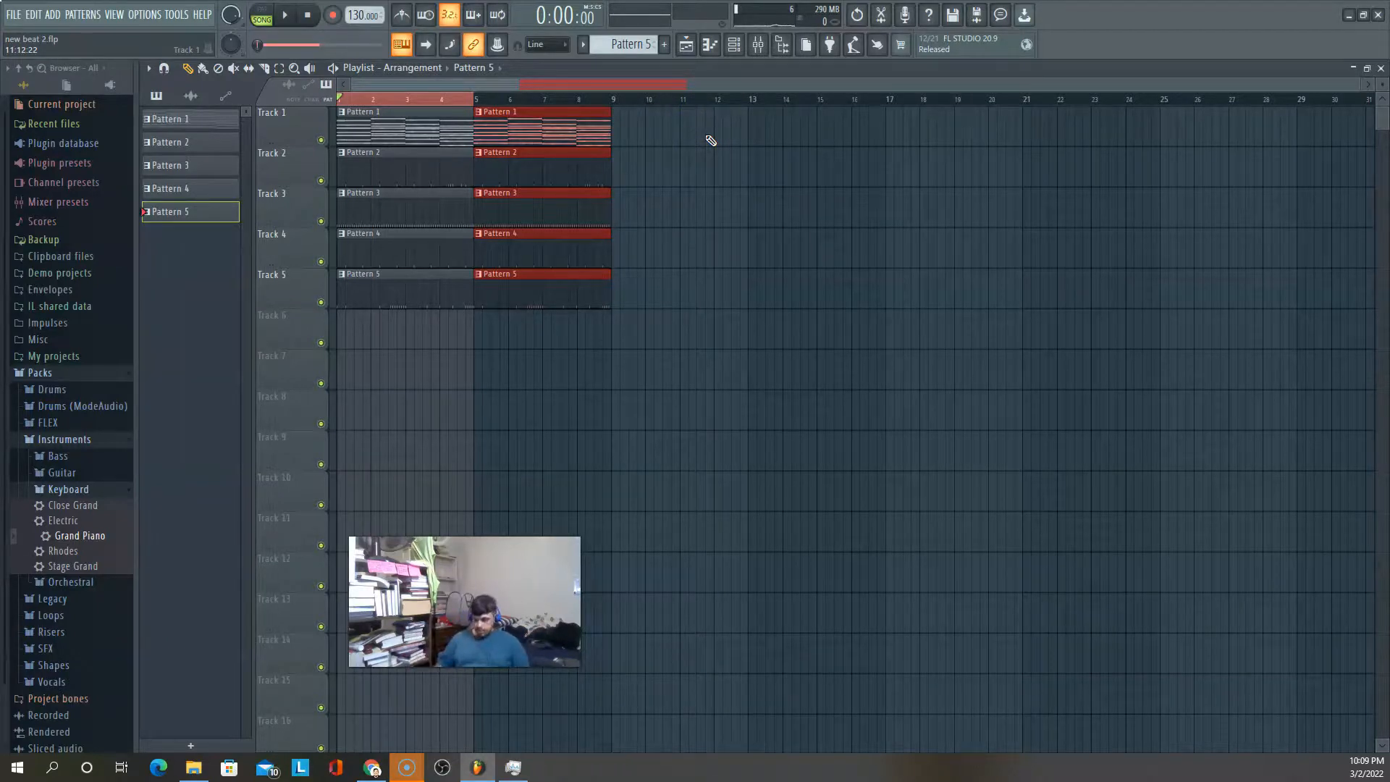
# Duplicate all pattern clips so the copies start at bar 9, and duplicate the whole 16-bar arrangement again at bar 17
pyautogui.hotkey('ctrl', 'a')
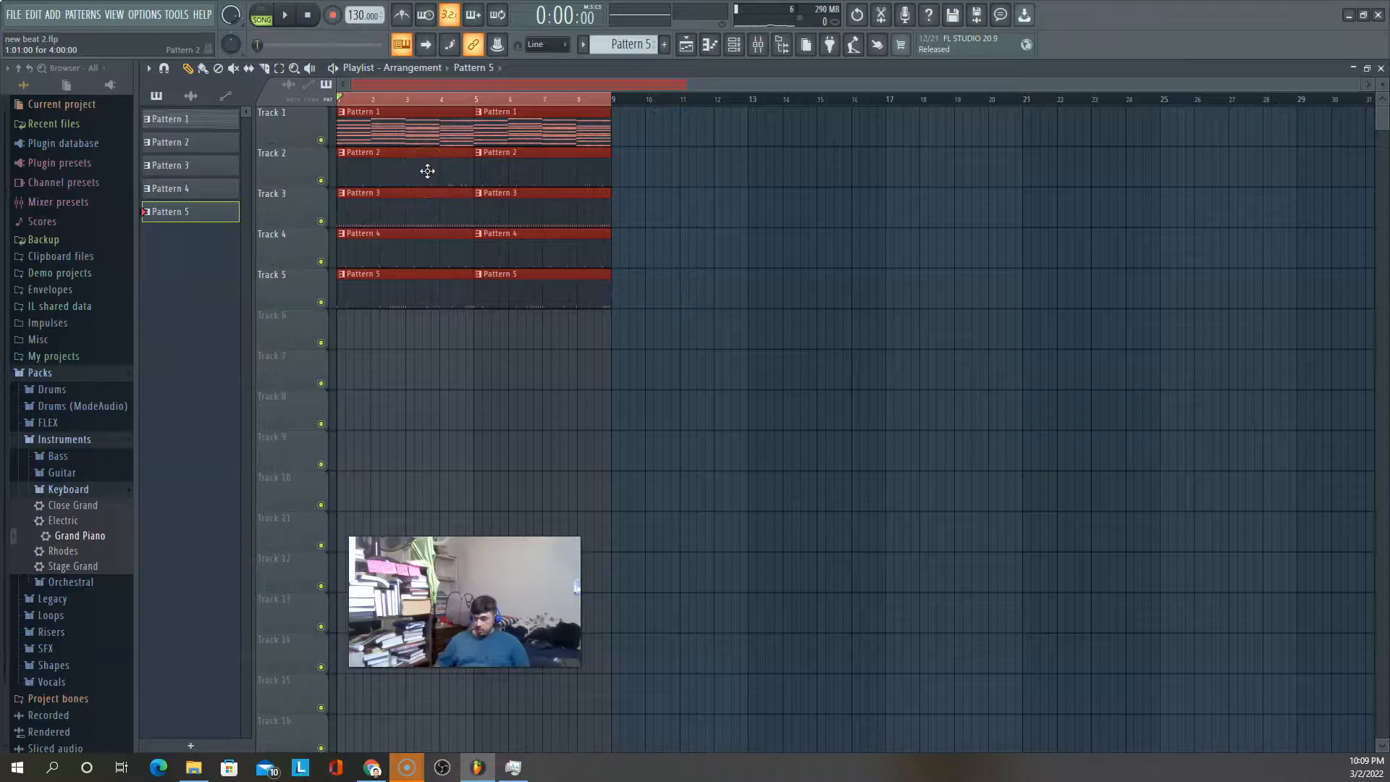
pyautogui.moveTo(427, 170); pyautogui.dragTo(699, 166)
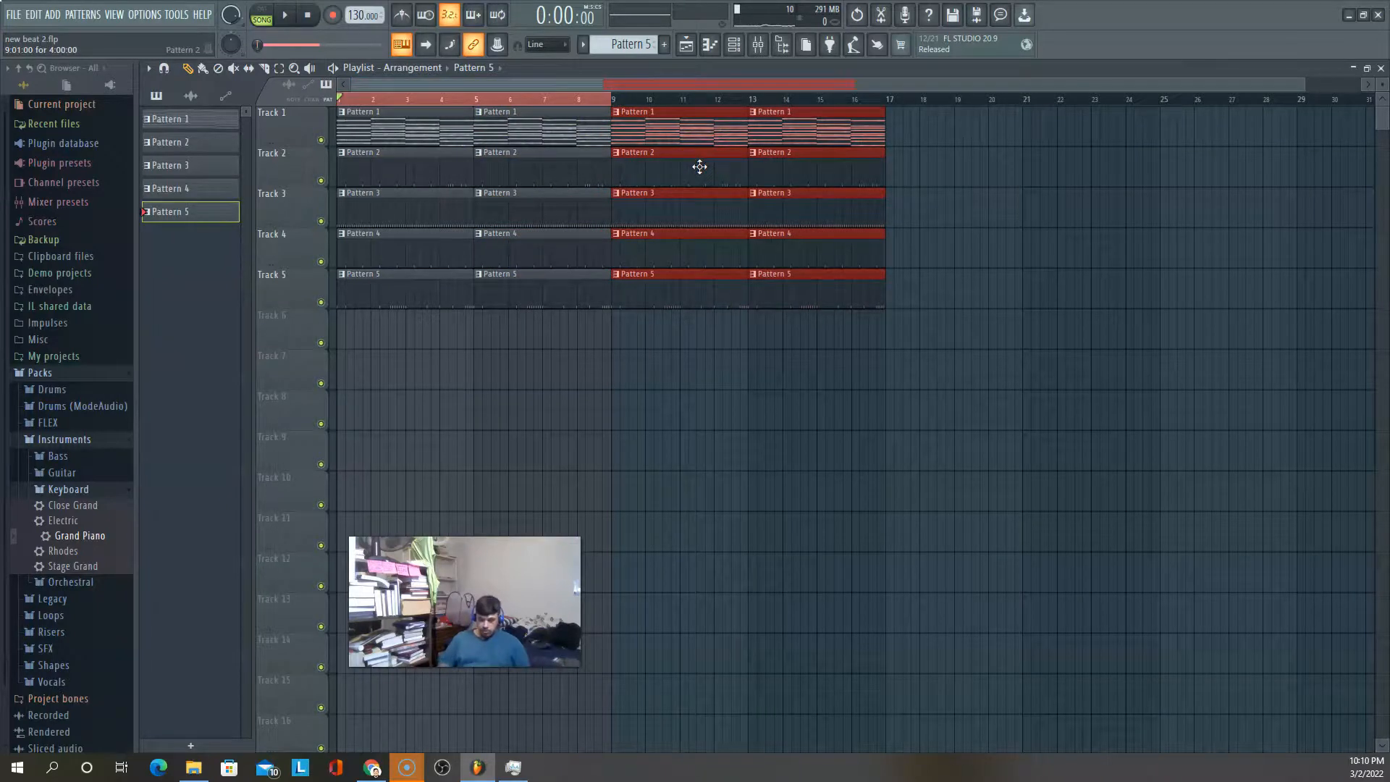
pyautogui.hotkey('ctrl', 'a')
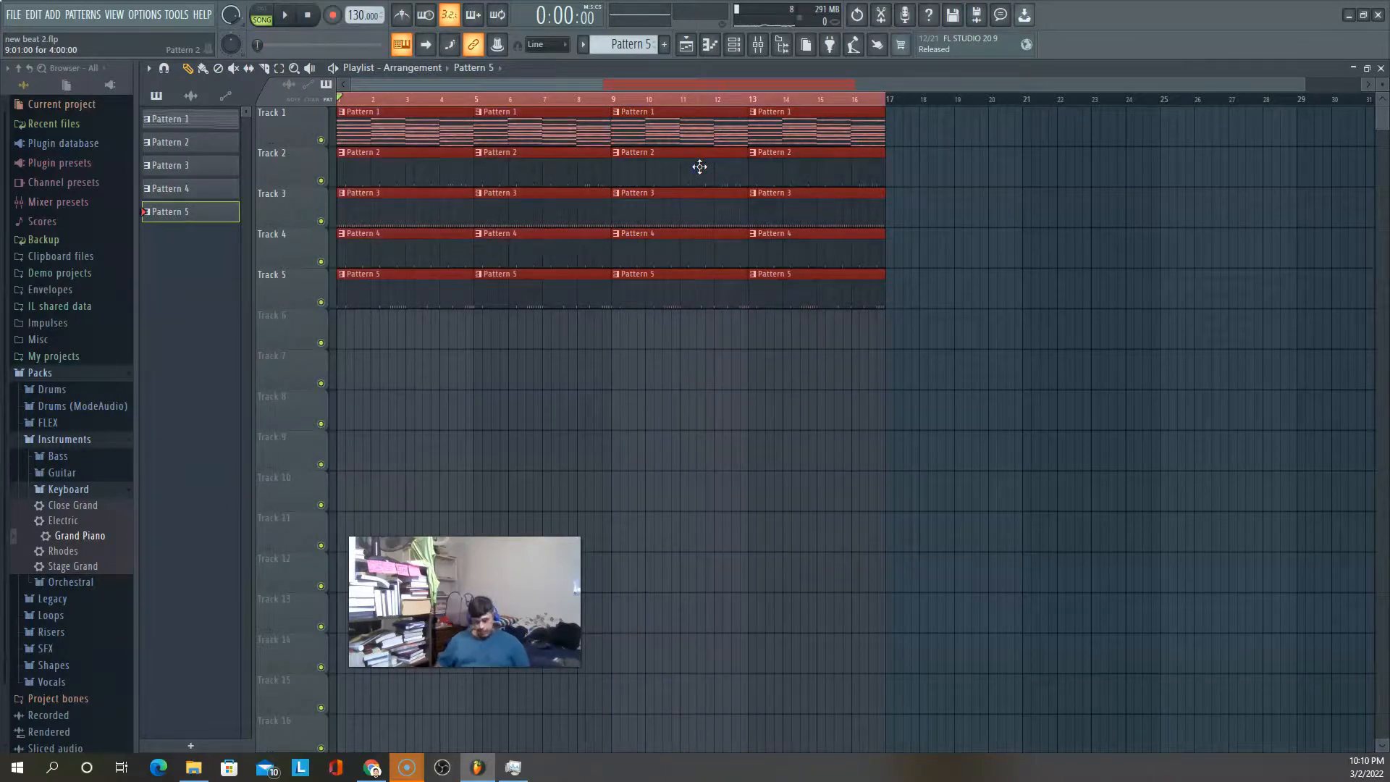
pyautogui.moveTo(698, 164); pyautogui.dragTo(1251, 152)
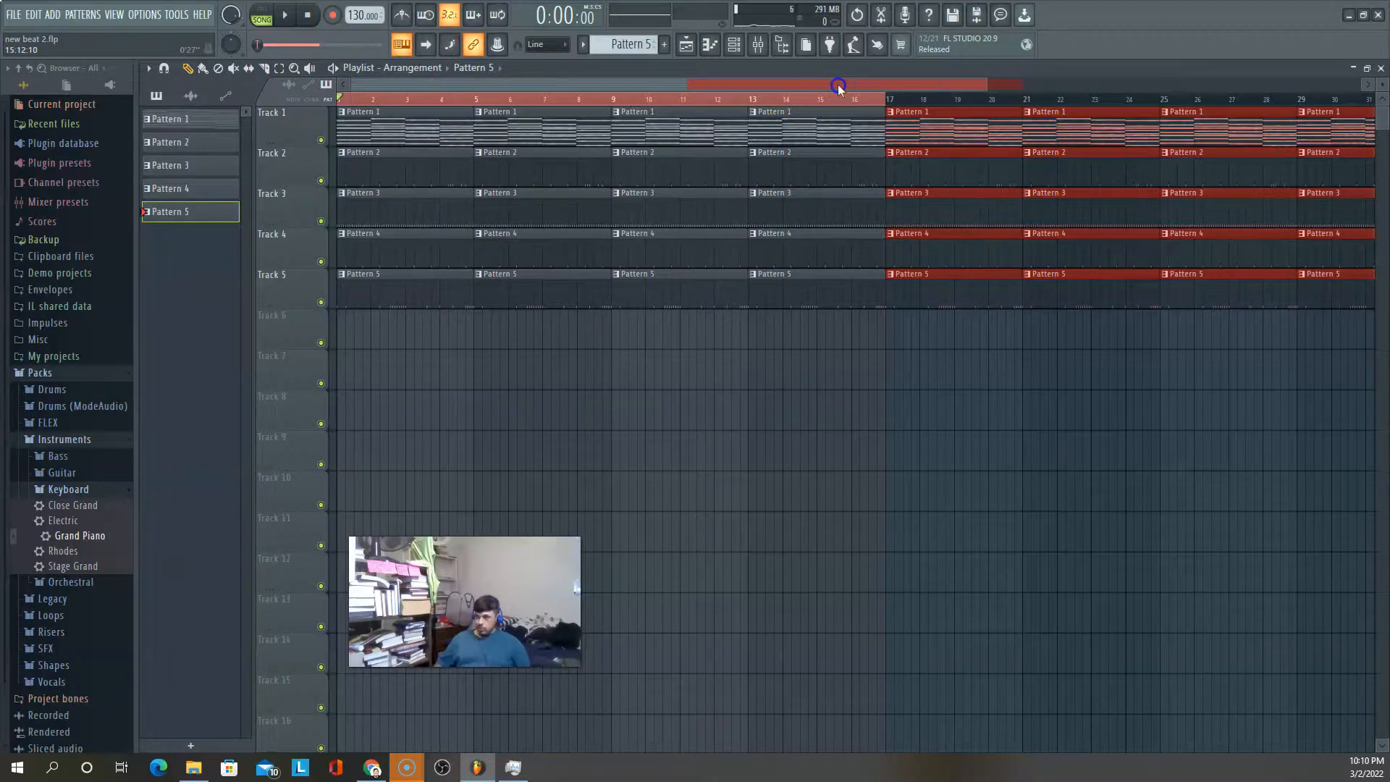
pyautogui.scroll(5, 836, 85)
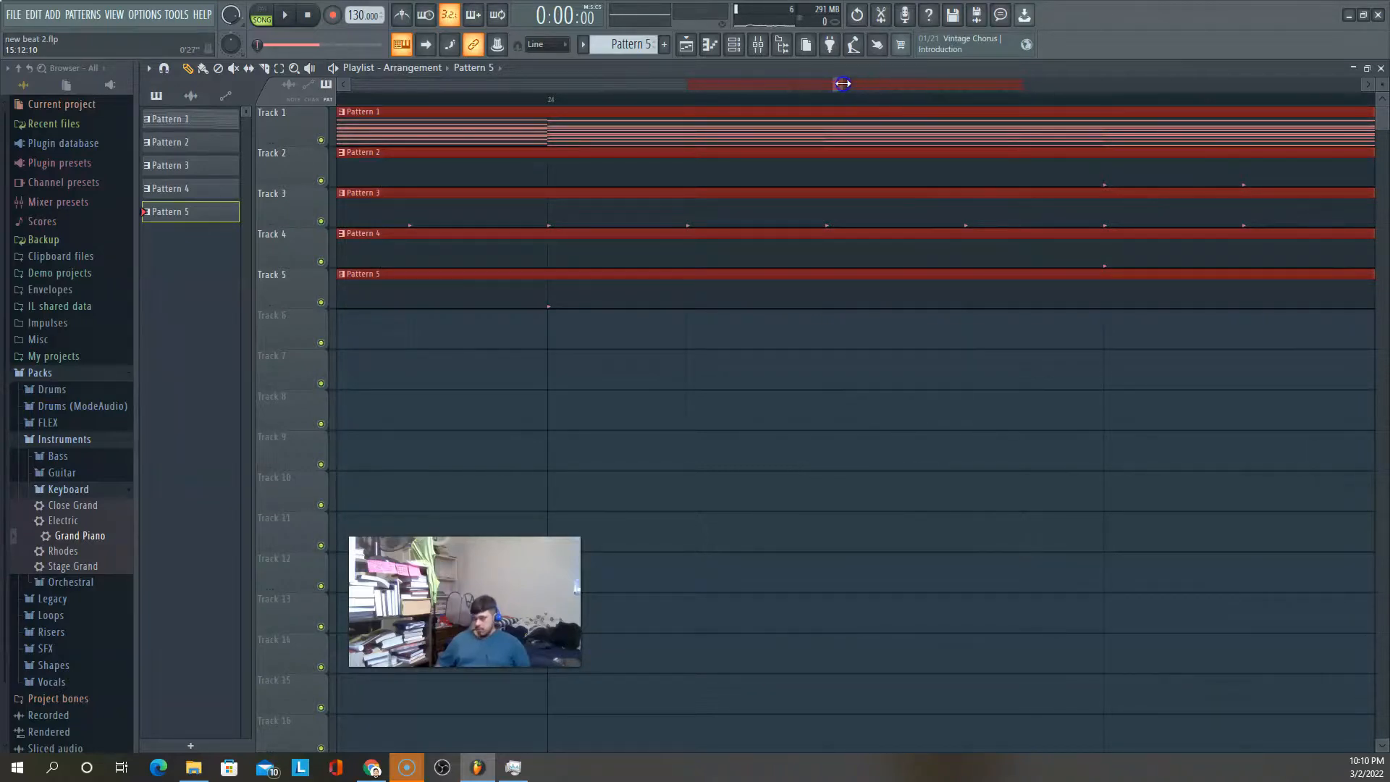
pyautogui.moveTo(842, 84); pyautogui.dragTo(1280, 80)
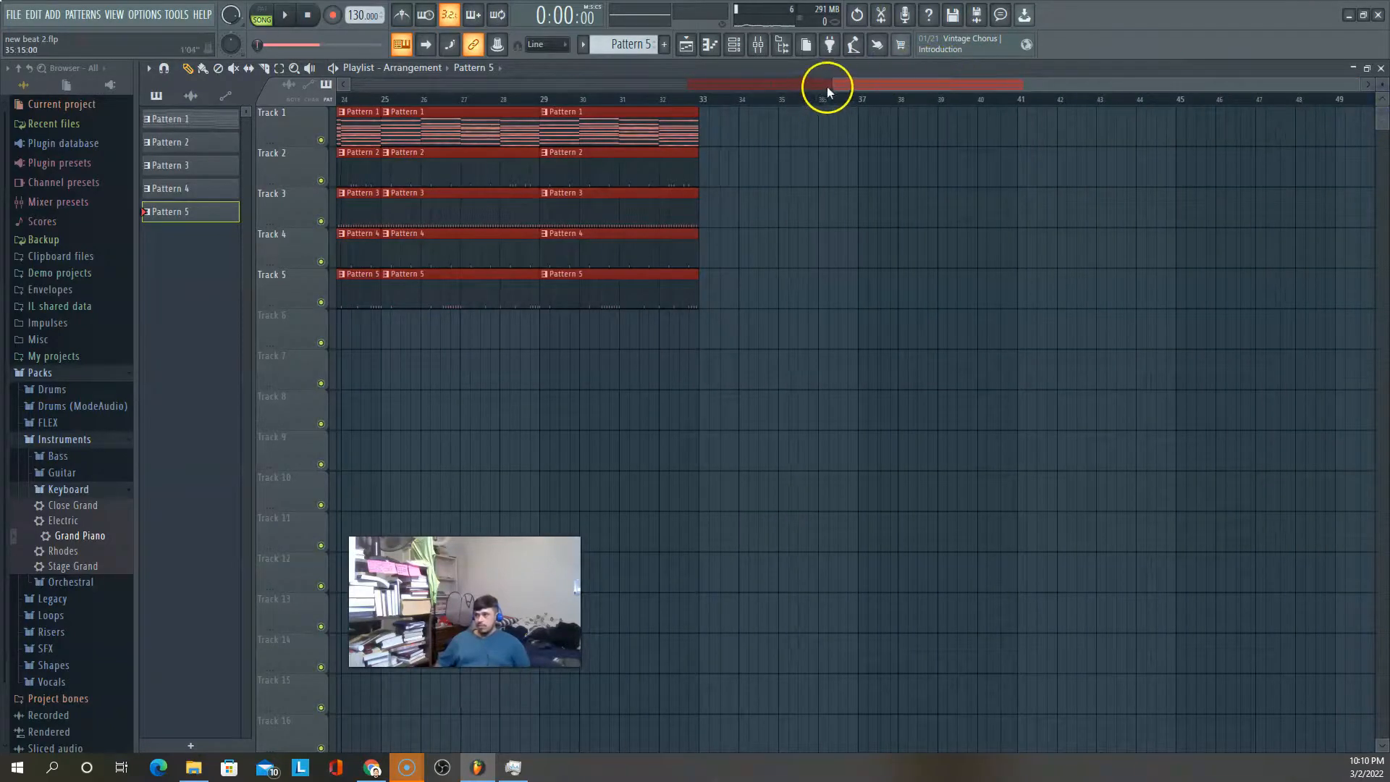
pyautogui.moveTo(833, 86); pyautogui.dragTo(364, 69)
pyautogui.moveTo(896, 87); pyautogui.dragTo(1025, 103)
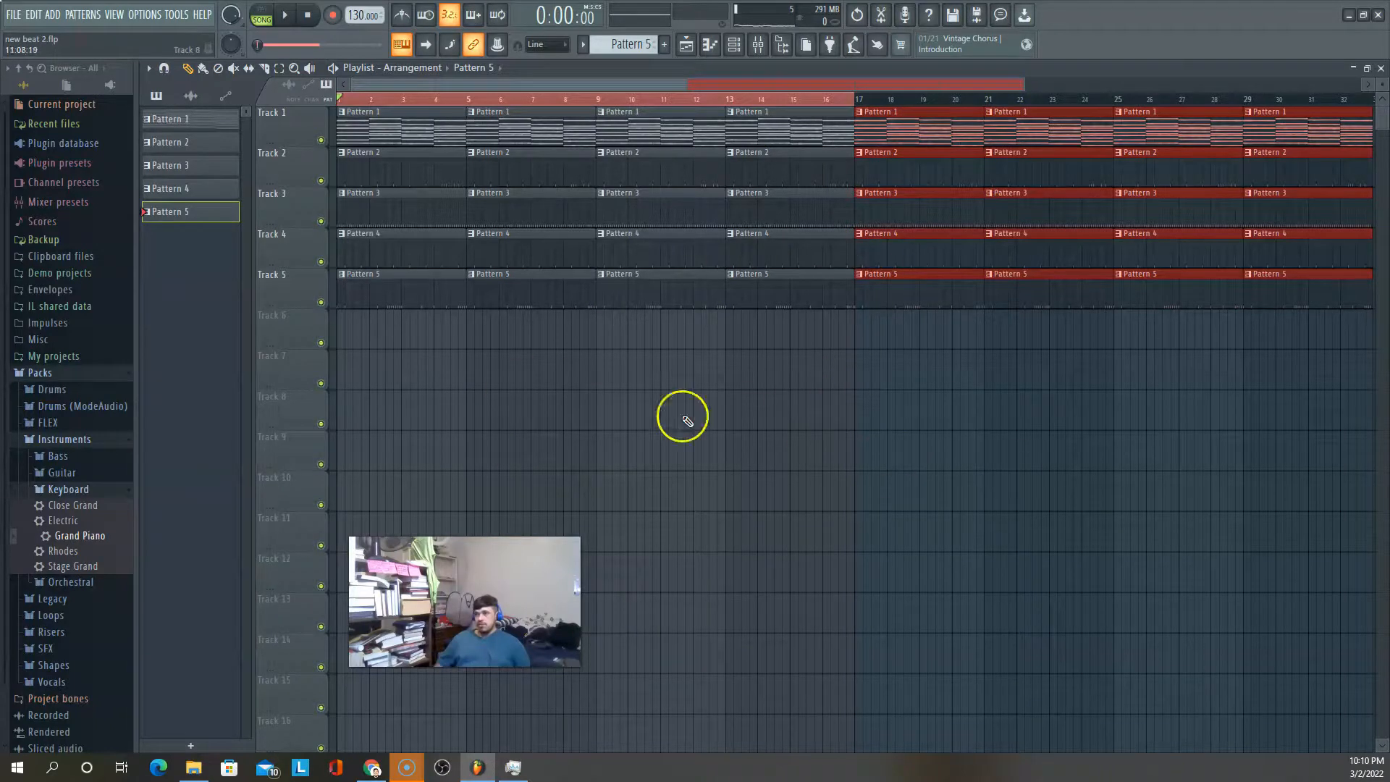
pyautogui.click(793, 534)
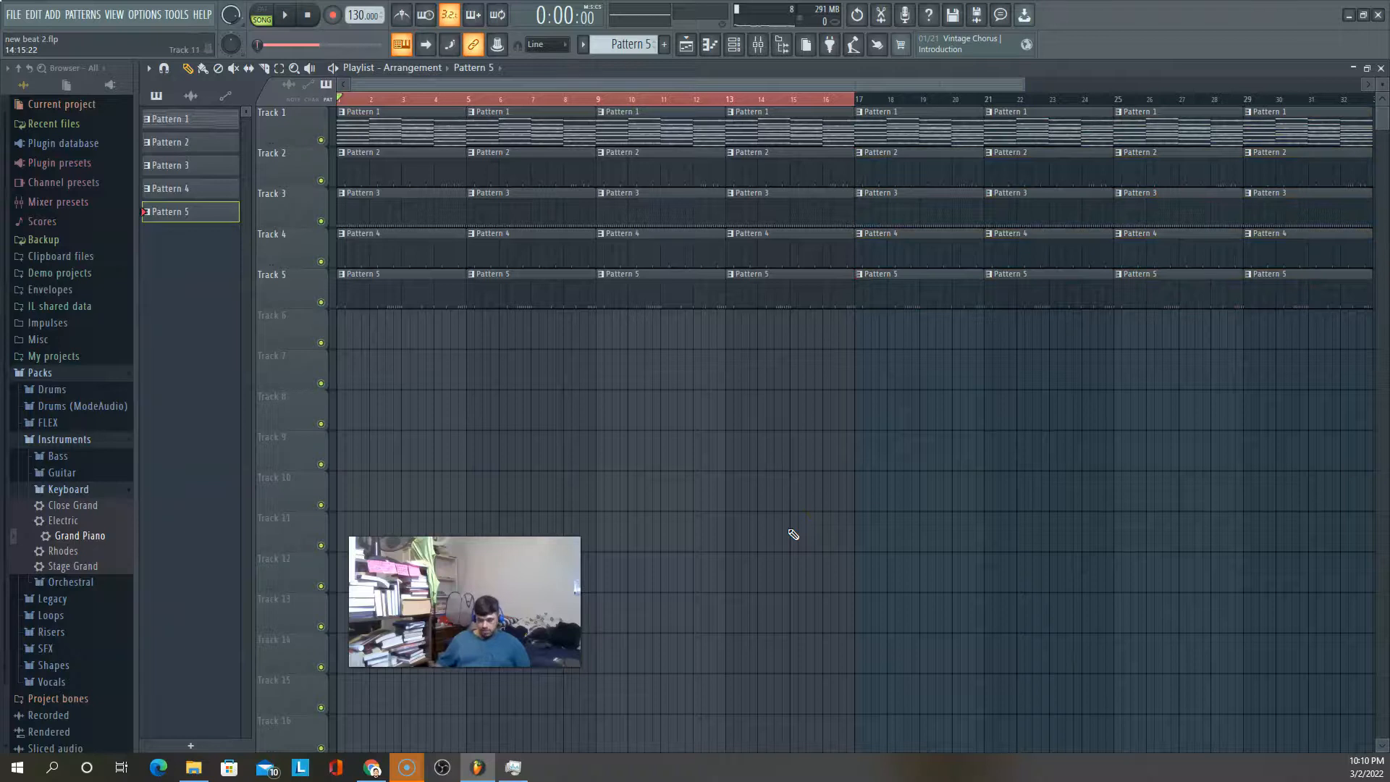
# Duplicate the whole 32-bar arrangement on Tracks 1 to 5 so the copies start at bar 33
pyautogui.click(940, 139)
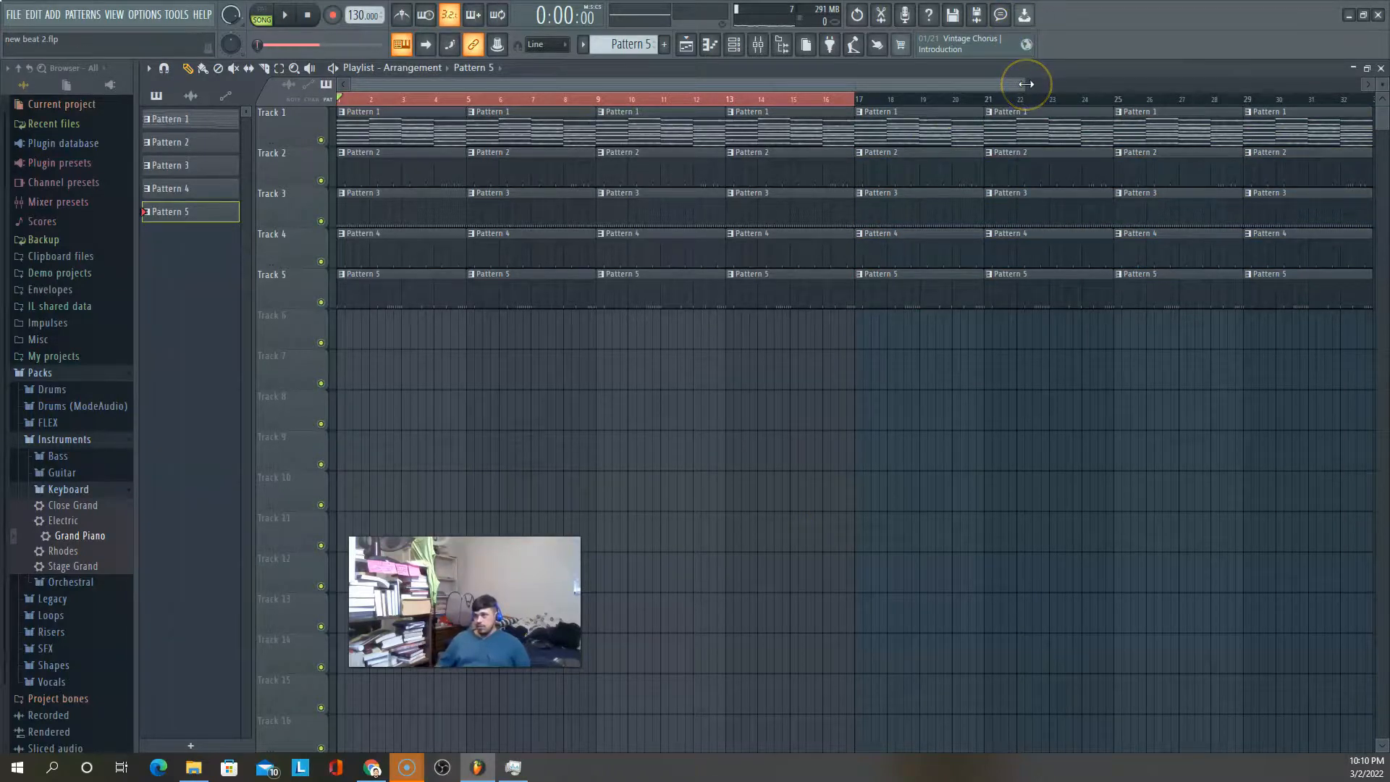
pyautogui.moveTo(942, 80); pyautogui.dragTo(811, 107)
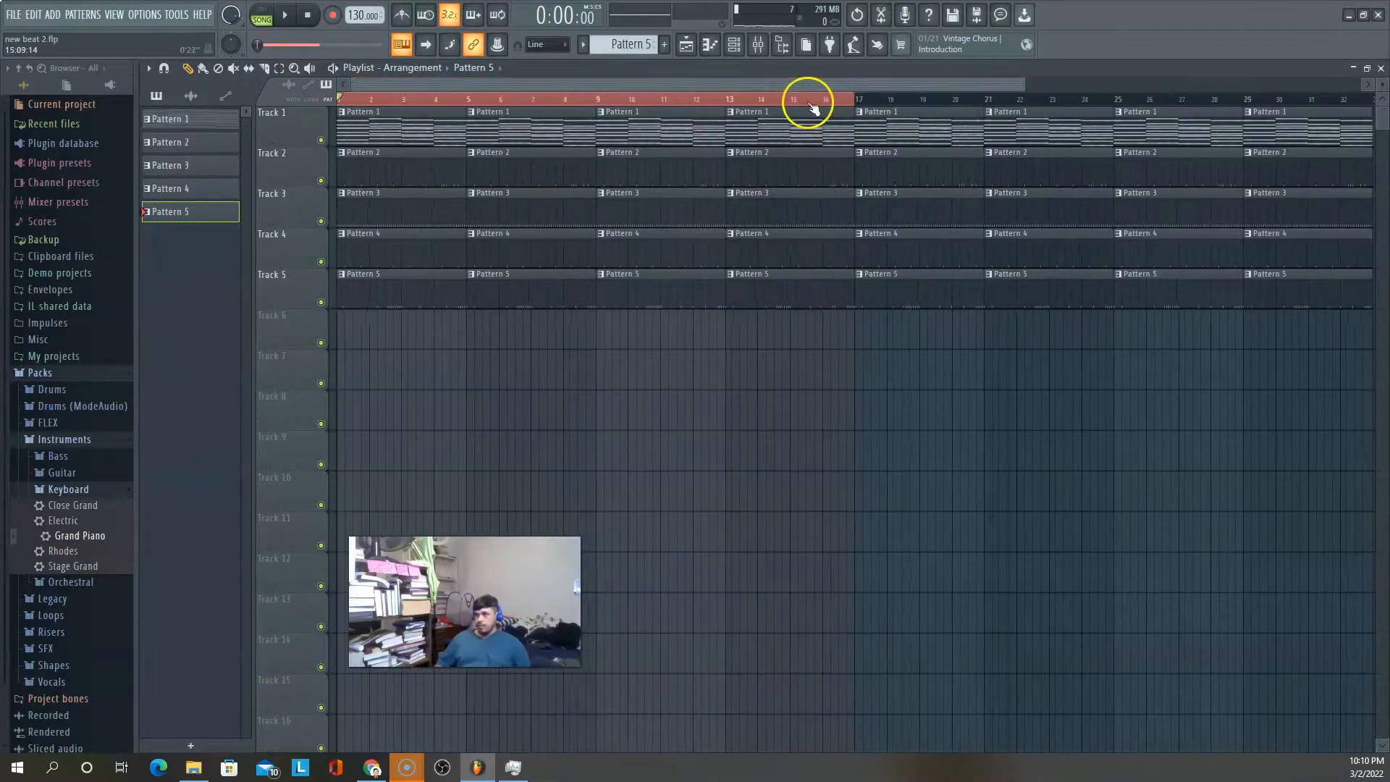
pyautogui.click(1023, 84)
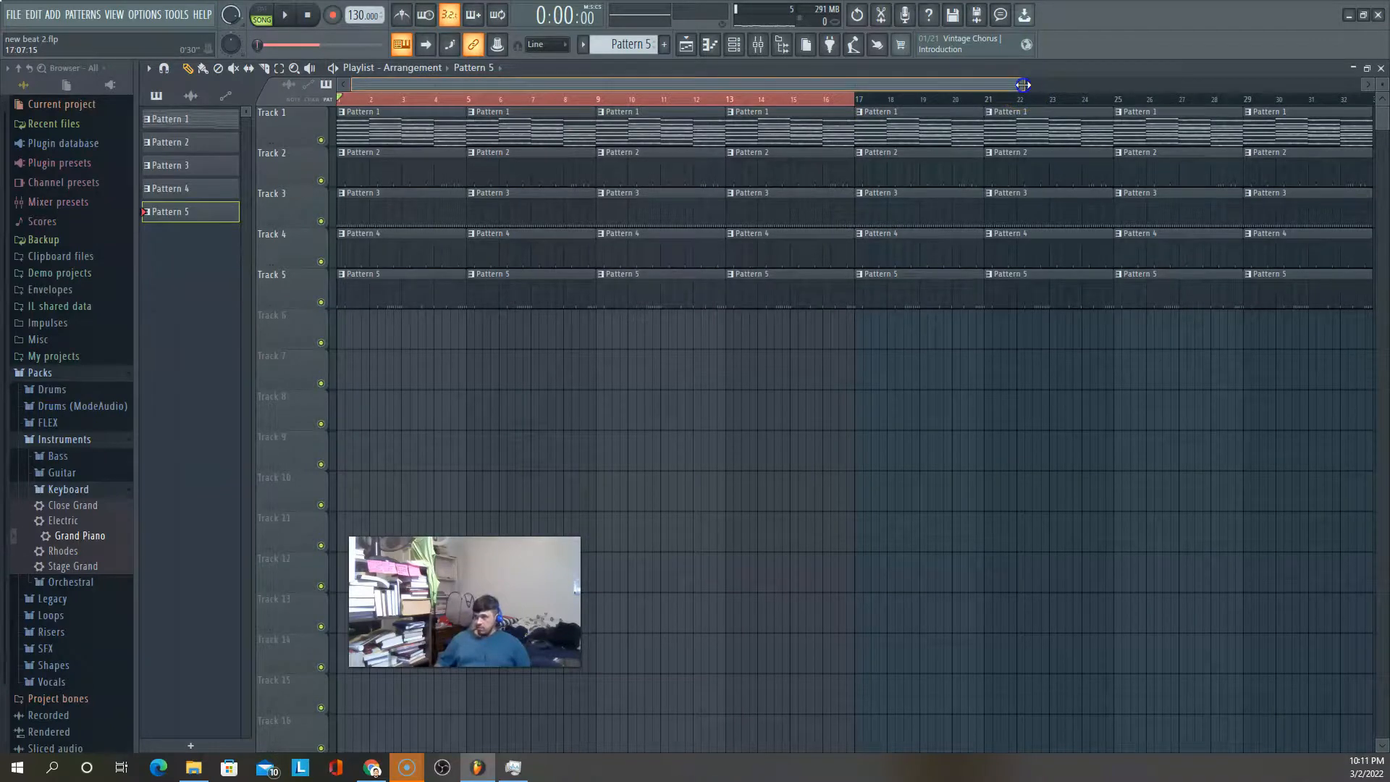
pyautogui.moveTo(1023, 85); pyautogui.dragTo(1382, 68)
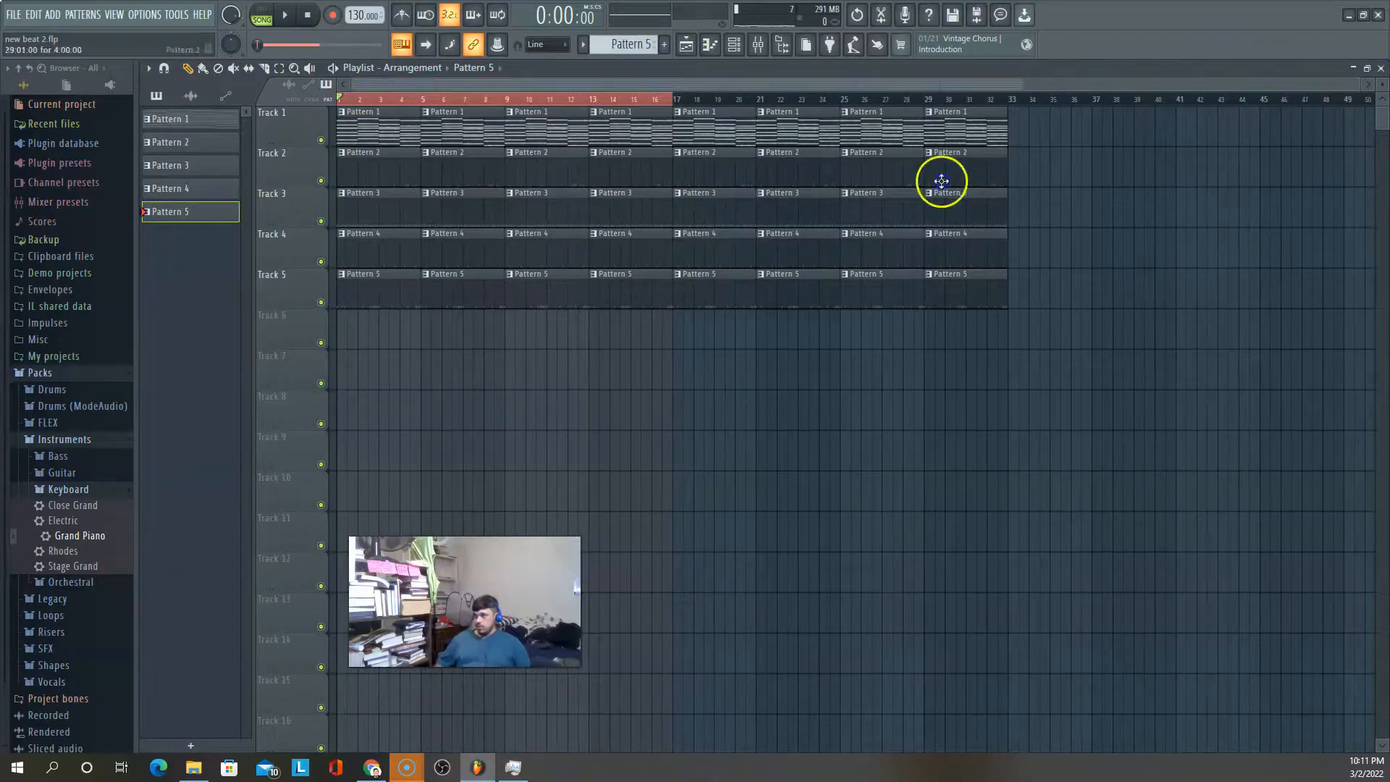
pyautogui.click(1099, 138)
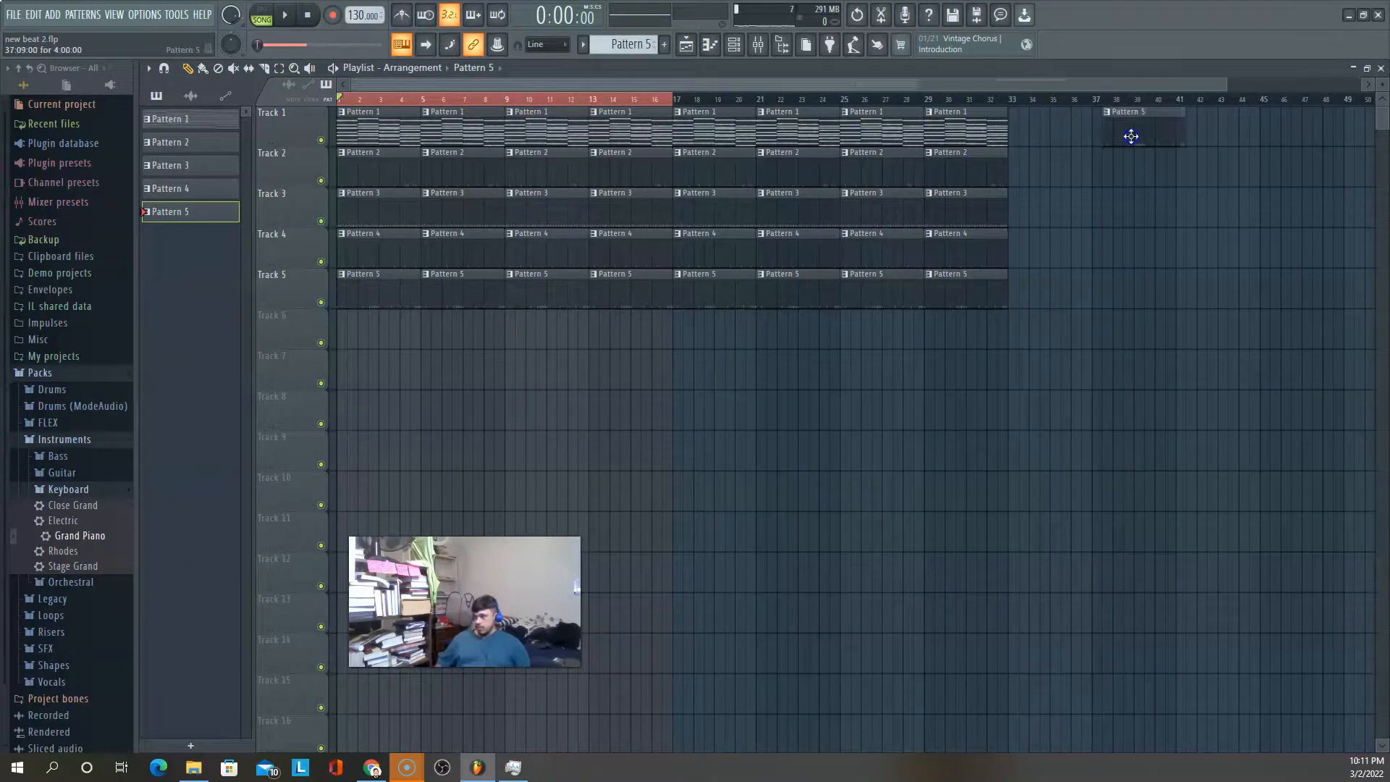
pyautogui.rightClick(1133, 137)
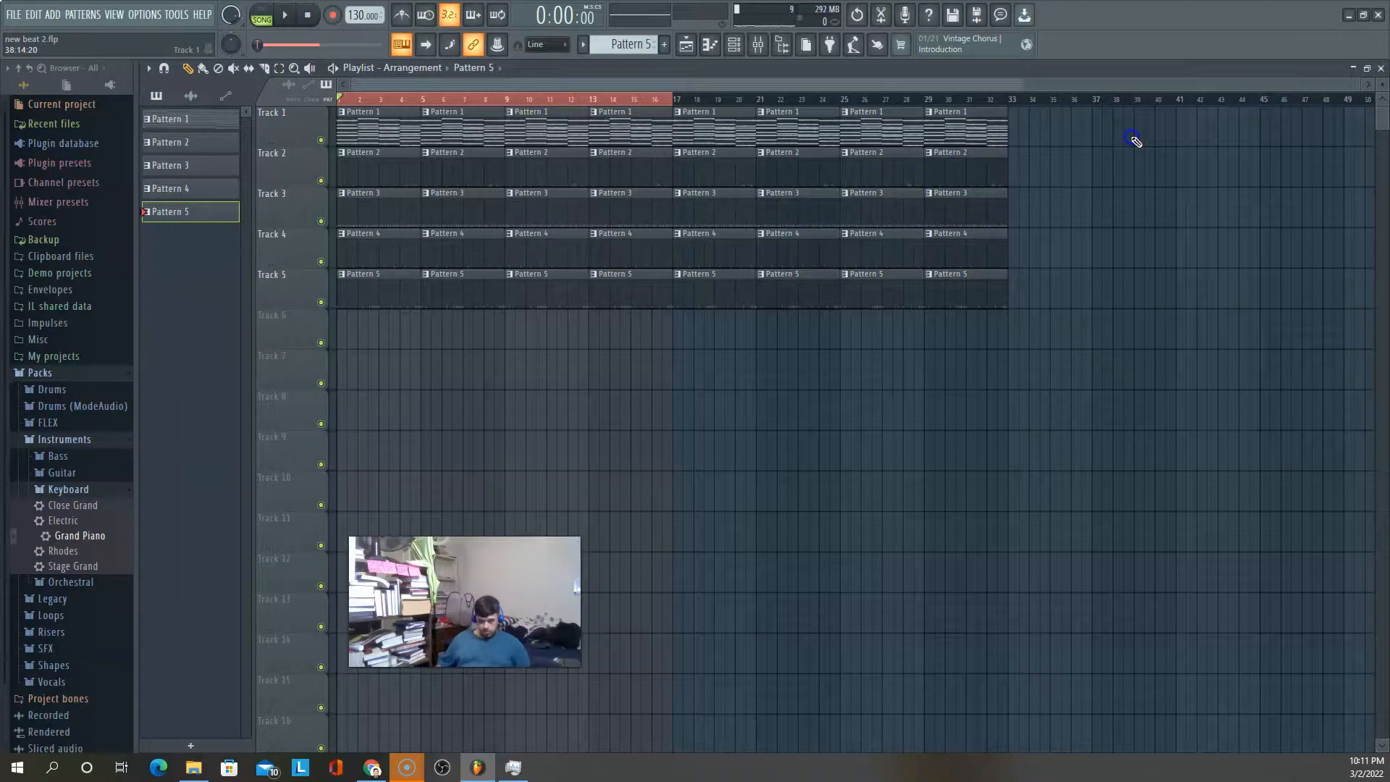
pyautogui.hotkey('ctrl', 'a')
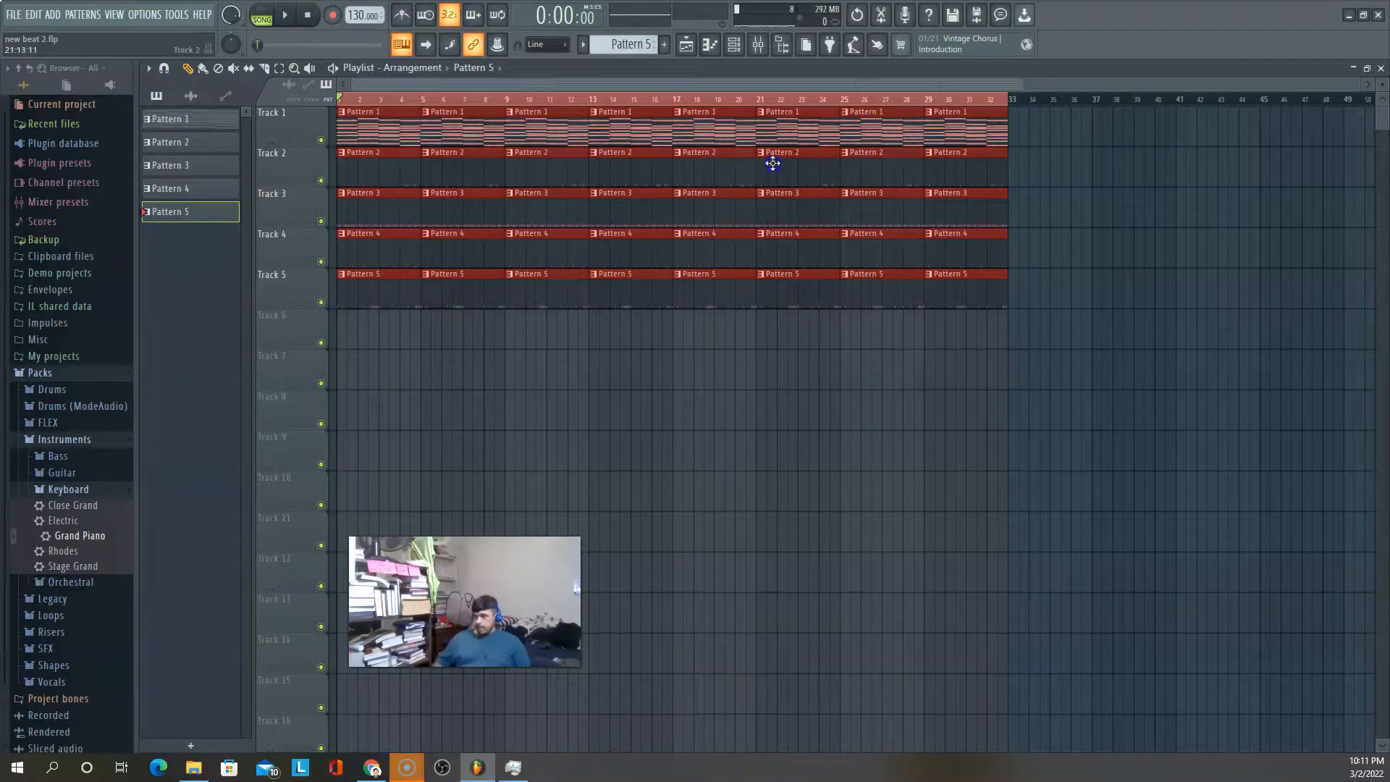
pyautogui.moveTo(774, 164); pyautogui.dragTo(1321, 123)
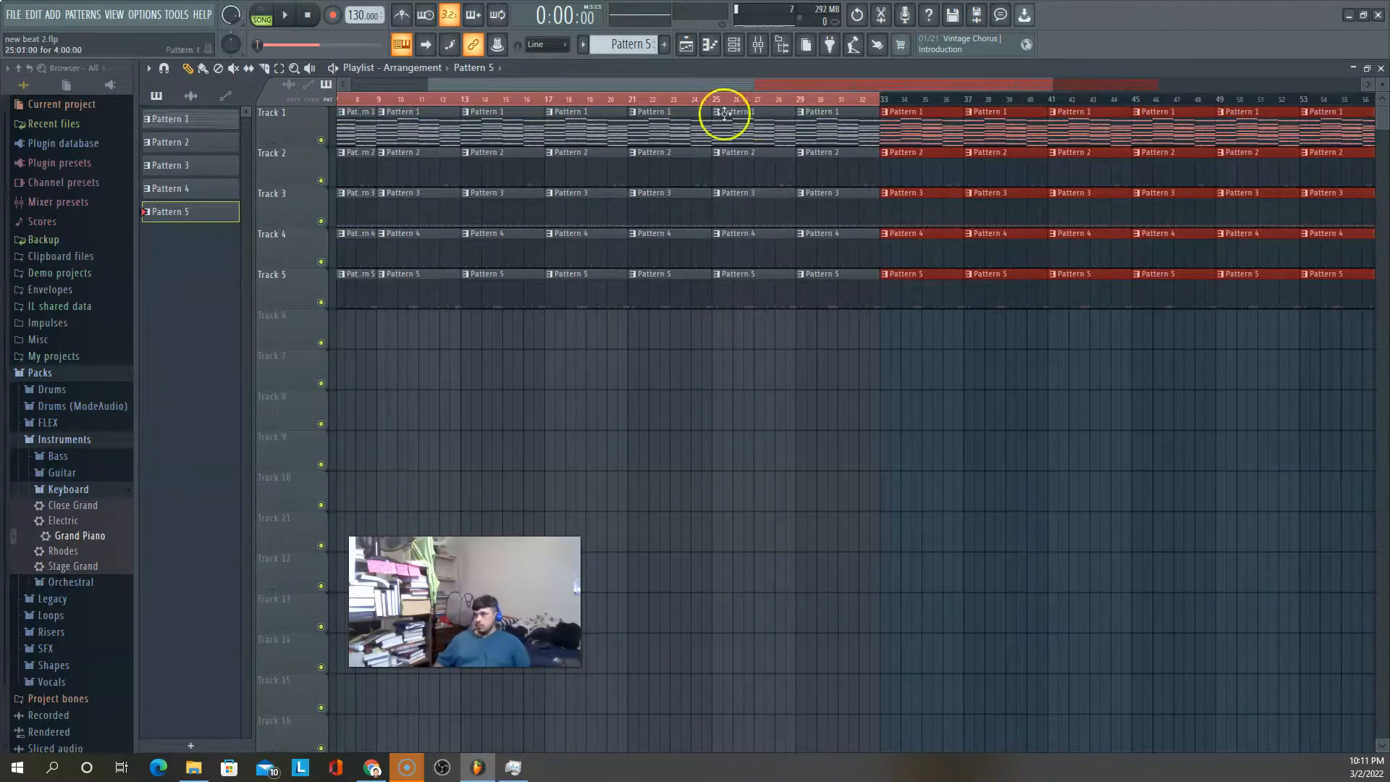
# Duplicate the whole 64-bar arrangement so the copies start at bar 65, directly after the existing clips
pyautogui.moveTo(745, 86); pyautogui.dragTo(676, 93)
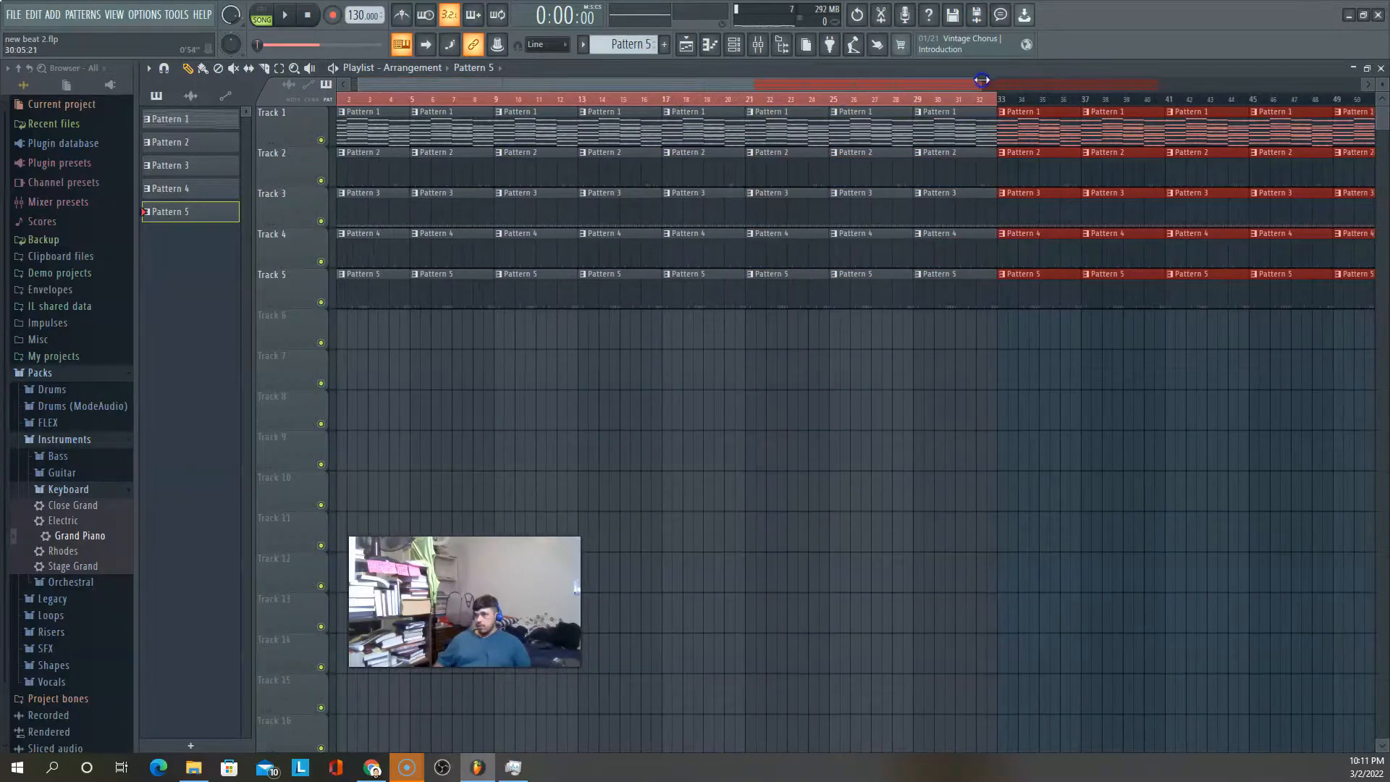
pyautogui.moveTo(982, 84); pyautogui.dragTo(1301, 110)
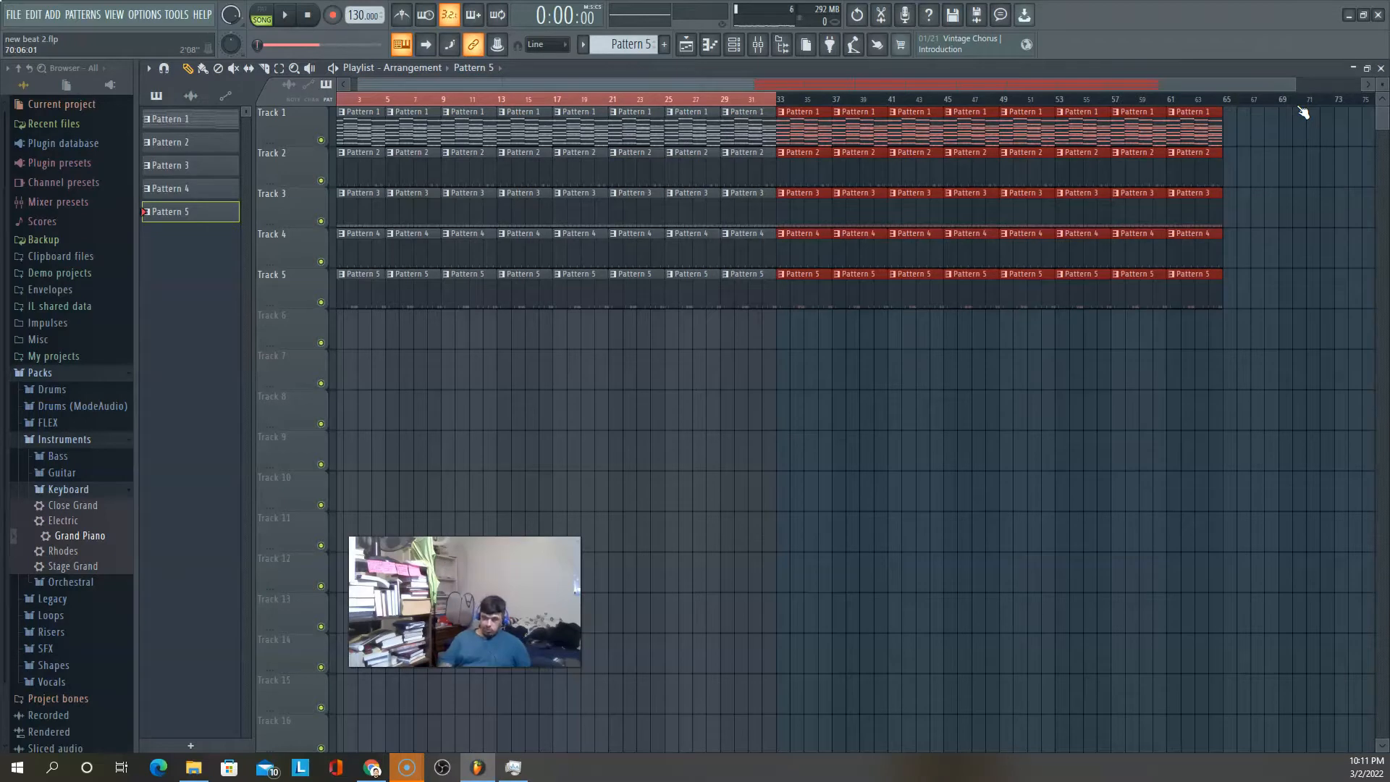
pyautogui.hotkey('ctrl', 'a')
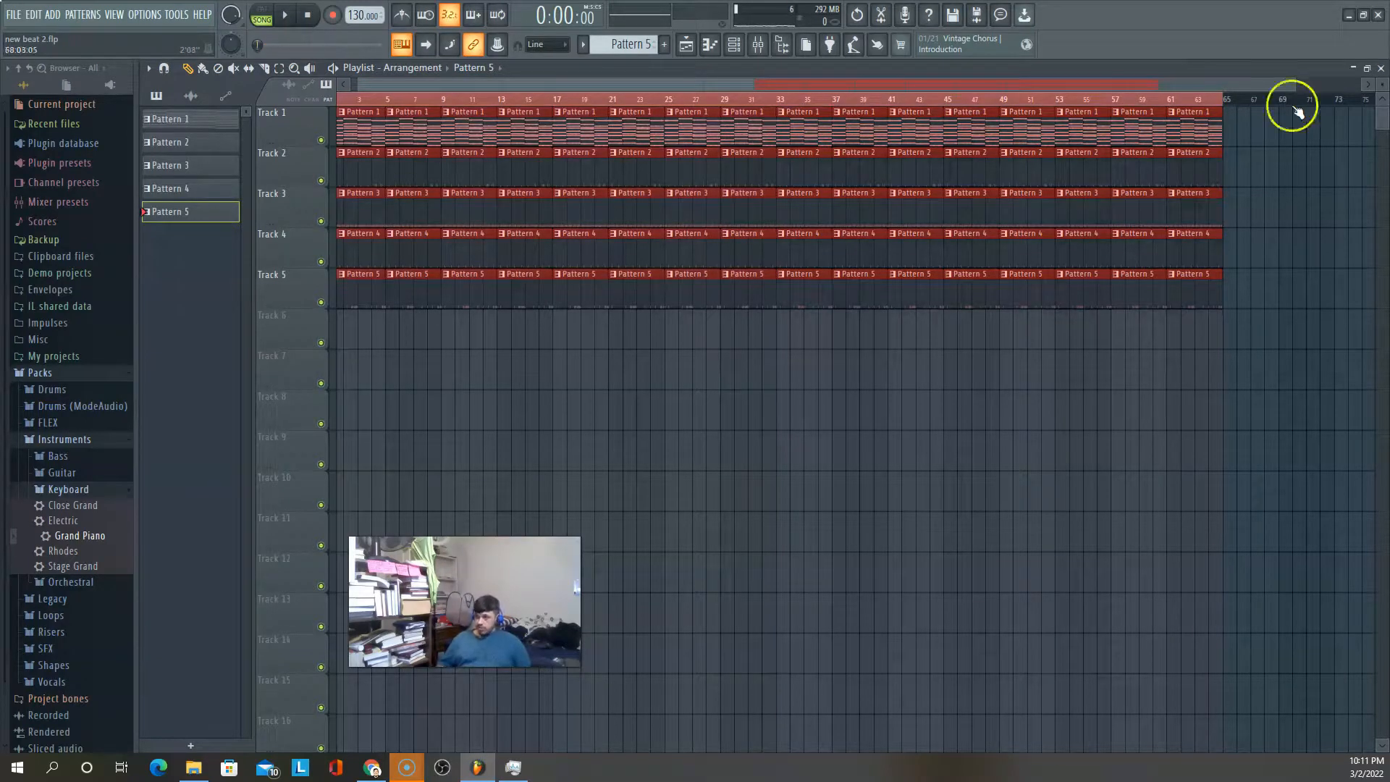
pyautogui.rightClick(644, 172)
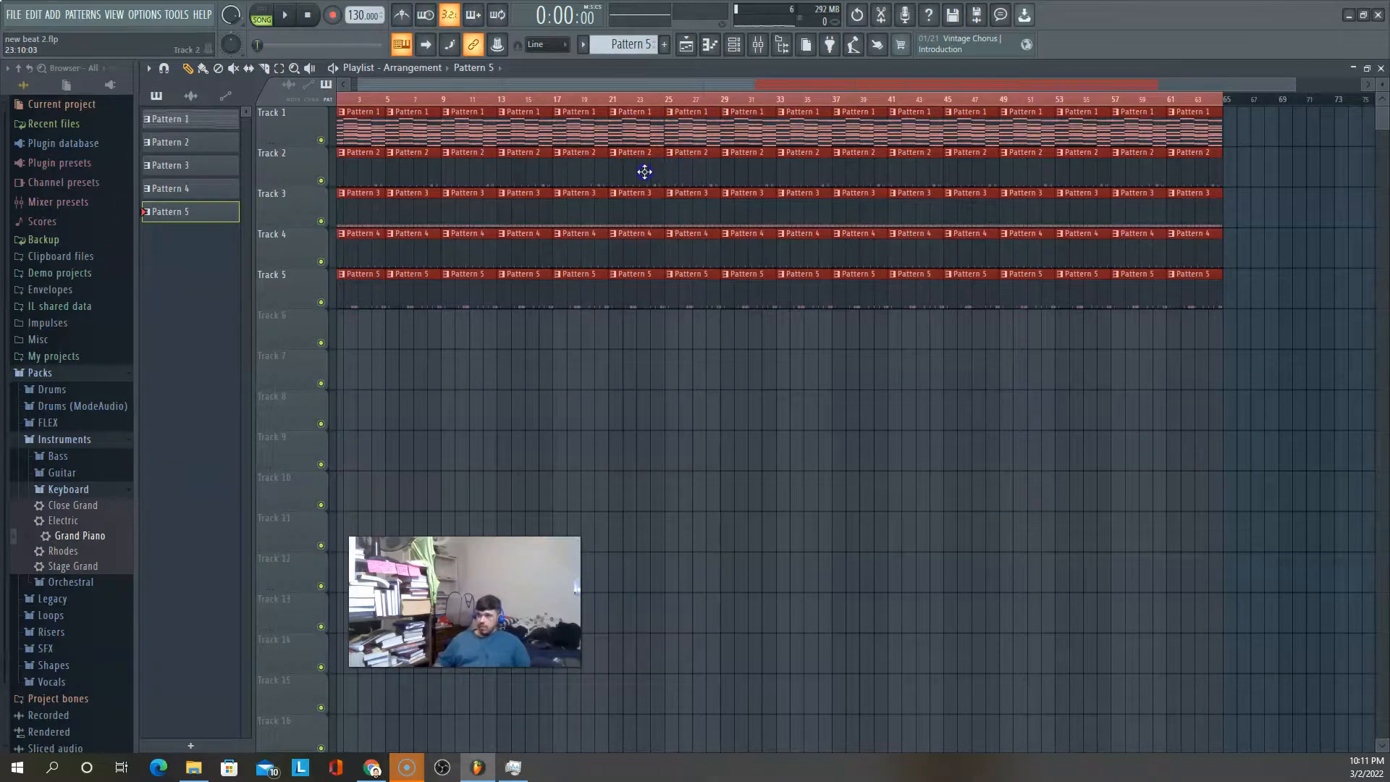
pyautogui.moveTo(663, 168); pyautogui.dragTo(1322, 169)
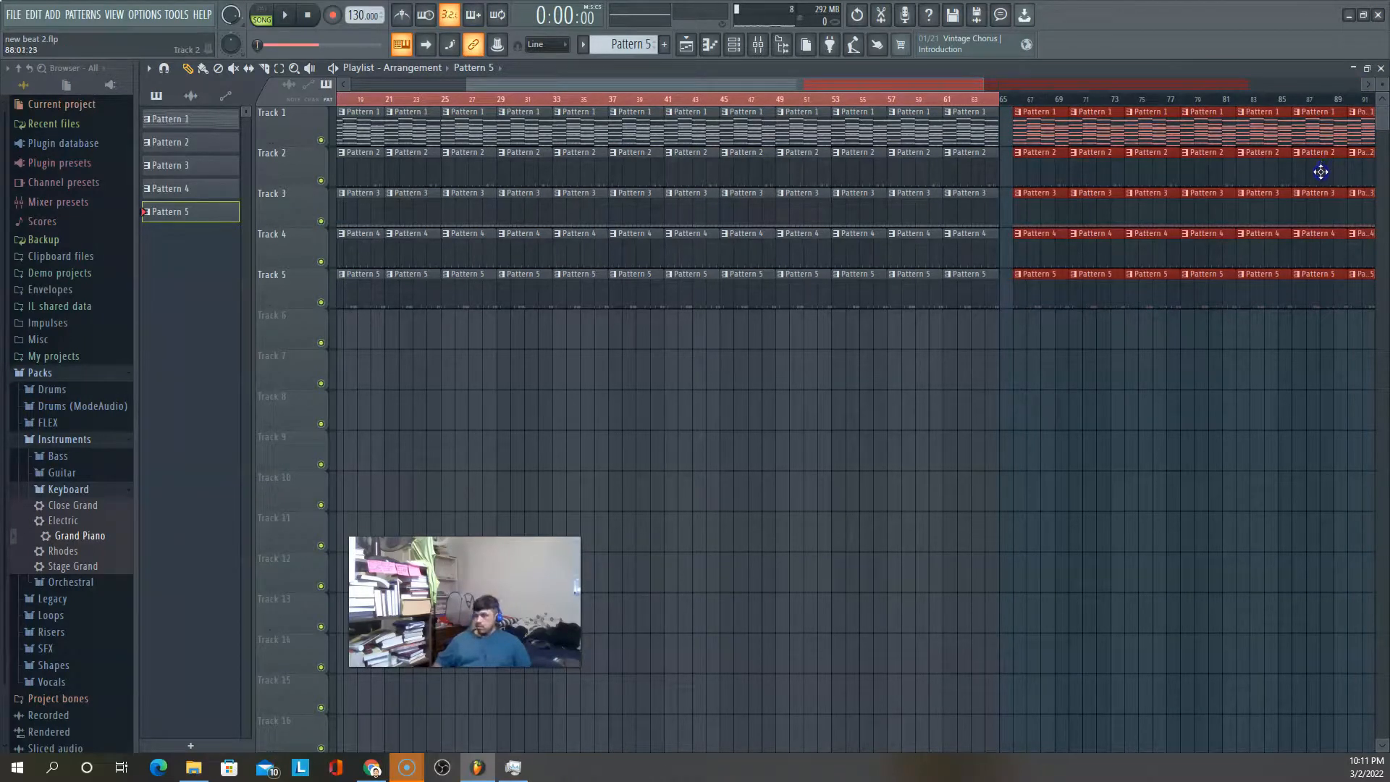
pyautogui.moveTo(1313, 173); pyautogui.dragTo(1312, 173)
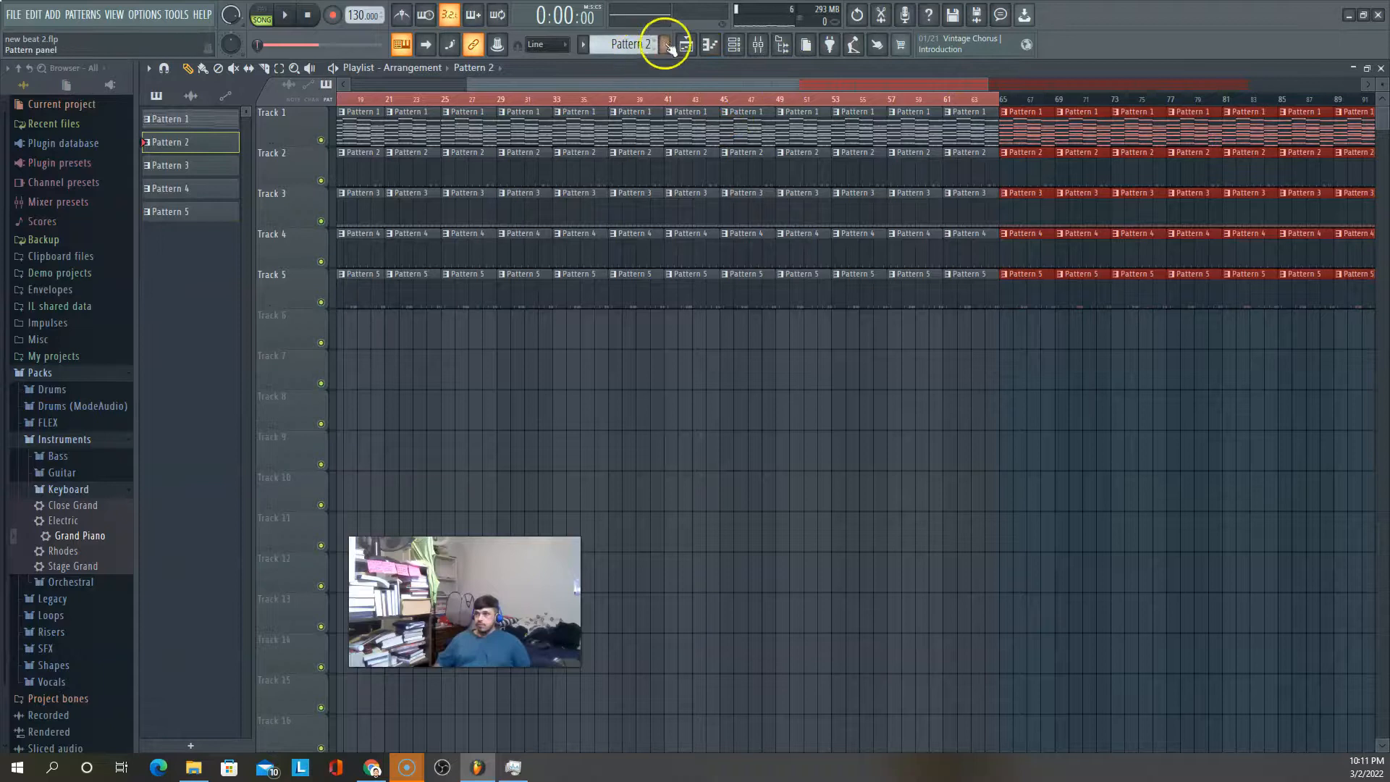
# Clear the playlist's time selection and move the playhead to about bar 127 to check the song's length
pyautogui.press('space')
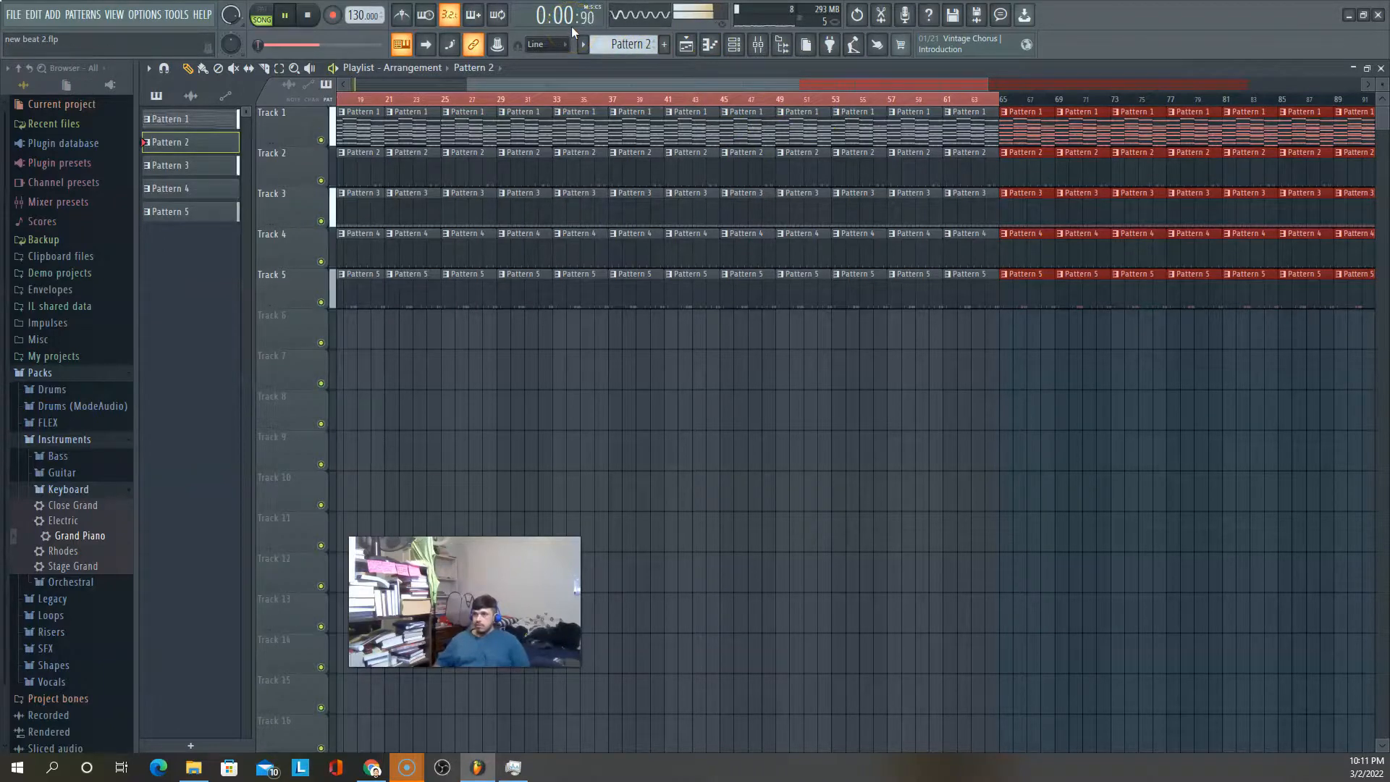
pyautogui.press('space')
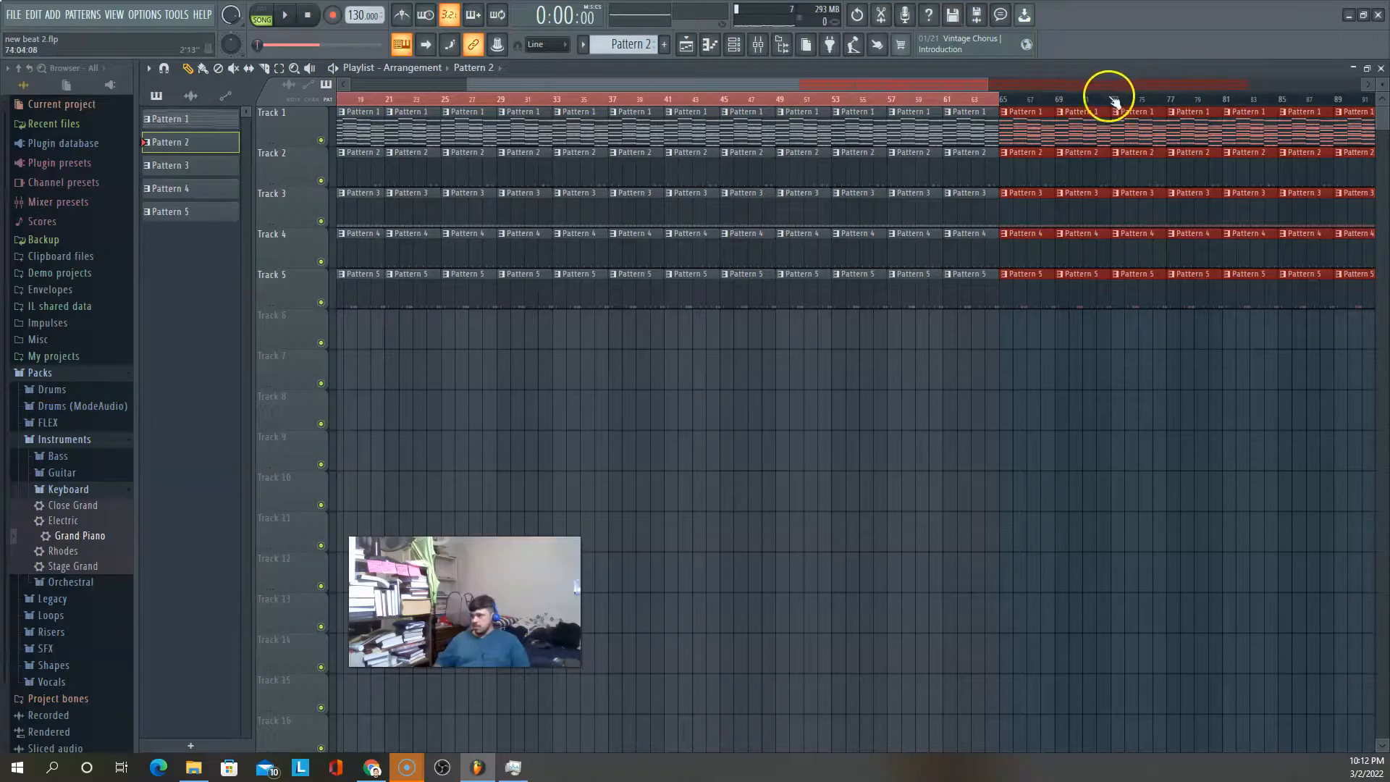
pyautogui.moveTo(715, 83); pyautogui.dragTo(486, 84)
pyautogui.moveTo(873, 86); pyautogui.dragTo(1387, 155)
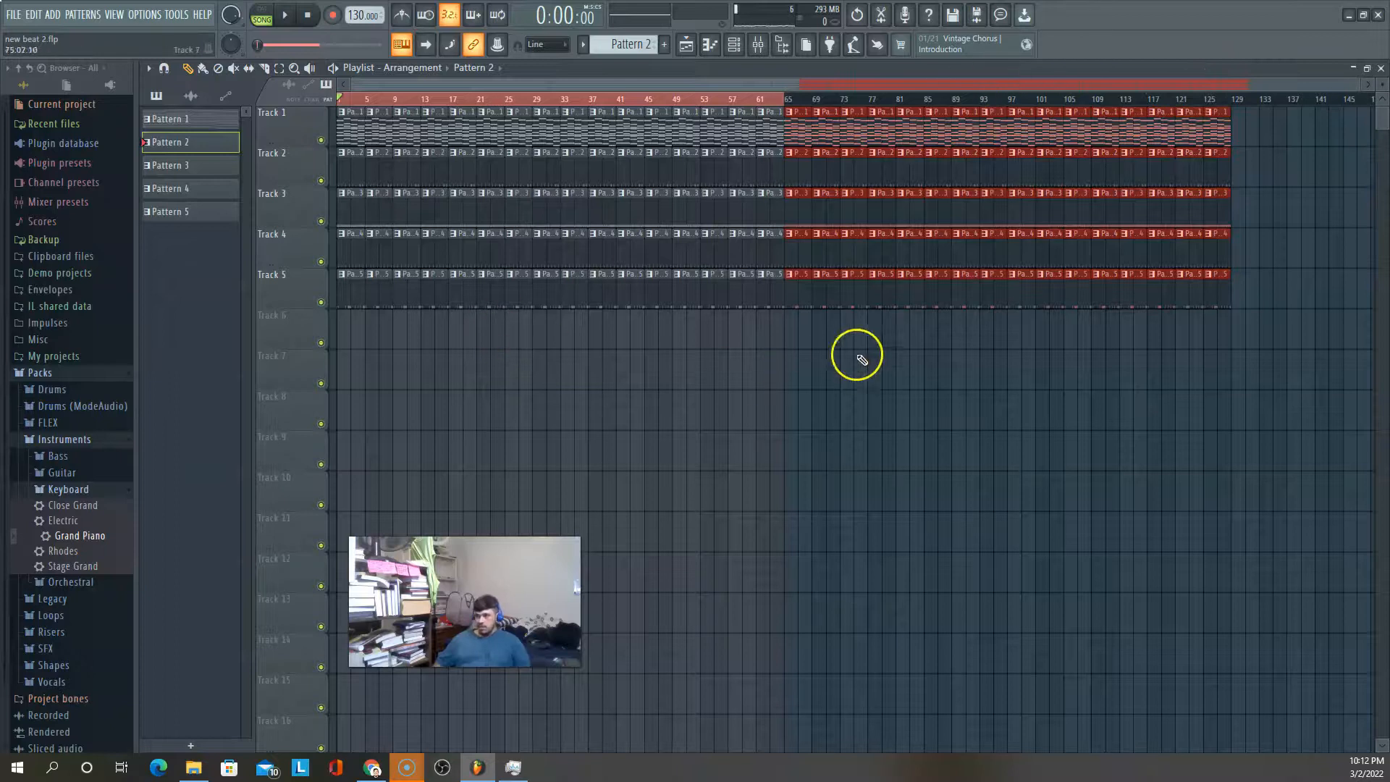
pyautogui.click(557, 439)
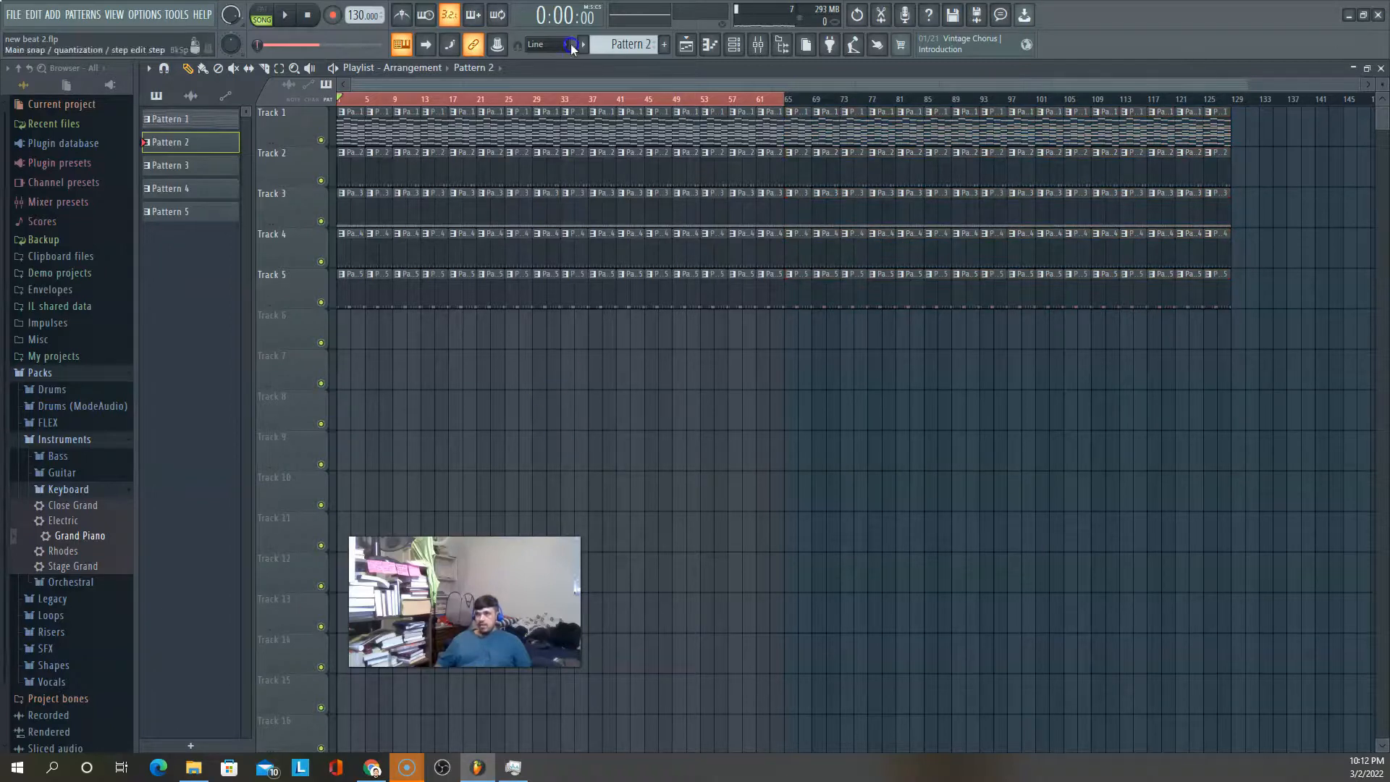
pyautogui.click(506, 103)
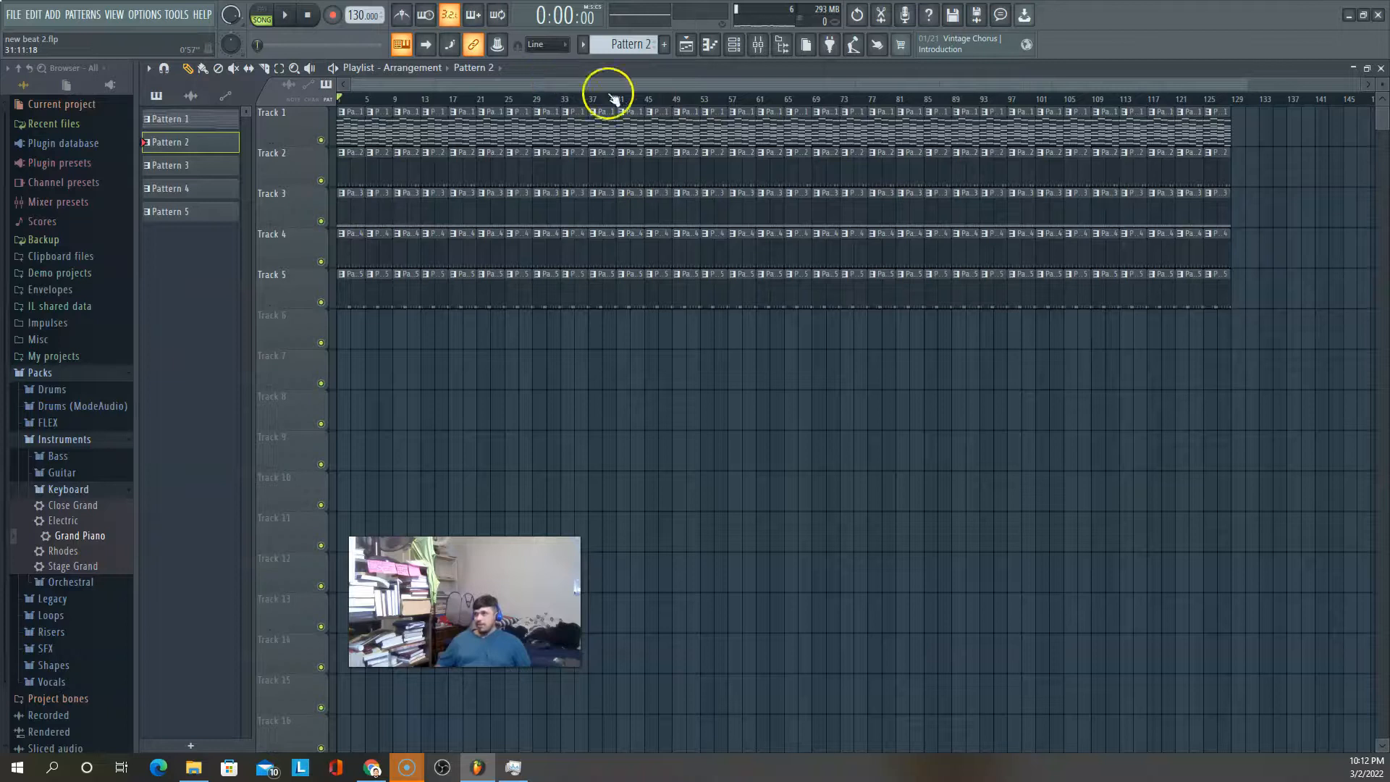
pyautogui.click(1219, 99)
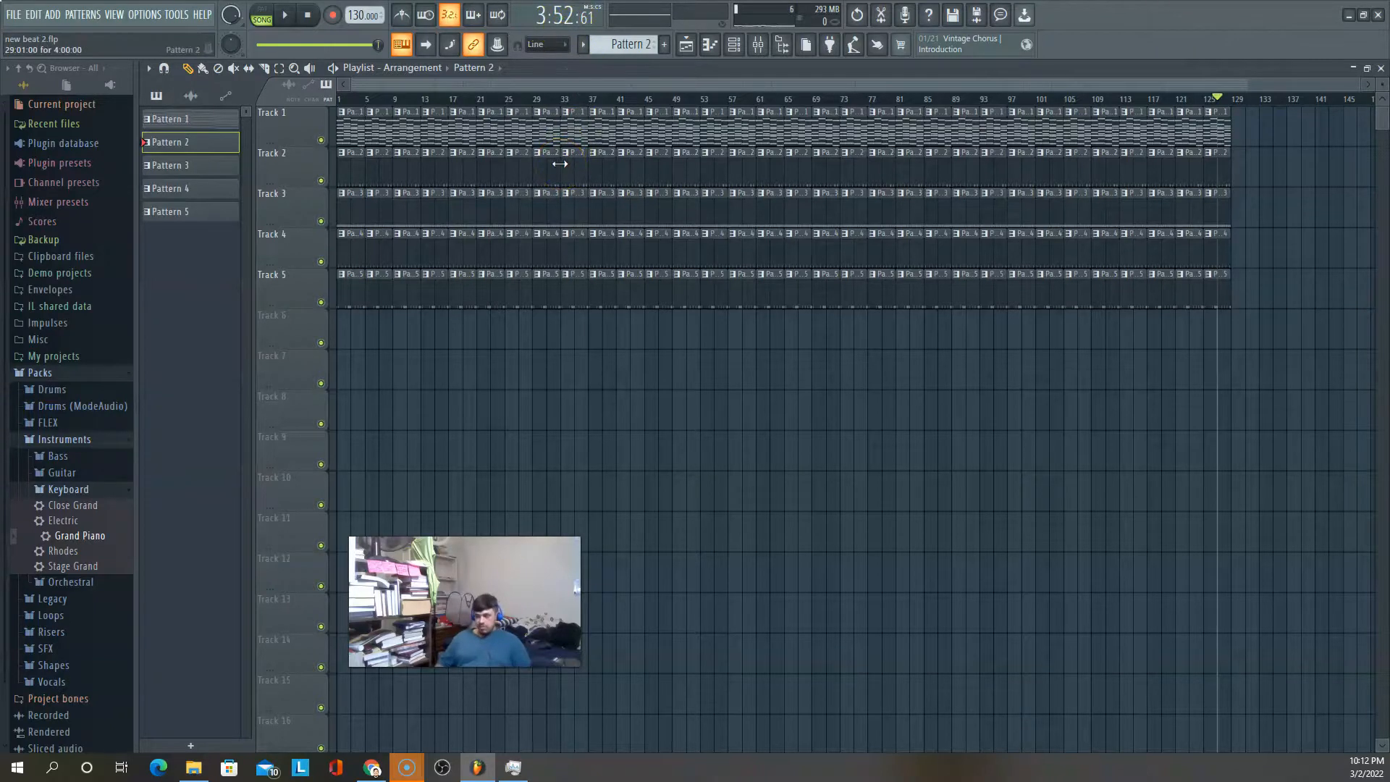
pyautogui.press('space')
pyautogui.press('space')
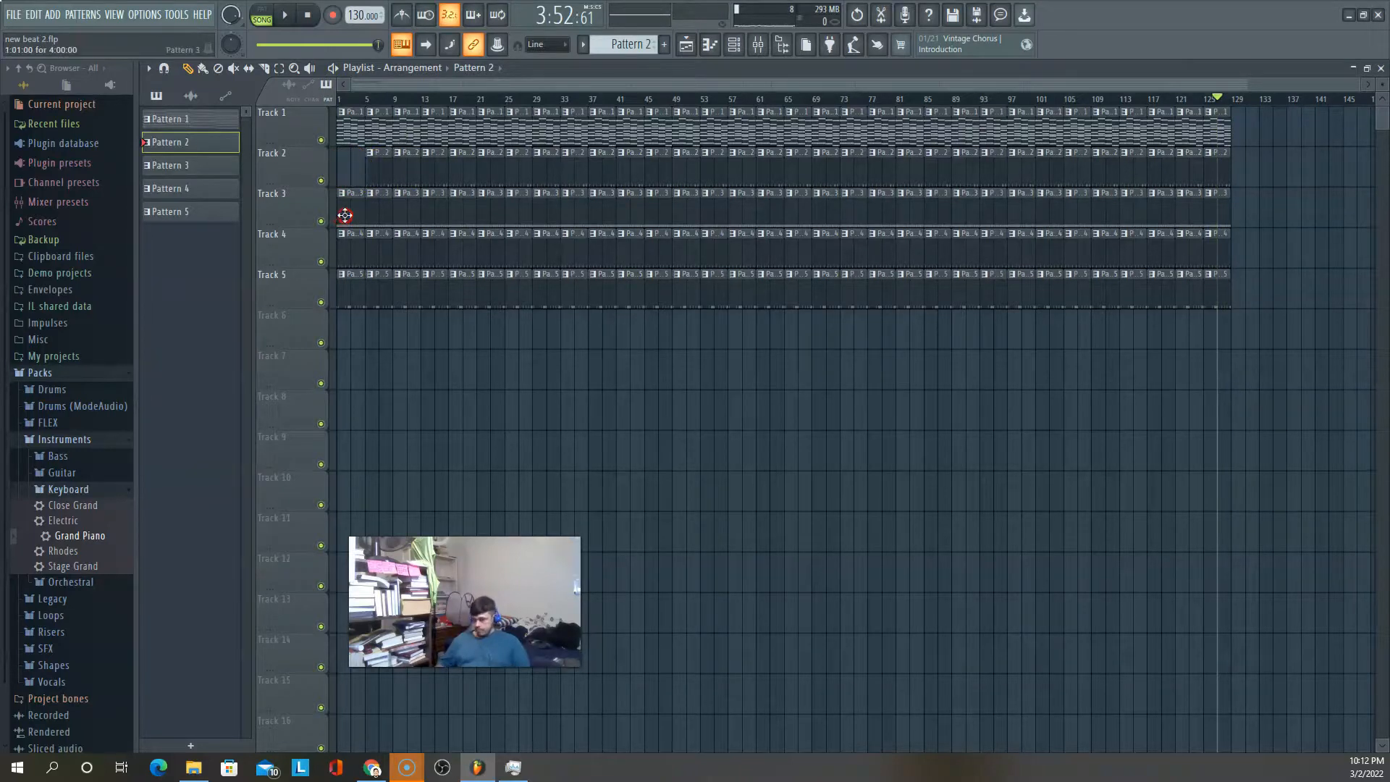
# Delete opening drum clips so Pattern 2 enters at bar 5, Pattern 3 at bar 9, Pattern 4 at bar 13 and Pattern 5 at bar 17
pyautogui.rightClick(350, 253)
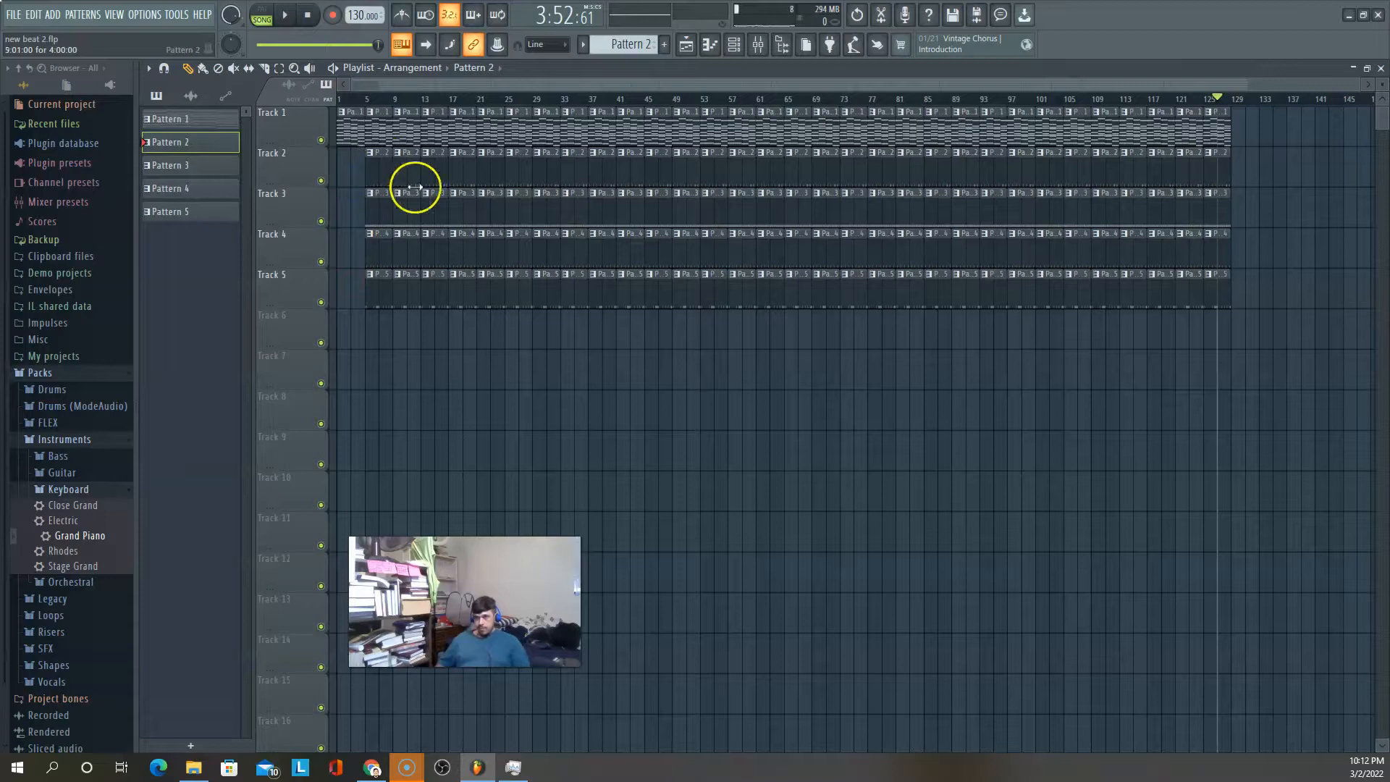
pyautogui.rightClick(374, 207)
pyautogui.rightClick(383, 250)
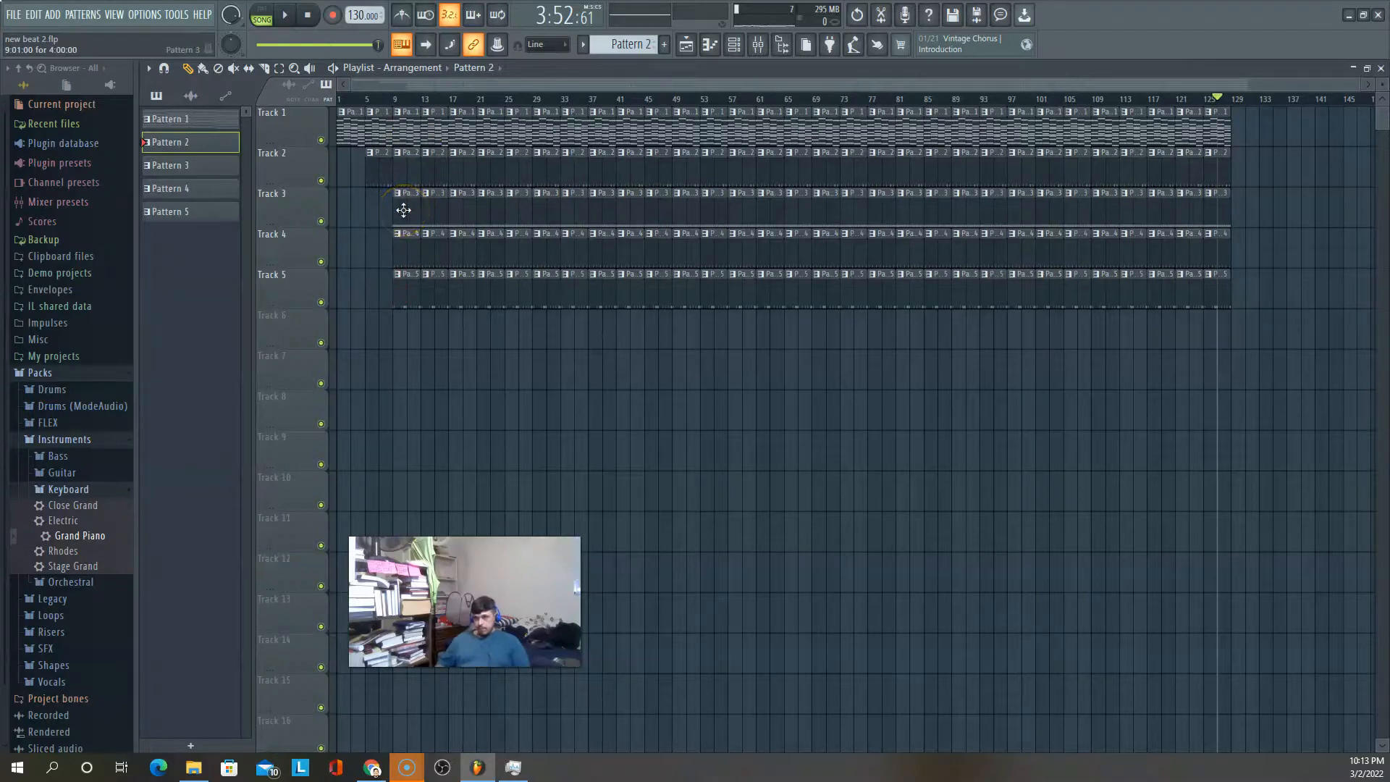
pyautogui.rightClick(407, 293)
pyautogui.rightClick(427, 293)
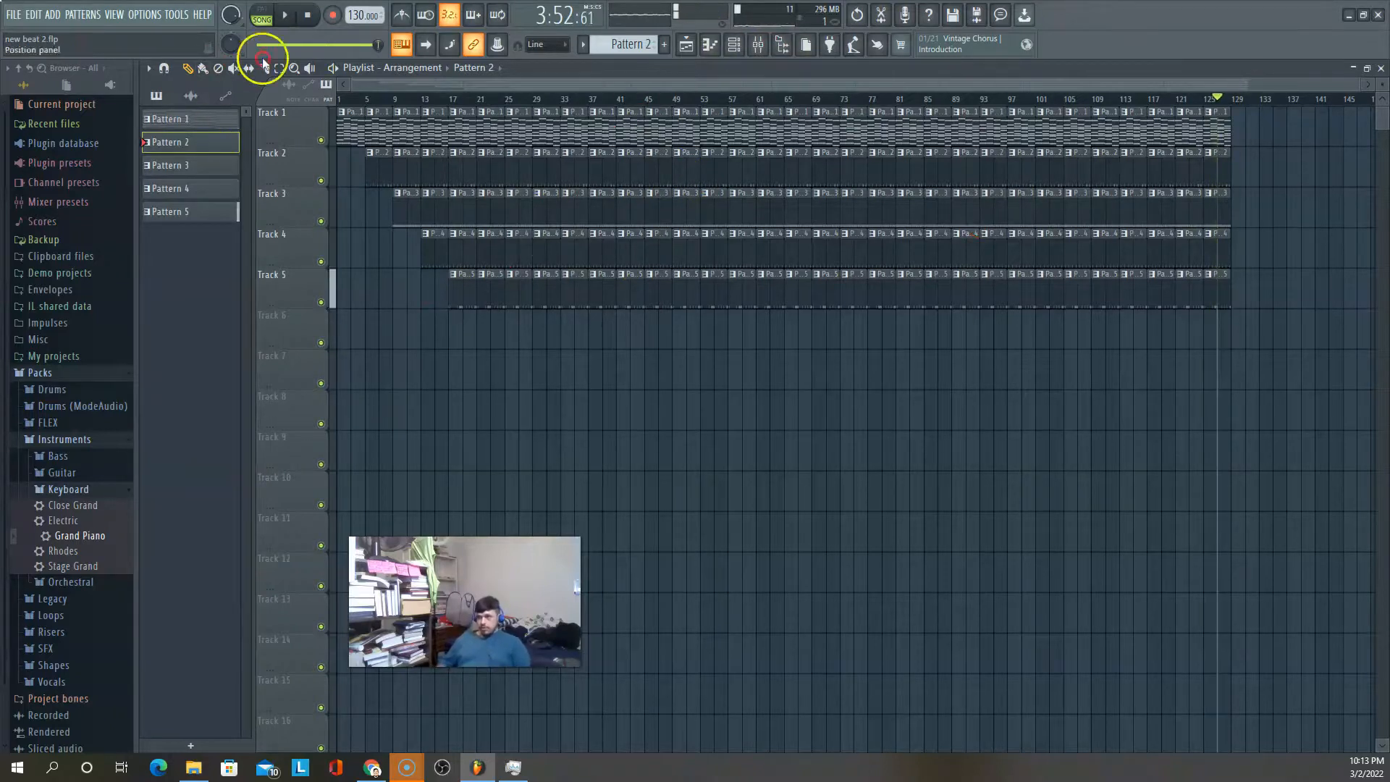
# Play the song from the start and delete the Pattern 3 clip at bar 25 on Track 3
pyautogui.click(310, 16)
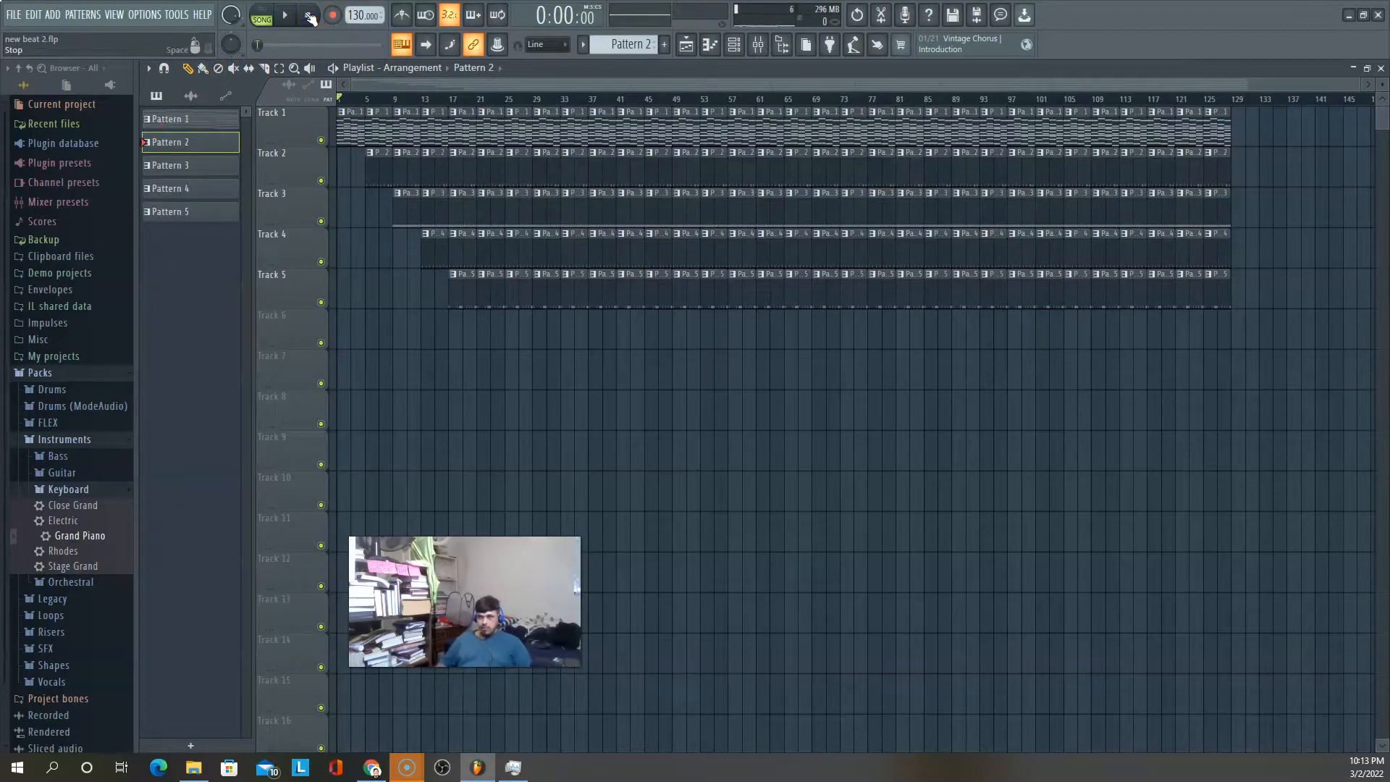
pyautogui.click(289, 15)
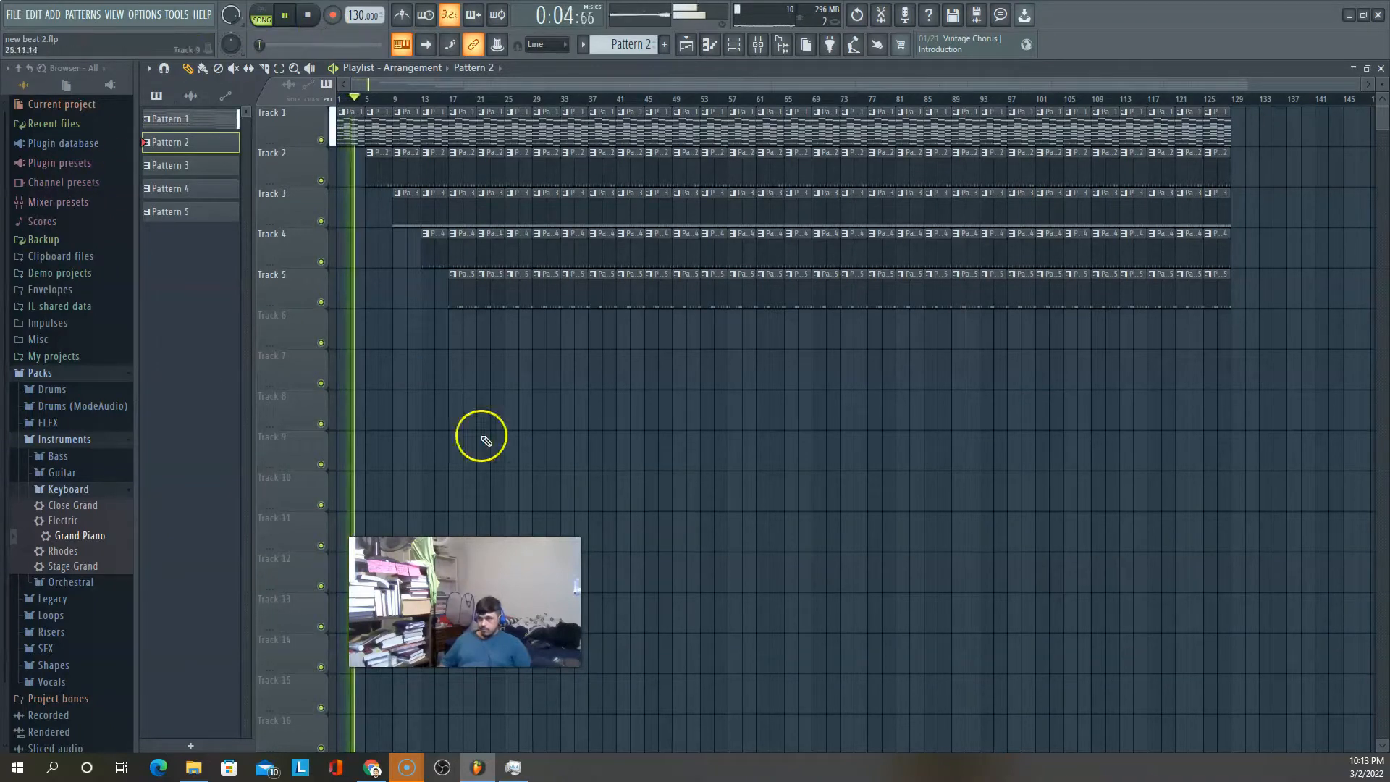
pyautogui.rightClick(527, 203)
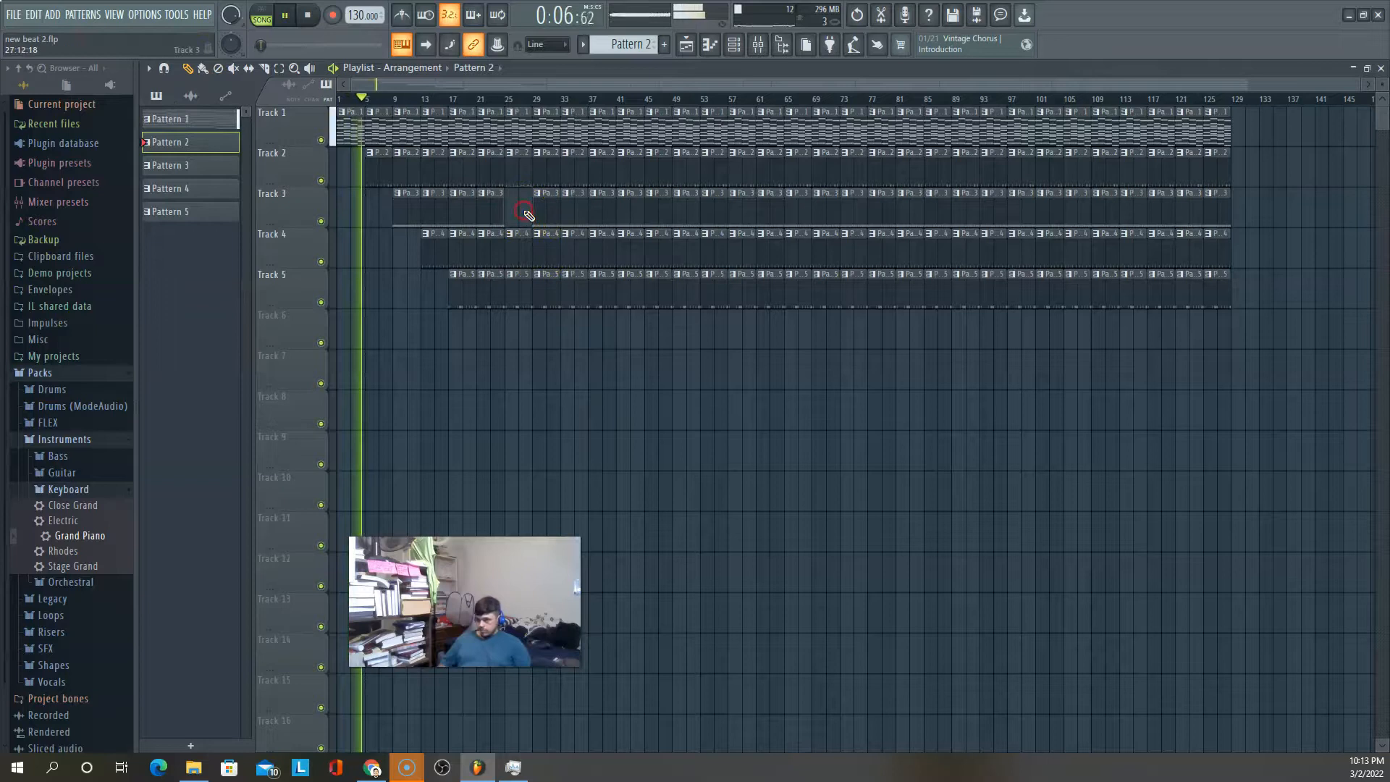
# Delete the Pattern 2 clips at bars 25 and 29, the Pattern 3 clip at bar 29 and the Pattern 1 clip at bar 25
pyautogui.press('space')
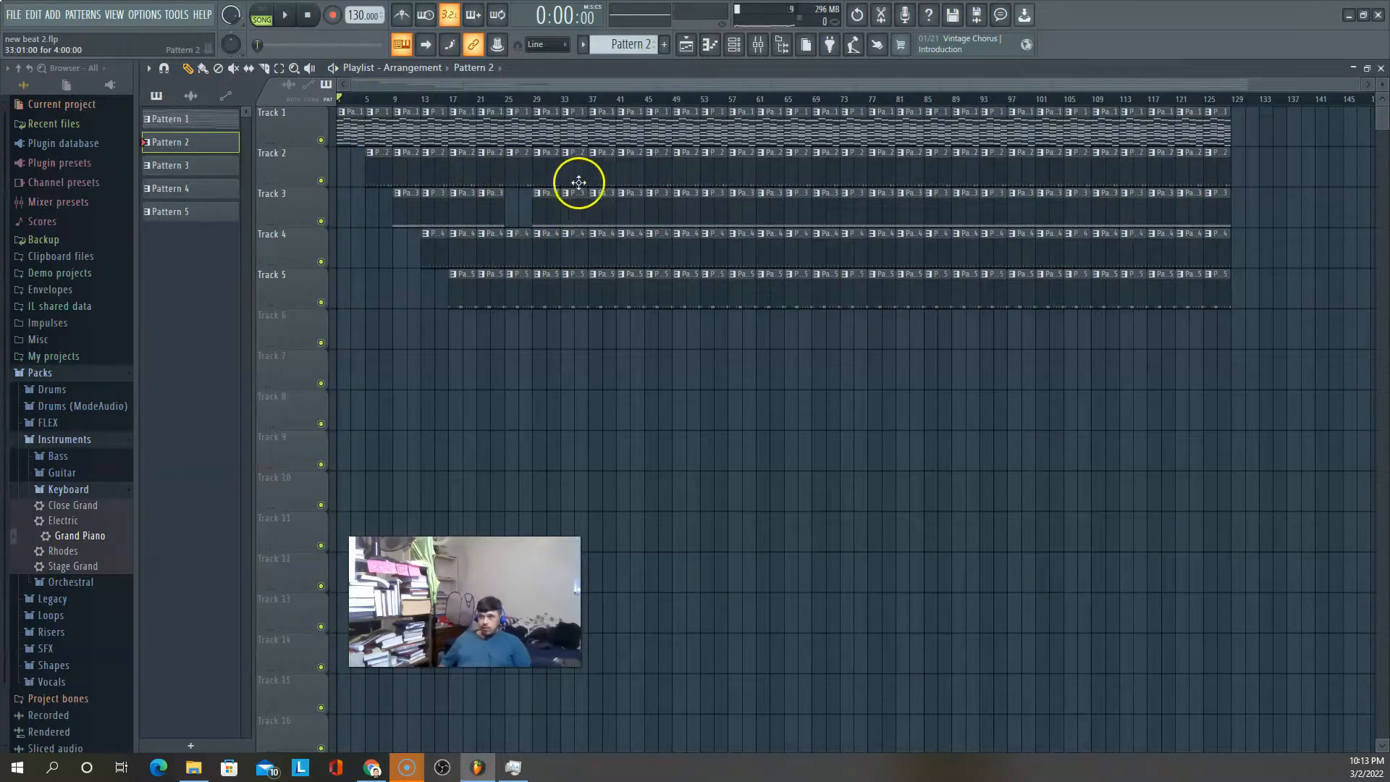
pyautogui.rightClick(524, 177)
pyautogui.press('space')
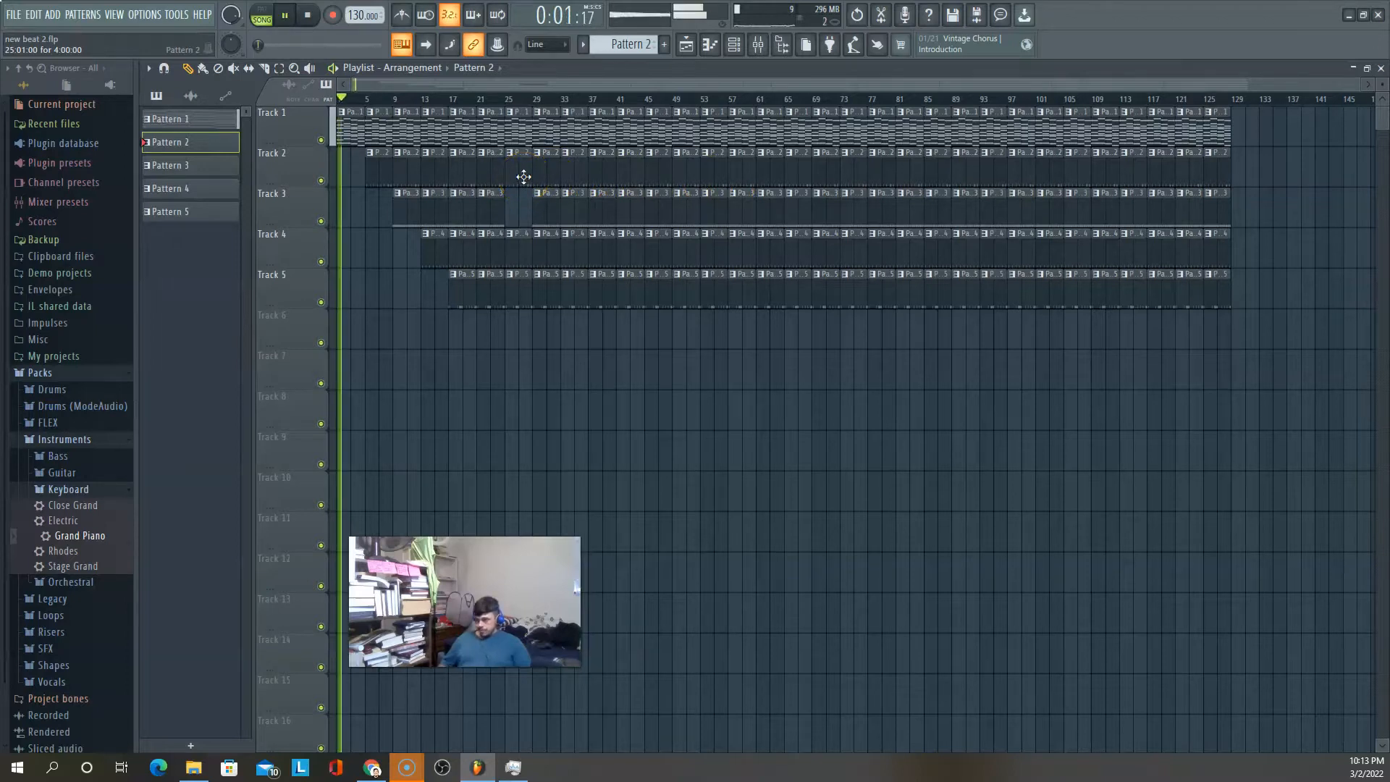
pyautogui.rightClick(549, 208)
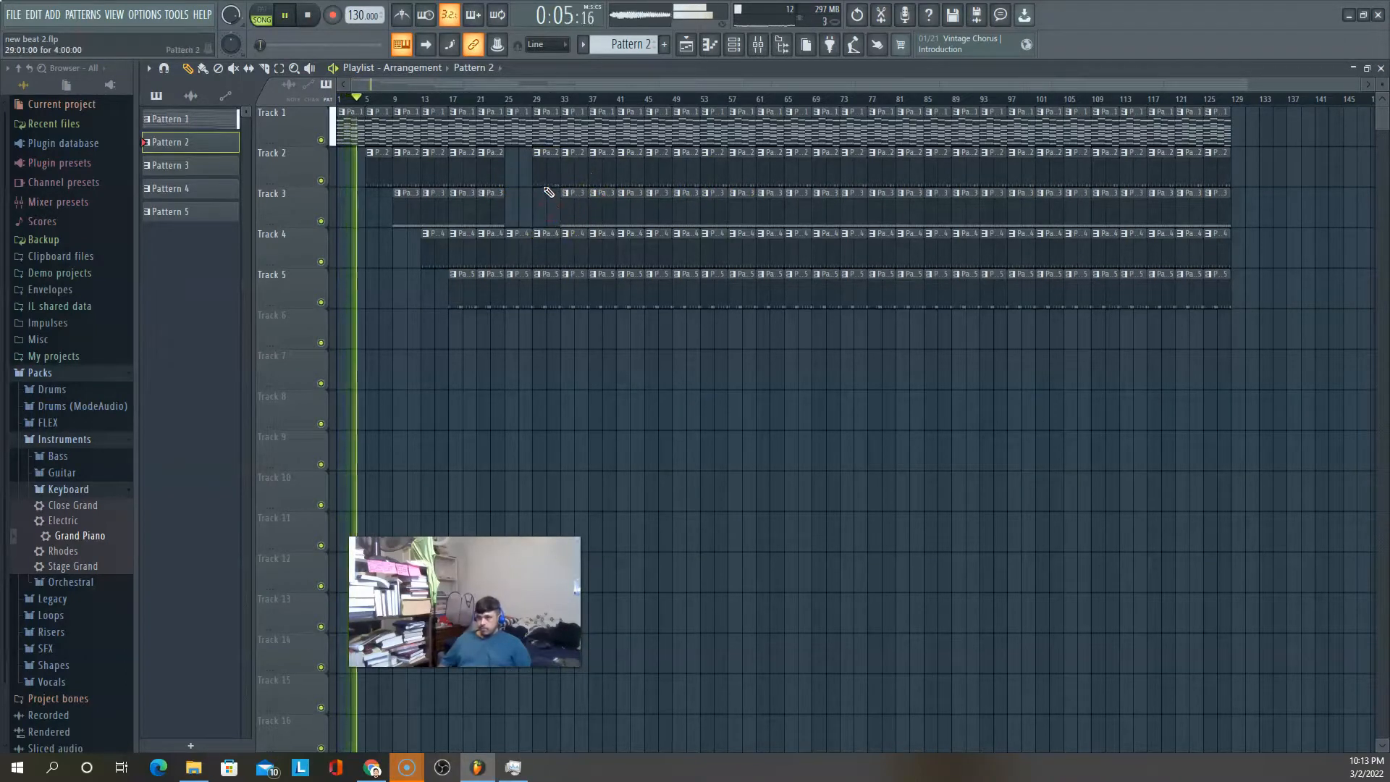
pyautogui.rightClick(546, 179)
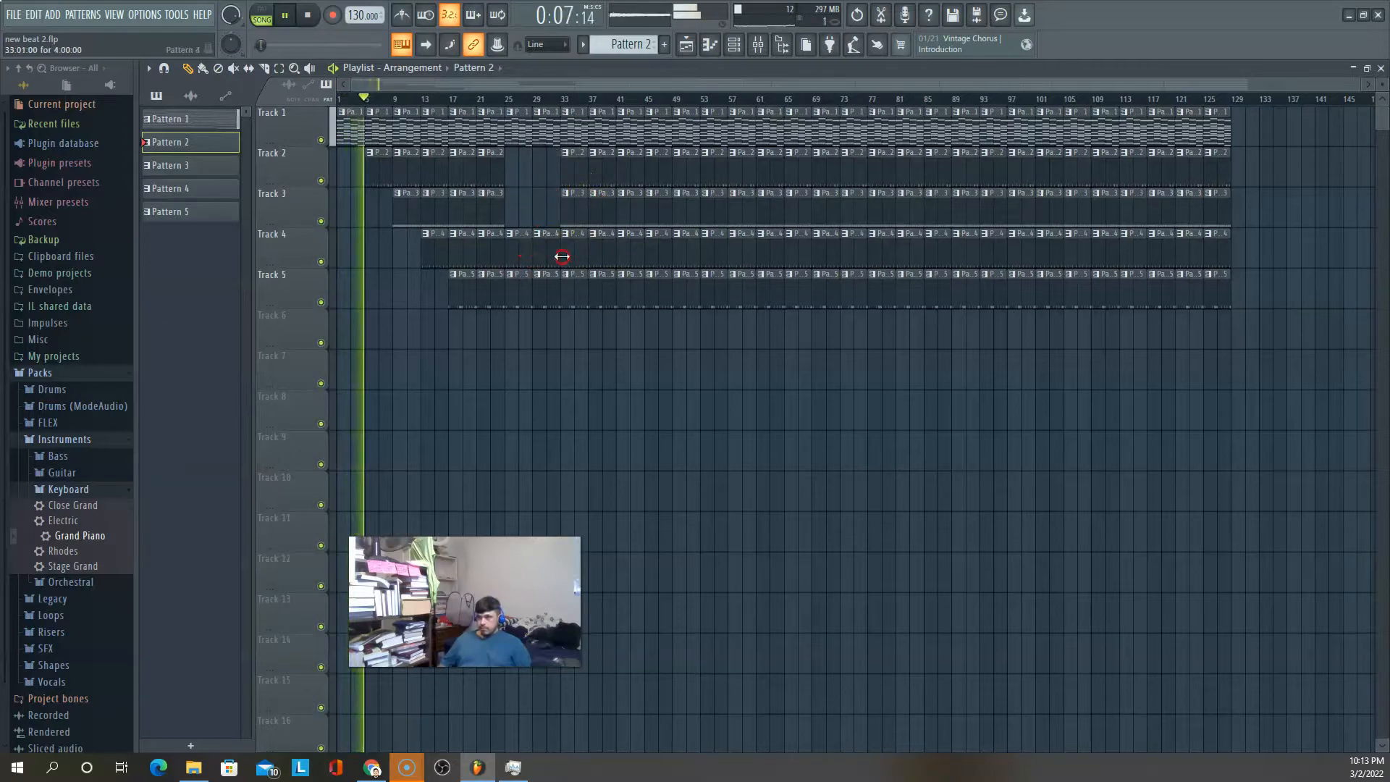
pyautogui.rightClick(524, 129)
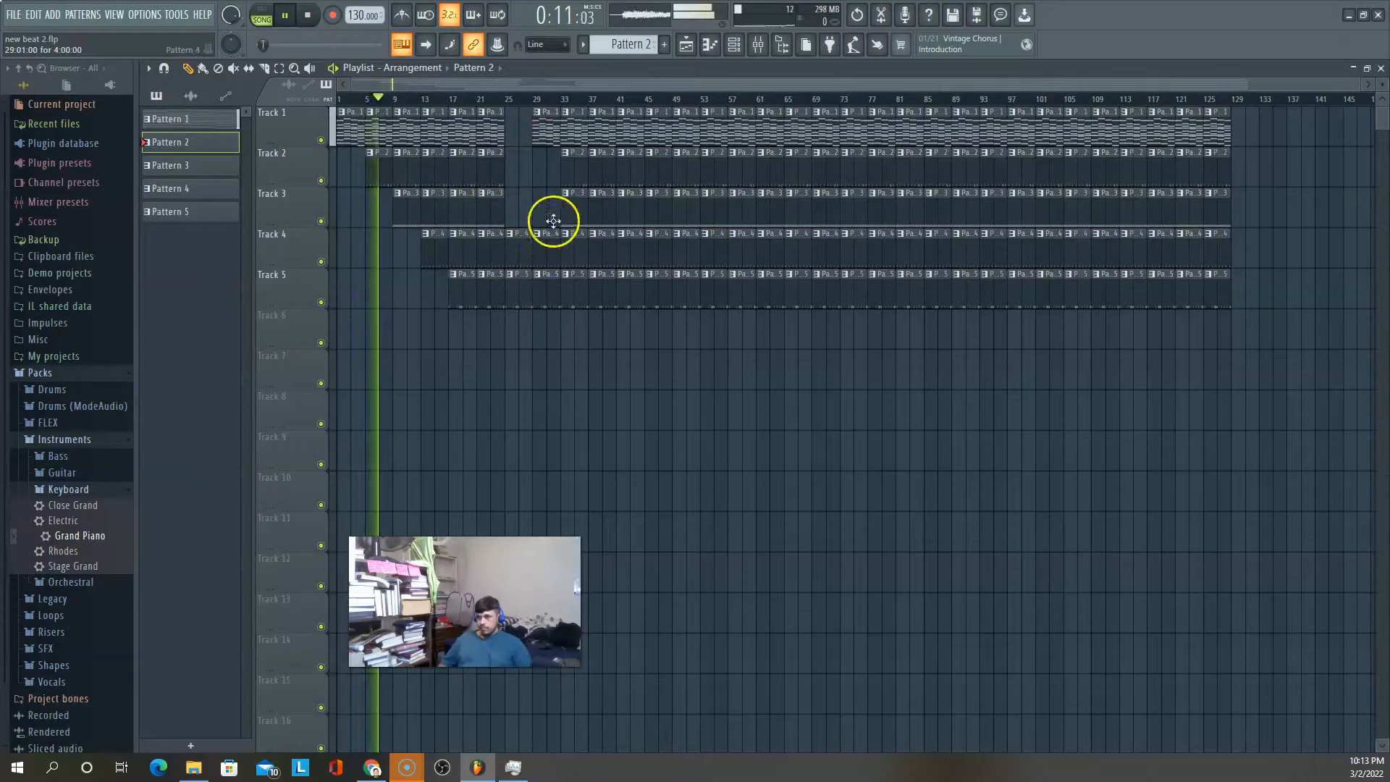
# Delete the Pattern 4 and Pattern 5 clips at bars 33 and 41, plus the Pattern 2 clip at bar 41
pyautogui.rightClick(577, 262)
pyautogui.rightClick(574, 301)
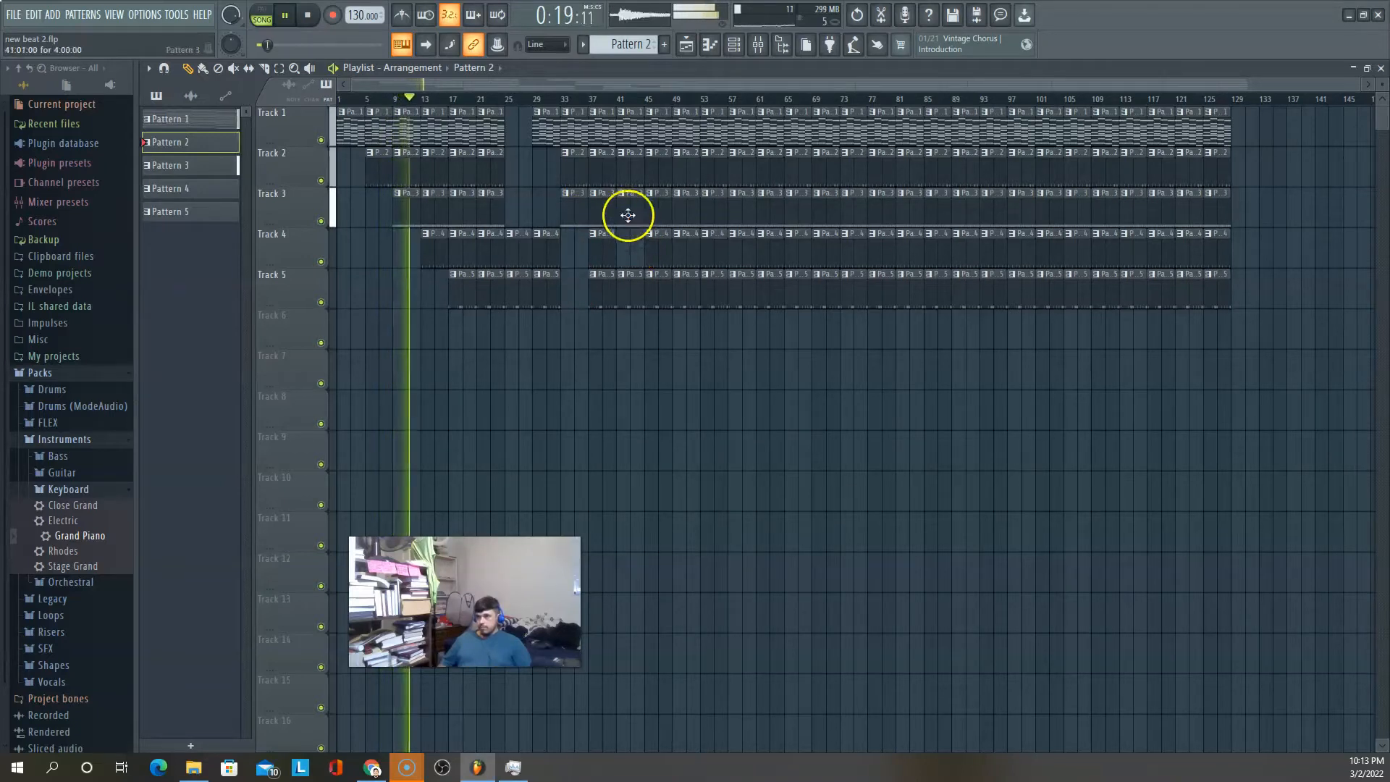
pyautogui.rightClick(627, 176)
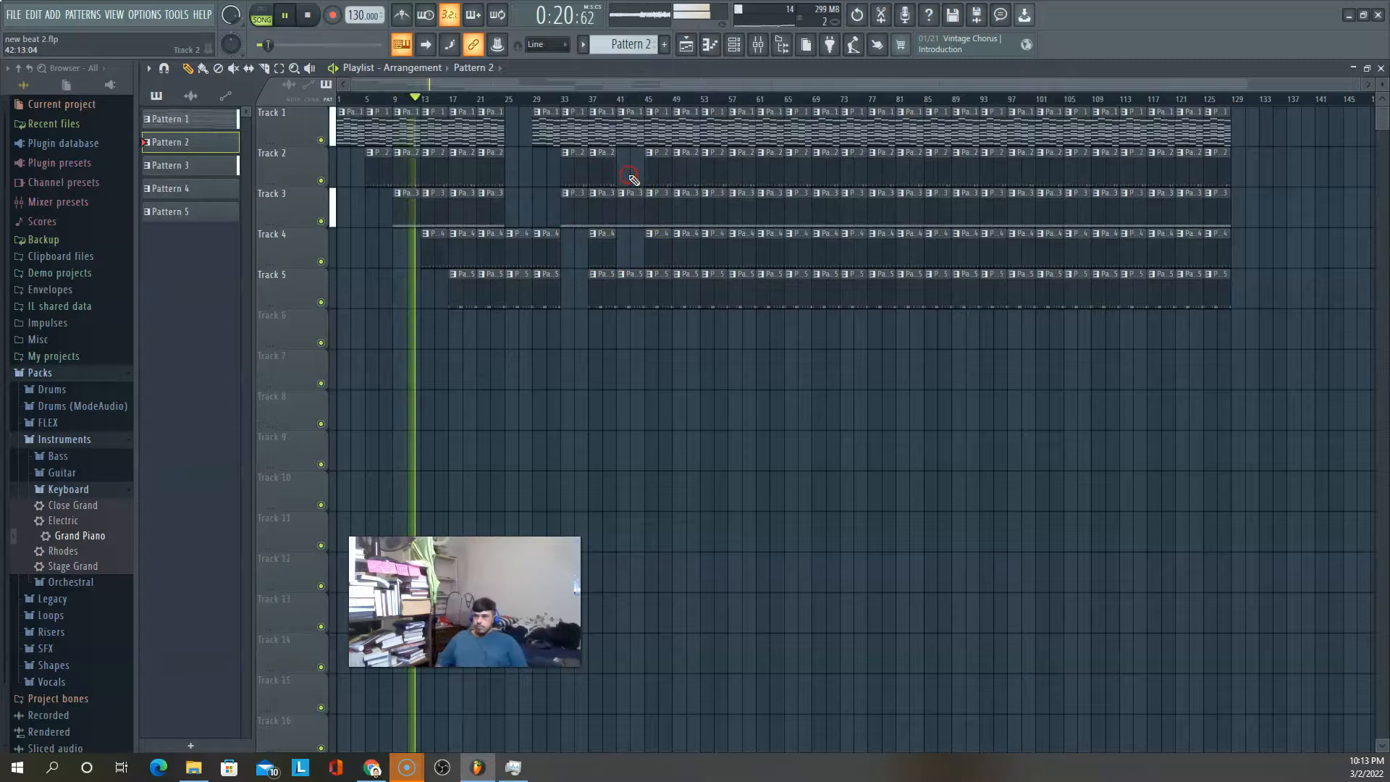
pyautogui.rightClick(630, 288)
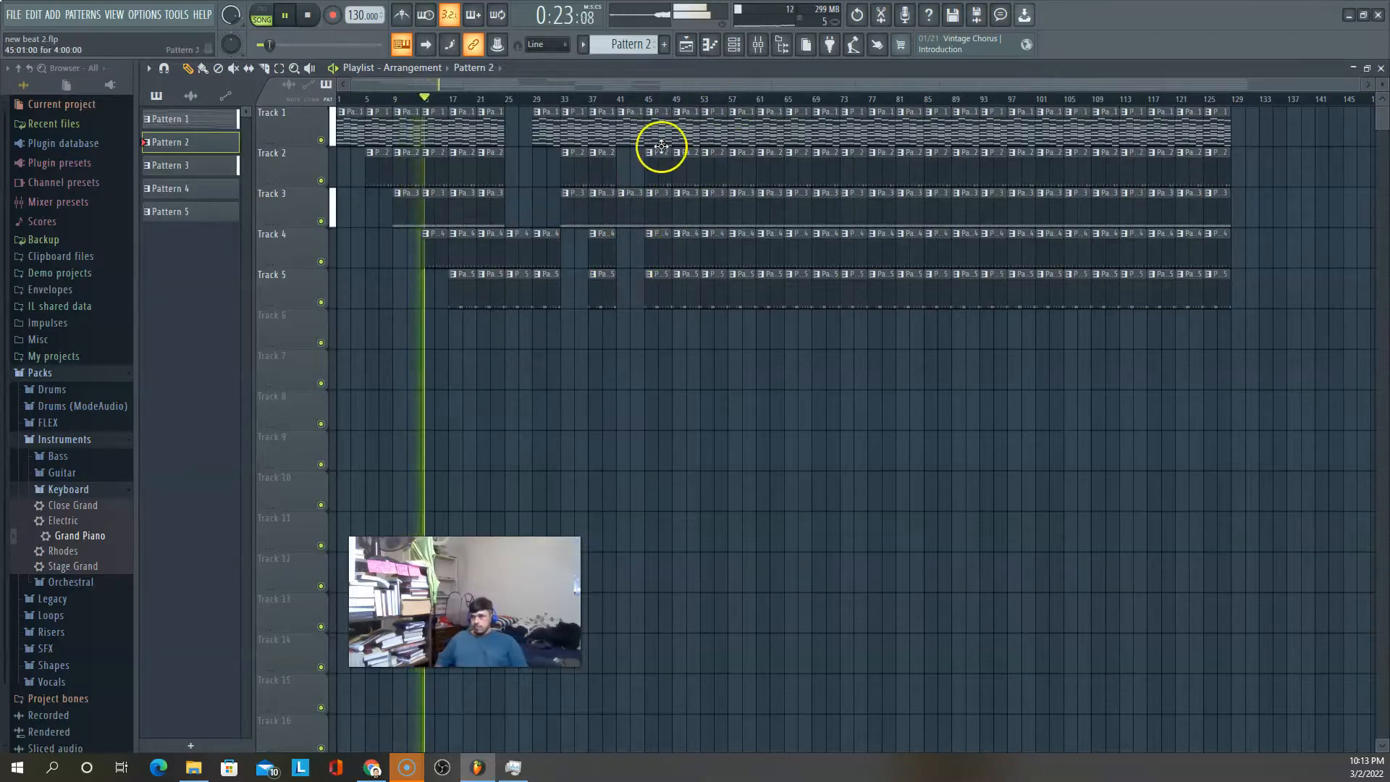
# Delete the Pattern 2 clip at bar 45, the Pattern 3 clip at bar 53 and the Pattern 5 clip at bar 57
pyautogui.rightClick(661, 172)
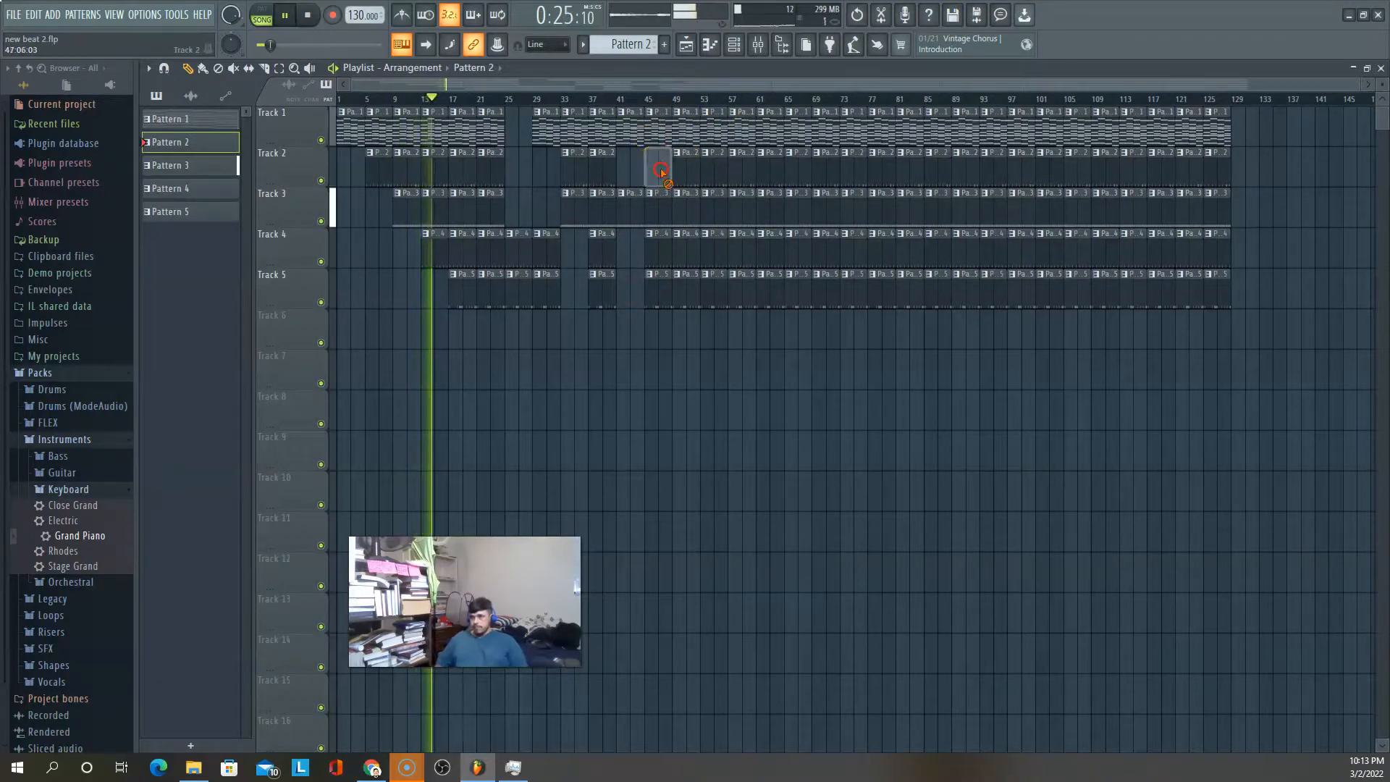
pyautogui.rightClick(715, 220)
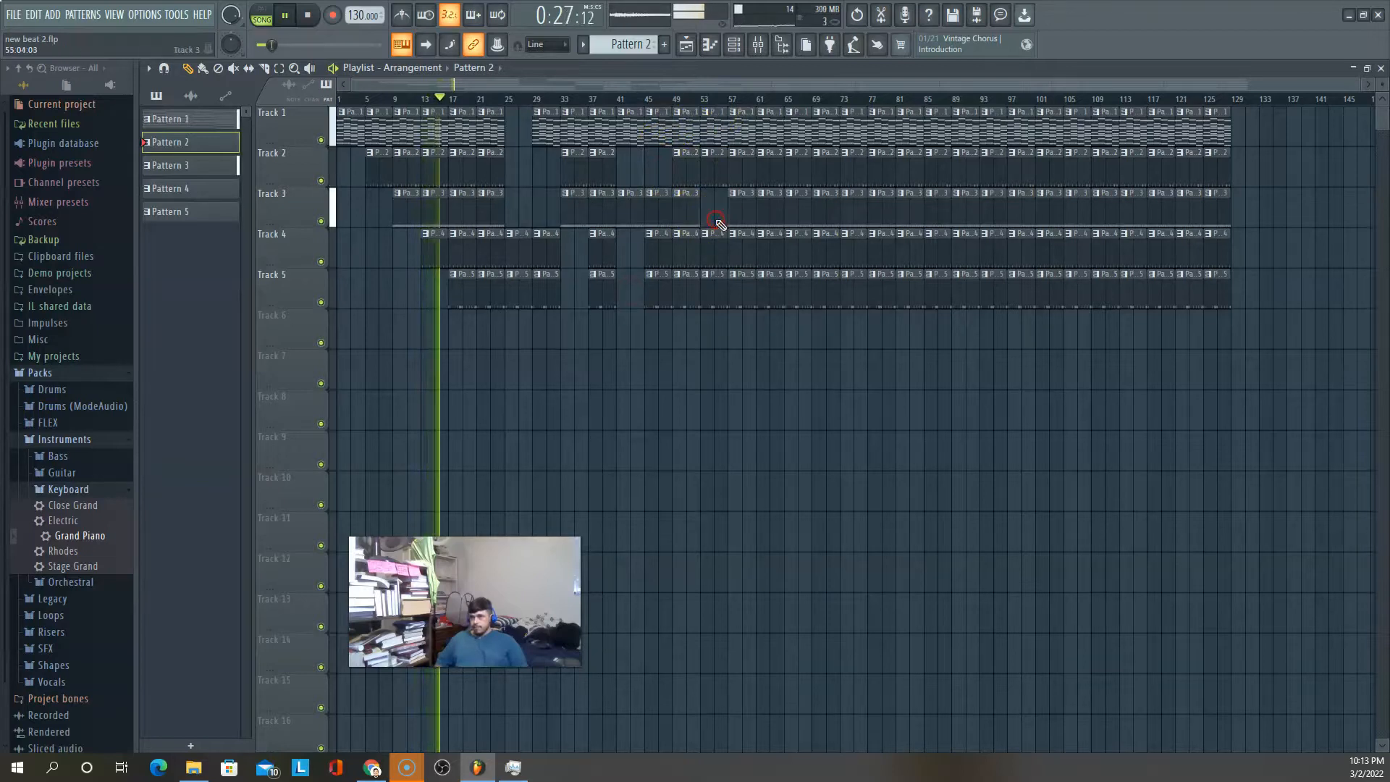
pyautogui.rightClick(729, 304)
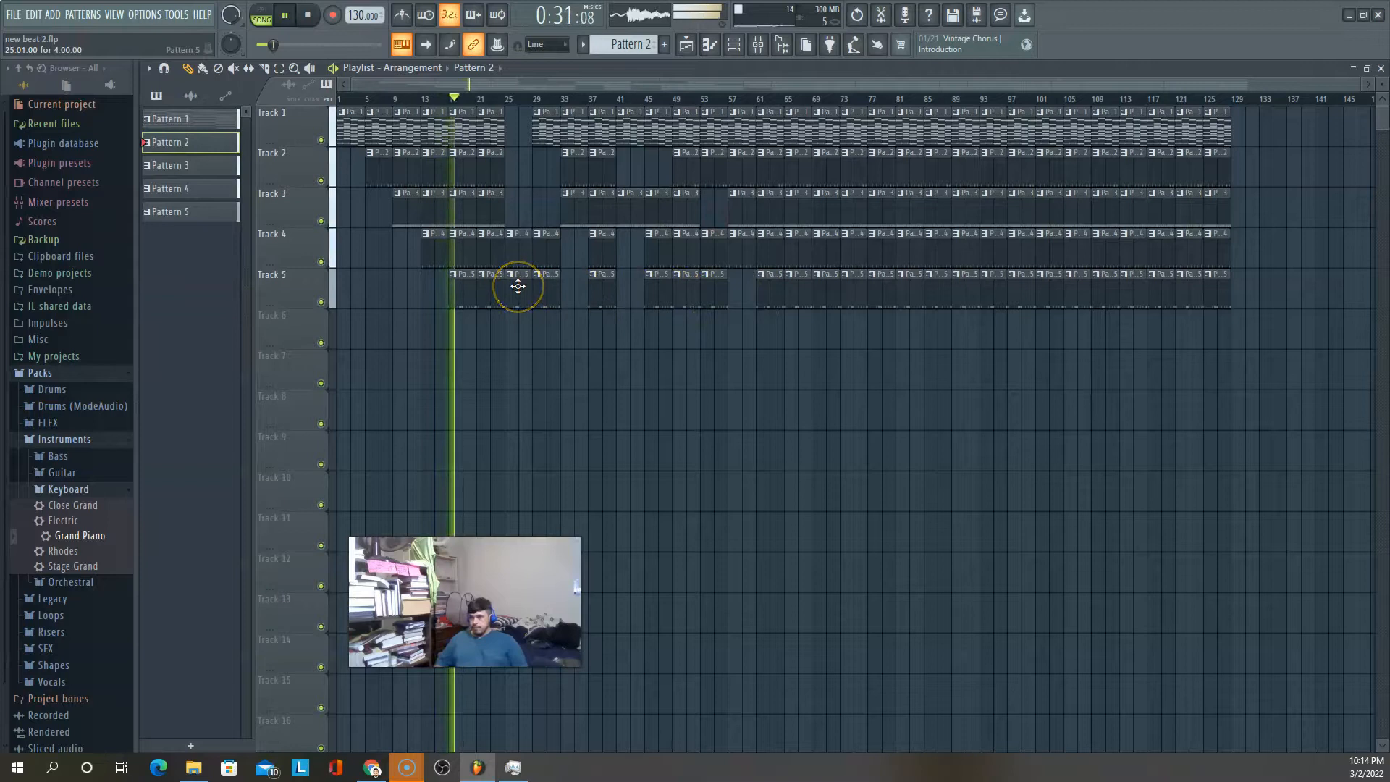
# Place a Pattern 2 clip at bar 33 on Track 5 and delete the Track 1 clips at bars 29 and 33
pyautogui.click(572, 297)
pyautogui.rightClick(546, 121)
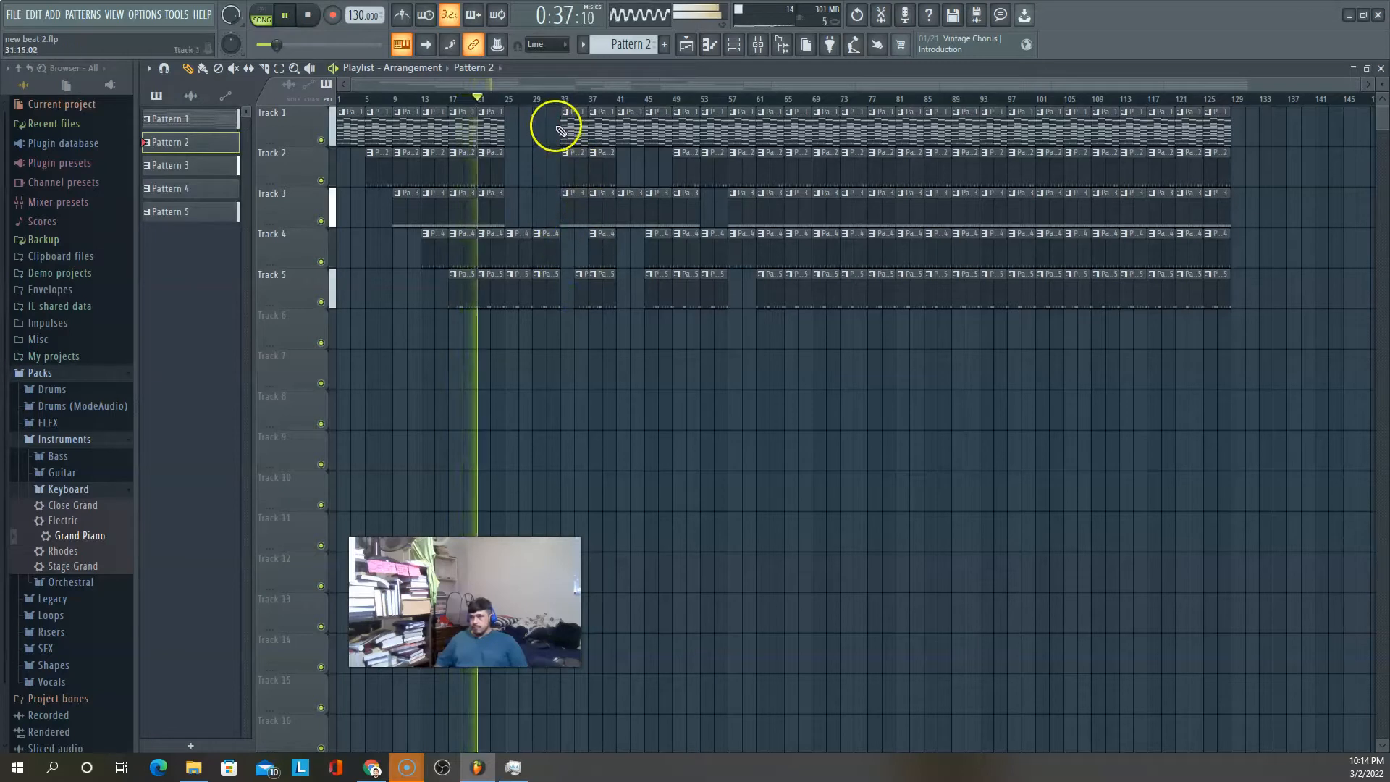
pyautogui.rightClick(571, 129)
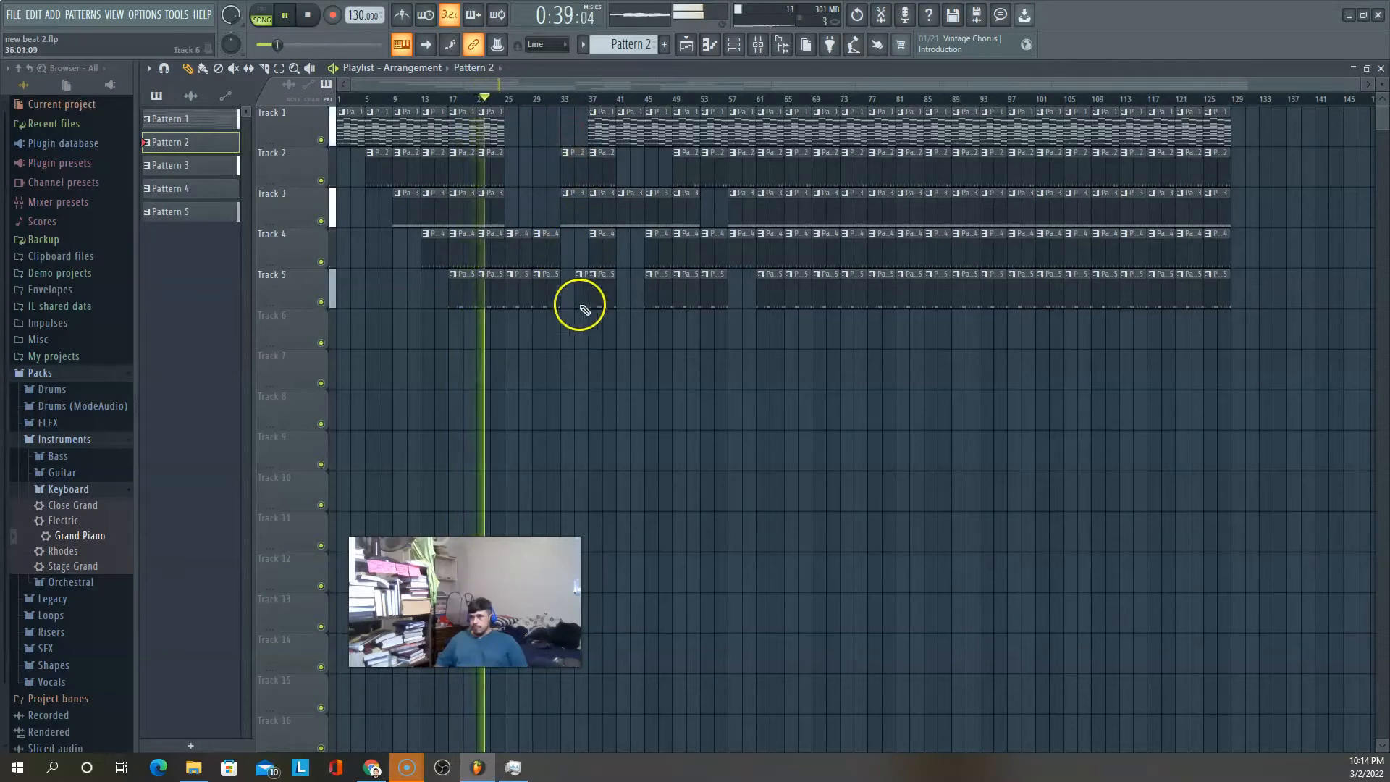
pyautogui.moveTo(583, 295); pyautogui.dragTo(567, 294)
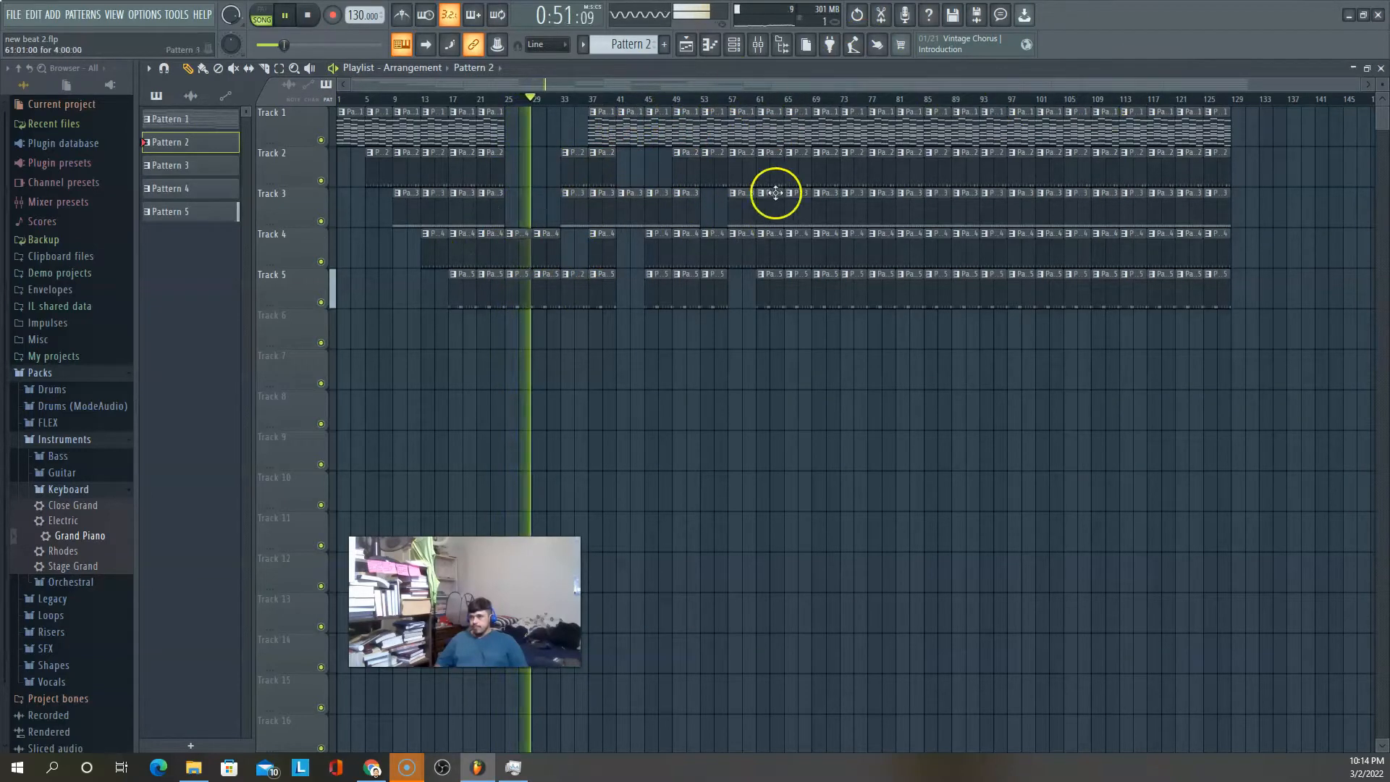
# Add a Pattern 3 clip at bar 29 on Track 3 and play the break from bar 25
pyautogui.click(569, 210)
pyautogui.press('space')
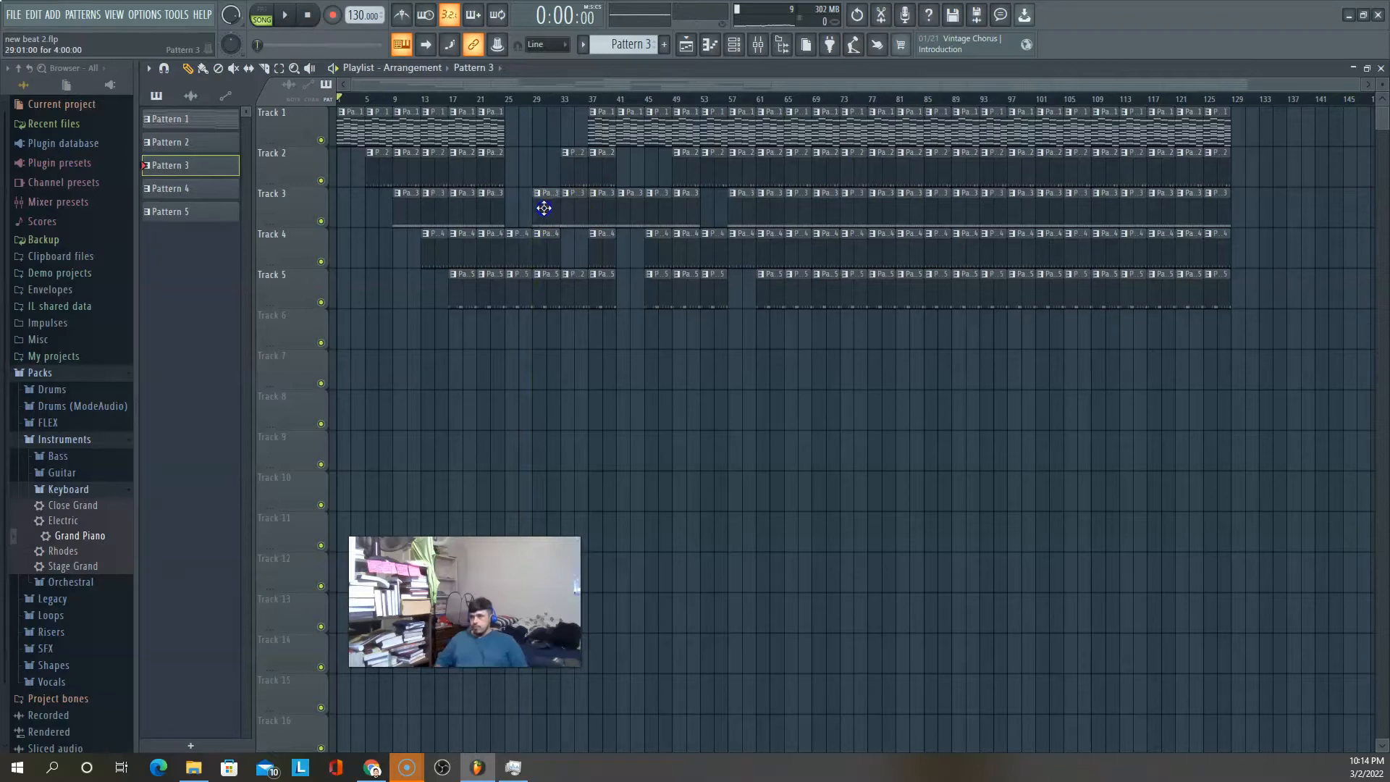
pyautogui.press('space')
pyautogui.click(534, 99)
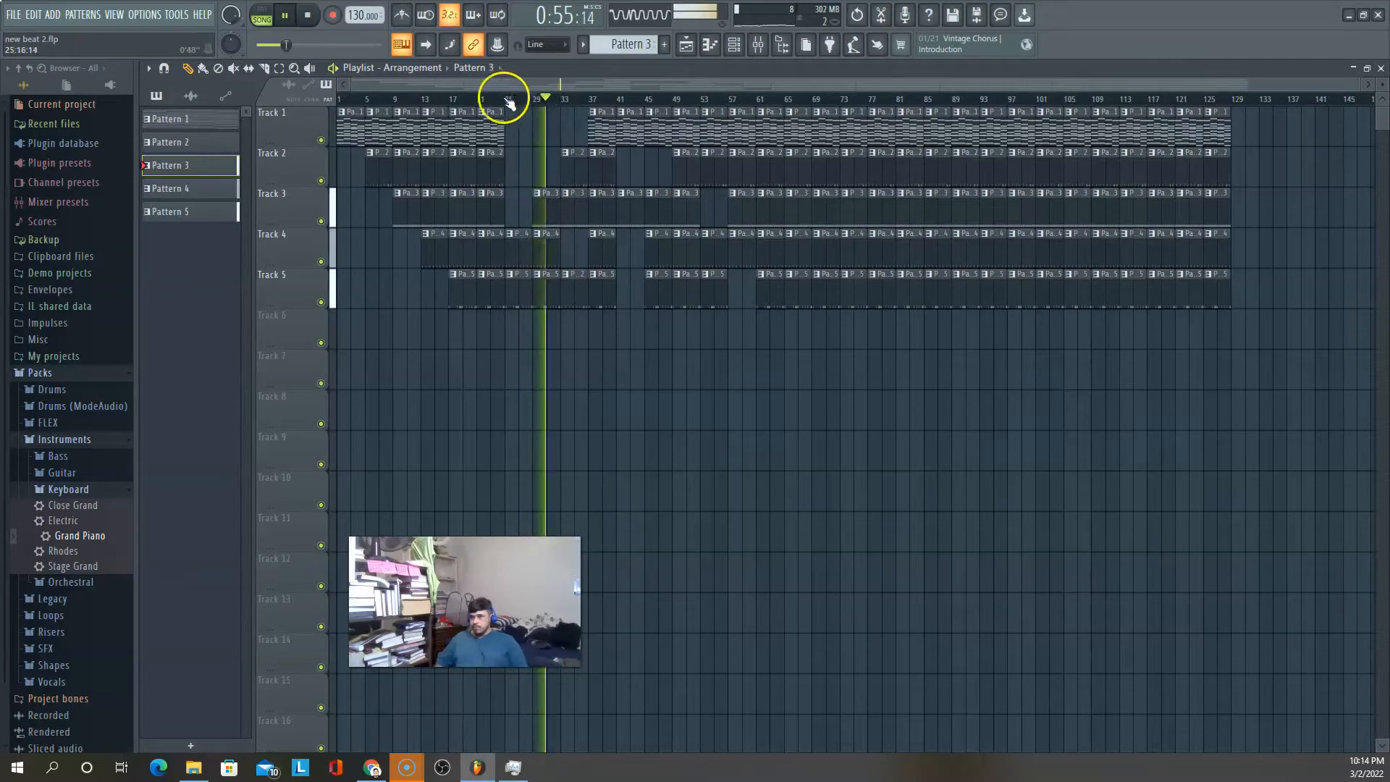
pyautogui.click(505, 101)
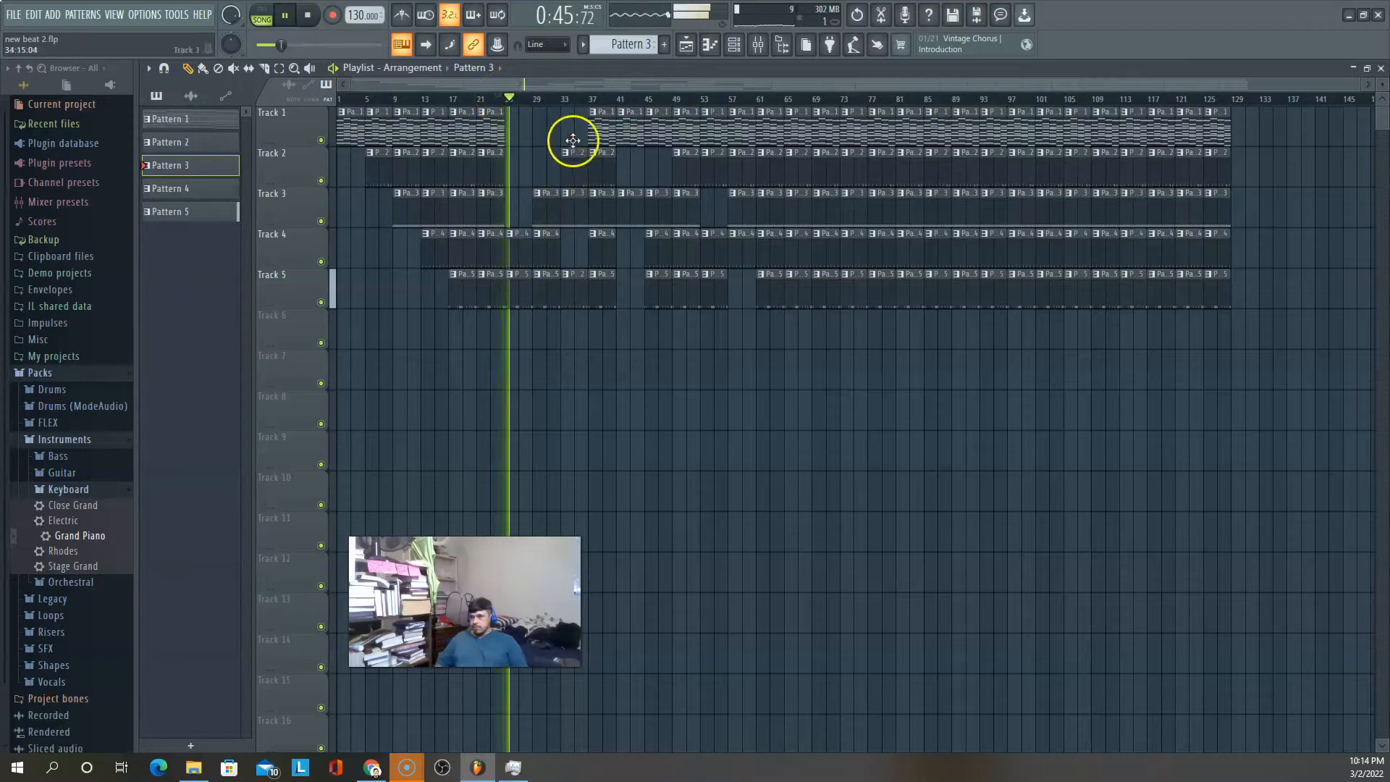
# Delete the Pattern 2 clip at bar 61 on Track 2
pyautogui.rightClick(774, 171)
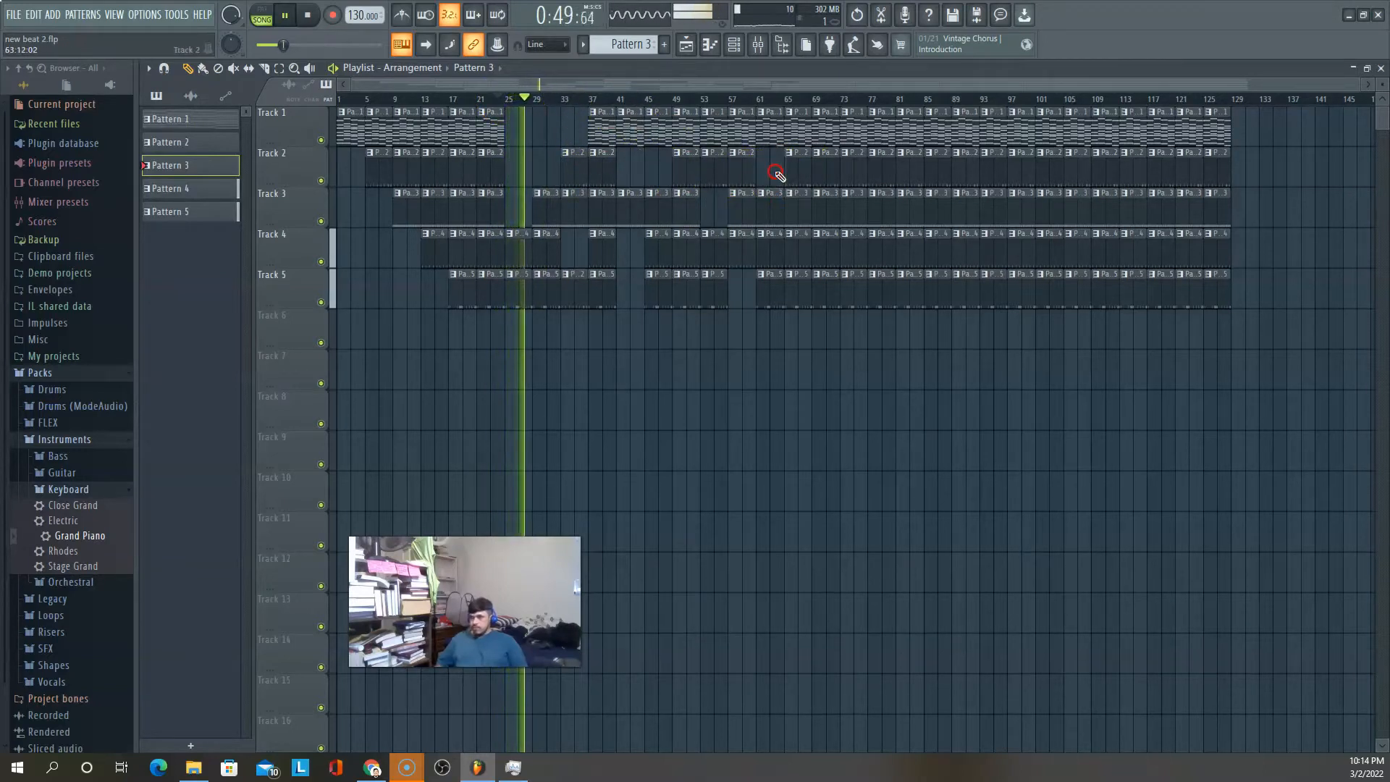